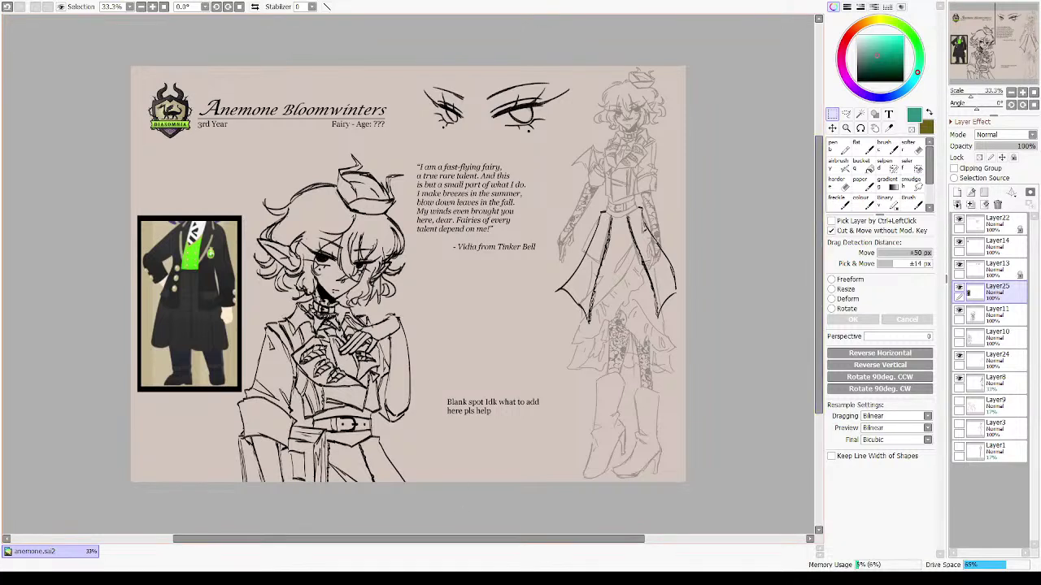
- Check which sketch Layer11 holds by hiding it and showing it again
key("e")
left_click_drag(611, 262, 583, 280)
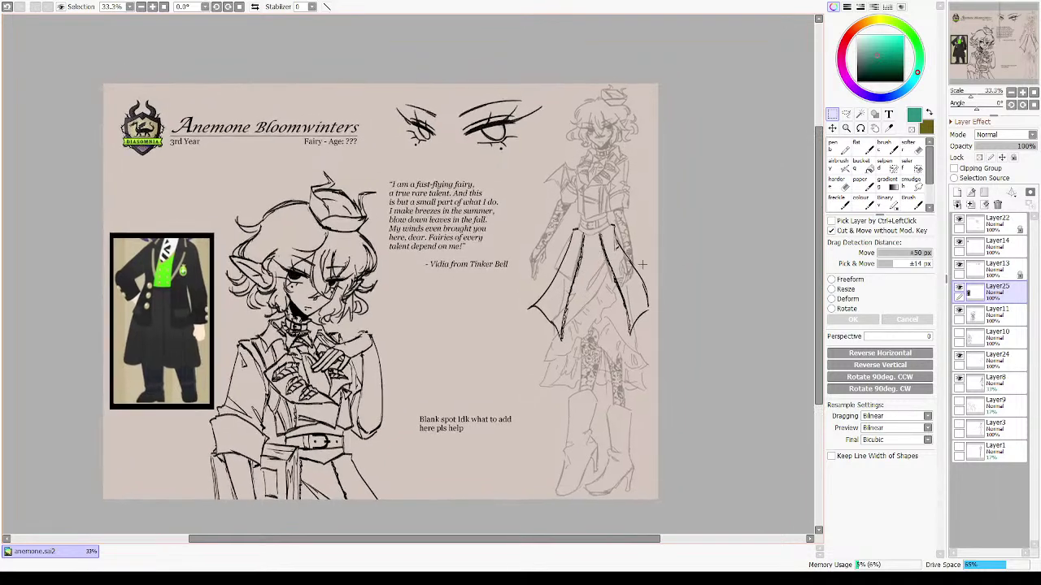
left_click_drag(665, 376, 742, 356)
left_click(964, 314)
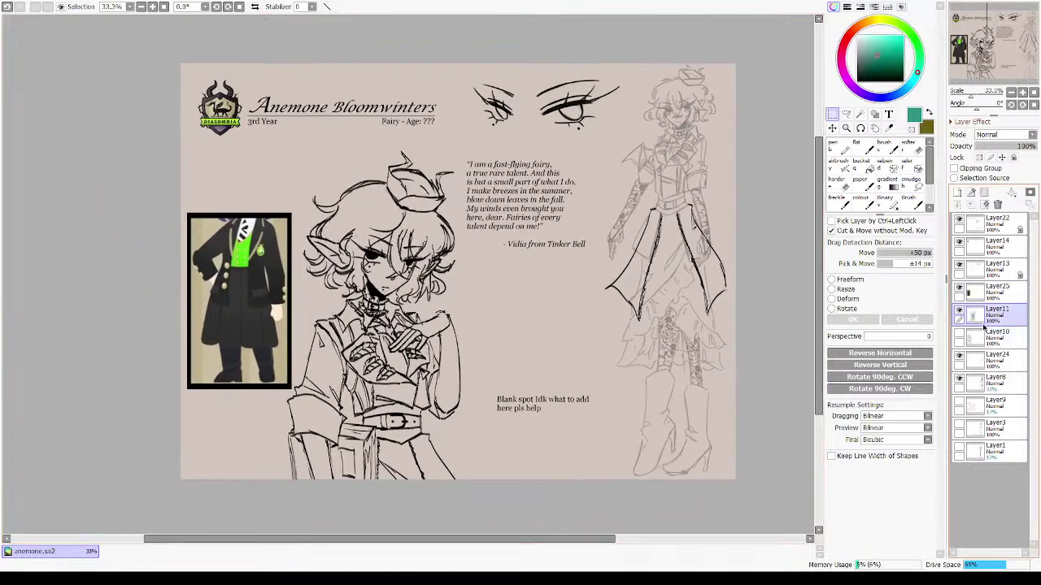
left_click(957, 313)
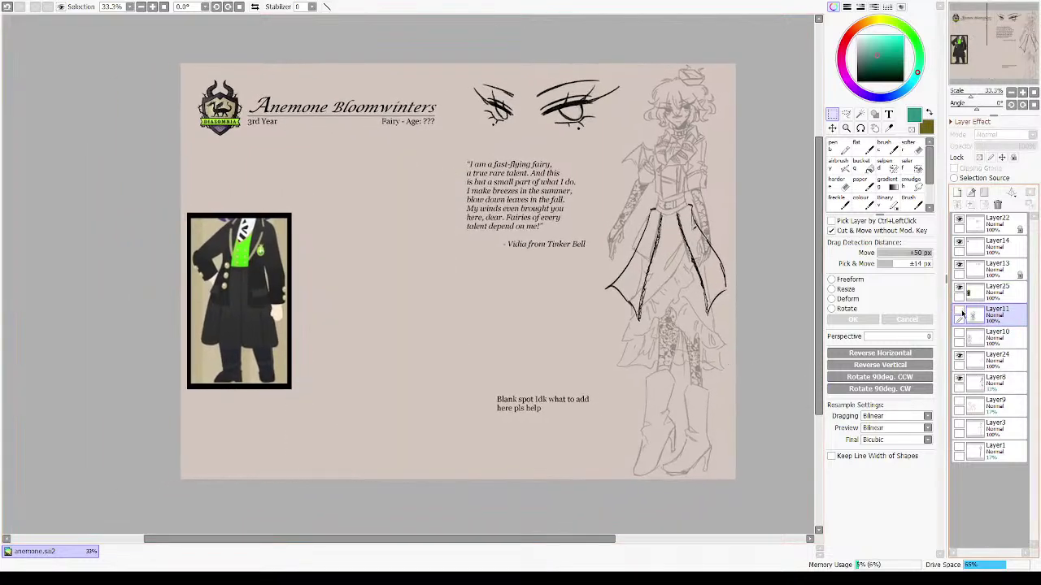
left_click(958, 314)
mouse_move(734, 249)
left_mouse_down()
mouse_move(706, 251)
mouse_move(746, 263)
left_mouse_up()
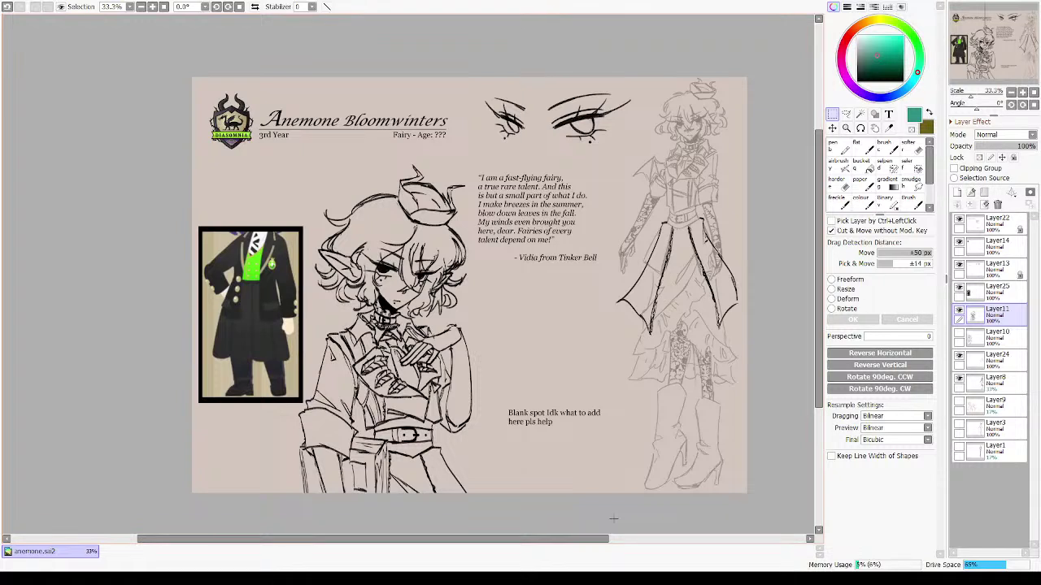
left_click_drag(598, 180, 817, 418)
key("ctrl+d")
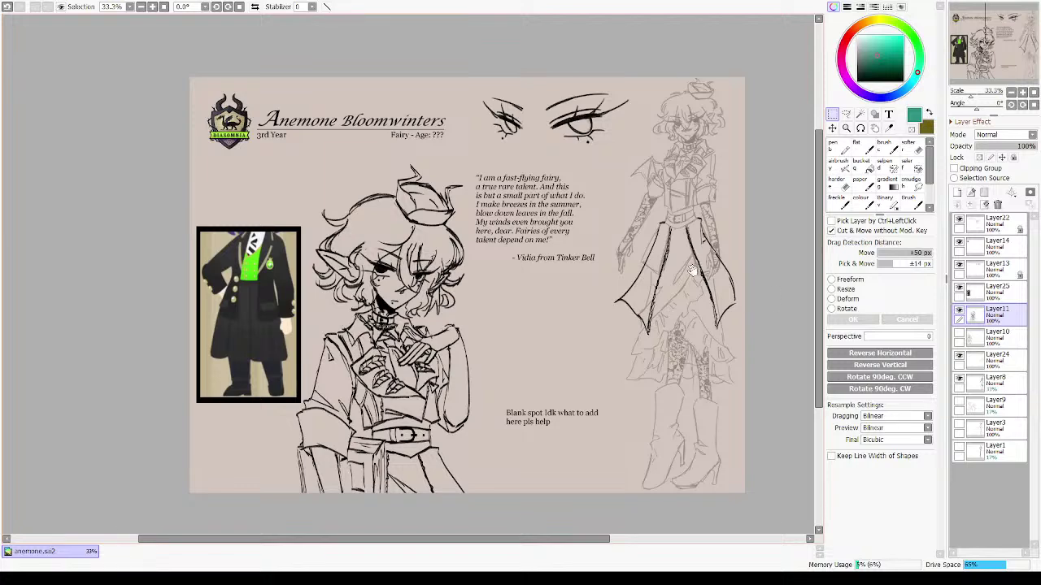
left_click_drag(687, 271, 641, 283)
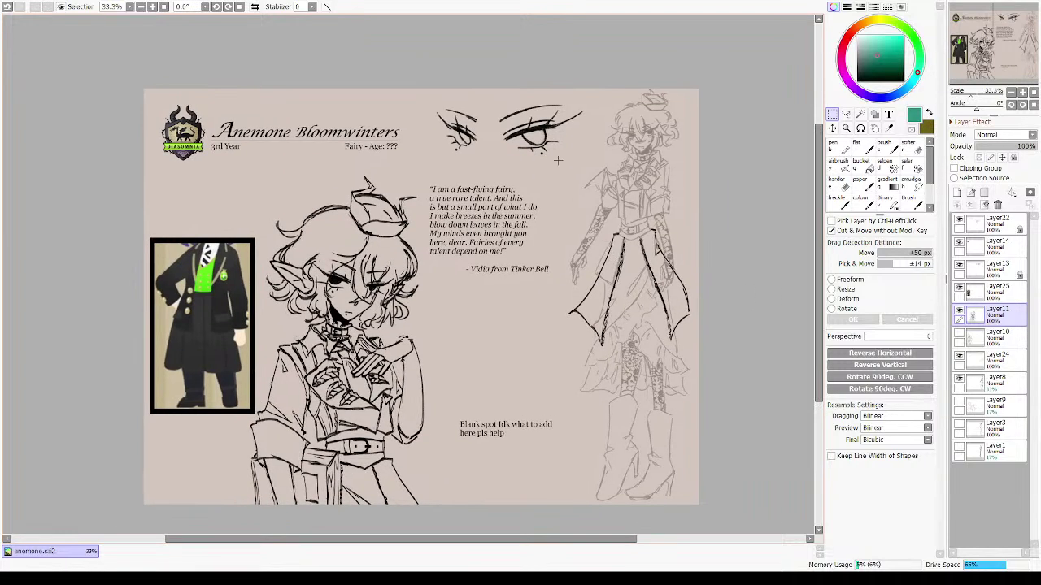
mouse_move(651, 290)
left_mouse_down()
mouse_move(662, 269)
mouse_move(654, 287)
left_mouse_up()
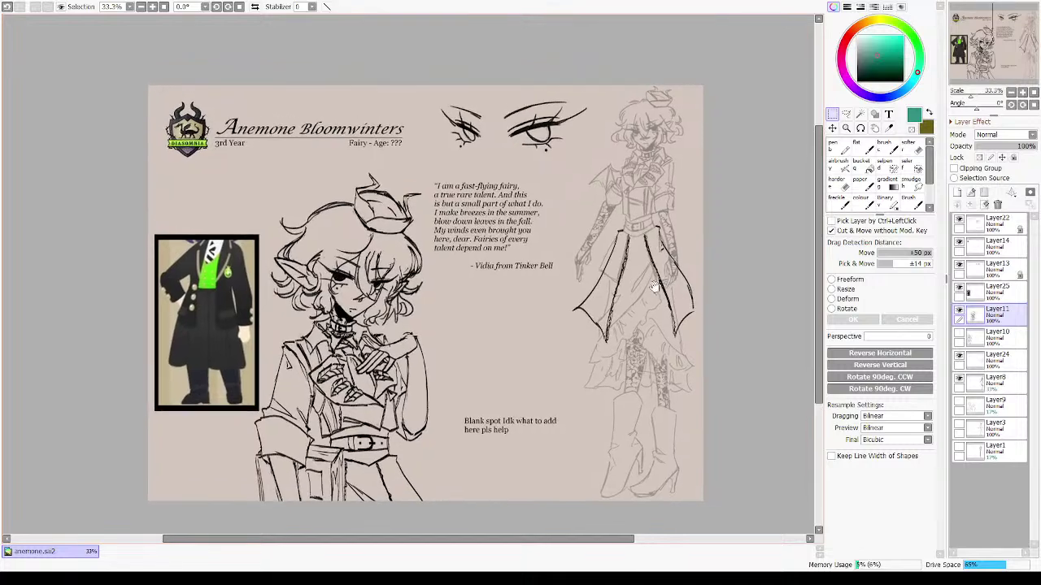
- Delete the dark wing-shaped skirt lines over the full-body figure from Layer24, leaving the faded sketch beneath
left_click(991, 340)
left_click(958, 361)
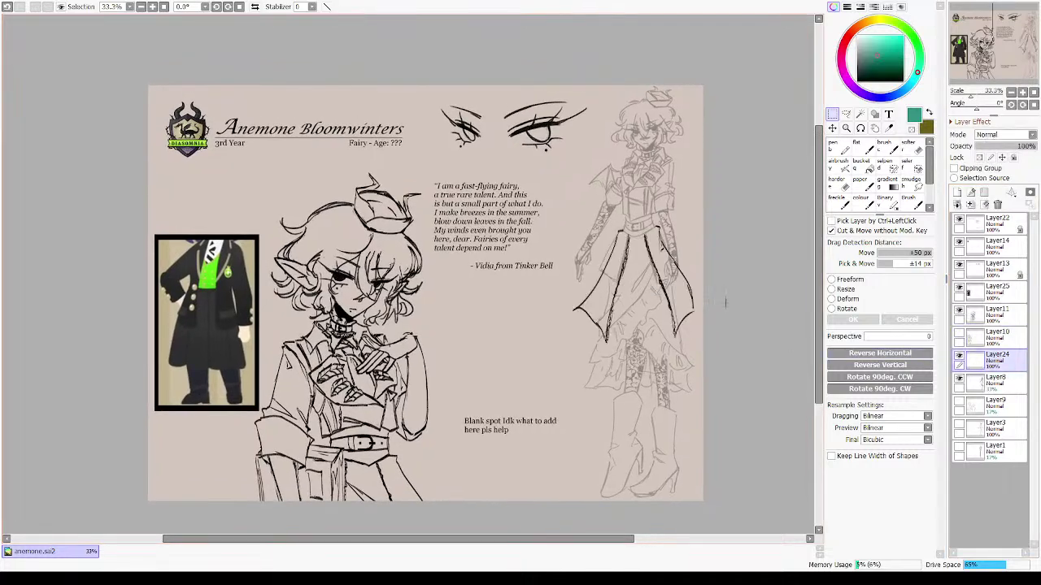
left_click_drag(557, 184, 716, 441)
key("Delete")
key("ctrl+d")
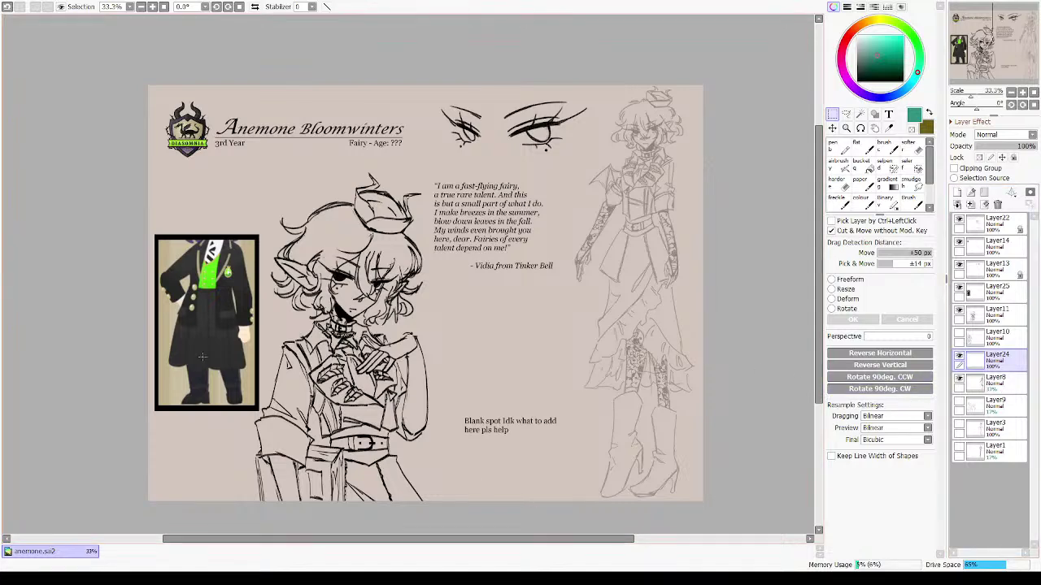
- Fade the bust sketch on Layer11 to 25% opacity and add a new layer directly above it
left_click_drag(248, 265, 522, 527)
left_click_drag(497, 423, 553, 435)
scroll(558, 212, "up", 2)
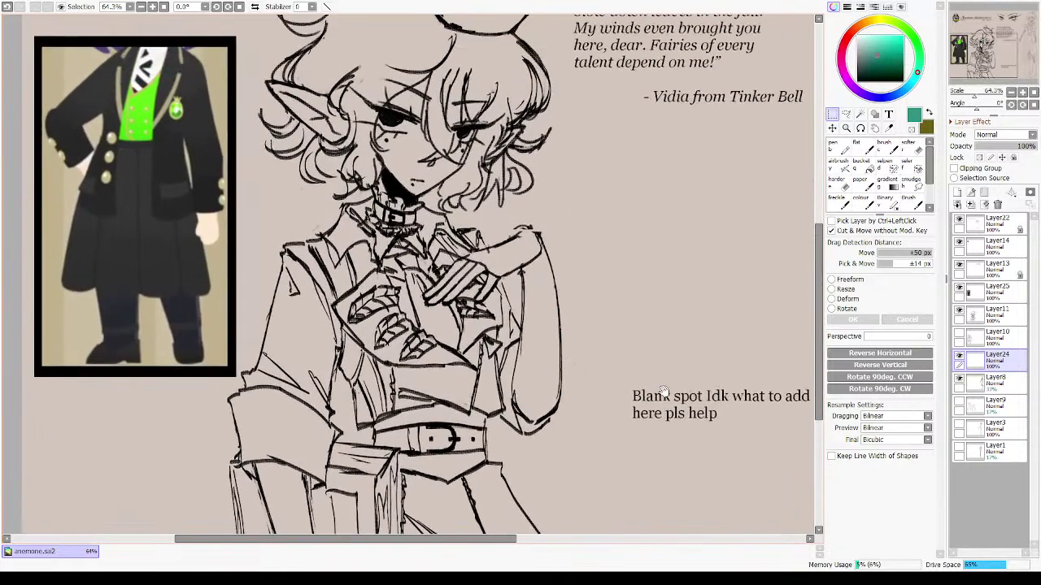
left_click_drag(663, 387, 651, 345)
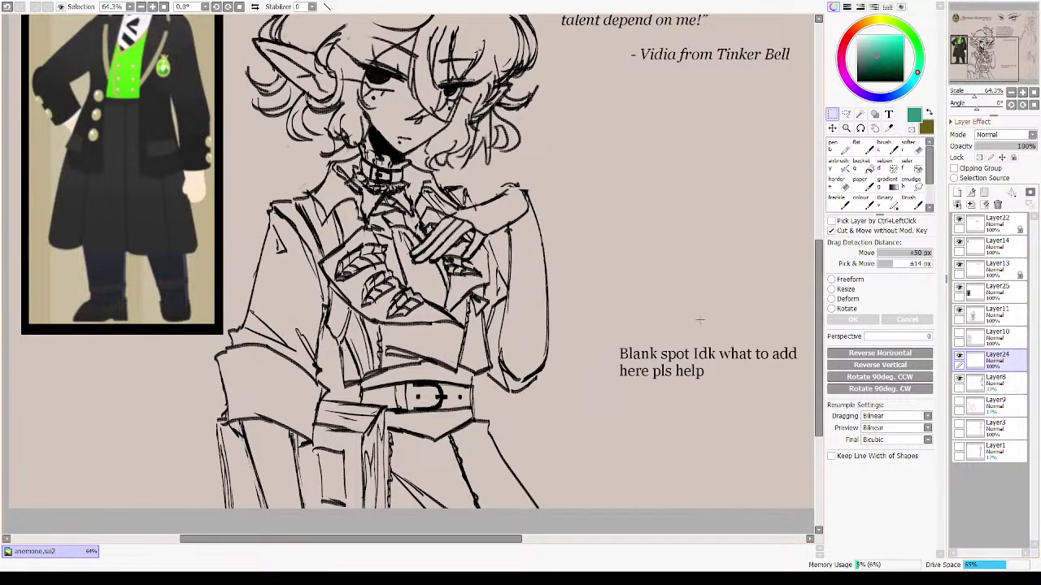
left_click_drag(461, 257, 577, 329)
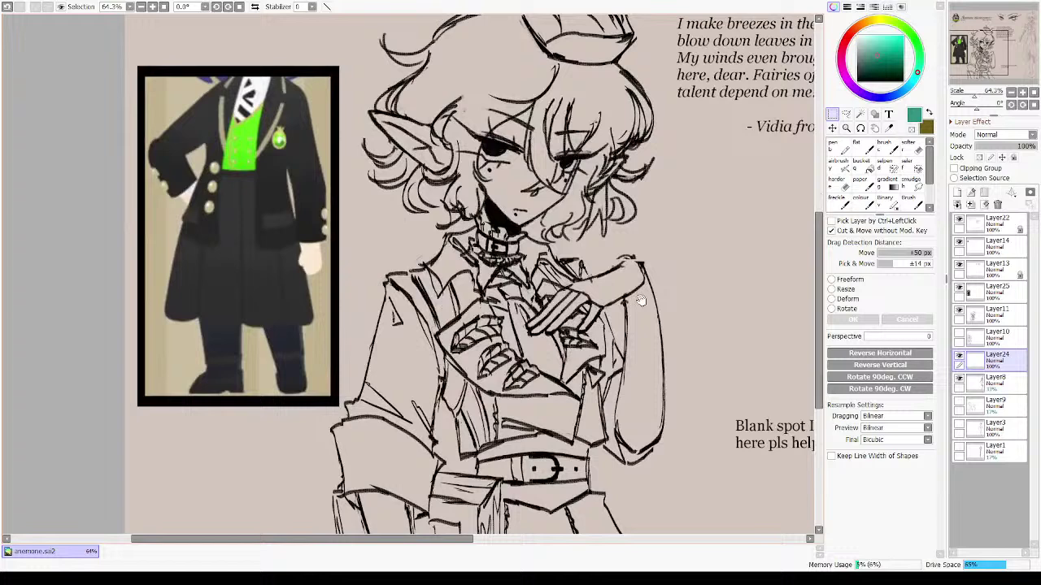
left_click(990, 313)
left_click_drag(1001, 147, 991, 147)
left_click_drag(672, 193, 658, 241)
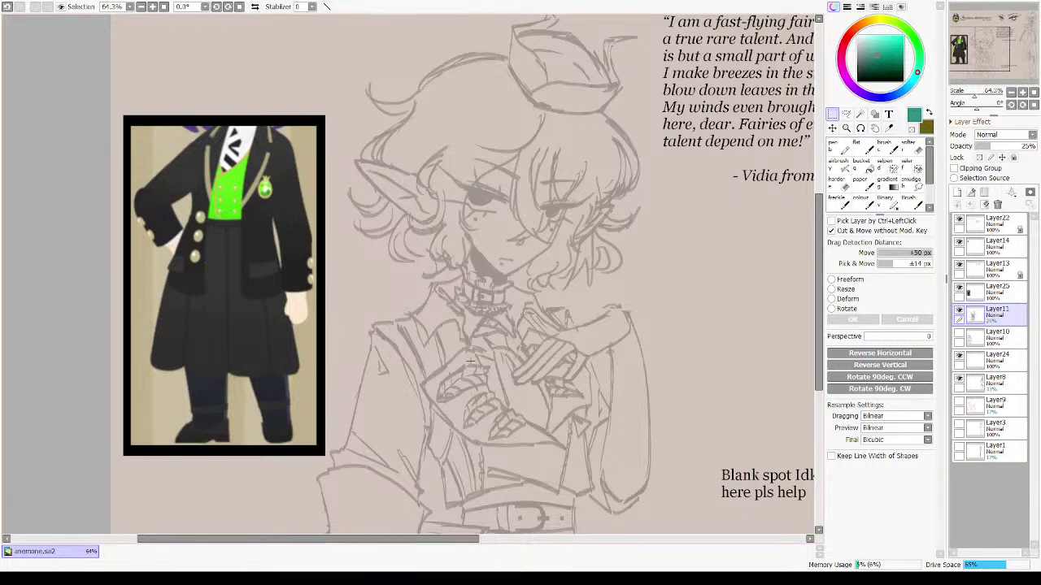
left_click(956, 193)
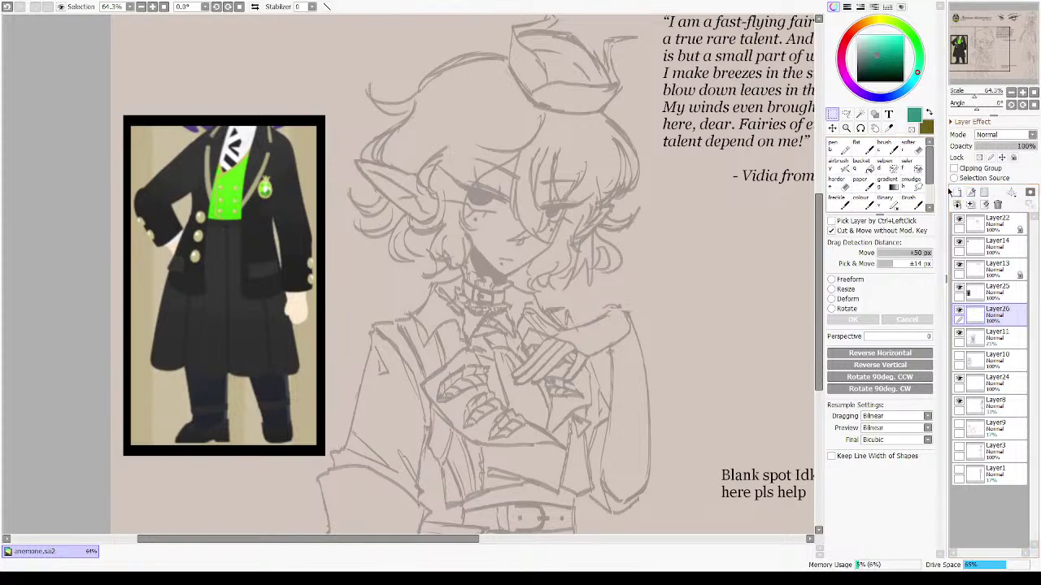
- Set up the brush tool with black colour and a brush size of 16
left_click_drag(643, 151, 612, 252)
scroll(643, 130, "up", 4)
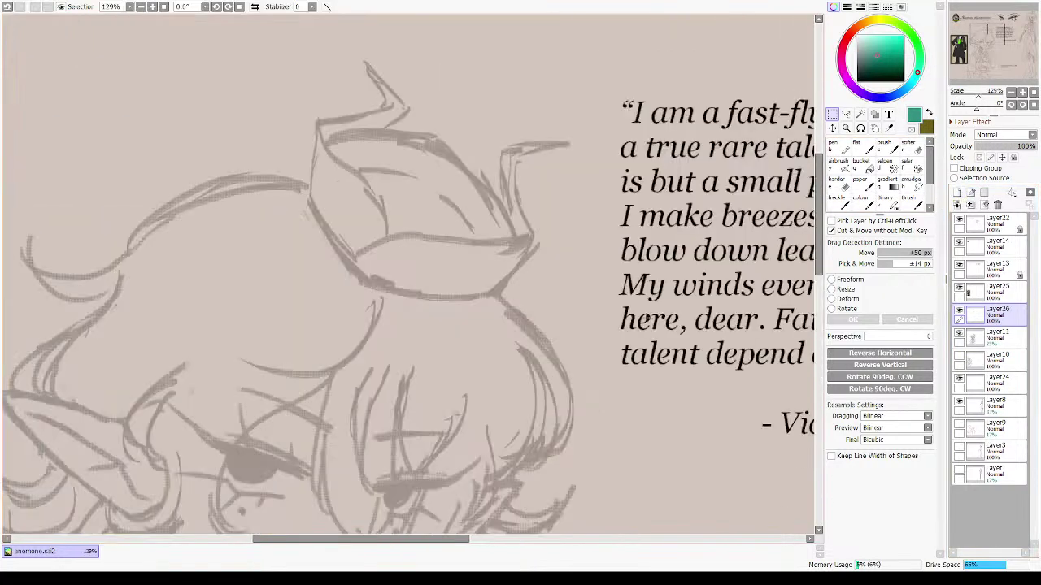
key("b")
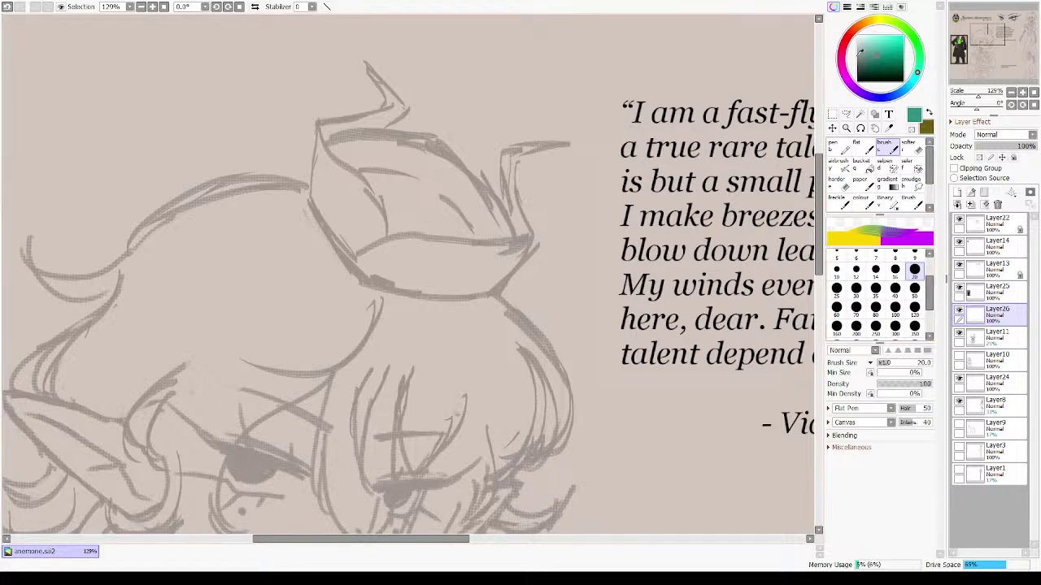
left_click(882, 67)
left_click_drag(882, 67, 884, 82)
left_click_drag(929, 299, 929, 302)
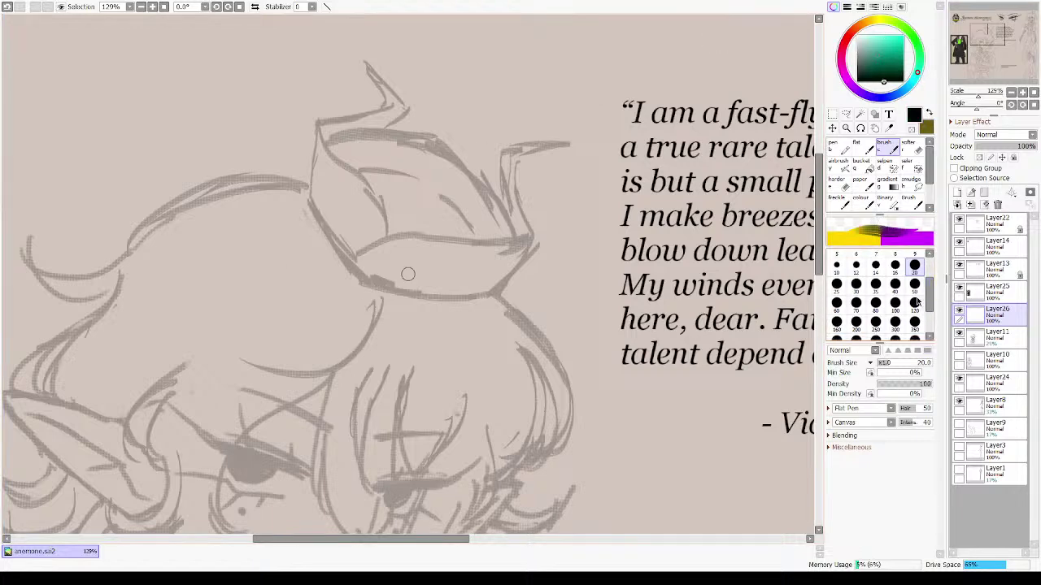
left_click(876, 267)
left_click(895, 268)
- Ink the head's upper contour in black on the new layer, curving through the hat and over the crown
key("h")
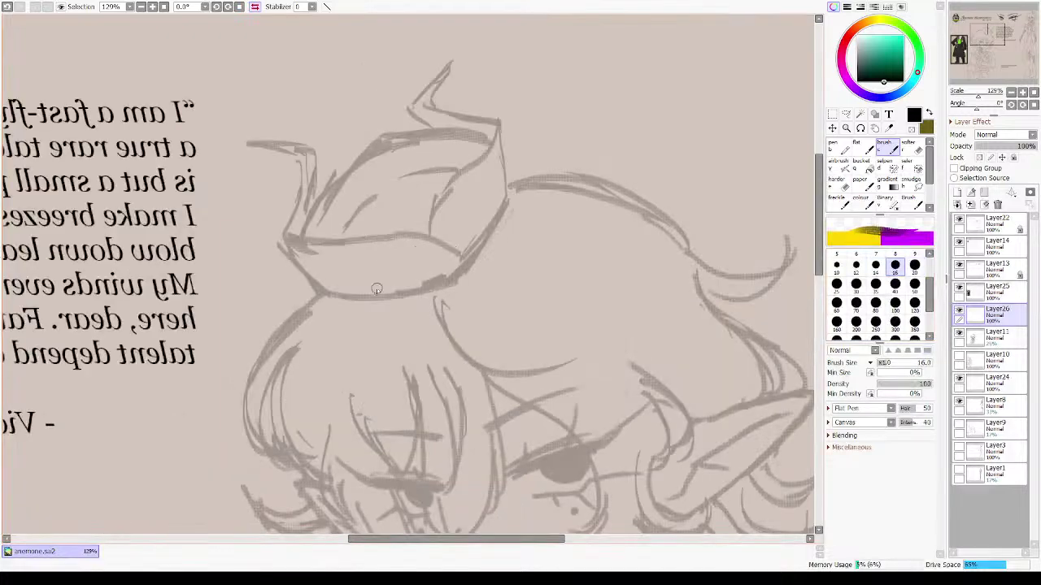
mouse_move(263, 341)
left_mouse_down()
mouse_move(239, 278)
mouse_move(420, 140)
left_mouse_up()
key("ctrl+z")
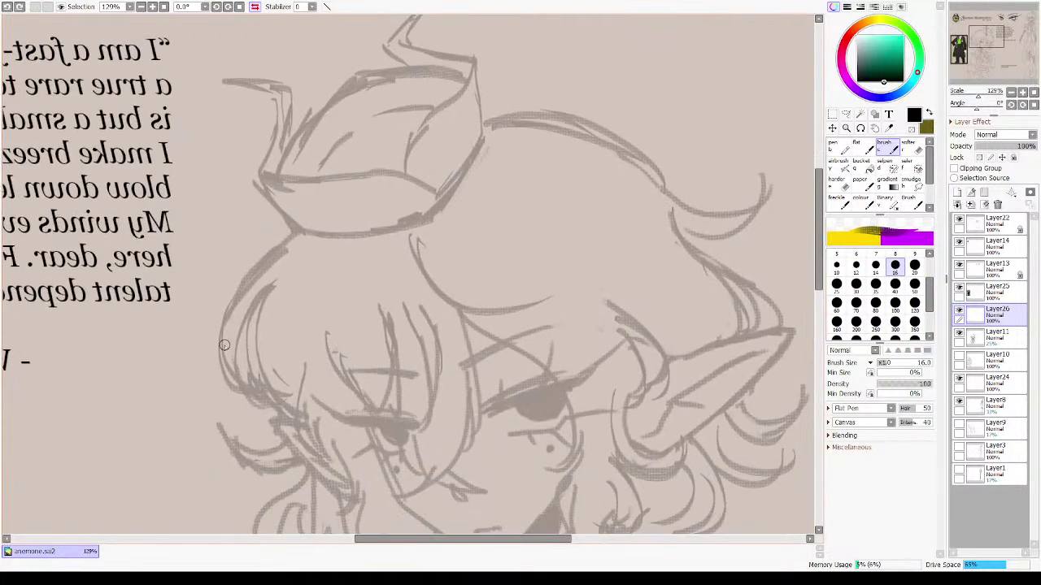
left_click_drag(223, 345, 358, 164)
left_click_drag(234, 278, 462, 136)
key("ctrl+z")
mouse_move(265, 238)
left_mouse_down()
mouse_move(440, 133)
mouse_move(533, 116)
left_mouse_up()
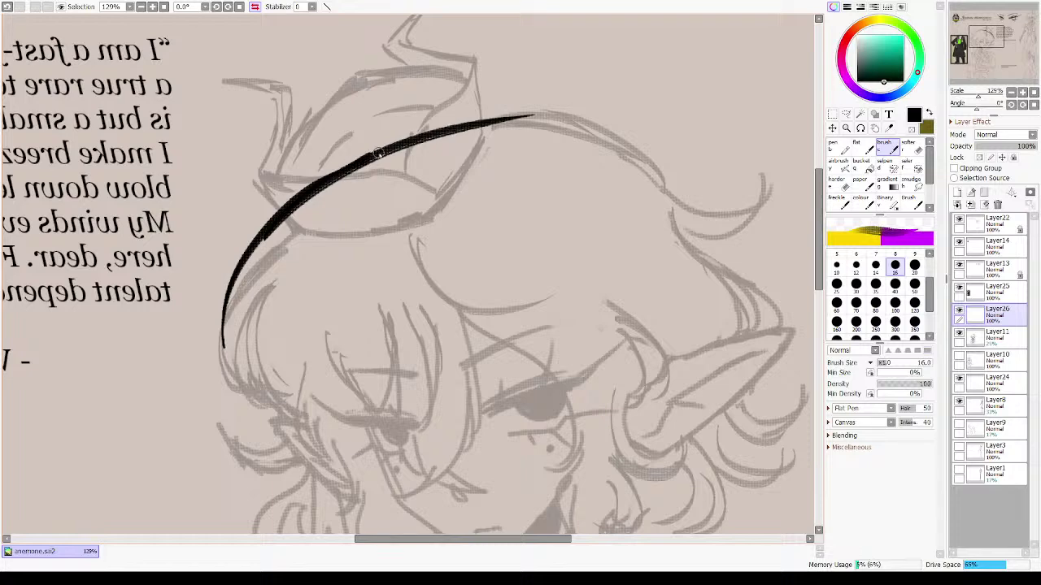
left_click_drag(360, 161, 567, 131)
left_click_drag(469, 124, 585, 133)
key("ctrl+z")
left_click_drag(420, 141, 588, 130)
left_click_drag(484, 120, 594, 141)
key("h")
key("h")
- Extend the head contour down the side opposite the pointed ear to the lower hair edge and thicken its end
left_click_drag(349, 230, 384, 154)
key("minus")
left_click_drag(275, 215, 268, 229)
key("minus")
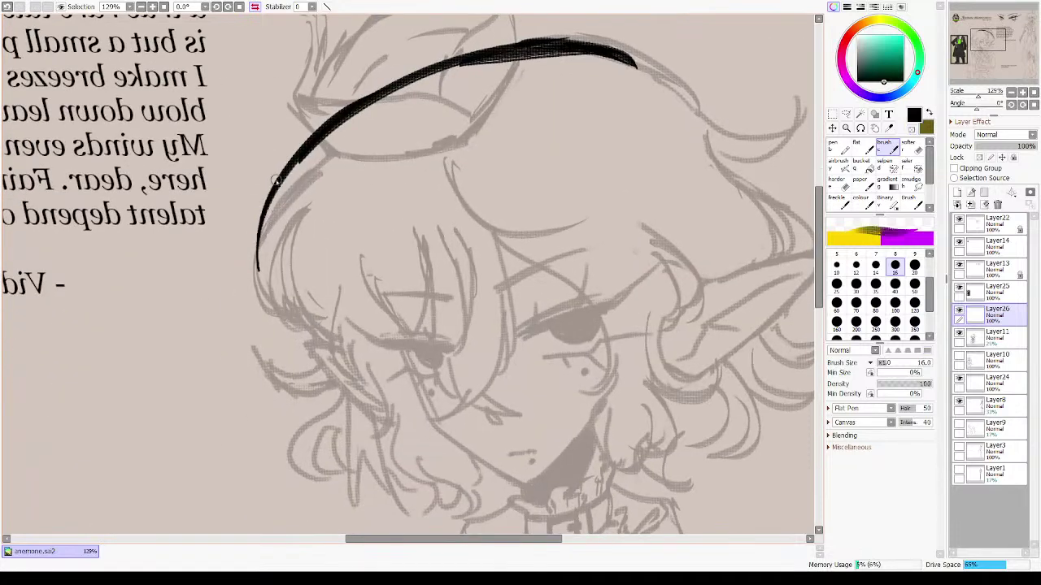
left_click_drag(274, 179, 279, 317)
mouse_move(260, 217)
left_mouse_down()
mouse_move(299, 317)
mouse_move(275, 298)
mouse_move(300, 329)
left_mouse_up()
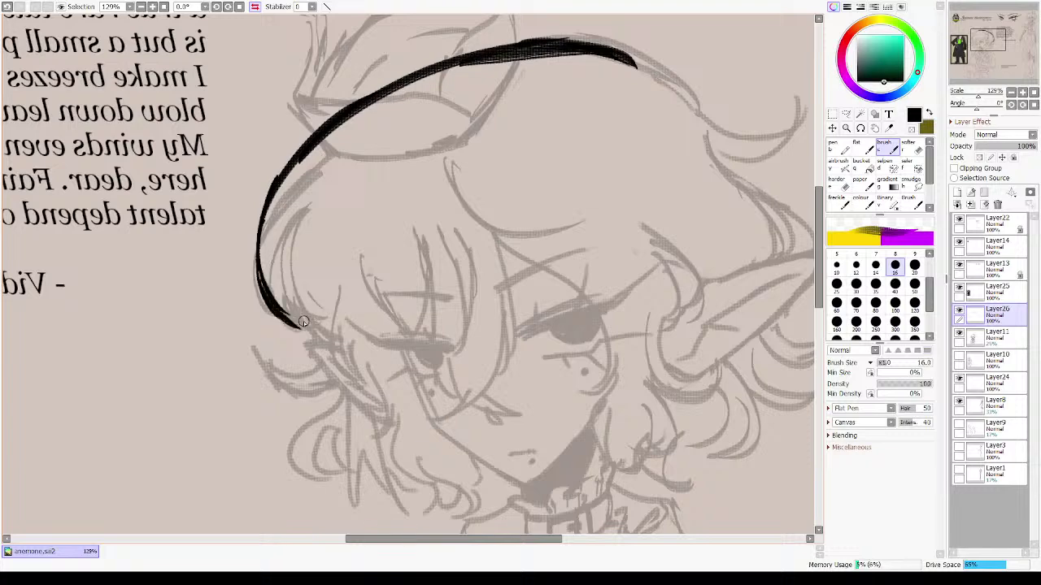
left_click_drag(267, 252, 270, 289)
key("h")
left_click_drag(485, 150, 559, 200)
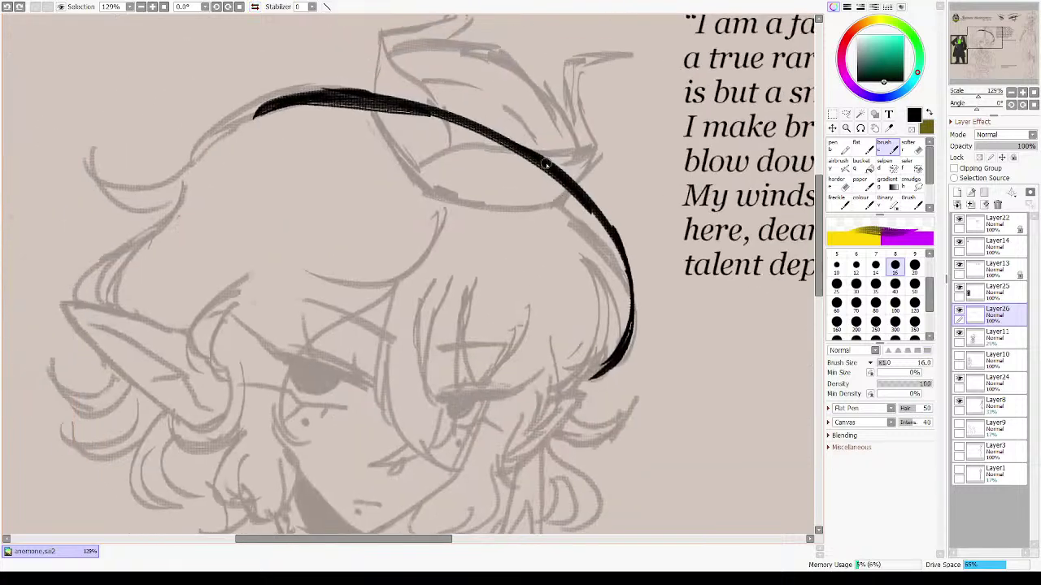
- Erase the side stretch of the head contour between the hat brim and its thick lower end
key("h")
key("e")
left_click_drag(216, 219, 187, 329)
left_click_drag(234, 174, 213, 211)
key("c")
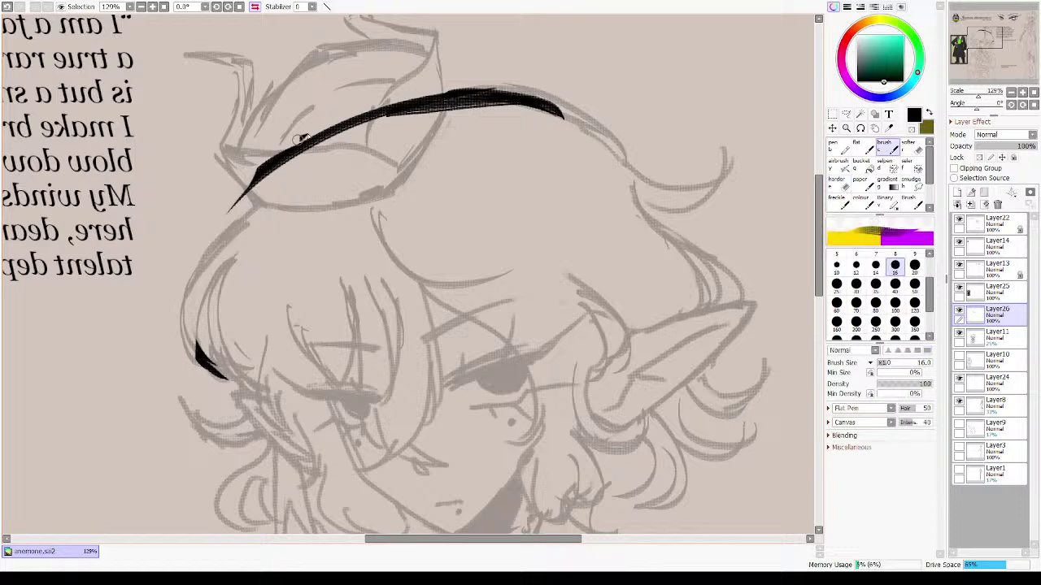
- Redraw the side stretch of the head contour as a smoother curve and trim its lower end
left_click_drag(301, 140, 195, 282)
key("ctrl+z")
left_click_drag(249, 181, 187, 299)
mouse_move(215, 231)
left_mouse_down()
mouse_move(182, 346)
mouse_move(217, 378)
left_mouse_up()
mouse_move(179, 301)
left_mouse_down()
mouse_move(194, 353)
mouse_move(203, 236)
left_mouse_up()
left_click_drag(258, 174, 232, 210)
key("minus")
left_click_drag(199, 342, 218, 371)
mouse_move(200, 342)
left_mouse_down()
mouse_move(233, 384)
mouse_move(222, 375)
left_mouse_up()
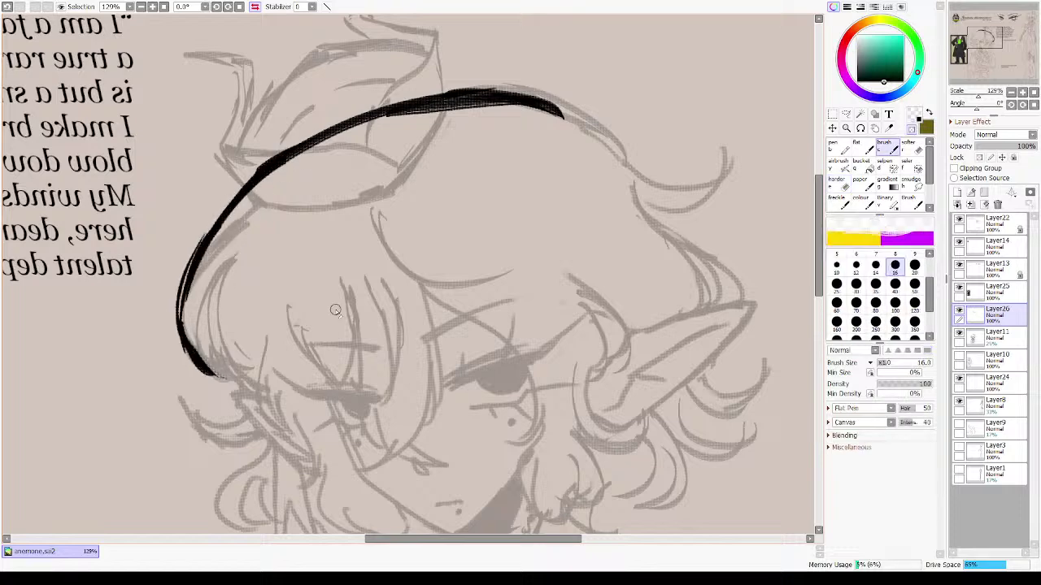
- Thin the thick crown stroke by erasing along its underside with the transparent brush
key("h")
key("h")
mouse_move(469, 256)
left_mouse_down()
mouse_move(439, 247)
mouse_move(440, 354)
left_mouse_up()
key("minus")
left_click_drag(189, 285, 187, 289)
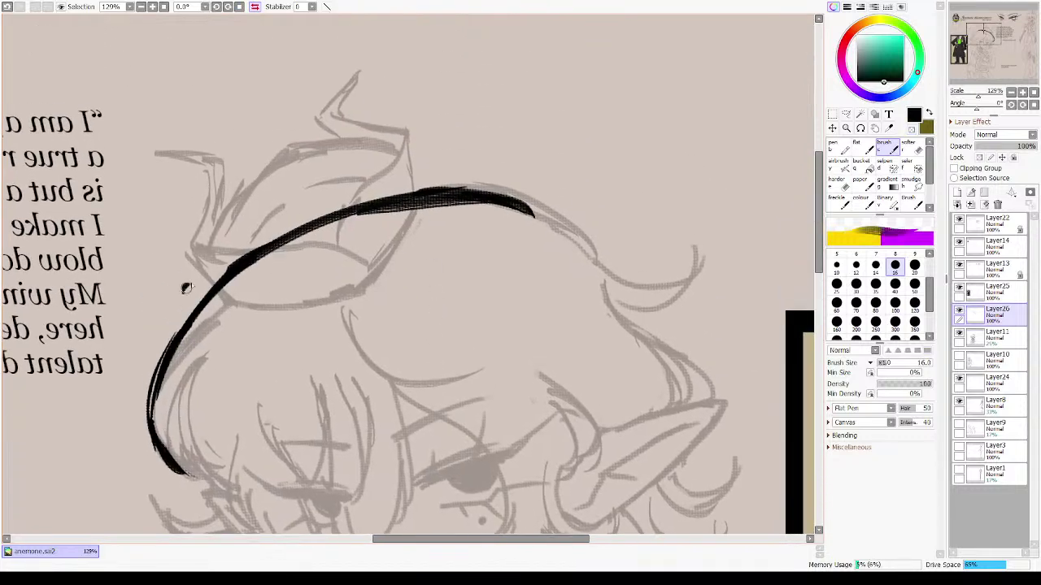
key("h")
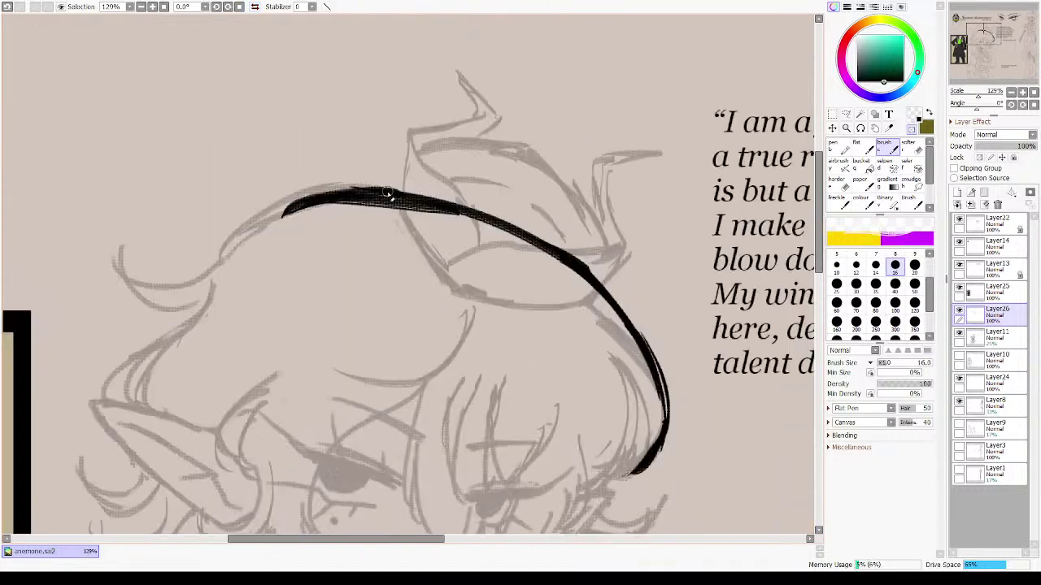
key("minus")
key("minus")
mouse_move(283, 219)
left_mouse_down()
mouse_move(420, 206)
mouse_move(365, 215)
mouse_move(446, 227)
left_mouse_up()
key("ctrl+z")
left_click_drag(286, 215, 475, 224)
- Continue the crown contour in black down toward the pointed-ear side and trim the underside of the join
key("minus")
left_click_drag(208, 268, 386, 193)
left_click_drag(254, 202, 383, 193)
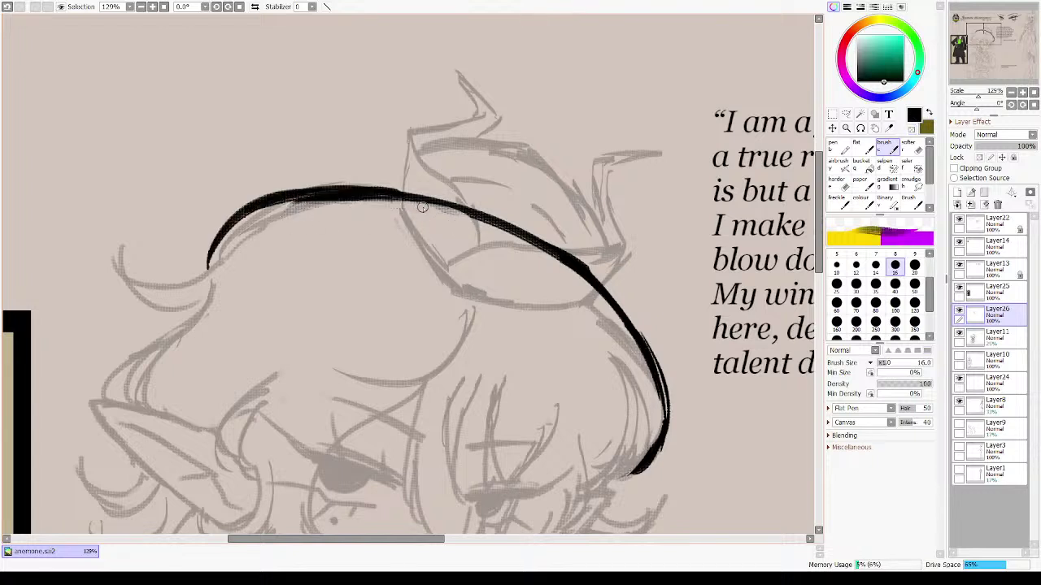
key("minus")
left_click_drag(284, 214, 425, 212)
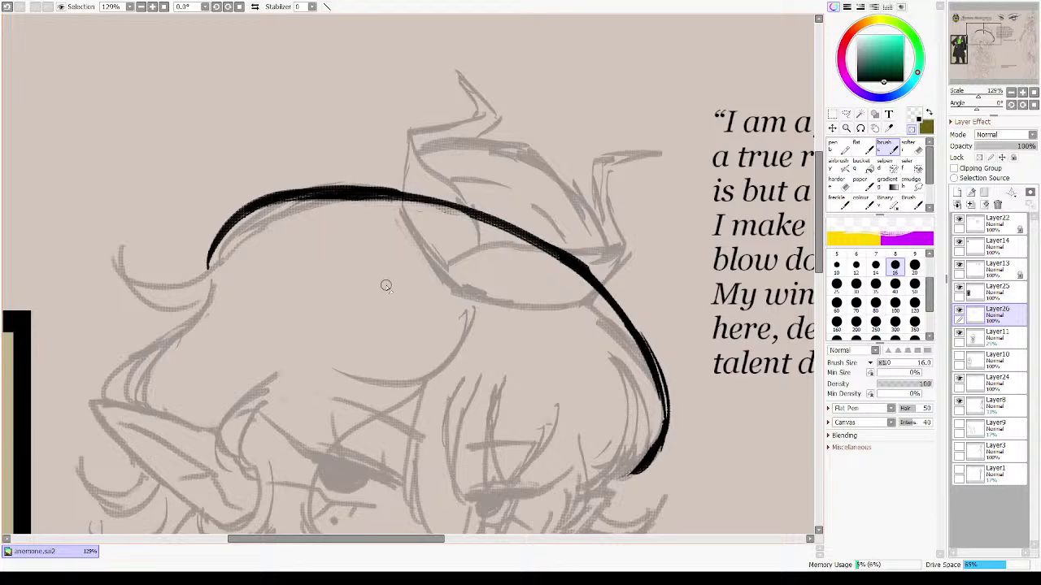
- Look over the faded bust sketch from the face and collar down to the belt and back
left_click_drag(467, 321, 424, 158)
key("h")
scroll(442, 277, "down", 3)
scroll(441, 326, "right", 1)
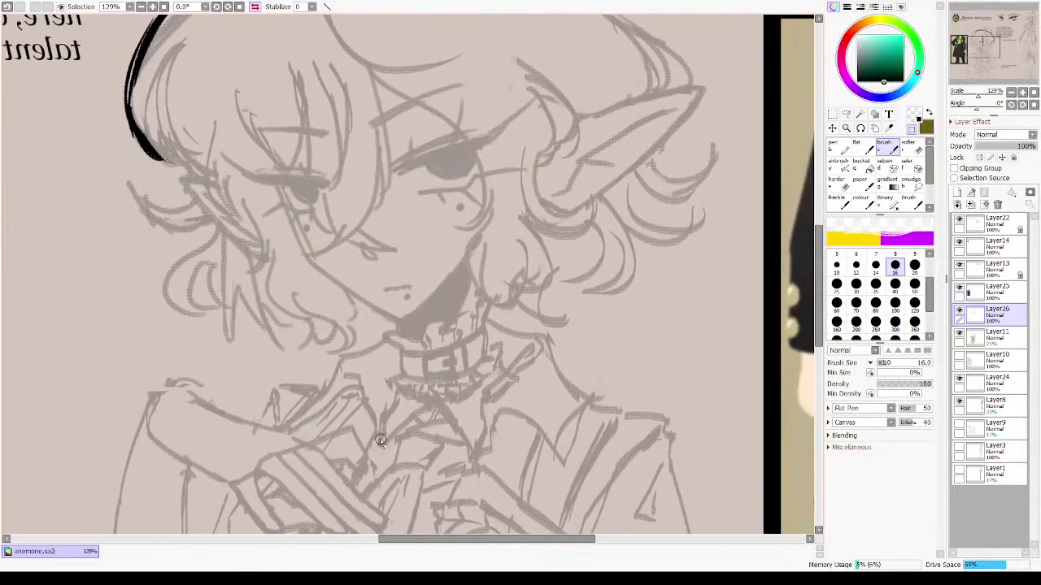
left_click_drag(516, 437, 478, 242)
key("h")
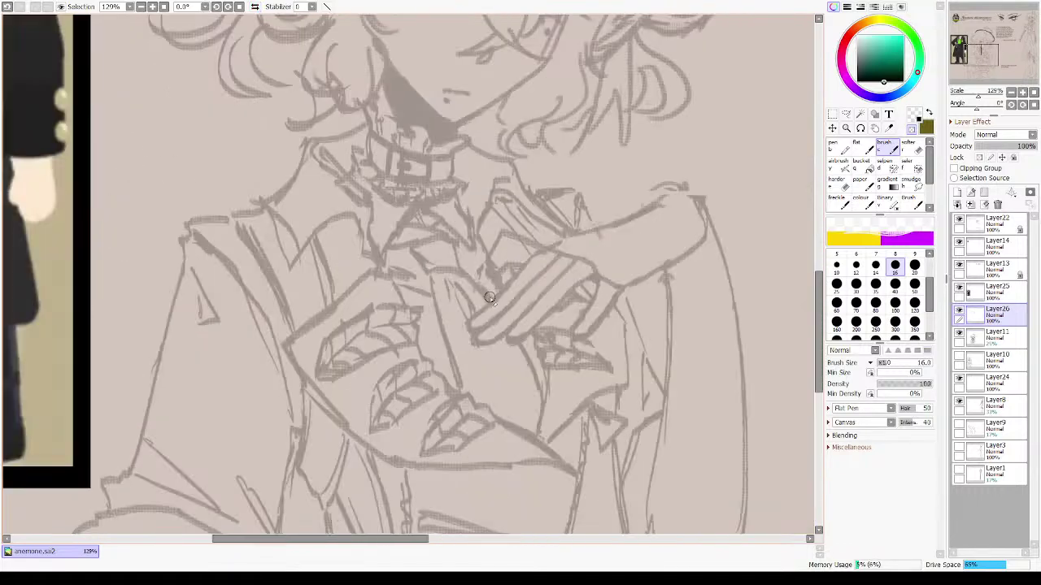
scroll(429, 233, "down", 5)
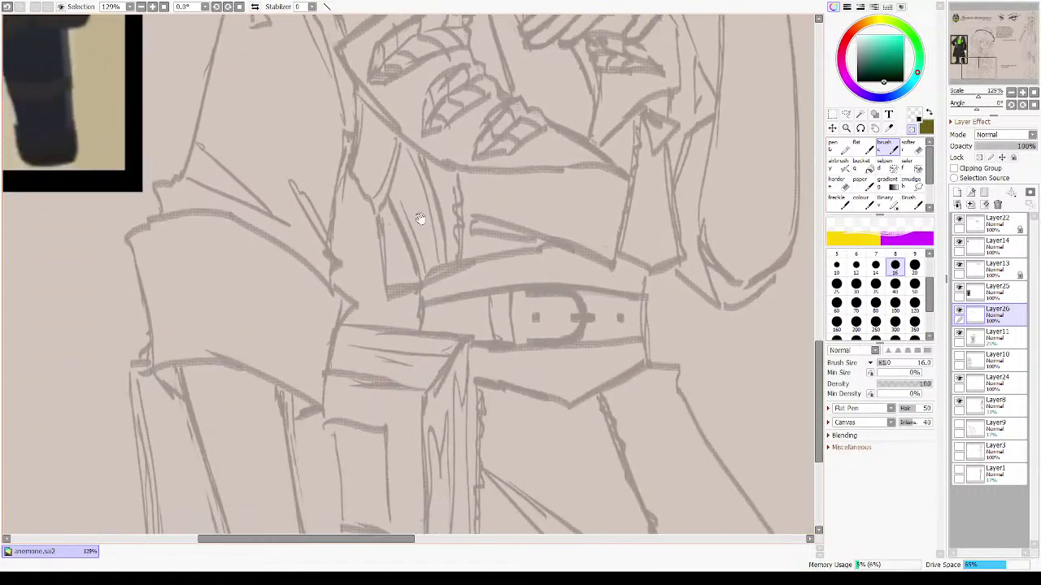
scroll(420, 214, "up", 10)
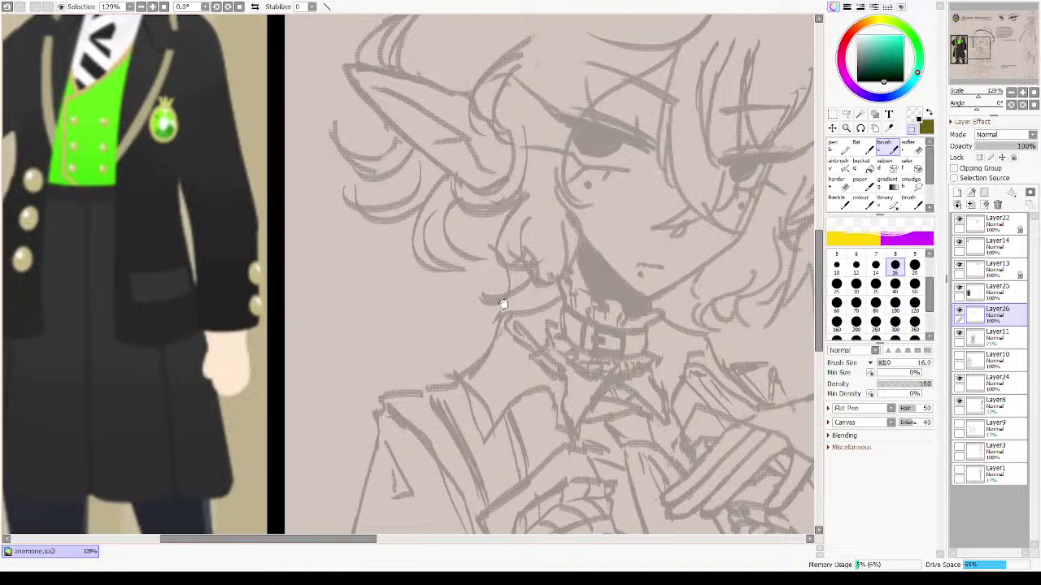
left_click_drag(503, 304, 489, 376)
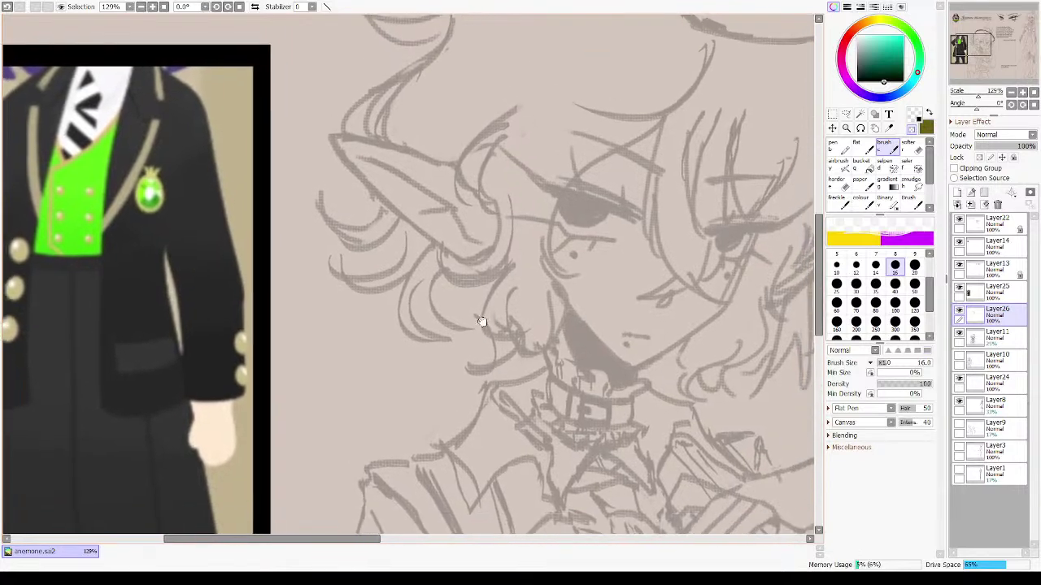
left_click_drag(481, 323, 475, 276)
left_click_drag(504, 361, 438, 286)
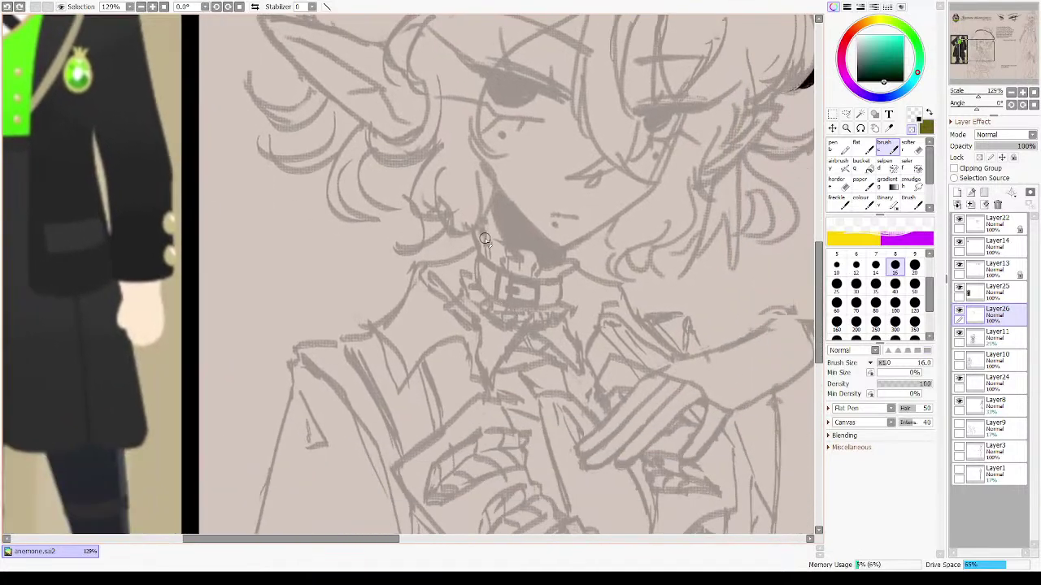
- Show the sketch on Layer10 and hide the reference picture on Layer25 to examine the earlier button-front outfit drawing
key("minus")
left_click_drag(479, 216, 476, 281)
left_click_drag(720, 319, 600, 311)
key("ctrl+z")
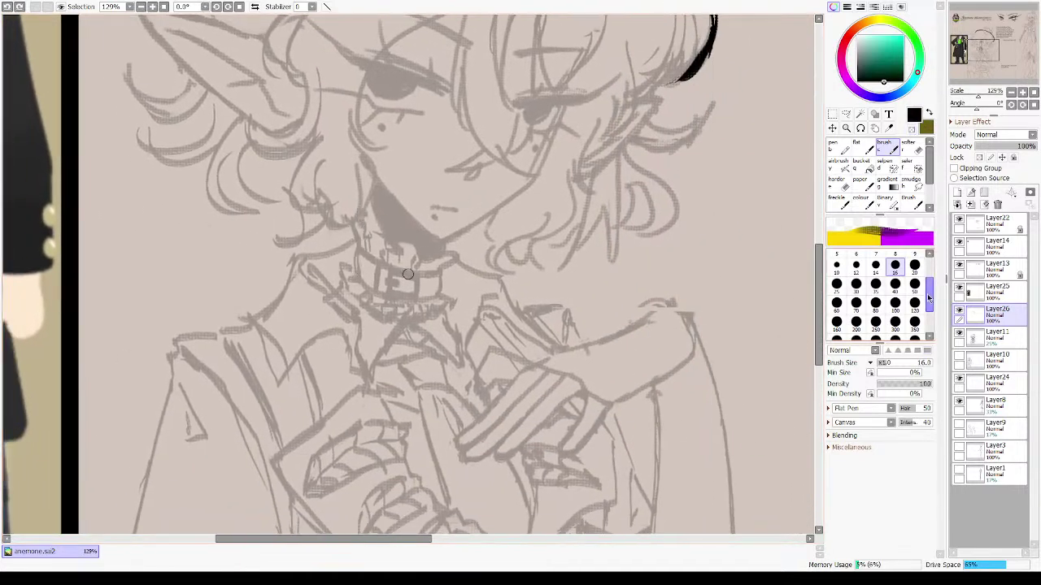
left_click(959, 356)
left_click_drag(345, 221, 743, 489)
left_click(961, 288)
left_click_drag(743, 369, 575, 222)
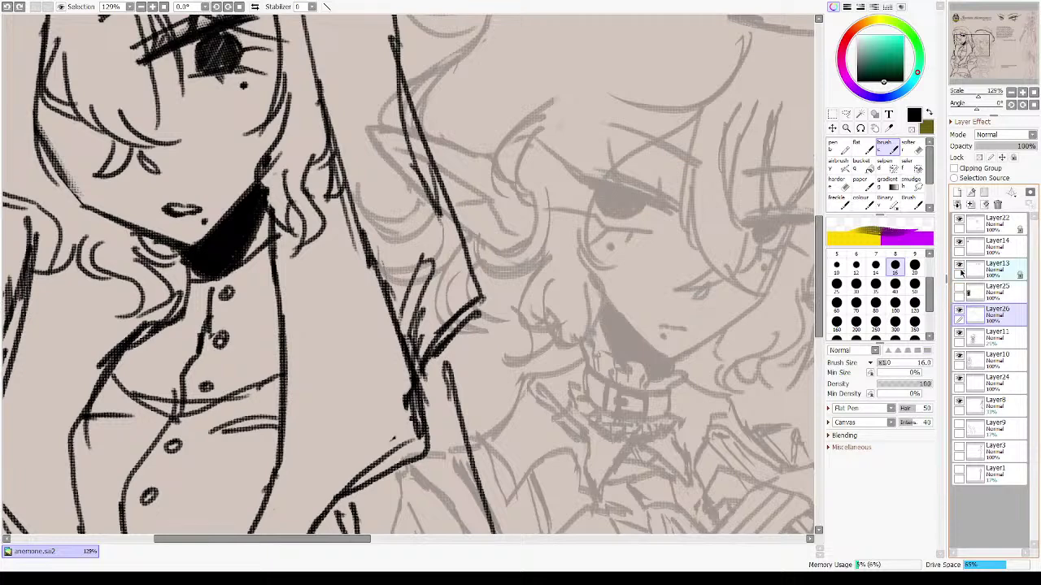
- Show the reference picture on Layer25 again, hide Layer10, and make Layer26 the active drawing layer
left_click(963, 272)
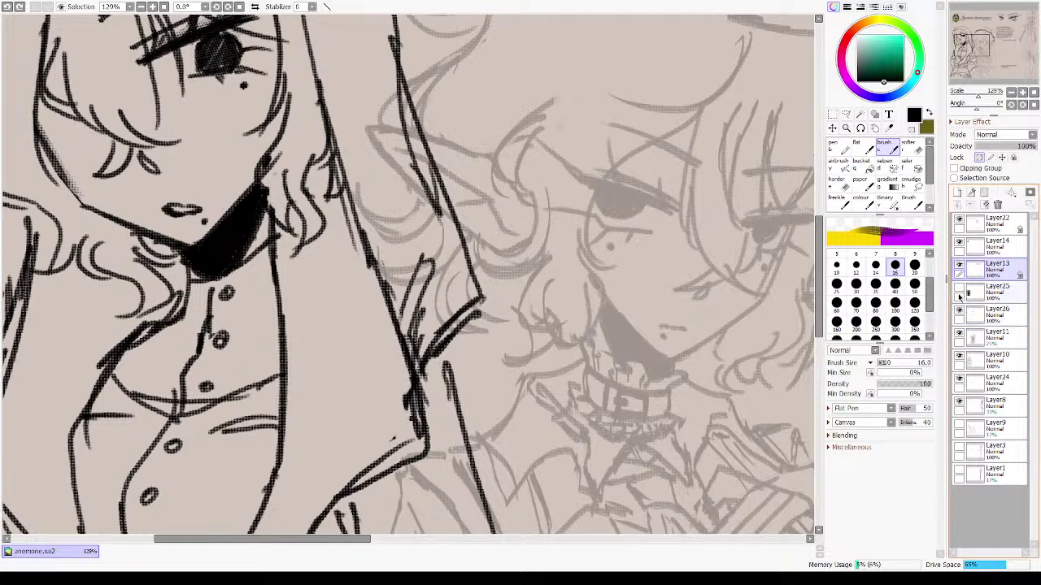
left_click(968, 294)
left_click(959, 290)
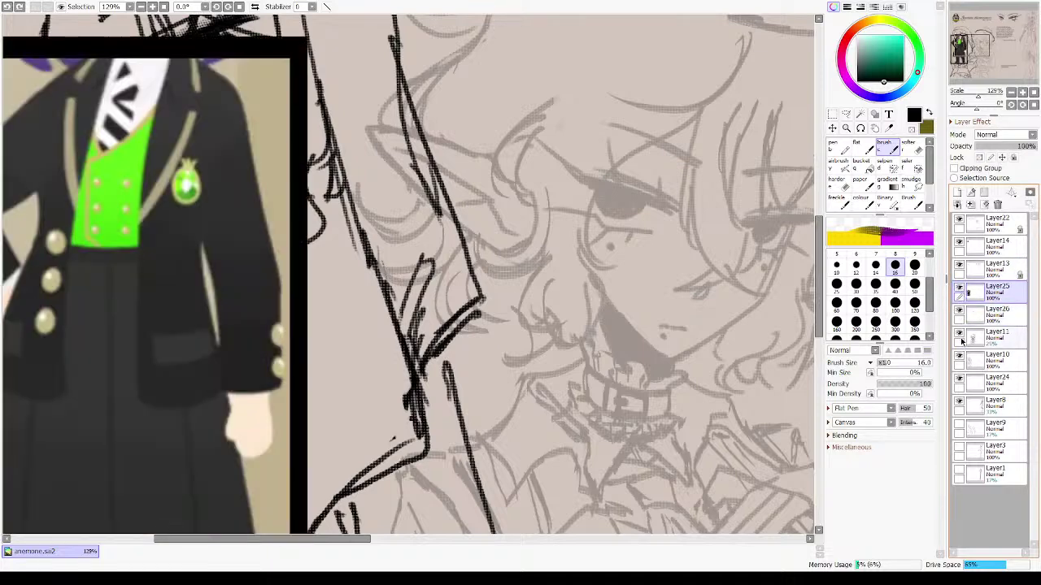
left_click(960, 358)
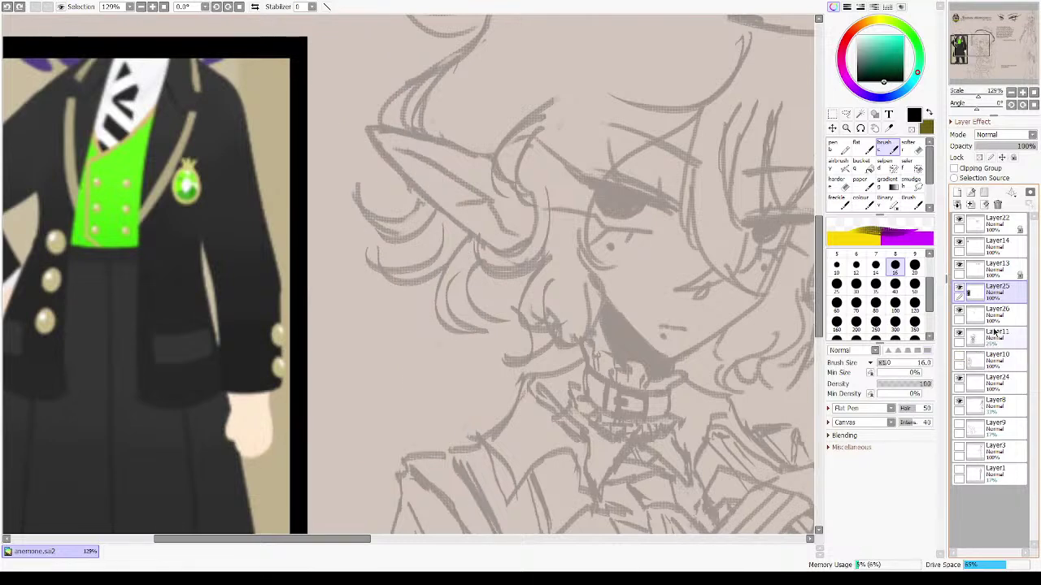
left_click(993, 316)
left_click_drag(661, 305, 538, 114)
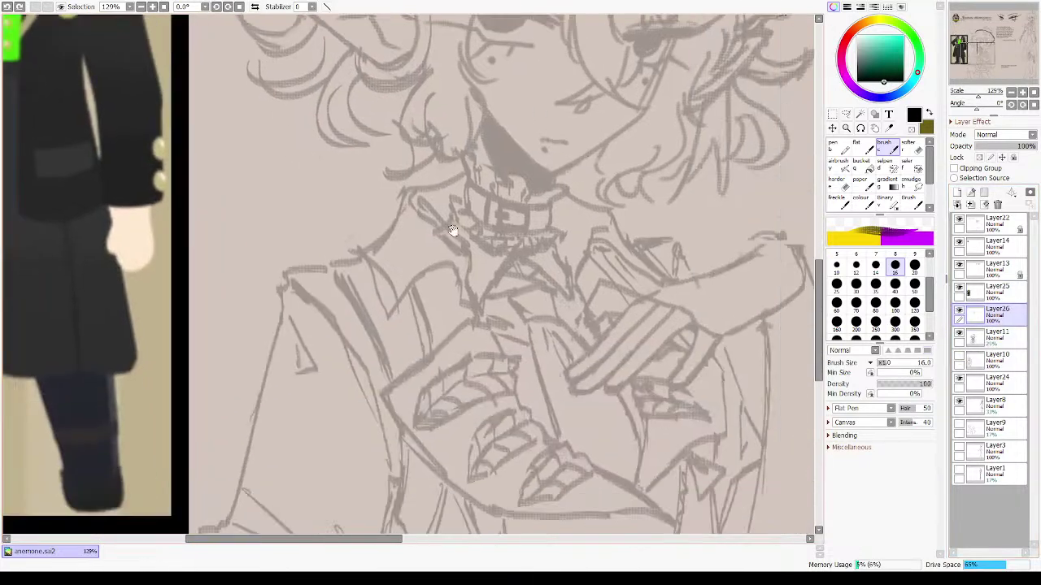
- Draw the large pointed collar flap in black over the faded neck sketch, crossing in front of the throat
mouse_move(494, 210)
left_mouse_down()
mouse_move(674, 391)
mouse_move(618, 289)
mouse_move(580, 374)
left_mouse_up()
key("ctrl+z")
mouse_move(581, 373)
left_mouse_down()
mouse_move(638, 300)
mouse_move(593, 277)
left_mouse_up()
mouse_move(609, 268)
left_mouse_down()
mouse_move(614, 276)
mouse_move(546, 343)
mouse_move(559, 353)
left_mouse_up()
mouse_move(536, 288)
left_mouse_down()
mouse_move(479, 351)
mouse_move(526, 437)
left_mouse_up()
key("ctrl+z")
left_click_drag(483, 351, 534, 439)
- Draw the narrower pointed flap on the other side of the collar and clean up the crossing between both flaps
mouse_move(593, 365)
left_mouse_down()
mouse_move(642, 411)
mouse_move(597, 356)
mouse_move(622, 334)
left_mouse_up()
left_click_drag(628, 332, 646, 402)
key("minus")
mouse_move(590, 355)
left_mouse_down()
mouse_move(618, 328)
mouse_move(623, 338)
left_mouse_up()
key("minus")
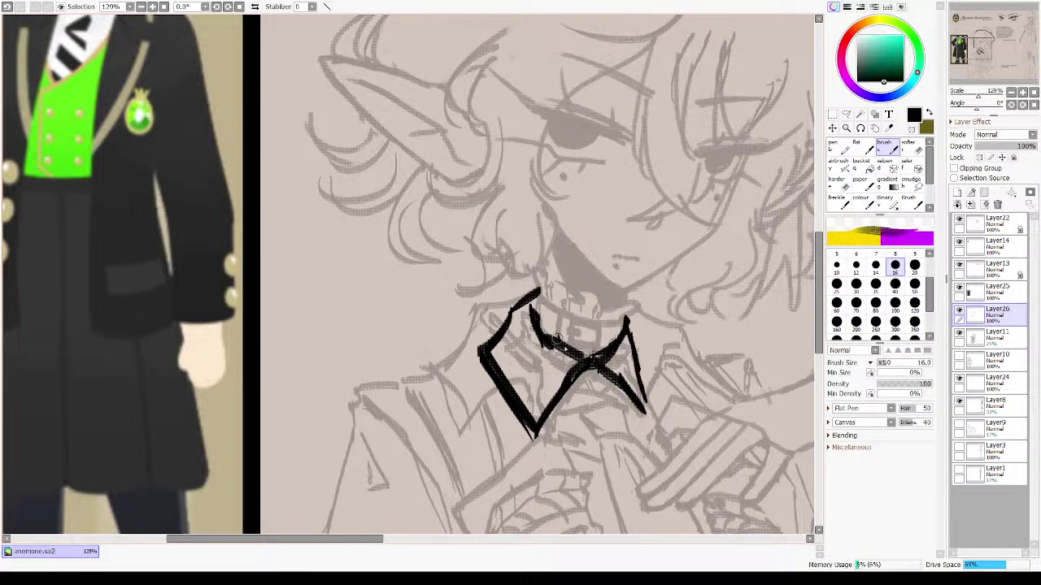
left_click_drag(556, 337, 592, 361)
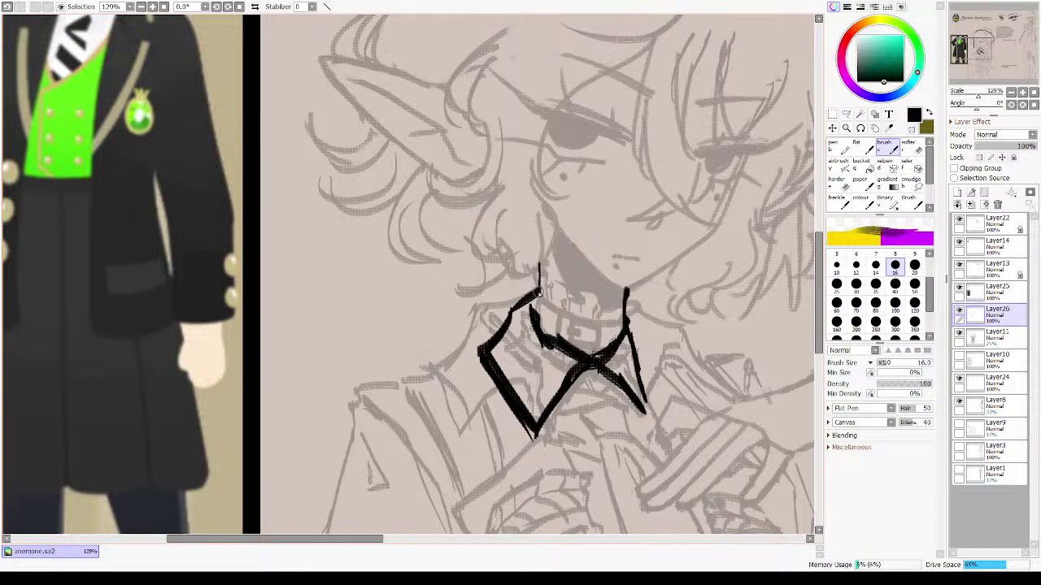
- Draw the neck above the collar with a solid black shadow under the chin and clean up the shadow's lower edge
mouse_move(557, 252)
left_mouse_down()
mouse_move(582, 300)
mouse_move(624, 301)
left_mouse_up()
left_click_drag(624, 293, 600, 302)
key("ctrl+z")
key("ctrl+z")
mouse_move(560, 263)
left_mouse_down()
mouse_move(596, 317)
mouse_move(626, 293)
left_mouse_up()
mouse_move(553, 239)
left_mouse_down()
mouse_move(595, 309)
mouse_move(584, 289)
mouse_move(621, 291)
left_mouse_up()
key("ctrl+z")
left_click_drag(584, 340, 551, 253)
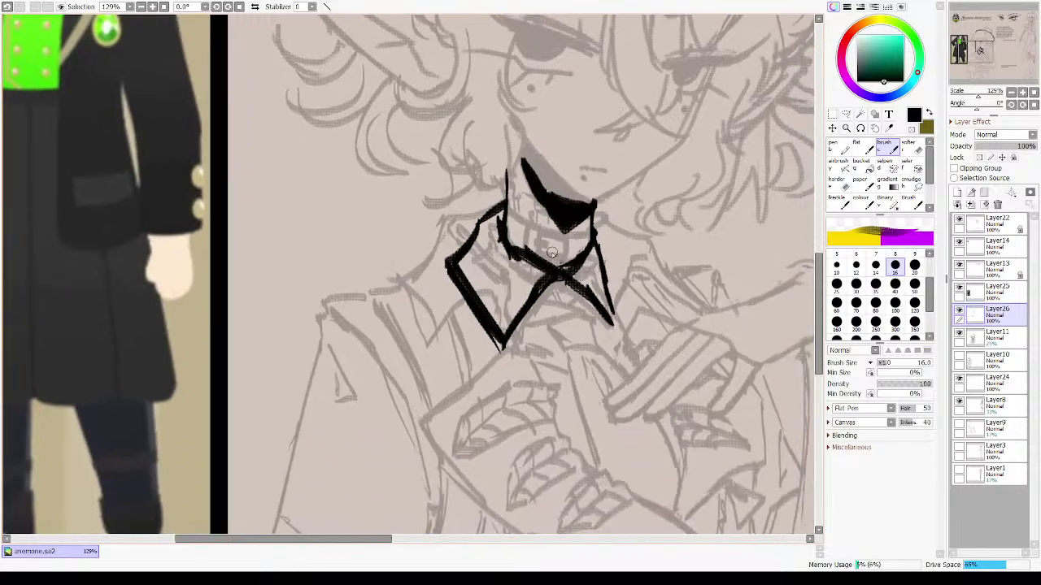
key("minus")
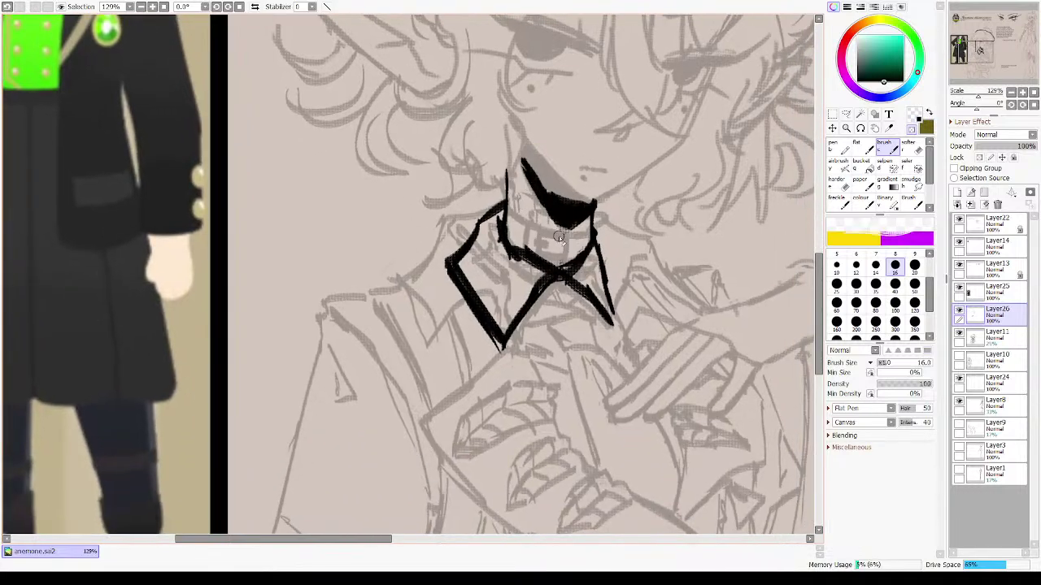
left_click_drag(571, 320, 555, 284)
key("minus")
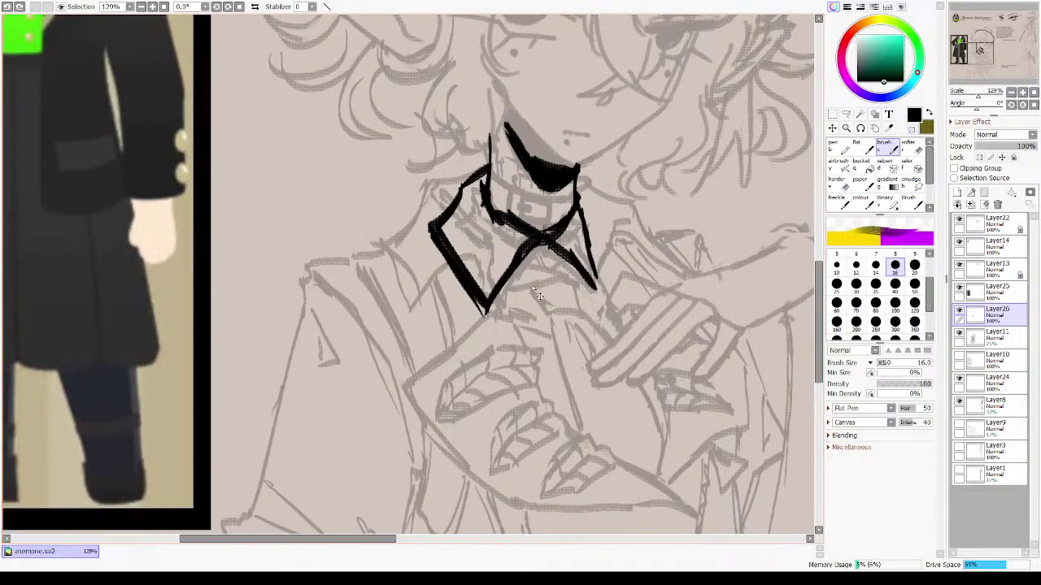
- Draw a small tie knot with short folds just below the crossing of the collar flaps
mouse_move(562, 268)
left_mouse_down()
mouse_move(543, 300)
mouse_move(554, 308)
mouse_move(570, 276)
mouse_move(569, 289)
mouse_move(563, 262)
left_mouse_up()
key("ctrl+z")
key("h")
key("h")
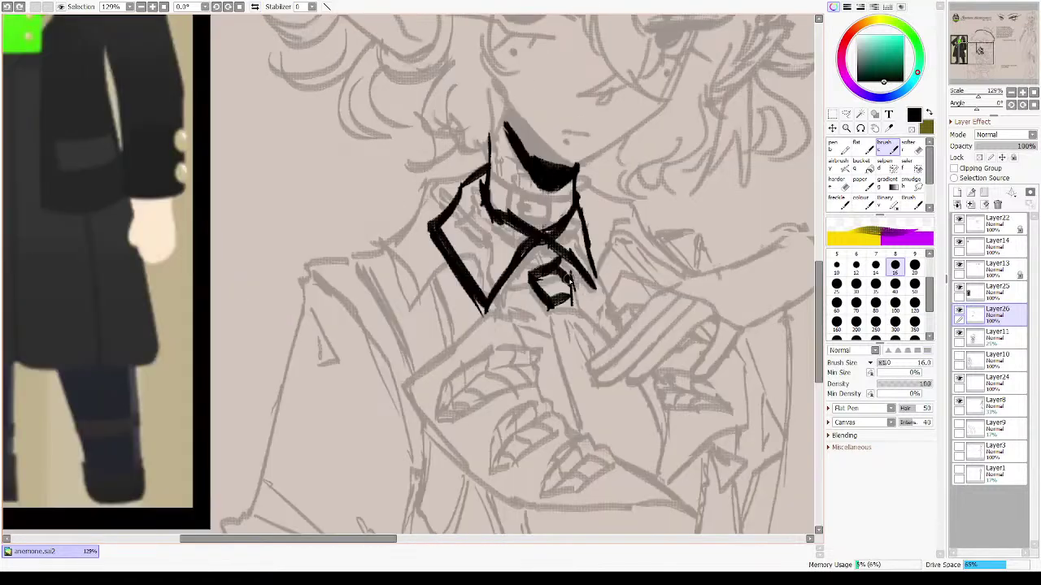
mouse_move(505, 279)
left_mouse_down()
mouse_move(537, 265)
mouse_move(561, 309)
mouse_move(540, 313)
left_mouse_up()
key("h")
key("h")
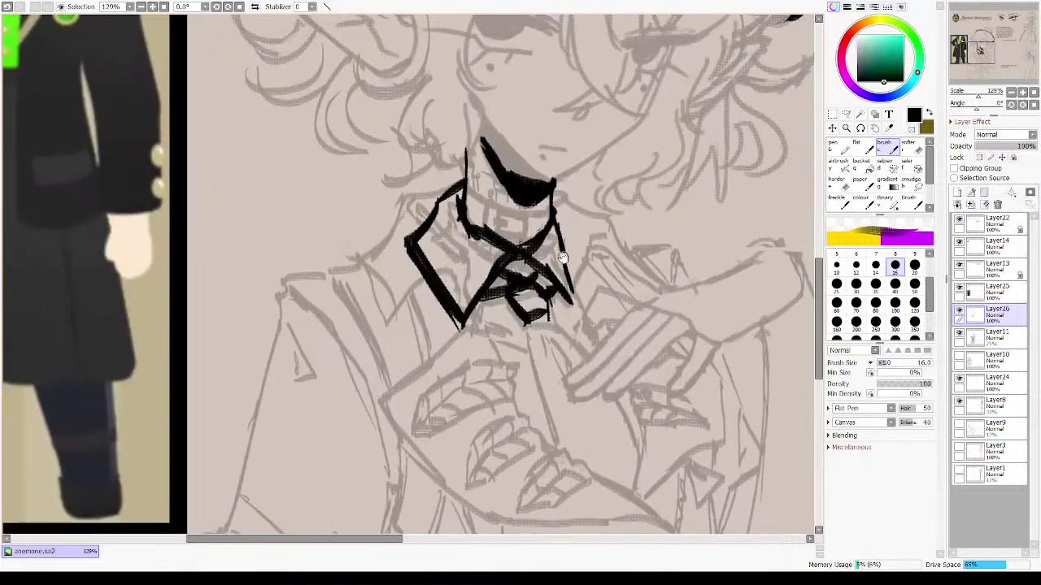
- Erase the outer edge of the narrow collar flap and redraw it bulging outward before running down to the tip
key("minus")
mouse_move(560, 235)
left_mouse_down()
mouse_move(562, 212)
mouse_move(565, 265)
mouse_move(562, 249)
left_mouse_up()
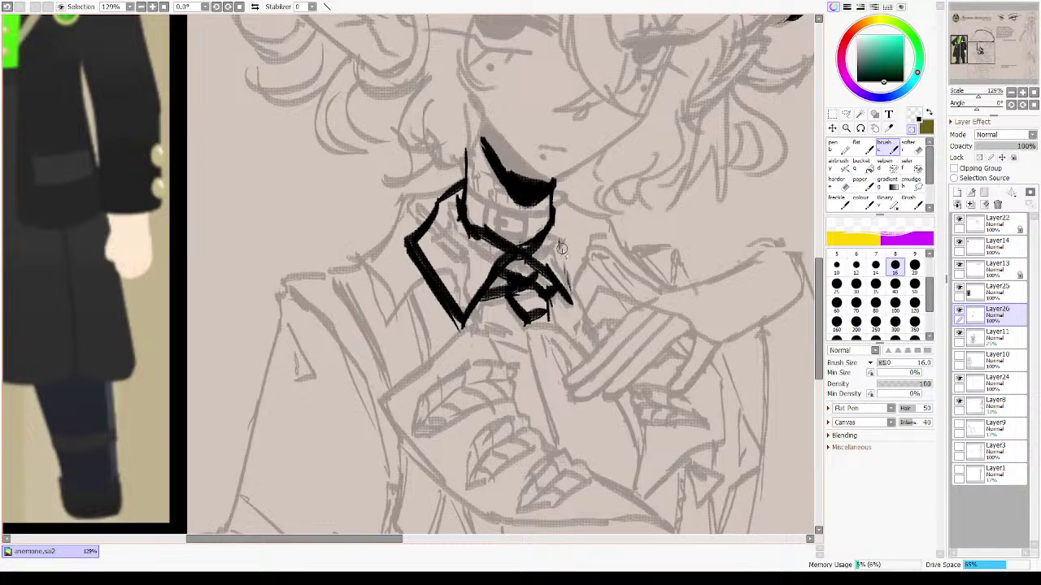
key("minus")
key("ctrl+z")
left_click_drag(555, 194, 564, 198)
left_click_drag(561, 201, 570, 244)
key("ctrl+z")
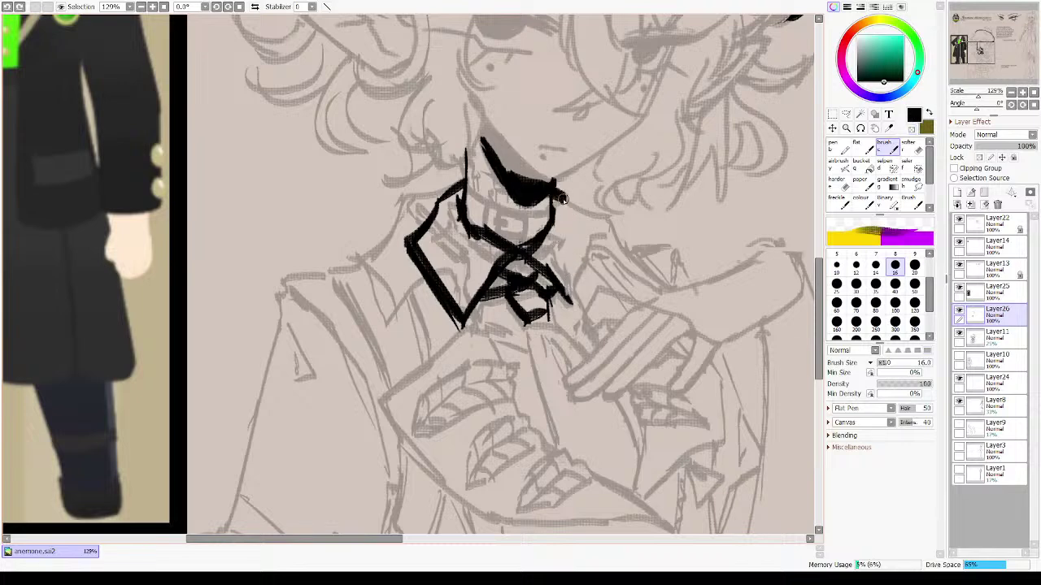
mouse_move(565, 207)
left_mouse_down()
mouse_move(573, 260)
mouse_move(562, 317)
left_mouse_up()
key("ctrl+z")
key("ctrl+z")
key("ctrl+z")
mouse_move(559, 200)
left_mouse_down()
mouse_move(580, 253)
mouse_move(569, 322)
left_mouse_up()
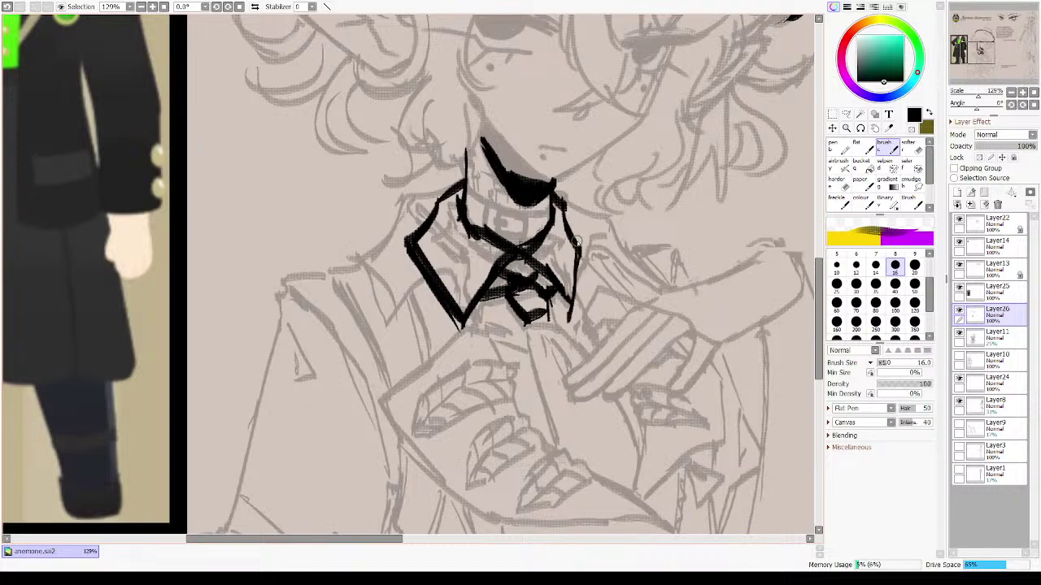
- Refine the narrow flap's outer edge by alternately erasing and redrawing it into a cleaner bent contour
key("c")
left_click_drag(574, 281, 578, 252)
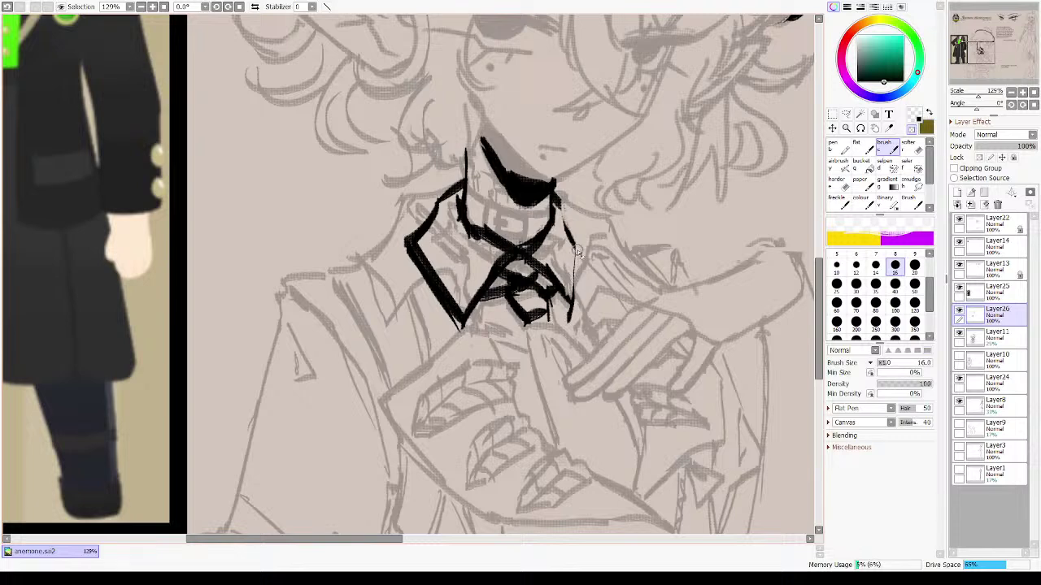
key("c")
mouse_move(561, 203)
left_mouse_down()
mouse_move(562, 237)
mouse_move(578, 245)
mouse_move(574, 288)
left_mouse_up()
key("c")
mouse_move(565, 229)
left_mouse_down()
mouse_move(575, 275)
mouse_move(559, 246)
mouse_move(578, 310)
left_mouse_up()
key("c")
left_click_drag(575, 248, 567, 321)
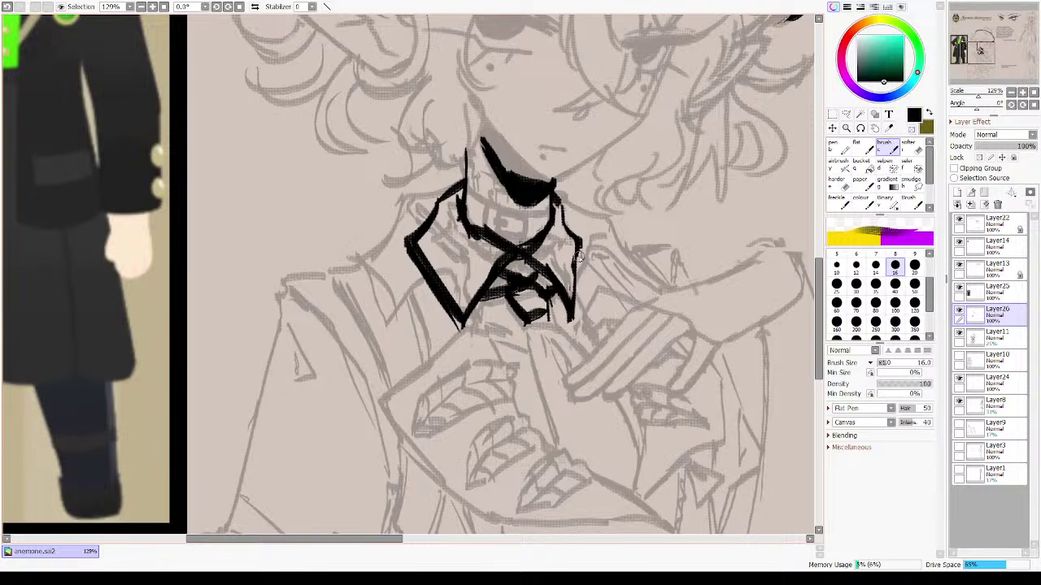
mouse_move(576, 244)
left_mouse_down()
mouse_move(571, 303)
mouse_move(579, 273)
left_mouse_up()
key("c")
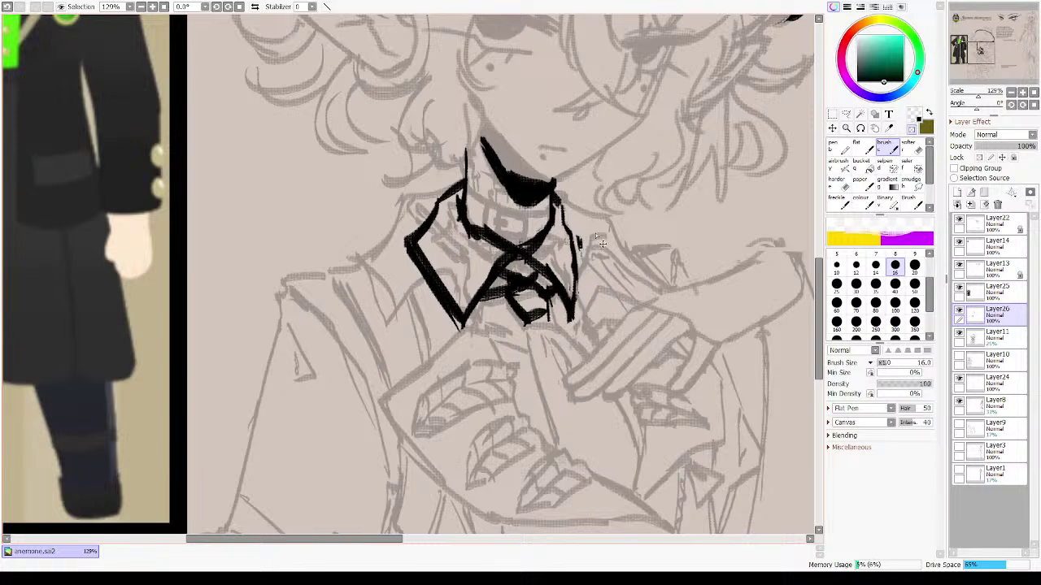
key("ctrl+z")
left_click_drag(583, 235, 580, 273)
key("h")
key("h")
left_click_drag(475, 303, 414, 243)
mouse_move(564, 286)
left_mouse_down()
mouse_move(499, 248)
mouse_move(538, 329)
mouse_move(585, 385)
left_mouse_up()
left_click_drag(472, 292, 553, 374)
left_click_drag(431, 276, 483, 210)
key("minus")
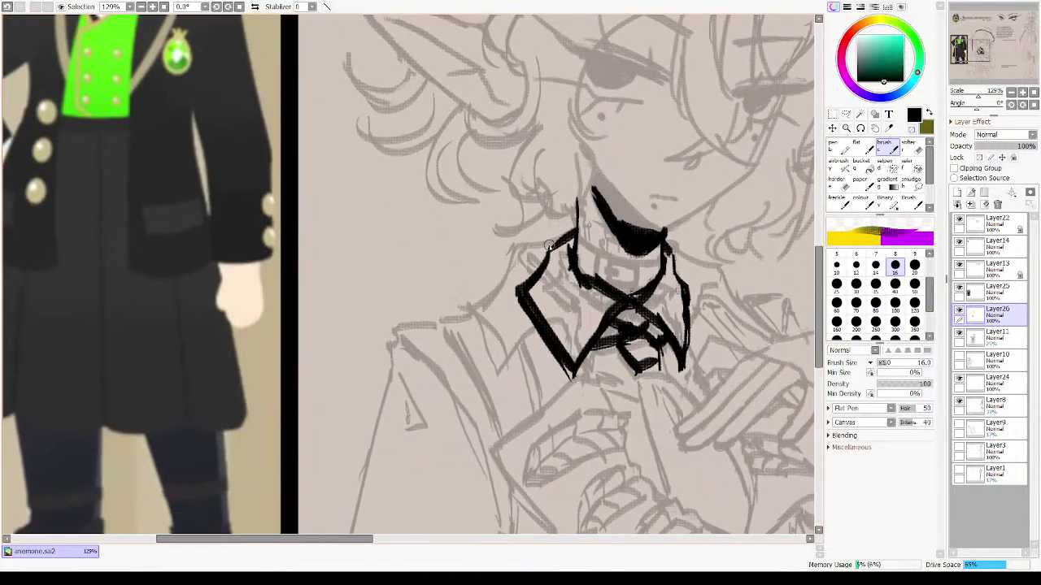
mouse_move(549, 246)
left_mouse_down()
mouse_move(498, 292)
mouse_move(548, 390)
left_mouse_up()
key("ctrl+z")
left_click_drag(505, 290, 588, 461)
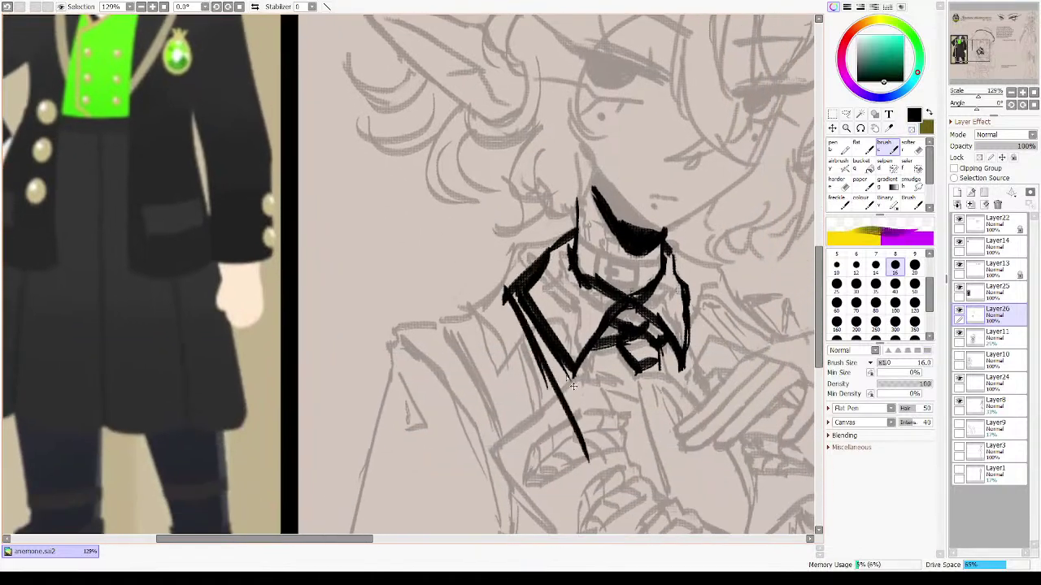
key("ctrl+z")
key("ctrl+z")
key("ctrl+z")
key("ctrl+z")
mouse_move(537, 258)
left_mouse_down()
mouse_move(513, 305)
mouse_move(558, 389)
left_mouse_up()
key("ctrl+z")
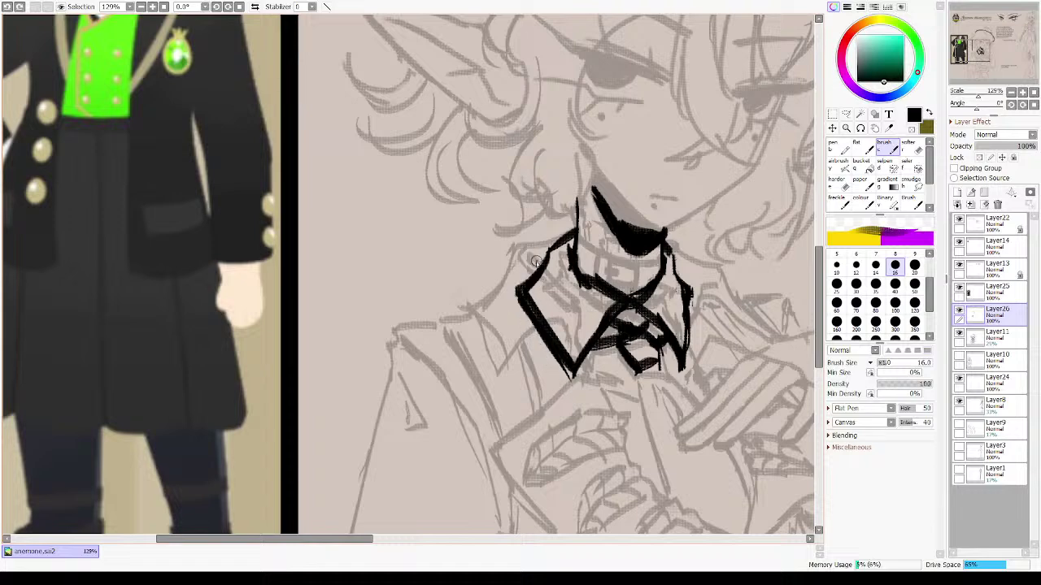
- Draw the coat's front edge behind the large collar flap and down over the chest, trimming stray ink at the shoulder
mouse_move(537, 259)
left_mouse_down()
mouse_move(523, 292)
mouse_move(522, 277)
mouse_move(546, 383)
mouse_move(530, 322)
mouse_move(535, 356)
left_mouse_up()
key("minus")
key("minus")
mouse_move(521, 293)
left_mouse_down()
mouse_move(580, 457)
mouse_move(578, 436)
left_mouse_up()
key("ctrl+z")
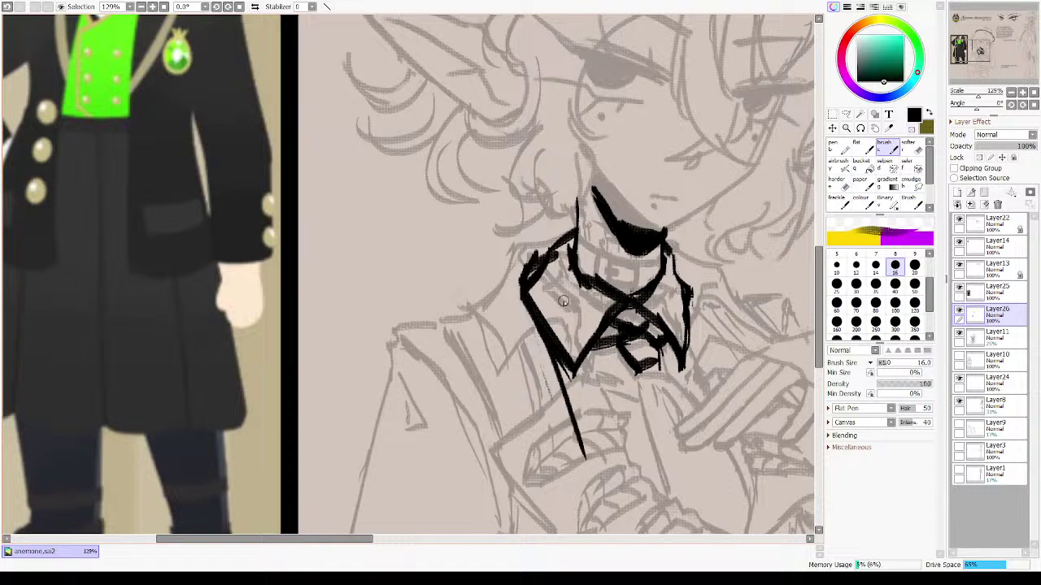
key("ctrl+z")
key("minus")
left_click_drag(562, 248, 548, 274)
left_click_drag(526, 264, 538, 245)
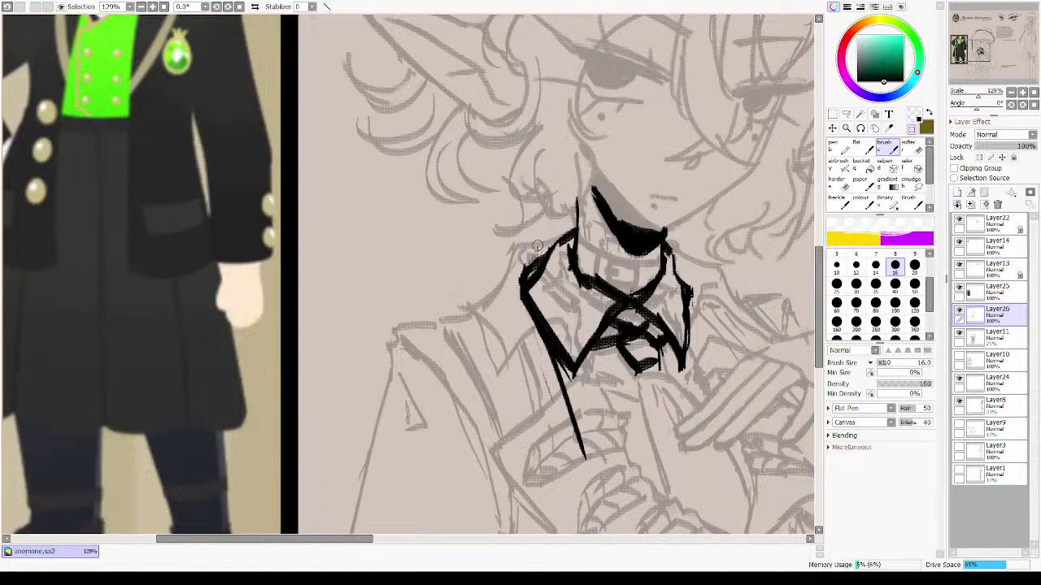
key("minus")
- Draw the opposite coat front edge from the narrow collar flap to the gripping hand and erase the first edge's lower end
key("h")
left_click_drag(420, 316, 558, 186)
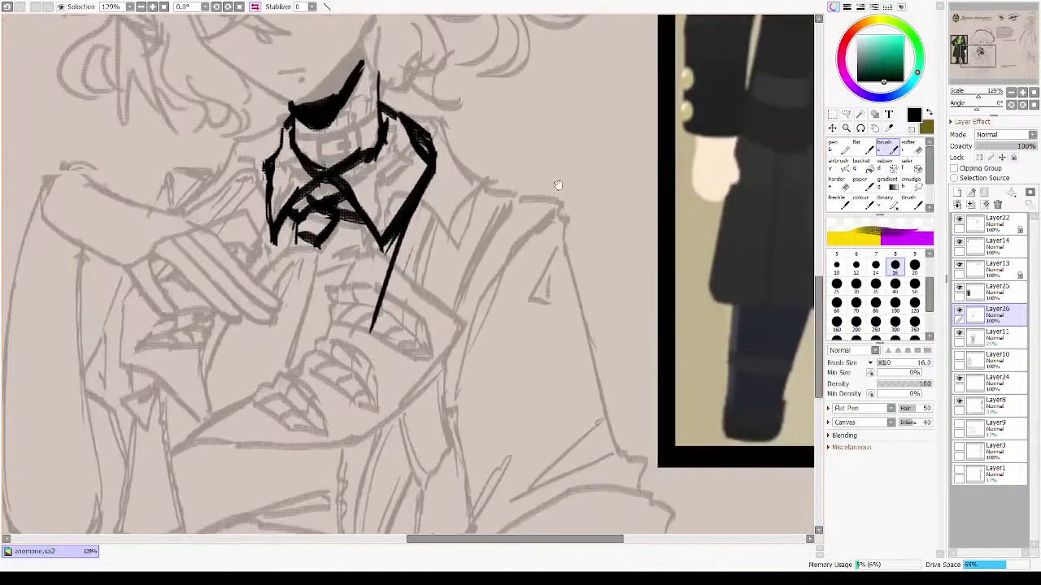
left_click_drag(273, 141, 252, 167)
mouse_move(283, 120)
left_mouse_down()
mouse_move(247, 183)
mouse_move(203, 322)
left_mouse_up()
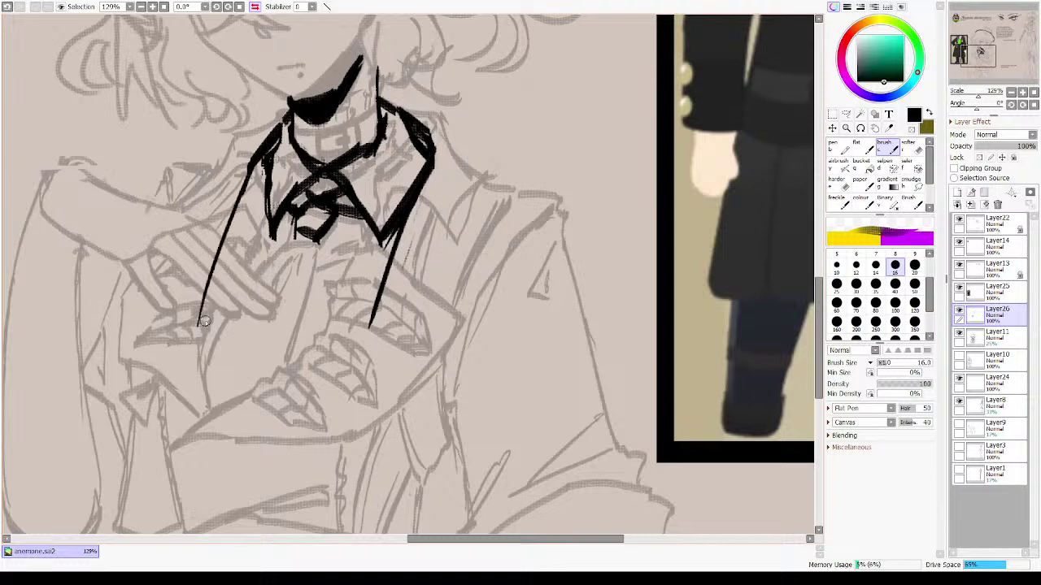
key("e")
key("ctrl+z")
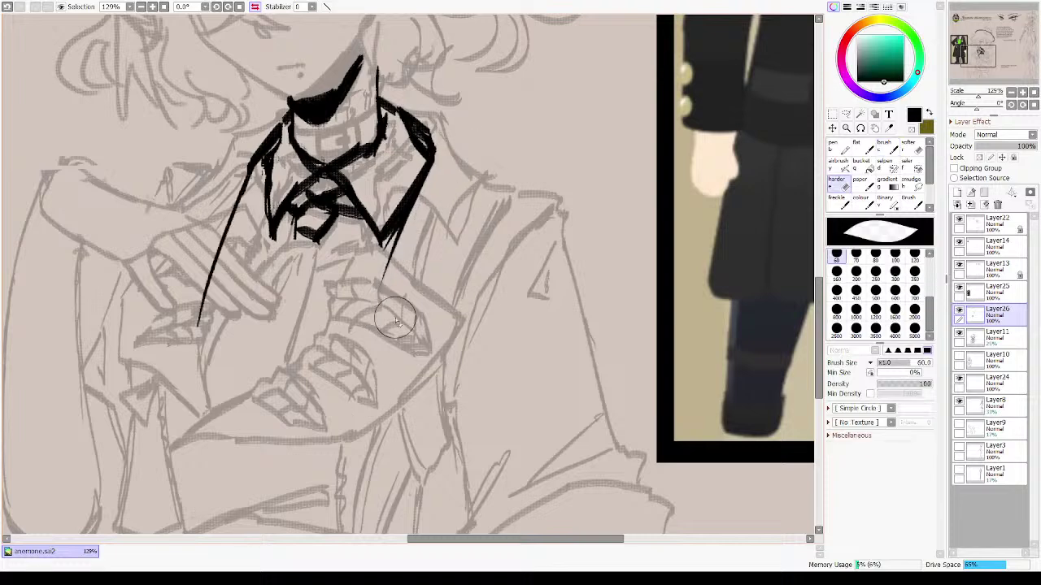
key("c")
left_click_drag(425, 172, 358, 345)
left_click_drag(415, 202, 335, 408)
key("ctrl+z")
key("ctrl+z")
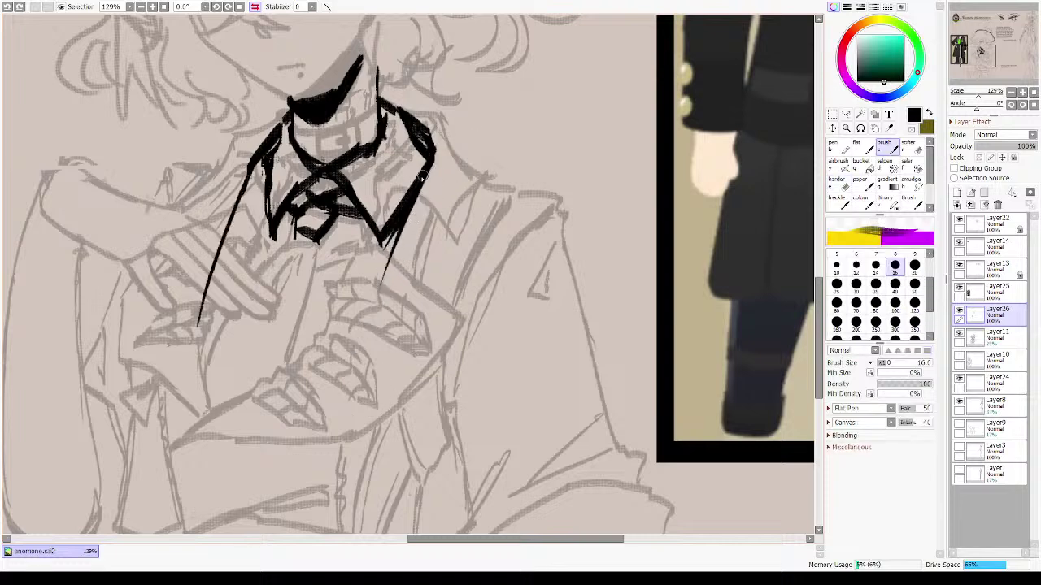
left_click_drag(425, 172, 321, 444)
left_click_drag(405, 216, 322, 445)
key("h")
left_click_drag(431, 239, 423, 282)
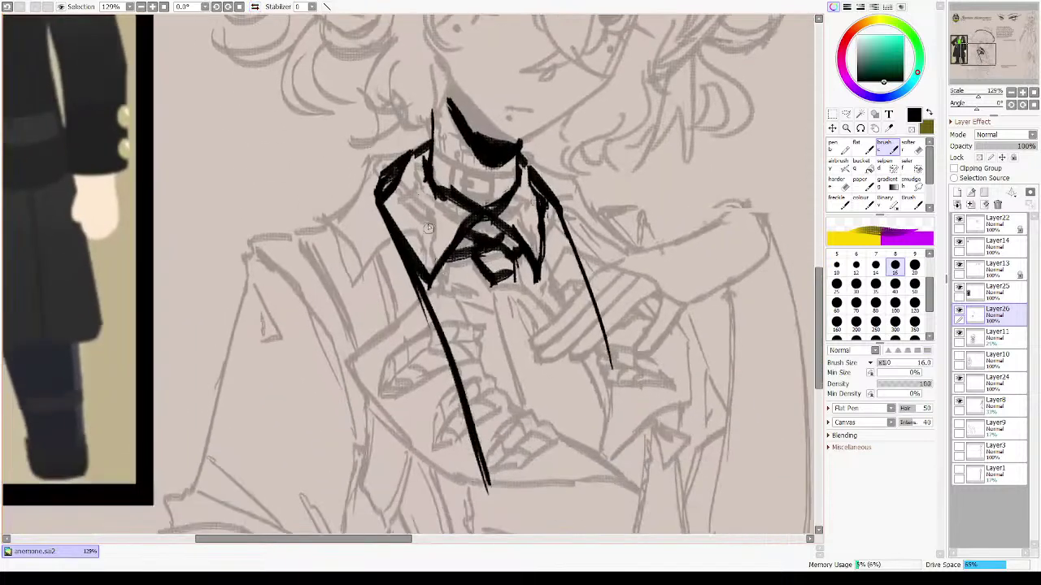
key("ctrl+z")
key("ctrl+z")
- Redraw the coat's front edge as a long curve from the large collar flap's tip to the lower edge of the folded forearm
left_click_drag(393, 213, 487, 422)
key("ctrl+z")
left_click_drag(411, 272, 489, 446)
left_click_drag(416, 290, 500, 492)
left_click_drag(397, 299, 693, 572)
left_click_drag(497, 379, 350, 32)
left_click_drag(541, 536, 457, 314)
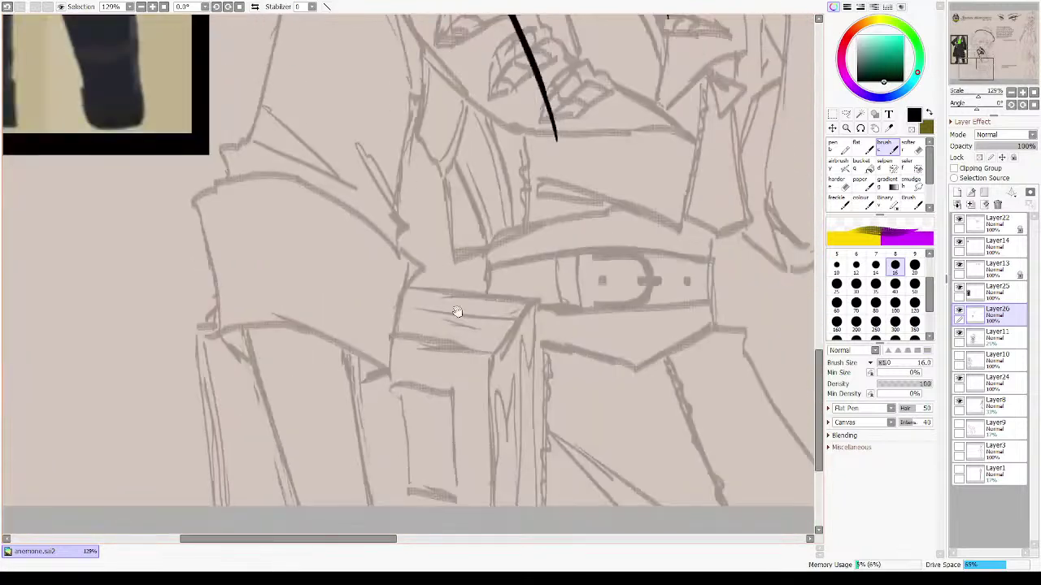
- Extend the long front-edge curve from the forearm down across the belt to below the waist
mouse_move(544, 299)
left_mouse_down()
mouse_move(438, 282)
mouse_move(398, 323)
left_mouse_up()
mouse_move(411, 165)
left_mouse_down()
mouse_move(446, 452)
mouse_move(430, 453)
mouse_move(431, 524)
mouse_move(432, 309)
mouse_move(429, 469)
mouse_move(434, 410)
left_mouse_up()
key("ctrl+z")
key("ctrl+z")
key("ctrl+z")
key("ctrl+z")
left_click_drag(410, 138, 434, 305)
key("ctrl+z")
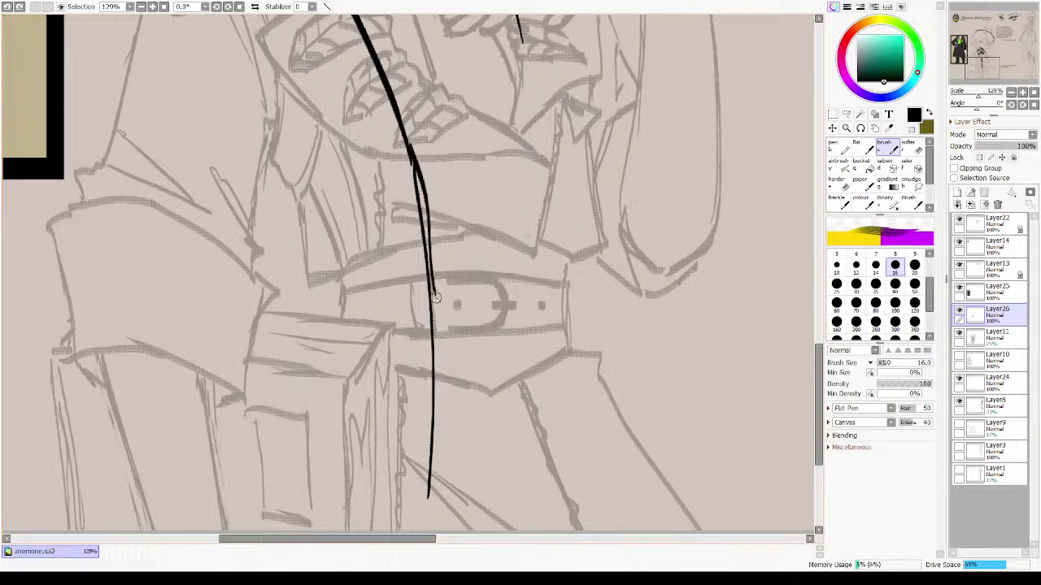
key("ctrl+z")
mouse_move(410, 146)
left_mouse_down()
mouse_move(430, 439)
mouse_move(424, 504)
left_mouse_up()
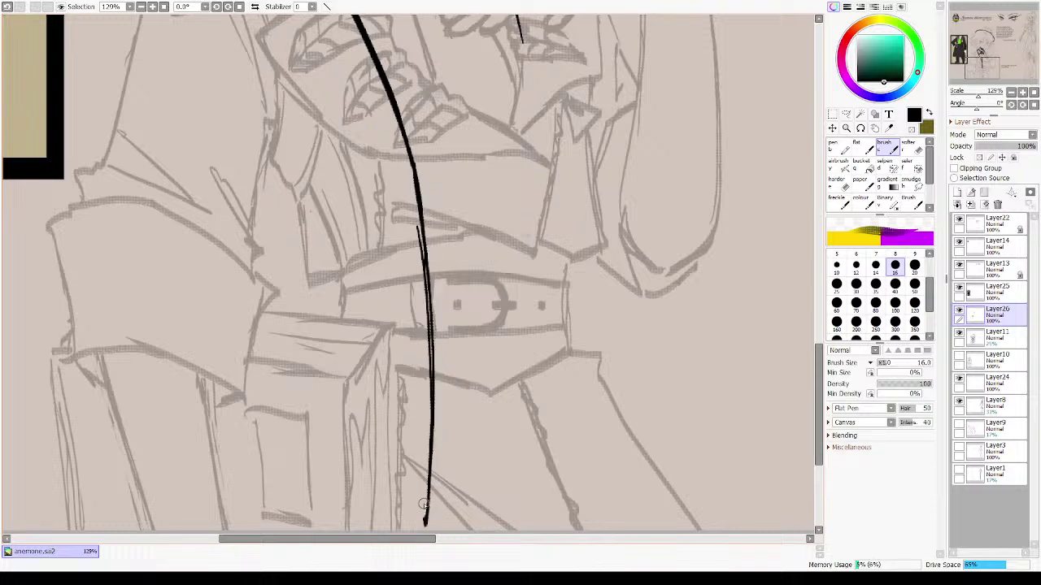
mouse_move(551, 188)
left_mouse_down()
mouse_move(420, 382)
mouse_move(425, 366)
left_mouse_up()
- Erase the lower part of the opposite coat front edge, leaving a short stub beside the narrow collar flap
key("h")
left_click_drag(457, 268, 411, 158)
mouse_move(369, 112)
left_mouse_down()
mouse_move(350, 167)
mouse_move(372, 173)
mouse_move(369, 200)
left_mouse_up()
key("ctrl+z")
key("ctrl+z")
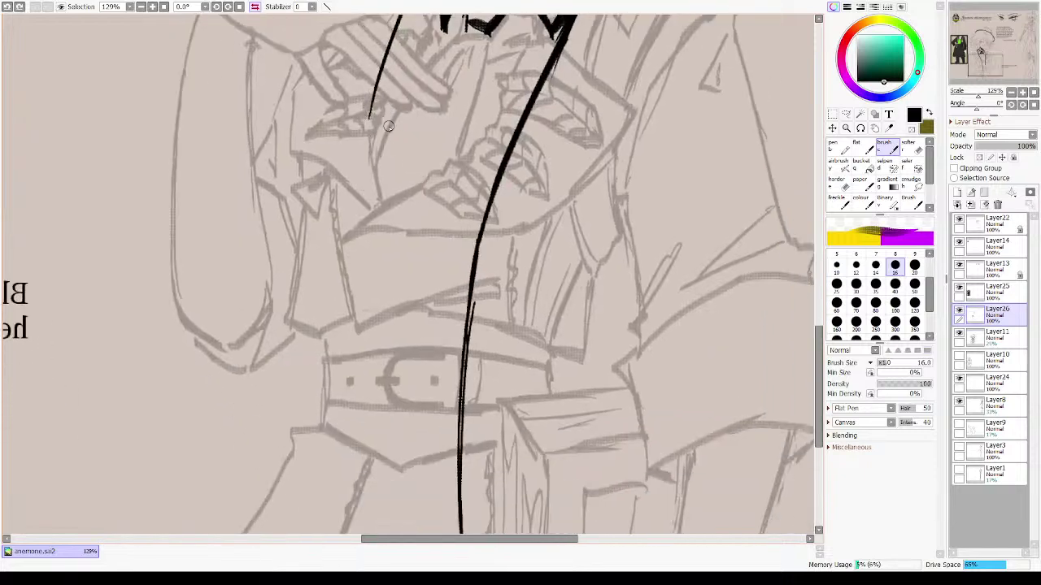
key("minus")
mouse_move(397, 97)
left_mouse_down()
mouse_move(336, 256)
mouse_move(335, 187)
left_mouse_up()
key("minus")
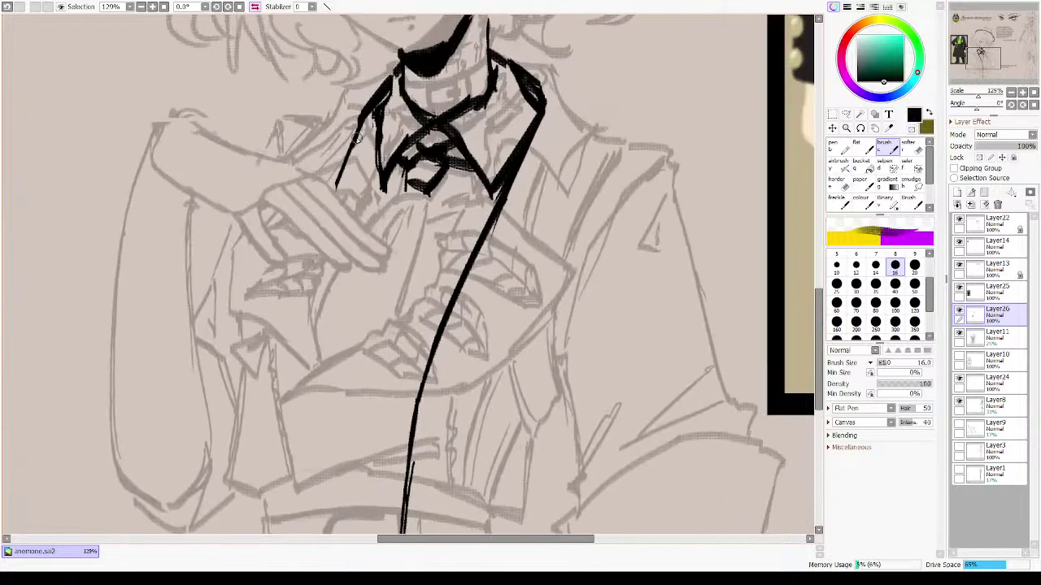
- Redraw the opposite coat front edge as a thicker line from the narrow collar flap across the gripping hand to its cuff
left_click_drag(358, 134, 306, 250)
left_click_drag(341, 166, 286, 326)
key("ctrl+z")
key("ctrl+z")
left_click_drag(371, 117, 291, 321)
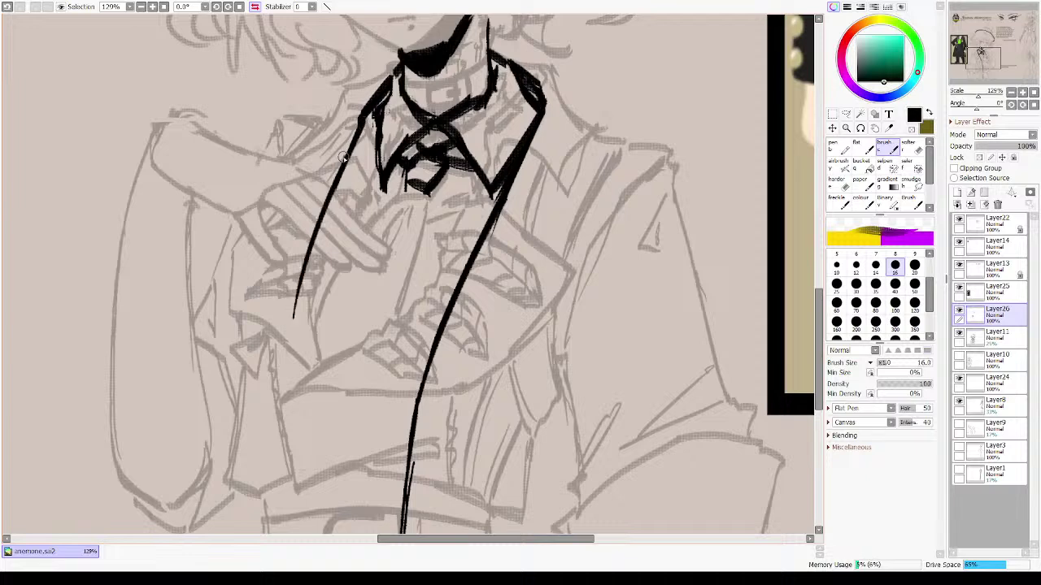
- Extend the opposite coat front edge from the gripping hand's cuff down across the belt to below the waist
key("ctrl+z")
mouse_move(351, 149)
left_mouse_down()
mouse_move(288, 352)
mouse_move(304, 221)
left_mouse_up()
left_click_drag(301, 182, 276, 500)
key("ctrl+z")
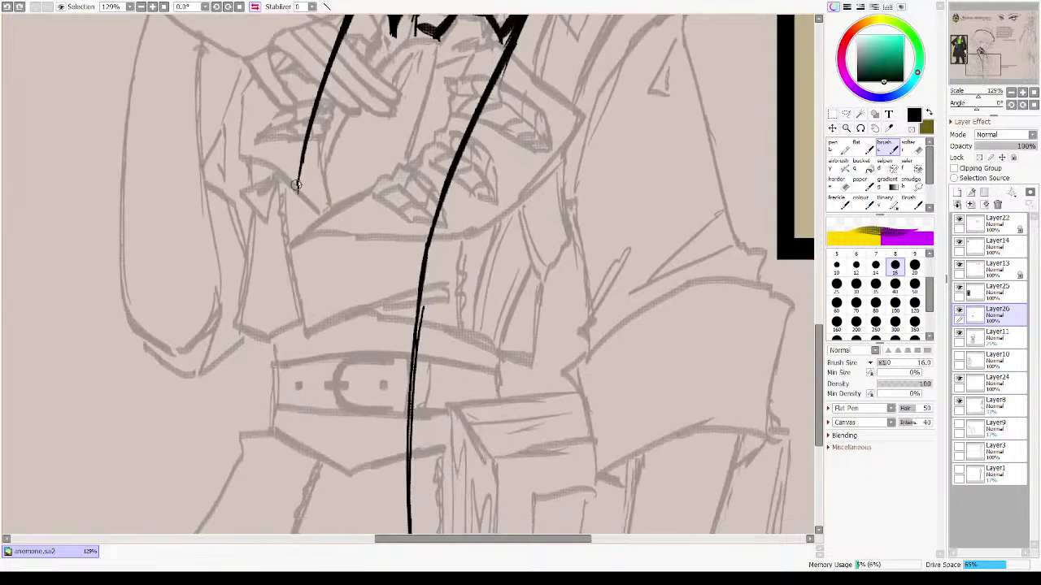
left_click_drag(301, 180, 276, 508)
left_click_drag(288, 241, 275, 516)
left_click_drag(299, 413, 304, 308)
key("ctrl+z")
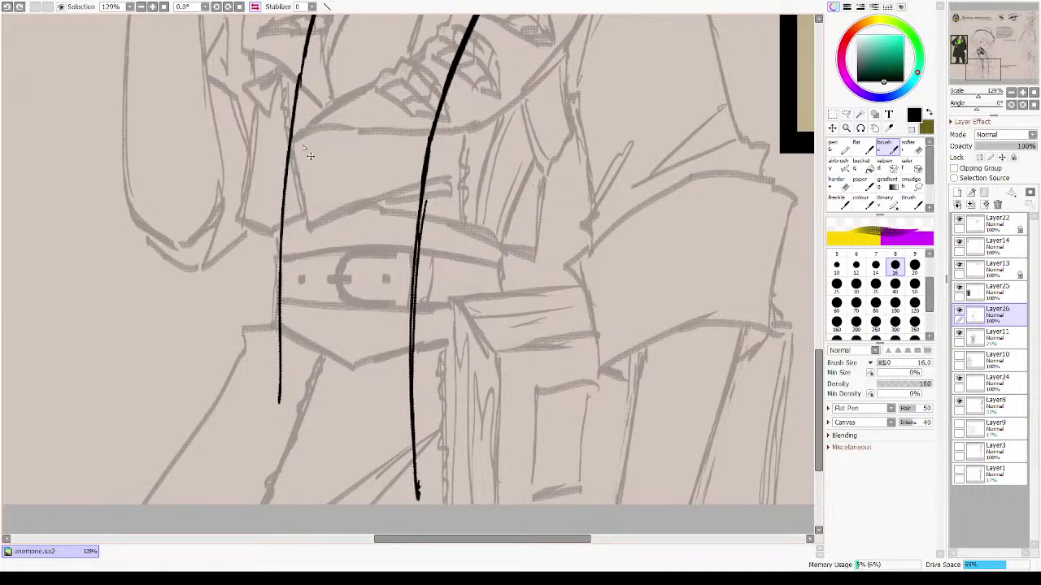
key("ctrl+z")
left_click_drag(306, 76, 274, 366)
left_click_drag(303, 174, 248, 499)
- Draw a short line descending from the long front edge, starting just below the large collar flap's tip
key("h")
left_click_drag(502, 130, 418, 306)
left_click_drag(400, 169, 428, 321)
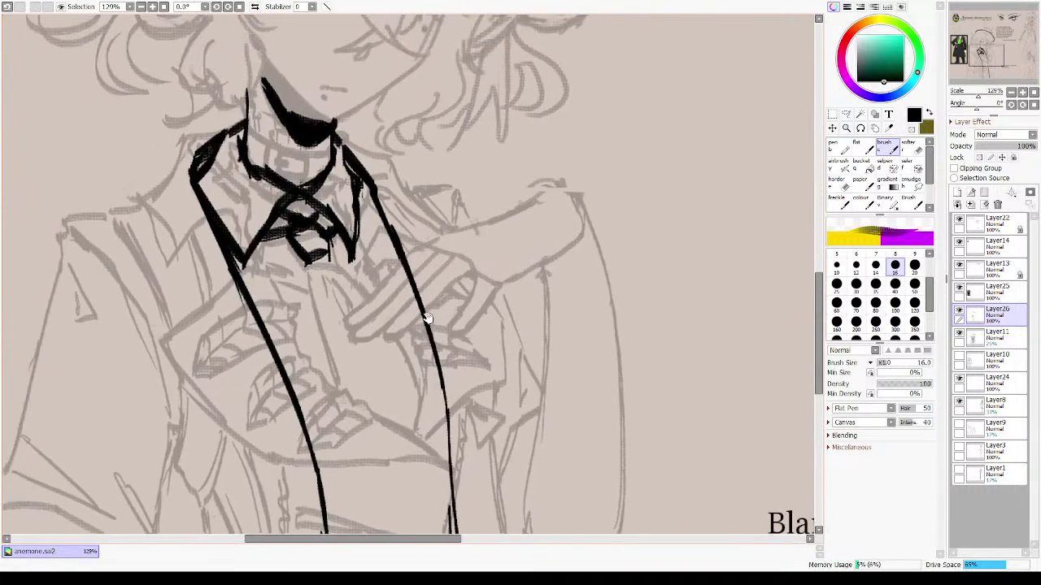
left_click_drag(191, 168, 349, 241)
mouse_move(567, 389)
left_mouse_down()
mouse_move(531, 321)
mouse_move(530, 382)
left_mouse_up()
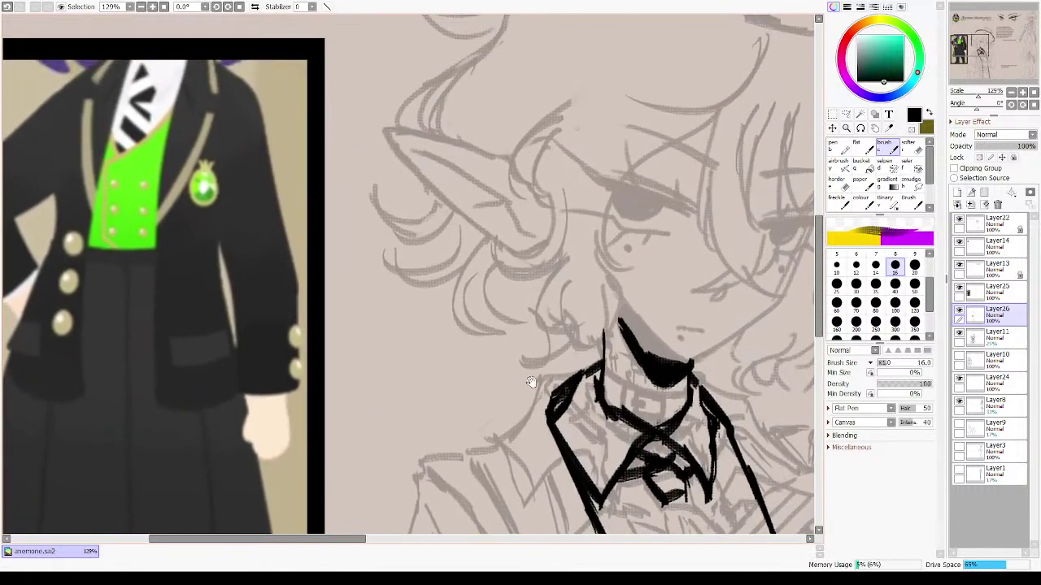
left_click_drag(566, 455, 474, 165)
left_click_drag(515, 265, 521, 325)
key("ctrl+z")
mouse_move(512, 245)
left_mouse_down()
mouse_move(519, 320)
mouse_move(481, 380)
mouse_move(570, 520)
left_mouse_up()
key("ctrl+z")
key("ctrl+z")
key("ctrl+z")
mouse_move(511, 247)
left_mouse_down()
mouse_move(509, 338)
mouse_move(508, 322)
mouse_move(461, 362)
mouse_move(527, 455)
left_mouse_up()
left_click_drag(532, 441, 457, 323)
key("ctrl+z")
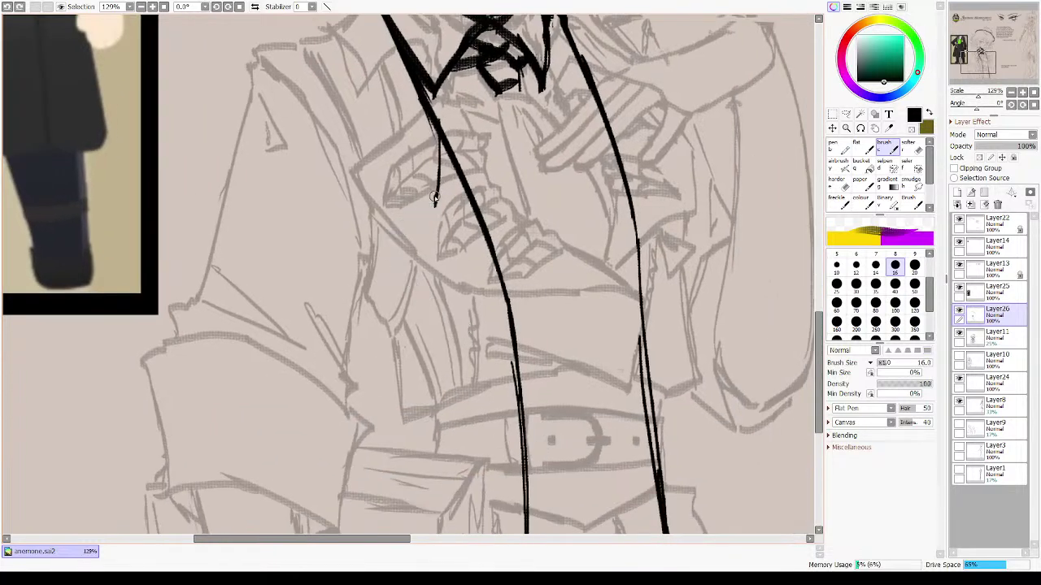
- Extend the short line diagonally outward across the hand to a corner beside the elbow of the folded arm
mouse_move(435, 198)
left_mouse_down()
mouse_move(398, 246)
mouse_move(476, 395)
left_mouse_up()
key("ctrl+z")
mouse_move(402, 242)
left_mouse_down()
mouse_move(389, 261)
mouse_move(504, 407)
left_mouse_up()
left_click_drag(391, 262, 505, 439)
key("ctrl+z")
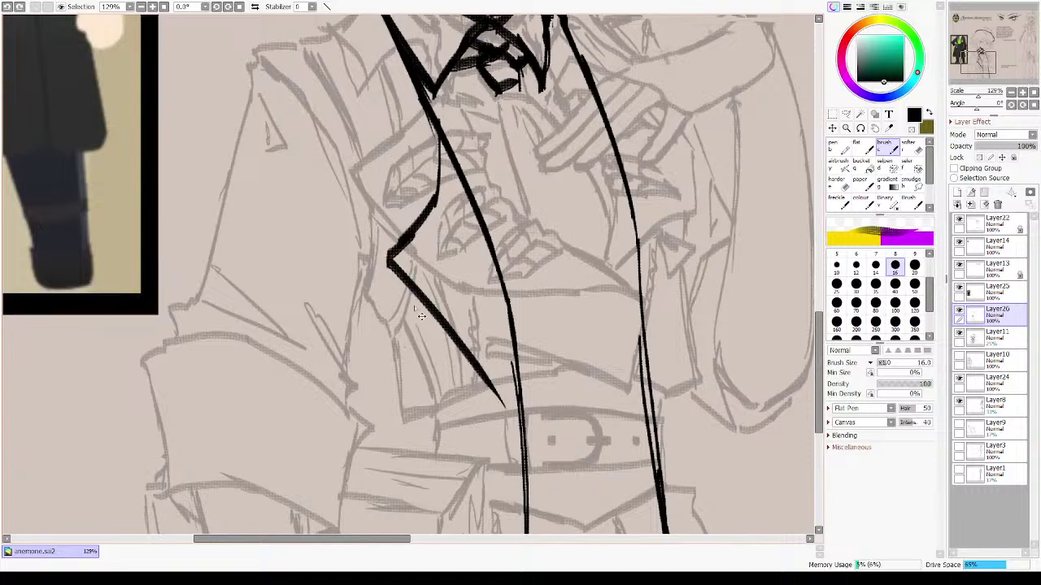
key("ctrl+z")
left_click_drag(391, 260, 485, 389)
mouse_move(480, 379)
left_mouse_down()
mouse_move(520, 449)
mouse_move(524, 503)
left_mouse_up()
key("ctrl+z")
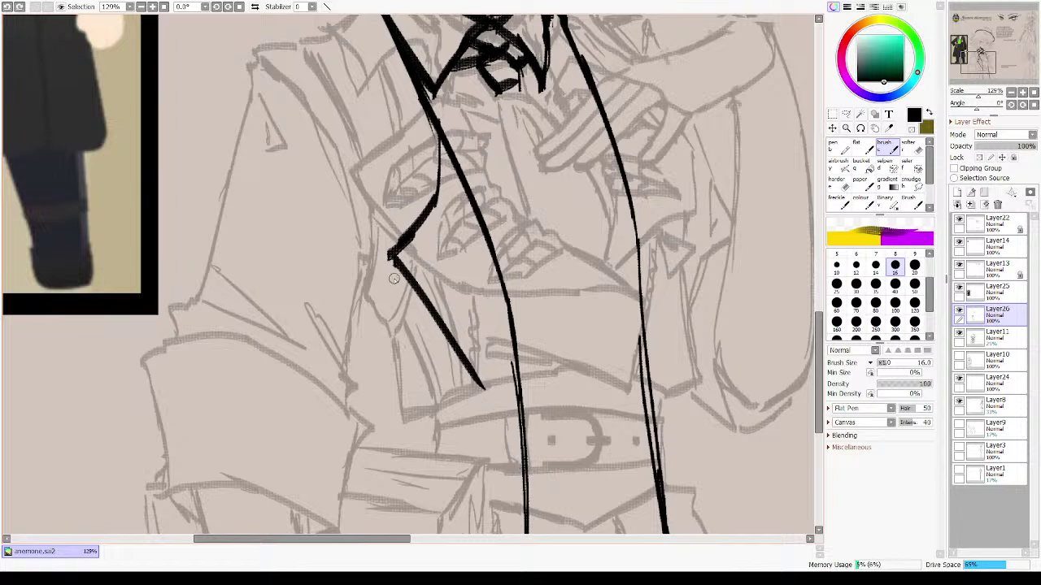
left_click_drag(392, 260, 522, 474)
key("ctrl+z")
key("ctrl+z")
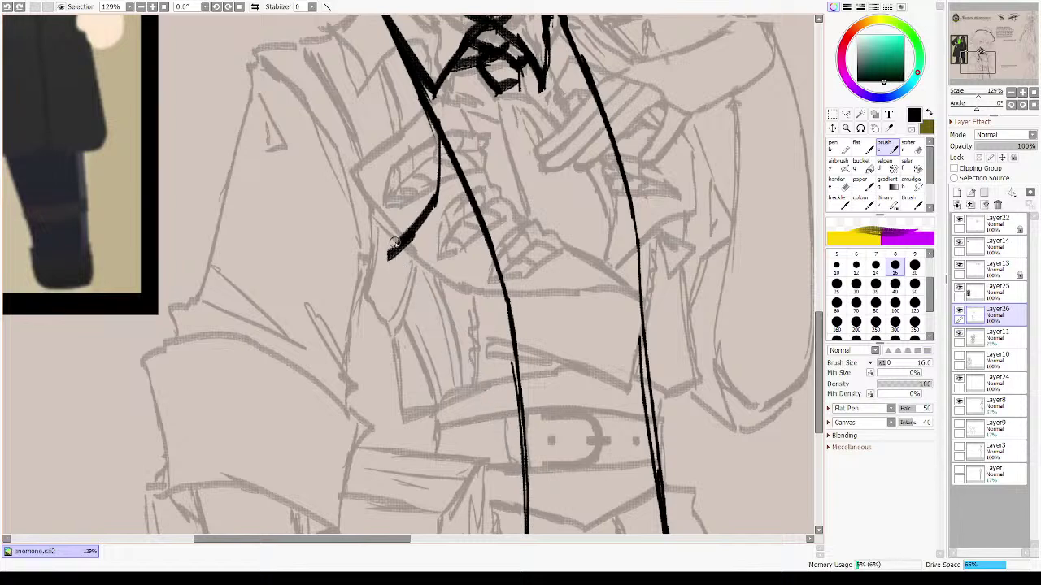
- Trim the lapel corner's tip and draw its lower edge slanting down to meet the long front edge below the belt
key("e")
left_click_drag(394, 242, 387, 254)
key("e")
mouse_move(435, 203)
left_mouse_down()
mouse_move(396, 242)
mouse_move(486, 418)
mouse_move(525, 527)
left_mouse_up()
key("e")
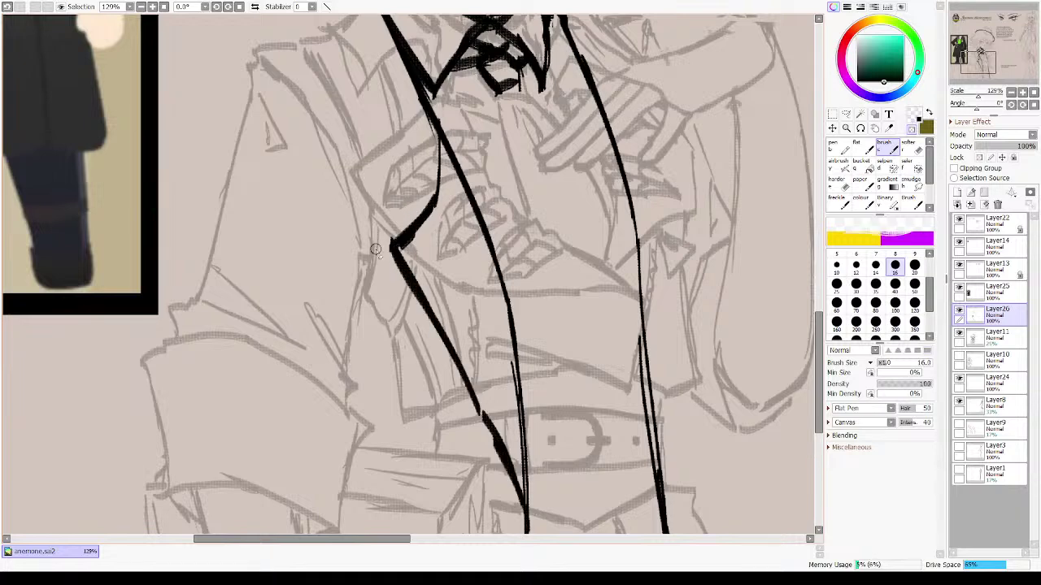
mouse_move(376, 249)
left_mouse_down()
mouse_move(423, 204)
mouse_move(439, 208)
mouse_move(393, 251)
mouse_move(413, 295)
left_mouse_up()
key("e")
- Draw the opposite lapel's thick slanted edge from the front edge at the gripping hand out to a corner above the cuff
key("h")
left_click_drag(445, 202, 576, 249)
key("h")
left_click_drag(575, 203, 502, 177)
key("minus")
left_click_drag(403, 152, 439, 193)
key("ctrl+z")
key("minus")
mouse_move(398, 140)
left_mouse_down()
mouse_move(428, 191)
mouse_move(453, 206)
left_mouse_up()
key("ctrl+z")
key("ctrl+z")
left_click_drag(399, 138, 499, 222)
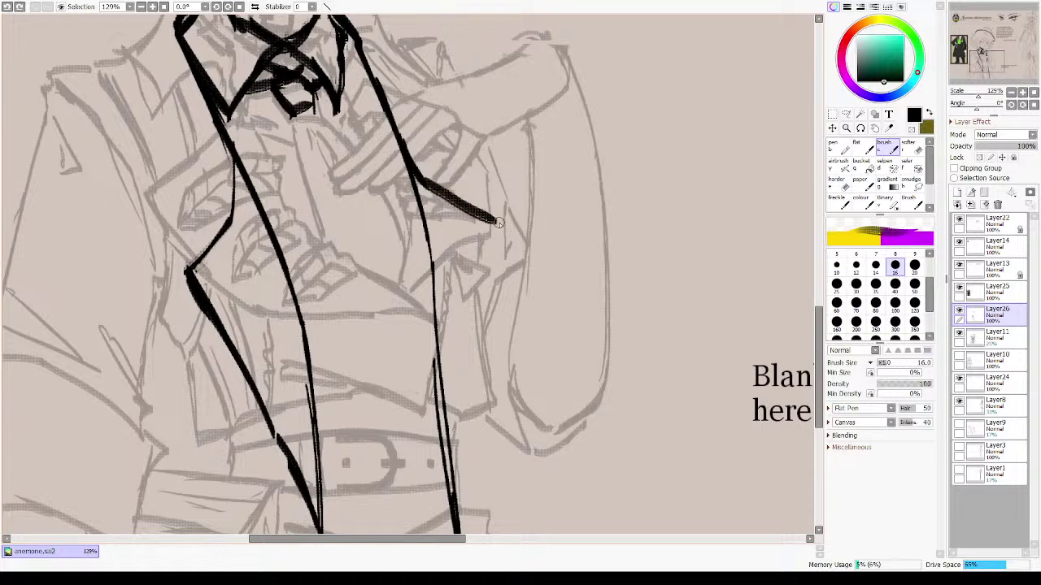
left_click_drag(421, 177, 484, 229)
key("ctrl+z")
mouse_move(415, 170)
left_mouse_down()
mouse_move(491, 235)
mouse_move(478, 294)
left_mouse_up()
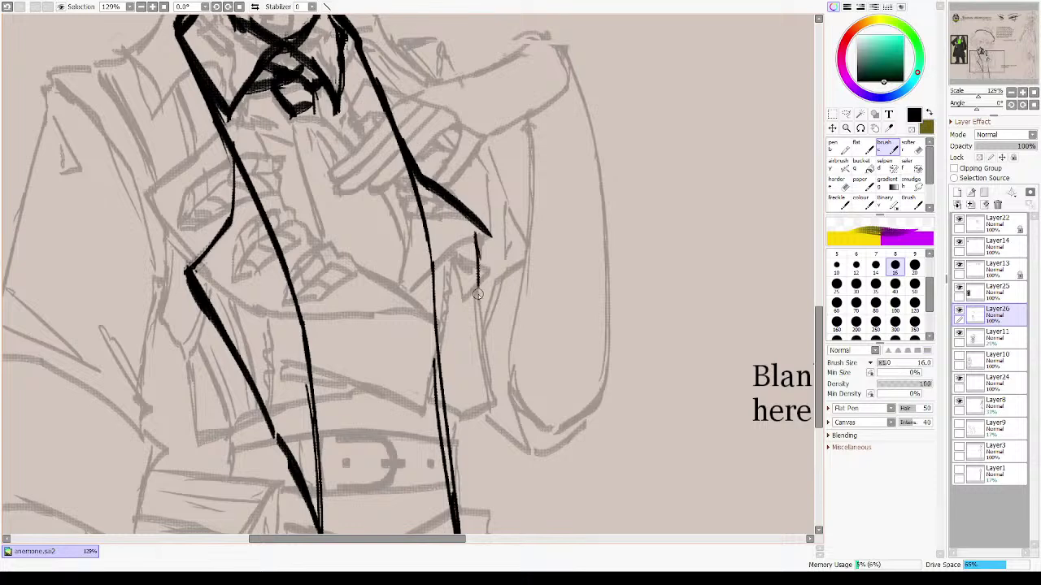
- Draw the opposite lapel's outer edge straight down from its corner to belt height
key("h")
scroll(432, 356, "down", 3)
left_click_drag(303, 104, 322, 363)
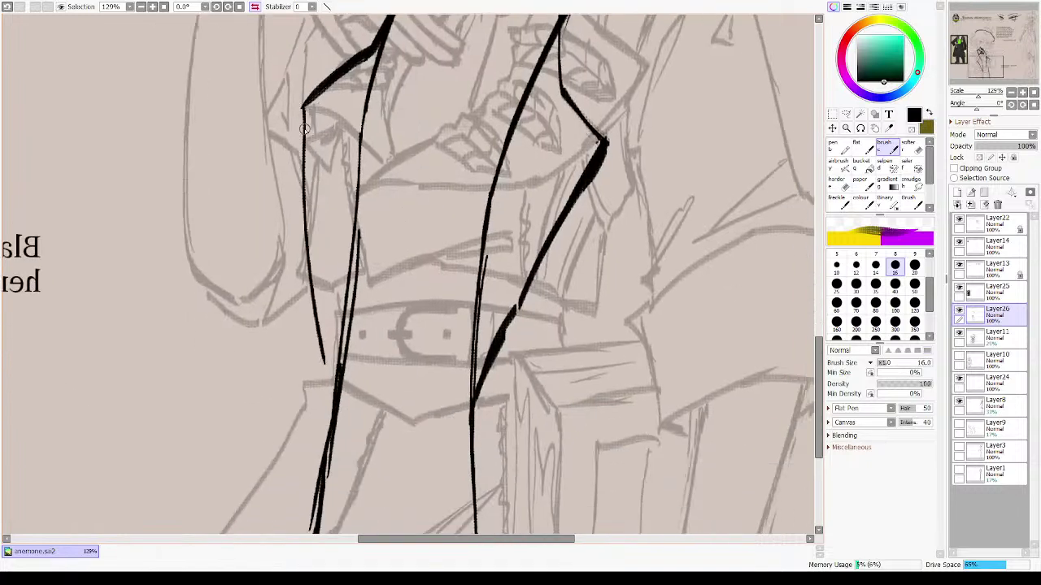
left_click_drag(304, 120, 301, 244)
key("ctrl+z")
key("ctrl+z")
mouse_move(302, 105)
left_mouse_down()
mouse_move(300, 242)
mouse_move(330, 435)
left_mouse_up()
key("ctrl+z")
- Close the opposite lapel with a line slanting inward from belt height to the front edge below the waist
left_click_drag(305, 320, 332, 436)
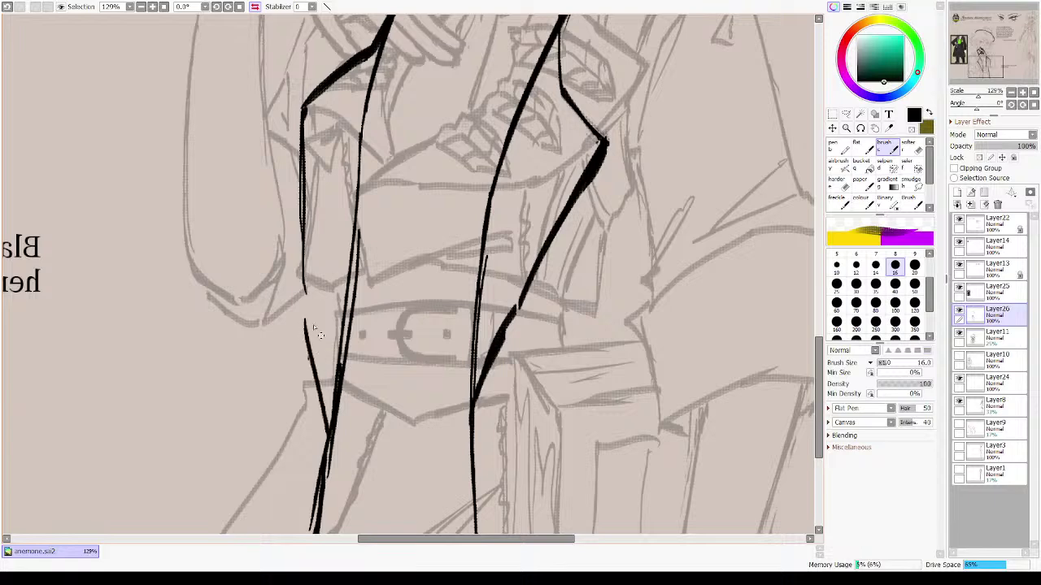
key("ctrl+z")
left_click_drag(310, 285, 332, 421)
key("ctrl+z")
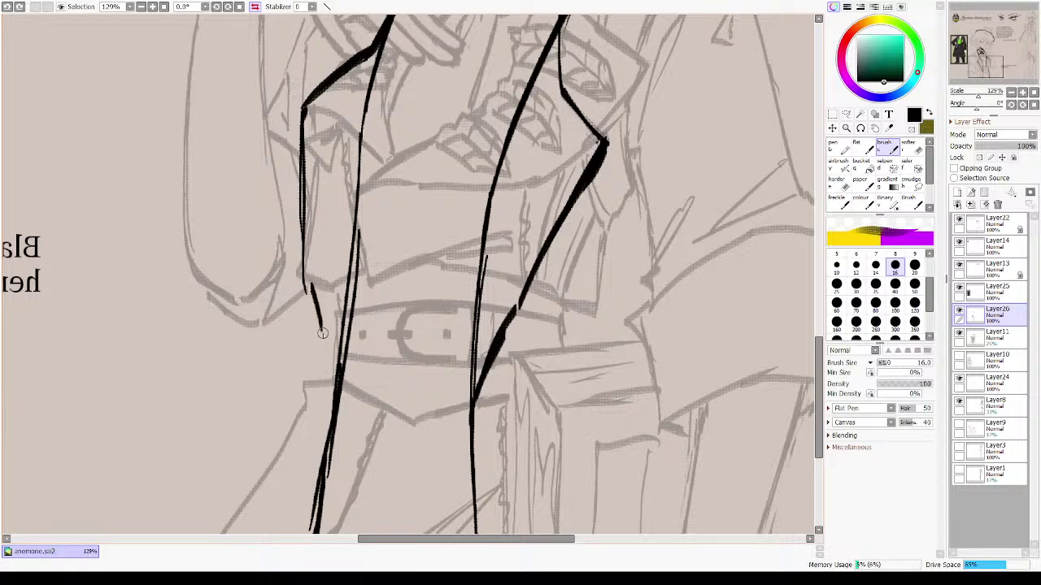
left_click_drag(322, 333, 332, 405)
left_click_drag(315, 305, 332, 405)
left_click_drag(326, 346, 332, 393)
- Erase and redraw the join where the opposite lapel's slanted edge meets the front edge at the gripping hand
key("h")
left_click_drag(441, 112, 432, 326)
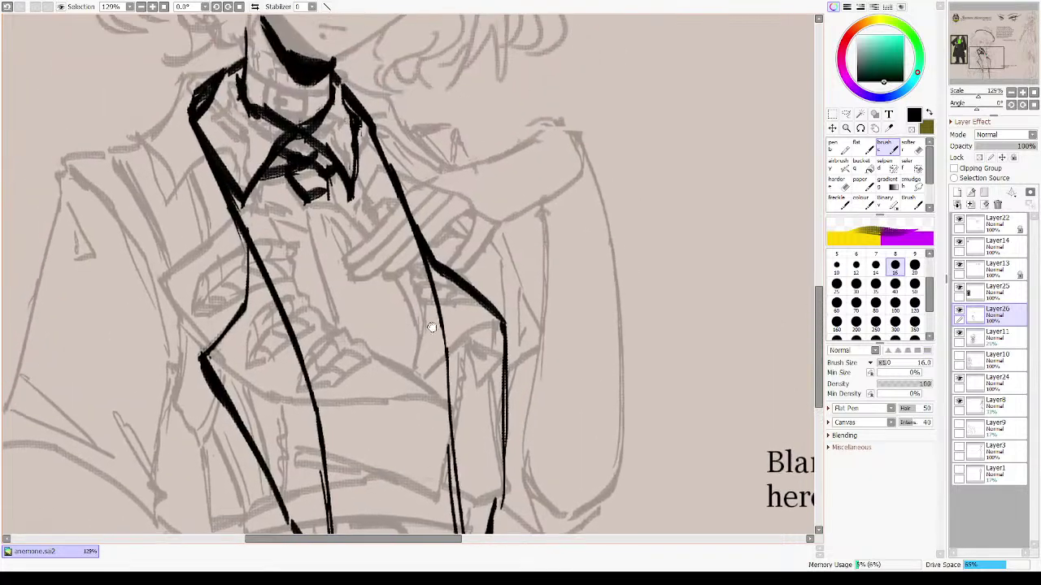
key("minus")
mouse_move(427, 247)
left_mouse_down()
mouse_move(438, 272)
mouse_move(432, 262)
left_mouse_up()
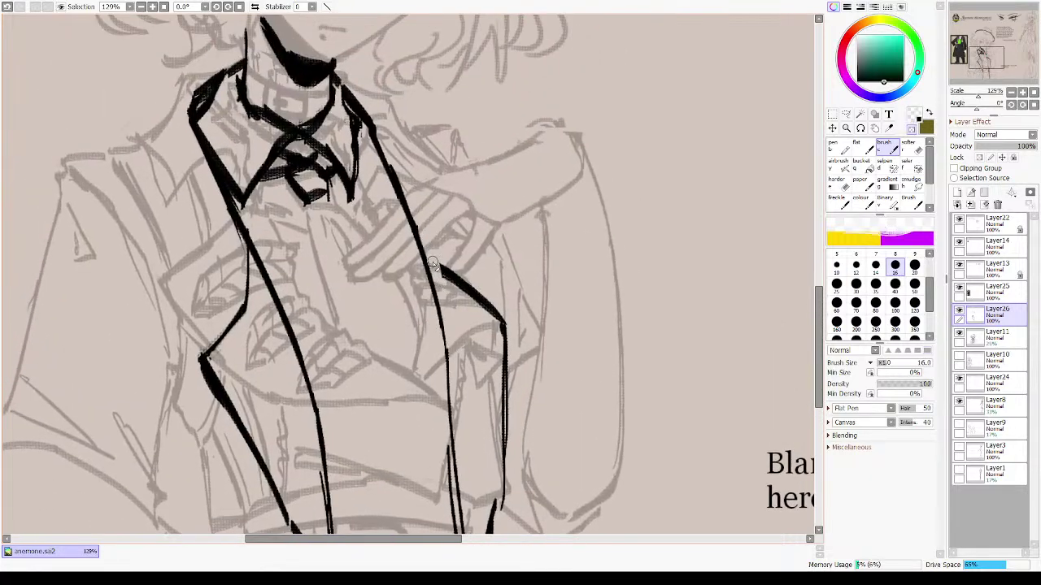
key("minus")
mouse_move(413, 220)
left_mouse_down()
mouse_move(439, 270)
mouse_move(463, 287)
mouse_move(442, 252)
left_mouse_up()
key("minus")
- Draw the top edge of the coat's upper lapel from the neck outward over the shoulder behind the large collar flap
left_click_drag(210, 125, 395, 263)
left_click_drag(200, 151, 462, 374)
left_click_drag(412, 344, 375, 254)
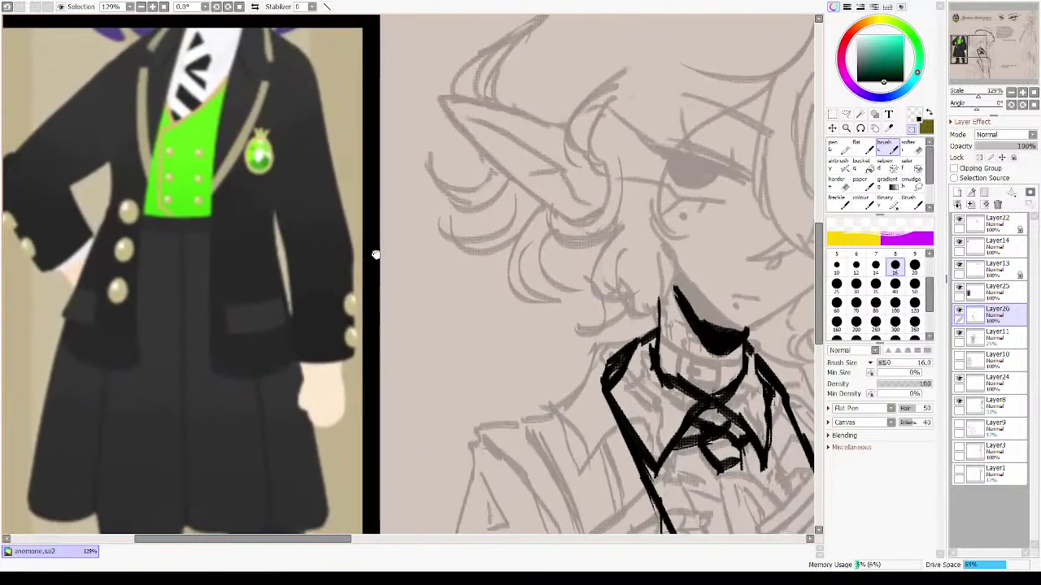
left_click_drag(592, 349, 437, 186)
key("minus")
mouse_move(507, 162)
left_mouse_down()
mouse_move(443, 184)
mouse_move(489, 162)
mouse_move(458, 183)
mouse_move(401, 302)
left_mouse_up()
key("ctrl+z")
key("ctrl+z")
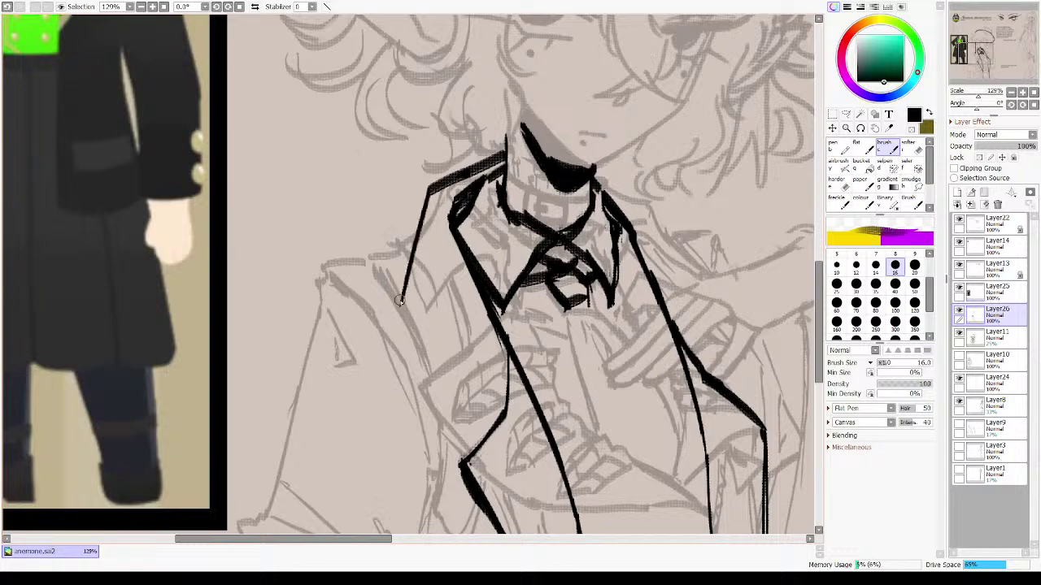
left_click_drag(418, 234, 396, 346)
left_click_drag(405, 295, 410, 395)
key("ctrl+z")
key("ctrl+z")
key("ctrl+z")
- Draw the upper lapel's curved outer edge down from the shoulder and close it with a slanted lower edge toward the front edge
mouse_move(460, 174)
left_mouse_down()
mouse_move(428, 210)
mouse_move(412, 323)
mouse_move(415, 417)
left_mouse_up()
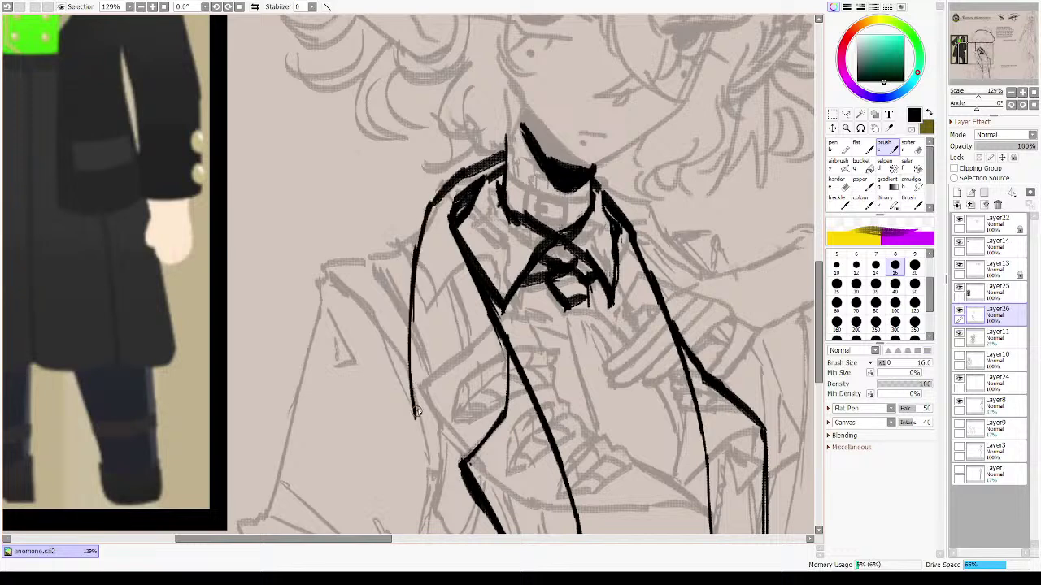
key("ctrl+z")
left_click_drag(424, 209, 412, 394)
key("ctrl+z")
key("ctrl+z")
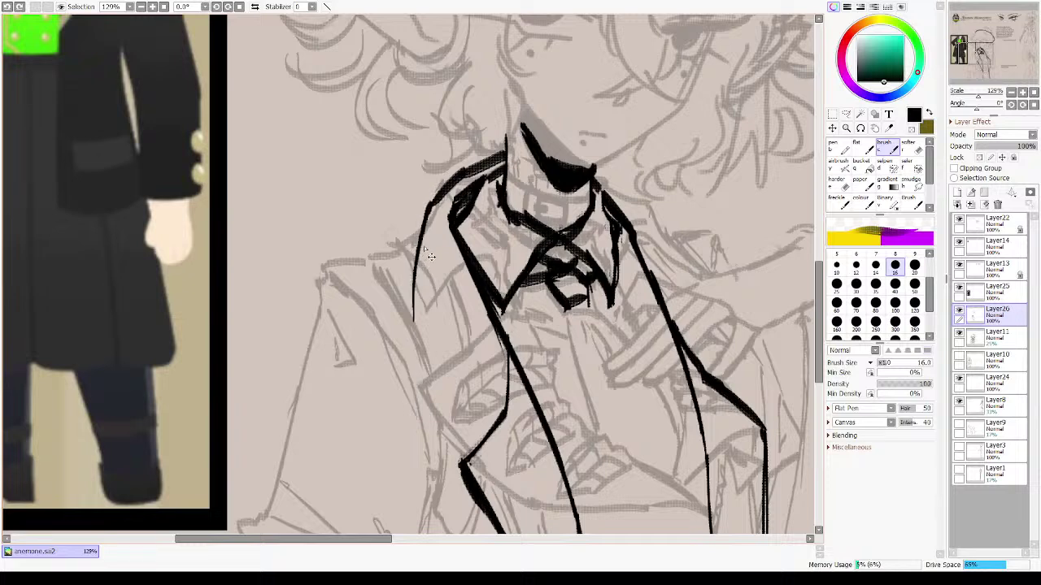
left_click_drag(422, 227, 418, 370)
mouse_move(417, 272)
left_mouse_down()
mouse_move(418, 383)
mouse_move(460, 369)
mouse_move(497, 376)
left_mouse_up()
key("ctrl+z")
left_click_drag(418, 328, 421, 394)
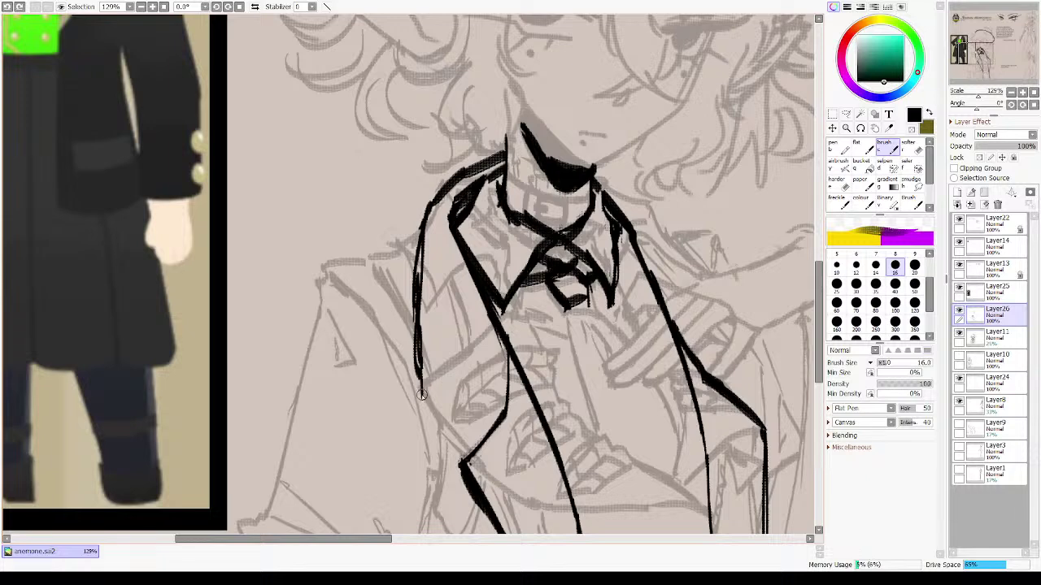
left_click_drag(484, 372, 505, 374)
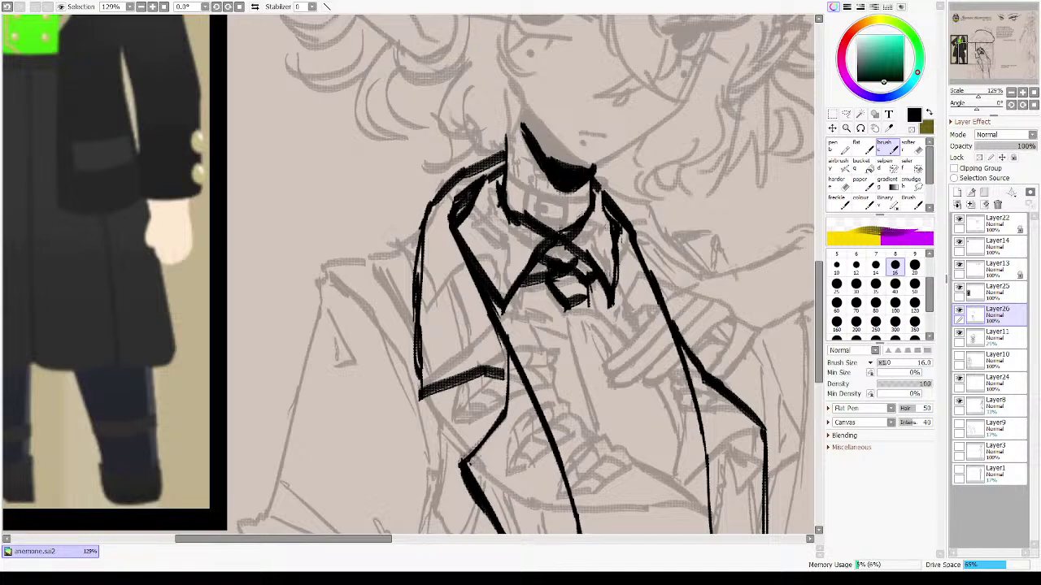
key("ctrl+z")
- Draw the opposite upper lapel's outer edge from the neck diagonally down beyond the gripping hand
left_click_drag(601, 213, 468, 158)
mouse_move(462, 116)
left_mouse_down()
mouse_move(503, 129)
mouse_move(560, 233)
left_mouse_up()
key("ctrl+z")
key("ctrl+z")
key("ctrl+z")
key("ctrl+z")
left_click_drag(508, 141, 587, 254)
key("ctrl+z")
mouse_move(516, 156)
left_mouse_down()
mouse_move(606, 284)
mouse_move(588, 283)
mouse_move(557, 309)
mouse_move(597, 272)
mouse_move(616, 292)
left_mouse_up()
key("ctrl+z")
key("ctrl+z")
left_click_drag(589, 247, 614, 288)
- Draw the opposite upper lapel's short lower edge from the front edge and join it to the outer edge in a point
left_click_drag(581, 277, 617, 282)
key("minus")
mouse_move(620, 291)
left_mouse_down()
mouse_move(590, 284)
mouse_move(621, 290)
left_mouse_up()
key("h")
key("h")
key("minus")
left_click_drag(556, 296, 593, 279)
left_click_drag(595, 281, 625, 294)
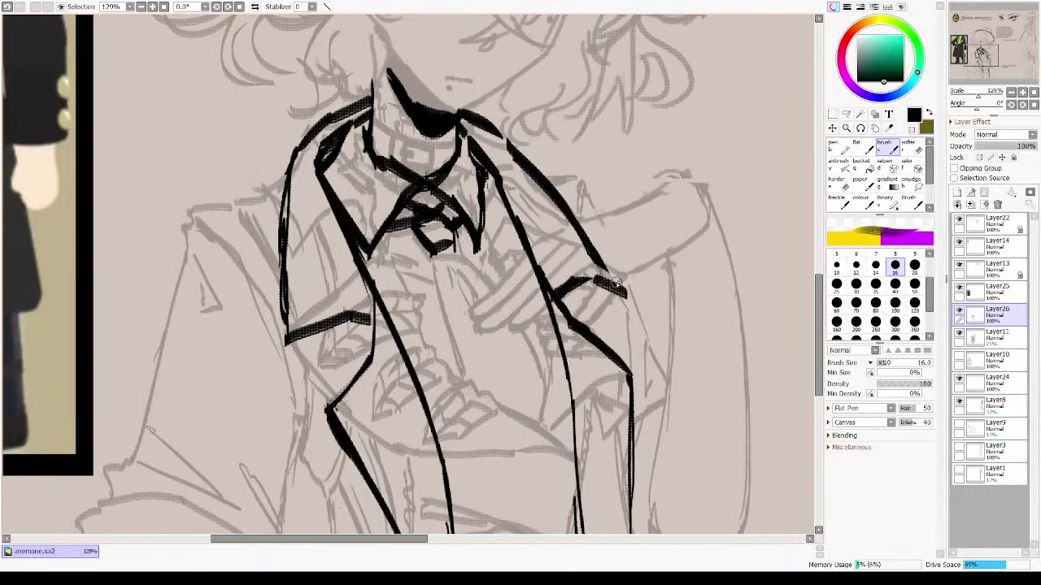
left_click_drag(592, 252, 630, 300)
- Reshape the rounded shoulder of the upper lapel beside the large collar flap into an angular corner
key("minus")
key("h")
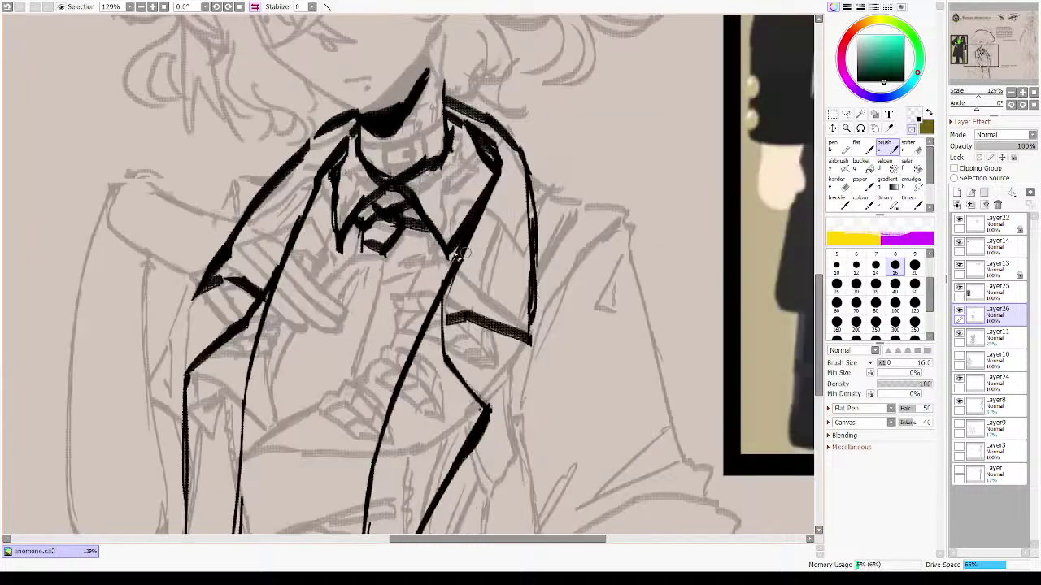
key("h")
scroll(340, 186, "up", 2)
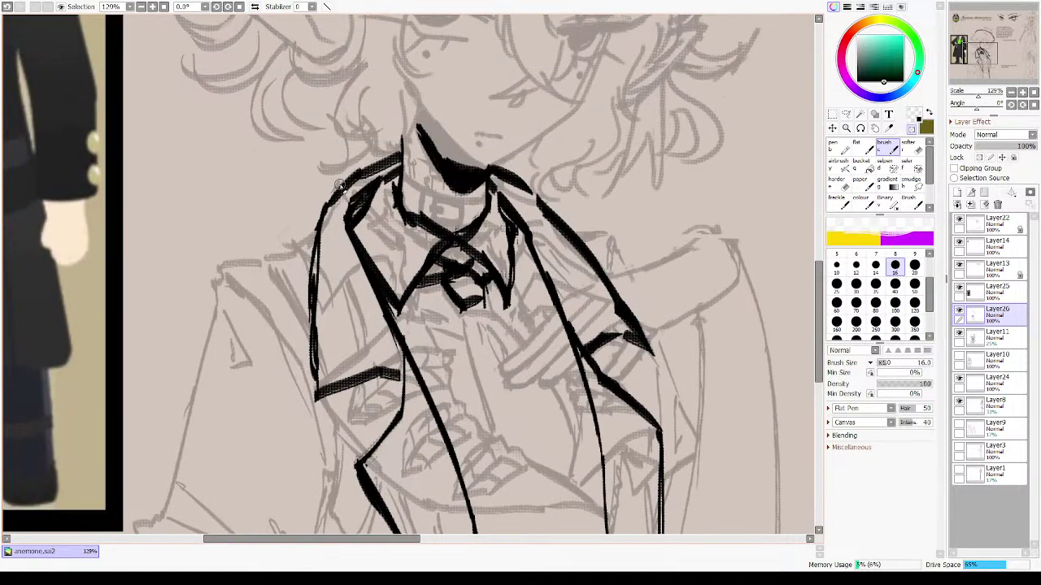
mouse_move(340, 186)
left_mouse_down()
mouse_move(397, 153)
mouse_move(354, 177)
mouse_move(319, 251)
mouse_move(304, 249)
left_mouse_up()
key("minus")
key("minus")
mouse_move(323, 205)
left_mouse_down()
mouse_move(308, 246)
mouse_move(335, 185)
left_mouse_up()
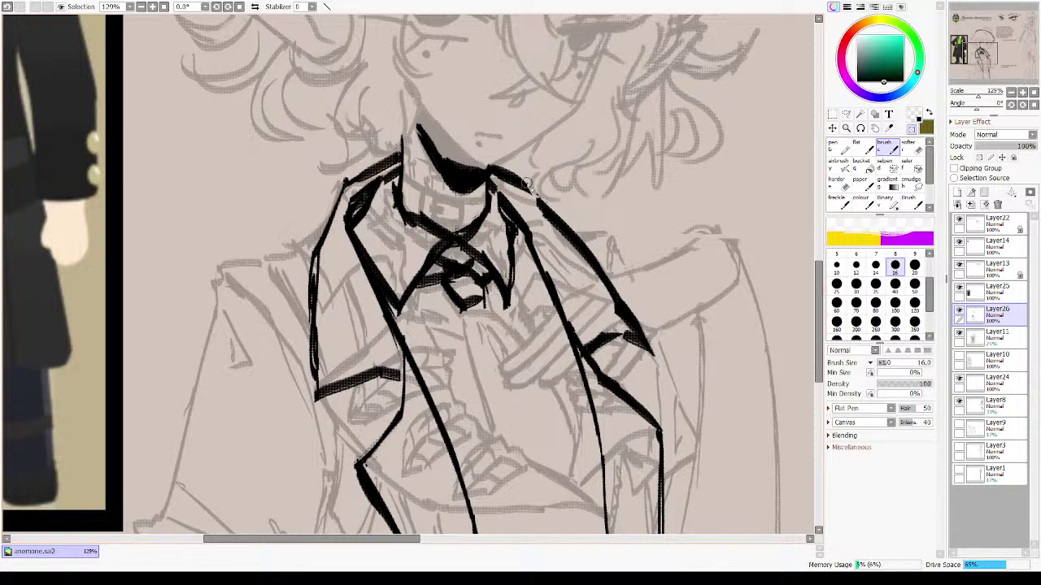
- Close the gap in the opposite upper lapel's outer edge near the neck with an angular corner
key("x")
mouse_move(487, 169)
left_mouse_down()
mouse_move(542, 196)
mouse_move(583, 253)
left_mouse_up()
key("ctrl+z")
key("h")
key("h")
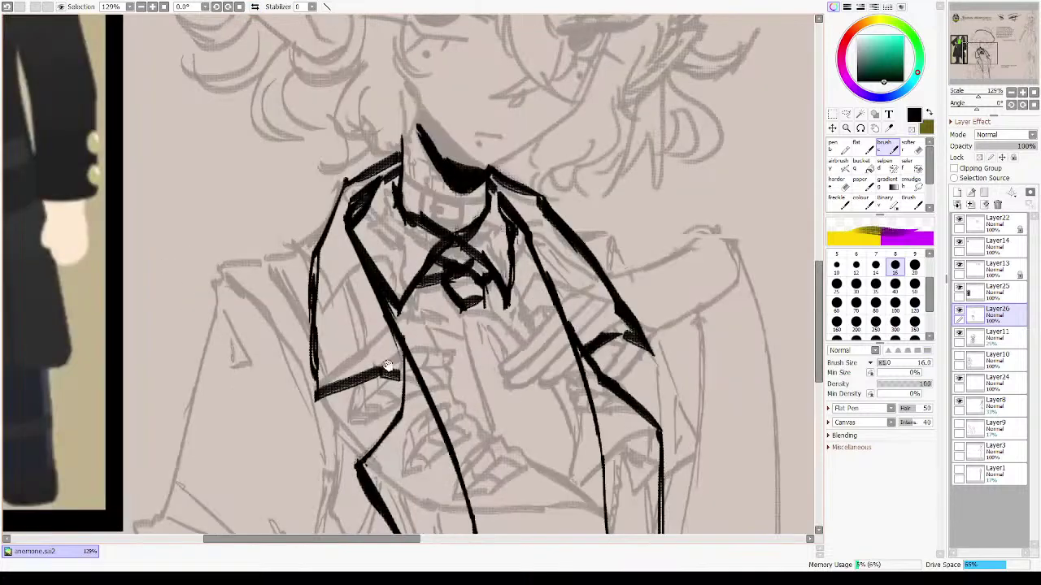
- Connect the opposite upper lapel's pointed tip to the lower lapel's corner with a short line
mouse_move(388, 367)
left_mouse_down()
mouse_move(325, 168)
mouse_move(485, 293)
mouse_move(491, 390)
mouse_move(504, 346)
mouse_move(432, 301)
left_mouse_up()
mouse_move(496, 336)
left_mouse_down()
mouse_move(464, 375)
mouse_move(474, 382)
mouse_move(25, 22)
left_mouse_up()
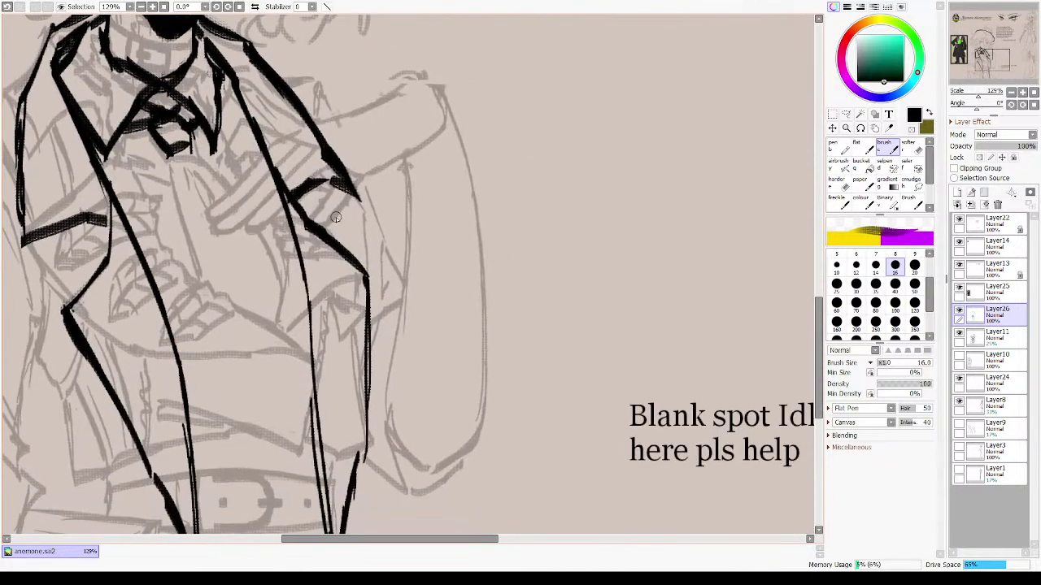
key("ctrl+z")
left_click_drag(338, 217, 365, 265)
key("ctrl+z")
key("ctrl+z")
key("ctrl+z")
mouse_move(332, 217)
left_mouse_down()
mouse_move(354, 250)
mouse_move(429, 278)
left_mouse_up()
mouse_move(357, 239)
left_mouse_down()
mouse_move(390, 277)
mouse_move(372, 243)
mouse_move(401, 280)
mouse_move(403, 325)
left_mouse_up()
key("ctrl+z")
left_click_drag(397, 283, 400, 347)
mouse_move(413, 469)
left_mouse_down()
mouse_move(383, 220)
mouse_move(378, 235)
mouse_move(419, 456)
mouse_move(451, 512)
left_mouse_up()
left_click_drag(146, 33, 688, 404)
mouse_move(570, 371)
left_mouse_down()
mouse_move(500, 210)
mouse_move(467, 48)
left_mouse_up()
mouse_move(658, 524)
left_mouse_down()
mouse_move(465, 388)
mouse_move(474, 382)
left_mouse_up()
left_click_drag(646, 385, 352, 313)
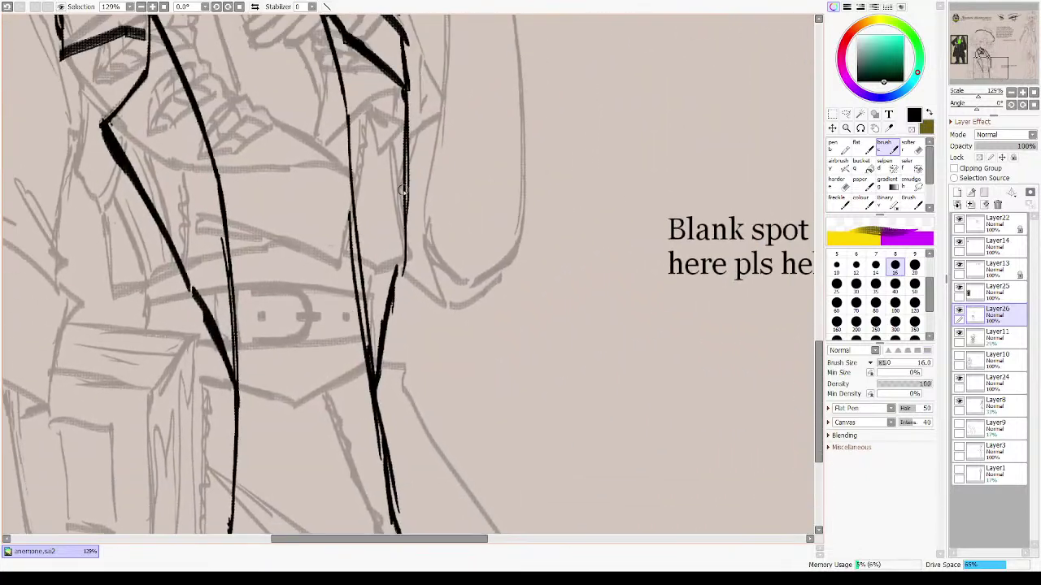
left_click_drag(406, 184, 404, 348)
key("ctrl+z")
left_click_drag(406, 230, 405, 330)
key("ctrl+z")
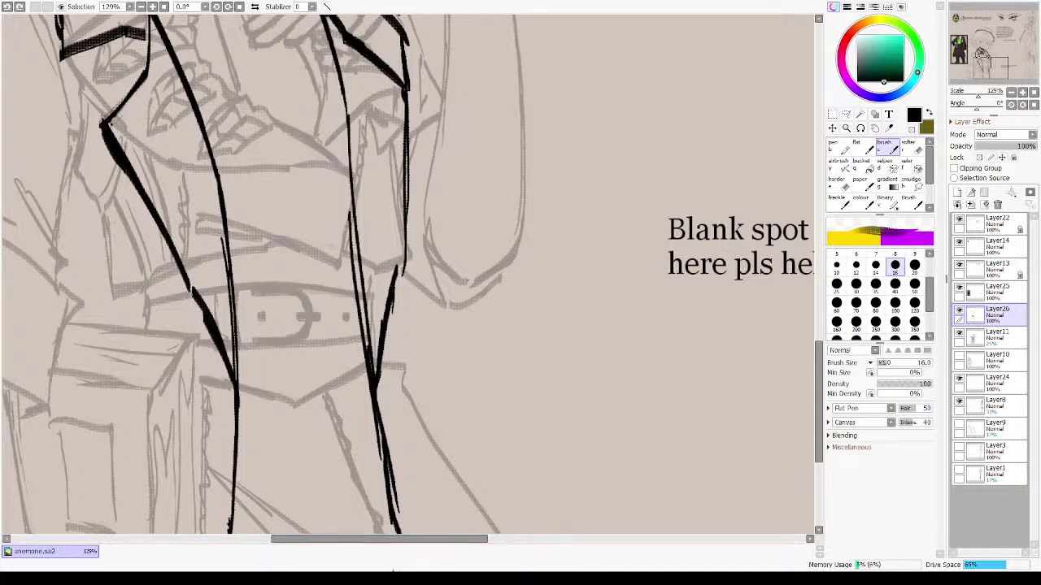
key("h")
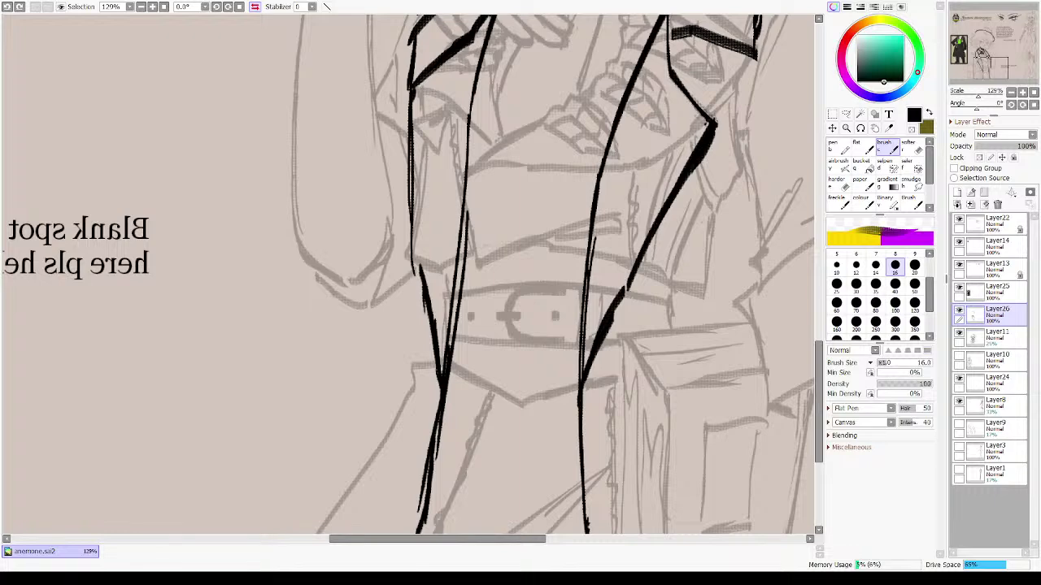
key("h")
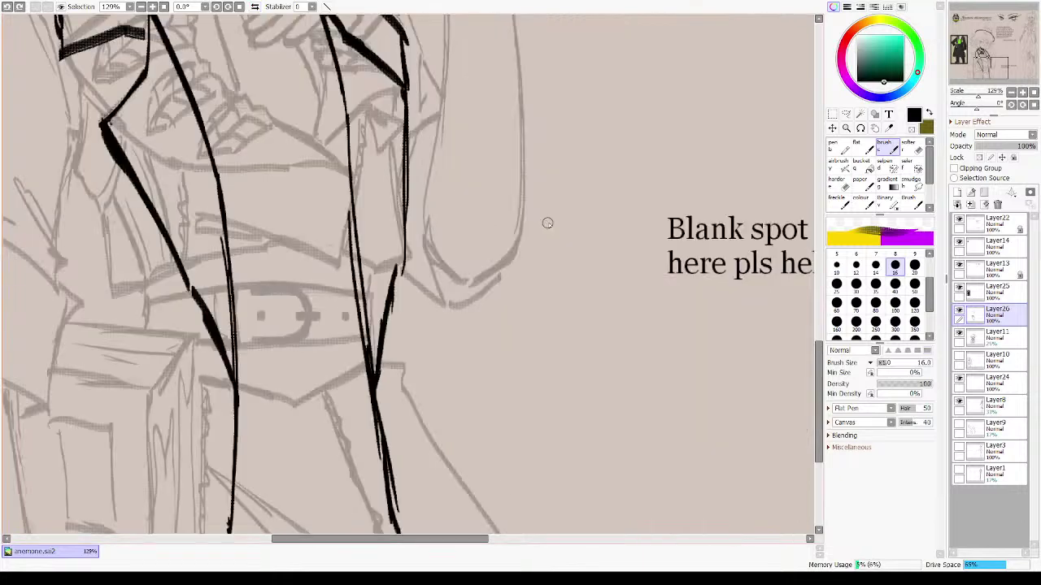
- Draw the coat's flared side edge from the waist to the canvas bottom and link its upper step to the front edge
scroll(455, 231, "down", 5)
left_click_drag(403, 148, 416, 248)
key("ctrl+z")
left_click_drag(416, 261, 420, 293)
key("ctrl+z")
mouse_move(416, 237)
left_mouse_down()
mouse_move(416, 335)
mouse_move(419, 283)
mouse_move(486, 419)
left_mouse_up()
left_click_drag(420, 268, 497, 431)
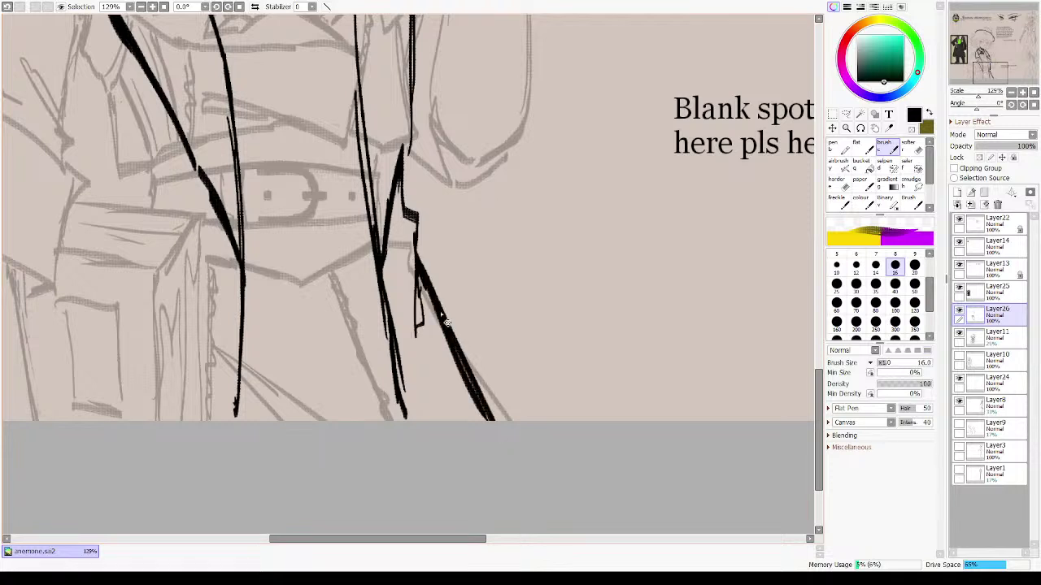
key("ctrl+z")
key("ctrl+z")
left_click_drag(420, 271, 512, 422)
left_click_drag(416, 244, 448, 326)
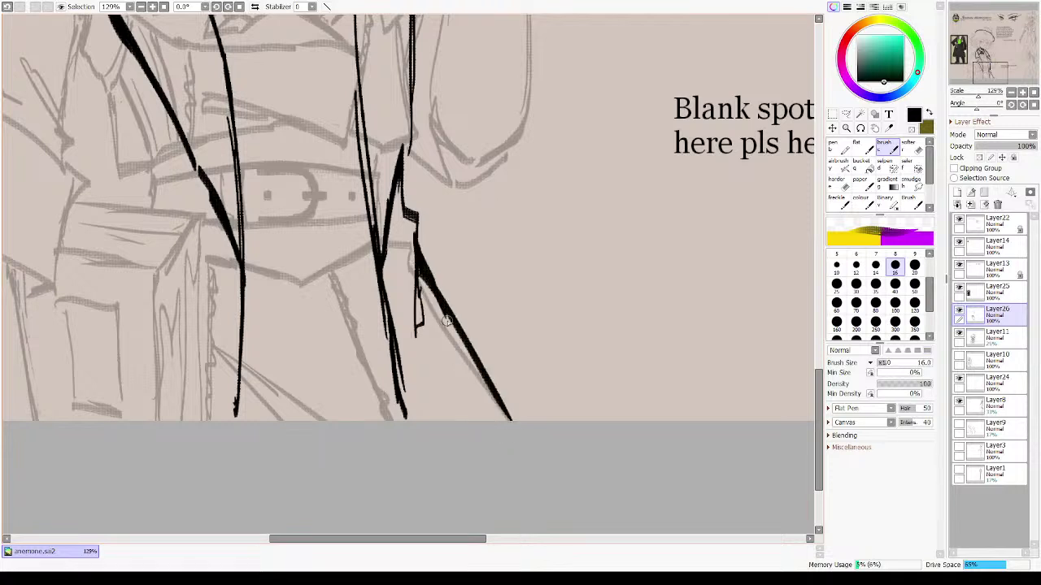
left_click_drag(402, 216, 384, 250)
- Draw the coat's sloping shoulder line on the reference picture's side and start the sleeve's outer edge and curved armhole seam
left_click_drag(305, 193, 377, 363)
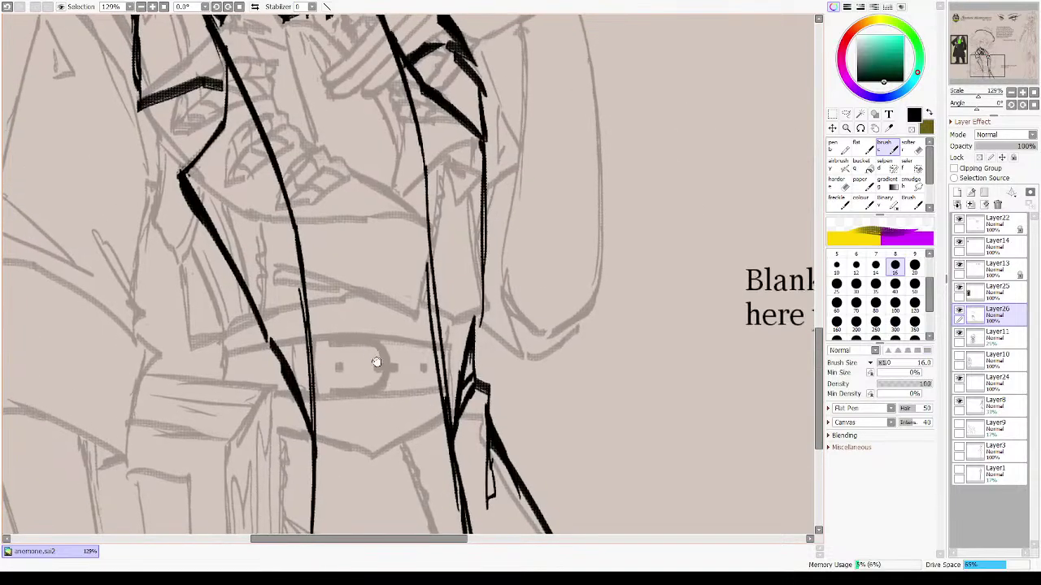
left_click_drag(330, 280, 411, 298)
left_click_drag(255, 209, 391, 382)
left_click_drag(341, 281, 437, 360)
left_click_drag(394, 191, 471, 367)
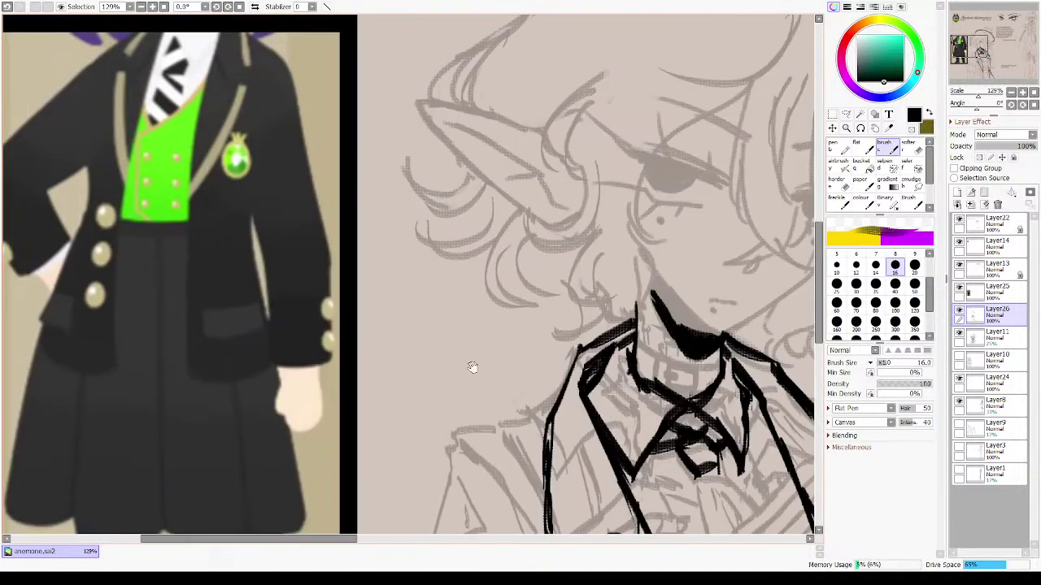
left_click_drag(474, 313, 467, 391)
left_click_drag(478, 427, 502, 184)
mouse_move(568, 210)
left_mouse_down()
mouse_move(472, 298)
mouse_move(412, 458)
left_mouse_up()
- Clean up the armhole seam, extend it to the underarm and start the sleeve's inner edge below it
mouse_move(470, 318)
left_mouse_down()
mouse_move(547, 453)
mouse_move(491, 316)
mouse_move(545, 433)
mouse_move(551, 485)
mouse_move(494, 332)
left_mouse_up()
key("ctrl+z")
key("minus")
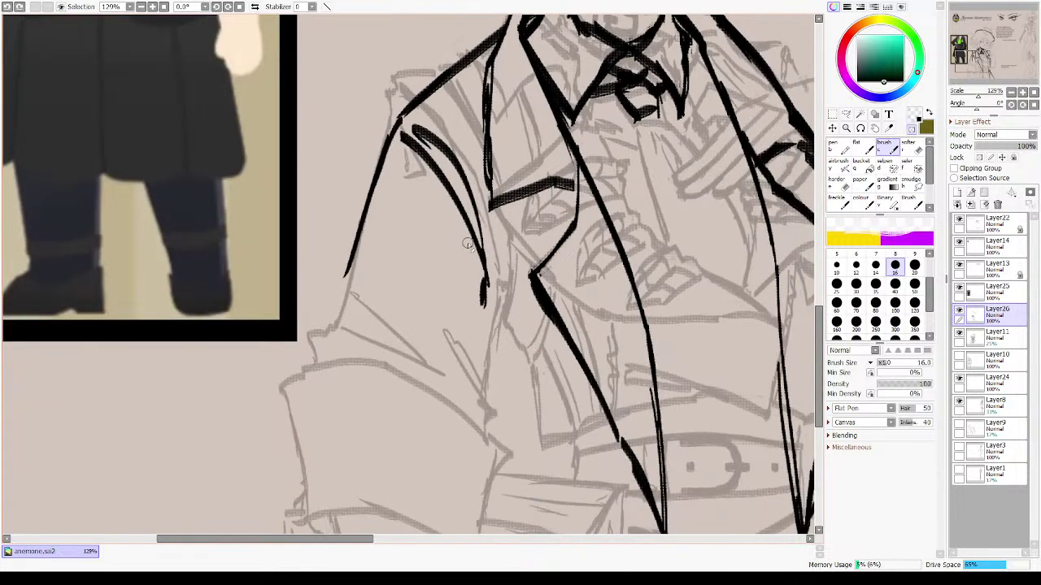
left_click_drag(473, 249, 493, 300)
key("minus")
left_click_drag(464, 200, 503, 291)
left_click_drag(466, 195, 502, 291)
left_click_drag(502, 286, 499, 326)
left_click_drag(522, 258, 504, 290)
left_click_drag(527, 270, 478, 412)
left_click_drag(498, 334, 490, 391)
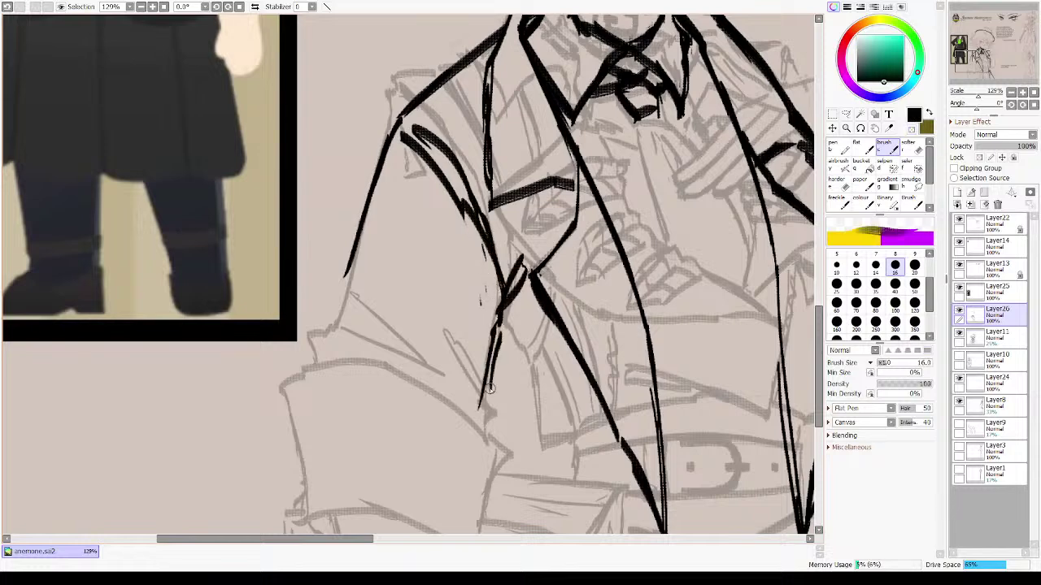
key("ctrl+z")
- Erase the short outer sleeve edge and redraw it as a long slanting line from the shoulder towards the elbow
left_click_drag(363, 148, 484, 390)
left_click_drag(504, 463, 410, 155)
left_click_drag(504, 449, 394, 163)
left_click_drag(427, 322, 453, 209)
left_click_drag(398, 73, 410, 289)
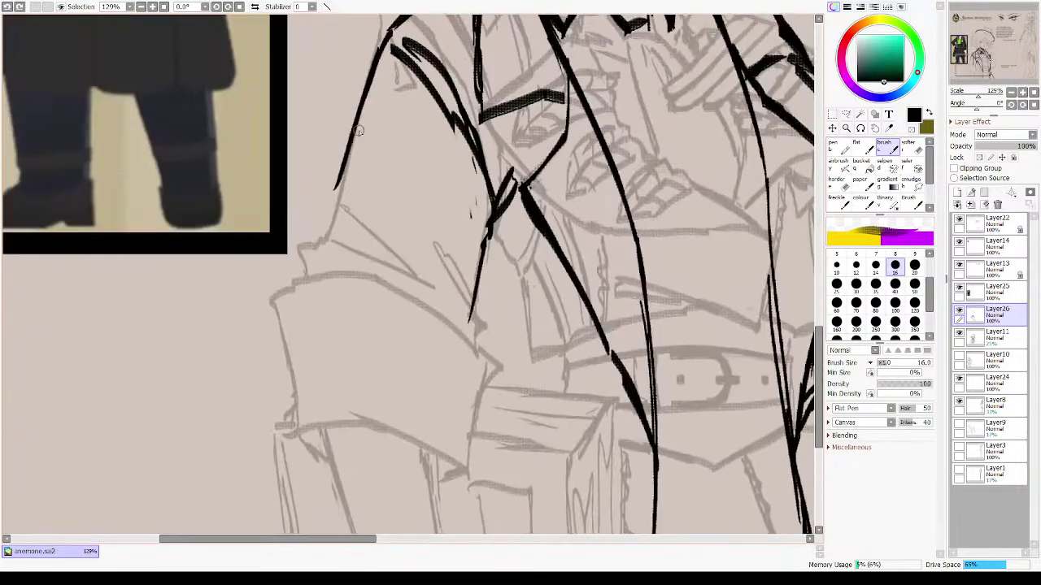
left_click_drag(358, 130, 328, 365)
key("ctrl+z")
left_click_drag(329, 277, 292, 376)
key("e")
left_click_drag(335, 172, 275, 383)
key("c")
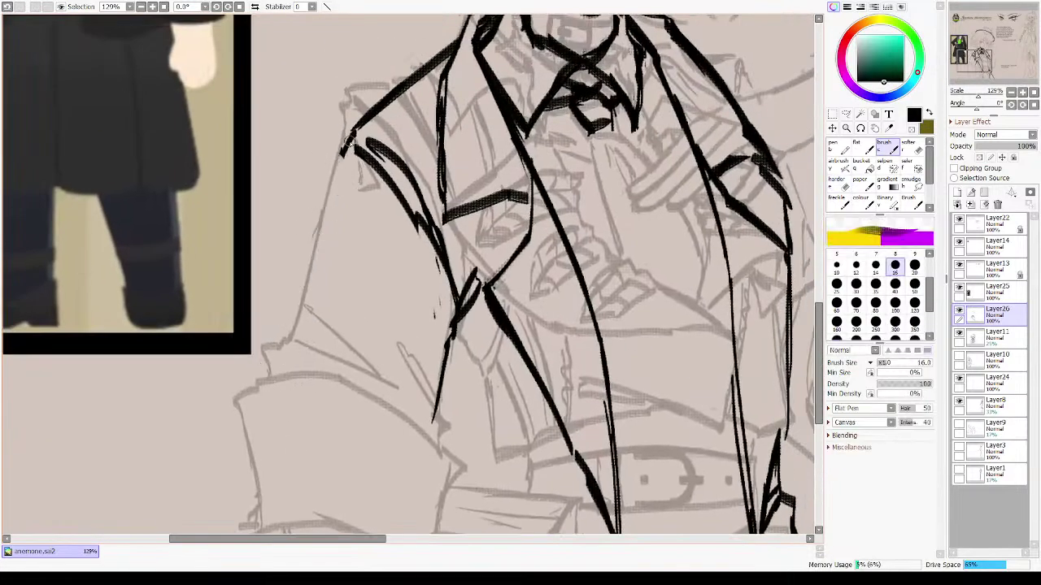
left_click_drag(350, 144, 284, 386)
left_click_drag(331, 199, 273, 475)
- Clean up the sleeve's inner edge and redraw it as one line from the underarm down to the elbow
mouse_move(444, 359)
left_mouse_down()
mouse_move(435, 153)
mouse_move(416, 298)
left_mouse_up()
key("ctrl+z")
key("minus")
left_click_drag(444, 132, 421, 258)
key("minus")
left_click_drag(436, 135, 403, 287)
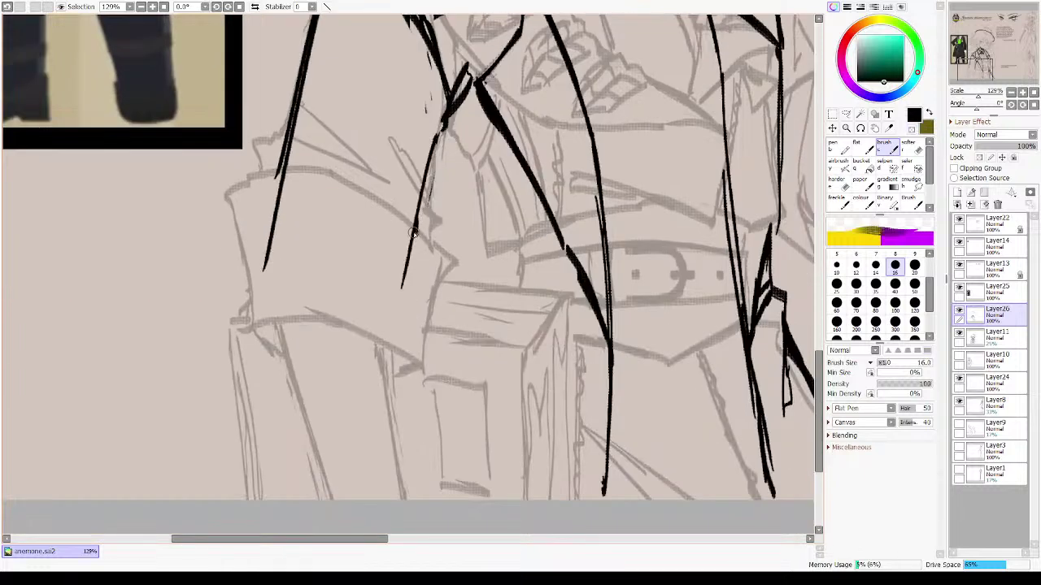
left_click_drag(415, 225, 401, 397)
key("ctrl+z")
left_click_drag(432, 155, 421, 203)
key("ctrl+z")
key("ctrl+z")
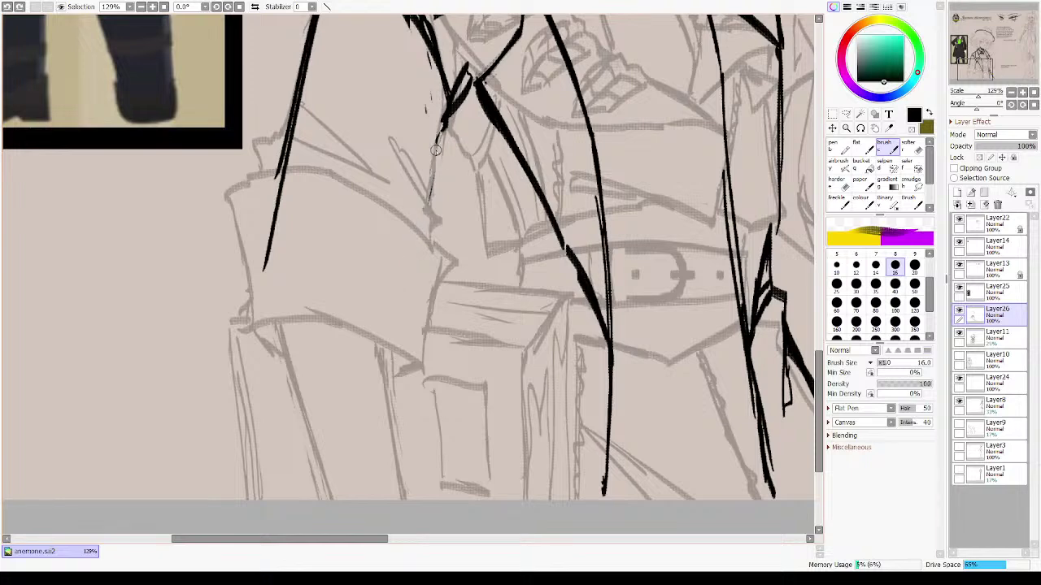
mouse_move(438, 142)
left_mouse_down()
mouse_move(404, 296)
mouse_move(400, 375)
left_mouse_up()
- Add a diagonal and a thick horizontal crease inside the elbow, plus a rough inner edge for the lower sleeve
mouse_move(405, 329)
left_mouse_down()
mouse_move(359, 202)
mouse_move(395, 290)
left_mouse_up()
left_click_drag(401, 349, 313, 328)
mouse_move(325, 335)
left_mouse_down()
mouse_move(404, 376)
mouse_move(405, 421)
left_mouse_up()
key("ctrl+z")
left_click_drag(400, 353, 426, 525)
- Draw the outer elbow corner with a diagonal fold below it and run the lower sleeve's outer edge to the canvas bottom
left_click_drag(261, 285, 271, 364)
left_click_drag(257, 321, 335, 472)
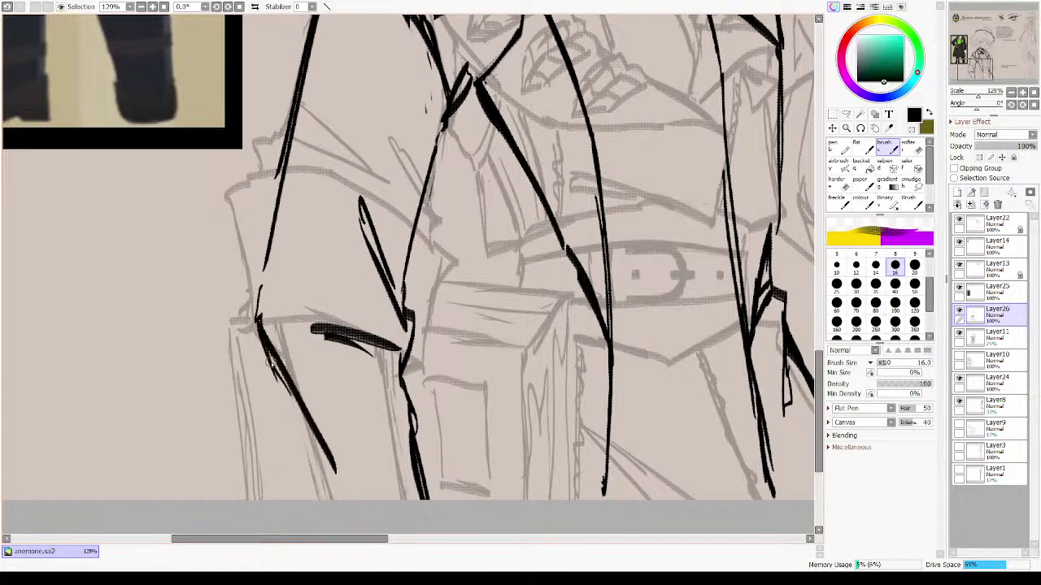
left_click_drag(263, 346, 330, 465)
left_click_drag(270, 374, 292, 464)
mouse_move(281, 499)
left_mouse_down()
mouse_move(264, 375)
mouse_move(281, 501)
left_mouse_up()
key("ctrl+z")
key("ctrl+z")
key("ctrl+z")
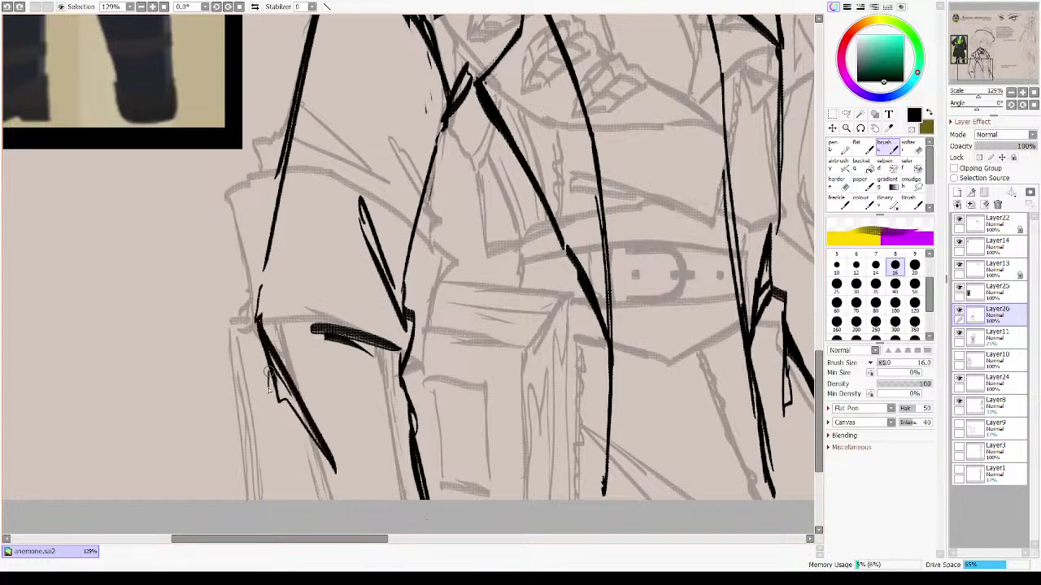
left_click_drag(269, 366, 276, 501)
left_click_drag(269, 374, 275, 501)
- Erase the lower sleeve's rough inner edge and redraw it down to the canvas bottom, checking the drawing mirrored
key("e")
left_click_drag(403, 384, 424, 478)
key("c")
left_click_drag(401, 358, 425, 499)
left_click_drag(409, 435, 422, 499)
key("ctrl+z")
key("ctrl+z")
left_click_drag(400, 358, 444, 525)
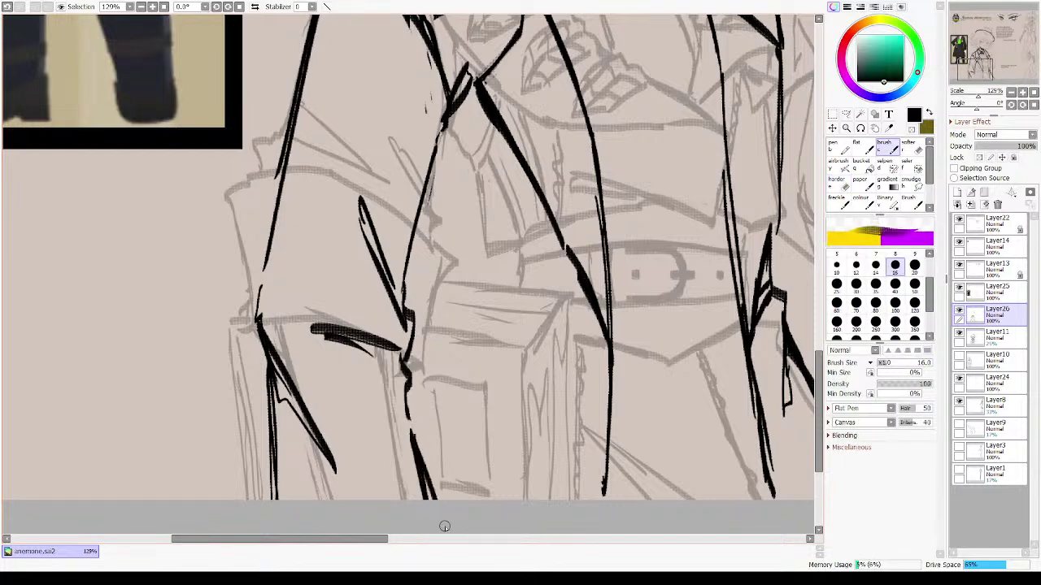
key("h")
key("h")
- Draw a small arched curve at the canvas bottom inside the lower sleeve
left_click_drag(435, 259, 455, 430)
mouse_move(441, 195)
left_mouse_down()
mouse_move(431, 350)
mouse_move(509, 255)
left_mouse_up()
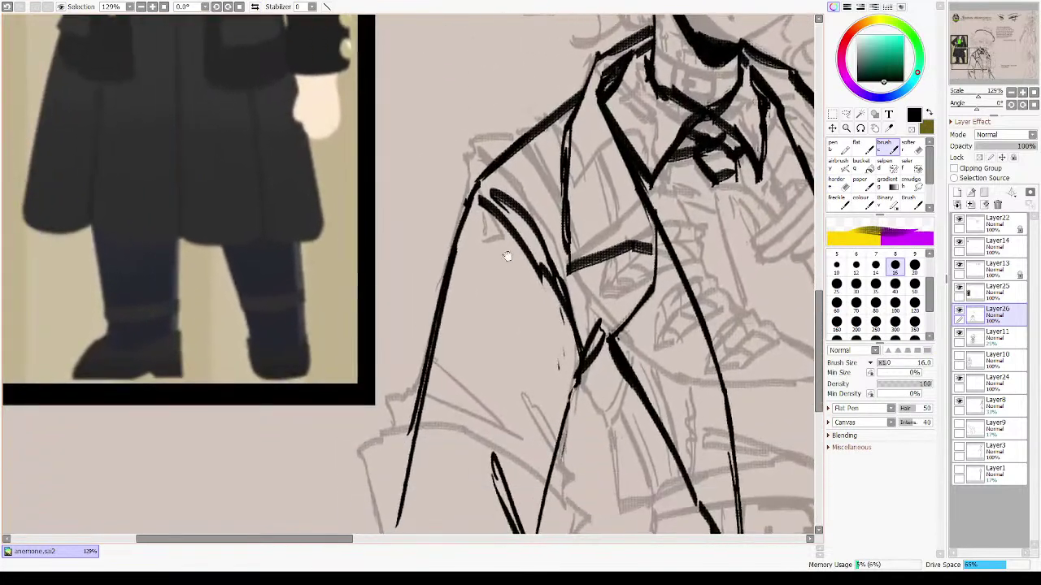
left_click_drag(485, 49, 504, 122)
left_click_drag(507, 480, 405, 196)
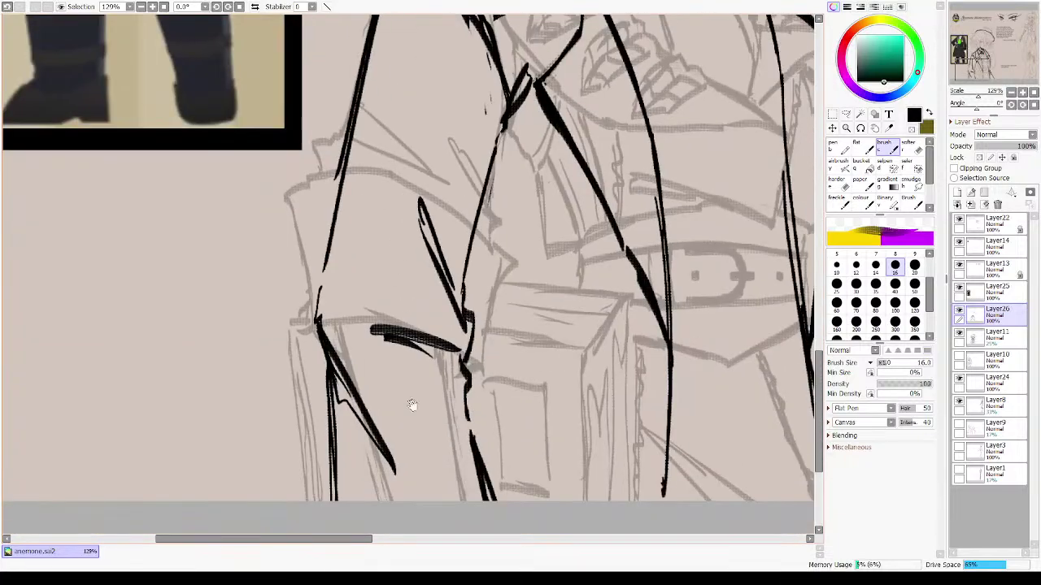
scroll(410, 407, "down", 3)
mouse_move(338, 400)
left_mouse_down()
mouse_move(345, 381)
mouse_move(360, 413)
left_mouse_up()
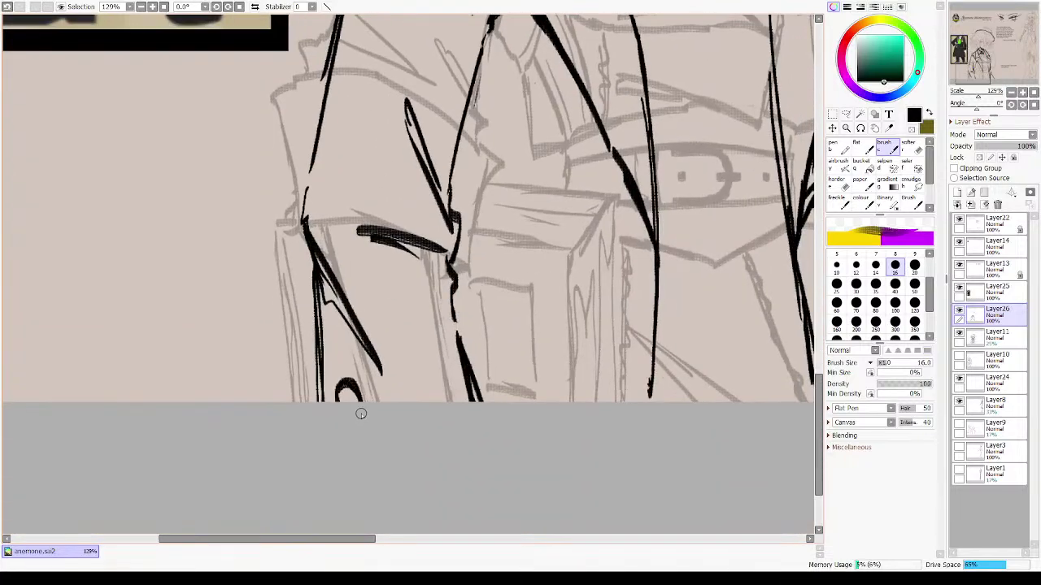
- Erase the parts of the opposite coat front and lapel that the sketched hand overlaps
left_click_drag(574, 226, 289, 339)
left_click_drag(303, 236, 331, 362)
left_click_drag(591, 138, 424, 311)
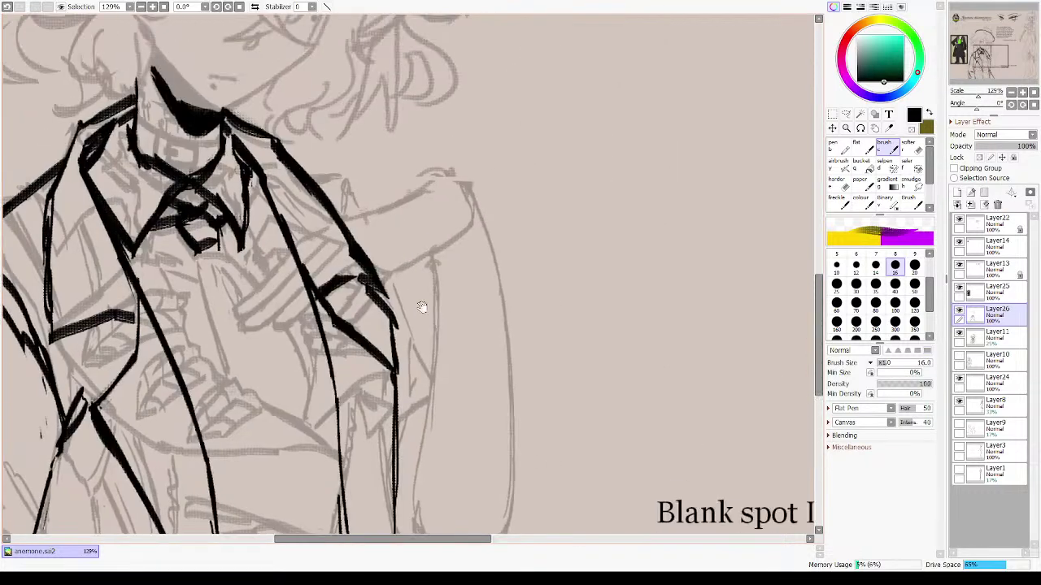
left_click_drag(346, 267, 427, 268)
key("e")
mouse_move(348, 307)
left_mouse_down()
mouse_move(442, 210)
mouse_move(364, 292)
mouse_move(427, 236)
mouse_move(383, 277)
mouse_move(427, 249)
mouse_move(387, 270)
mouse_move(396, 259)
mouse_move(447, 250)
mouse_move(379, 282)
mouse_move(420, 253)
mouse_move(370, 296)
left_mouse_up()
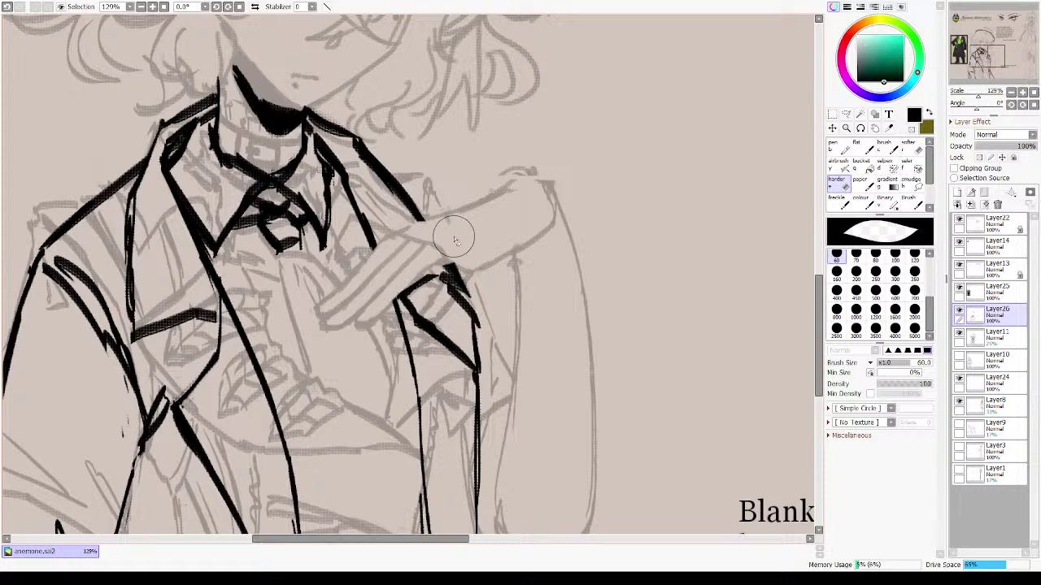
mouse_move(428, 321)
left_mouse_down()
mouse_move(464, 266)
mouse_move(448, 283)
mouse_move(459, 282)
mouse_move(446, 302)
mouse_move(471, 273)
mouse_move(445, 303)
mouse_move(466, 252)
mouse_move(457, 276)
mouse_move(448, 233)
left_mouse_up()
key("c")
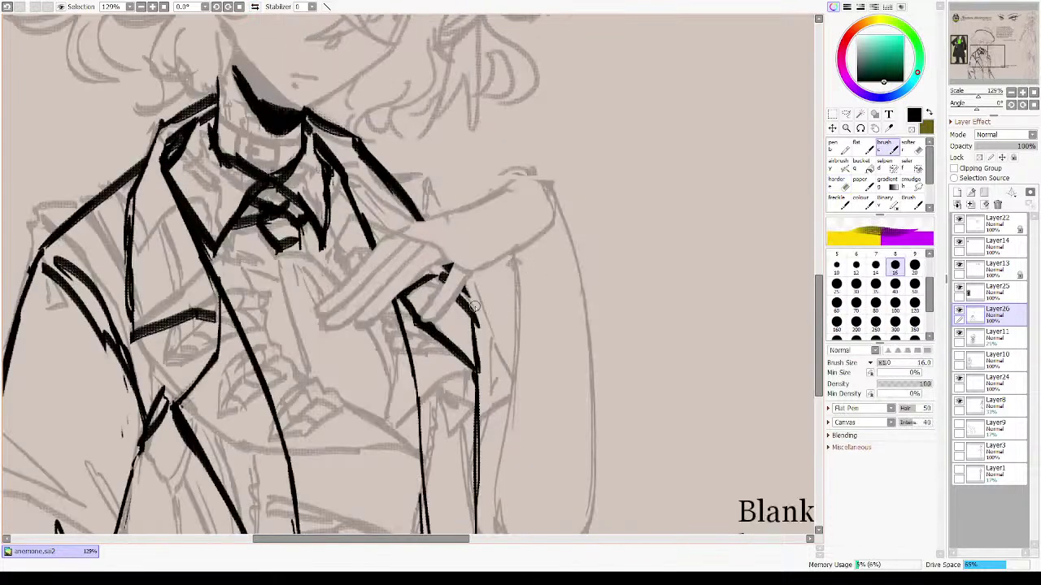
key("ctrl+z")
left_click_drag(475, 270, 434, 326)
key("ctrl+z")
- Draw the hand's upper outline from the fingertips across the back of the hand to the rounded, bent wrist
left_click_drag(377, 228, 387, 235)
scroll(386, 234, "up", 3)
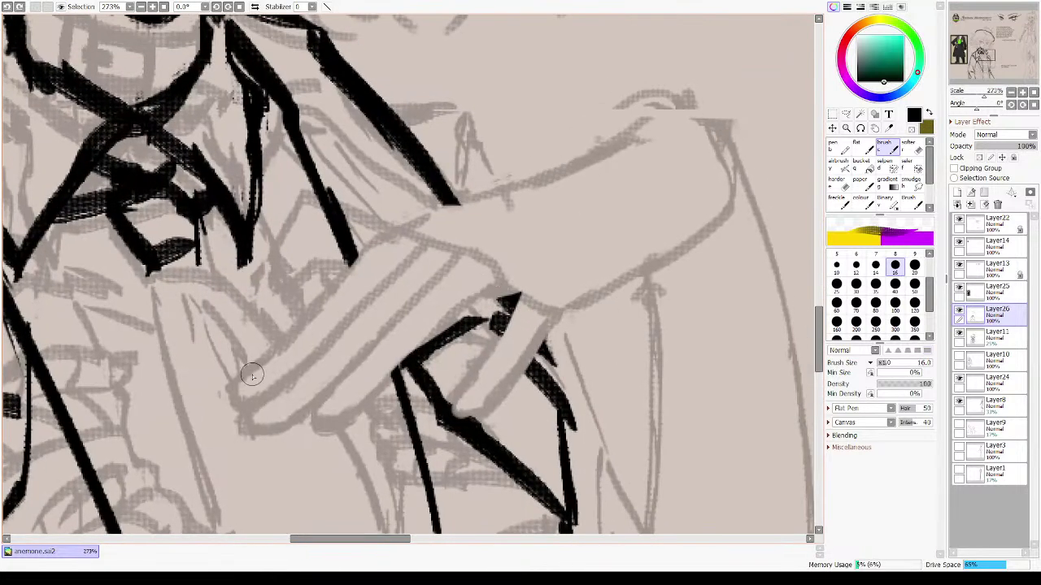
mouse_move(236, 397)
left_mouse_down()
mouse_move(403, 220)
mouse_move(524, 191)
left_mouse_up()
mouse_move(443, 214)
left_mouse_down()
mouse_move(679, 97)
mouse_move(748, 158)
mouse_move(752, 215)
left_mouse_up()
- Draw the hand's fingers with parallel dividing lines and rounded fingertips
mouse_move(244, 399)
left_mouse_down()
mouse_move(435, 235)
mouse_move(404, 225)
mouse_move(457, 247)
mouse_move(445, 237)
mouse_move(265, 430)
mouse_move(292, 423)
mouse_move(469, 264)
mouse_move(319, 384)
left_mouse_up()
key("ctrl+z")
left_click_drag(381, 331, 327, 389)
key("ctrl+z")
key("ctrl+z")
mouse_move(460, 247)
left_mouse_down()
mouse_move(297, 419)
mouse_move(359, 415)
mouse_move(376, 394)
left_mouse_up()
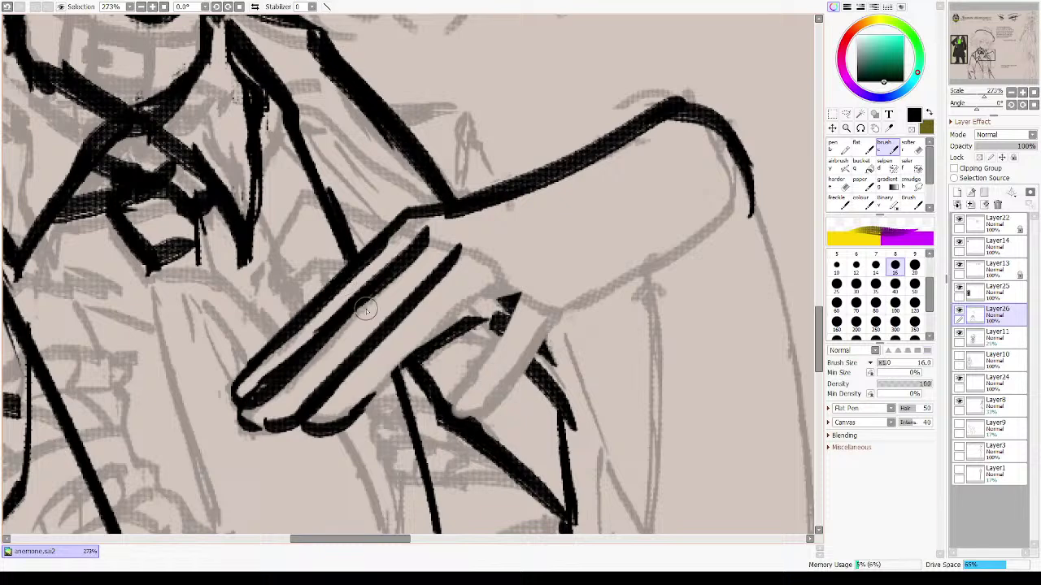
key("ctrl+z")
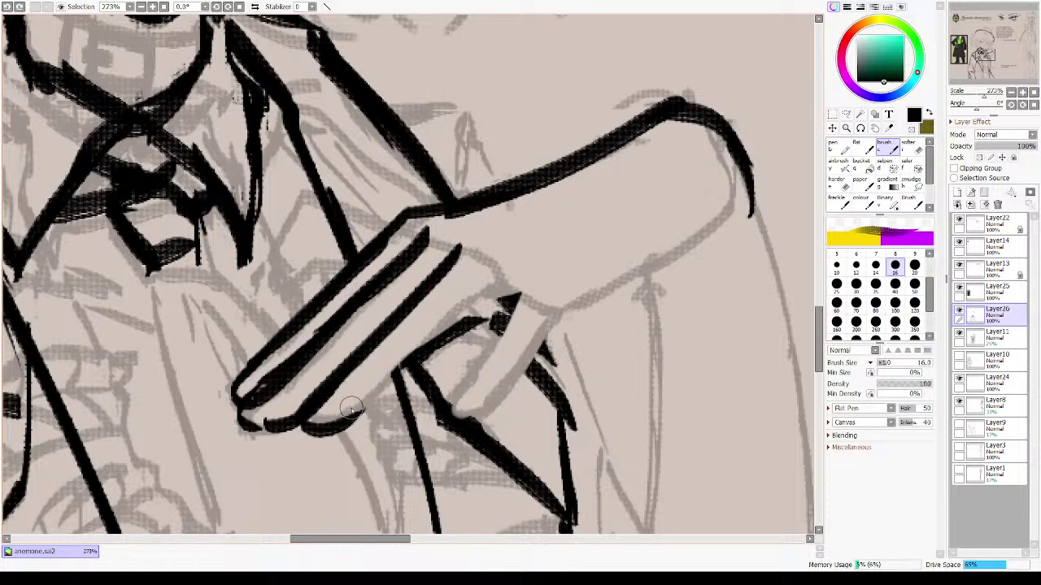
- Complete the hand with the last finger, the thumb, the underside up to the wrist and an angled knuckle line
mouse_move(349, 414)
left_mouse_down()
mouse_move(456, 313)
mouse_move(516, 281)
mouse_move(511, 303)
mouse_move(498, 286)
mouse_move(504, 323)
mouse_move(450, 426)
mouse_move(496, 398)
mouse_move(569, 287)
mouse_move(681, 246)
mouse_move(705, 222)
mouse_move(728, 134)
mouse_move(695, 256)
left_mouse_up()
mouse_move(403, 229)
left_mouse_down()
mouse_move(559, 304)
mouse_move(544, 307)
left_mouse_up()
key("ctrl+z")
key("ctrl+z")
key("ctrl+z")
key("ctrl+z")
left_click_drag(403, 218, 549, 316)
key("h")
key("h")
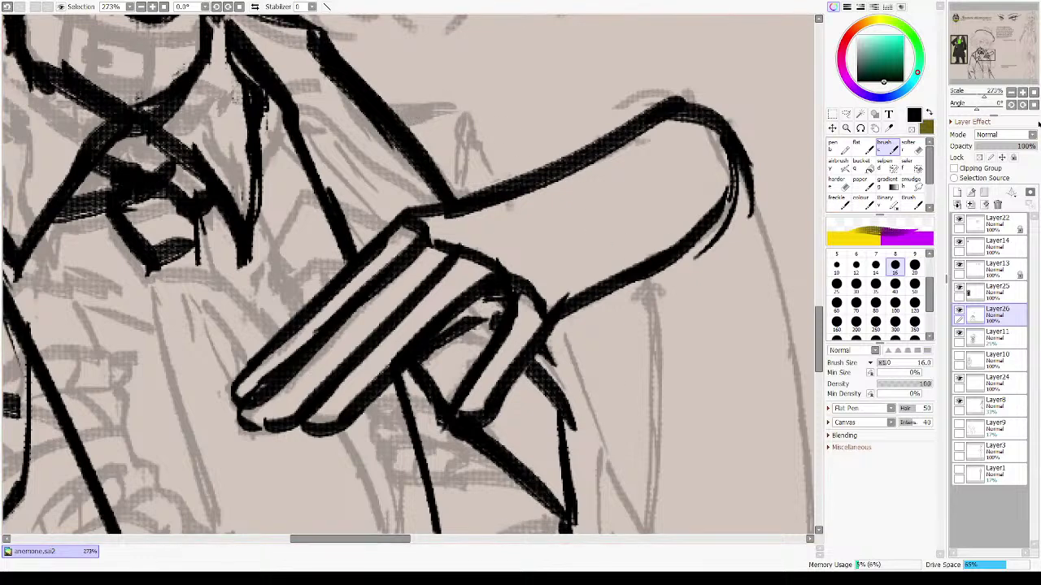
- Draw the curved cuff bands around the bent wrist of the raised hand
left_click_drag(984, 96, 975, 95)
left_click_drag(912, 81, 880, 97)
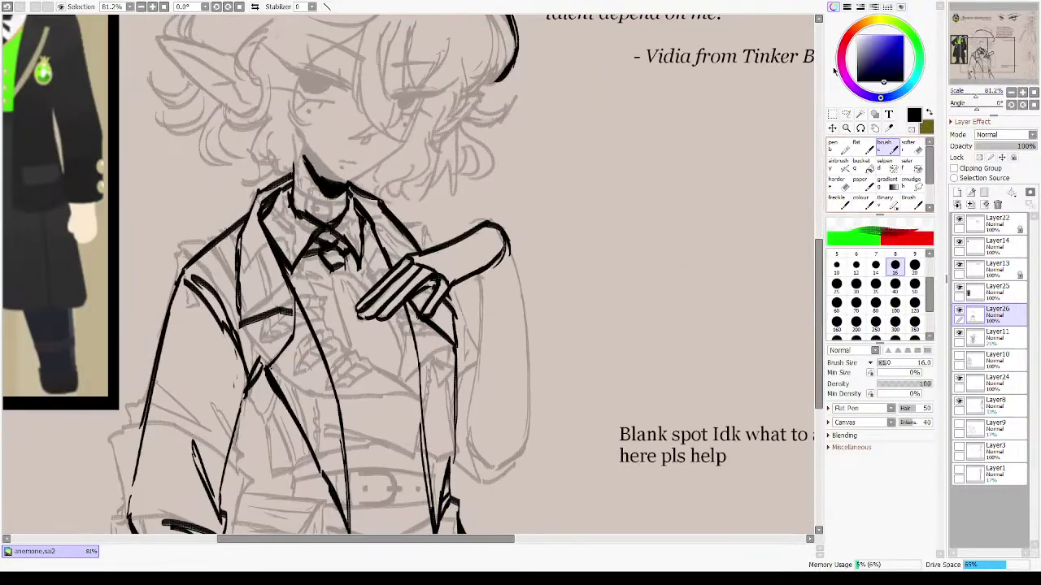
mouse_move(585, 219)
left_mouse_down()
mouse_move(541, 344)
mouse_move(743, 244)
mouse_move(635, 174)
mouse_move(621, 183)
left_mouse_up()
key("ctrl+z")
mouse_move(608, 143)
left_mouse_down()
mouse_move(618, 144)
mouse_move(611, 202)
mouse_move(582, 200)
mouse_move(618, 179)
mouse_move(620, 191)
mouse_move(618, 156)
mouse_move(610, 189)
mouse_move(567, 185)
left_mouse_up()
key("ctrl+z")
key("ctrl+z")
key("ctrl+z")
key("ctrl+z")
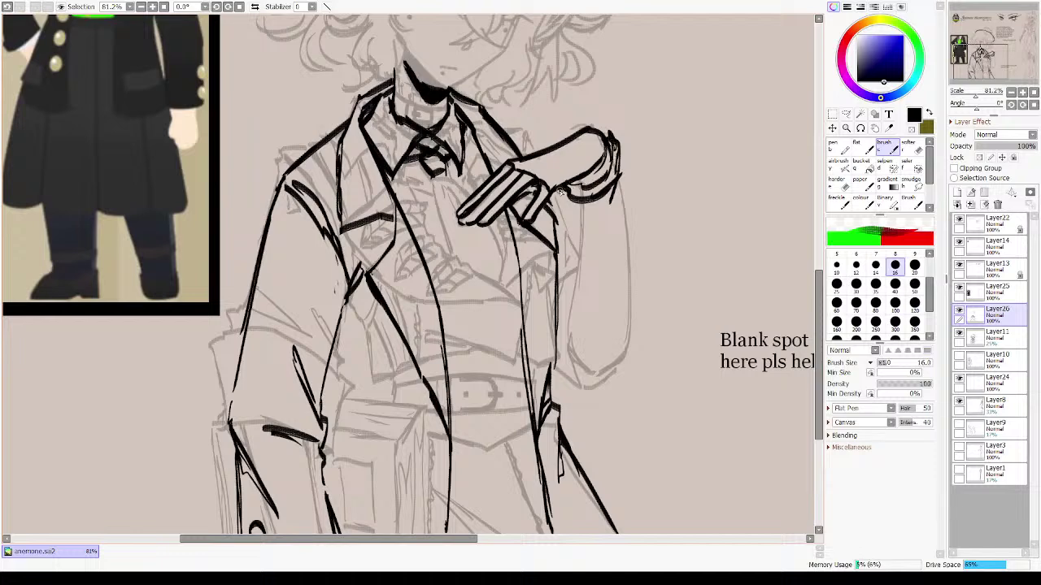
key("minus")
mouse_move(617, 156)
left_mouse_down()
mouse_move(617, 145)
mouse_move(606, 161)
left_mouse_up()
key("minus")
key("ctrl+z")
key("ctrl+z")
- Draw the inner edge of the raised forearm's sleeve from the wrist down along the coat's side
mouse_move(574, 208)
left_mouse_down()
mouse_move(561, 194)
mouse_move(562, 249)
left_mouse_up()
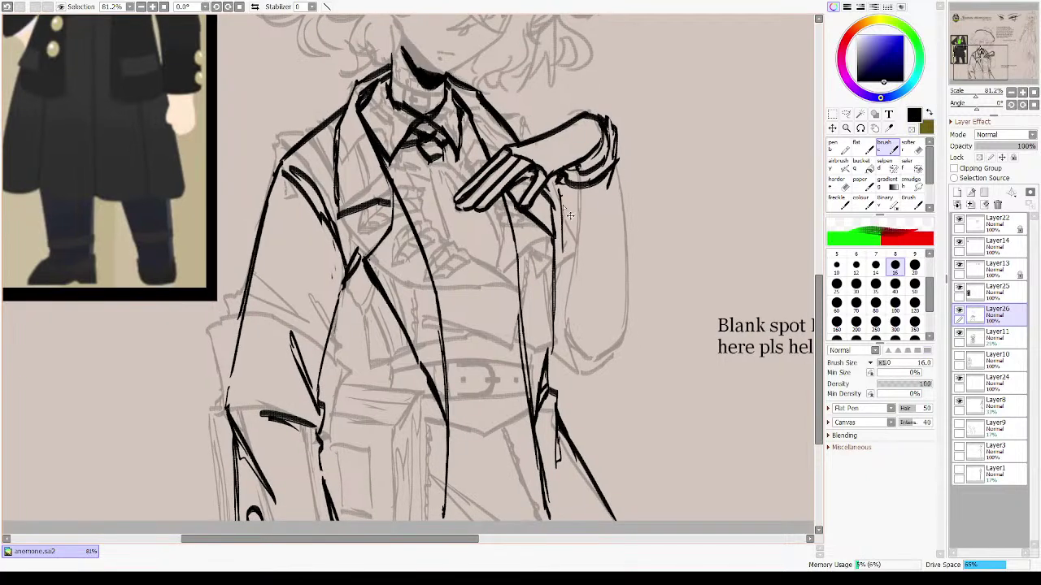
key("ctrl+z")
left_click_drag(559, 185, 554, 364)
key("ctrl+z")
left_click_drag(561, 292, 560, 362)
left_click_drag(563, 350, 569, 276)
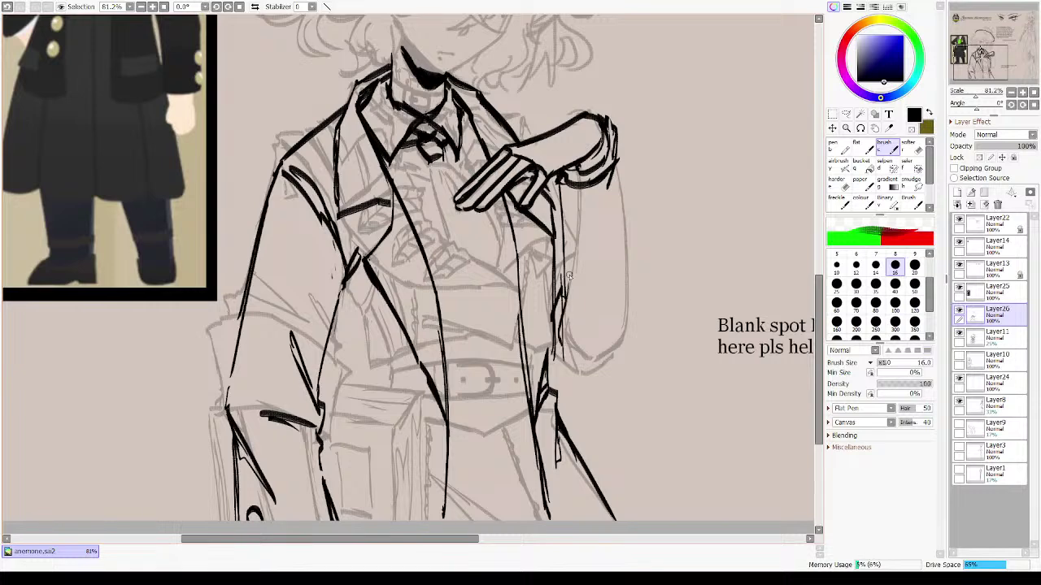
- Draw the angled edges of the sleeve opening around the raised wrist
left_click_drag(623, 143, 627, 183)
key("ctrl+z")
mouse_move(611, 122)
left_mouse_down()
mouse_move(624, 128)
mouse_move(610, 179)
mouse_move(626, 184)
mouse_move(621, 160)
mouse_move(611, 194)
mouse_move(578, 194)
left_mouse_up()
key("ctrl+z")
key("ctrl+z")
key("ctrl+z")
left_click_drag(579, 187, 610, 173)
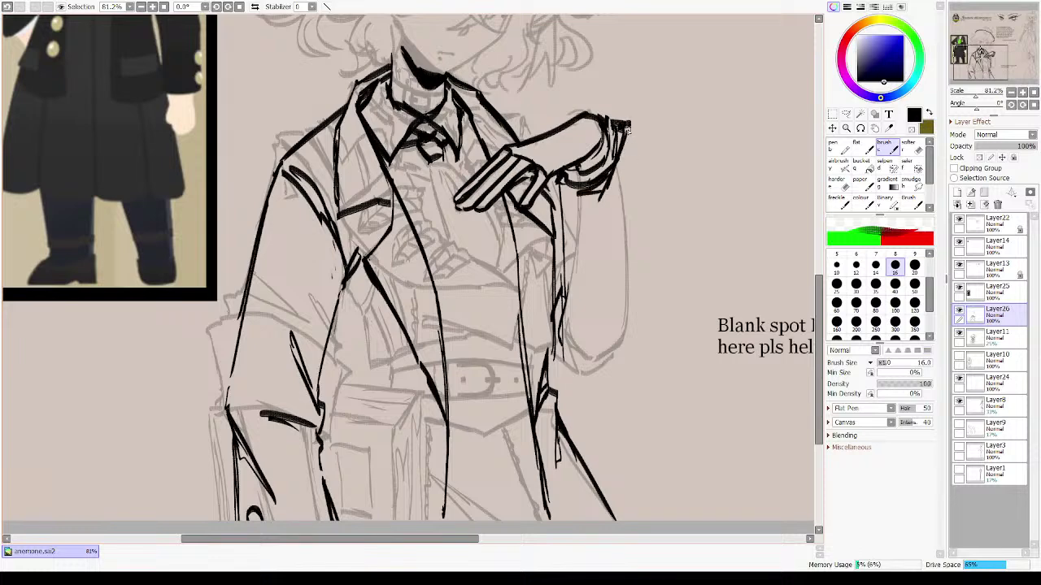
left_click_drag(626, 129, 615, 175)
key("ctrl+z")
- Draw the raised sleeve's outer edge down to the elbow and curve its underside back to the coat
left_click_drag(636, 135, 642, 253)
key("ctrl+z")
key("ctrl+z")
left_click_drag(635, 129, 637, 283)
mouse_move(638, 159)
left_mouse_down()
mouse_move(636, 313)
mouse_move(608, 363)
left_mouse_up()
key("ctrl+z")
mouse_move(551, 380)
left_mouse_down()
mouse_move(627, 355)
mouse_move(642, 319)
mouse_move(634, 284)
mouse_move(618, 327)
mouse_move(638, 159)
left_mouse_up()
key("ctrl+z")
key("ctrl+z")
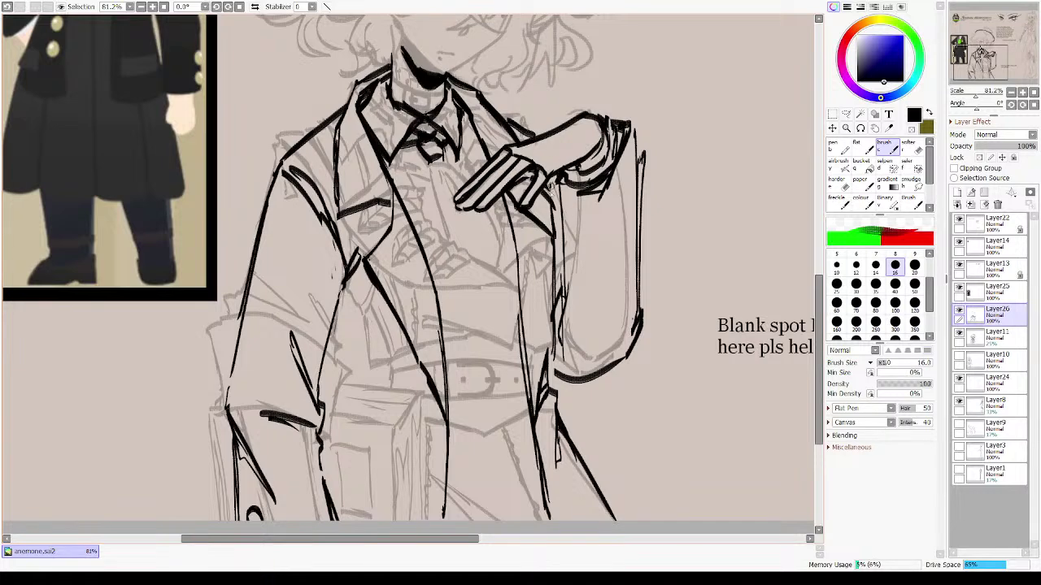
- Draw the front top edge and adjoining vertical edge of the box-shaped bag beside the lowered sleeve
left_click_drag(489, 345, 526, 332)
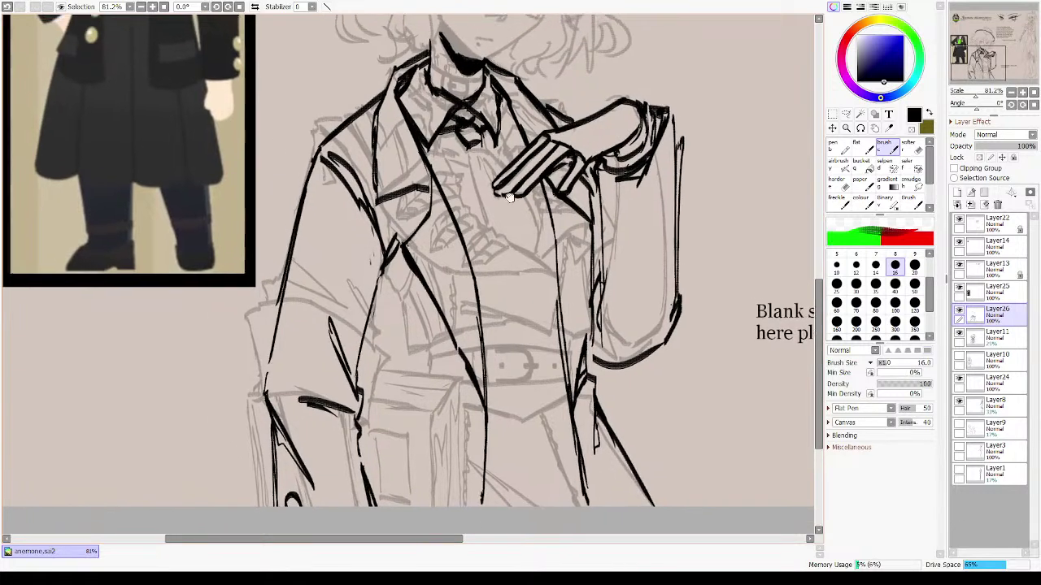
left_click_drag(513, 204, 570, 188)
left_click_drag(474, 352, 504, 290)
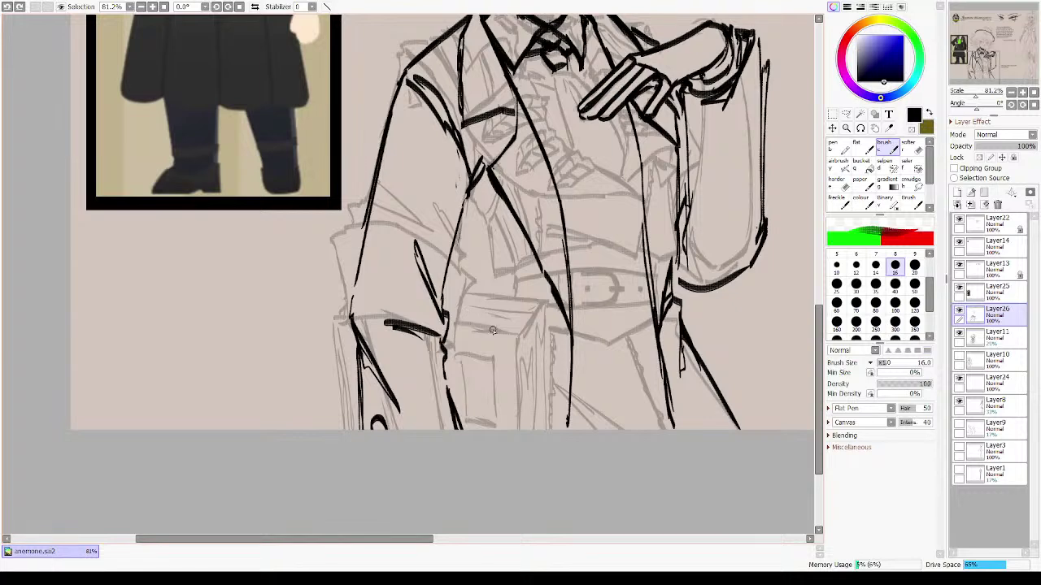
left_click_drag(457, 319, 520, 337)
key("ctrl+z")
key("ctrl+z")
left_click_drag(457, 322, 519, 327)
key("ctrl+z")
key("ctrl+z")
mouse_move(456, 320)
left_mouse_down()
mouse_move(517, 339)
mouse_move(514, 428)
left_mouse_up()
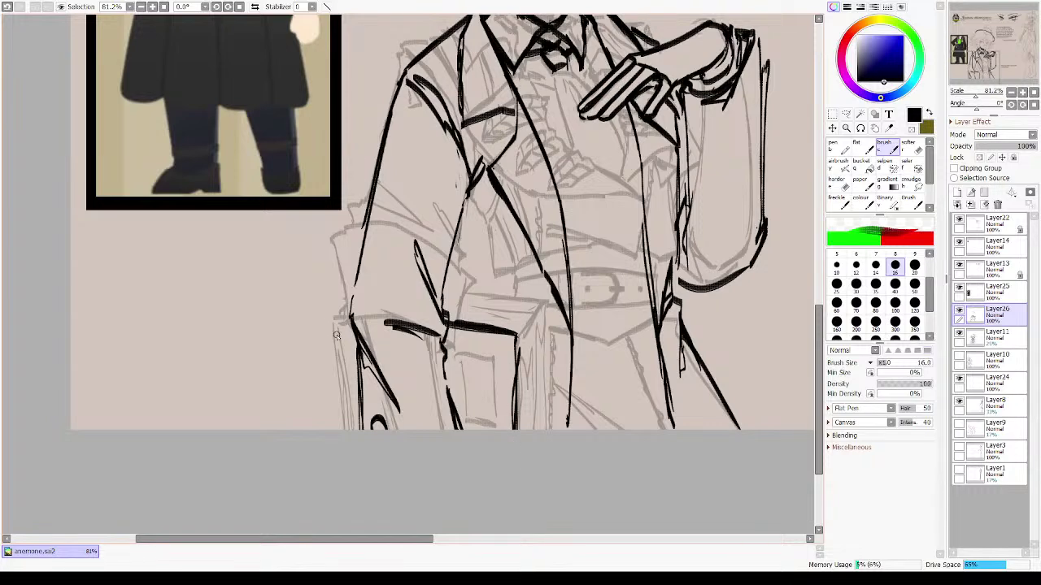
- Draw the bag's far vertical side beyond the sleeve and its rear top edge with slanted corners
mouse_move(340, 321)
left_mouse_down()
mouse_move(354, 322)
mouse_move(339, 430)
left_mouse_up()
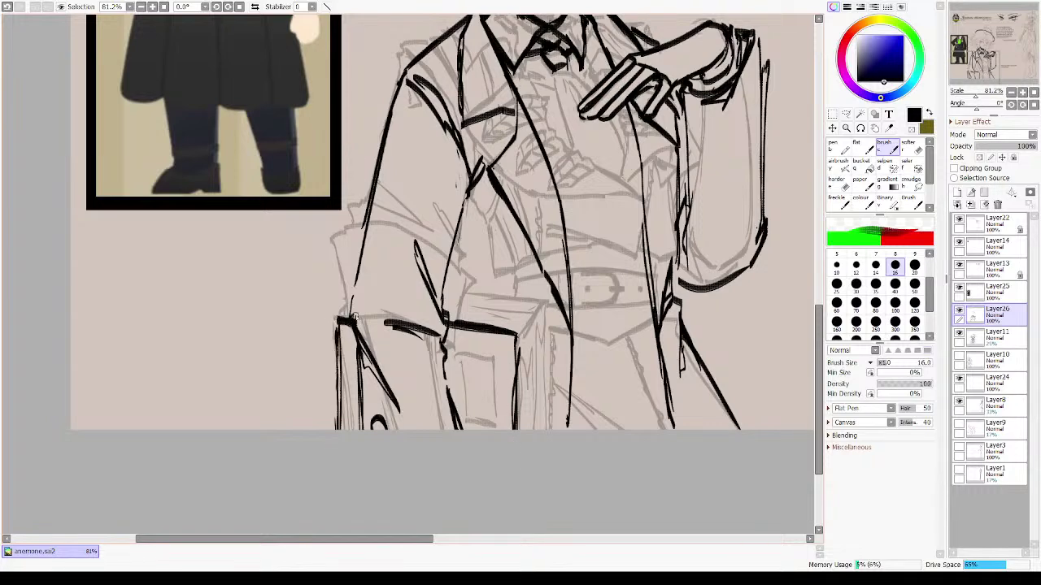
mouse_move(431, 286)
left_mouse_down()
mouse_move(543, 305)
mouse_move(511, 335)
mouse_move(530, 429)
left_mouse_up()
key("ctrl+z")
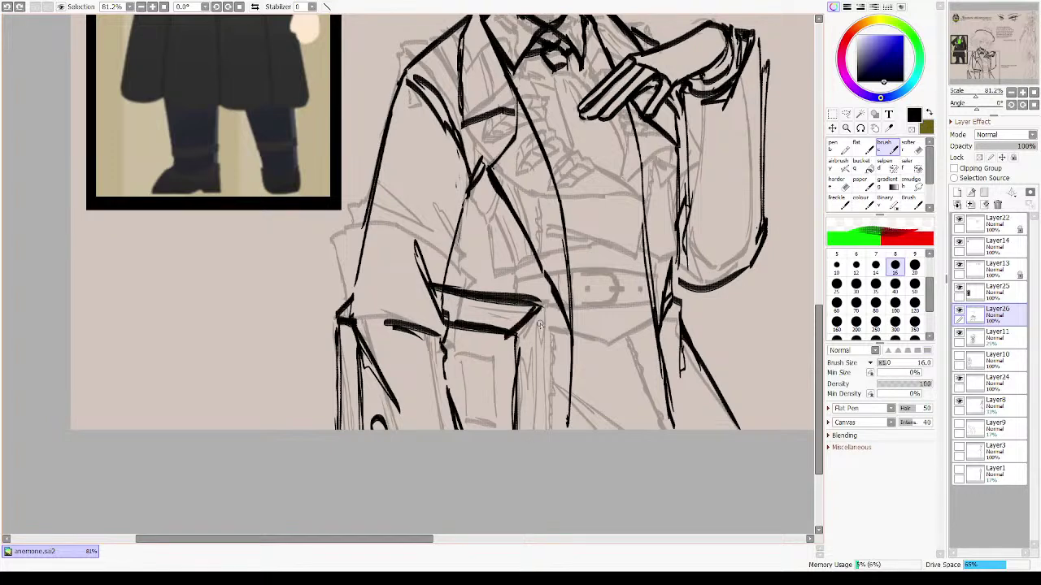
- Outline the bag's side panel with vertical lines and erase the bag's top edge where it overlaps the sleeve
mouse_move(517, 337)
left_mouse_down()
mouse_move(544, 307)
mouse_move(537, 448)
left_mouse_up()
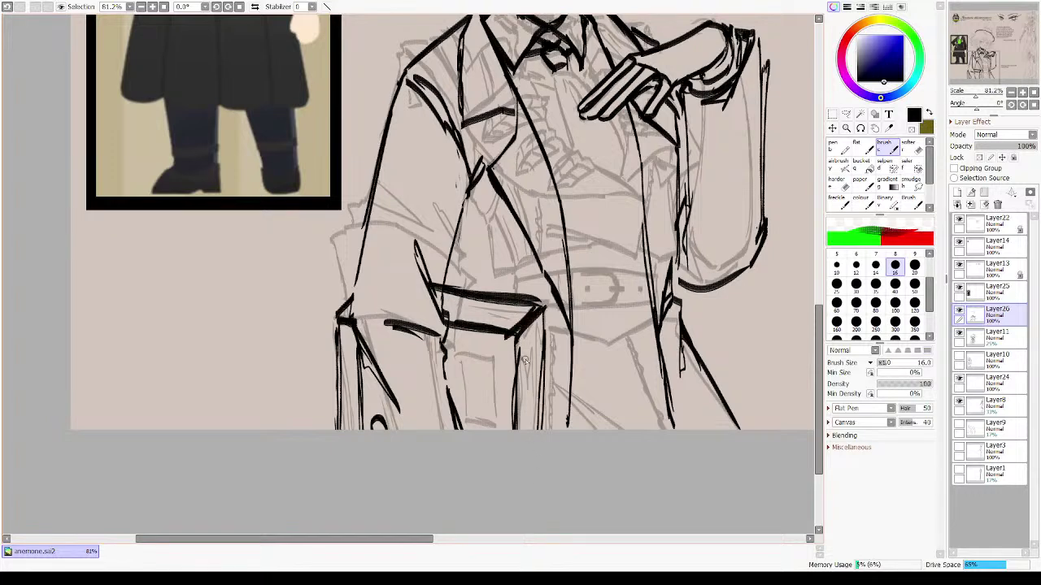
left_click_drag(529, 333, 524, 448)
left_click_drag(535, 321, 528, 430)
key("minus")
left_click_drag(430, 277, 440, 296)
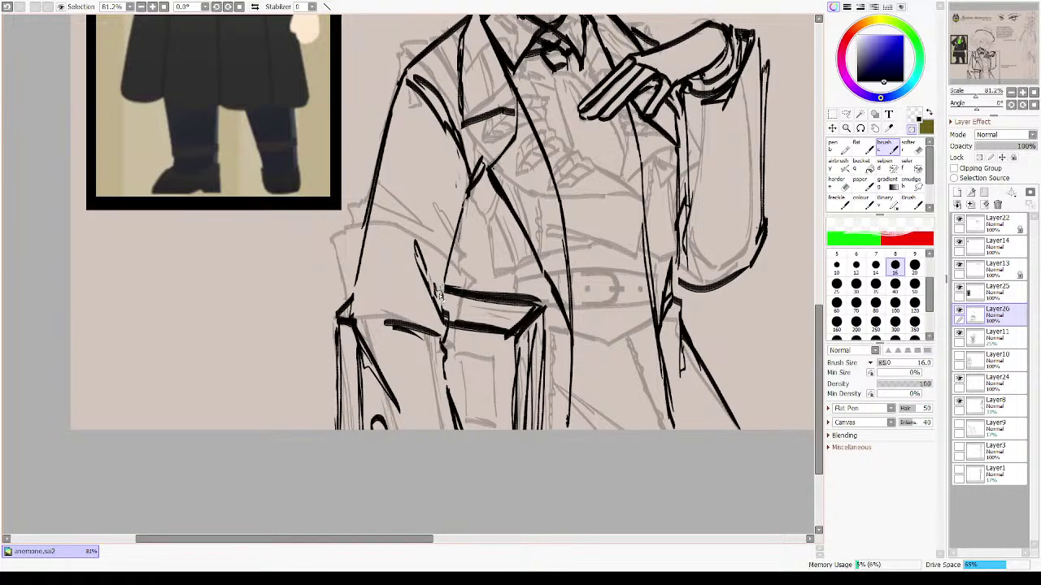
key("minus")
- Add parallel lines across the bag's top face and a narrow rectangular strap on its front
mouse_move(450, 258)
left_mouse_down()
mouse_move(449, 292)
mouse_move(510, 329)
left_mouse_up()
key("ctrl+z")
left_click_drag(452, 300, 530, 314)
key("ctrl+z")
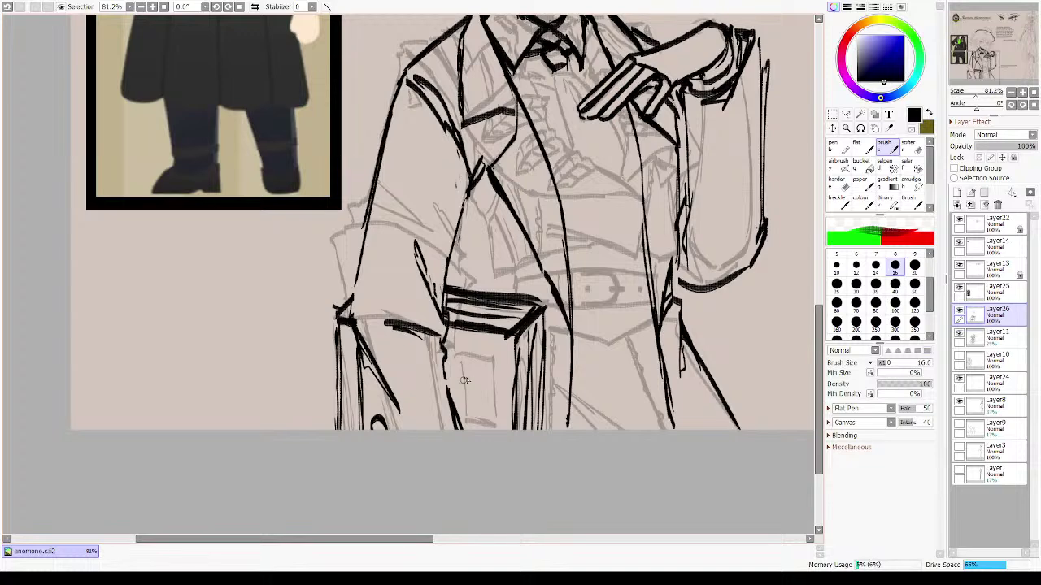
mouse_move(464, 358)
left_mouse_down()
mouse_move(459, 389)
mouse_move(464, 366)
mouse_move(491, 364)
mouse_move(468, 362)
mouse_move(492, 368)
mouse_move(491, 428)
left_mouse_up()
left_click_drag(467, 426, 493, 426)
- Draw the diagonal coat fold lines between the lowered sleeve and the coat's front edge, above the bag
key("h")
key("h")
mouse_move(473, 225)
left_mouse_down()
mouse_move(426, 248)
mouse_move(444, 283)
left_mouse_up()
key("ctrl+z")
mouse_move(423, 228)
left_mouse_down()
mouse_move(447, 283)
mouse_move(433, 246)
mouse_move(440, 253)
left_mouse_up()
key("ctrl+z")
key("ctrl+z")
mouse_move(420, 235)
left_mouse_down()
mouse_move(452, 271)
mouse_move(436, 223)
mouse_move(457, 314)
left_mouse_up()
left_click_drag(449, 264, 461, 315)
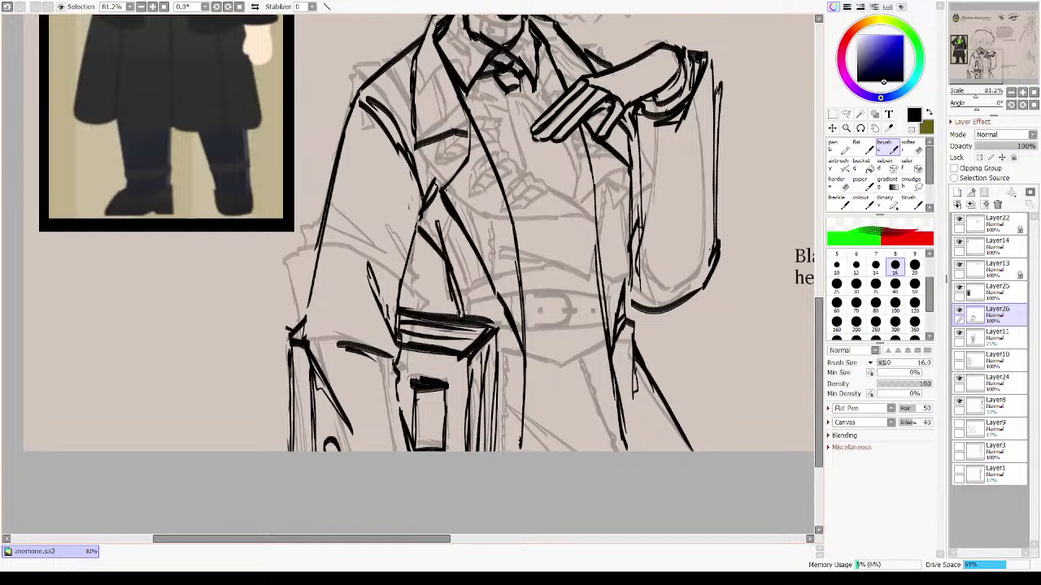
mouse_move(441, 249)
left_mouse_down()
mouse_move(427, 215)
mouse_move(464, 387)
left_mouse_up()
- Draw two round buttons, one above the other, on the coat front beside the bag
mouse_move(484, 212)
left_mouse_down()
mouse_move(519, 374)
mouse_move(486, 242)
left_mouse_up()
key("ctrl+z")
mouse_move(535, 447)
left_mouse_down()
mouse_move(504, 298)
mouse_move(513, 392)
mouse_move(502, 384)
mouse_move(509, 366)
left_mouse_up()
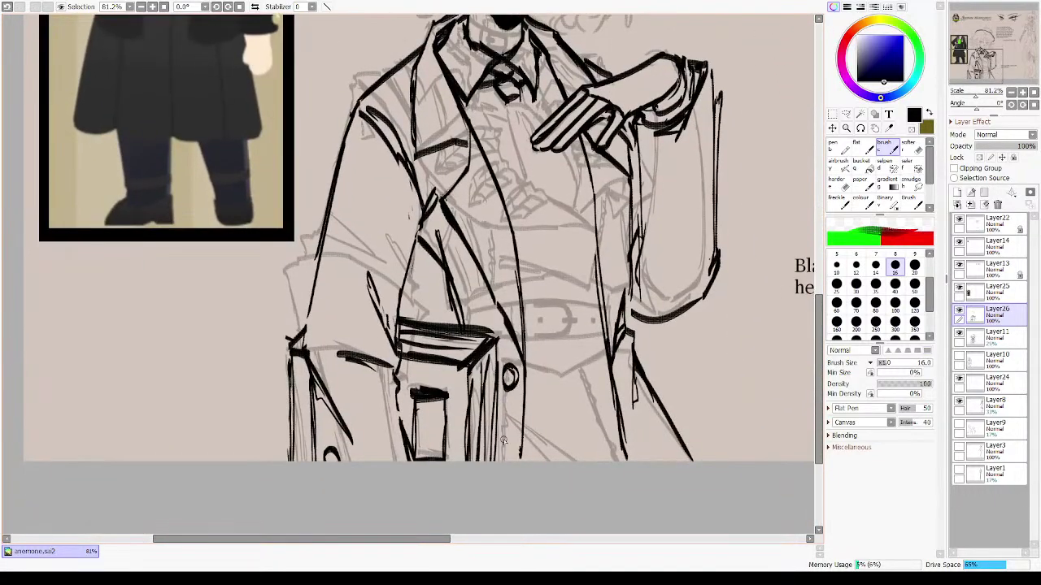
mouse_move(505, 425)
left_mouse_down()
mouse_move(511, 443)
mouse_move(511, 425)
mouse_move(498, 437)
left_mouse_up()
key("ctrl+z")
- Draw small protruding buttons along the outer edge of the raised sleeve near the cuff
left_click_drag(606, 293, 494, 410)
mouse_move(620, 262)
left_mouse_down()
mouse_move(727, 351)
mouse_move(678, 299)
mouse_move(695, 277)
mouse_move(690, 295)
left_mouse_up()
key("ctrl+z")
mouse_move(679, 259)
left_mouse_down()
mouse_move(685, 287)
mouse_move(688, 271)
mouse_move(681, 327)
left_mouse_up()
key("ctrl+z")
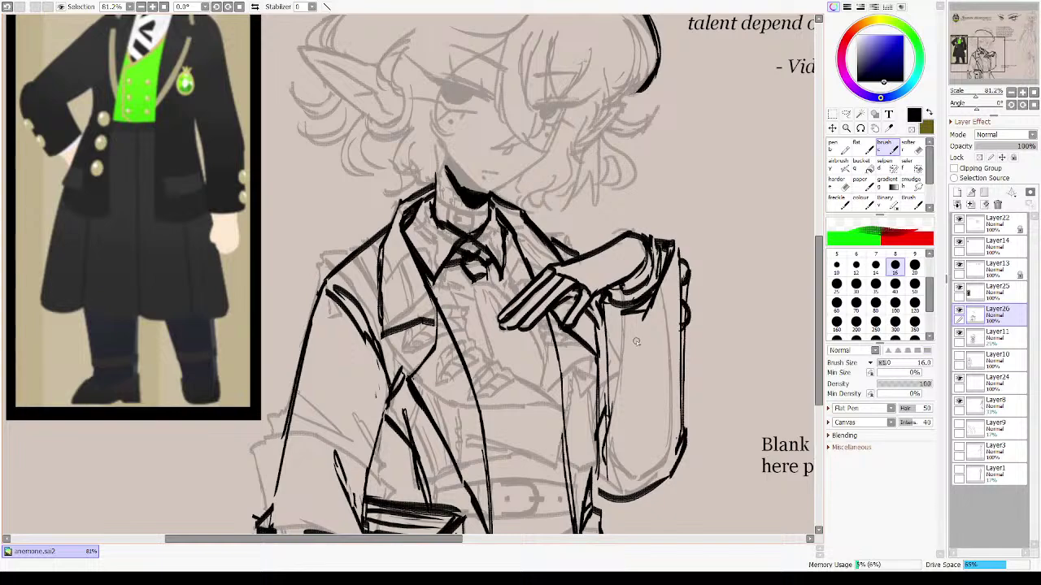
- Draw the waistcoat's V-shaped neckline with curved edges running from the lapel and from beneath the raised hand
mouse_move(491, 285)
left_mouse_down()
mouse_move(501, 254)
mouse_move(573, 356)
left_mouse_up()
left_click_drag(584, 418, 549, 269)
mouse_move(593, 220)
left_mouse_down()
mouse_move(569, 327)
mouse_move(557, 326)
left_mouse_up()
key("ctrl+z")
mouse_move(579, 275)
left_mouse_down()
mouse_move(573, 402)
mouse_move(578, 331)
mouse_move(556, 380)
left_mouse_up()
key("ctrl+z")
key("ctrl+z")
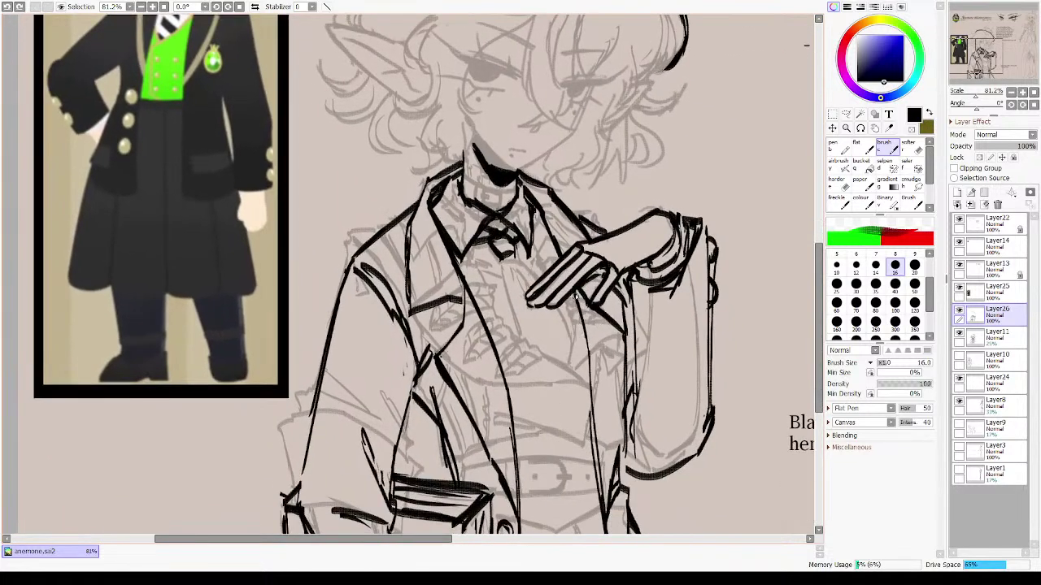
mouse_move(576, 298)
left_mouse_down()
mouse_move(523, 399)
mouse_move(533, 435)
left_mouse_up()
key("ctrl+z")
left_click_drag(480, 304, 537, 364)
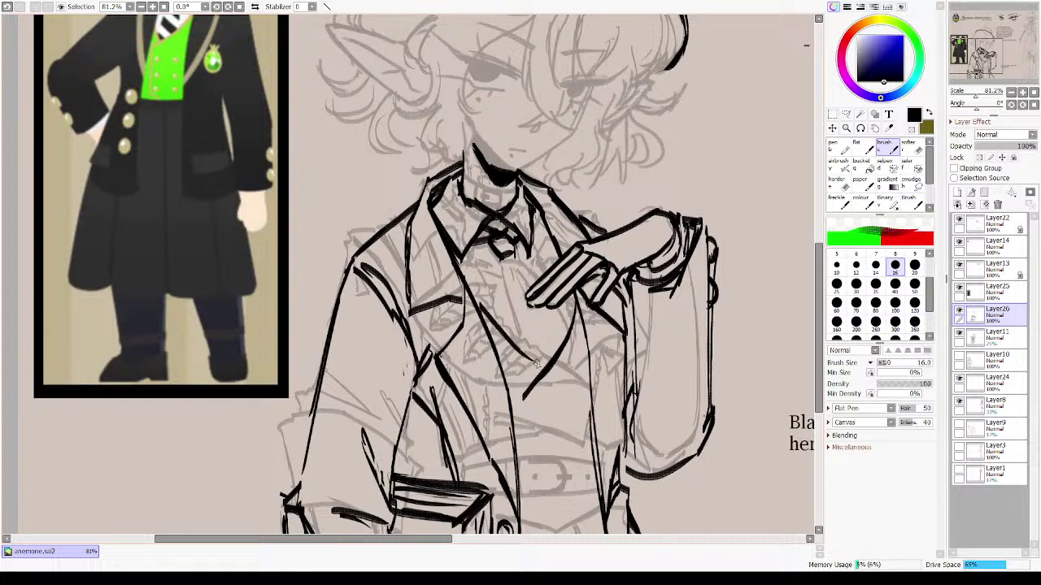
- Extend the neckline's overlapping edge diagonally to the coat's front edge and erase the excess line
mouse_move(490, 321)
left_mouse_down()
mouse_move(546, 368)
mouse_move(526, 295)
left_mouse_up()
left_click_drag(542, 246, 496, 305)
key("ctrl+z")
left_click_drag(540, 247, 497, 296)
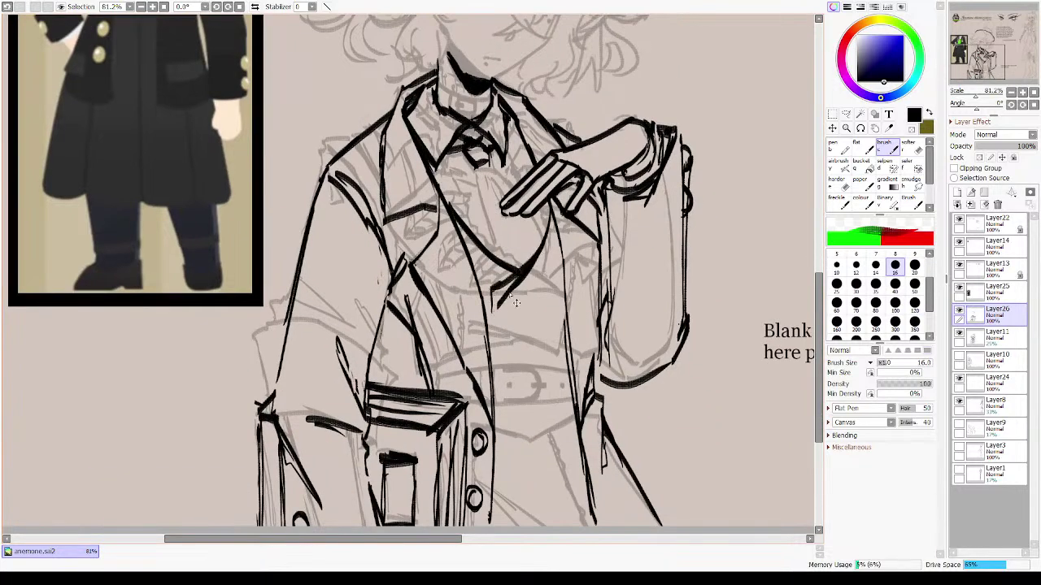
key("ctrl+z")
left_click_drag(538, 249, 487, 304)
key("ctrl+z")
key("ctrl+z")
key("ctrl+z")
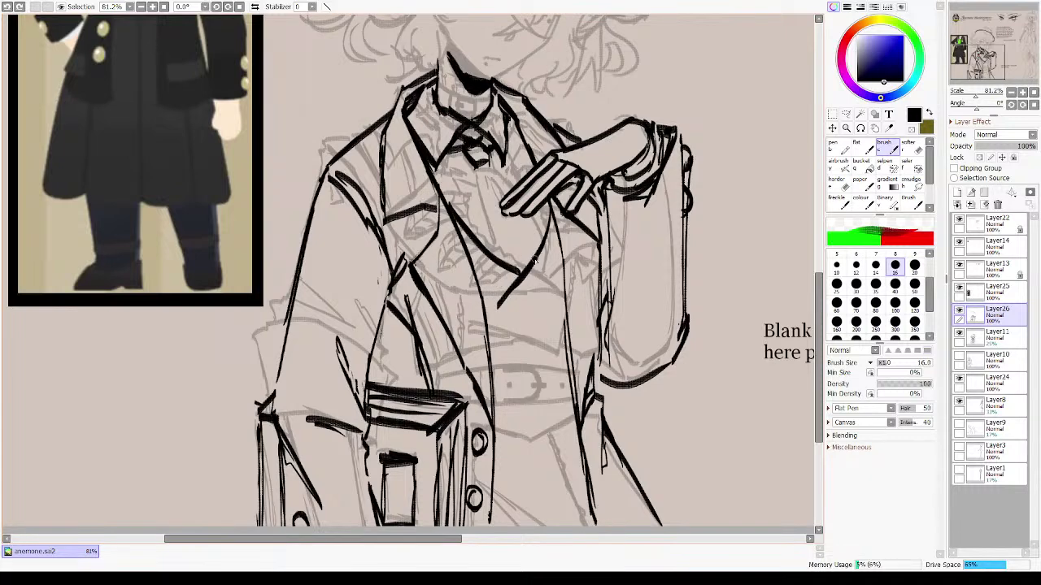
mouse_move(537, 256)
left_mouse_down()
mouse_move(487, 299)
mouse_move(495, 312)
left_mouse_up()
key("minus")
mouse_move(535, 274)
left_mouse_down()
mouse_move(497, 305)
mouse_move(519, 289)
mouse_move(504, 301)
mouse_move(491, 356)
left_mouse_up()
- Draw the waistcoat's vertical front edge and its pointed lower hem across the waist
key("c")
left_click_drag(486, 301, 504, 390)
mouse_move(489, 319)
left_mouse_down()
mouse_move(508, 420)
mouse_move(536, 434)
left_mouse_up()
key("ctrl+z")
left_click_drag(533, 434, 574, 397)
key("ctrl+z")
key("ctrl+z")
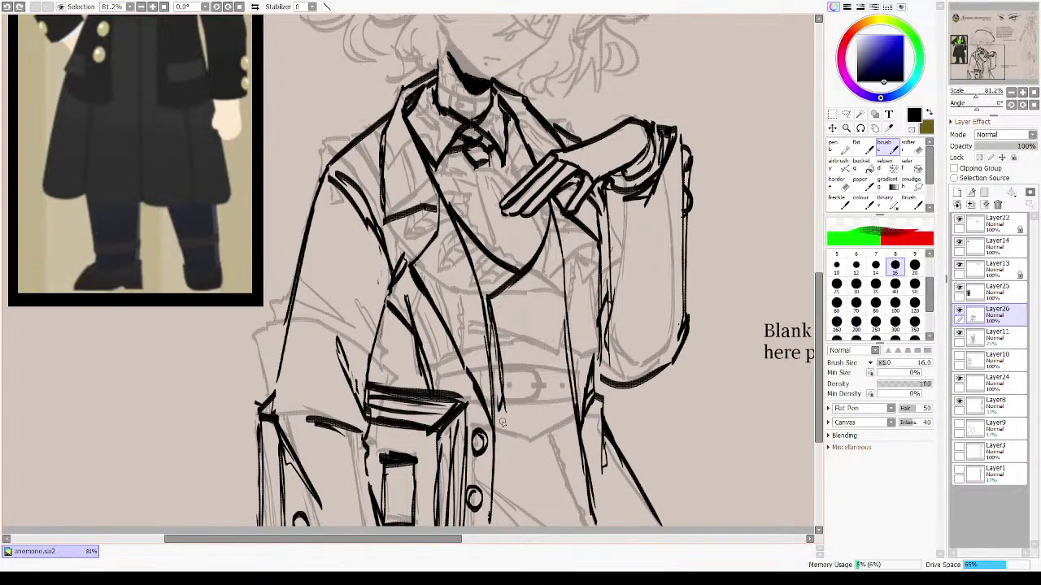
mouse_move(499, 416)
left_mouse_down()
mouse_move(538, 431)
mouse_move(568, 396)
mouse_move(577, 407)
left_mouse_up()
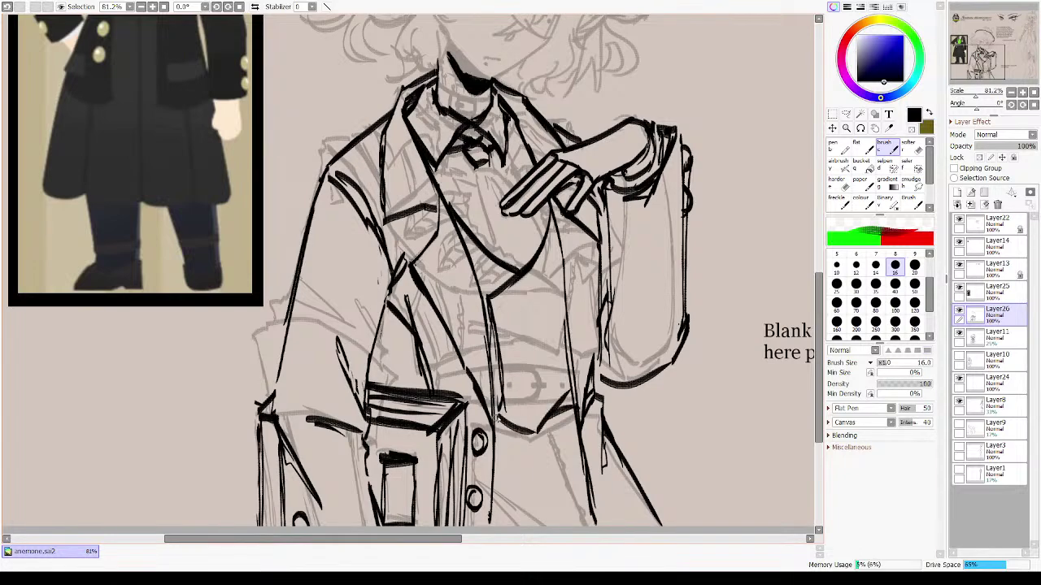
- Draw the curved waistband line directly beneath the waistcoat's hem
mouse_move(558, 443)
left_mouse_down()
mouse_move(504, 360)
mouse_move(518, 365)
left_mouse_up()
key("ctrl+z")
mouse_move(440, 356)
left_mouse_down()
mouse_move(515, 352)
mouse_move(522, 340)
mouse_move(513, 353)
mouse_move(525, 348)
left_mouse_up()
key("ctrl+z")
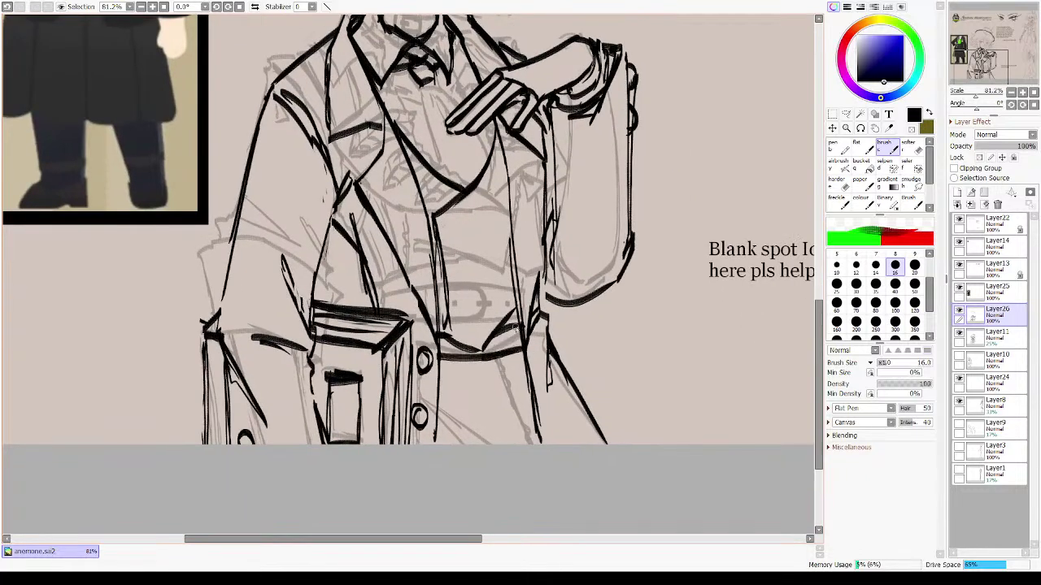
- Draw the tie hanging from the collar knot, with two long edges running down into the waistcoat's neckline
mouse_move(489, 248)
left_mouse_down()
mouse_move(493, 287)
mouse_move(523, 346)
left_mouse_up()
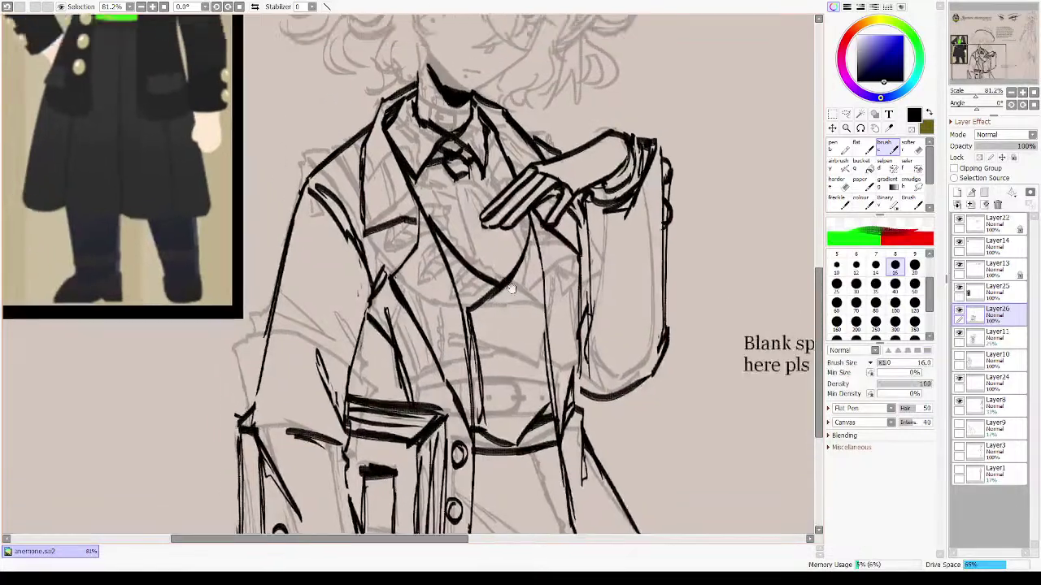
mouse_move(459, 193)
left_mouse_down()
mouse_move(499, 326)
mouse_move(503, 386)
left_mouse_up()
key("ctrl+z")
mouse_move(491, 322)
left_mouse_down()
mouse_move(509, 400)
mouse_move(503, 363)
mouse_move(505, 397)
mouse_move(514, 330)
mouse_move(520, 338)
left_mouse_up()
key("ctrl+z")
key("ctrl+z")
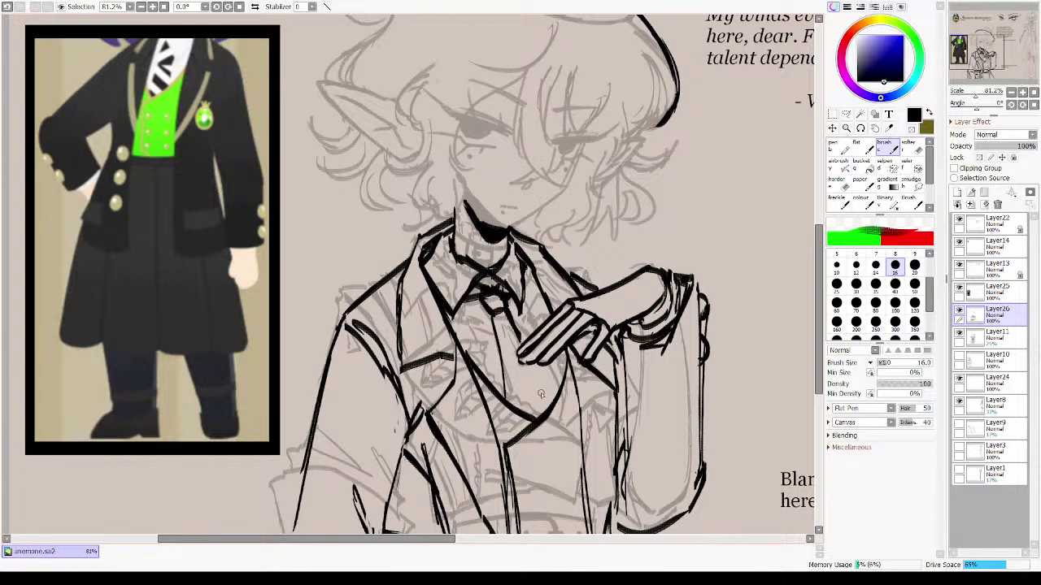
left_click_drag(533, 365, 548, 404)
key("ctrl+z")
left_click_drag(494, 319, 507, 399)
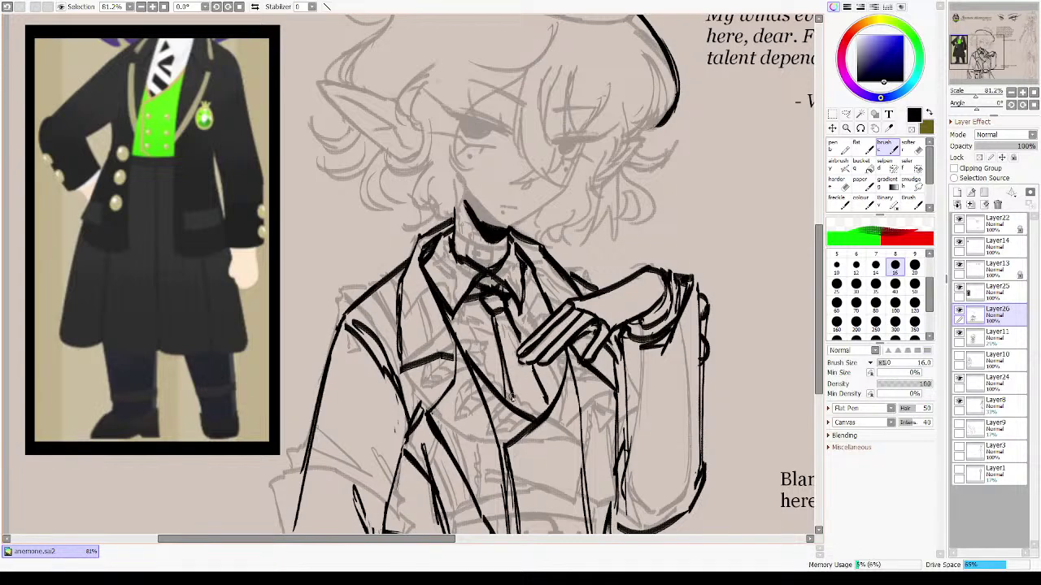
key("ctrl+z")
left_click_drag(493, 319, 505, 396)
- Close the shirt collar's point beside the hand and erase stray strokes next to the tie knot
mouse_move(466, 317)
left_mouse_down()
mouse_move(479, 323)
mouse_move(463, 321)
left_mouse_up()
mouse_move(545, 302)
left_mouse_down()
mouse_move(527, 265)
mouse_move(525, 308)
left_mouse_up()
key("minus")
key("a")
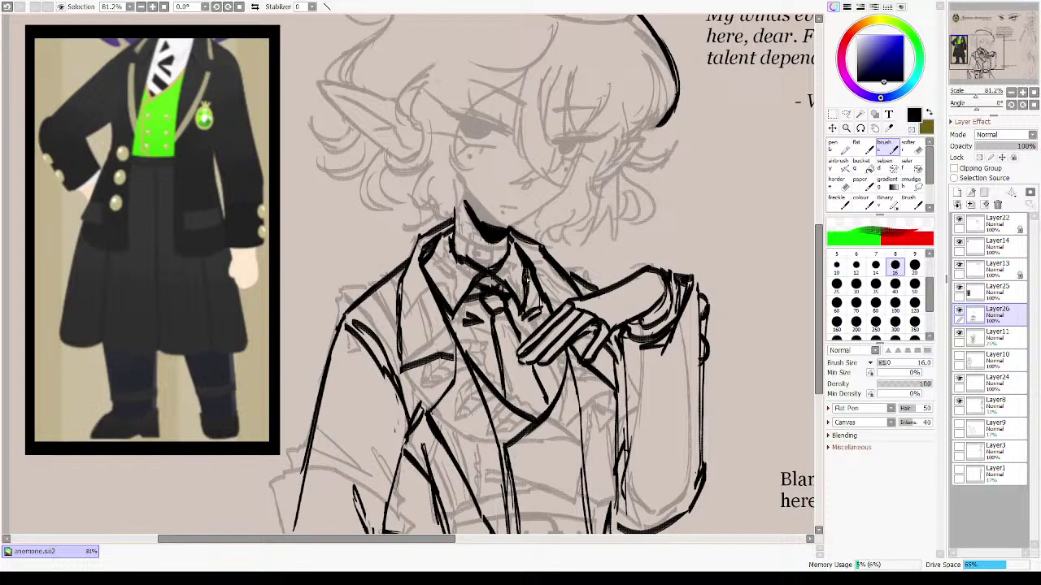
left_click_drag(510, 383, 537, 295)
left_click_drag(503, 253, 504, 334)
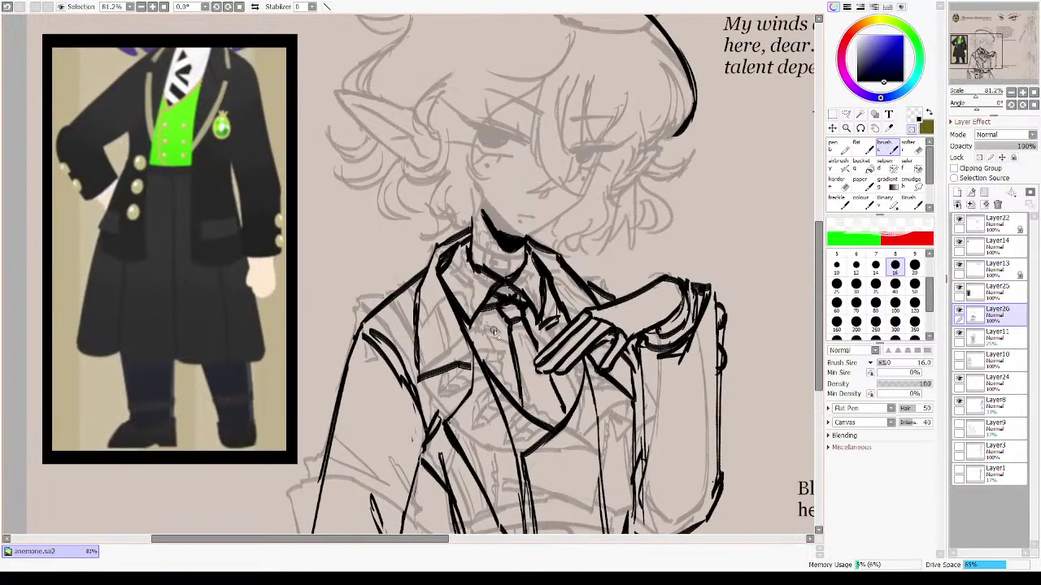
- Draw the upper pair of round buttons on the waistcoat
left_click_drag(502, 372, 455, 405)
mouse_move(516, 319)
left_mouse_down()
mouse_move(518, 498)
mouse_move(504, 358)
mouse_move(487, 358)
mouse_move(539, 352)
mouse_move(538, 343)
mouse_move(540, 353)
left_mouse_up()
key("ctrl+z")
key("ctrl+z")
key("ctrl+z")
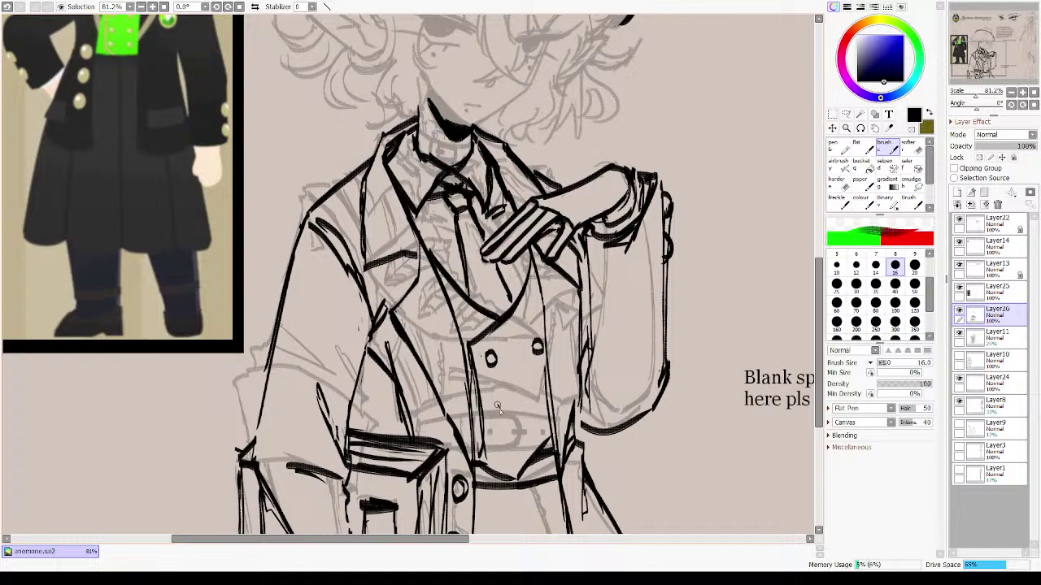
- Draw the remaining waistcoat buttons in two columns below the upper pair
left_click_drag(497, 403, 546, 405)
key("ctrl+z")
key("ctrl+z")
key("ctrl+z")
left_click_drag(544, 393, 546, 404)
key("ctrl+z")
key("ctrl+z")
mouse_move(499, 446)
left_mouse_down()
mouse_move(504, 457)
mouse_move(550, 451)
left_mouse_up()
key("ctrl+z")
key("h")
key("h")
- Draw the vertical crease lines below the waistband and a slanted fold line near the canvas's lower edge
left_click_drag(521, 413, 520, 318)
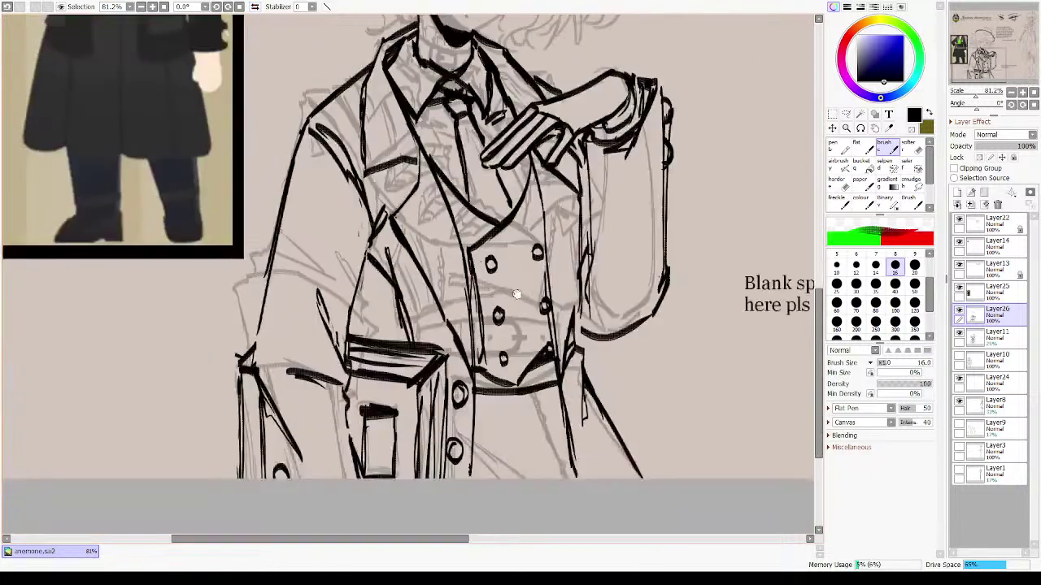
mouse_move(542, 448)
left_mouse_down()
mouse_move(512, 418)
mouse_move(535, 446)
left_mouse_up()
mouse_move(524, 372)
left_mouse_down()
mouse_move(536, 517)
mouse_move(521, 354)
mouse_move(475, 439)
left_mouse_up()
key("ctrl+z")
left_click_drag(469, 351, 471, 453)
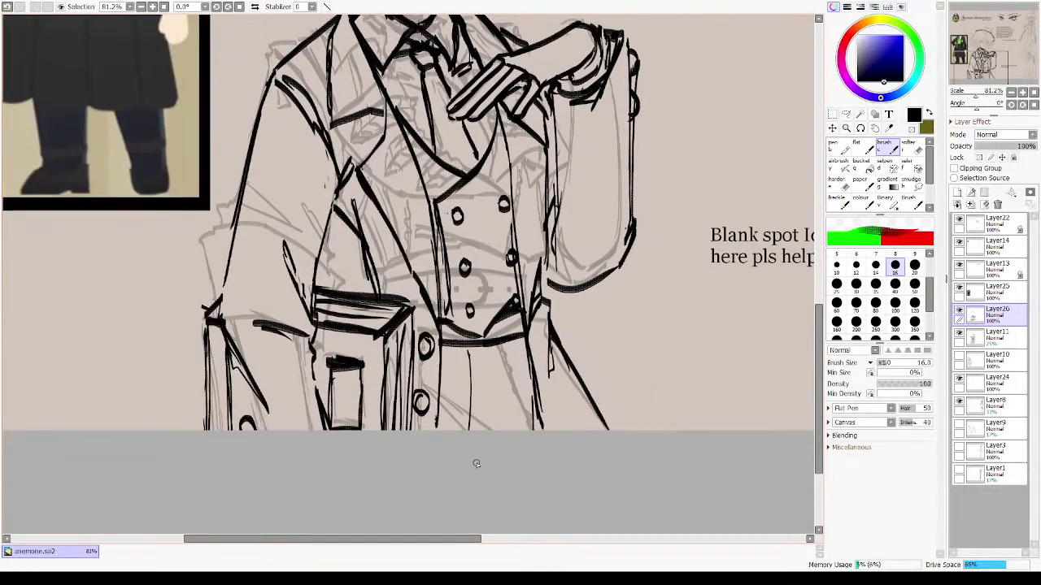
left_click_drag(513, 347, 526, 491)
left_click_drag(435, 398, 543, 433)
key("ctrl+z")
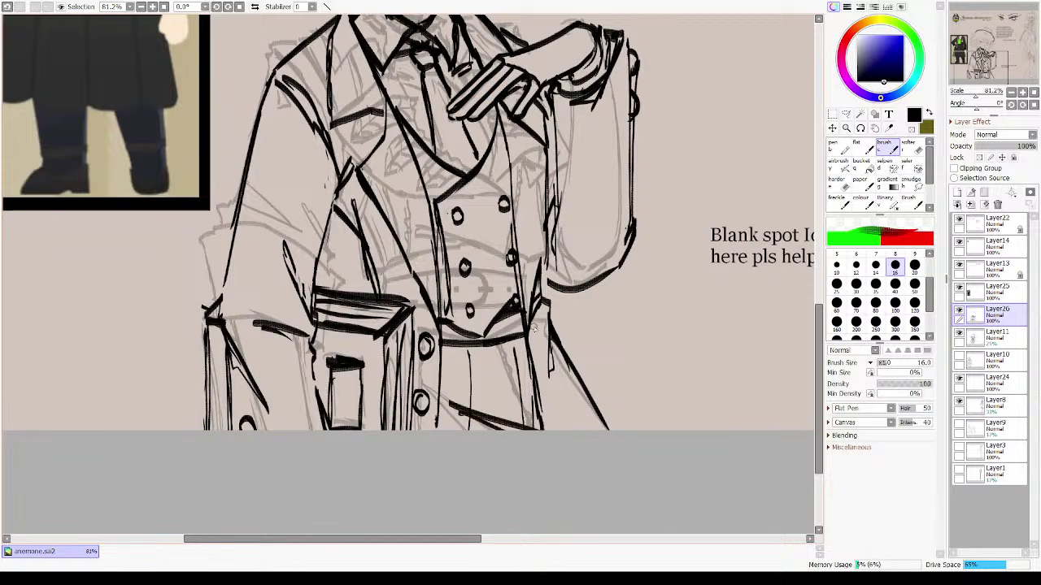
- Erase the faded horned ornament and old top outline of the hat on Layer11 with the Harder eraser at size 60
left_click_drag(547, 44, 553, 370)
scroll(552, 370, "up", 3)
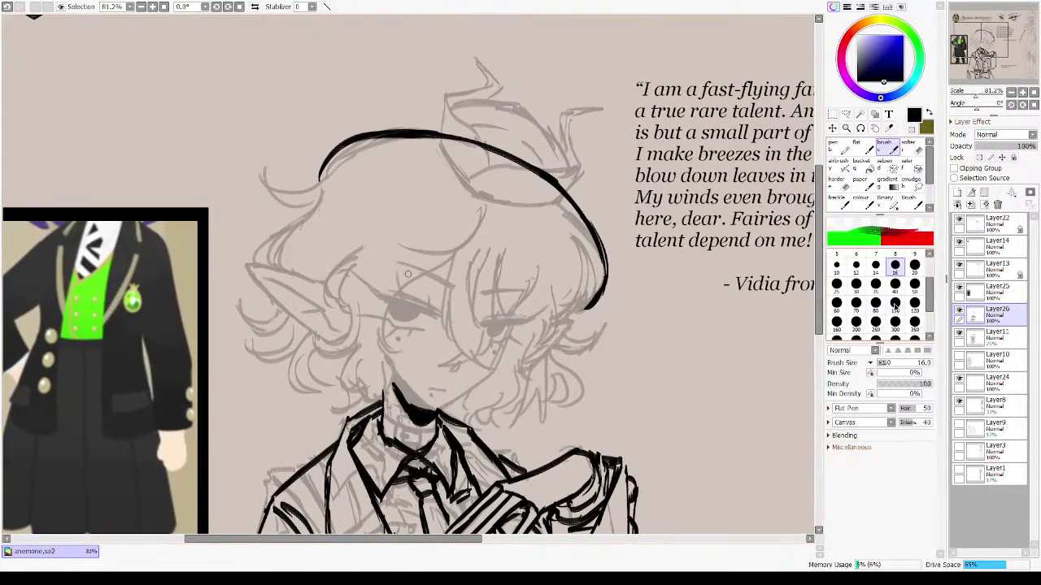
left_click(1002, 294)
left_click(1006, 344)
key("e")
mouse_move(487, 40)
left_mouse_down()
mouse_move(454, 134)
mouse_move(523, 121)
mouse_move(485, 184)
mouse_move(498, 199)
mouse_move(577, 151)
mouse_move(485, 150)
mouse_move(529, 155)
left_mouse_up()
mouse_move(407, 145)
left_mouse_down()
mouse_move(374, 145)
mouse_move(337, 177)
mouse_move(342, 164)
left_mouse_up()
left_click_drag(570, 203, 578, 231)
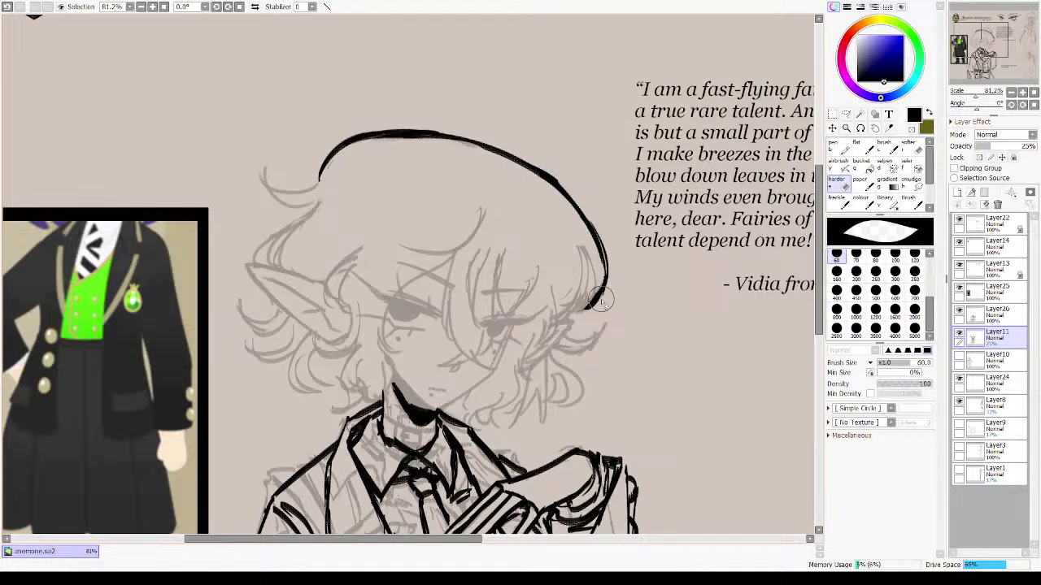
mouse_move(562, 344)
left_mouse_down()
mouse_move(568, 257)
mouse_move(583, 303)
left_mouse_up()
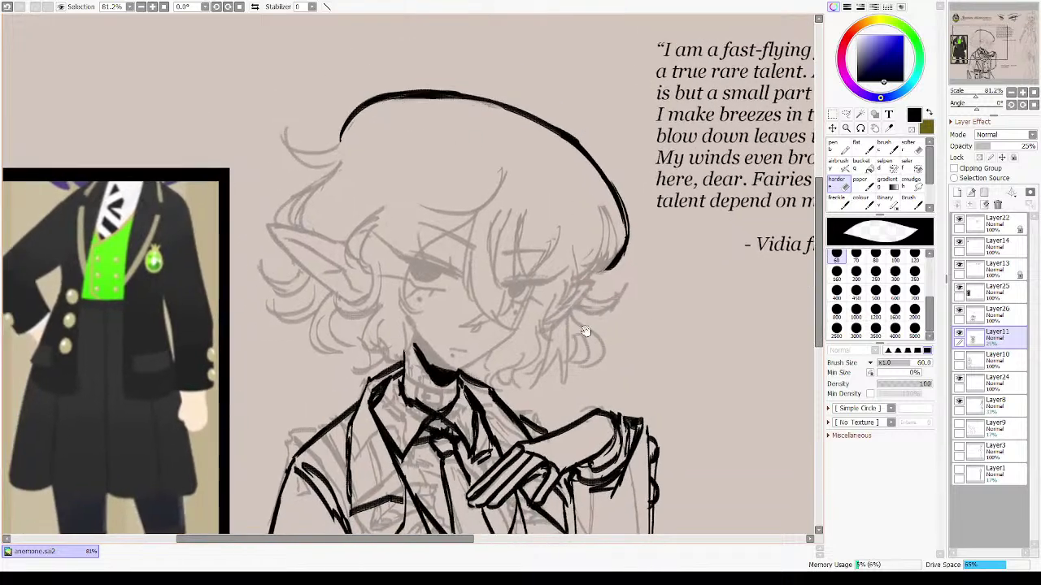
left_click_drag(537, 362, 524, 204)
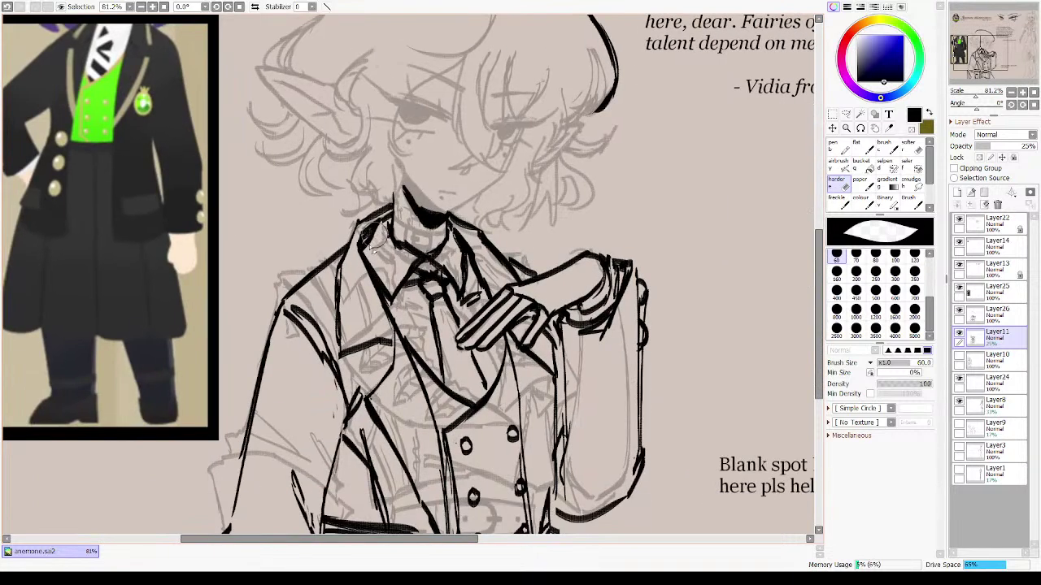
- Erase the faded sketch lines around the collar, neck and raised hand on Layer11 with the Harder eraser at size 60
mouse_move(409, 231)
left_mouse_down()
mouse_move(459, 240)
mouse_move(458, 229)
left_mouse_up()
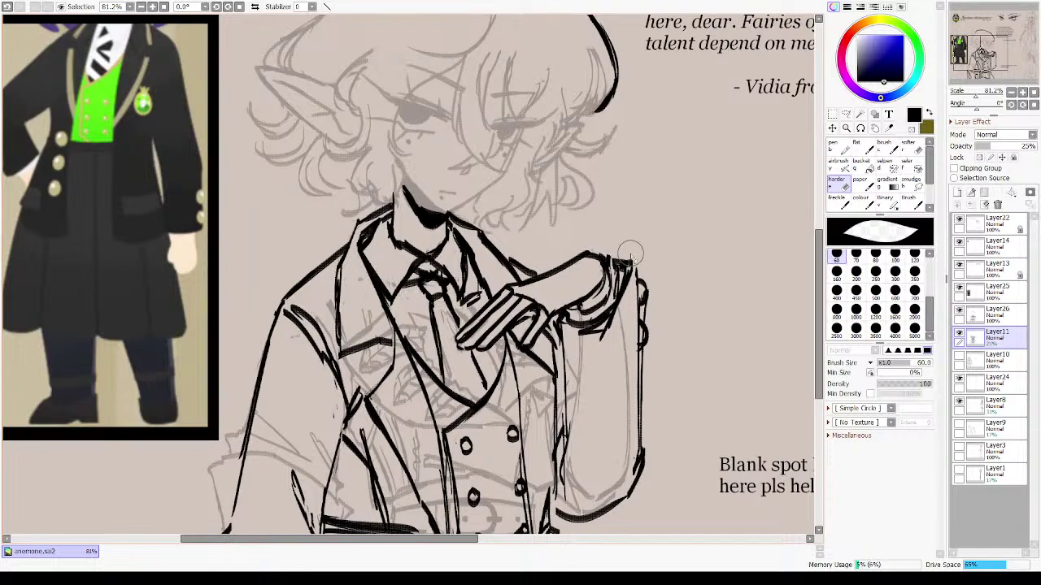
left_click(1033, 93)
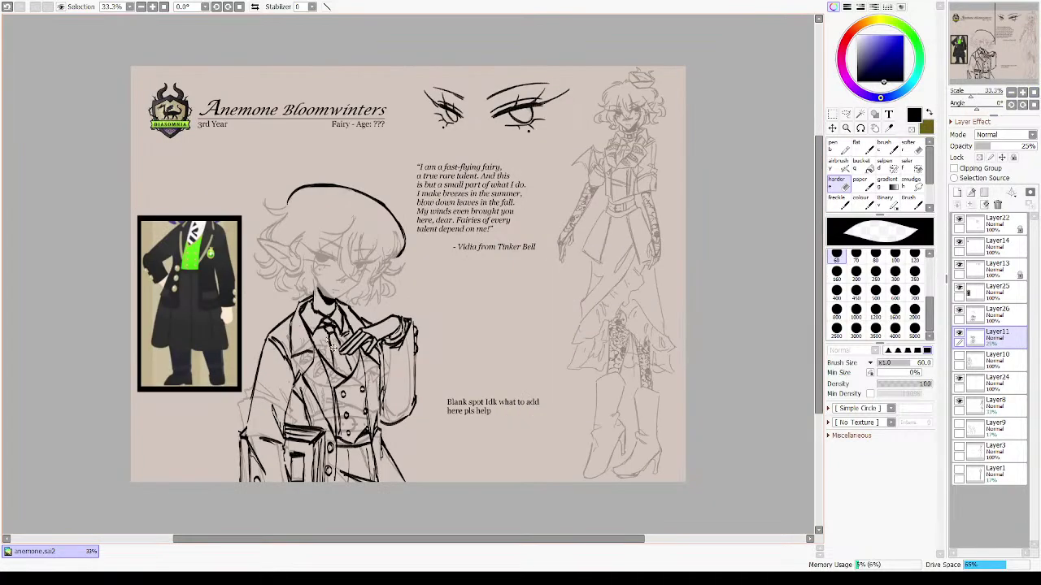
scroll(335, 347, "up", 2)
left_click_drag(335, 347, 481, 237)
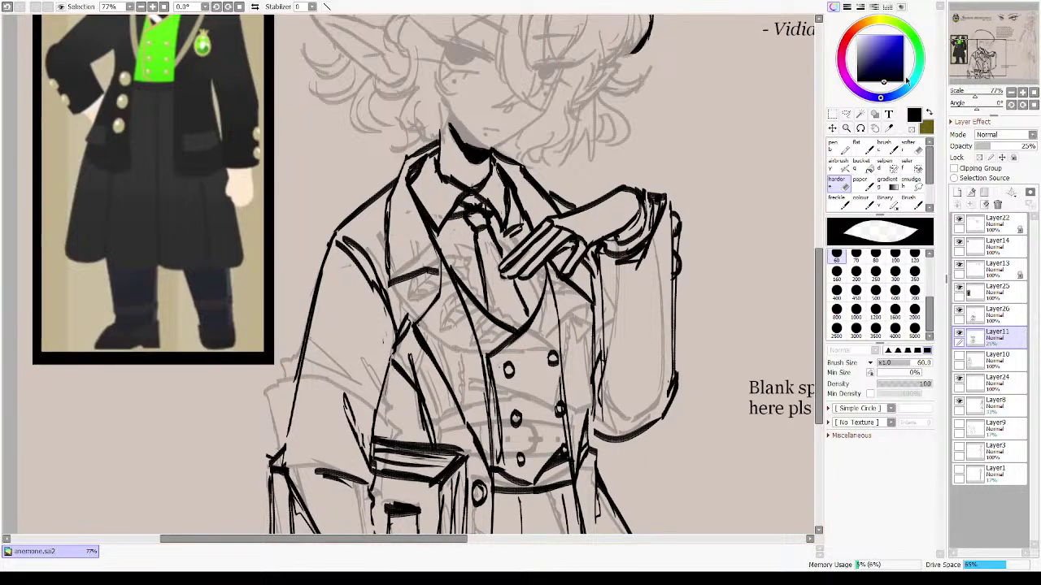
left_click_drag(968, 94, 975, 92)
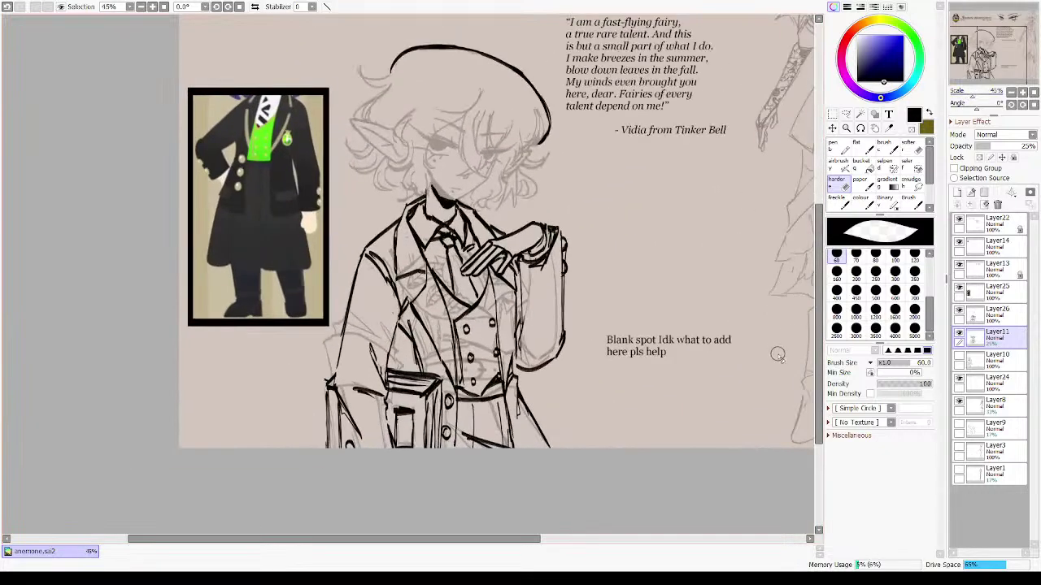
- Select the faded sketch of the torso and arms with a freeform lasso on Layer11 and delete it
key("a")
mouse_move(430, 475)
left_mouse_down()
mouse_move(606, 330)
mouse_move(586, 206)
mouse_move(273, 357)
mouse_move(292, 505)
left_mouse_up()
key("Delete")
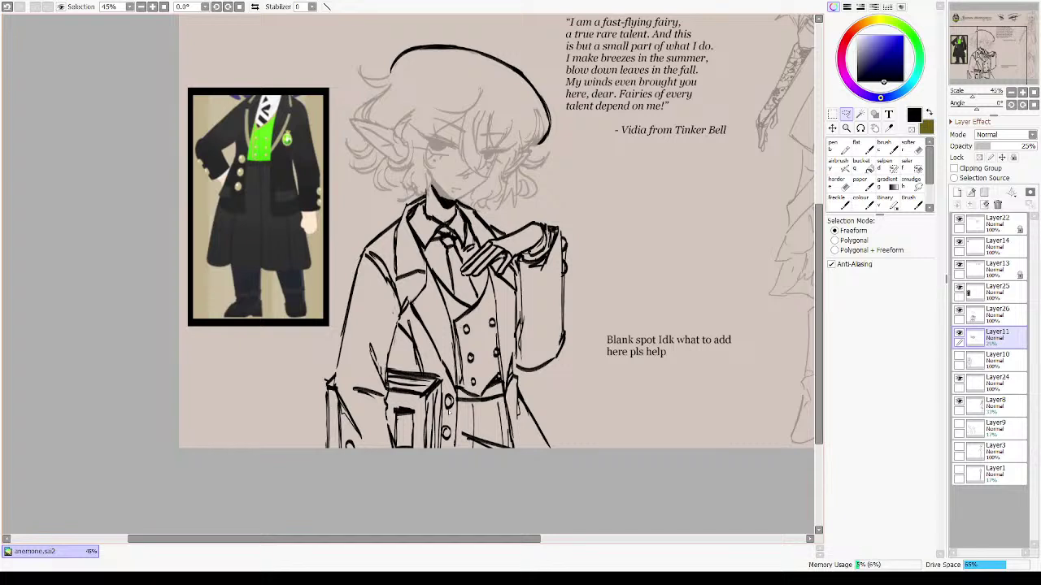
- Raise the opacity of Layer11 to 100% and merge Layer26 down into it
left_click(748, 538)
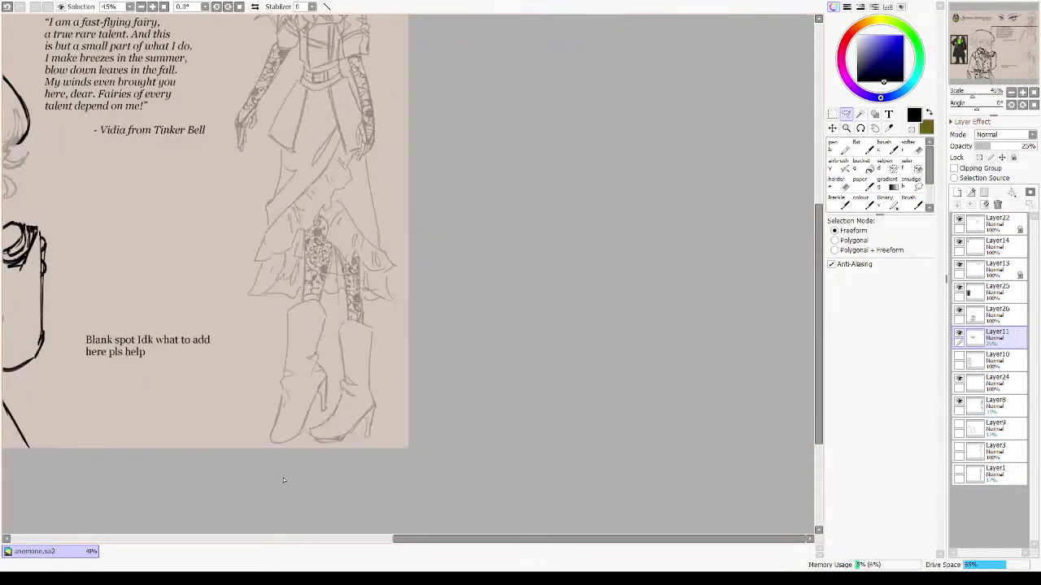
left_click_drag(314, 318, 615, 306)
left_click_drag(316, 153, 740, 488)
left_click_drag(493, 465, 620, 278)
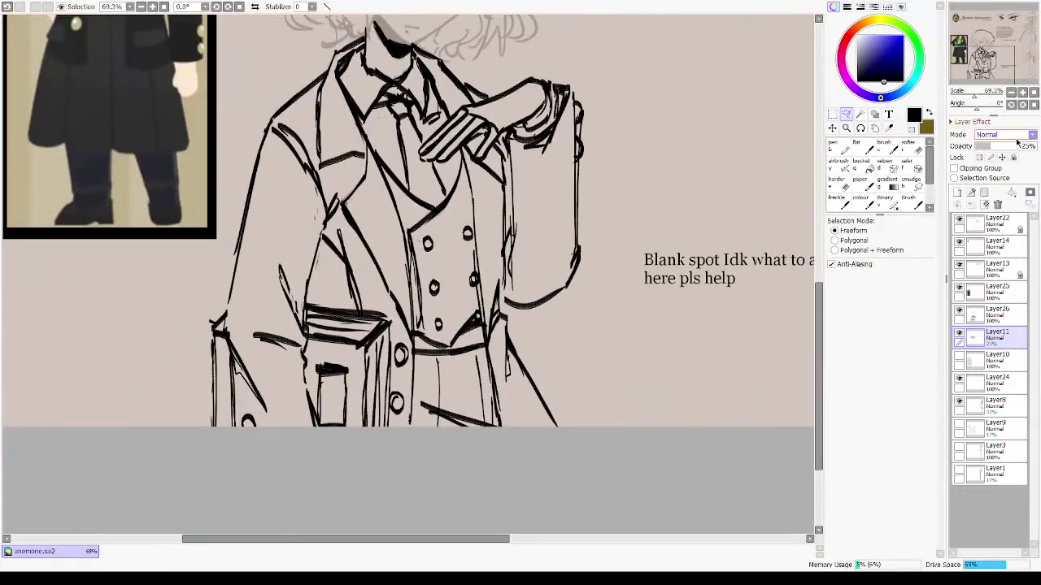
left_click_drag(1026, 146, 1037, 152)
left_click(1016, 313)
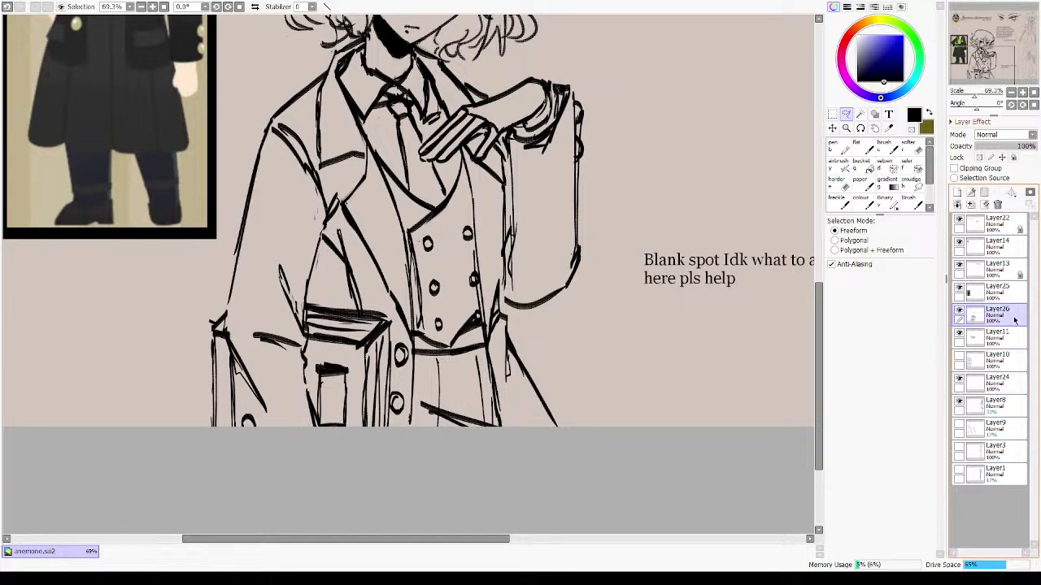
key("ctrl+e")
- Erase the long crease between the sleeve and coat front above the bag and redraw it shorter with the size 16 brush
left_click_drag(389, 327, 516, 425)
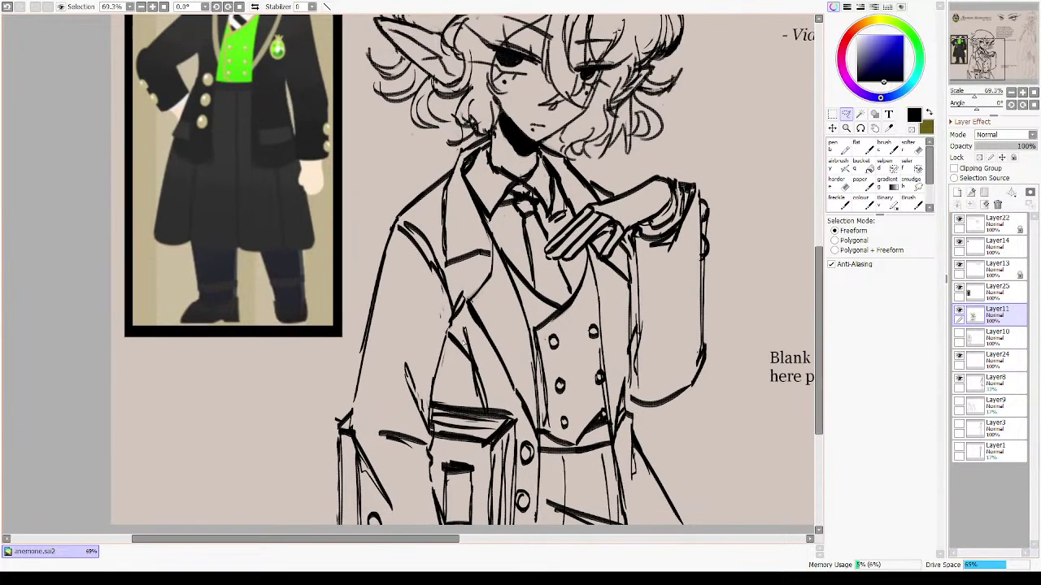
key("w")
left_click(464, 343)
key("ctrl+z")
key("e")
left_click_drag(468, 333, 475, 389)
key("c")
left_click_drag(448, 338, 469, 397)
key("ctrl+z")
key("ctrl+z")
left_click_drag(448, 358, 470, 401)
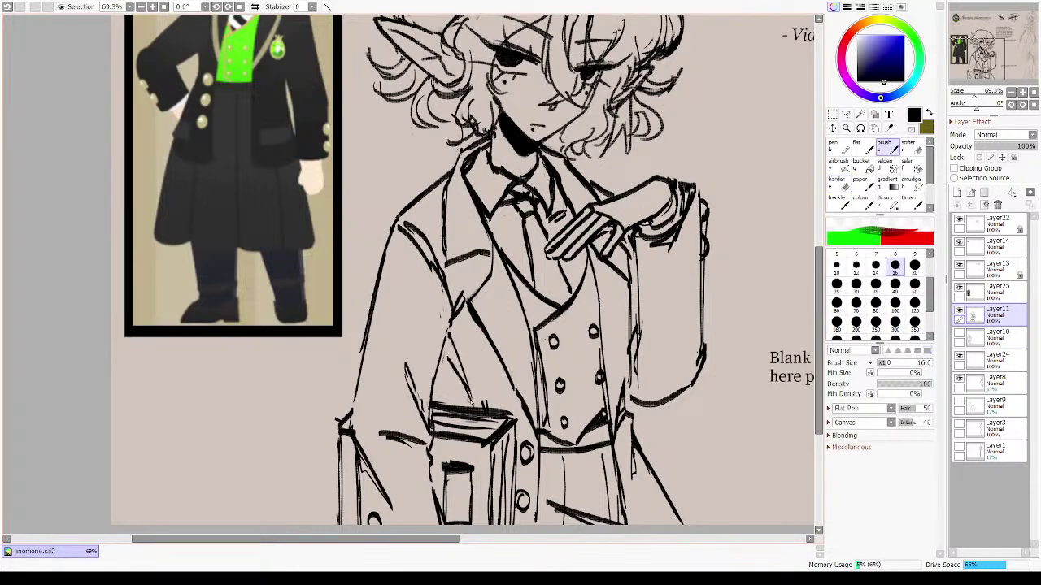
- Darken the crease above the bag and add short fold marks at the bend of the lowered sleeve, checking it mirrored
key("h")
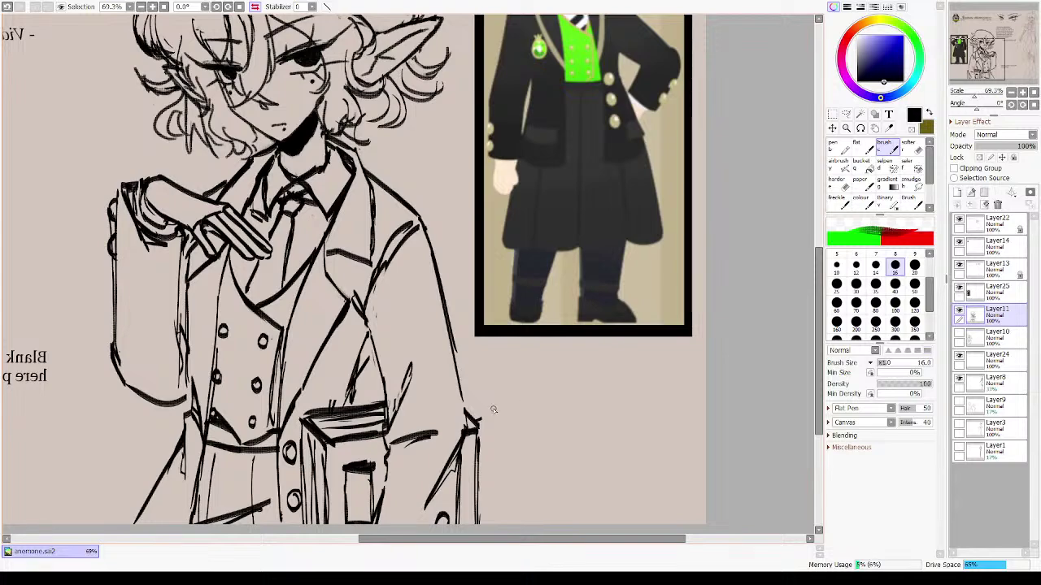
key("h")
mouse_move(453, 365)
left_mouse_down()
mouse_move(462, 385)
mouse_move(473, 375)
left_mouse_up()
key("minus")
key("h")
key("h")
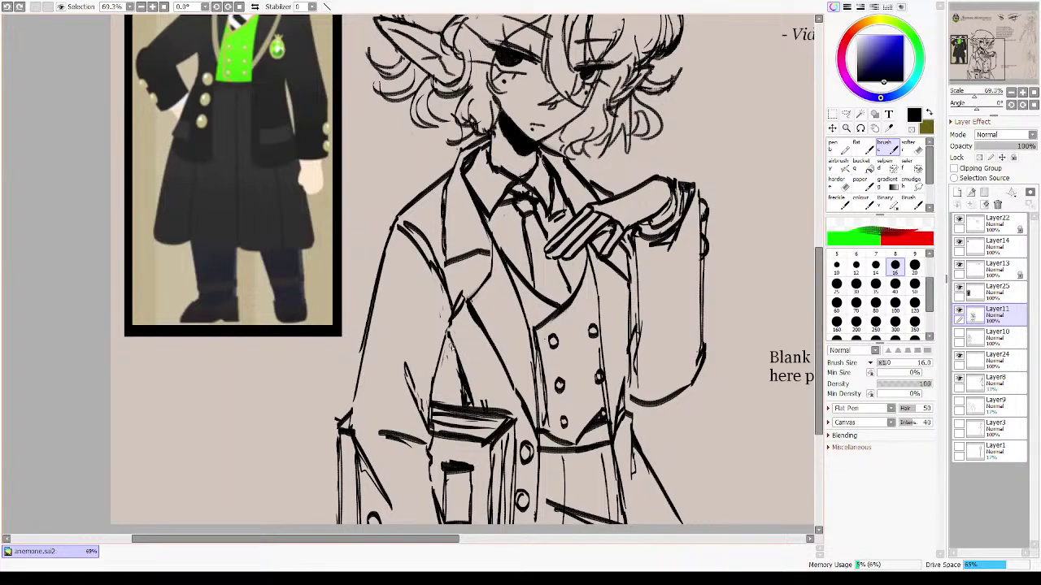
key("h")
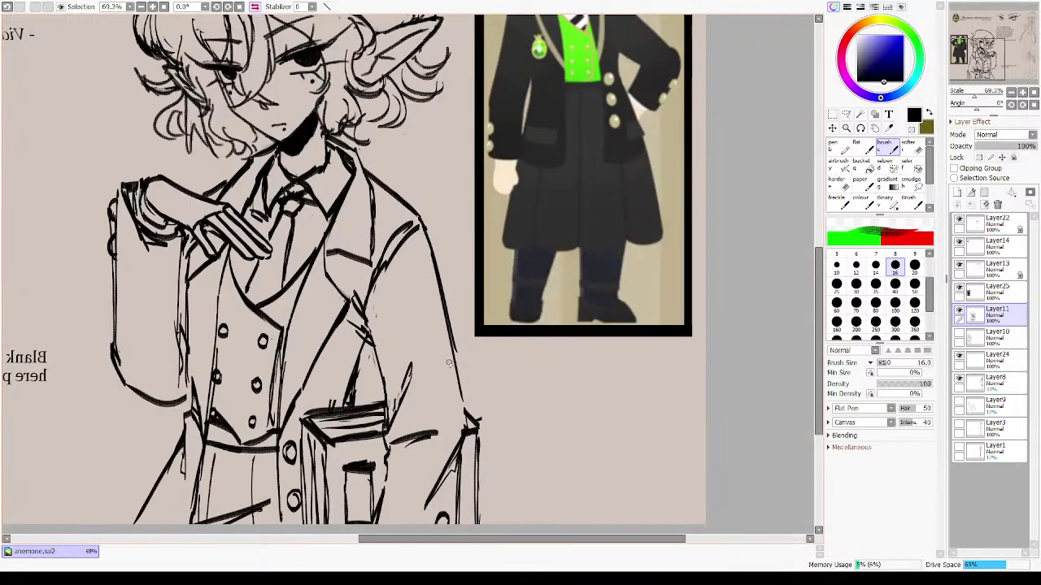
key("h")
mouse_move(452, 334)
left_mouse_down()
mouse_move(407, 393)
mouse_move(421, 360)
mouse_move(409, 390)
mouse_move(426, 403)
left_mouse_up()
key("ctrl+z")
key("ctrl+z")
key("h")
key("h")
- Erase the curved hat outline above the hair on Layer11 with the Harder eraser at size 60
left_click_drag(566, 358, 525, 241)
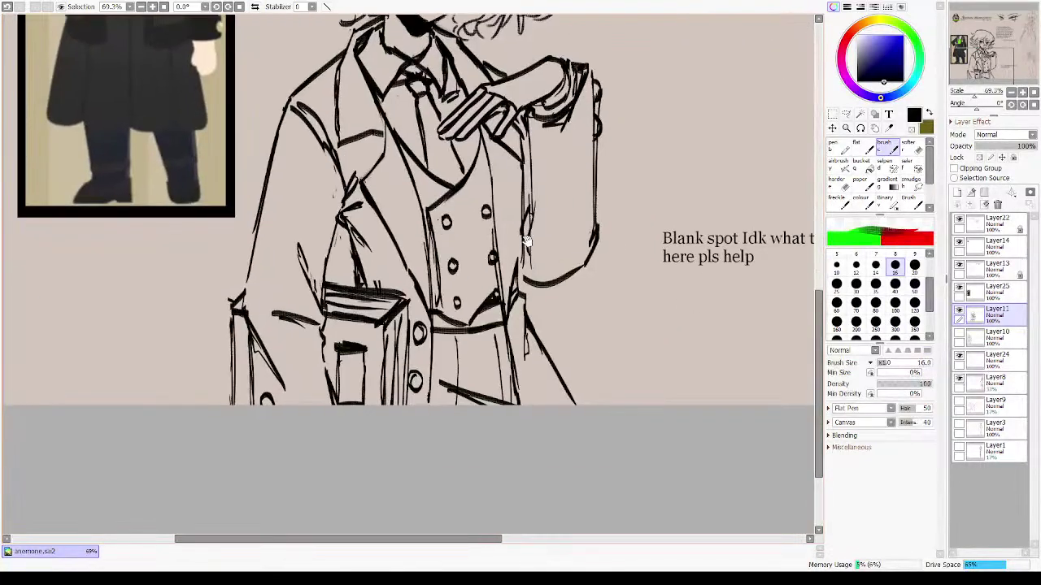
left_click_drag(470, 283, 483, 342)
left_click_drag(376, 273, 432, 310)
left_click_drag(452, 77, 436, 312)
left_click_drag(577, 163, 550, 188)
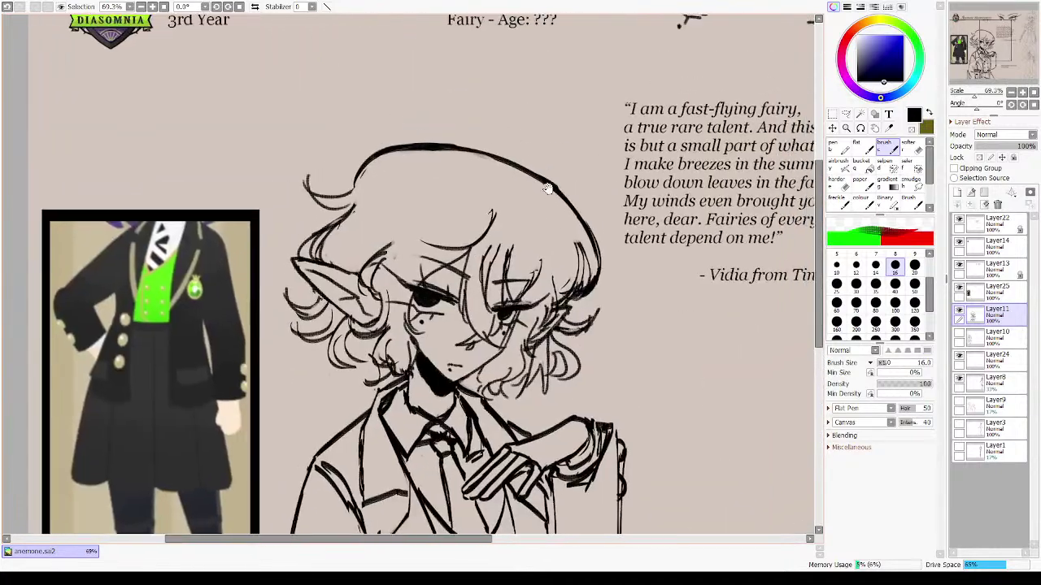
key("e")
mouse_move(432, 143)
left_mouse_down()
mouse_move(468, 129)
mouse_move(431, 140)
mouse_move(600, 239)
left_mouse_up()
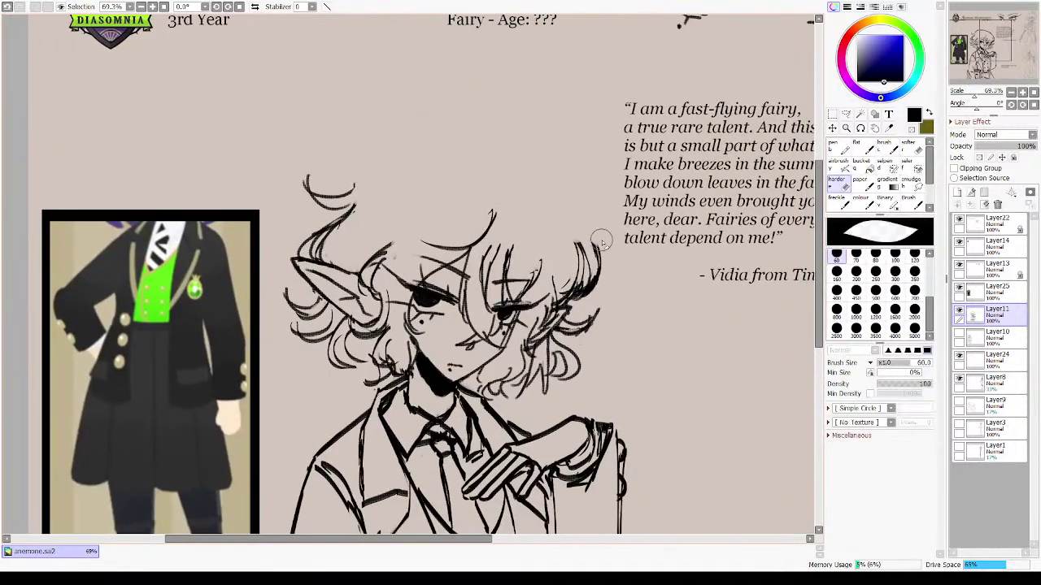
key("h")
left_click_drag(328, 201, 470, 135)
key("b")
left_click_drag(486, 84, 382, 126)
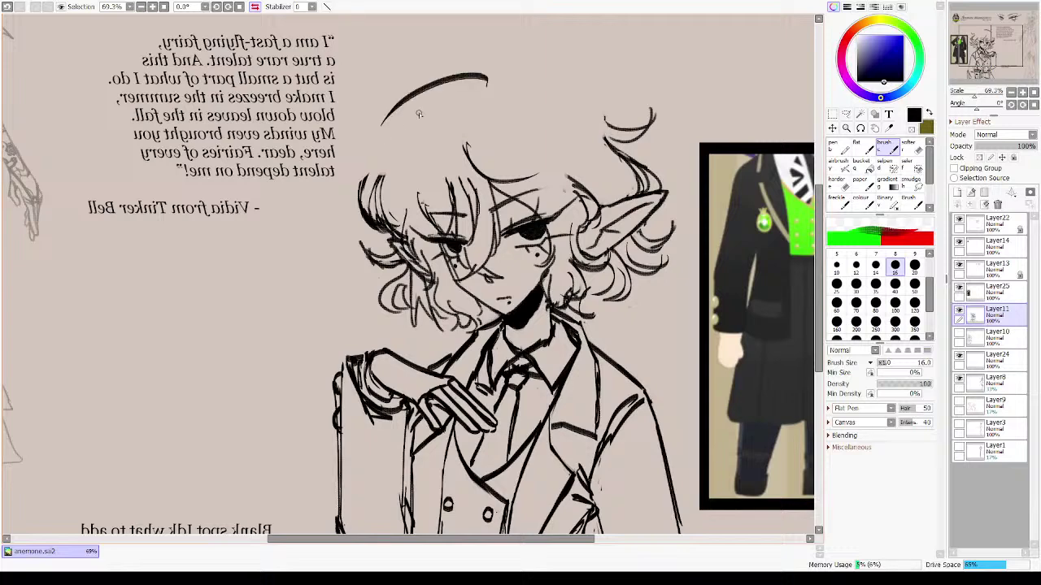
key("ctrl+z")
mouse_move(485, 96)
left_mouse_down()
mouse_move(415, 161)
mouse_move(439, 93)
mouse_move(382, 153)
left_mouse_up()
key("ctrl+z")
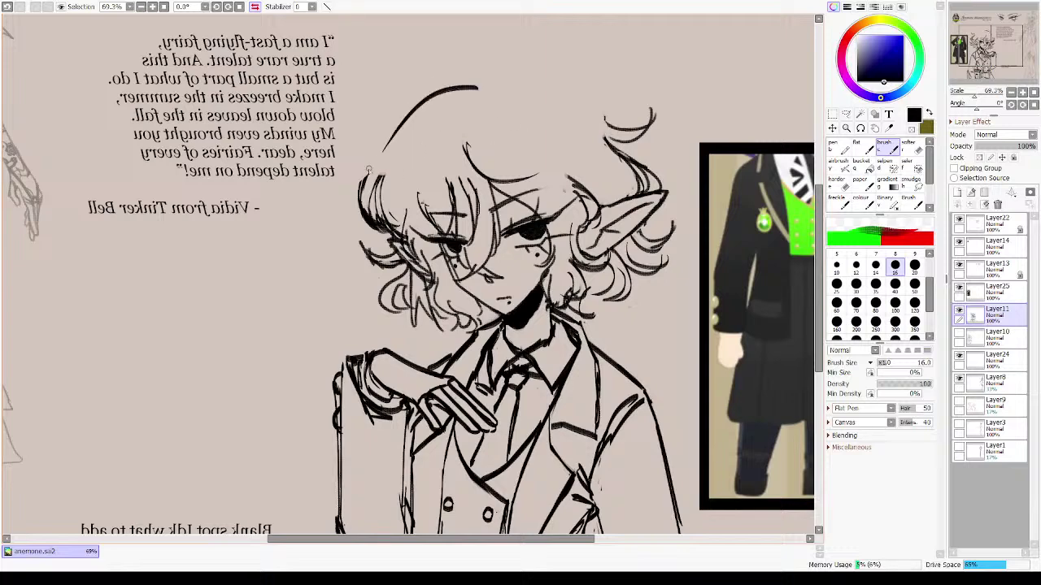
left_click_drag(362, 192, 426, 98)
mouse_move(369, 163)
left_mouse_down()
mouse_move(445, 91)
mouse_move(471, 91)
left_mouse_up()
key("h")
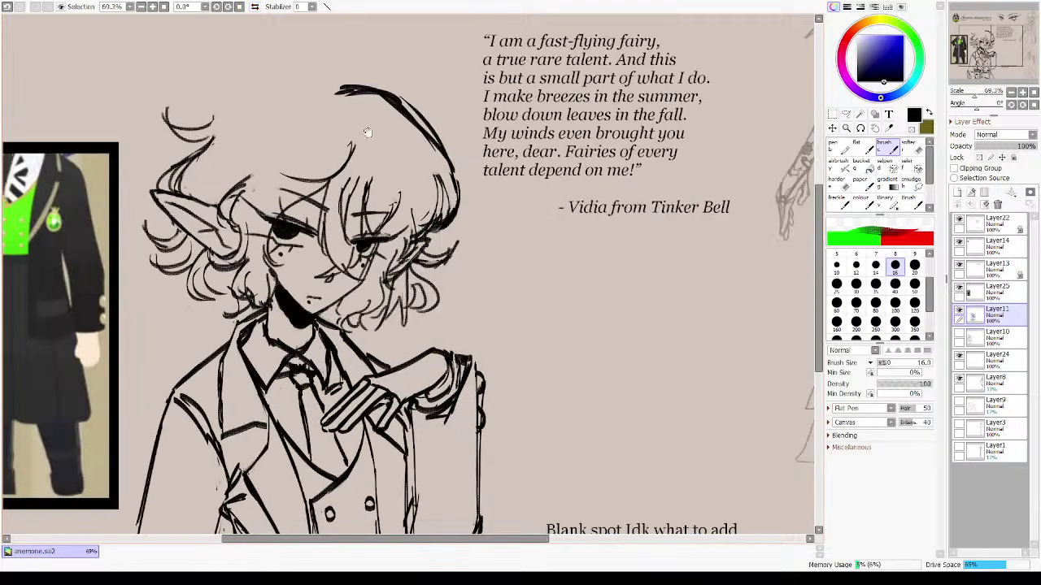
left_click_drag(365, 133, 450, 140)
left_click_drag(509, 132, 488, 118)
key("ctrl+z")
key("h")
key("ctrl+z")
key("ctrl+z")
key("ctrl+z")
key("ctrl+z")
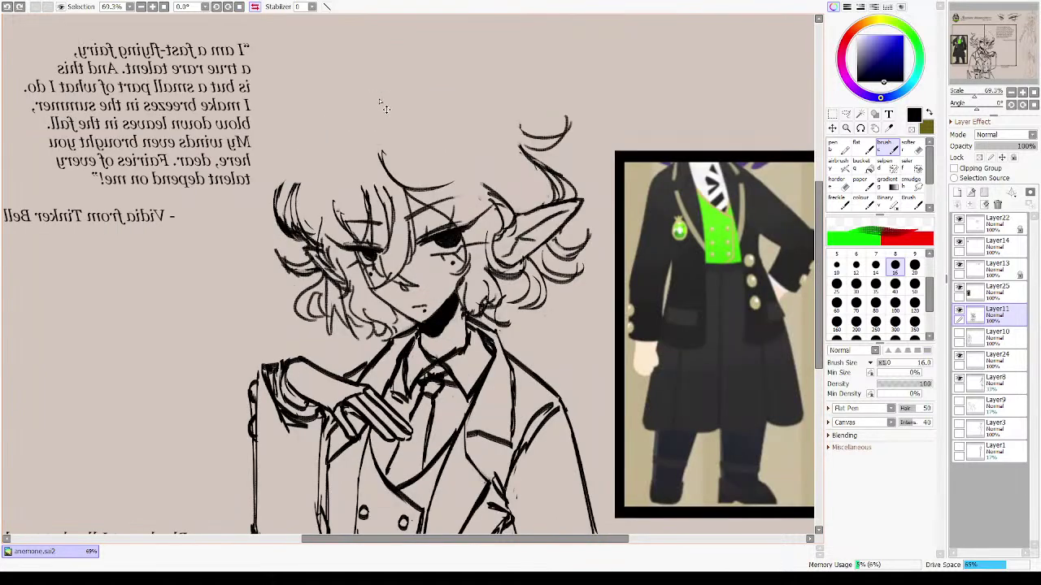
- Draw the top outline of the hair as two arcs meeting at a small dip, joining the side locks on both sides
mouse_move(383, 95)
left_mouse_down()
mouse_move(298, 153)
mouse_move(387, 101)
mouse_move(367, 77)
mouse_move(329, 88)
left_mouse_up()
key("ctrl+z")
key("h")
key("ctrl+z")
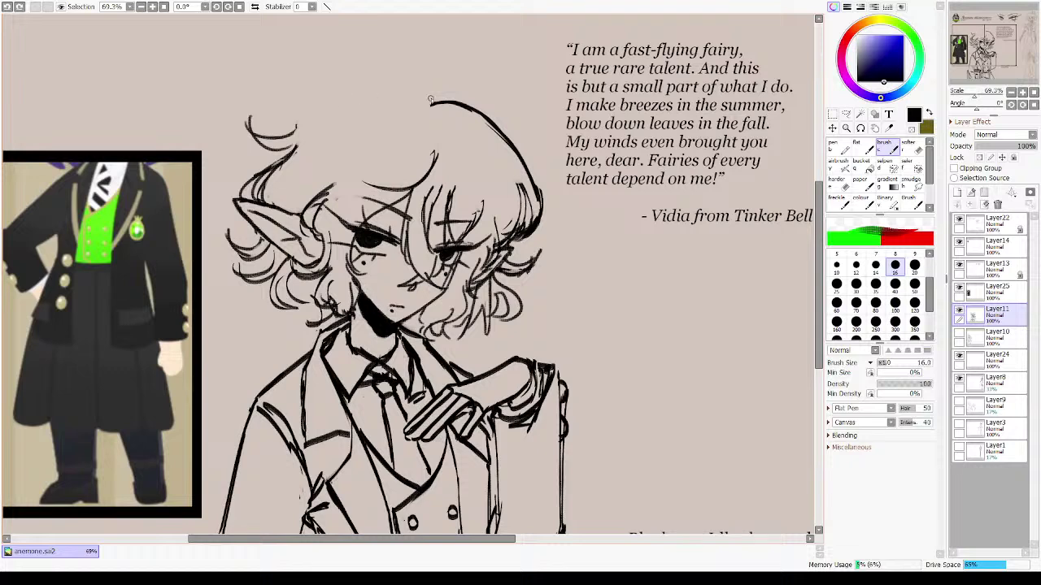
mouse_move(438, 102)
left_mouse_down()
mouse_move(361, 79)
mouse_move(336, 84)
left_mouse_up()
left_click_drag(286, 135, 393, 83)
key("ctrl+z")
mouse_move(279, 134)
left_mouse_down()
mouse_move(403, 88)
mouse_move(430, 102)
left_mouse_up()
key("h")
mouse_move(325, 101)
left_mouse_down()
mouse_move(429, 101)
mouse_move(425, 78)
mouse_move(497, 99)
left_mouse_up()
- Clean the rough edges of the crown outline with the transparent brush and thicken its slope on the side opposite the visible ear
key("minus")
left_click_drag(439, 79, 515, 112)
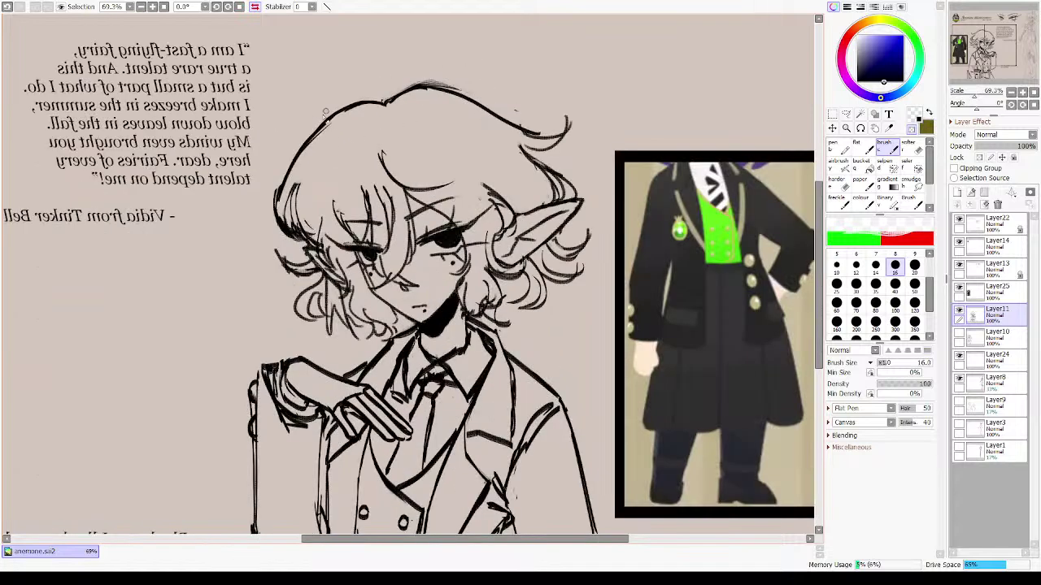
mouse_move(325, 122)
left_mouse_down()
mouse_move(294, 159)
mouse_move(363, 104)
mouse_move(384, 101)
mouse_move(333, 119)
mouse_move(288, 180)
left_mouse_up()
key("c")
mouse_move(328, 122)
left_mouse_down()
mouse_move(300, 155)
mouse_move(278, 194)
left_mouse_up()
key("h")
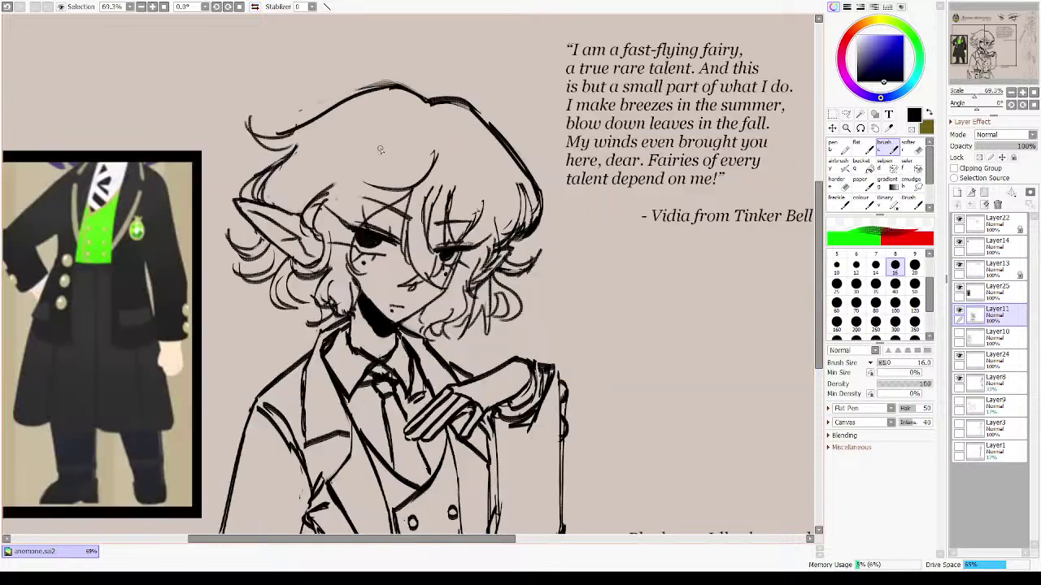
- Draw short hair strokes running inward from the dip in the crown to mark the parting
key("h")
key("c")
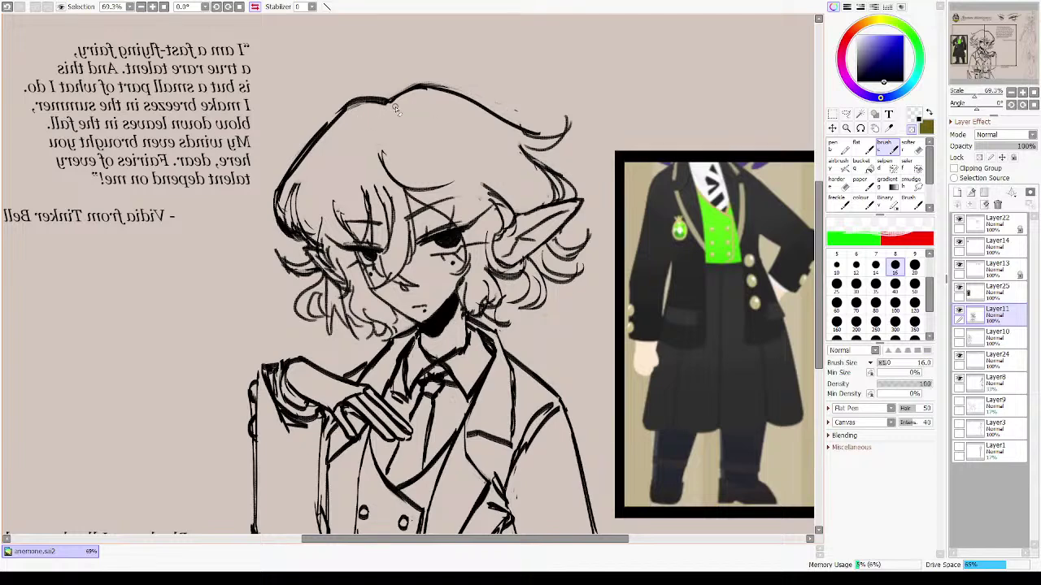
key("c")
left_click_drag(392, 108, 378, 126)
key("h")
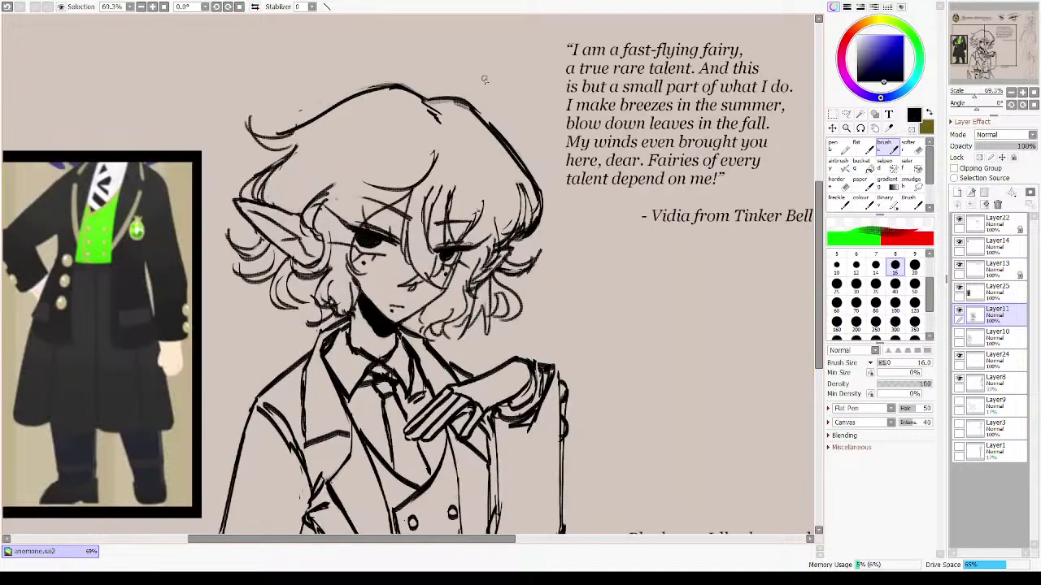
key("ctrl+z")
key("ctrl+z")
left_click_drag(422, 100, 440, 112)
key("h")
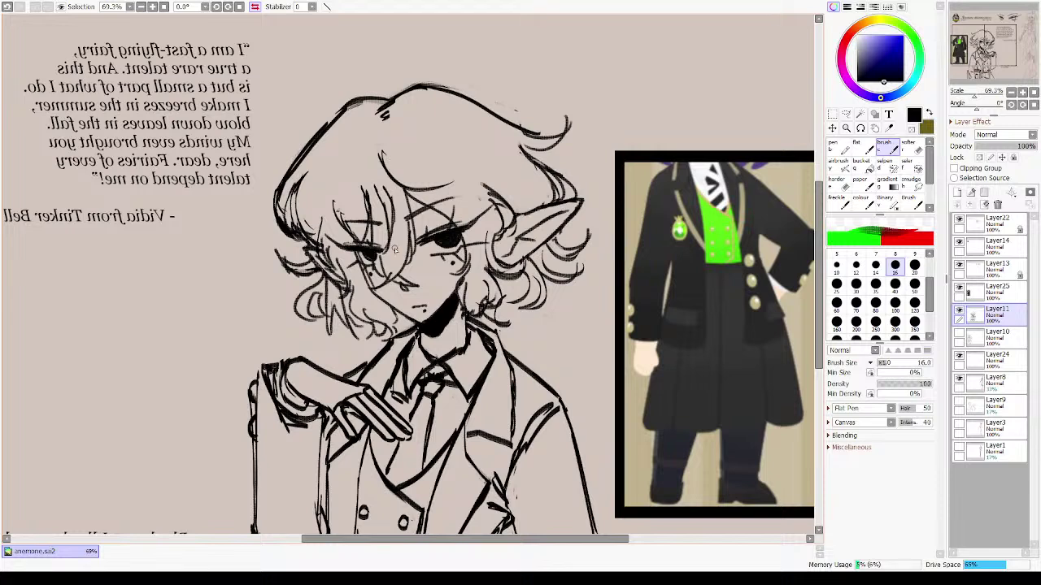
- Trim and redraw the outer hair contour down the side of the head opposite the visible ear
key("h")
mouse_move(556, 178)
left_mouse_down()
mouse_move(560, 152)
mouse_move(568, 191)
left_mouse_up()
key("minus")
mouse_move(543, 157)
left_mouse_down()
mouse_move(581, 218)
mouse_move(576, 233)
left_mouse_up()
key("minus")
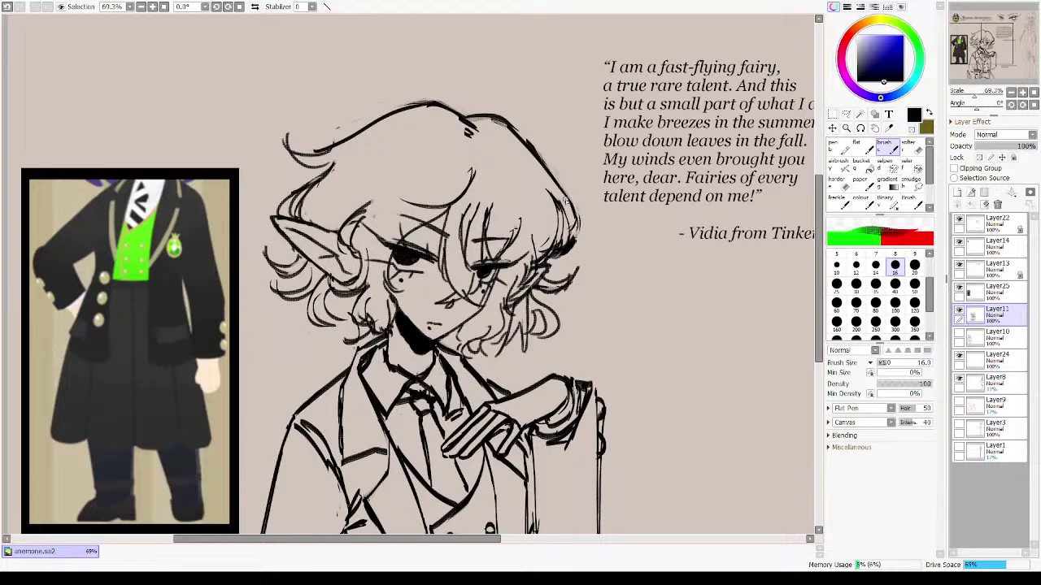
left_click_drag(561, 192, 576, 228)
key("h")
key("h")
- Touch up the coat collar line at the neck beneath the ear-side hair, alternating black and transparent brush strokes
scroll(436, 244, "down", 4)
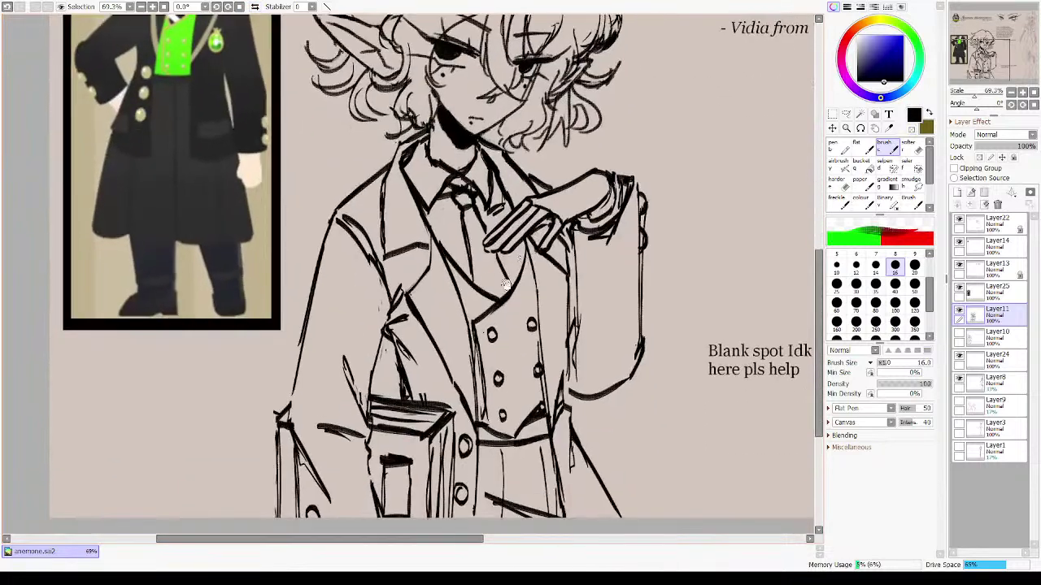
left_click_drag(409, 358, 413, 365)
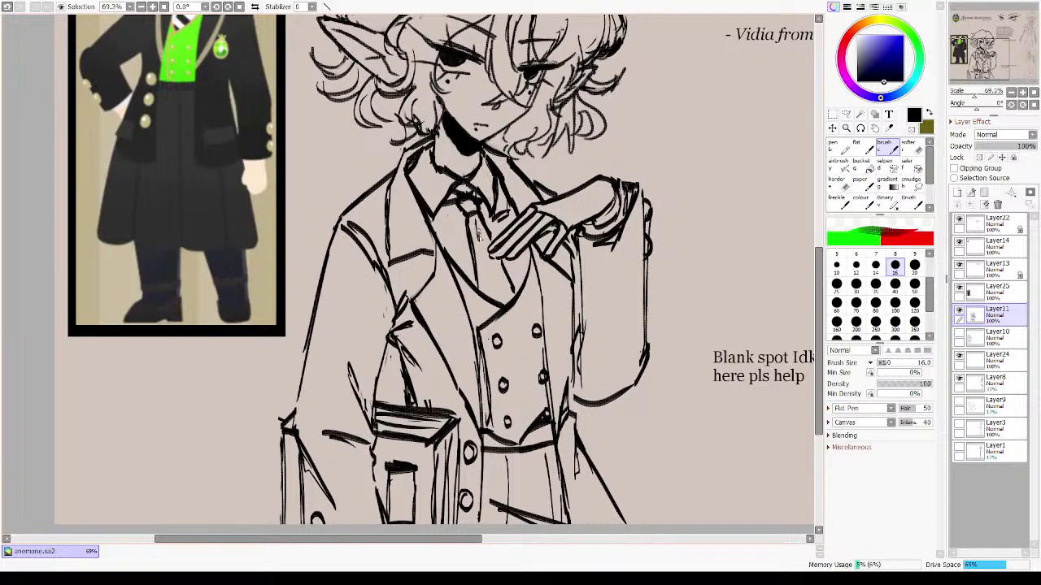
scroll(477, 224, "up", 4)
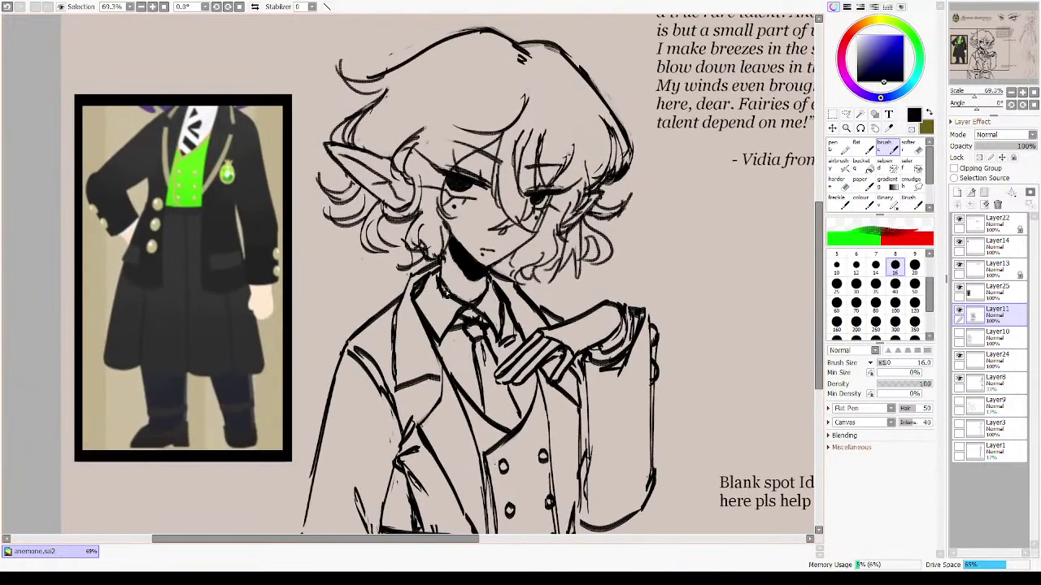
left_click_drag(445, 295, 428, 274)
key("minus")
key("x")
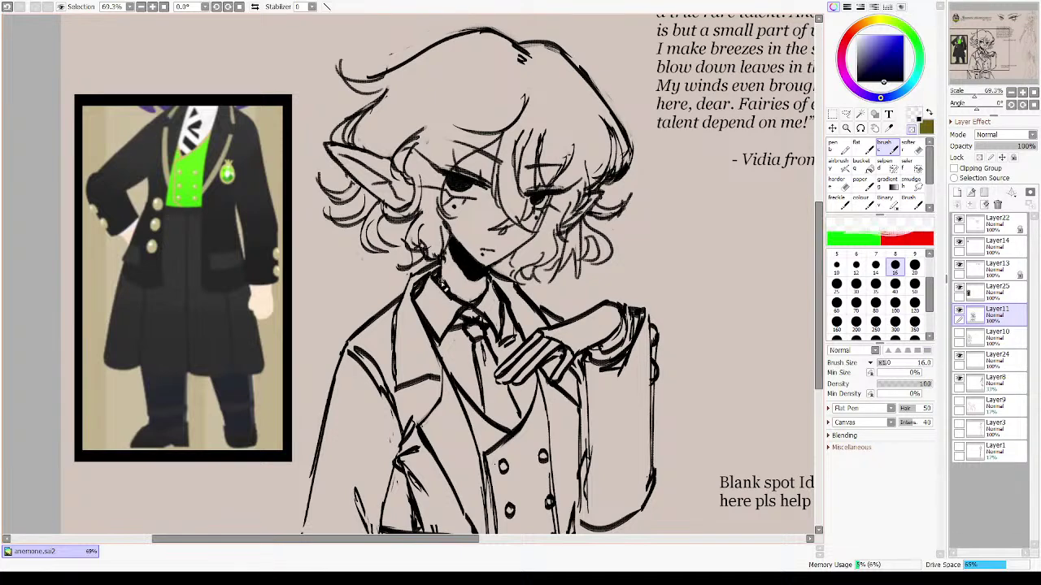
key("x")
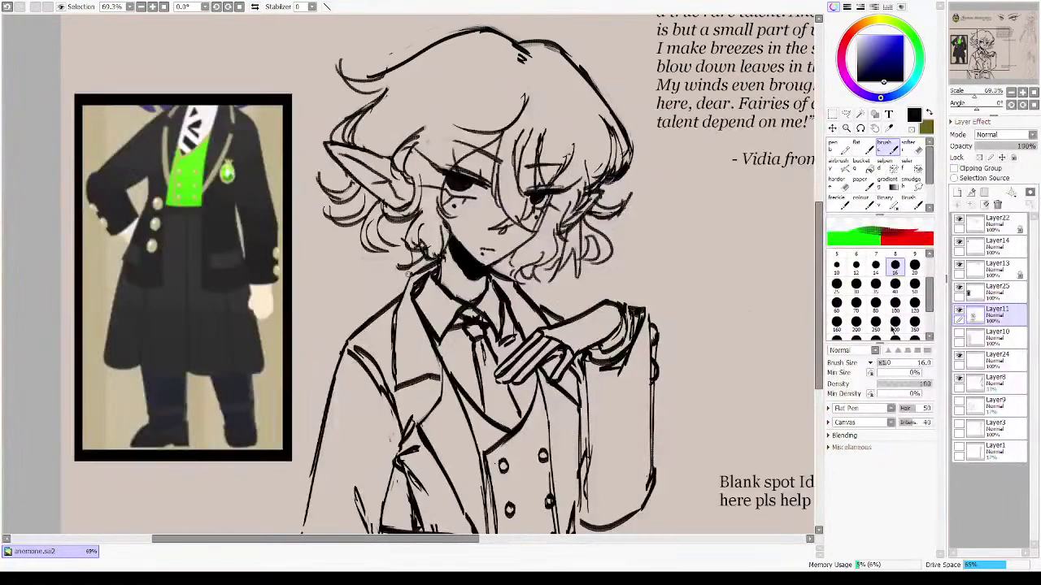
- Draw a curved fold line below the gloved hand reaching down to the corner of the coat lapel
left_click_drag(545, 340, 588, 264)
left_click_drag(482, 170, 640, 371)
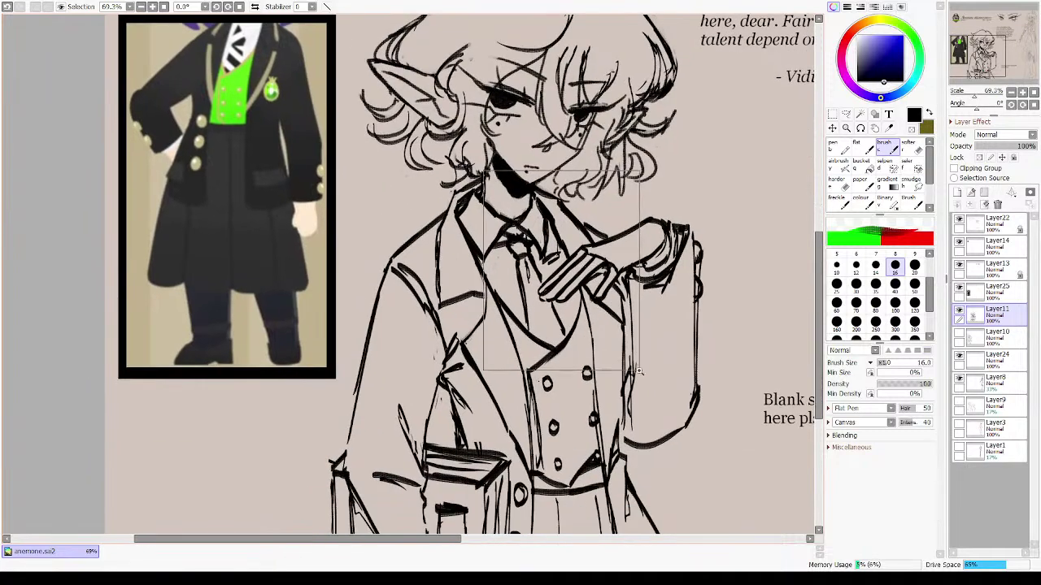
mouse_move(561, 329)
left_mouse_down()
mouse_move(598, 325)
mouse_move(620, 388)
left_mouse_up()
key("ctrl+z")
mouse_move(594, 325)
left_mouse_down()
mouse_move(625, 391)
mouse_move(613, 333)
mouse_move(624, 399)
left_mouse_up()
key("ctrl+z")
left_click_drag(621, 371, 623, 389)
key("ctrl+z")
key("ctrl+z")
mouse_move(600, 327)
left_mouse_down()
mouse_move(627, 389)
mouse_move(615, 411)
mouse_move(622, 347)
mouse_move(624, 383)
mouse_move(604, 347)
mouse_move(622, 394)
mouse_move(590, 335)
mouse_move(566, 360)
mouse_move(571, 340)
mouse_move(579, 361)
mouse_move(589, 350)
mouse_move(574, 366)
mouse_move(572, 351)
mouse_move(594, 342)
mouse_move(617, 357)
mouse_move(610, 350)
mouse_move(623, 402)
left_mouse_up()
- Rework the small curved coat fold lines just below the gloved hand beside the lapel
key("minus")
key("e")
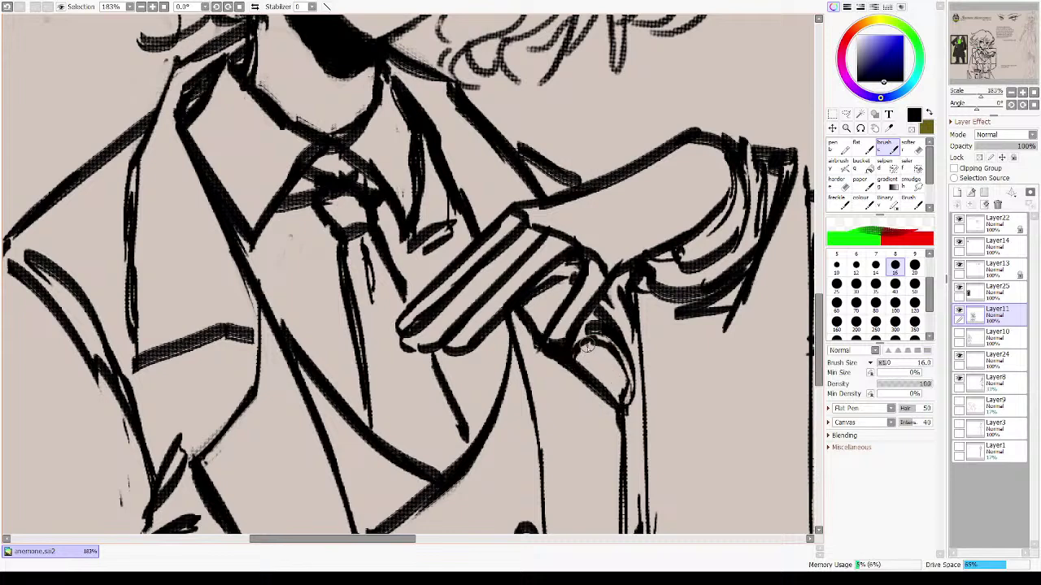
key("ctrl+z")
mouse_move(589, 346)
left_mouse_down()
mouse_move(606, 356)
mouse_move(579, 371)
mouse_move(608, 359)
mouse_move(618, 403)
mouse_move(624, 387)
mouse_move(589, 328)
left_mouse_up()
left_click(1022, 92)
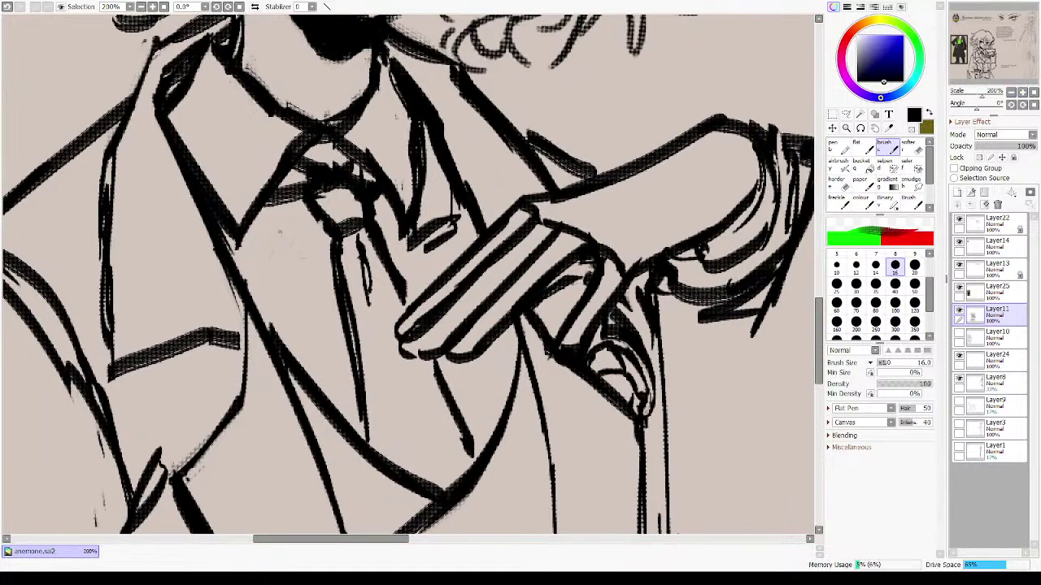
left_click(1033, 93)
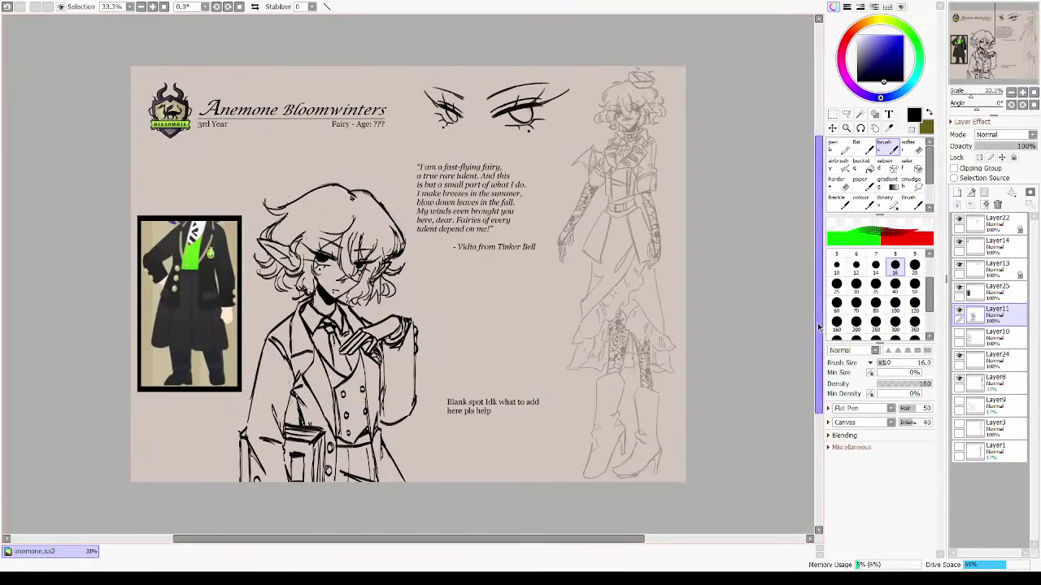
- Make Layer24 active for drawing over the faint full-body costume sketch
left_click(1002, 382)
left_click(1004, 362)
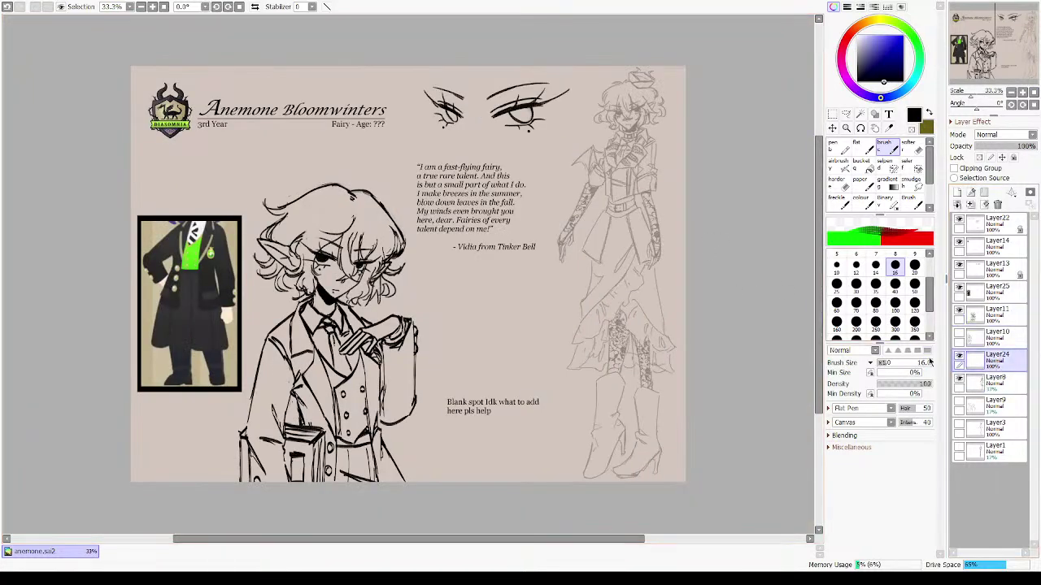
left_click_drag(545, 134, 685, 401)
left_click_drag(658, 318, 661, 235)
left_click_drag(460, 139, 616, 242)
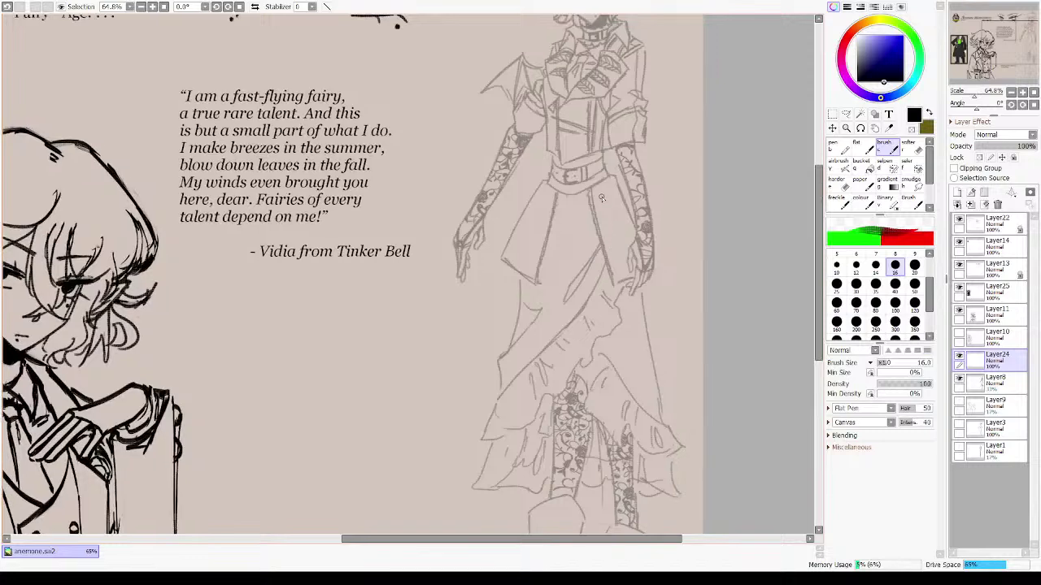
left_click_drag(593, 196, 653, 543)
key("ctrl+z")
left_click_drag(638, 339, 621, 225)
key("ctrl+z")
left_click_drag(577, 79, 611, 388)
key("ctrl+z")
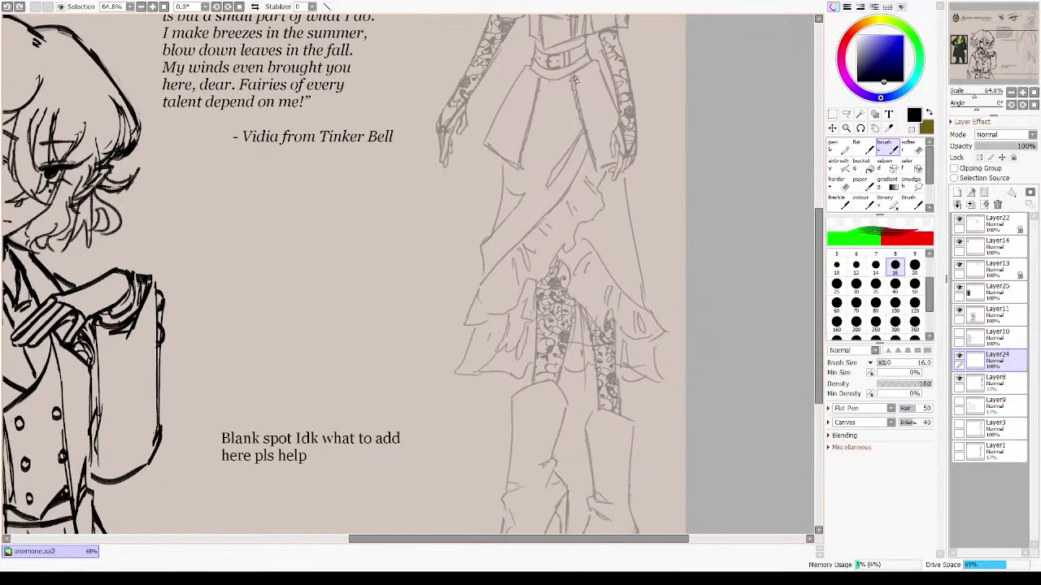
key("ctrl+y")
key("ctrl+z")
left_click_drag(572, 79, 640, 512)
key("ctrl+z")
- Draw a long skirt panel edge from the belt down to the ankle, thicken its lower half and add a hem stroke
left_click_drag(570, 72, 639, 465)
left_click_drag(593, 273, 653, 499)
left_click_drag(652, 472, 639, 413)
mouse_move(640, 433)
left_mouse_down()
mouse_move(670, 433)
mouse_move(648, 453)
left_mouse_up()
key("ctrl+z")
key("ctrl+z")
key("e")
left_click_drag(613, 345, 643, 457)
key("c")
mouse_move(598, 286)
left_mouse_down()
mouse_move(610, 444)
mouse_move(614, 370)
mouse_move(606, 464)
mouse_move(603, 444)
left_mouse_up()
key("ctrl+z")
key("ctrl+z")
mouse_move(606, 348)
left_mouse_down()
mouse_move(590, 470)
mouse_move(662, 418)
left_mouse_up()
- Mirror the view and mark the start of the skirt panel's outer edge with a short thick stroke at the hip
key("h")
left_click_drag(446, 288, 655, 343)
left_click_drag(484, 118, 538, 170)
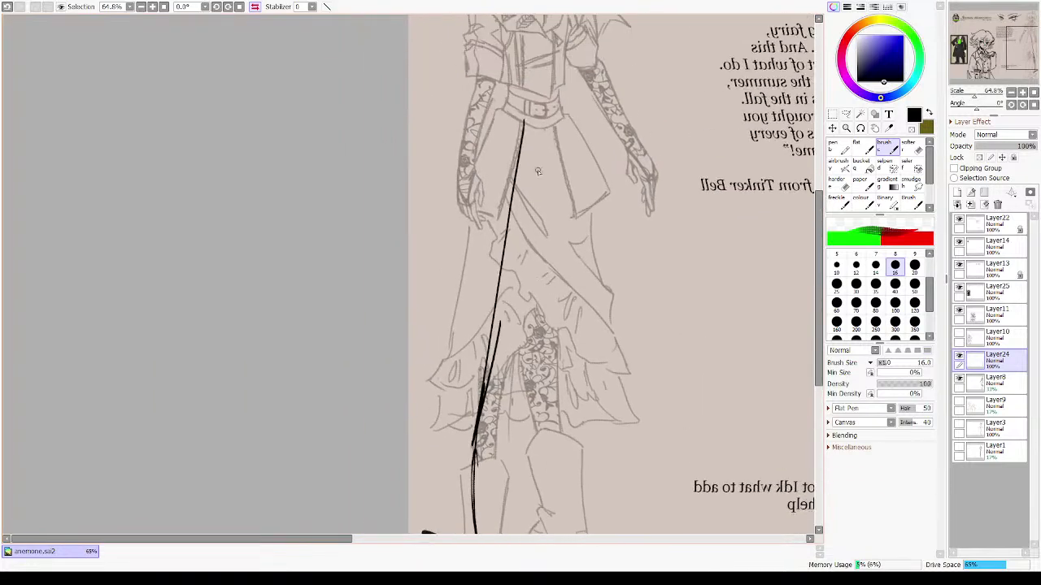
mouse_move(495, 117)
left_mouse_down()
mouse_move(452, 269)
mouse_move(427, 424)
left_mouse_up()
key("ctrl+z")
key("ctrl+z")
key("ctrl+z")
left_click_drag(491, 117, 411, 441)
key("ctrl+z")
left_click_drag(496, 114, 423, 414)
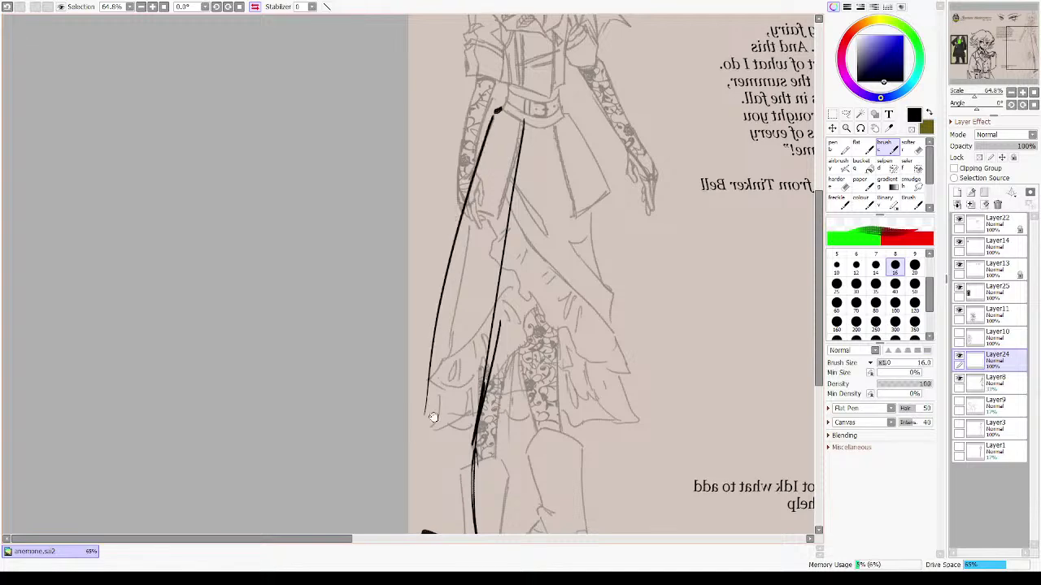
scroll(456, 244, "down", 3)
key("ctrl+z")
- Rotate the view and draw the panel's long outer edge from the hip mark down past the hand
key("End")
key("End")
key("End")
left_click_drag(501, 166, 426, 278)
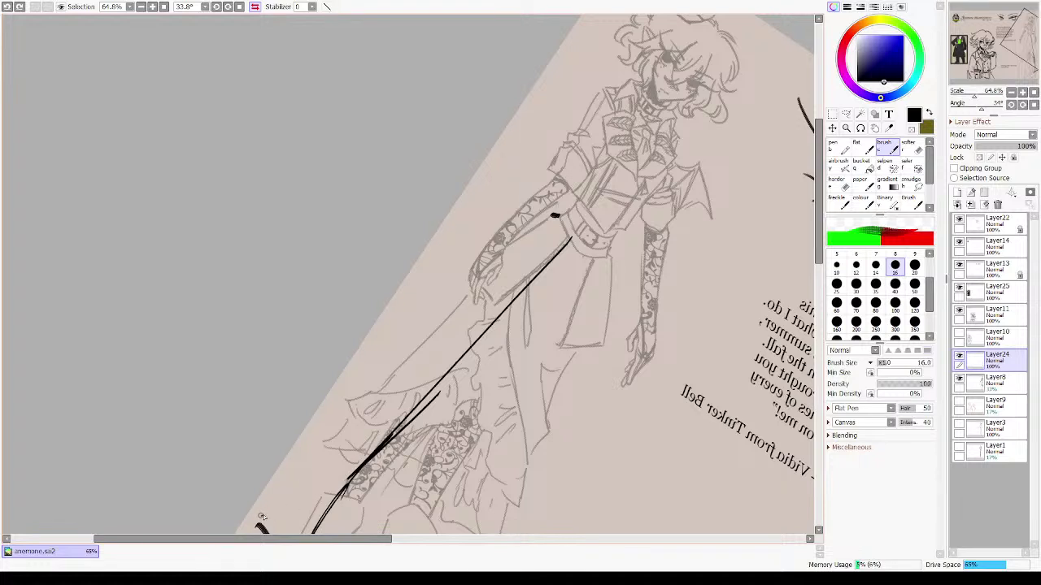
left_click_drag(260, 517, 444, 345)
key("ctrl+z")
left_click_drag(555, 215, 406, 335)
key("ctrl+z")
left_click_drag(553, 215, 359, 386)
left_click_drag(448, 295, 312, 430)
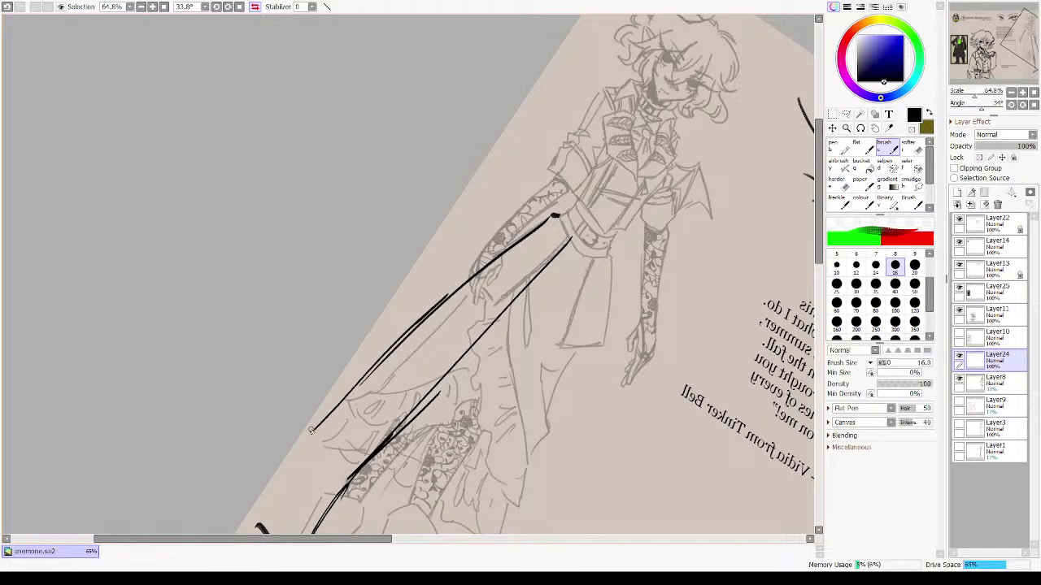
key("ctrl+z")
- Reinforce the panel's outer edge with overlapping strokes and extend it down to the hem
mouse_move(527, 239)
left_mouse_down()
mouse_move(332, 417)
mouse_move(424, 329)
mouse_move(383, 352)
left_mouse_up()
mouse_move(422, 306)
left_mouse_down()
mouse_move(291, 457)
mouse_move(298, 463)
left_mouse_up()
left_click_drag(393, 341, 295, 456)
key("ctrl+z")
key("ctrl+z")
left_click_drag(426, 301, 303, 447)
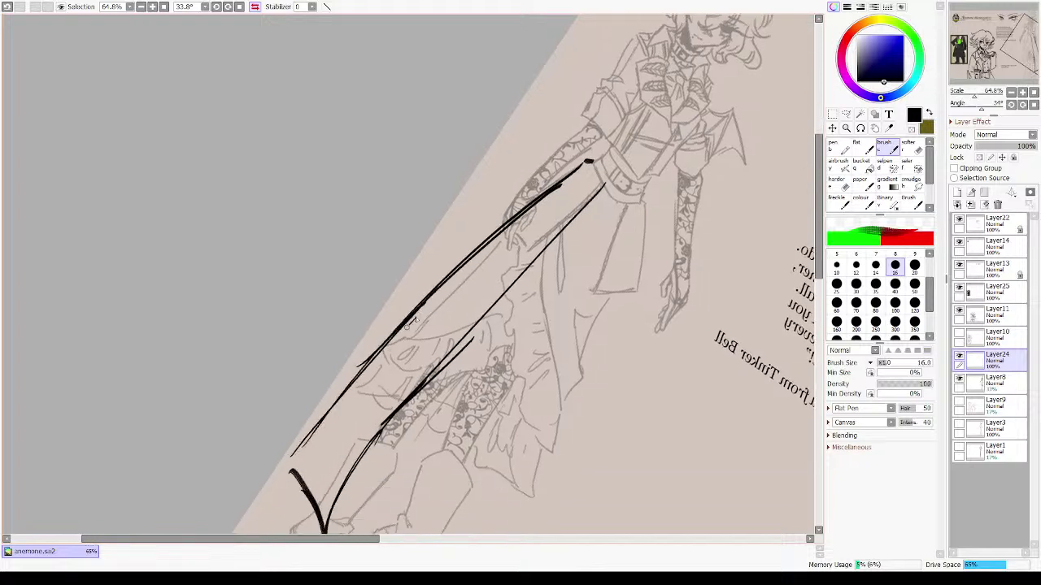
key("minus")
mouse_move(410, 323)
left_mouse_down()
mouse_move(294, 461)
mouse_move(358, 367)
left_mouse_up()
key("minus")
left_click_drag(413, 319, 293, 469)
- Clean up the short curved hem with transparent strokes and close the corner where it meets the outer edge
mouse_move(312, 433)
left_mouse_down()
mouse_move(284, 474)
mouse_move(306, 488)
mouse_move(311, 422)
mouse_move(323, 447)
left_mouse_up()
key("minus")
key("ctrl+z")
left_click_drag(298, 399, 325, 459)
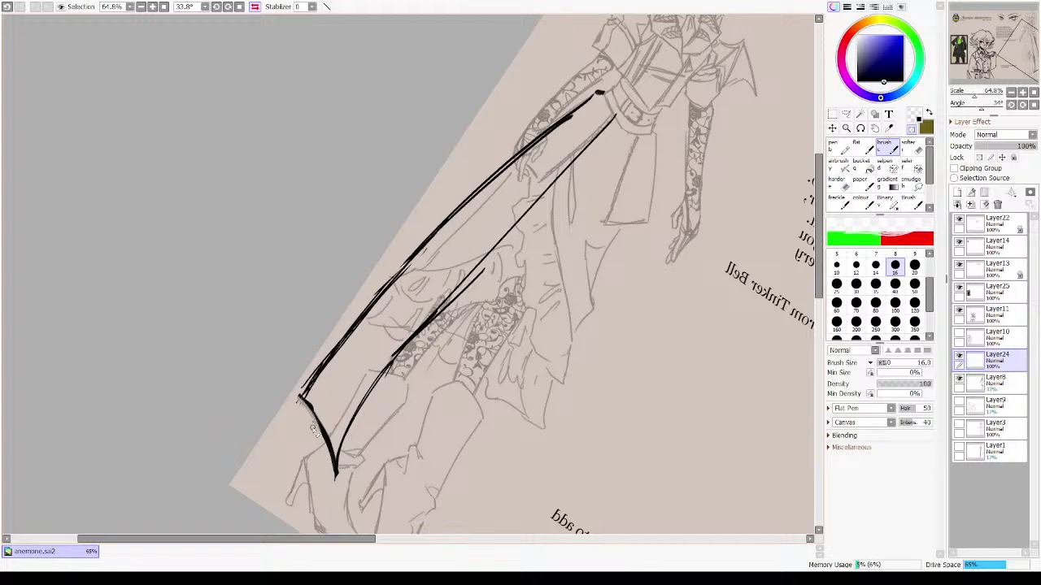
key("minus")
mouse_move(299, 398)
left_mouse_down()
mouse_move(319, 433)
mouse_move(316, 374)
left_mouse_up()
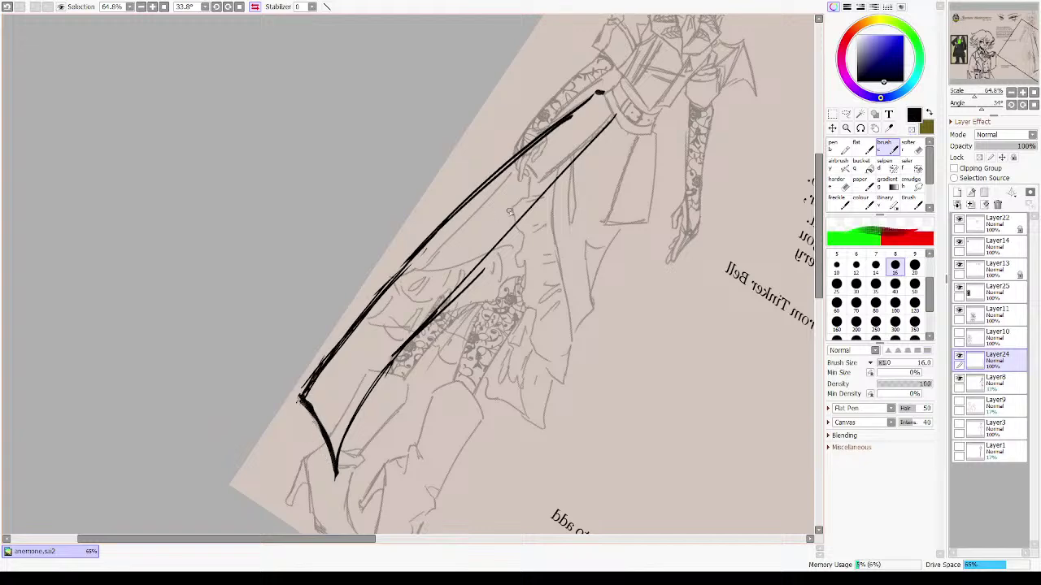
- Unmirror the view and draw the opposite panel's inner edge from the belt, curving down beside the front boot
key("h")
key("End")
key("End")
key("End")
key("End")
key("End")
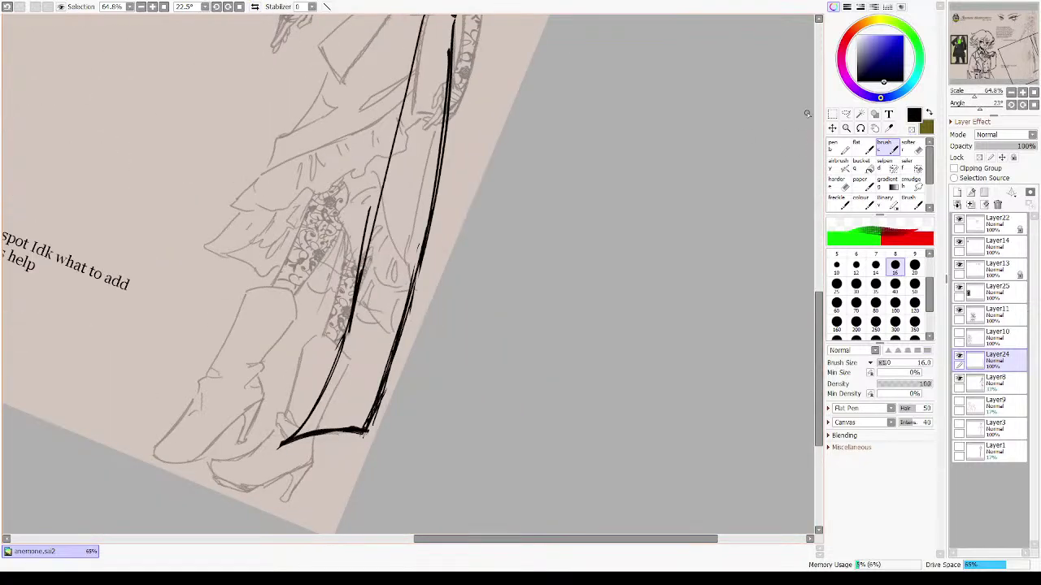
left_click_drag(406, 158, 551, 233)
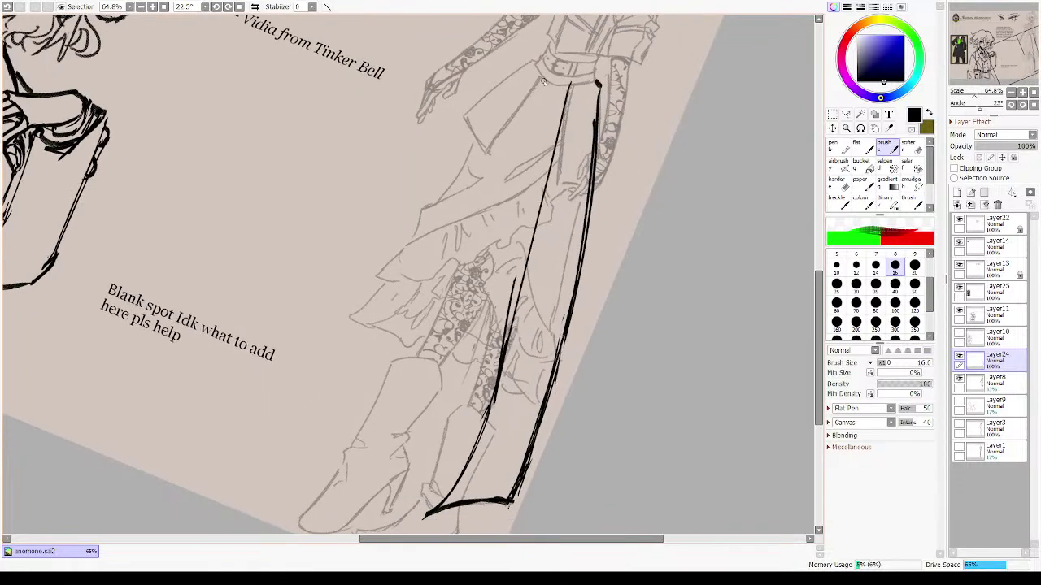
left_click_drag(544, 81, 329, 435)
key("ctrl+z")
left_click_drag(548, 76, 255, 506)
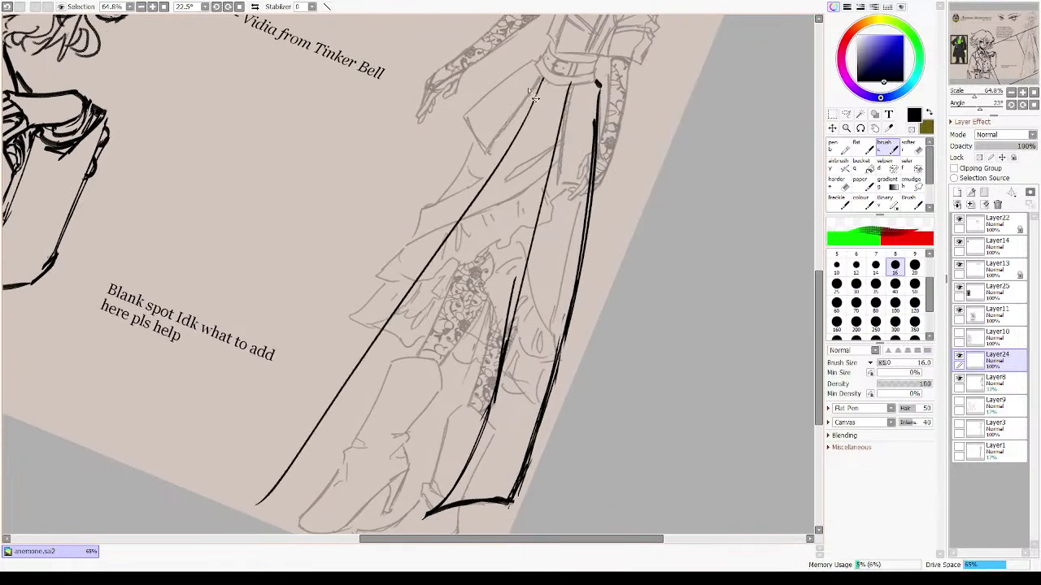
key("ctrl+z")
left_click_drag(543, 77, 312, 447)
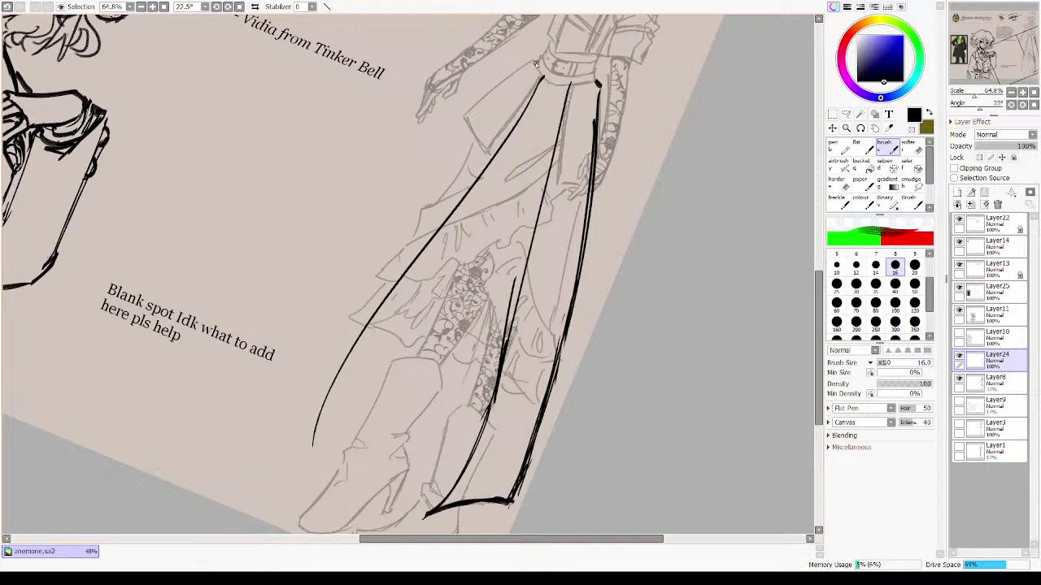
- Mark the opposite panel's starting point at the hip and try out flaring strokes for its outer edge
mouse_move(535, 64)
left_mouse_down()
mouse_move(330, 276)
mouse_move(524, 78)
mouse_move(322, 334)
mouse_move(524, 81)
mouse_move(300, 326)
left_mouse_up()
key("ctrl+z")
key("ctrl+z")
key("ctrl+z")
left_click_drag(530, 65, 317, 311)
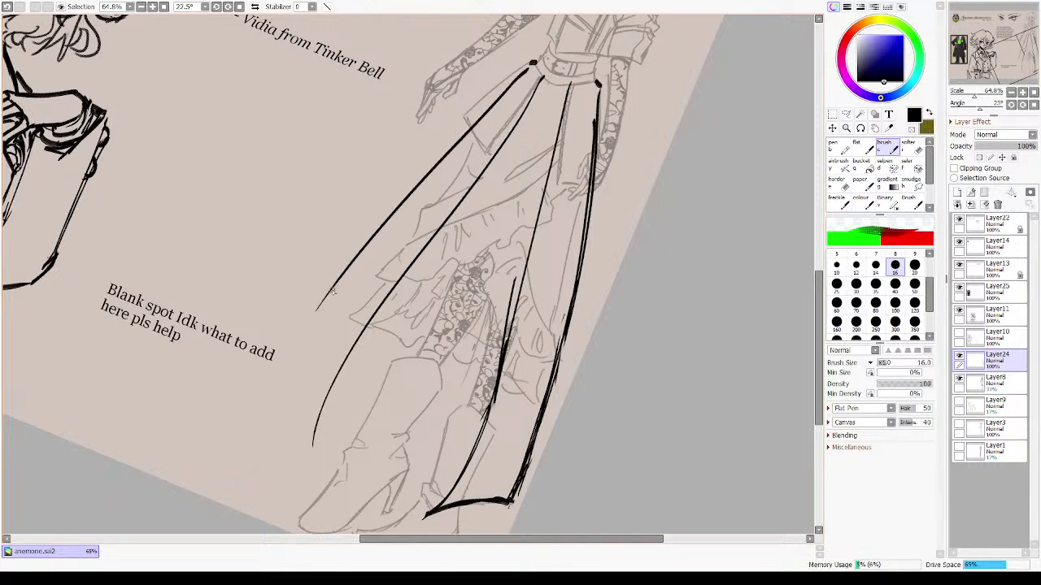
left_click_drag(442, 164, 286, 341)
key("ctrl+z")
left_click_drag(519, 80, 421, 183)
key("ctrl+z")
key("ctrl+z")
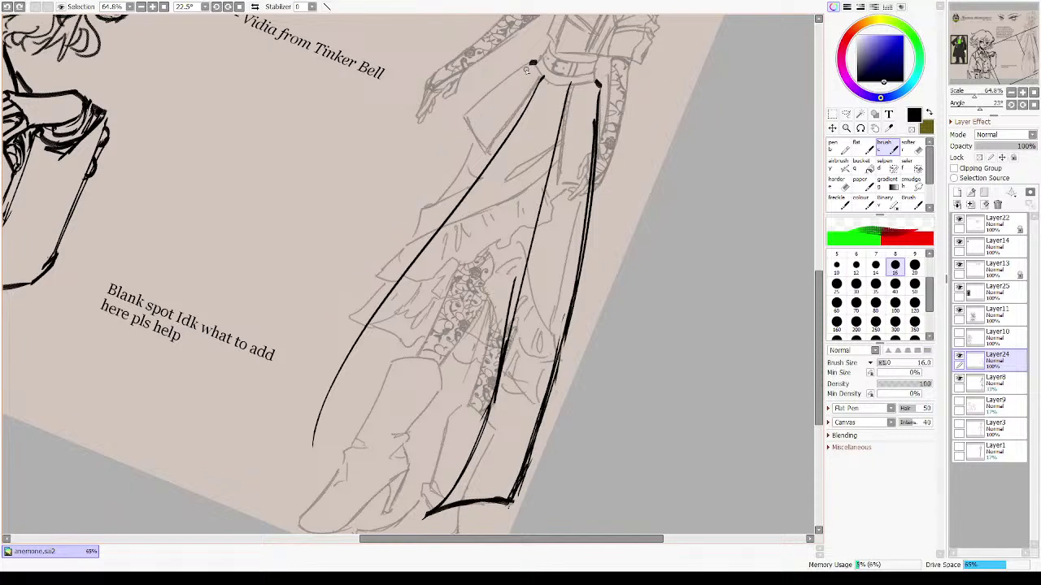
- Draw the opposite panel's flared outer edge from the hip and round its hem back towards the inner edge
mouse_move(530, 65)
left_mouse_down()
mouse_move(304, 304)
mouse_move(283, 370)
mouse_move(286, 437)
left_mouse_up()
key("ctrl+z")
mouse_move(303, 304)
left_mouse_down()
mouse_move(316, 457)
mouse_move(287, 423)
mouse_move(314, 461)
left_mouse_up()
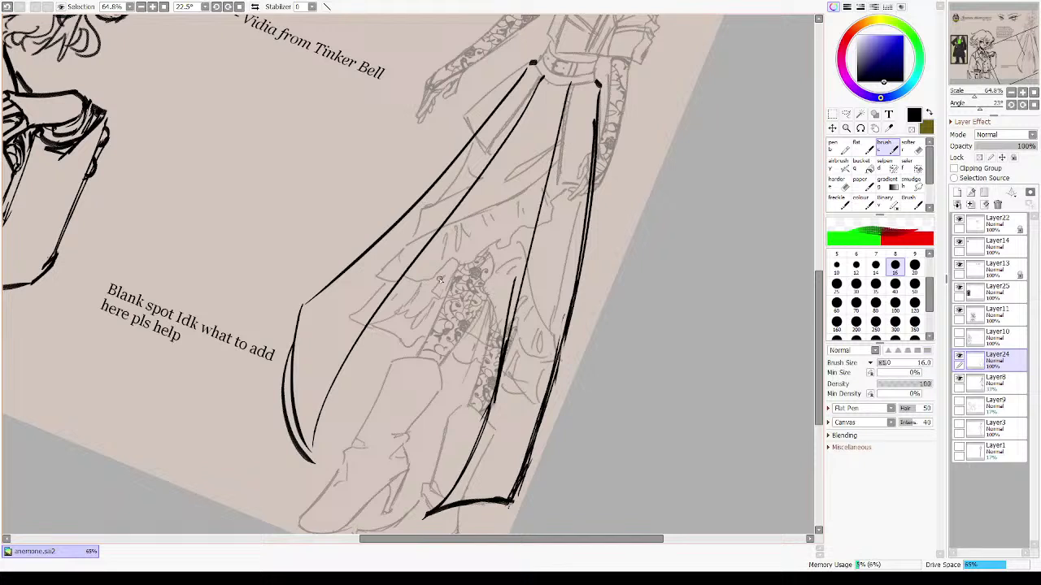
- Draw a thick knee-level hem between the two panels and erase its middle where it crosses the front boot
left_click_drag(348, 384, 442, 382)
key("ctrl+z")
key("ctrl+z")
left_click_drag(359, 345, 477, 406)
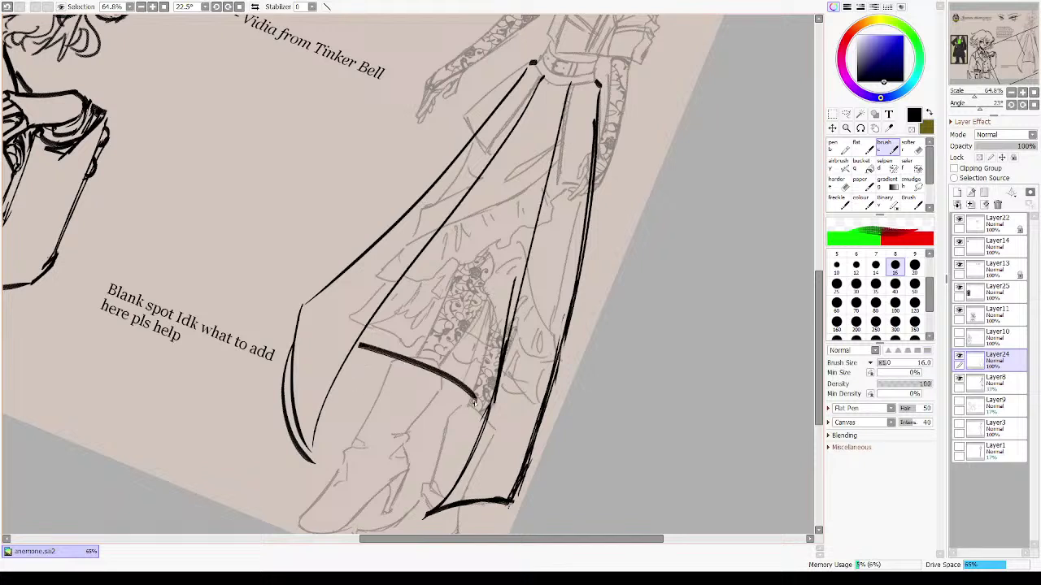
key("ctrl+z")
left_click_drag(362, 364, 466, 409)
key("e")
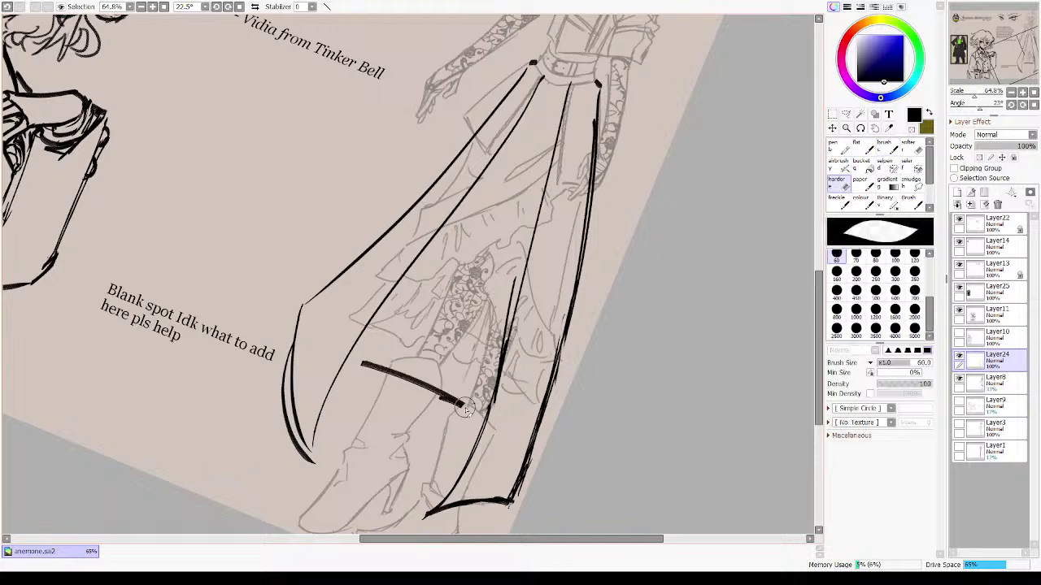
mouse_move(420, 379)
left_mouse_down()
mouse_move(403, 379)
mouse_move(425, 394)
left_mouse_up()
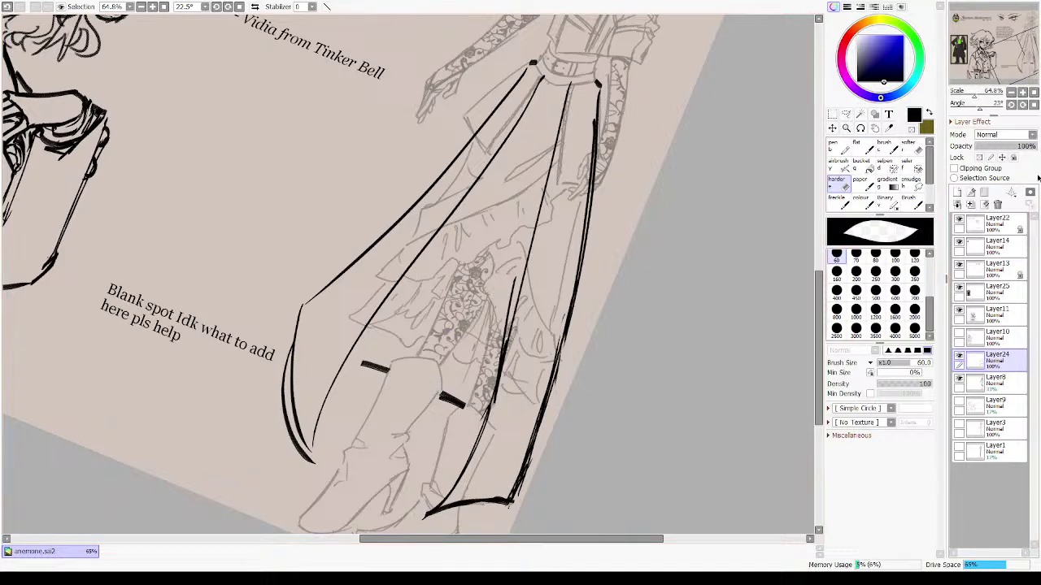
- Extend the knee-level hem beside the front boot to meet the flared panel's inner edge
left_click(1033, 94)
scroll(667, 414, "up", 5)
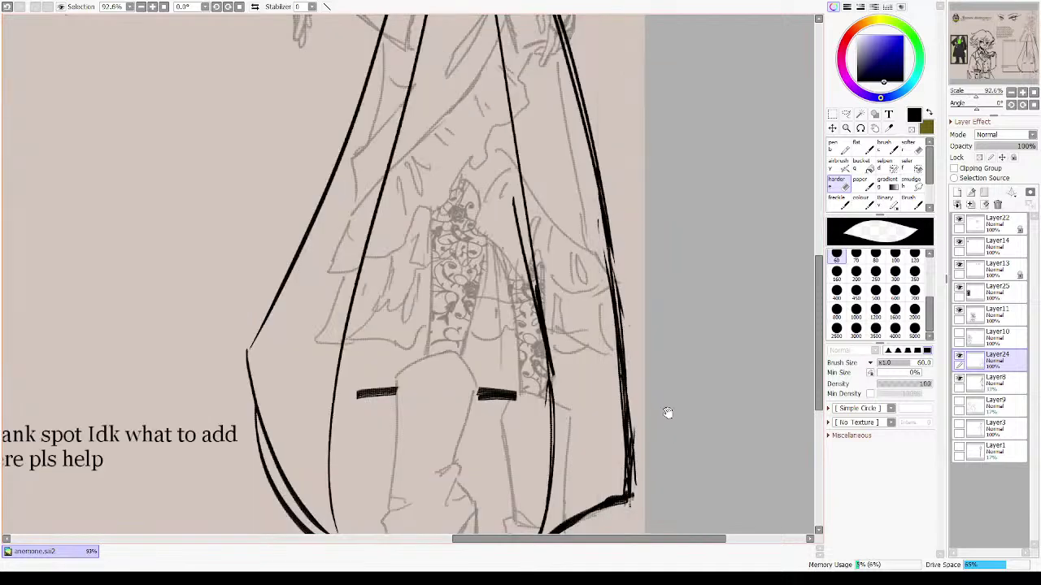
key("b")
left_click_drag(334, 406, 365, 390)
key("ctrl+z")
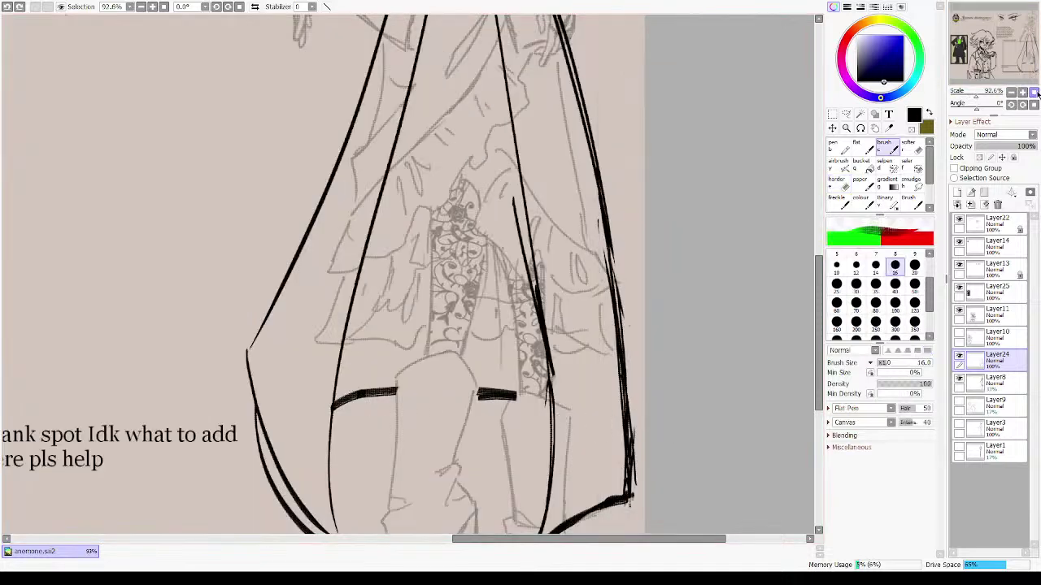
- Erase the old skirt and ruffle lines on Layer8 that fall under or outside the new side panels
left_click(1035, 92)
left_click(1021, 386)
key("e")
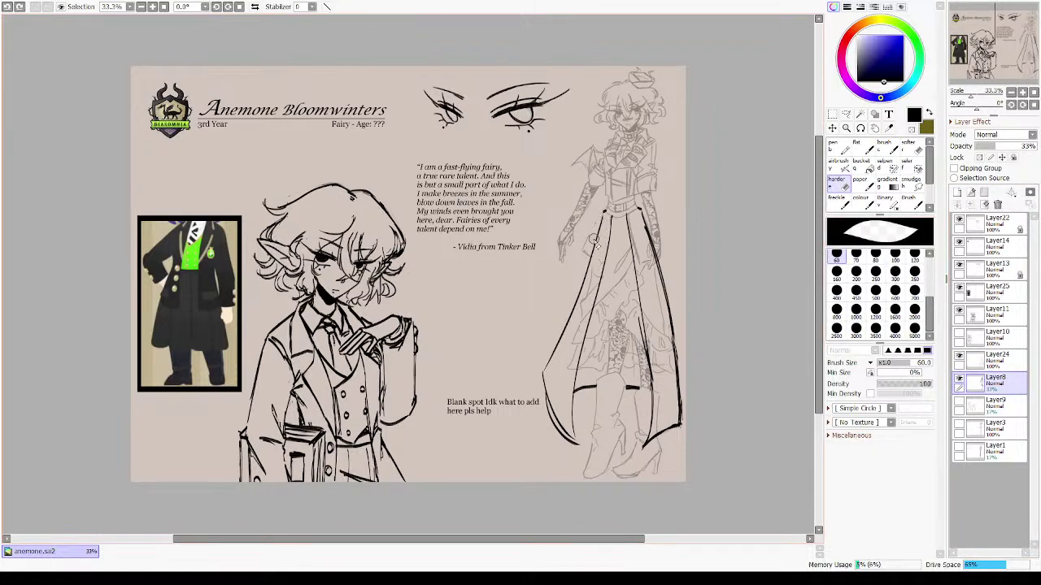
mouse_move(594, 239)
left_mouse_down()
mouse_move(596, 227)
mouse_move(568, 386)
left_mouse_up()
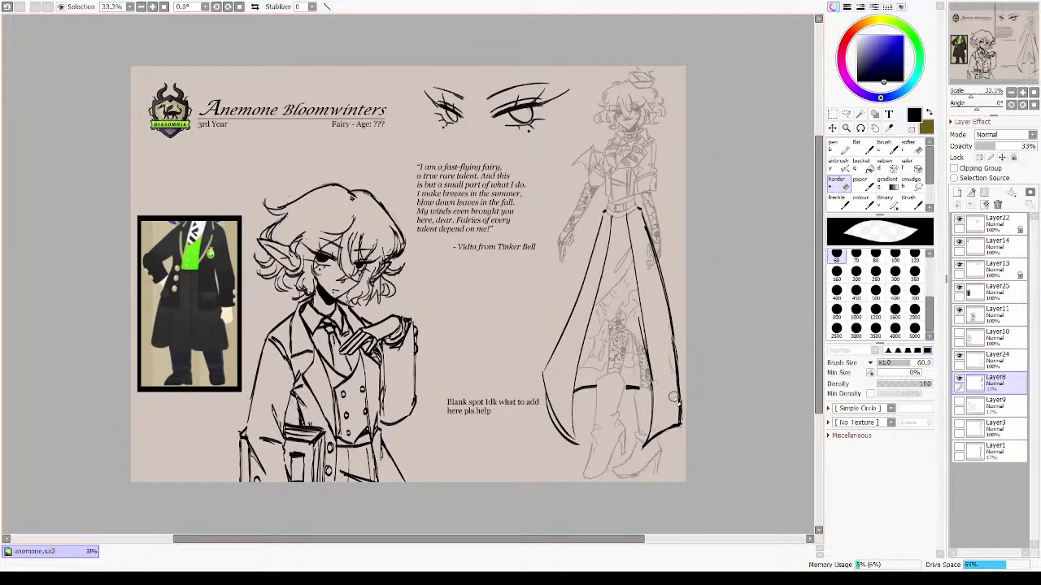
left_click_drag(680, 347, 606, 167)
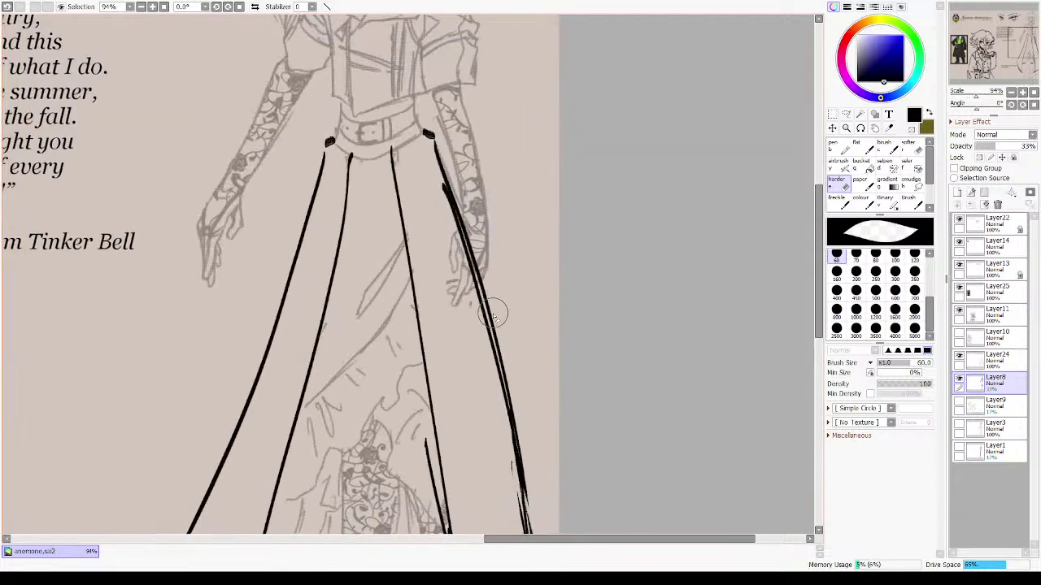
- On Layer24, erase the part of the panel's outer edge that crosses the figure's hand
left_click(995, 358)
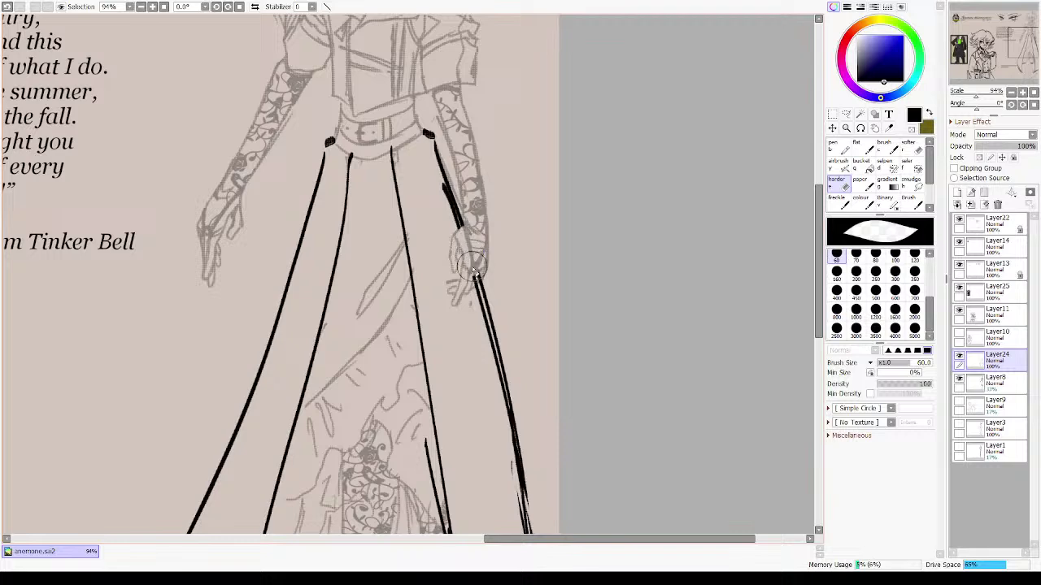
left_click_drag(466, 280, 472, 282)
left_click(1035, 93)
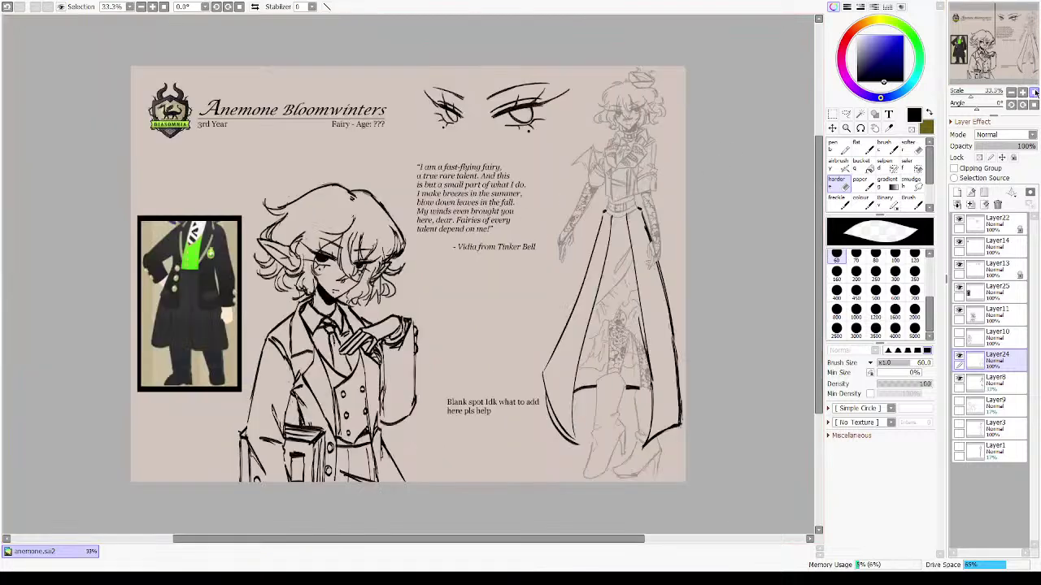
- Raise Layer8's opacity to 100% and make Layer24 active with the brush ready at the lower skirt
left_click(1014, 386)
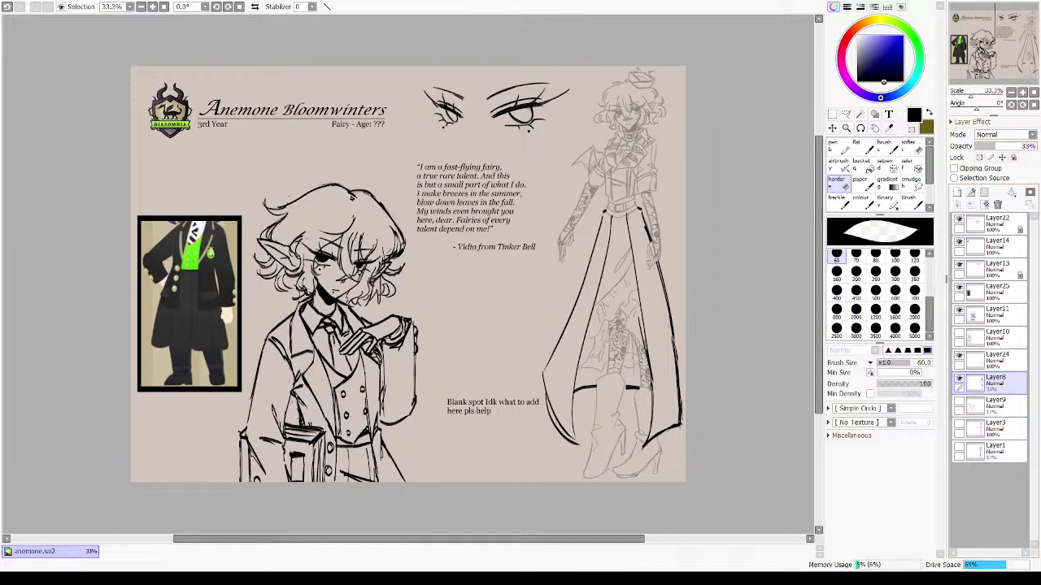
left_click_drag(1004, 147, 1036, 147)
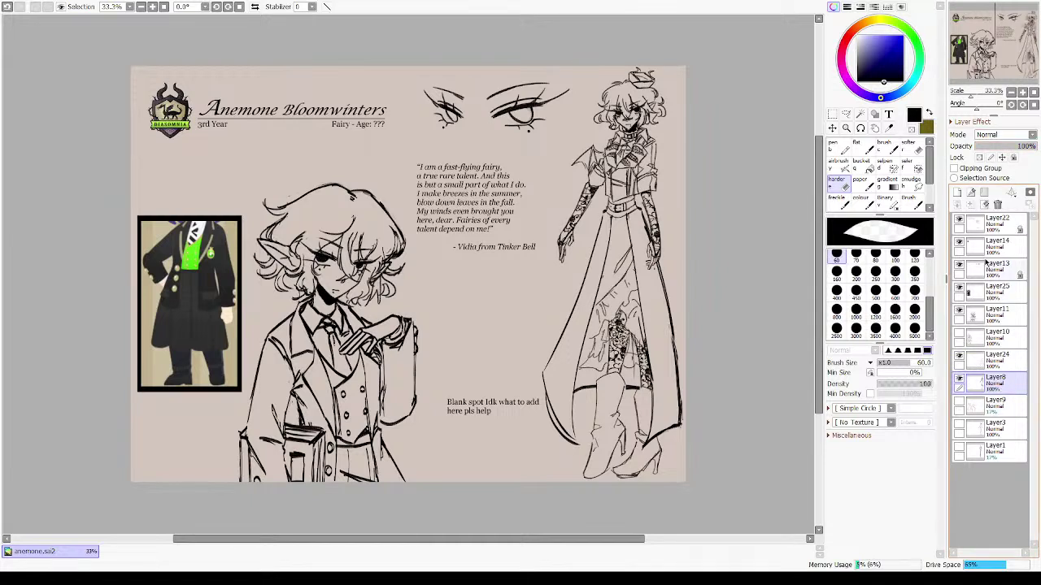
left_click(994, 359)
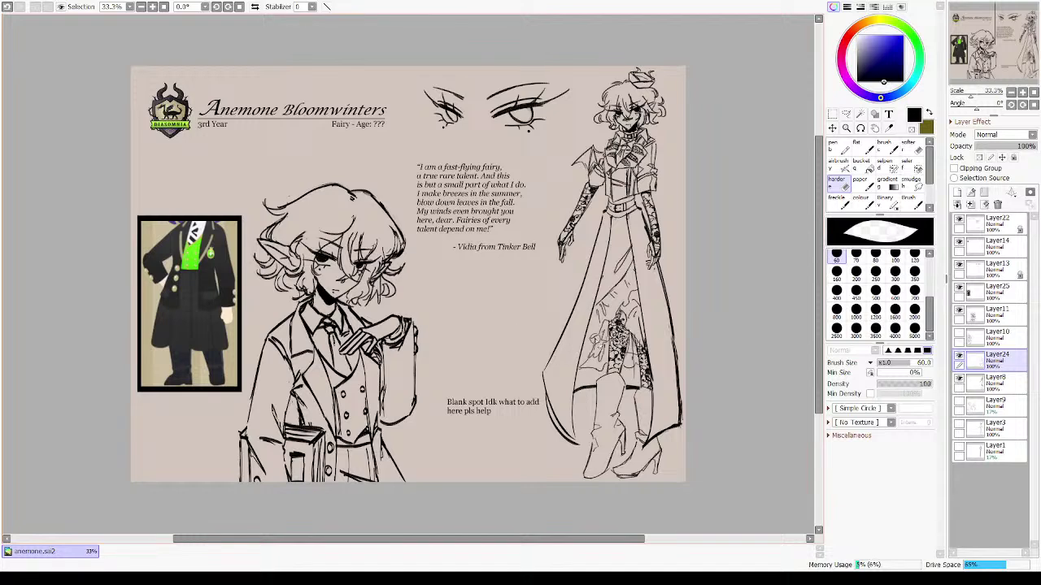
left_click_drag(480, 259, 639, 512)
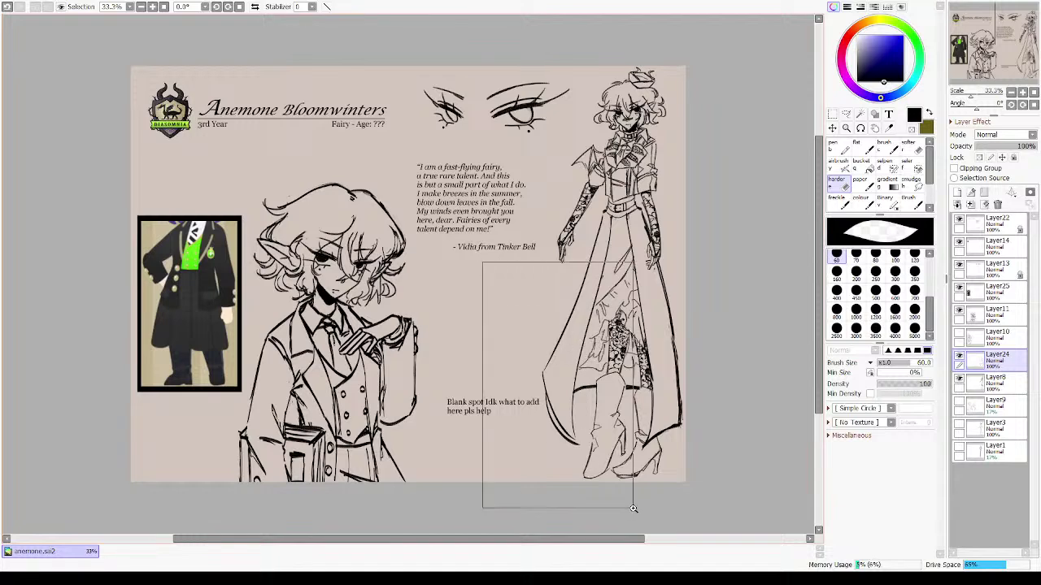
key("b")
scroll(388, 187, "up", 3)
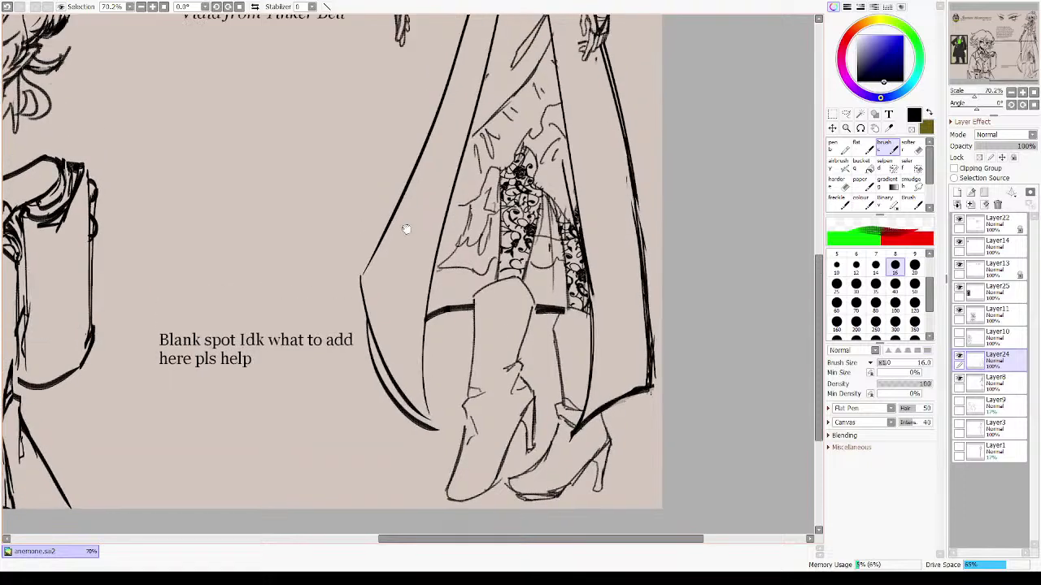
- On Layer24, erase the angular outer edge of the front skirt panel and redraw it as a rounded curve down to the hem
key("e")
mouse_move(382, 242)
left_mouse_down()
mouse_move(367, 284)
mouse_move(372, 376)
left_mouse_up()
key("c")
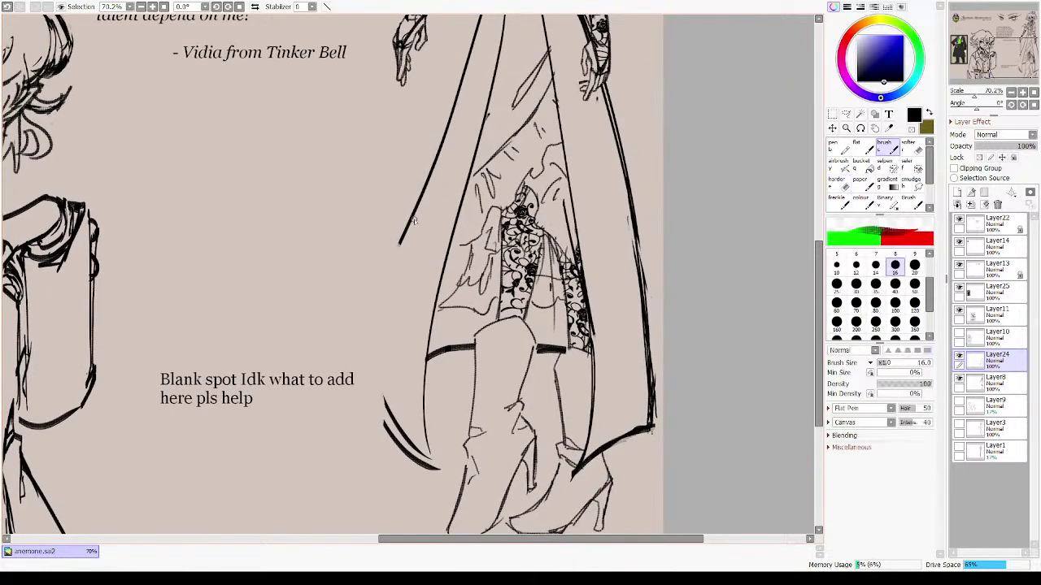
mouse_move(414, 217)
left_mouse_down()
mouse_move(374, 385)
mouse_move(376, 375)
left_mouse_up()
key("ctrl+z")
key("ctrl+z")
left_click_drag(404, 238, 383, 396)
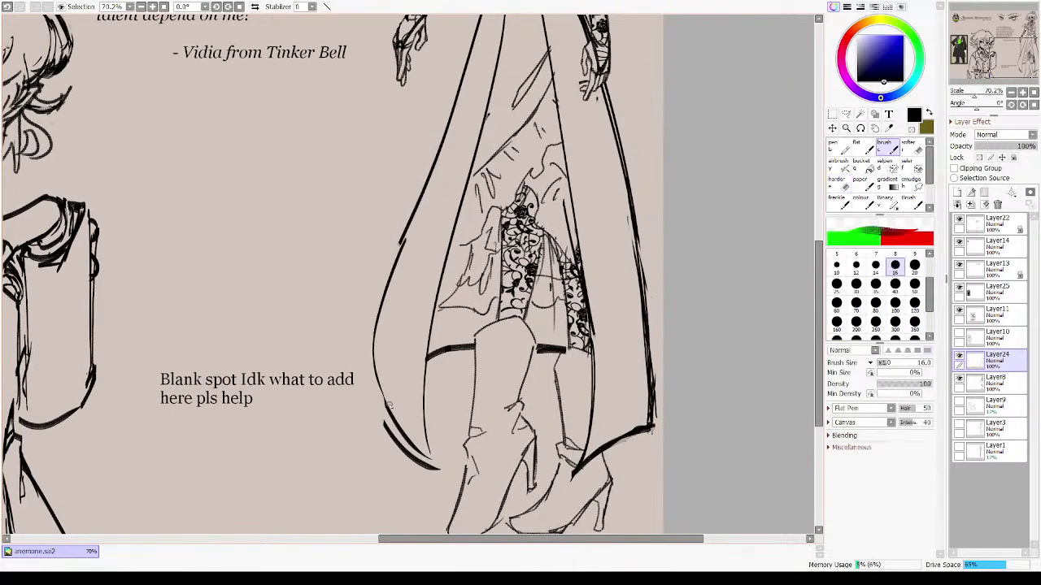
left_click_drag(379, 323, 408, 437)
- With the canvas flipped, erase the opposite skirt panel's lower outer corner and redraw its outer edge flaring outward
key("h")
key("e")
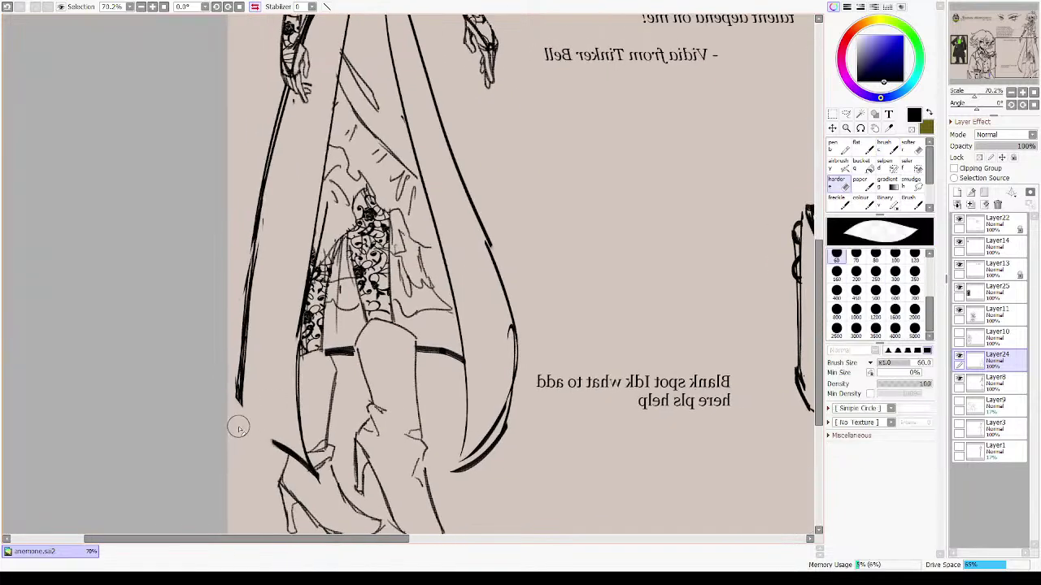
left_click_drag(243, 351, 255, 270)
key("c")
left_click_drag(264, 194, 228, 307)
left_click_drag(265, 224, 234, 399)
key("ctrl+z")
key("ctrl+z")
left_click_drag(269, 179, 234, 378)
key("ctrl+z")
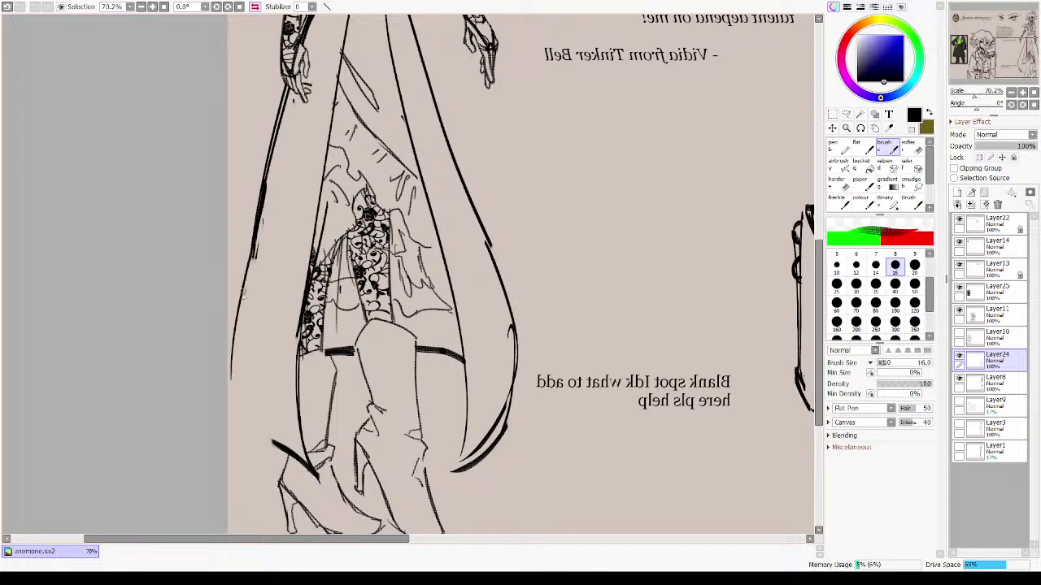
- Curve that panel's lower edge inward to its hem tip above the back boot and restore the canvas orientation
mouse_move(246, 288)
left_mouse_down()
mouse_move(228, 389)
mouse_move(230, 357)
mouse_move(289, 447)
left_mouse_up()
mouse_move(232, 376)
left_mouse_down()
mouse_move(296, 447)
mouse_move(274, 444)
mouse_move(294, 455)
left_mouse_up()
key("ctrl+z")
key("ctrl+z")
key("h")
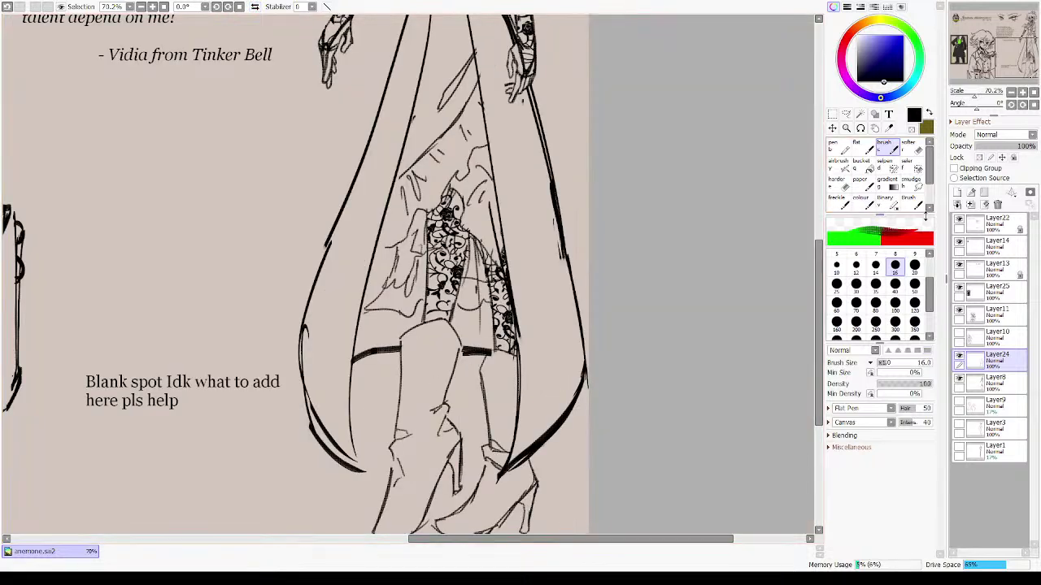
key("Home")
left_click_drag(232, 290, 443, 538)
left_click_drag(396, 304, 407, 451)
left_click_drag(515, 287, 502, 282)
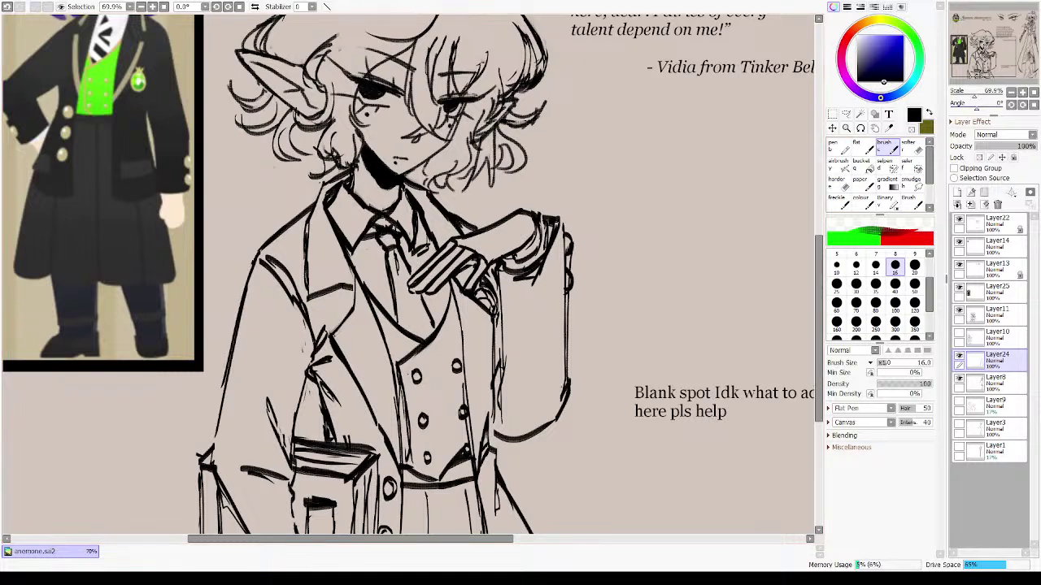
left_click(1033, 92)
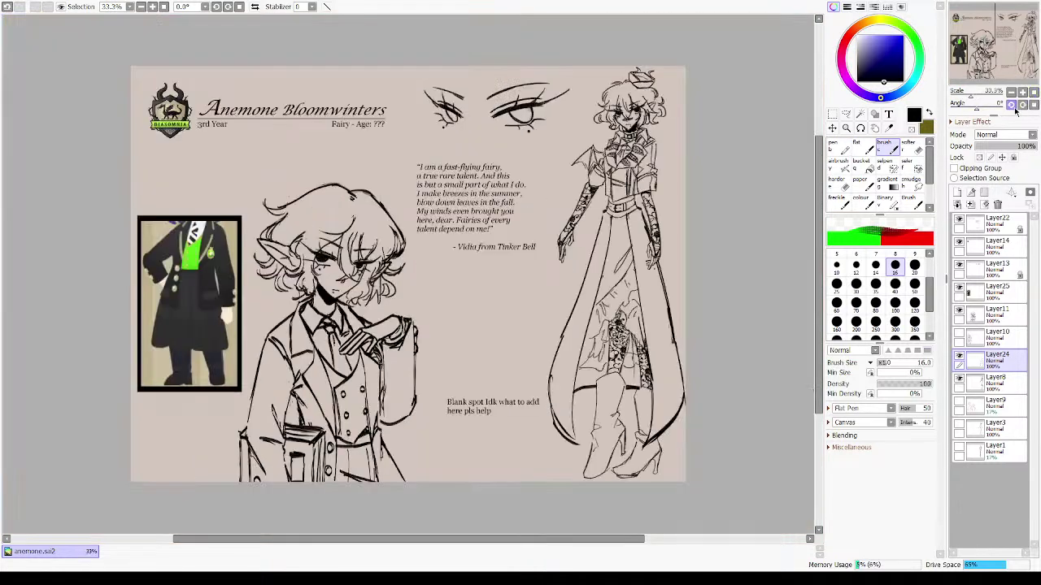
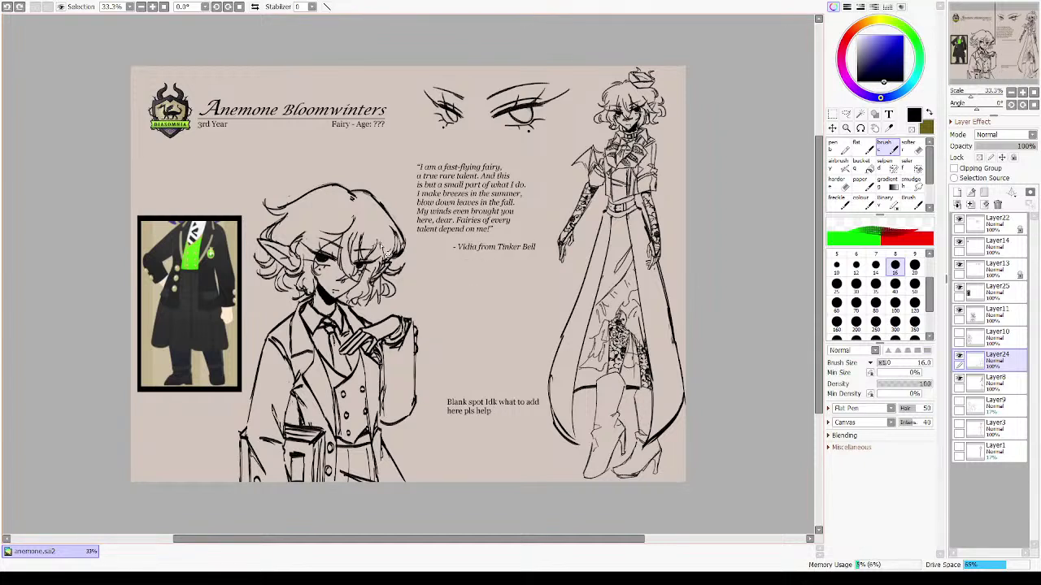
left_click_drag(247, 151, 374, 159)
key("ctrl+z")
mouse_move(482, 393)
left_mouse_down()
mouse_move(488, 443)
mouse_move(462, 374)
left_mouse_up()
key("ctrl+z")
mouse_move(505, 373)
left_mouse_down()
mouse_move(487, 439)
mouse_move(423, 406)
mouse_move(391, 414)
left_mouse_up()
key("ctrl+z")
left_click_drag(487, 175, 513, 253)
mouse_move(639, 328)
left_mouse_down()
mouse_move(622, 316)
mouse_move(638, 257)
left_mouse_up()
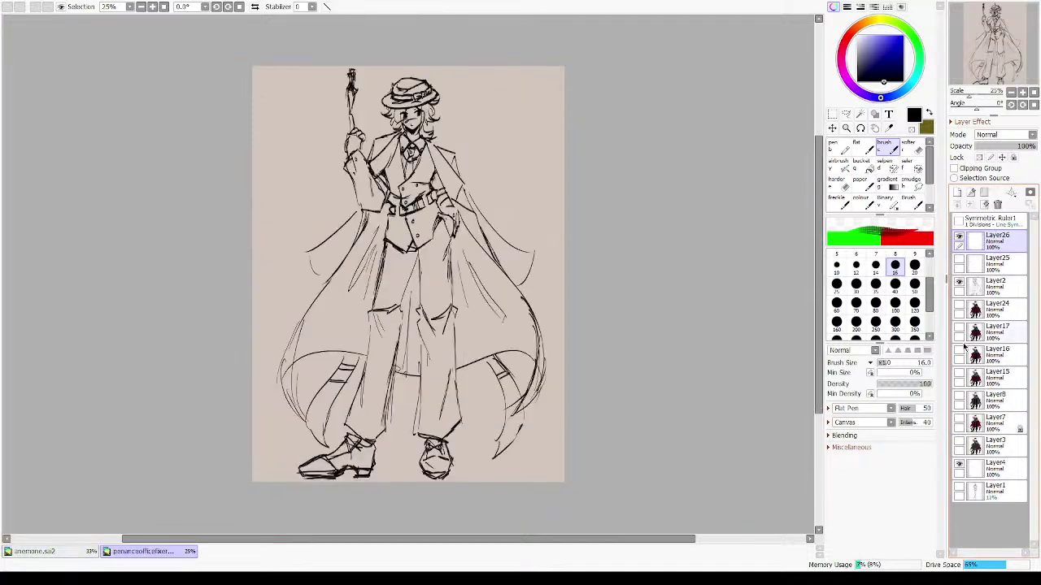
- In the hatted, caped figure's document, preview Layer3's green coloring, then show and activate Layer24's dark purple version
left_click(958, 444)
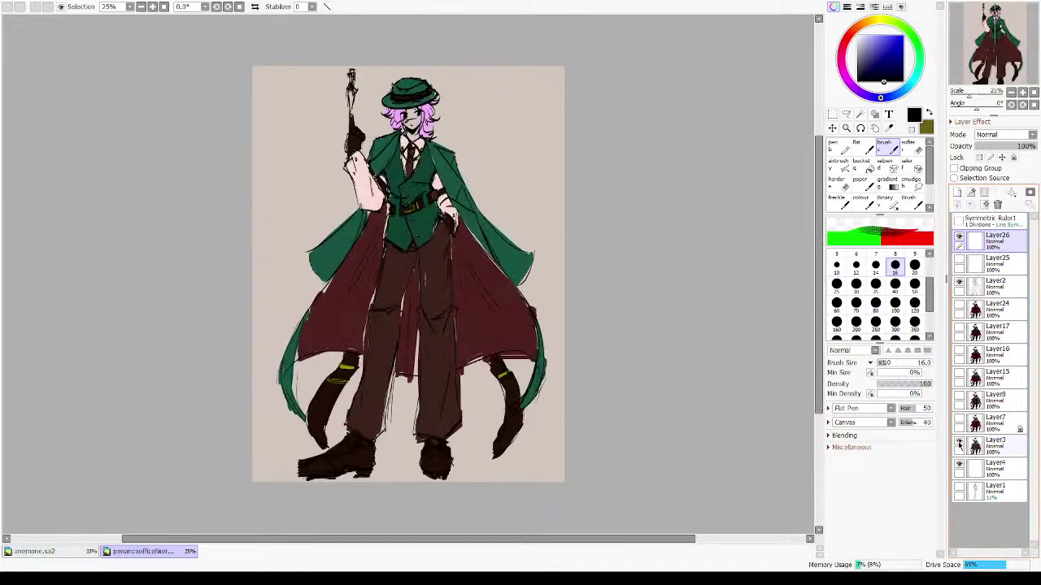
left_click(958, 306)
left_click(959, 307)
left_click(959, 306)
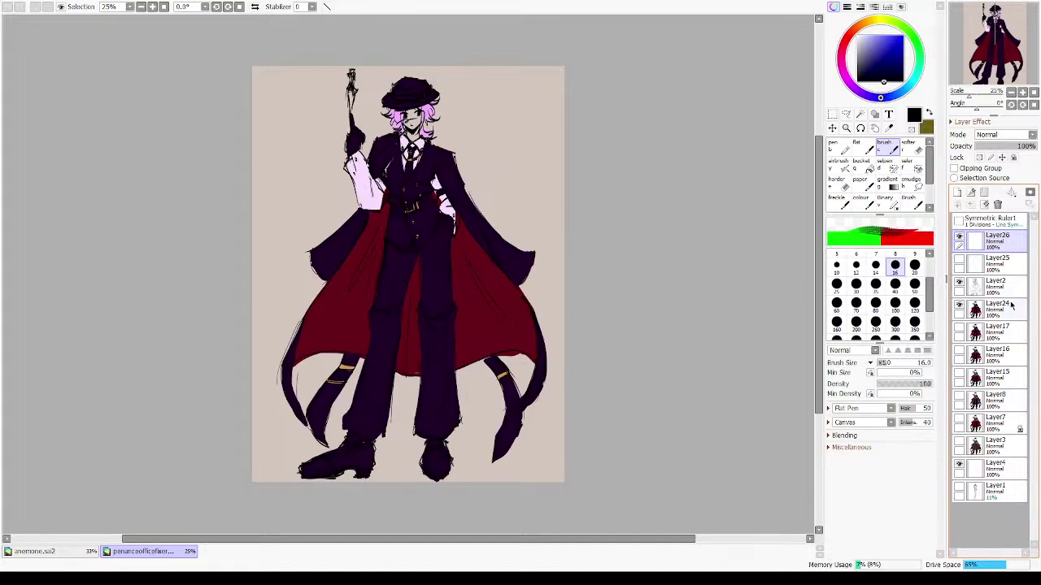
left_click(989, 306)
- Sample the figure's pink hair color on Layer24 and shift it to a deeper purple
left_click_drag(345, 66, 539, 240)
left_click_drag(443, 244, 589, 230)
left_click_drag(675, 100, 715, 167)
left_click_drag(399, 152, 594, 300)
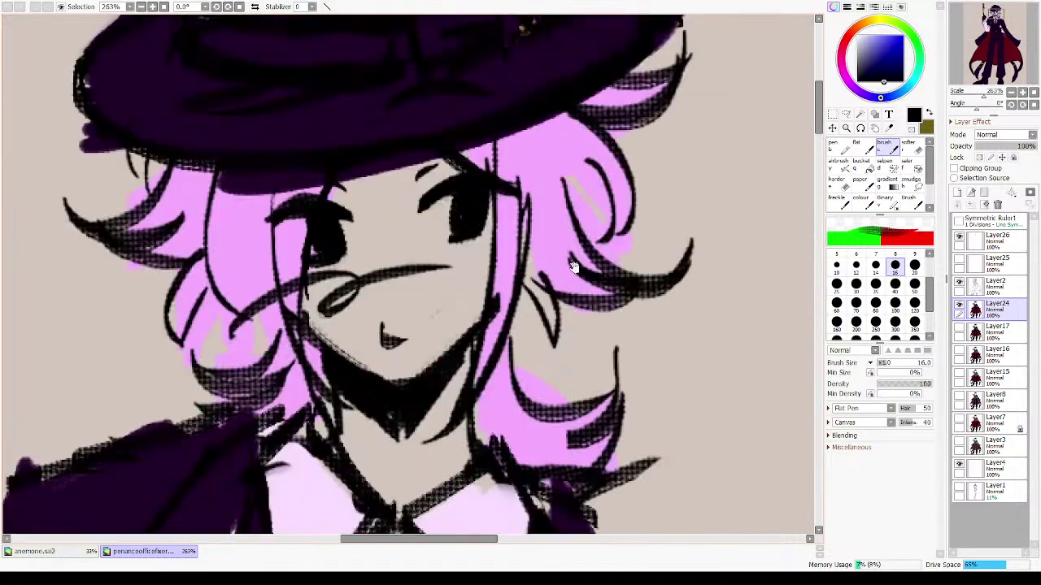
left_click_drag(574, 263, 613, 273)
left_click(594, 208, "alt")
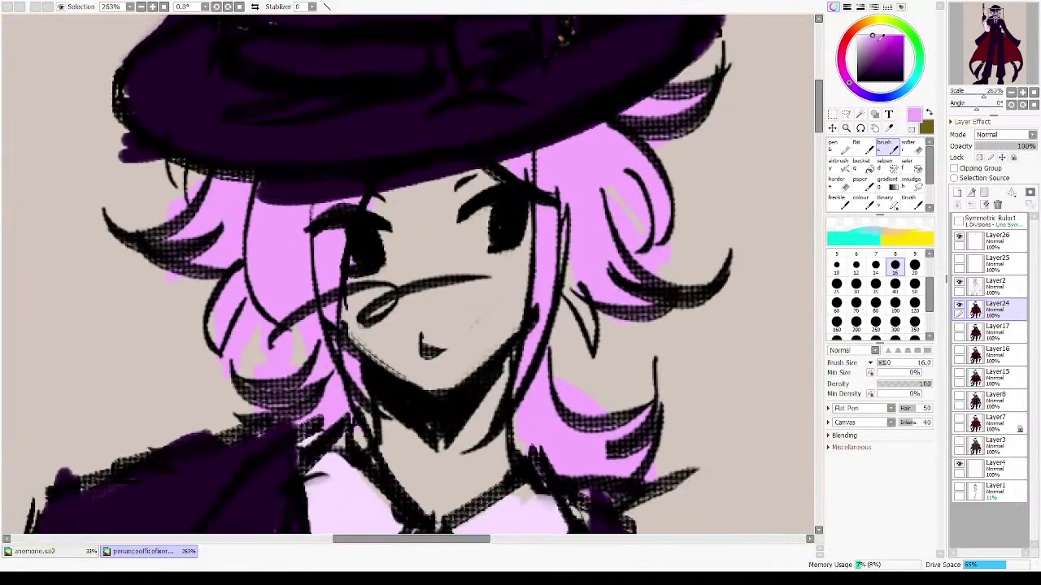
left_click(878, 41)
left_click_drag(849, 83, 860, 93)
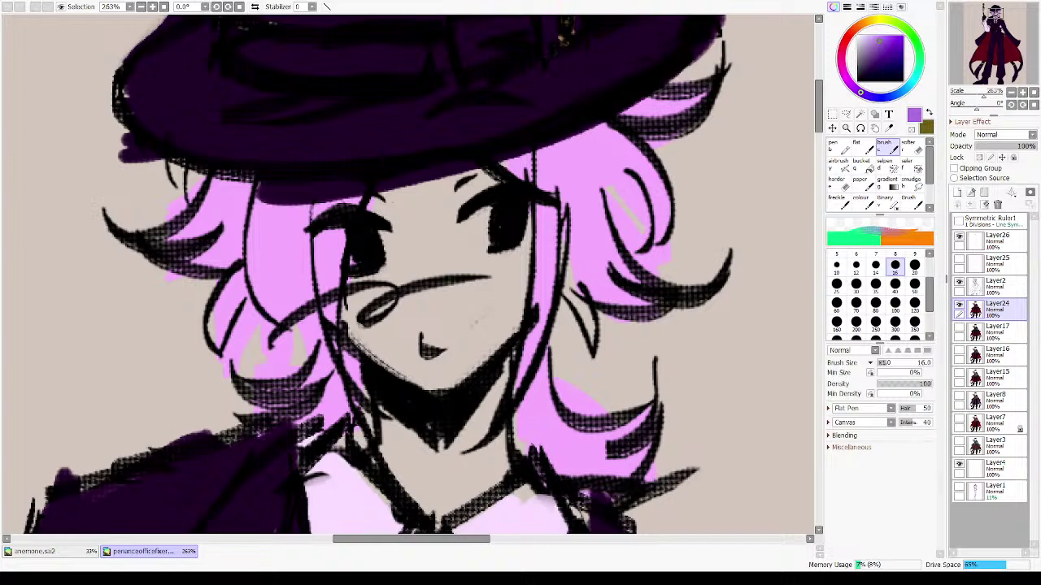
- With Layer24's transparency locked, paint purple shading over the lower strands and curled tips of the hair on both sides
mouse_move(539, 380)
left_mouse_down()
mouse_move(546, 440)
mouse_move(521, 431)
mouse_move(617, 468)
mouse_move(569, 423)
mouse_move(638, 432)
mouse_move(537, 382)
mouse_move(524, 341)
mouse_move(537, 309)
mouse_move(635, 314)
mouse_move(599, 233)
left_mouse_up()
mouse_move(211, 365)
left_mouse_down()
mouse_move(240, 308)
mouse_move(239, 352)
mouse_move(223, 364)
mouse_move(275, 356)
mouse_move(326, 392)
mouse_move(238, 414)
mouse_move(303, 435)
mouse_move(340, 381)
mouse_move(351, 403)
mouse_move(360, 380)
mouse_move(315, 389)
mouse_move(329, 312)
mouse_move(304, 370)
mouse_move(291, 334)
mouse_move(270, 352)
mouse_move(310, 323)
mouse_move(334, 357)
mouse_move(270, 347)
mouse_move(309, 307)
mouse_move(312, 353)
mouse_move(283, 351)
mouse_move(333, 302)
mouse_move(306, 356)
mouse_move(299, 302)
mouse_move(268, 314)
mouse_move(166, 245)
left_mouse_up()
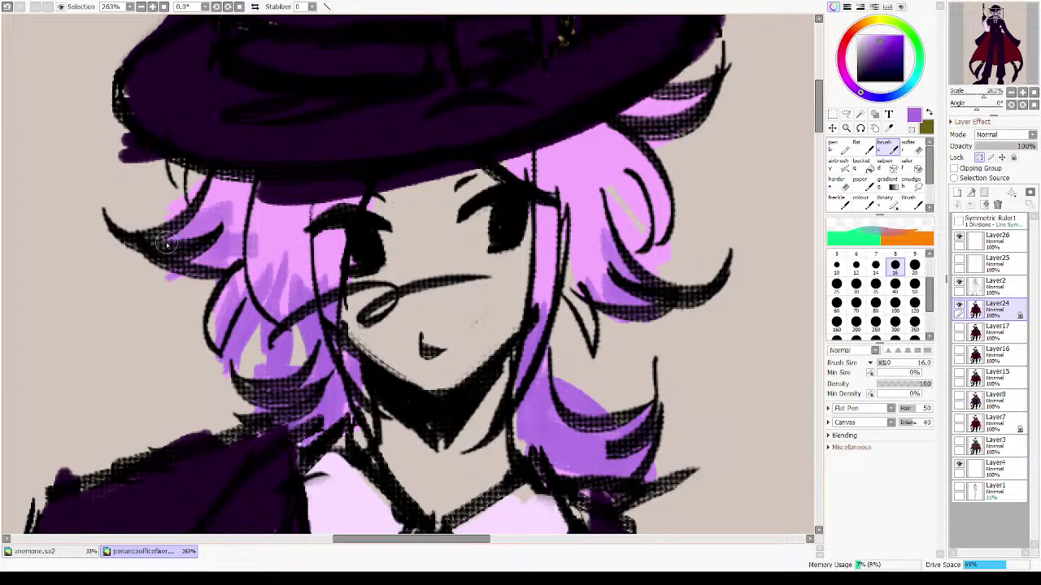
left_click_drag(205, 216, 232, 254)
left_click_drag(209, 288, 236, 295)
key("h")
key("h")
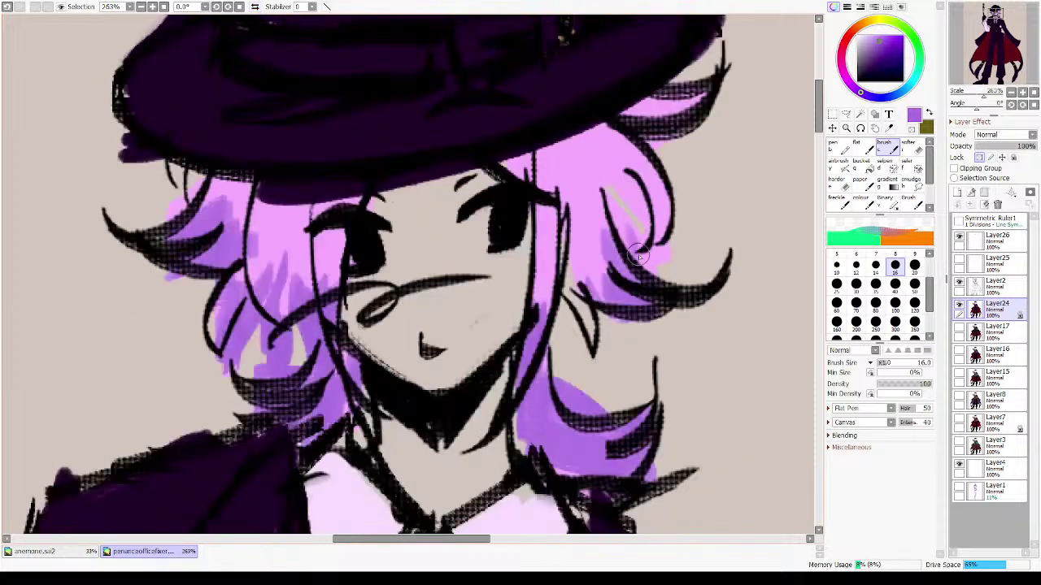
mouse_move(639, 256)
left_mouse_down()
mouse_move(654, 179)
mouse_move(679, 166)
mouse_move(698, 99)
mouse_move(681, 104)
mouse_move(650, 295)
left_mouse_up()
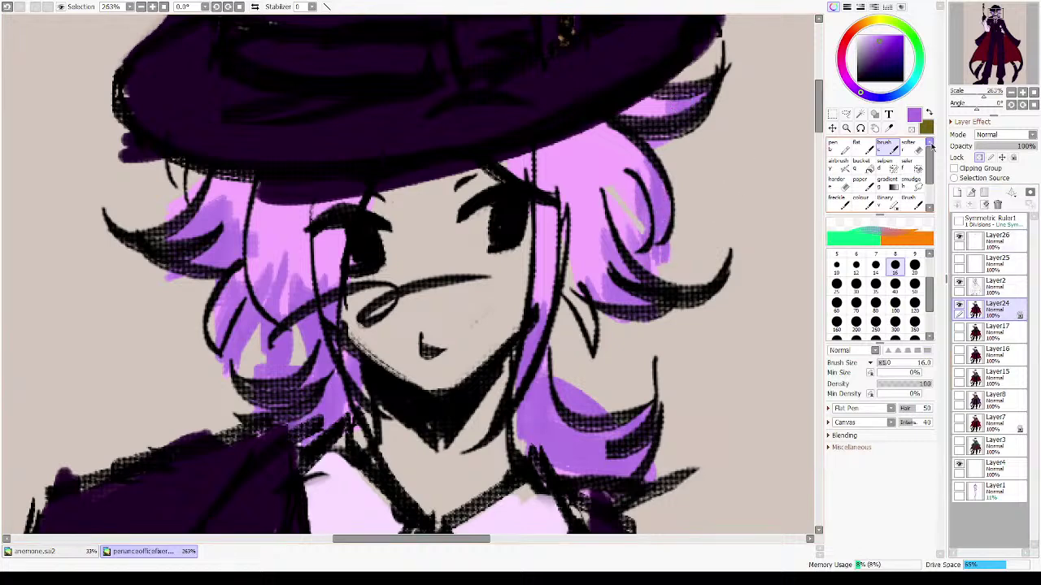
- Add a new layer directly below Layer24 and set the brush to pale pink at size 20
left_click(994, 329)
left_click(957, 193)
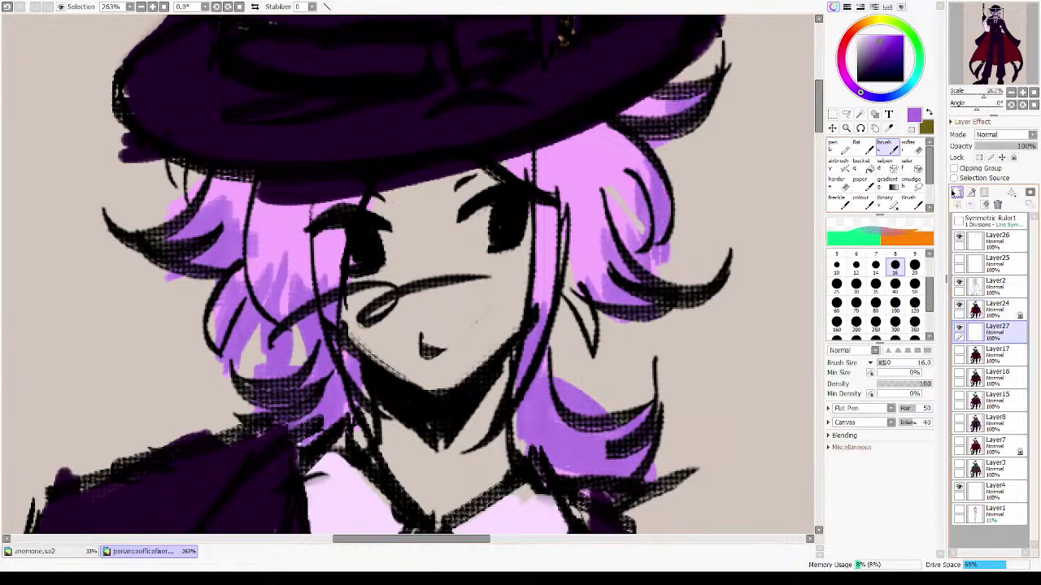
left_click(868, 22)
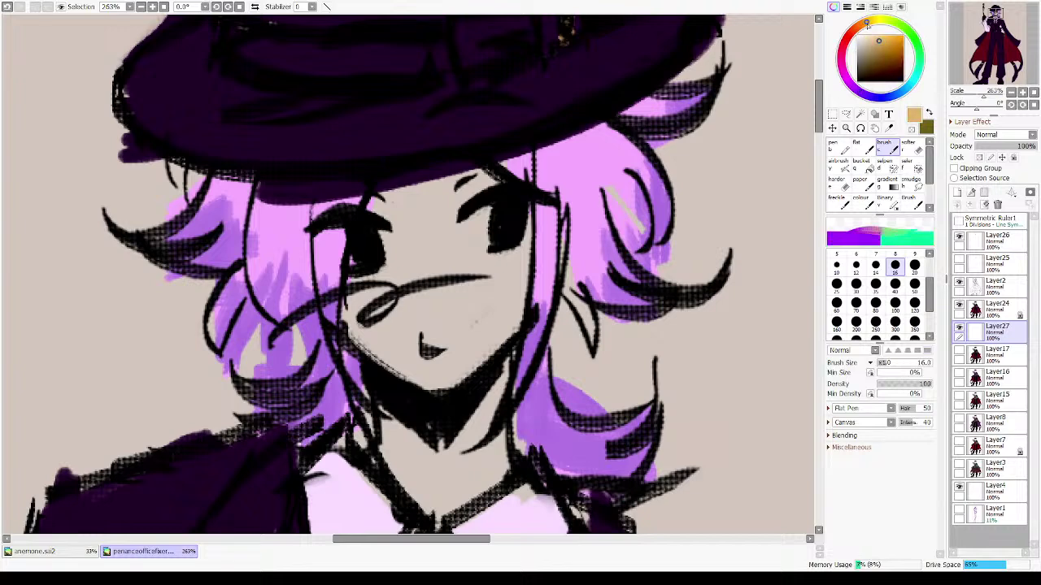
left_click_drag(866, 25, 843, 46)
left_click(862, 35)
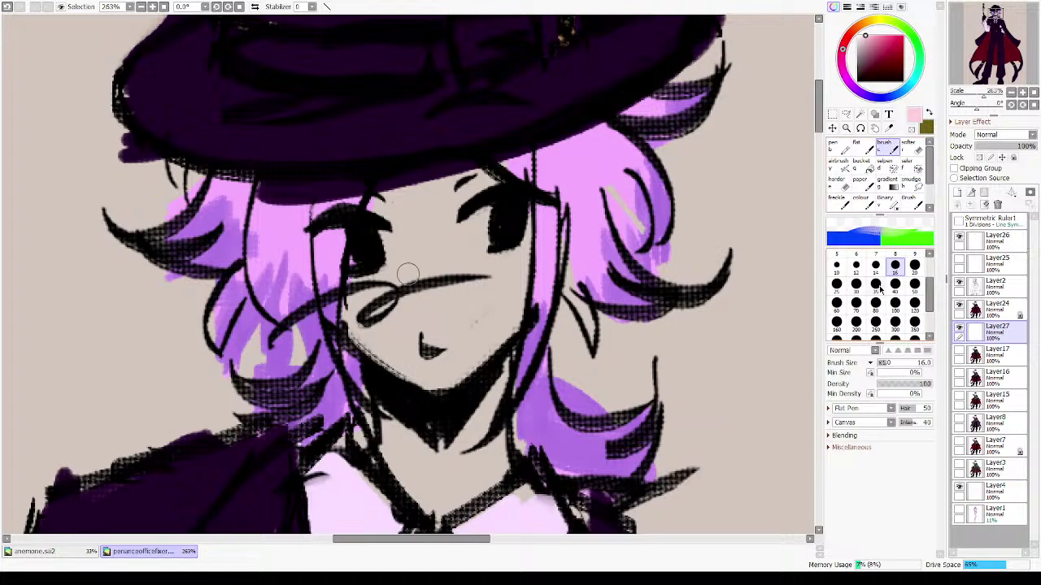
left_click(914, 264)
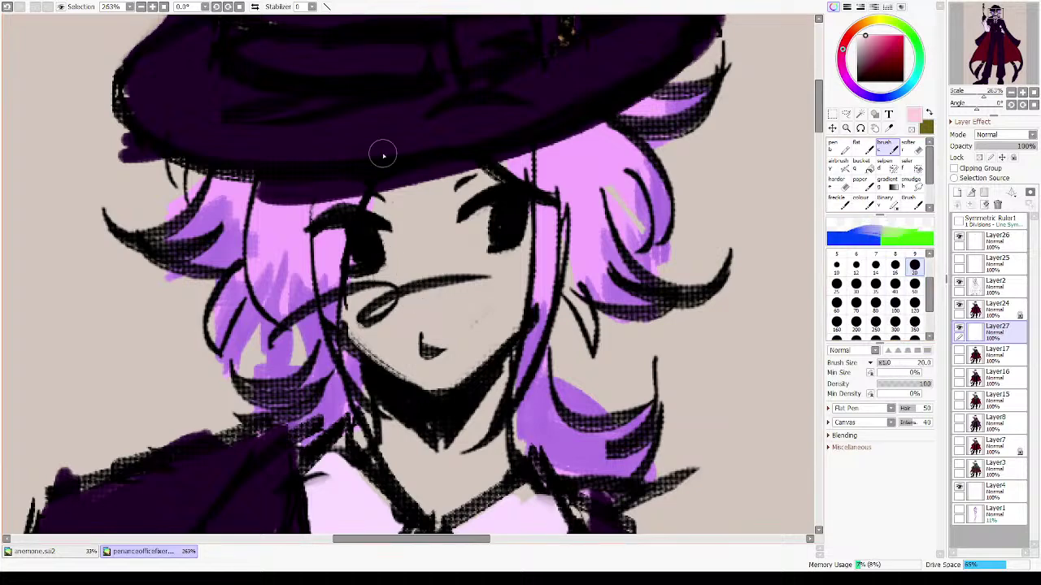
- Paint the figure's face and neck with the pale pink skin color on the new layer
mouse_move(379, 218)
left_mouse_down()
mouse_move(456, 185)
mouse_move(441, 181)
mouse_move(343, 263)
mouse_move(376, 253)
mouse_move(397, 330)
mouse_move(446, 407)
mouse_move(428, 381)
mouse_move(450, 387)
mouse_move(394, 283)
mouse_move(398, 213)
mouse_move(437, 315)
mouse_move(396, 343)
mouse_move(413, 310)
mouse_move(406, 260)
mouse_move(520, 206)
mouse_move(549, 213)
mouse_move(507, 269)
mouse_move(478, 355)
mouse_move(458, 376)
mouse_move(520, 318)
left_mouse_up()
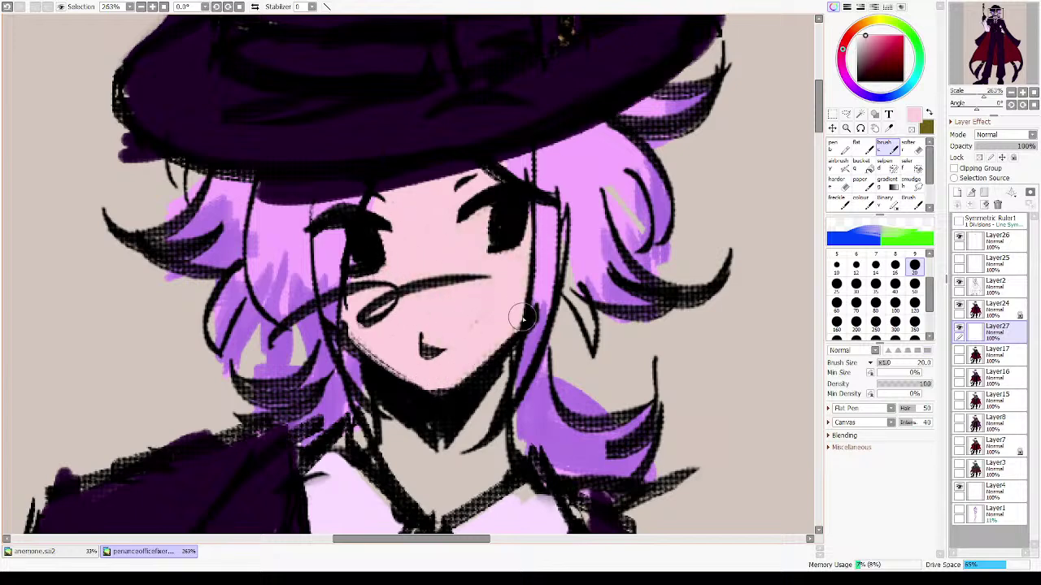
left_click_drag(447, 423, 488, 200)
mouse_move(424, 199)
left_mouse_down()
mouse_move(426, 224)
mouse_move(494, 288)
mouse_move(442, 238)
mouse_move(418, 233)
mouse_move(470, 288)
mouse_move(522, 297)
mouse_move(513, 299)
mouse_move(522, 284)
mouse_move(498, 214)
mouse_move(513, 212)
mouse_move(504, 129)
mouse_move(516, 93)
mouse_move(550, 243)
mouse_move(619, 314)
mouse_move(619, 281)
left_mouse_up()
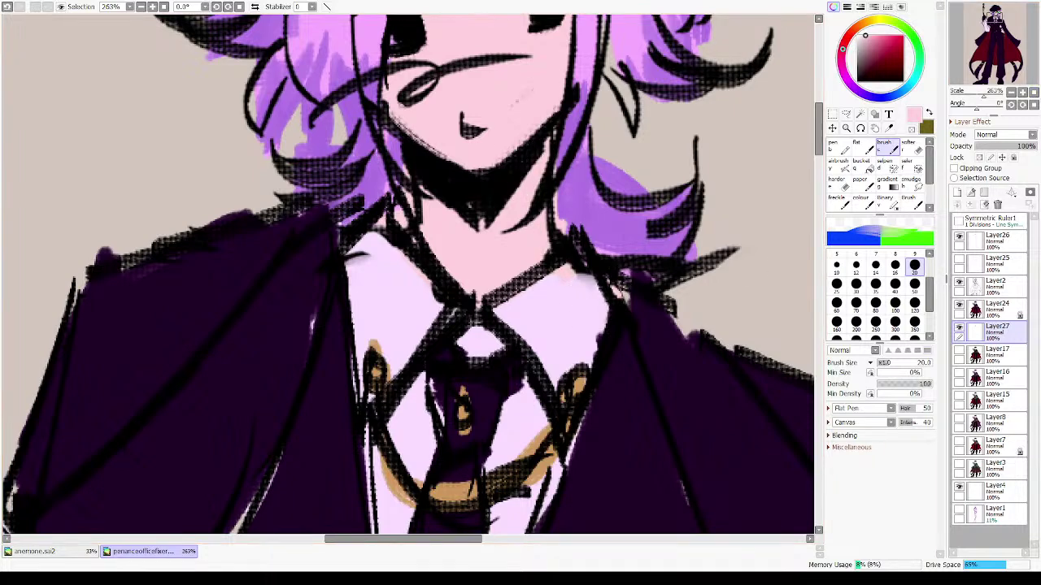
left_click(1034, 92)
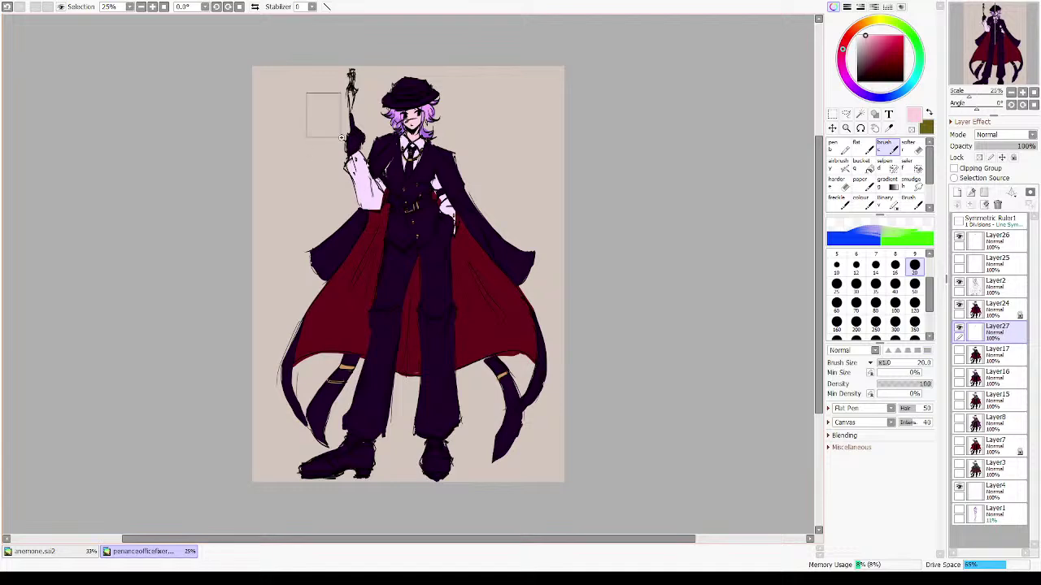
- Mix a muted light purple for the prop held up above the figure's gloved hand
scroll(342, 138, "up", 5)
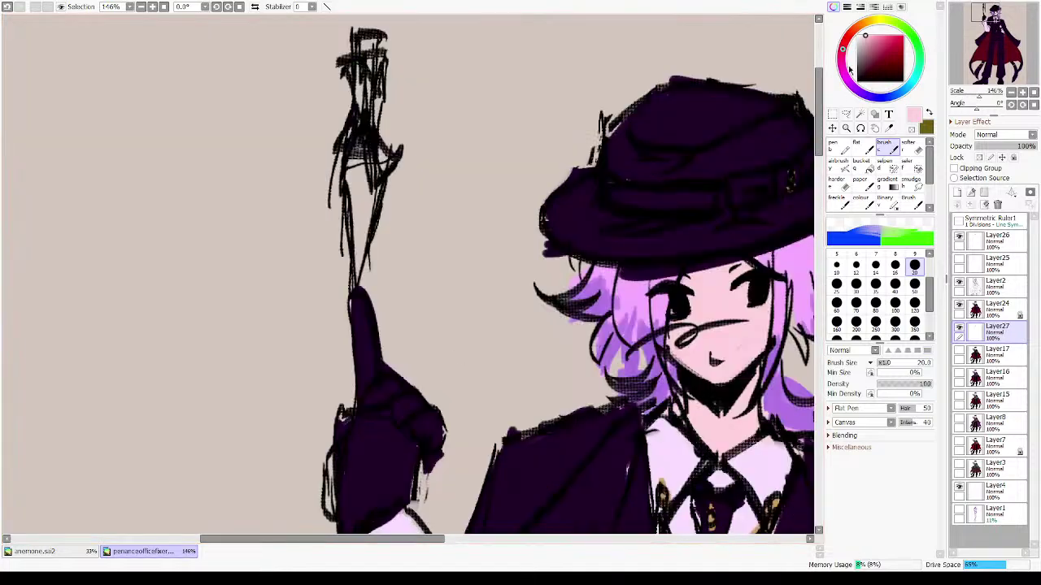
left_click(863, 46)
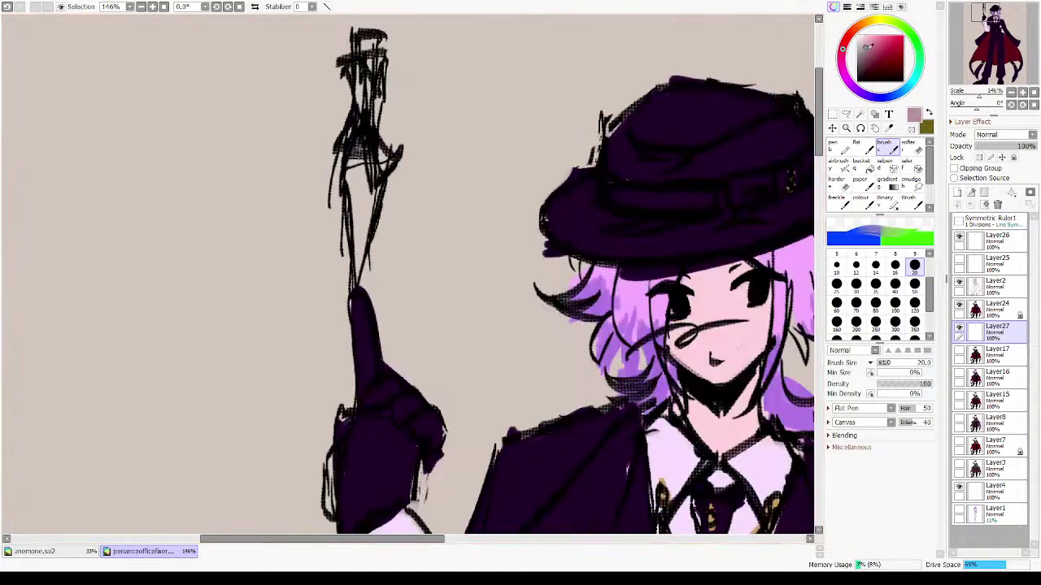
left_click(863, 42)
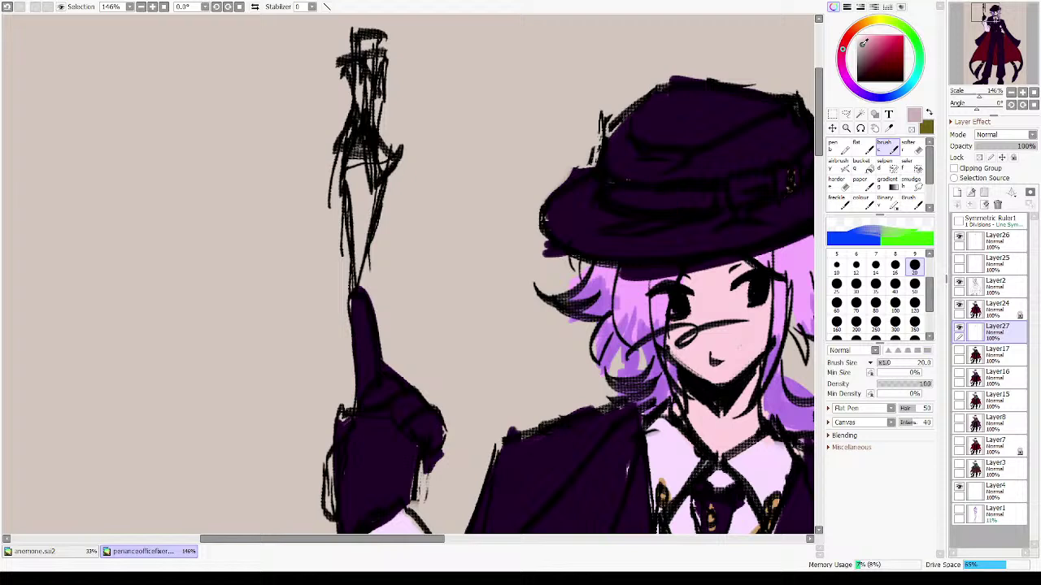
left_click(852, 86)
left_click_drag(471, 184, 530, 239)
left_click_drag(321, 120, 561, 389, "ctrl")
mouse_move(349, 138)
left_mouse_down()
mouse_move(315, 207)
mouse_move(322, 218)
left_mouse_up()
mouse_move(335, 229)
left_mouse_down()
mouse_move(342, 300)
mouse_move(337, 262)
mouse_move(379, 270)
mouse_move(374, 171)
mouse_move(404, 214)
mouse_move(347, 190)
mouse_move(385, 209)
mouse_move(373, 234)
left_mouse_up()
key("ctrl+z")
key("ctrl+z")
key("ctrl+z")
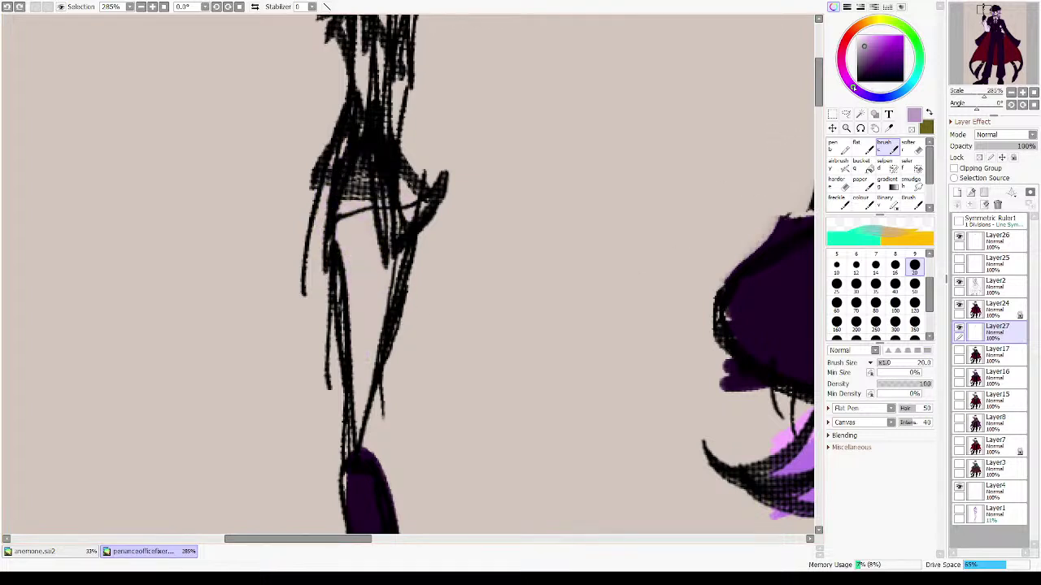
- Shift the color toward mauve, set the brush size to 50, and fill the raised prop's tapered lower section
left_click(850, 85)
left_click(914, 284)
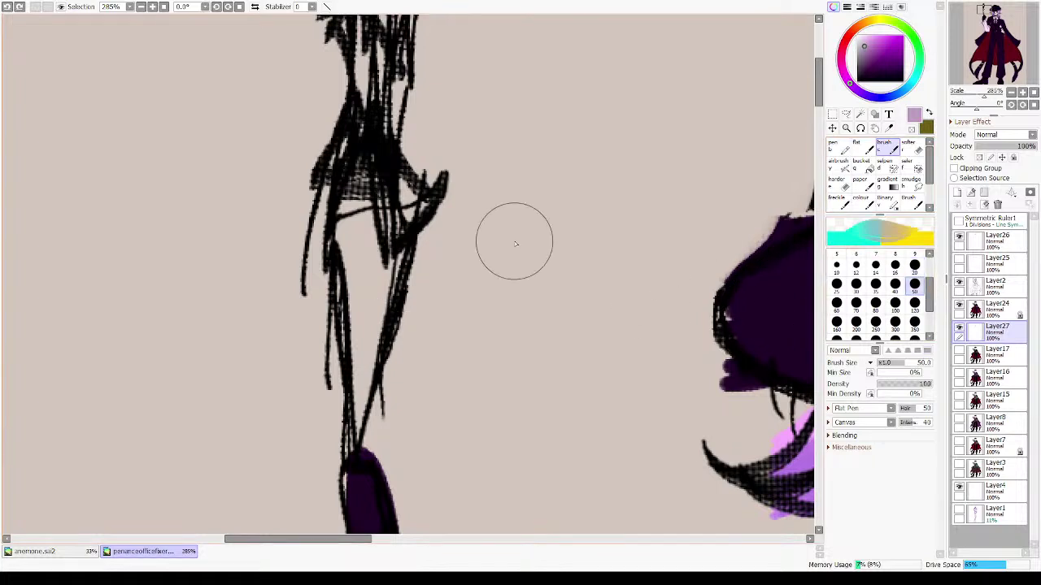
mouse_move(349, 175)
left_mouse_down()
mouse_move(332, 234)
mouse_move(323, 219)
mouse_move(344, 237)
mouse_move(344, 327)
mouse_move(376, 283)
mouse_move(397, 202)
mouse_move(385, 171)
mouse_move(401, 207)
mouse_move(362, 345)
mouse_move(404, 263)
left_mouse_up()
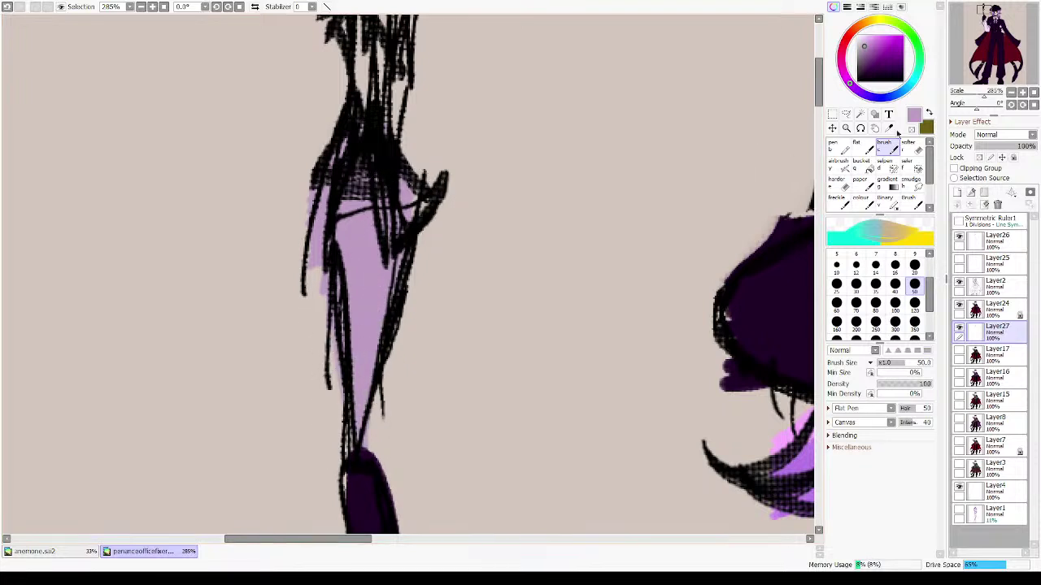
- Sample the outfit's dark purple and fill the raised prop's upper section with it
mouse_move(703, 286)
left_mouse_down()
mouse_move(651, 277)
mouse_move(502, 203)
left_mouse_up()
right_click(610, 217)
mouse_move(239, 149)
left_mouse_down()
mouse_move(237, 164)
mouse_move(37, 260)
mouse_move(66, 236)
left_mouse_up()
left_click_drag(367, 273, 642, 332)
mouse_move(303, 179)
left_mouse_down()
mouse_move(423, 228)
mouse_move(469, 299)
left_mouse_up()
mouse_move(343, 110)
left_mouse_down()
mouse_move(339, 201)
mouse_move(365, 176)
mouse_move(360, 116)
mouse_move(353, 256)
mouse_move(382, 203)
left_mouse_up()
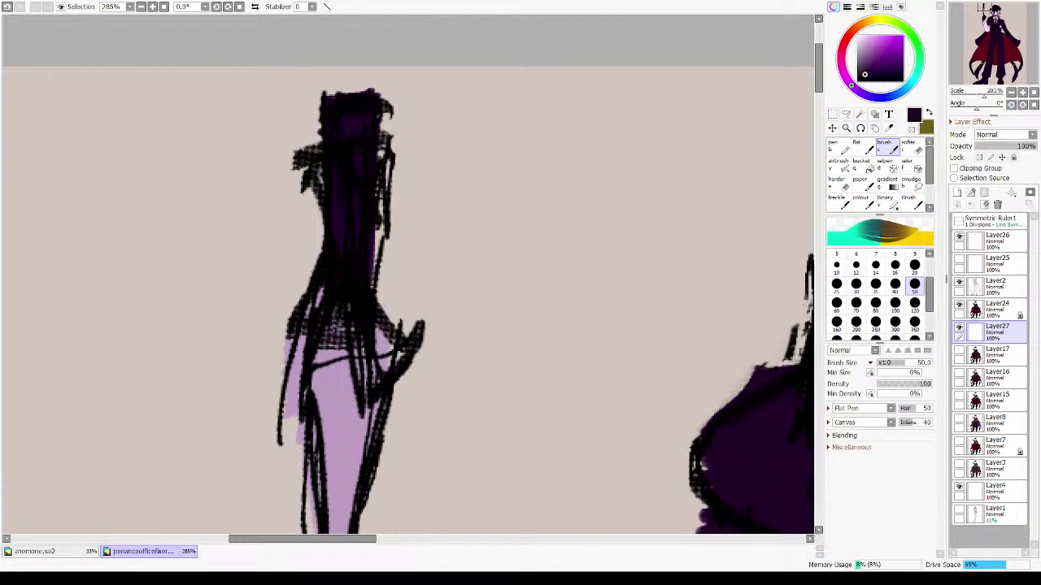
- Merge Layer24 and Layer27 into a single color layer
left_click(1033, 93)
left_click(1015, 306)
key("ctrl+e")
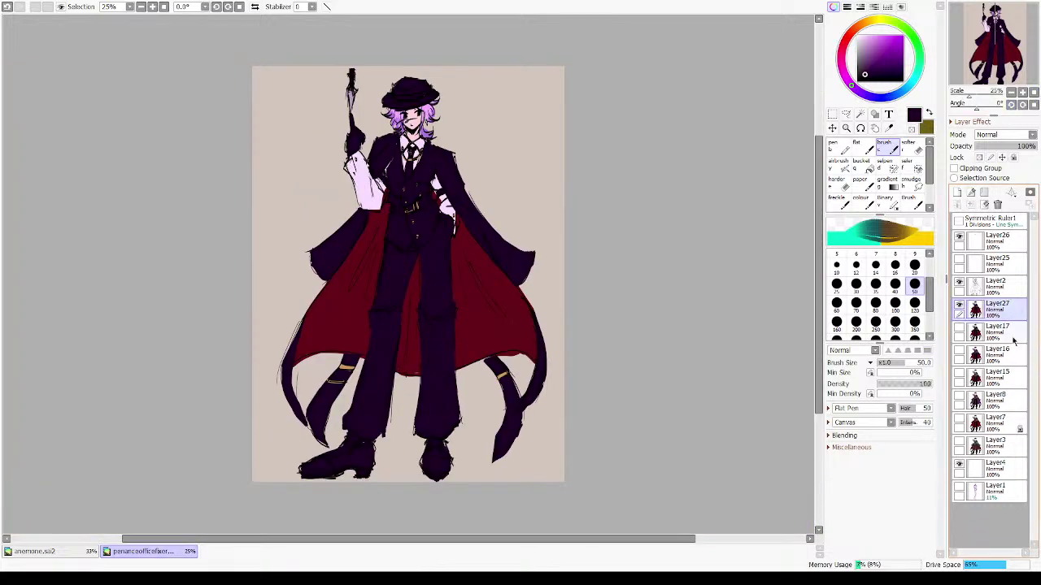
- Delete the unused color version layers Layer17, Layer16, Layer15, Layer8, Layer7 and Layer3
left_click(1010, 329)
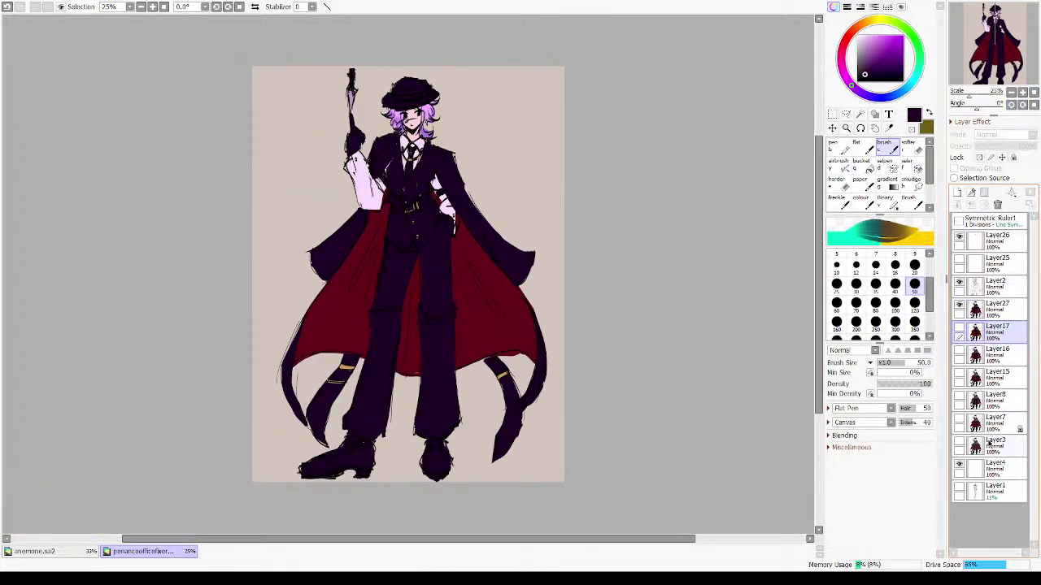
left_click(998, 205)
left_click(998, 204)
left_click(998, 204)
left_click(999, 204)
left_click(998, 204)
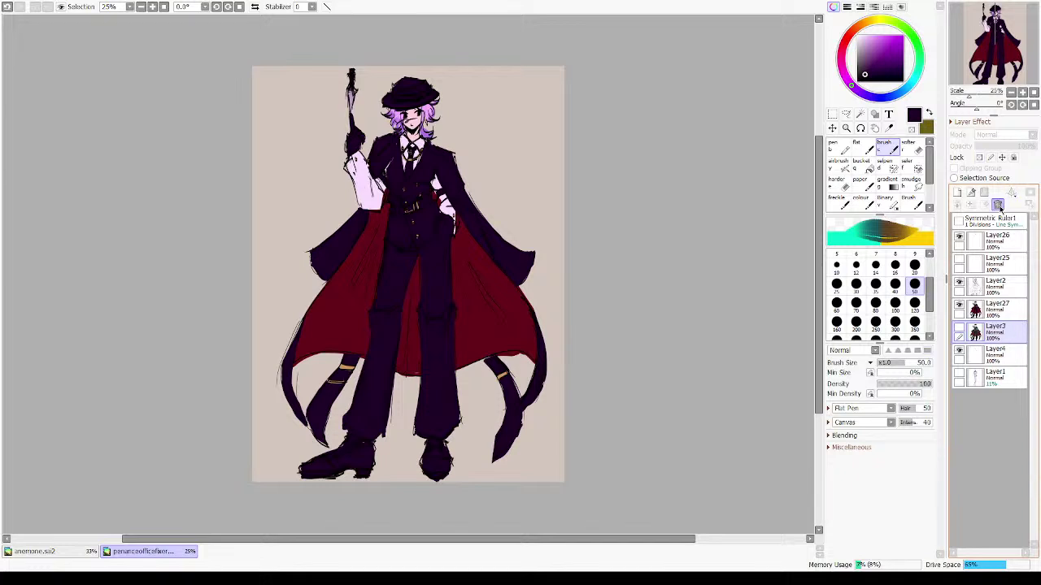
left_click(998, 204)
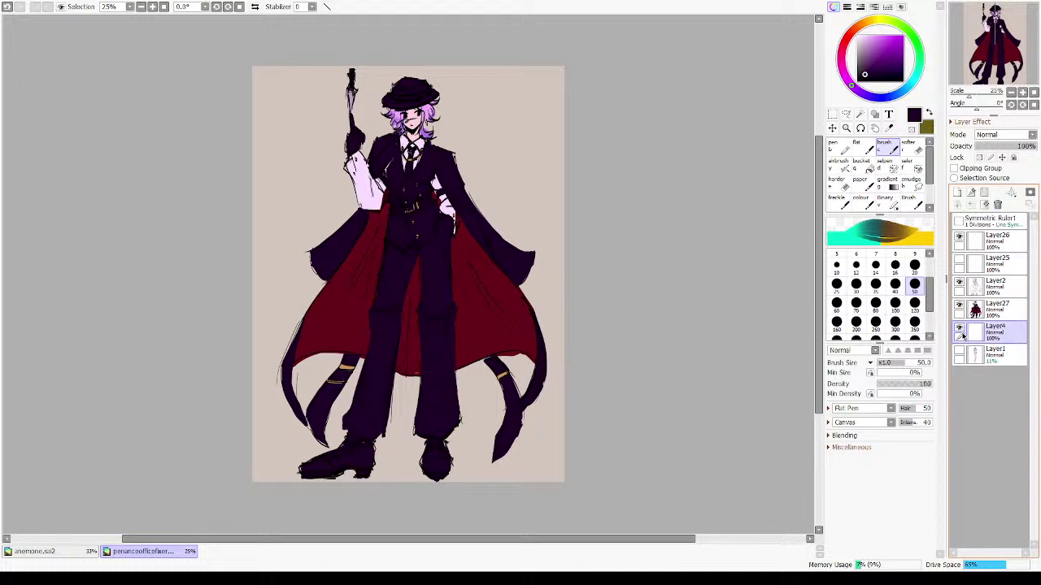
- Delete the empty Layer4 and make Layer27 the active layer
left_click(998, 204)
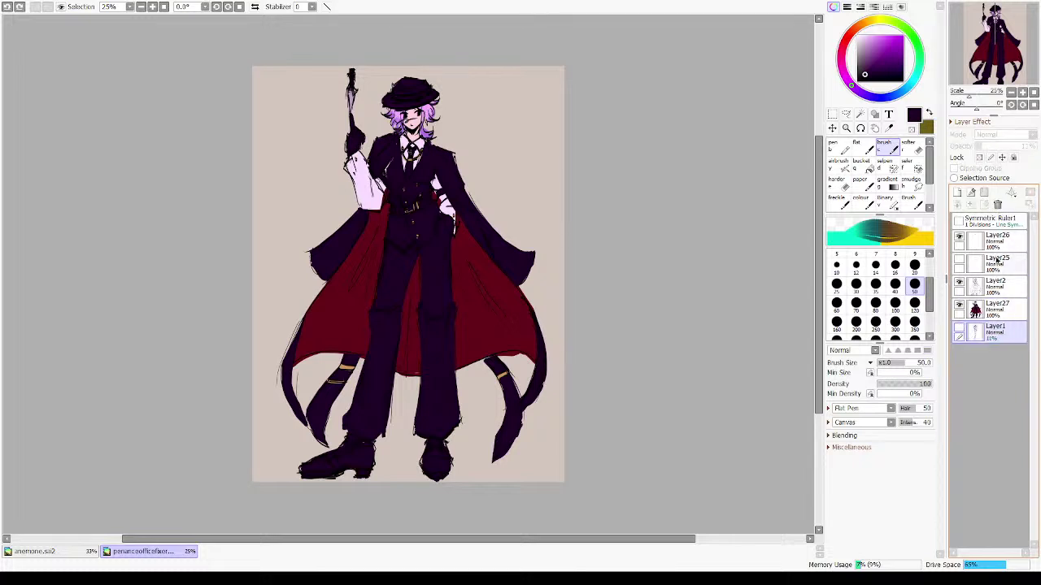
left_click(984, 309)
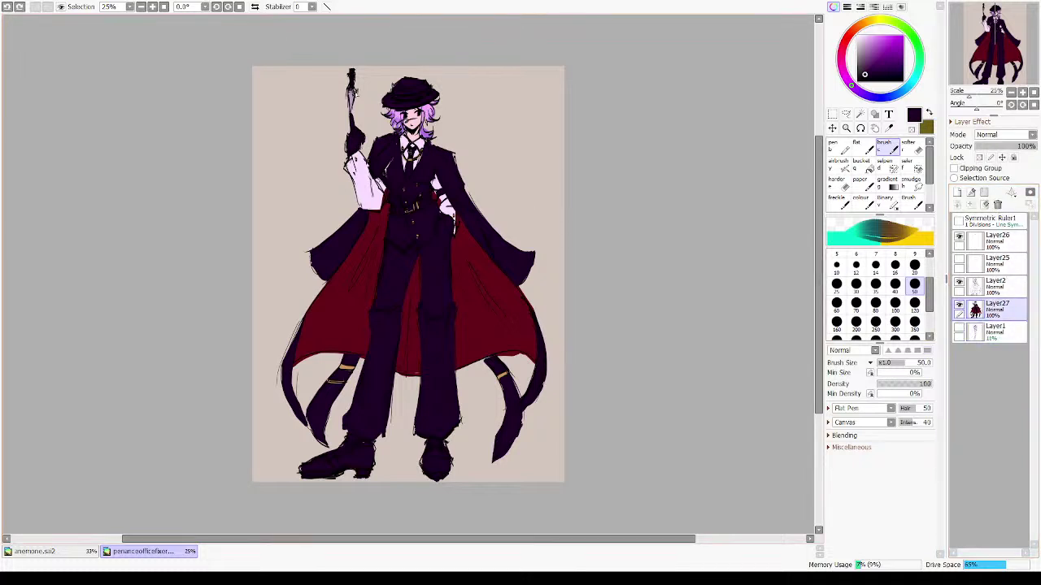
- Lock the transparency of line art Layer2 and try tinting its lines dark magenta-purple at brush size 350
left_click(993, 287)
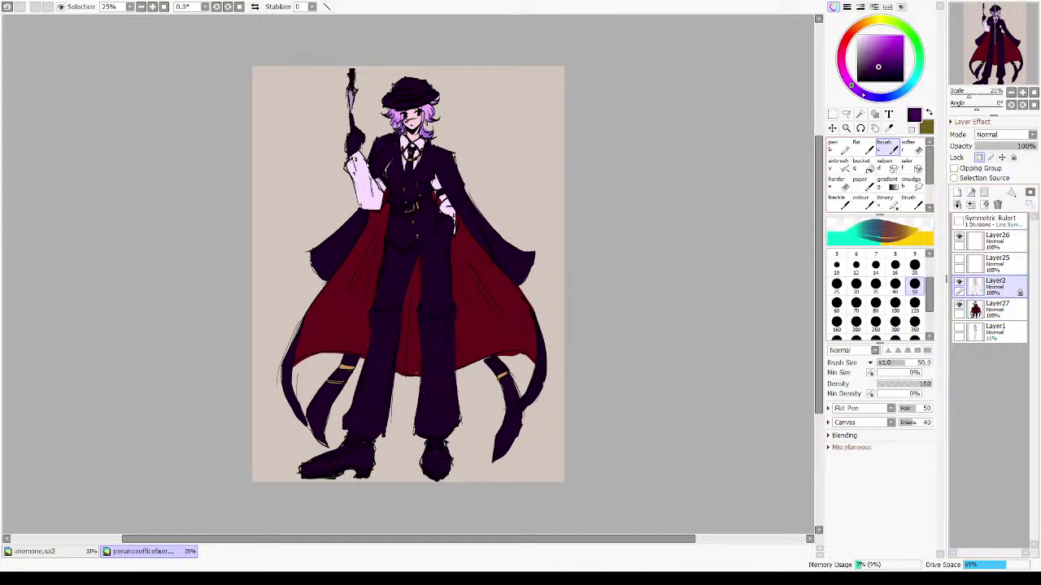
left_click(915, 322)
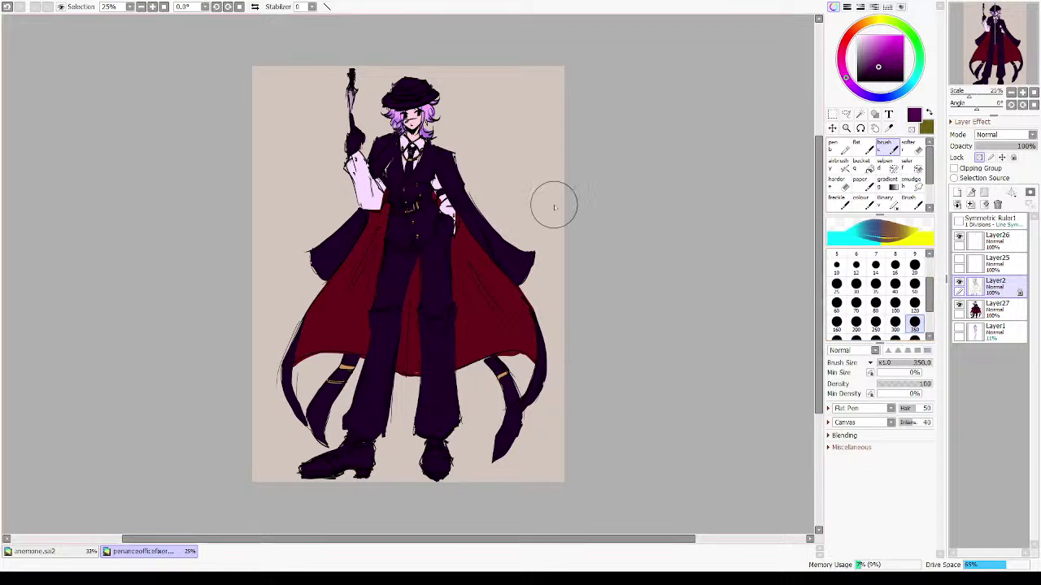
mouse_move(350, 91)
left_mouse_down()
mouse_move(379, 78)
mouse_move(382, 174)
left_mouse_up()
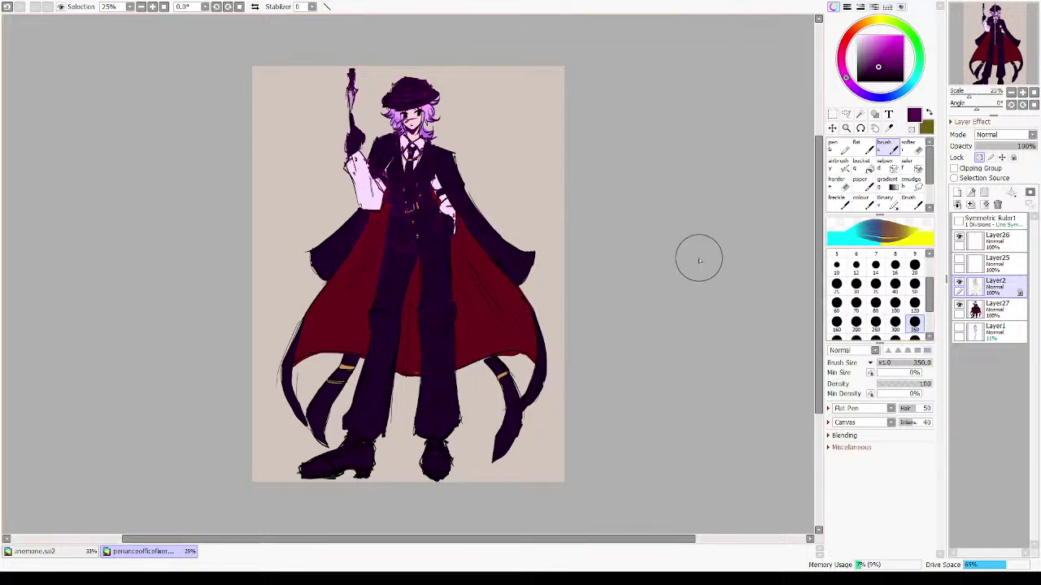
key("ctrl+z")
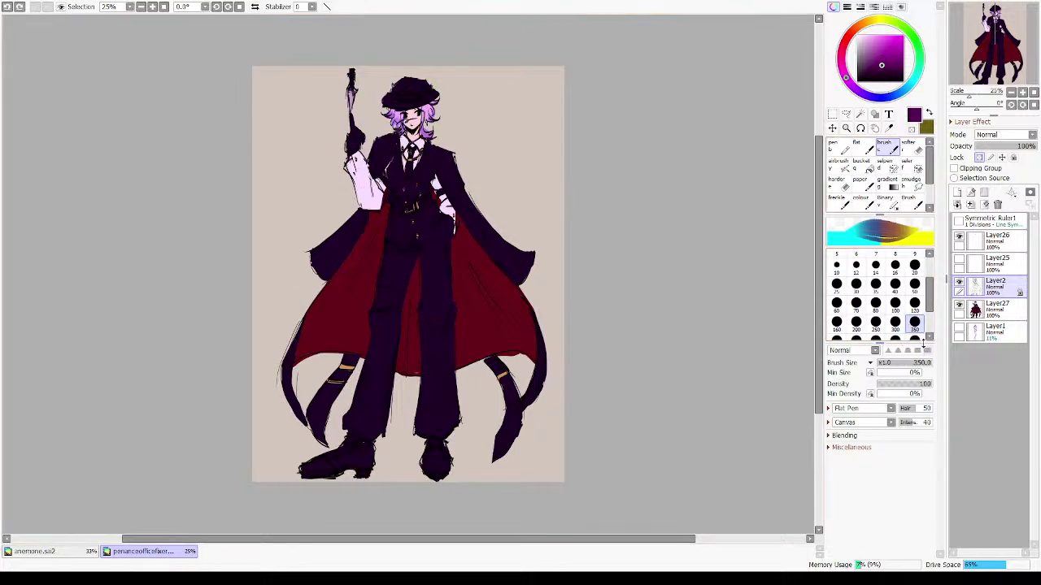
- Recolor the whole figure's line art on Layer2 dark magenta-purple with brush size 700
scroll(878, 301, "down", 2)
left_click(915, 304)
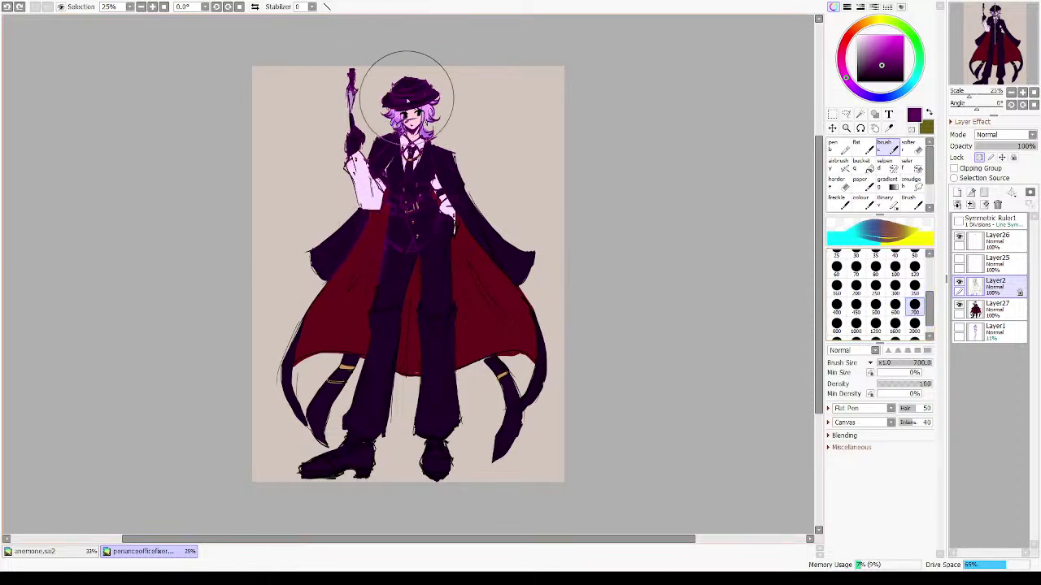
mouse_move(407, 96)
left_mouse_down()
mouse_move(297, 260)
mouse_move(302, 371)
mouse_move(395, 430)
mouse_move(482, 394)
left_mouse_up()
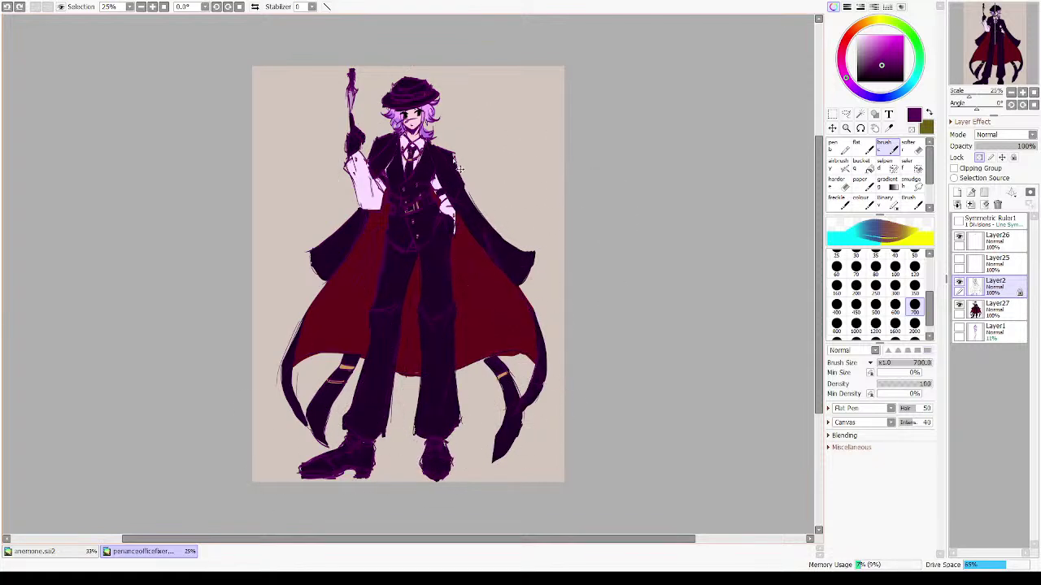
left_click_drag(331, 127, 623, 327)
left_click_drag(447, 224, 664, 333)
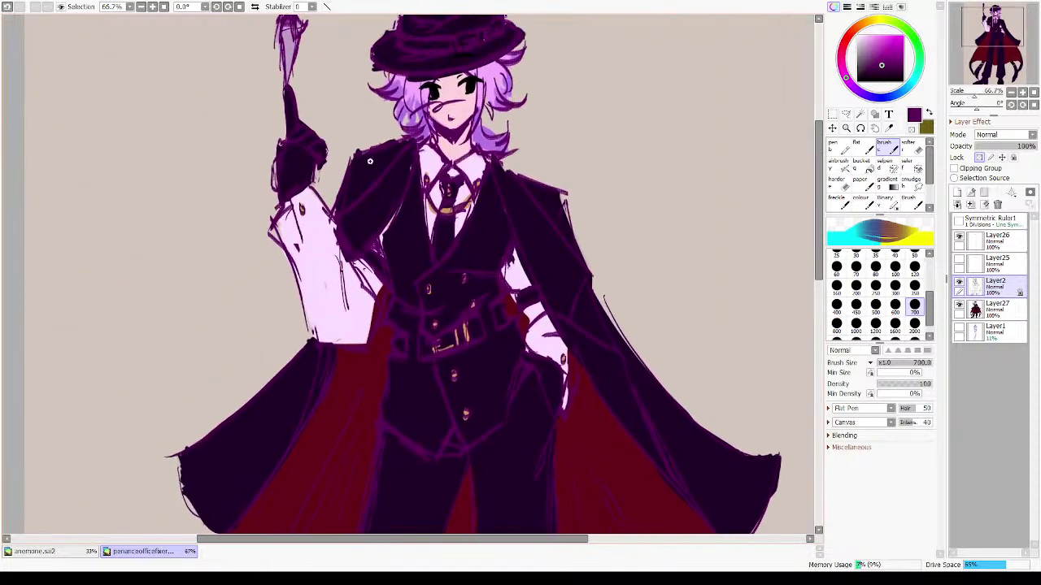
mouse_move(304, 74)
left_mouse_down()
mouse_move(635, 344)
mouse_move(680, 395)
left_mouse_up()
left_click_drag(529, 259, 577, 301)
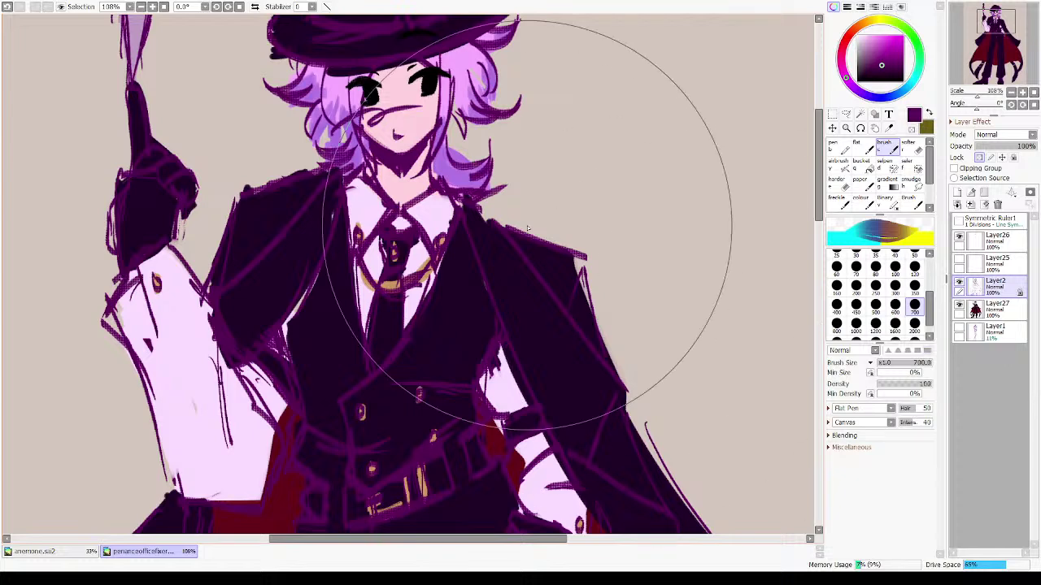
key("space")
left_click_drag(594, 172, 655, 261)
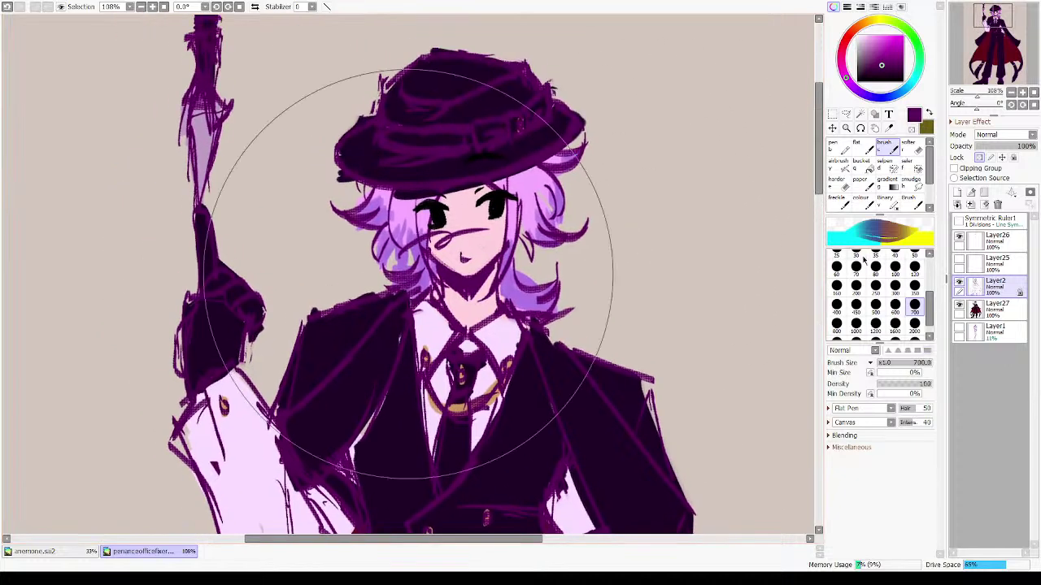
- Remove Layer25 after checking it, and merge Layer26 and Layer2 down into Layer27
left_click(1002, 237)
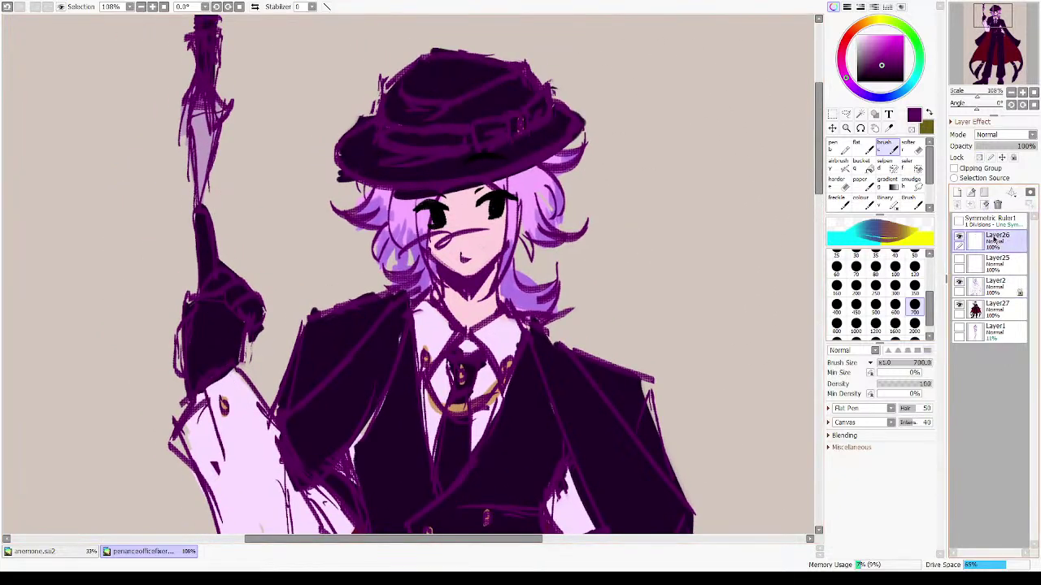
left_click(959, 260)
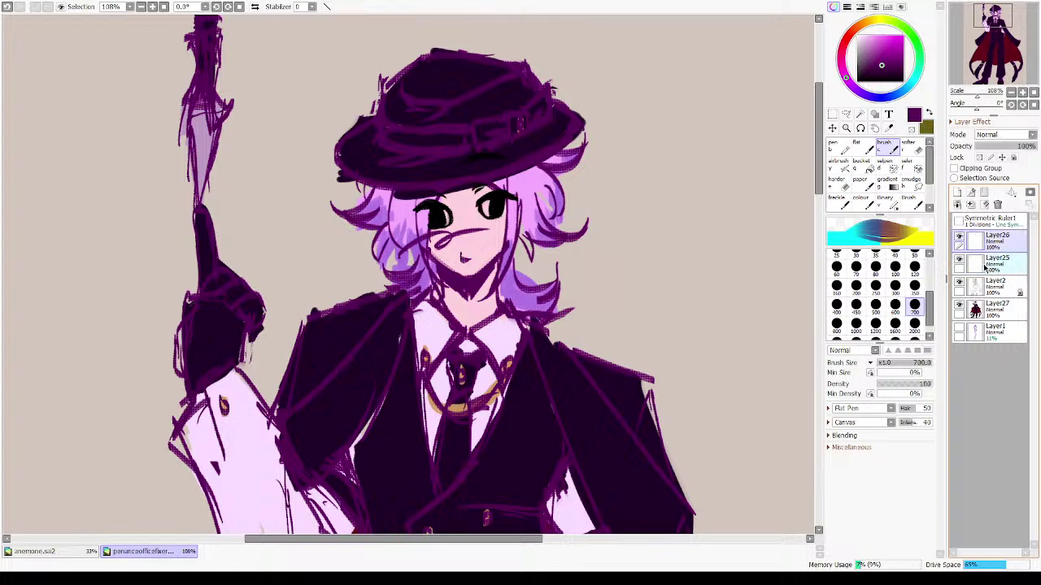
left_click(985, 204)
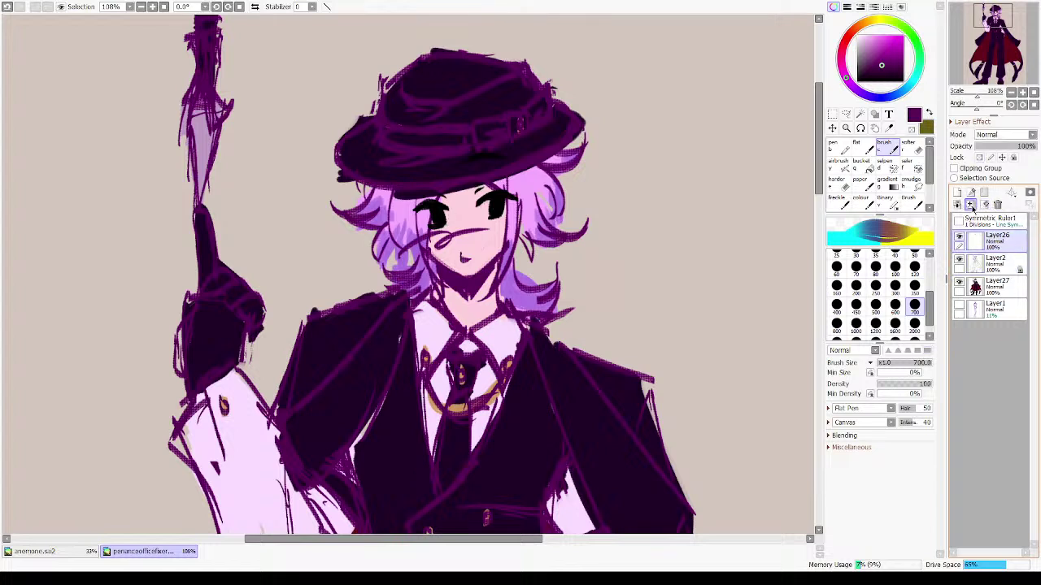
left_click(971, 205)
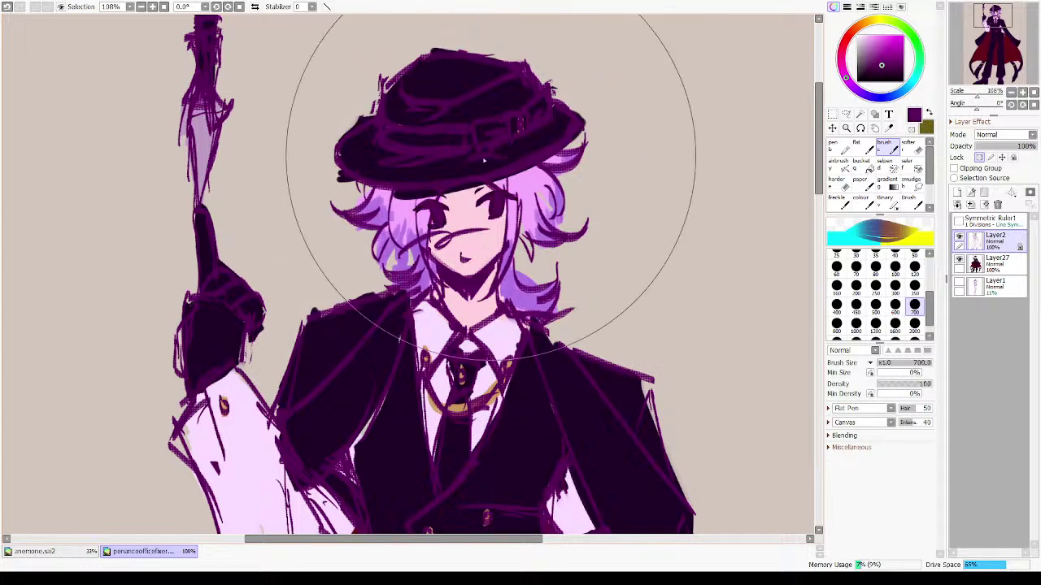
key("ctrl+e")
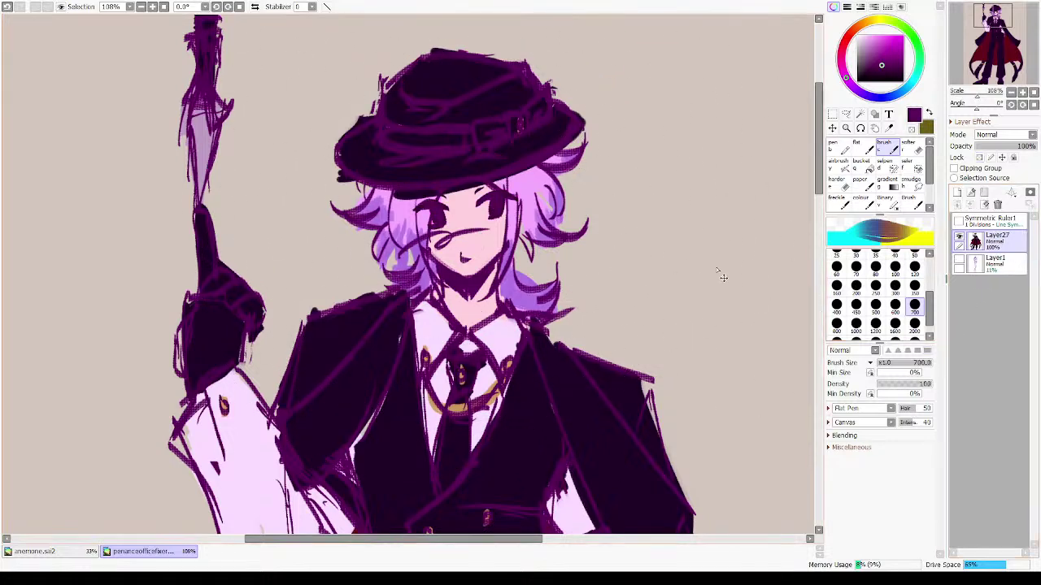
- Add a new empty layer above the merged figure layer
left_click(972, 192)
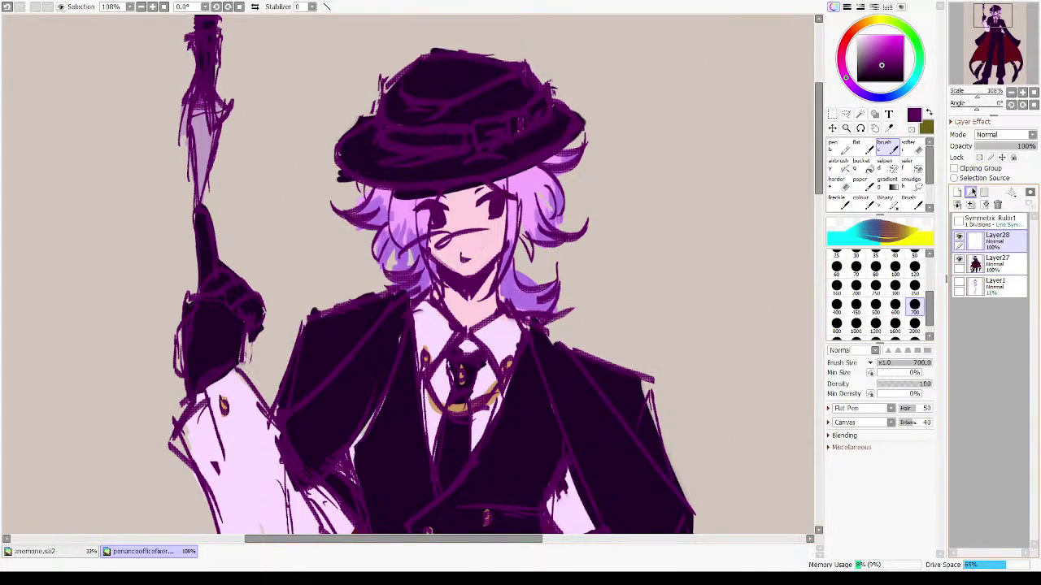
left_click_drag(629, 253, 727, 201)
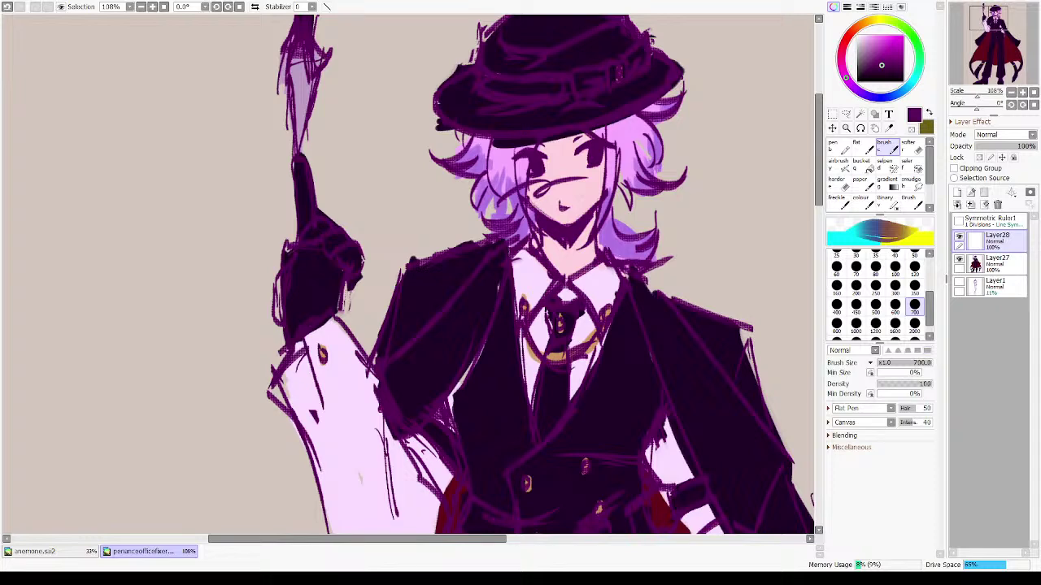
left_click_drag(602, 221, 536, 278)
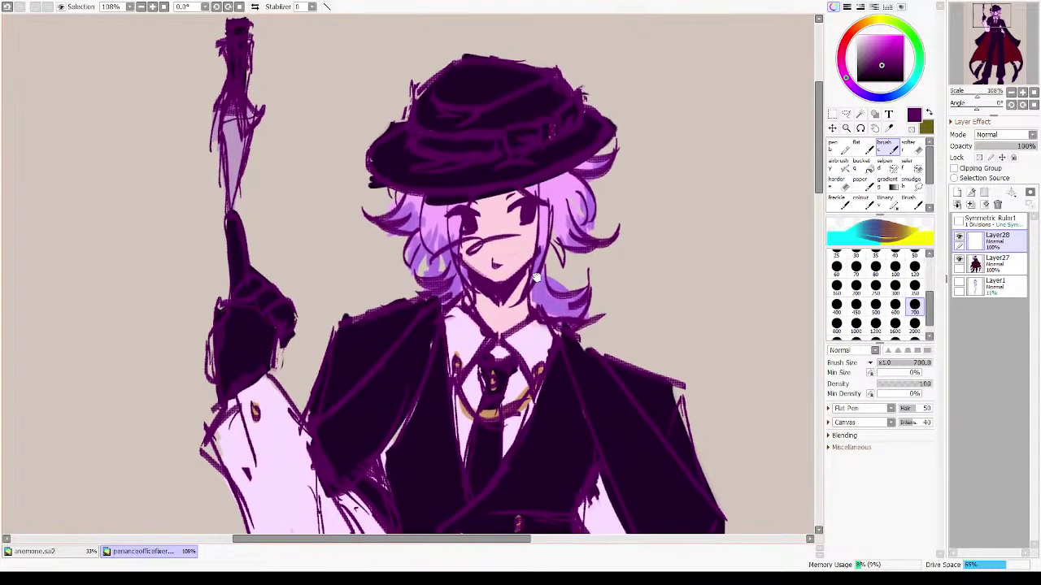
left_click_drag(534, 199, 548, 239)
left_click(1033, 93)
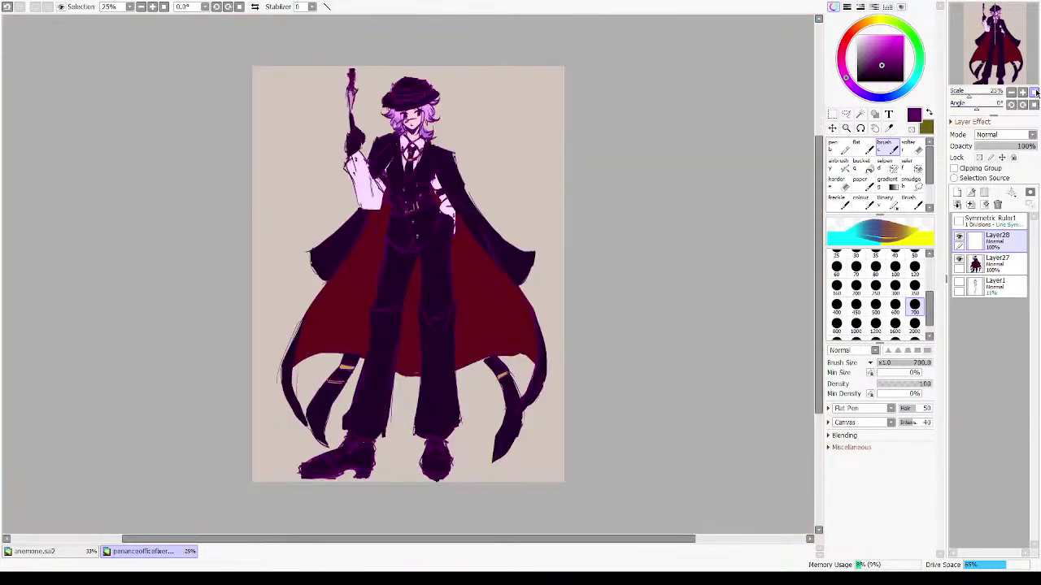
mouse_move(281, 349)
left_mouse_down()
mouse_move(499, 418)
mouse_move(325, 456)
left_mouse_up()
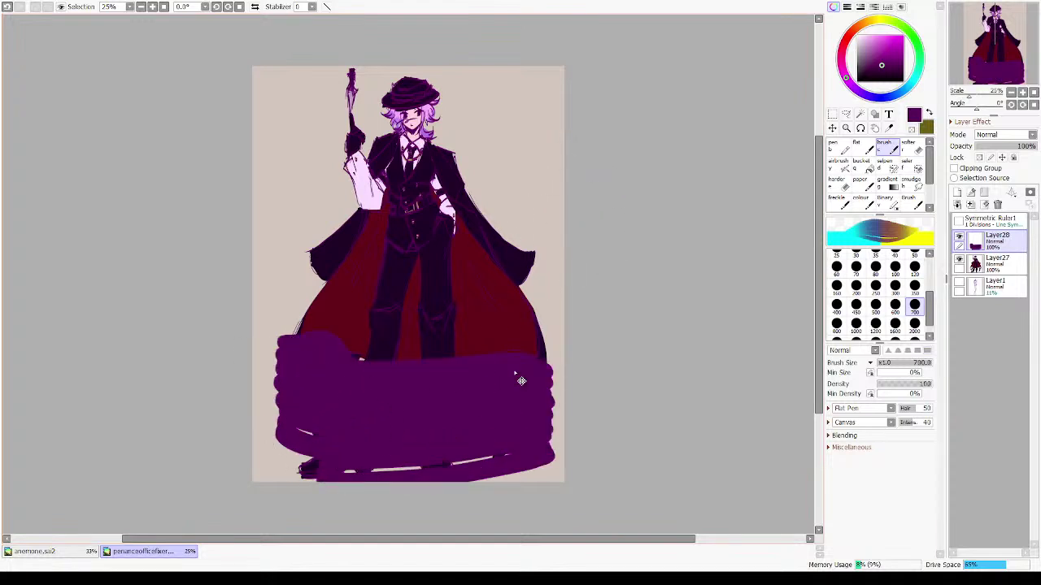
key("ctrl+z")
left_click_drag(722, 250, 758, 383)
left_click_drag(399, 188, 567, 391)
left_click_drag(217, 69, 590, 429)
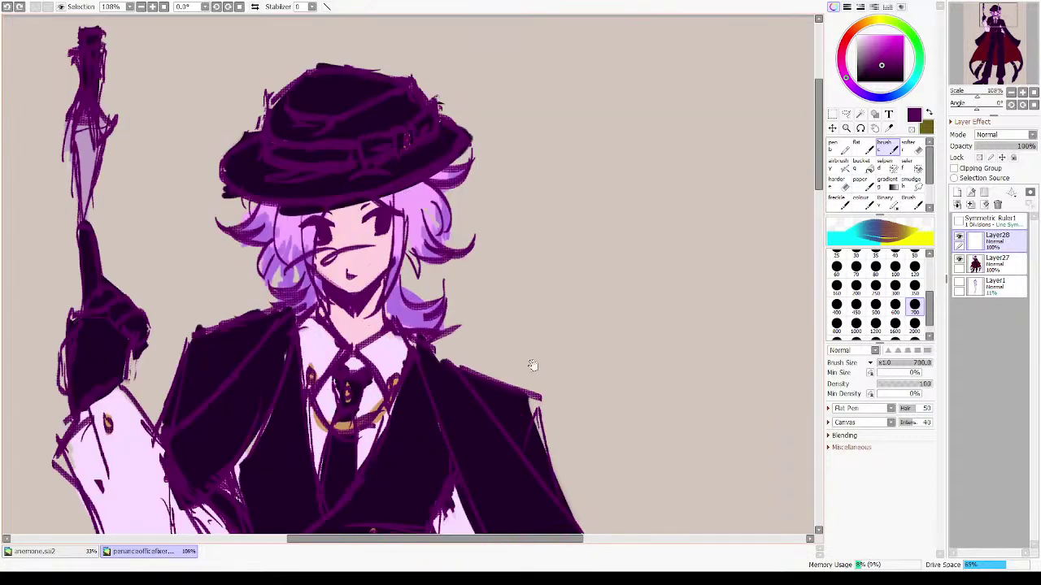
left_click_drag(401, 299, 511, 367)
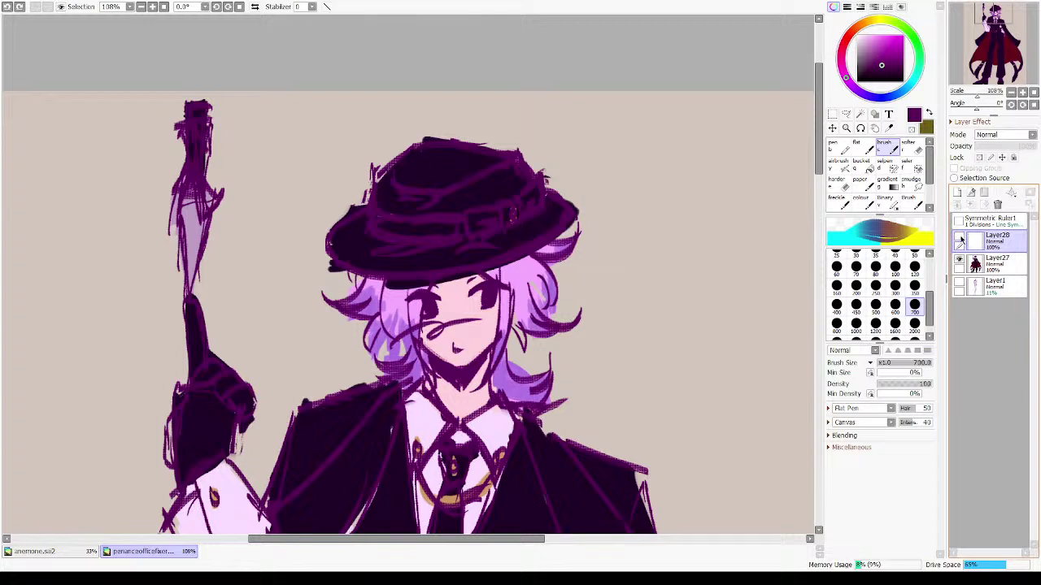
left_click(959, 238)
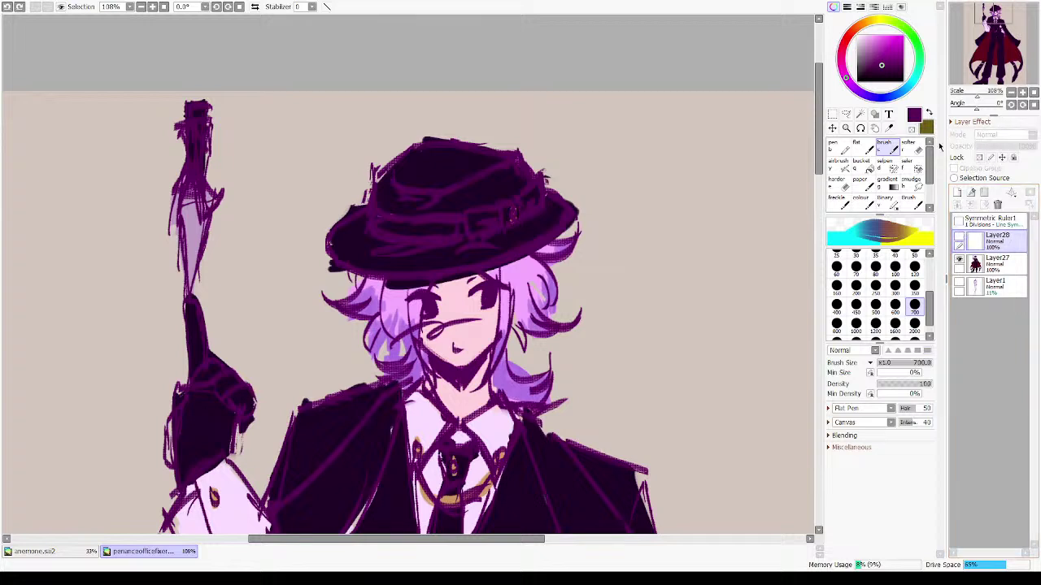
left_click(960, 237)
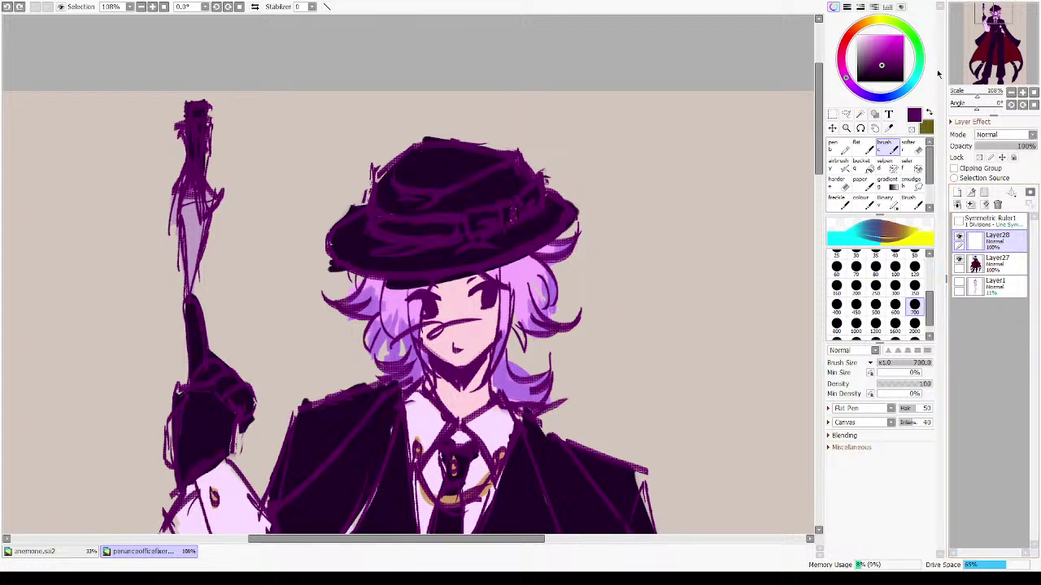
- Choose a vivid violet, set the brush size to 50, and block in the hat brim's shadow across the hair and forehead
left_click_drag(908, 55, 892, 46)
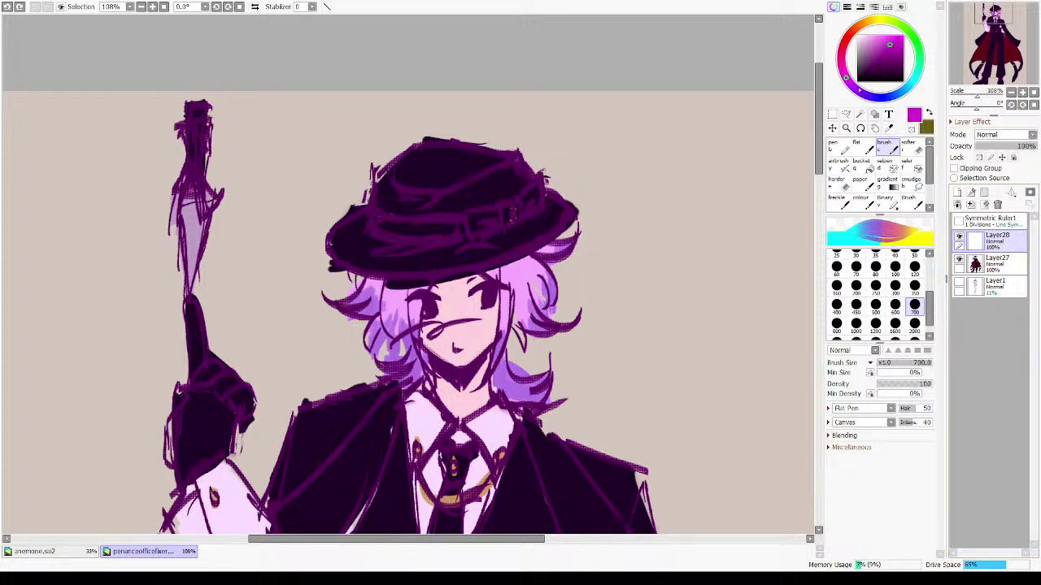
left_click_drag(846, 77, 860, 91)
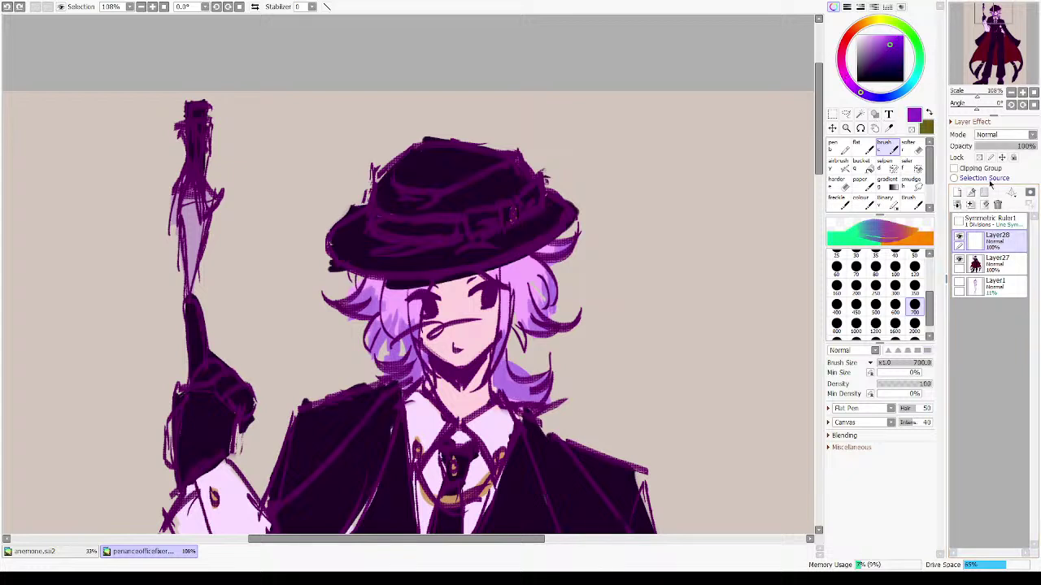
left_click(895, 267)
left_click_drag(479, 304, 593, 291)
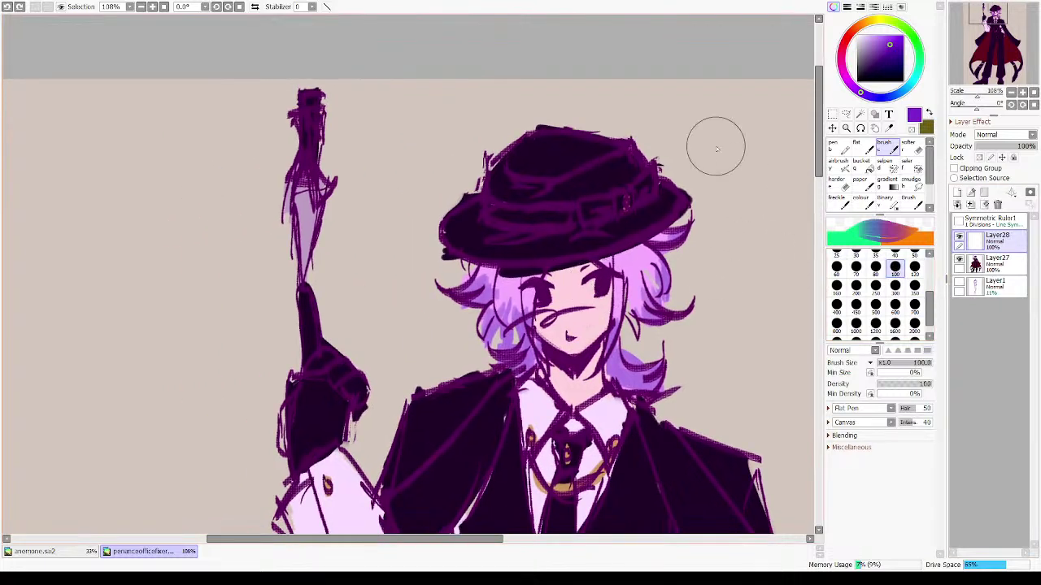
left_click(914, 255)
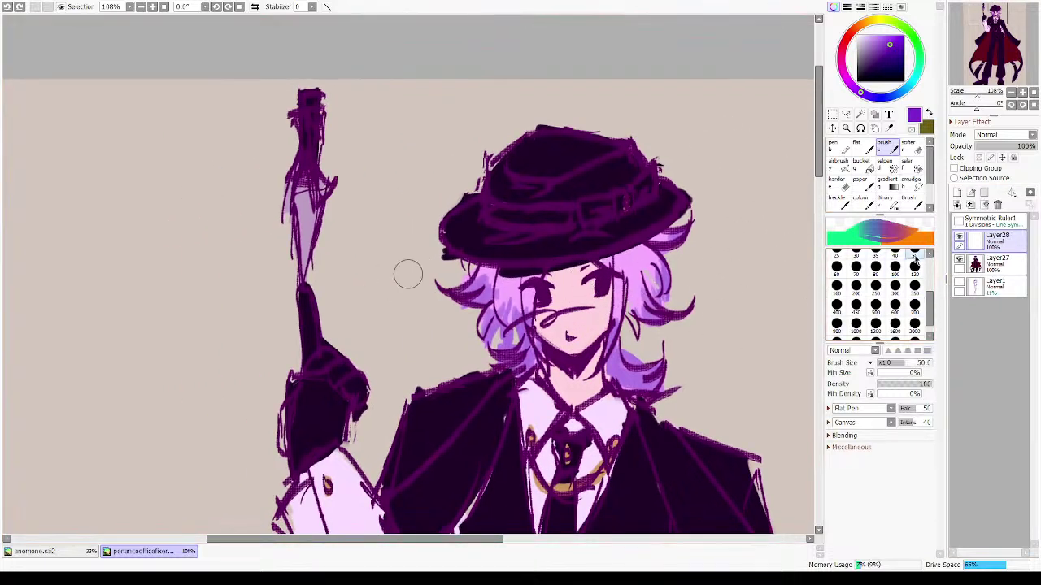
mouse_move(478, 284)
left_mouse_down()
mouse_move(636, 257)
mouse_move(542, 281)
mouse_move(668, 234)
mouse_move(546, 277)
mouse_move(665, 246)
mouse_move(477, 276)
left_mouse_up()
key("ctrl+z")
key("ctrl+z")
key("ctrl+z")
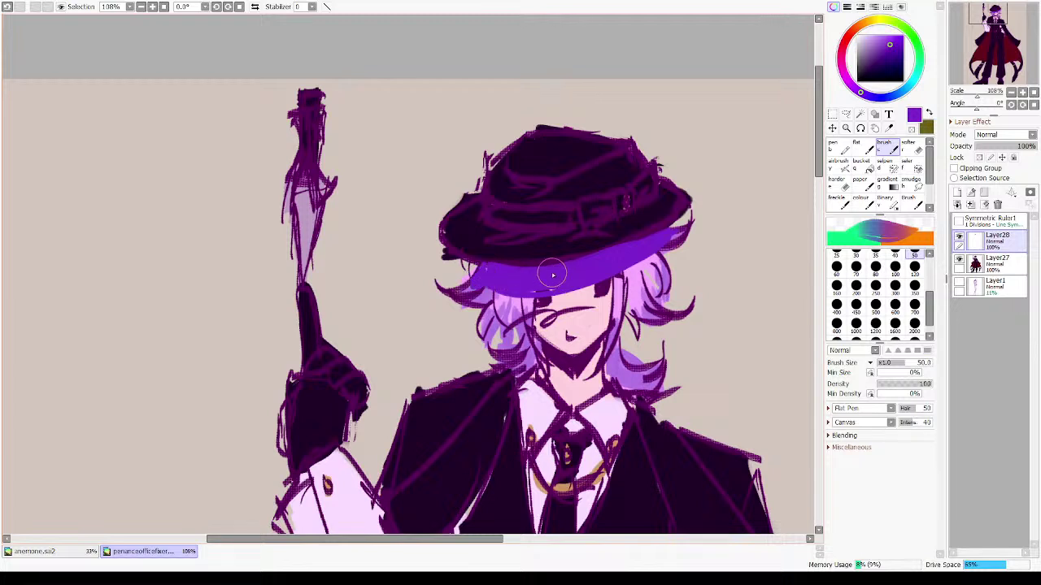
- Paint violet shadow shapes on the hat's brim, crown and band, and set the shadow layer's blending mode to Multiply
mouse_move(527, 235)
left_mouse_down()
mouse_move(472, 229)
mouse_move(533, 234)
left_mouse_up()
mouse_move(506, 177)
left_mouse_down()
mouse_move(624, 147)
mouse_move(509, 163)
mouse_move(524, 172)
mouse_move(514, 166)
mouse_move(539, 143)
mouse_move(595, 150)
mouse_move(545, 156)
mouse_move(571, 140)
mouse_move(624, 150)
mouse_move(524, 178)
mouse_move(600, 150)
left_mouse_up()
key("ctrl+z")
key("ctrl+z")
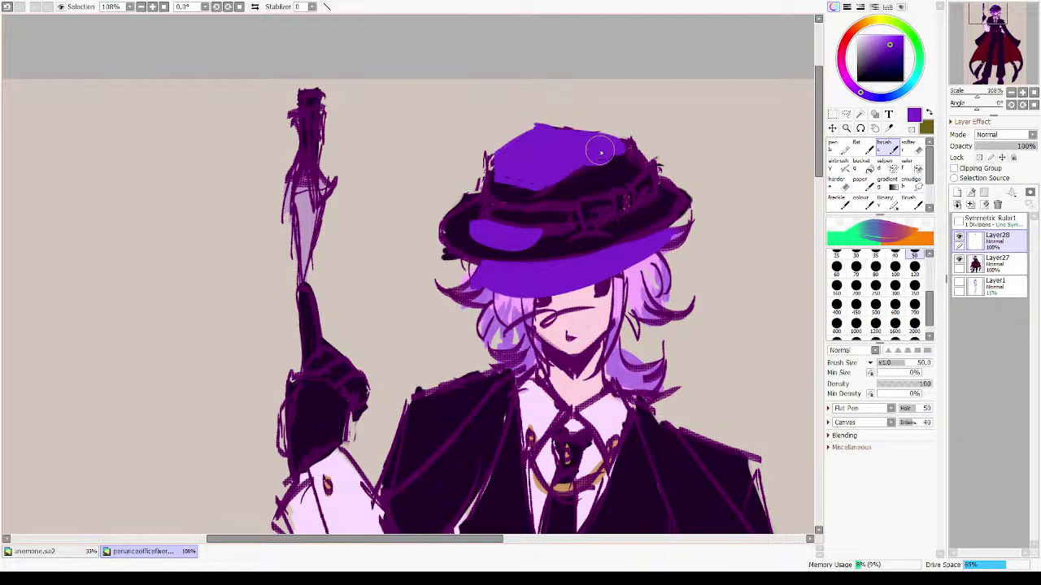
mouse_move(546, 208)
left_mouse_down()
mouse_move(602, 209)
mouse_move(638, 194)
mouse_move(608, 218)
left_mouse_up()
scroll(608, 217, "down", 3)
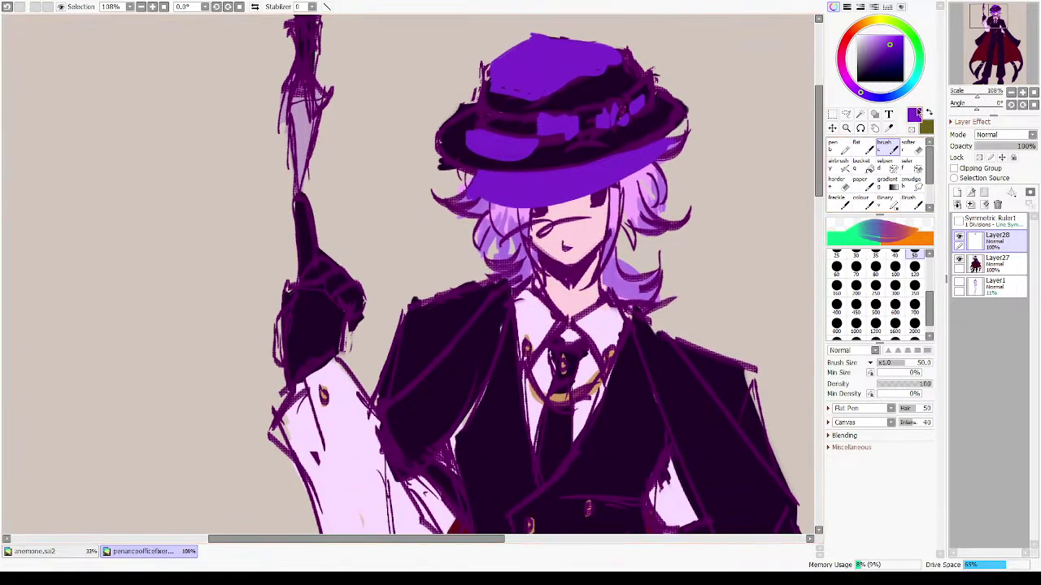
left_click(1003, 160)
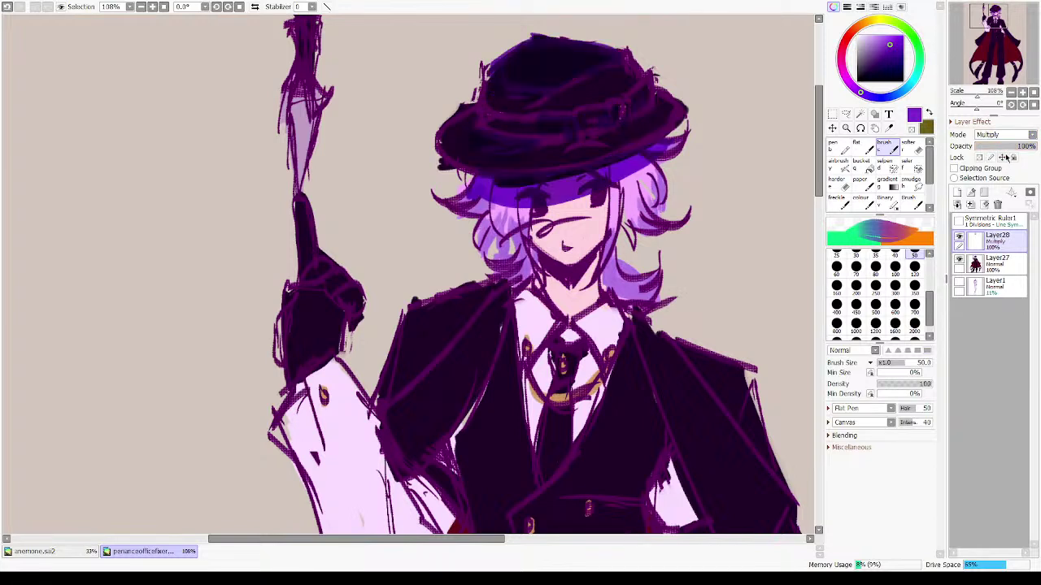
- Shade the hair beside the face and neck, on the side away from the raised arm, with the violet Multiply shadow
scroll(638, 269, "down", 1)
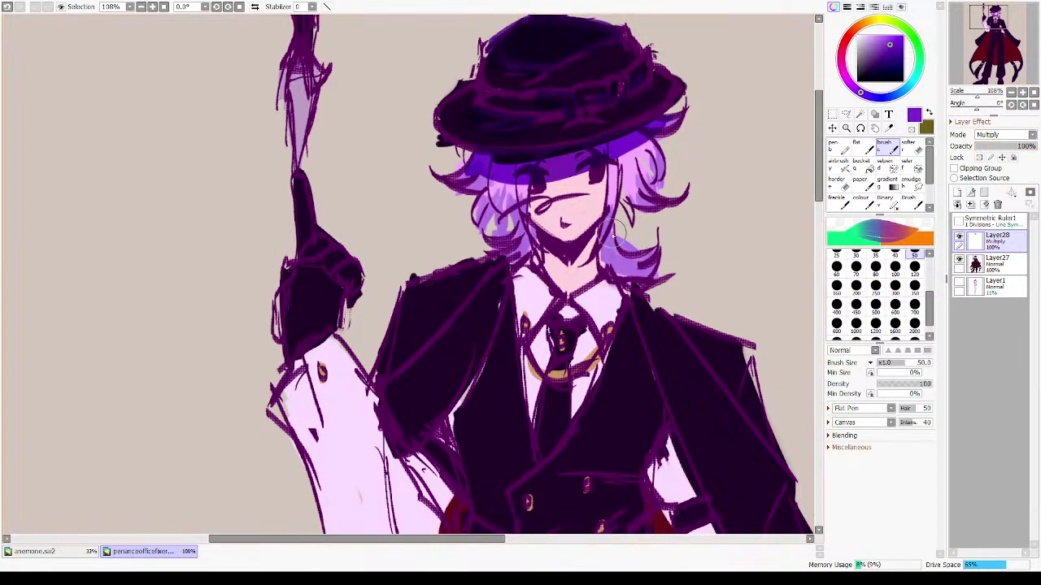
mouse_move(617, 228)
left_mouse_down()
mouse_move(605, 258)
mouse_move(627, 269)
left_mouse_up()
mouse_move(616, 218)
left_mouse_down()
mouse_move(630, 205)
mouse_move(623, 174)
left_mouse_up()
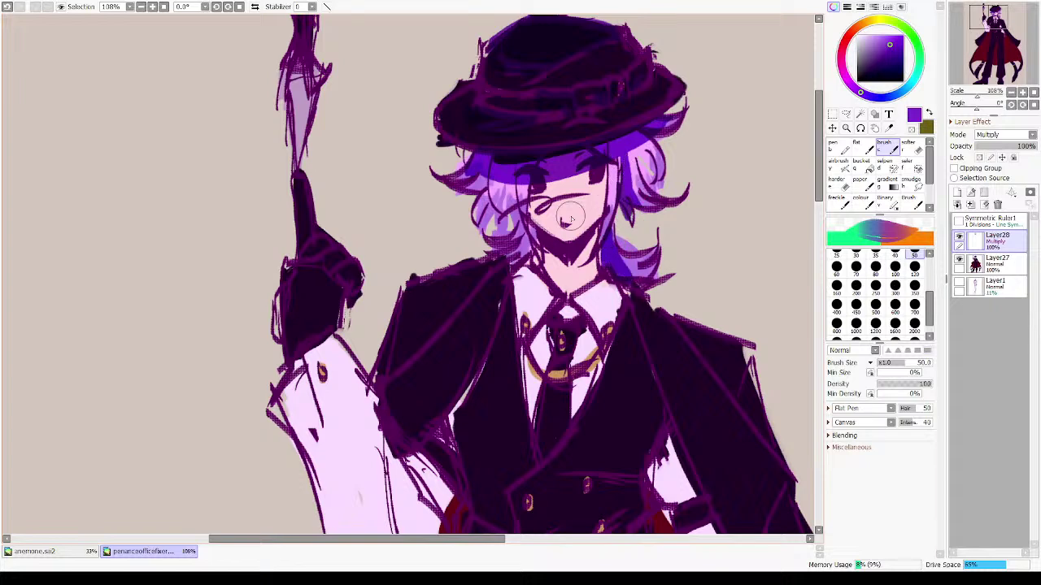
- Paint violet shadow over the neck beneath the jaw, and undo the trial stroke along the side of the face
mouse_move(519, 201)
left_mouse_down()
mouse_move(534, 245)
mouse_move(587, 293)
mouse_move(592, 243)
left_mouse_up()
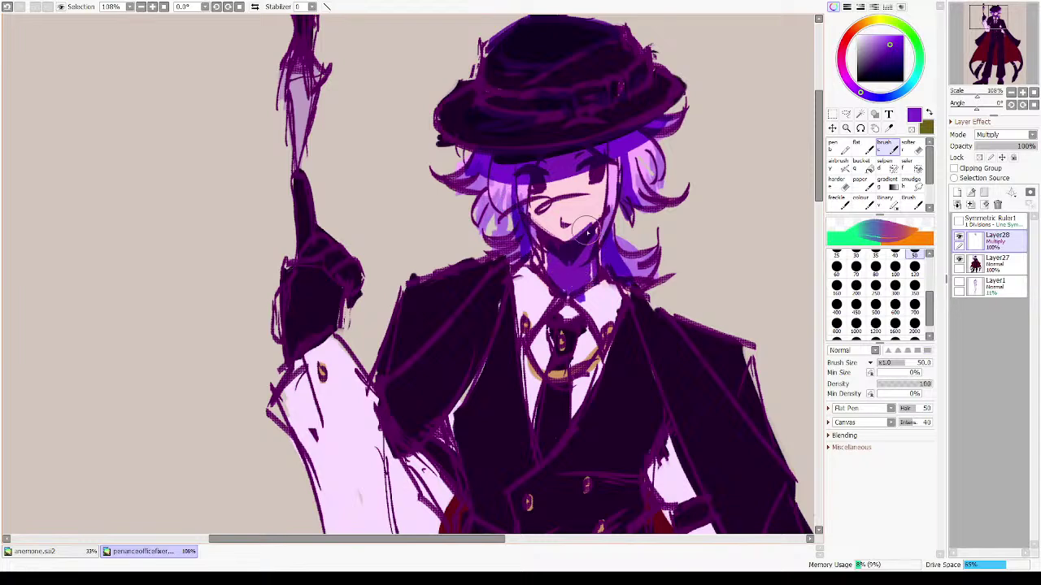
key("h")
key("h")
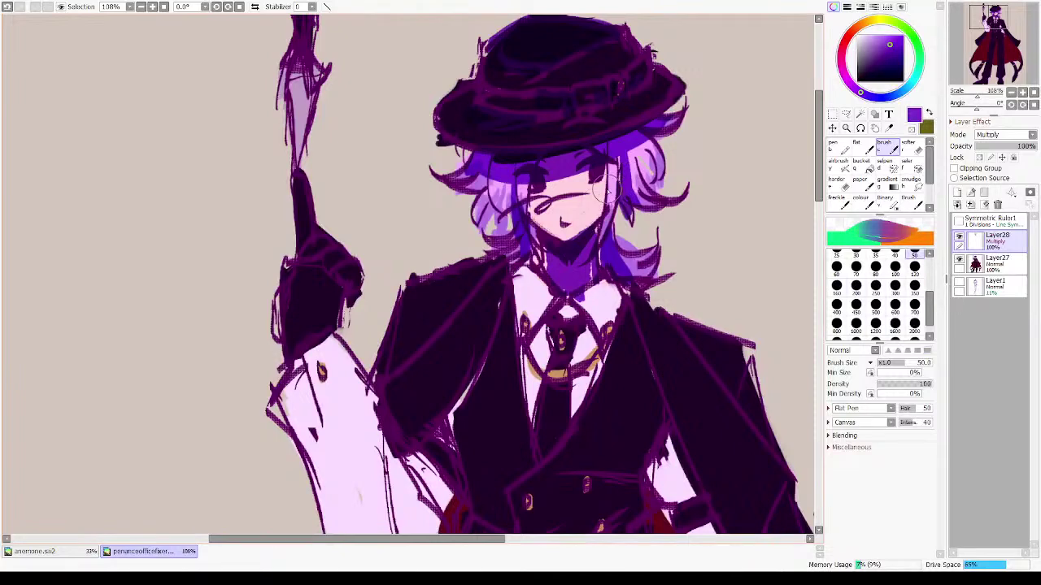
left_click_drag(607, 190, 594, 219)
key("ctrl+z")
- Shade the shirt collar, the tie and the shirt front below the neck with the violet Multiply color
left_click_drag(556, 325, 546, 286)
mouse_move(567, 251)
left_mouse_down()
mouse_move(603, 254)
mouse_move(532, 219)
mouse_move(591, 253)
mouse_move(594, 273)
mouse_move(574, 267)
mouse_move(591, 247)
mouse_move(604, 253)
mouse_move(597, 306)
mouse_move(603, 291)
mouse_move(606, 275)
mouse_move(547, 286)
mouse_move(559, 266)
mouse_move(563, 277)
mouse_move(541, 265)
mouse_move(510, 295)
mouse_move(520, 279)
mouse_move(502, 226)
mouse_move(531, 312)
mouse_move(509, 313)
mouse_move(552, 360)
mouse_move(538, 354)
mouse_move(583, 333)
mouse_move(535, 375)
mouse_move(546, 370)
mouse_move(521, 369)
mouse_move(519, 381)
mouse_move(567, 360)
mouse_move(564, 370)
mouse_move(545, 315)
mouse_move(527, 350)
mouse_move(539, 309)
mouse_move(562, 286)
left_mouse_up()
key("minus")
key("minus")
mouse_move(582, 234)
left_mouse_down()
mouse_move(537, 326)
mouse_move(509, 356)
left_mouse_up()
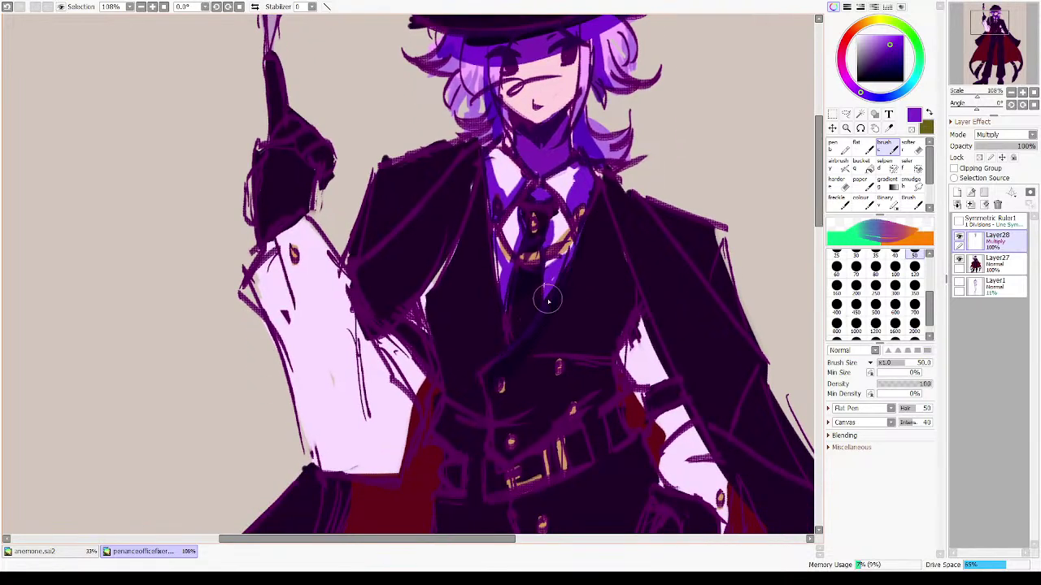
- Undo the last lapel stroke and shade the vest's lapel, its waist and the raised arm's sleeve beneath the cape
key("ctrl+z")
left_click_drag(572, 256, 481, 379)
mouse_move(564, 366)
left_mouse_down()
mouse_move(609, 389)
mouse_move(497, 424)
mouse_move(542, 431)
mouse_move(553, 421)
mouse_move(450, 423)
mouse_move(506, 426)
mouse_move(439, 438)
mouse_move(451, 370)
mouse_move(427, 313)
mouse_move(444, 287)
mouse_move(384, 342)
mouse_move(412, 393)
mouse_move(405, 360)
mouse_move(420, 330)
mouse_move(426, 403)
left_mouse_up()
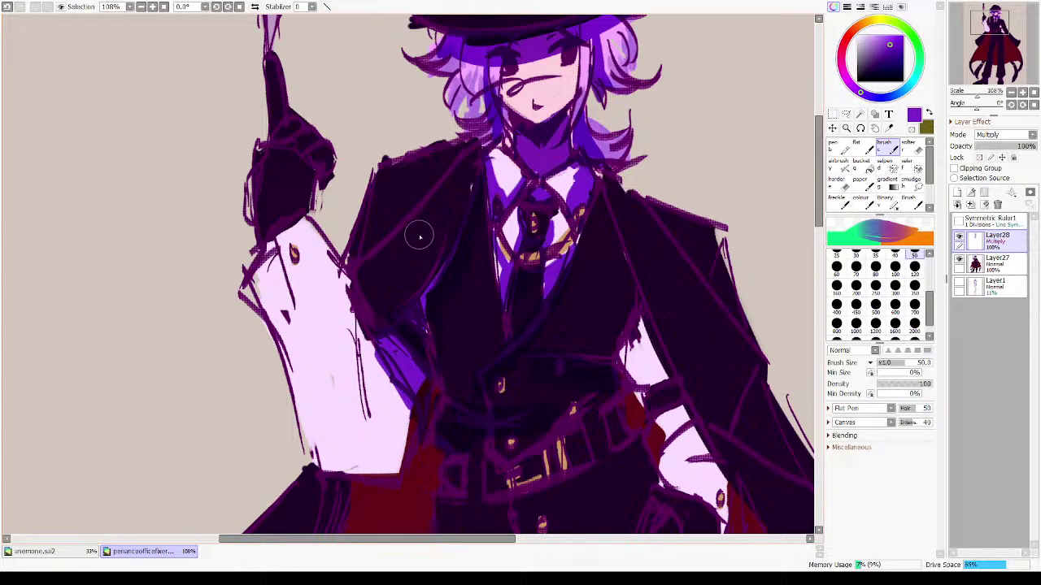
mouse_move(447, 158)
left_mouse_down()
mouse_move(418, 186)
mouse_move(428, 163)
mouse_move(365, 165)
mouse_move(408, 162)
left_mouse_up()
- Shade the handle of the blade balanced above the raised finger with violet
left_click_drag(599, 91, 546, 284)
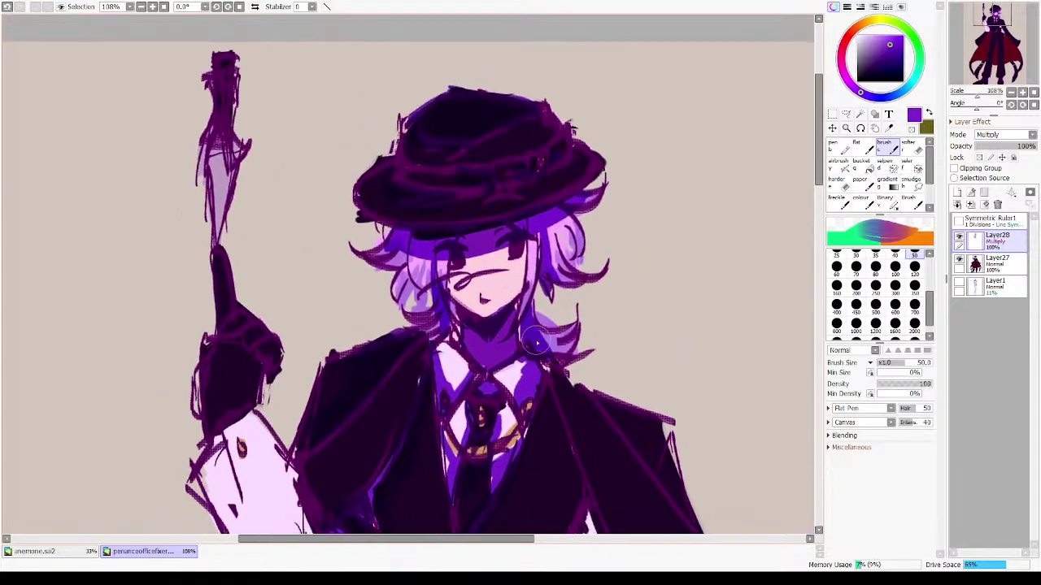
left_click_drag(256, 294, 447, 235)
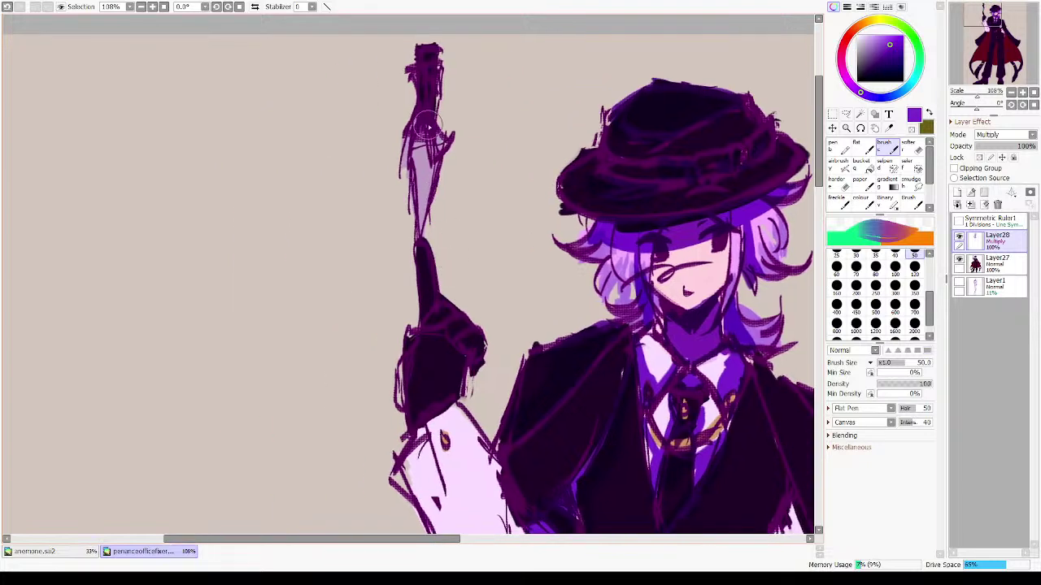
mouse_move(429, 127)
left_mouse_down()
mouse_move(418, 139)
mouse_move(440, 158)
mouse_move(426, 93)
left_mouse_up()
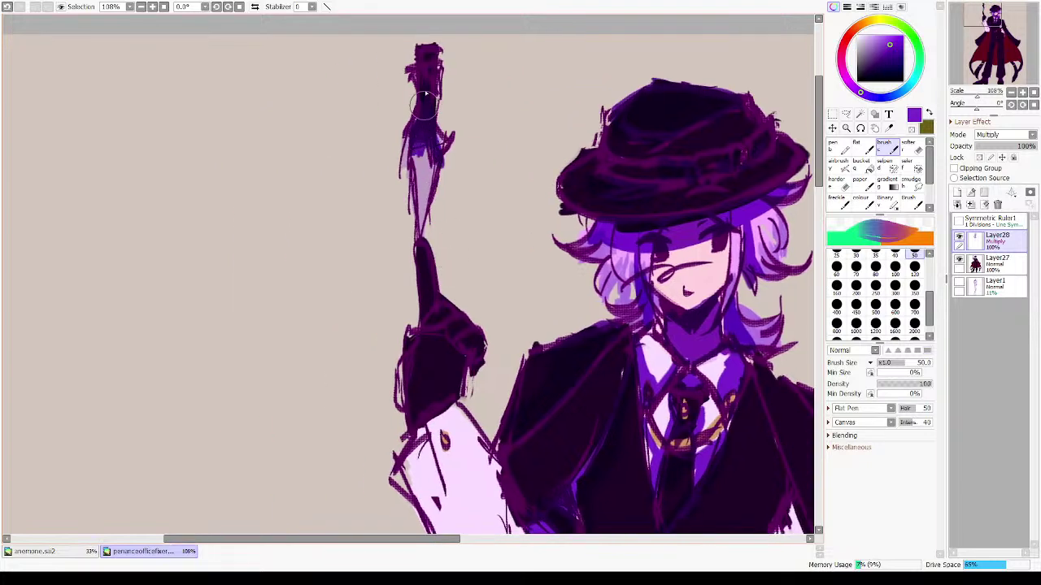
left_click_drag(437, 325, 417, 251)
mouse_move(397, 171)
left_mouse_down()
mouse_move(404, 199)
mouse_move(403, 183)
left_mouse_up()
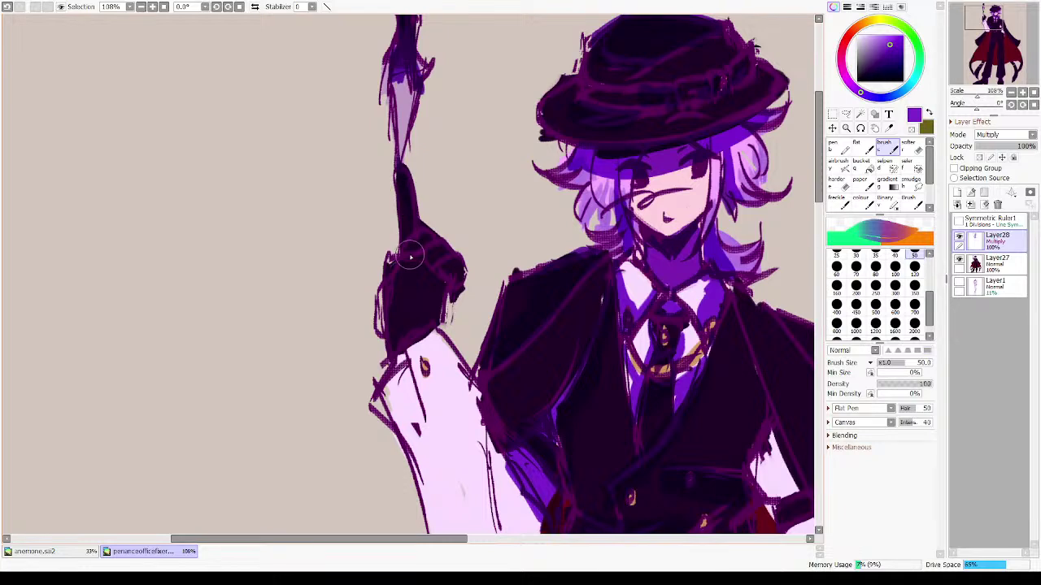
- Shade the raised glove and the elbow and underarm folds of its white sleeve with violet
mouse_move(420, 274)
left_mouse_down()
mouse_move(425, 261)
mouse_move(435, 315)
mouse_move(391, 357)
mouse_move(386, 393)
mouse_move(410, 356)
mouse_move(410, 403)
left_mouse_up()
left_click_drag(507, 436, 400, 231)
left_click_drag(401, 279, 386, 343)
mouse_move(381, 261)
left_mouse_down()
mouse_move(382, 236)
mouse_move(393, 291)
left_mouse_up()
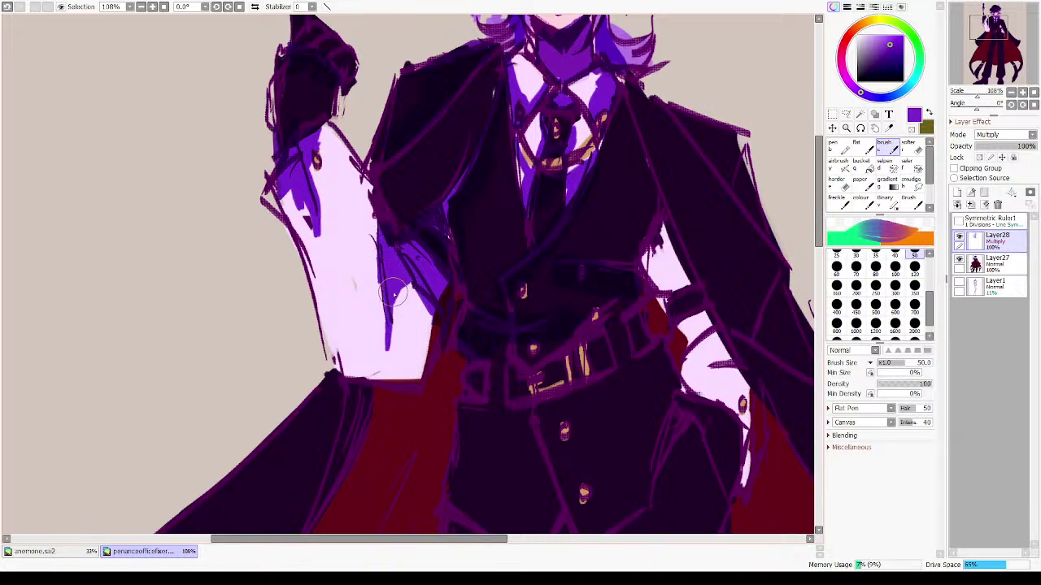
key("h")
key("h")
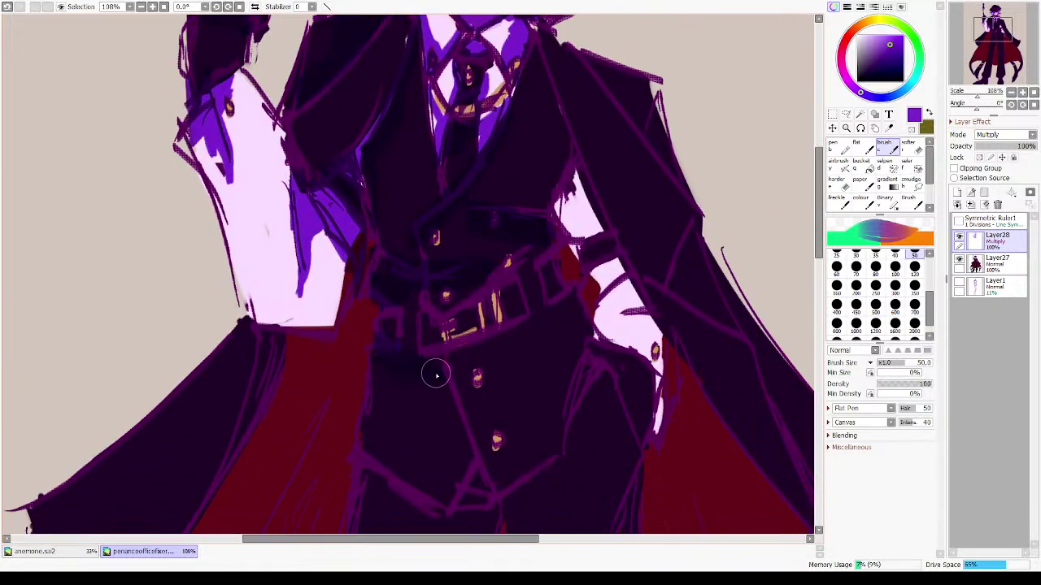
- Paint shadow beneath the belt and down the vest's front opening to its pointed hem
mouse_move(435, 355)
left_mouse_down()
mouse_move(507, 340)
mouse_move(500, 349)
mouse_move(494, 325)
mouse_move(494, 345)
mouse_move(471, 345)
mouse_move(488, 333)
mouse_move(458, 324)
mouse_move(498, 303)
mouse_move(535, 297)
mouse_move(511, 304)
mouse_move(497, 335)
mouse_move(589, 300)
mouse_move(559, 308)
mouse_move(544, 292)
mouse_move(575, 306)
left_mouse_up()
left_click_drag(521, 421, 483, 327)
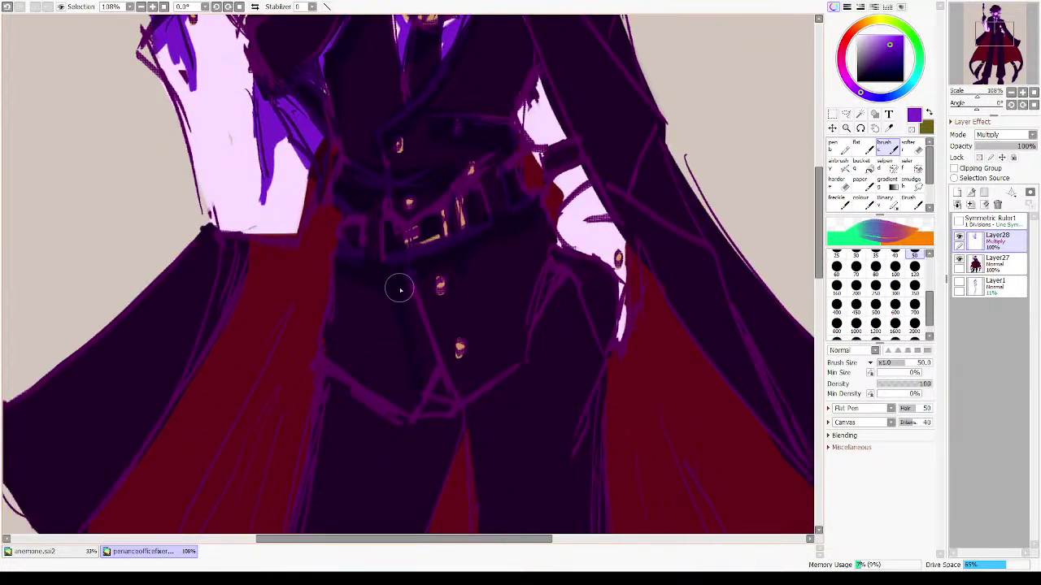
left_click_drag(412, 420, 485, 257)
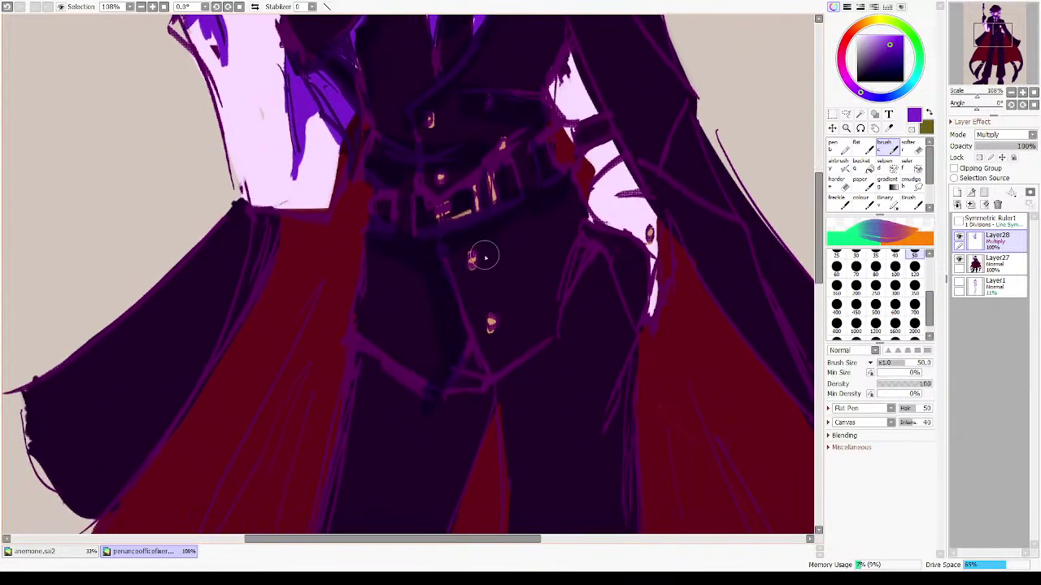
- Shade the lowered arm's white sleeve and the cape draped over that shoulder and arm
left_click_drag(601, 159, 487, 287)
mouse_move(465, 234)
left_mouse_down()
mouse_move(444, 247)
mouse_move(463, 189)
mouse_move(467, 248)
mouse_move(452, 261)
mouse_move(468, 301)
mouse_move(460, 244)
mouse_move(470, 307)
mouse_move(494, 294)
mouse_move(478, 340)
mouse_move(541, 329)
left_mouse_up()
left_click_drag(445, 190, 462, 293)
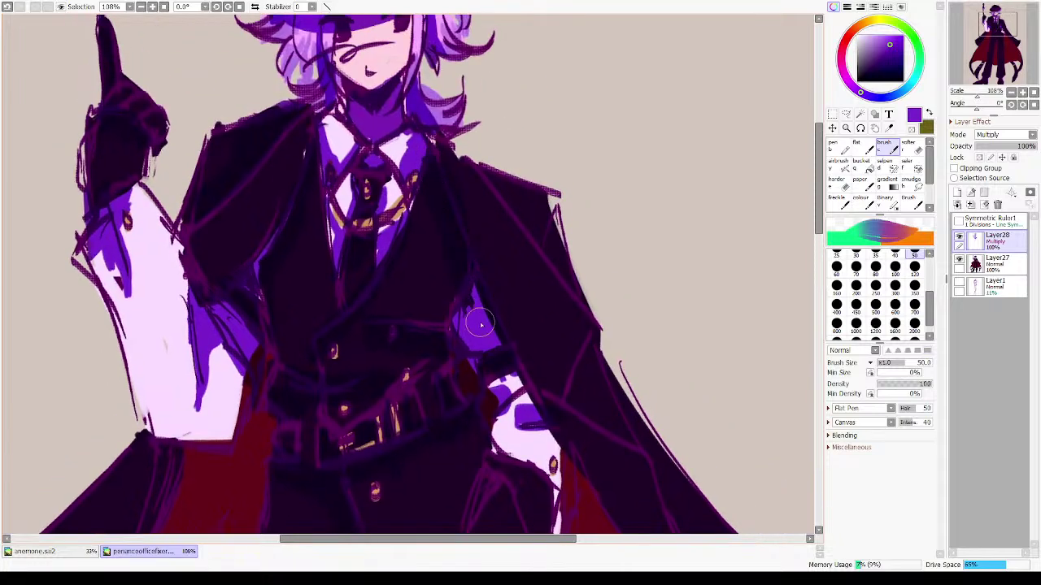
left_click_drag(494, 253, 431, 221)
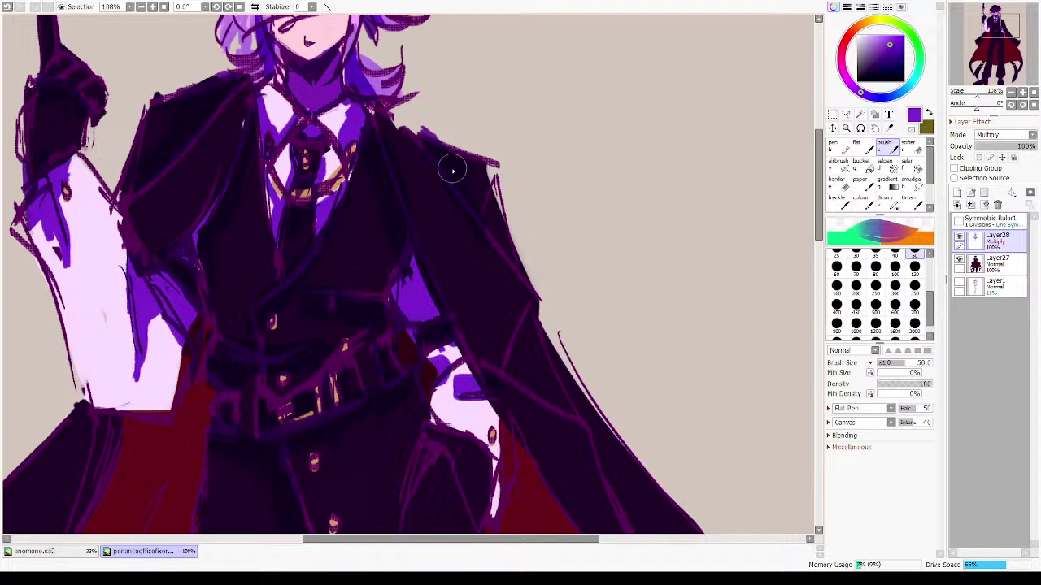
left_click_drag(533, 337, 481, 204)
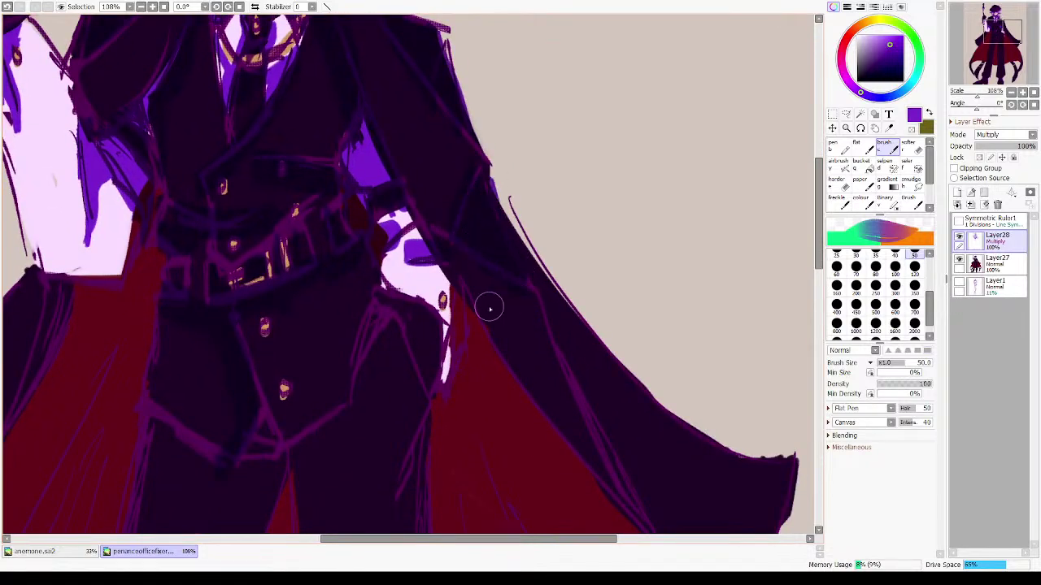
- Shade the lowered arm's cuff and sleeve folds, along with the red cape lining beside the hip
mouse_move(443, 302)
left_mouse_down()
mouse_move(431, 216)
mouse_move(442, 301)
mouse_move(426, 355)
mouse_move(429, 406)
left_mouse_up()
left_click_drag(421, 358, 421, 426)
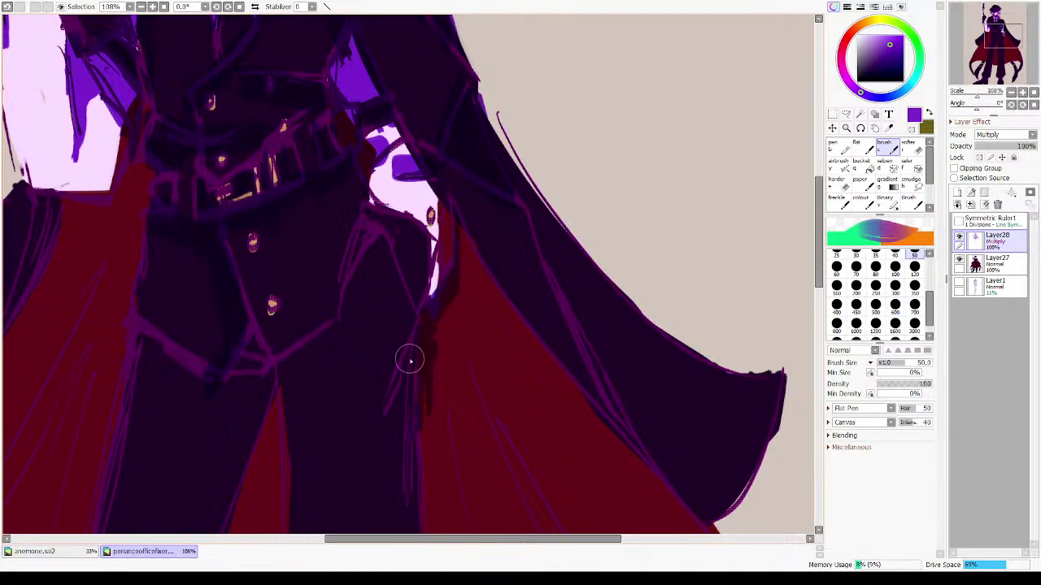
mouse_move(393, 243)
left_mouse_down()
mouse_move(424, 301)
mouse_move(448, 299)
left_mouse_up()
left_click_drag(440, 230, 435, 306)
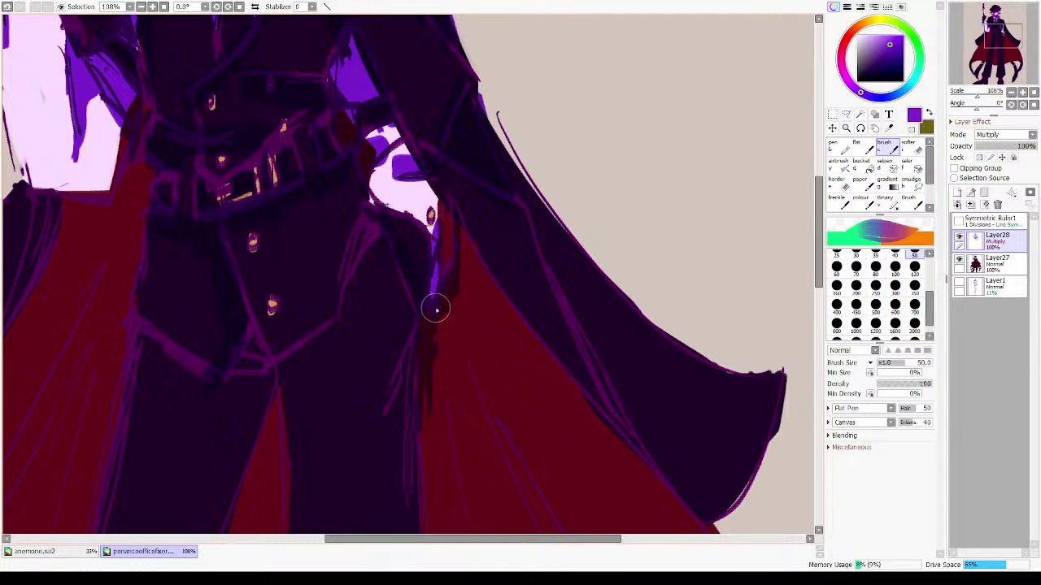
left_click_drag(434, 179, 437, 199)
mouse_move(387, 168)
left_mouse_down()
mouse_move(369, 190)
mouse_move(400, 159)
mouse_move(376, 187)
mouse_move(406, 172)
mouse_move(395, 185)
mouse_move(408, 195)
mouse_move(379, 207)
left_mouse_up()
- Paint shadow on the hip beside the lowered hand and on the trousers under the vest's hem
key("minus")
key("minus")
left_click_drag(390, 258, 398, 200)
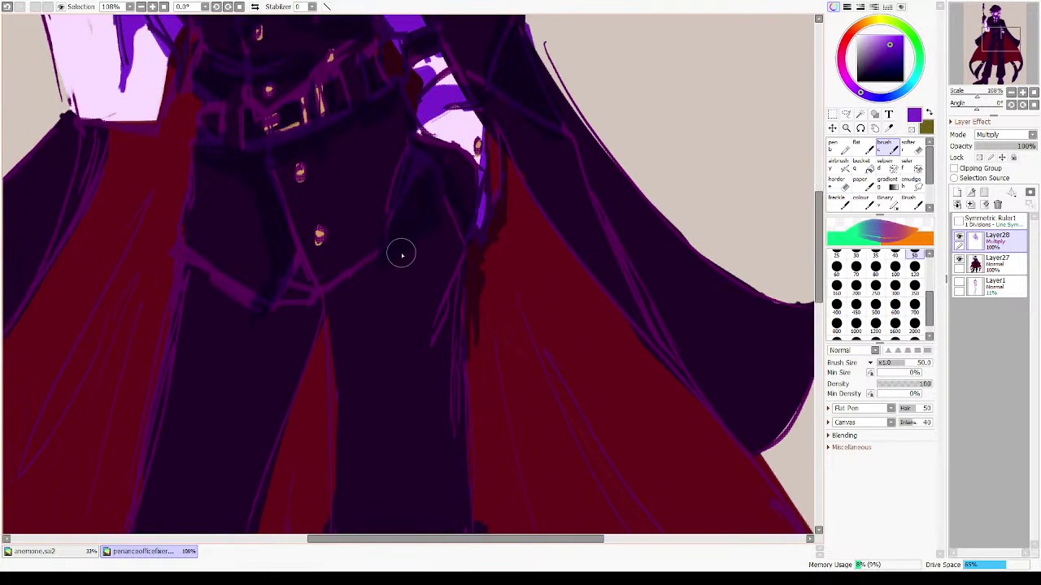
left_click_drag(338, 245, 435, 191)
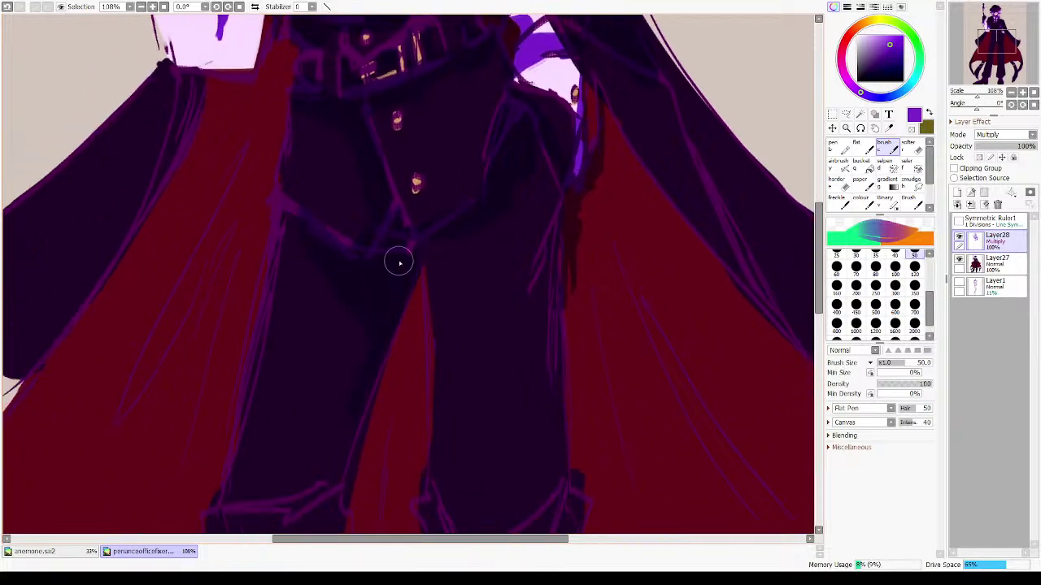
- Shade the inner thigh and the knee folds of the trouser leg on the raised-arm side
left_click_drag(307, 472, 349, 271)
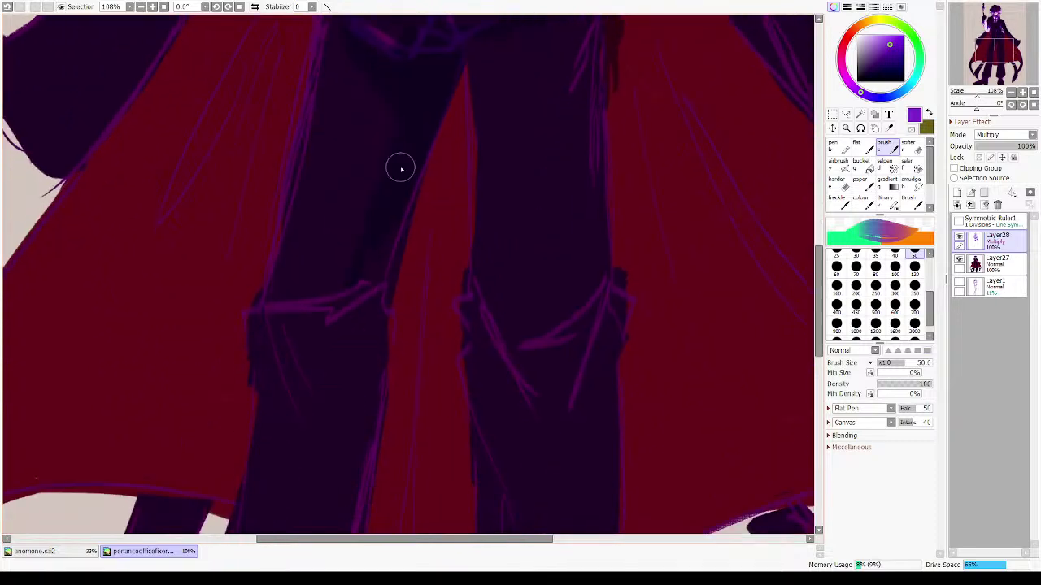
left_click_drag(304, 304, 376, 273)
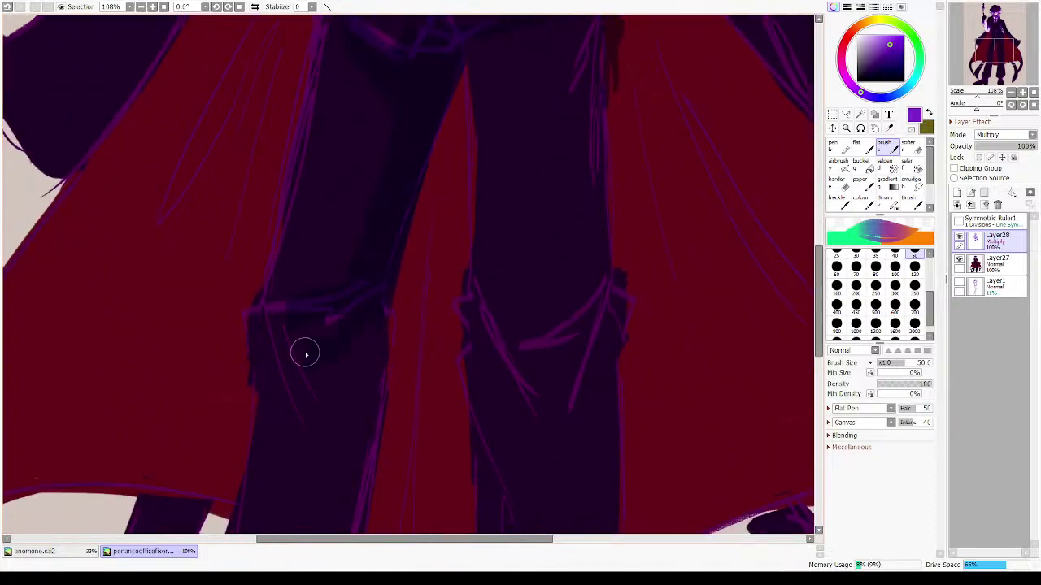
left_click_drag(304, 353, 370, 313)
mouse_move(248, 332)
left_mouse_down()
mouse_move(302, 375)
mouse_move(295, 403)
left_mouse_up()
- Shade the lower trouser leg on the raised-arm side and the heeled boot below it
left_click_drag(394, 370, 392, 203)
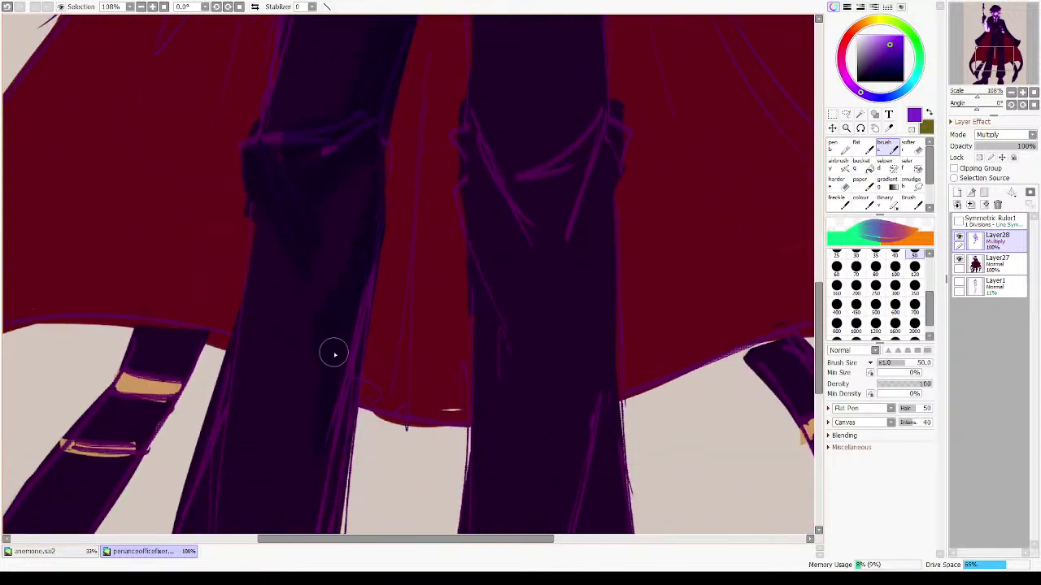
left_click_drag(330, 390, 269, 247)
mouse_move(253, 294)
left_mouse_down()
mouse_move(263, 262)
mouse_move(201, 407)
mouse_move(239, 323)
mouse_move(280, 339)
mouse_move(339, 328)
mouse_move(352, 336)
mouse_move(363, 260)
mouse_move(353, 358)
mouse_move(303, 464)
mouse_move(342, 443)
mouse_move(432, 304)
left_mouse_up()
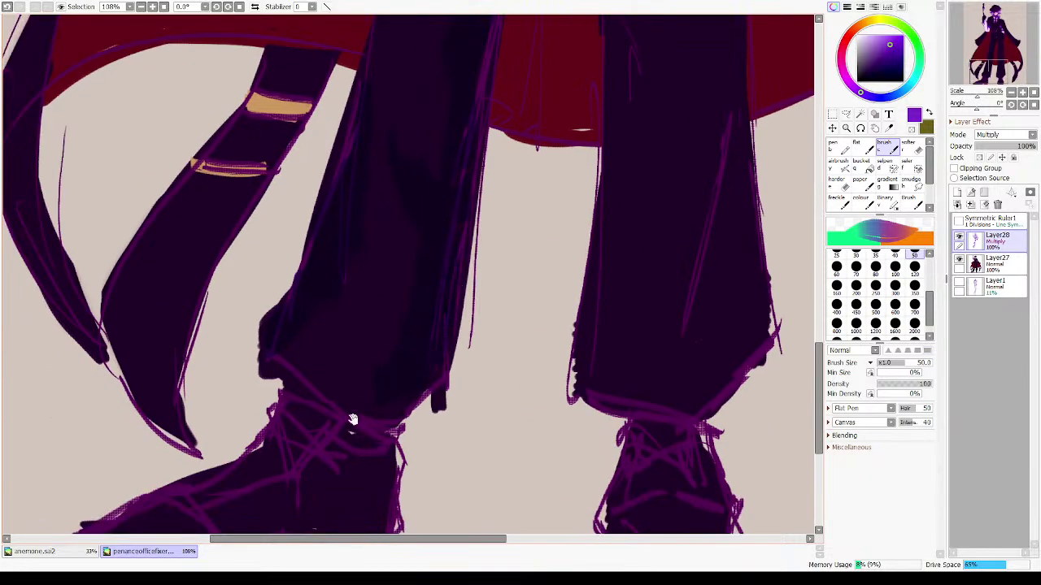
mouse_move(353, 418)
left_mouse_down()
mouse_move(394, 293)
mouse_move(457, 276)
mouse_move(413, 270)
mouse_move(425, 299)
mouse_move(402, 290)
mouse_move(322, 330)
mouse_move(262, 342)
mouse_move(303, 360)
mouse_move(266, 357)
mouse_move(312, 396)
mouse_move(207, 397)
mouse_move(367, 372)
mouse_move(324, 371)
mouse_move(426, 397)
mouse_move(412, 407)
mouse_move(448, 389)
mouse_move(301, 356)
mouse_move(437, 370)
mouse_move(426, 383)
mouse_move(450, 402)
left_mouse_up()
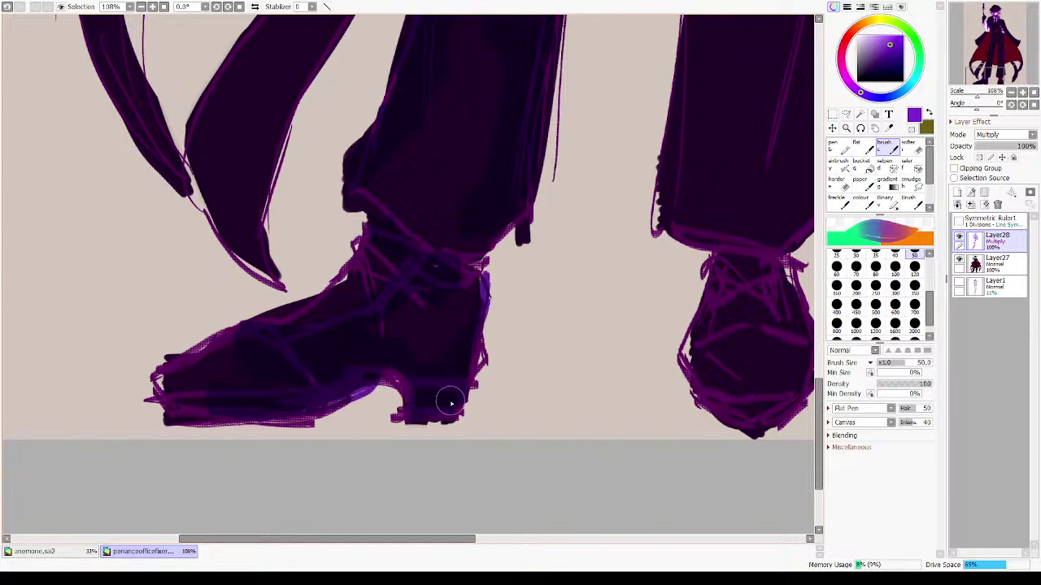
- Clear all the shading from the Multiply layer and add a new empty layer beneath the merged figure layer
key("h")
key("h")
left_click_drag(478, 234, 77, 445)
left_click_drag(392, 165, 378, 441)
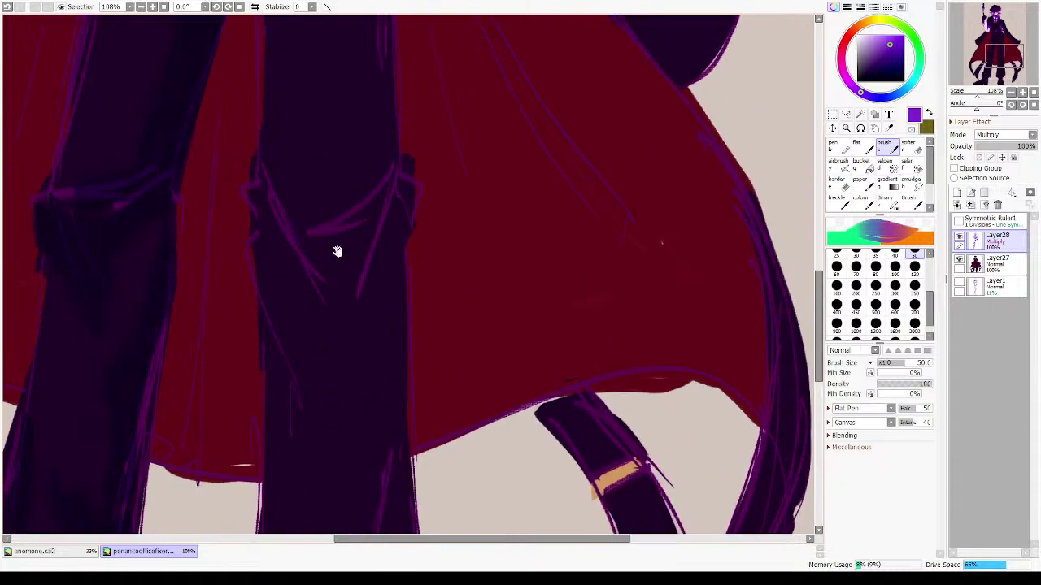
left_click_drag(977, 96, 970, 97)
left_click_drag(487, 157, 542, 335)
left_click_drag(509, 277, 621, 208)
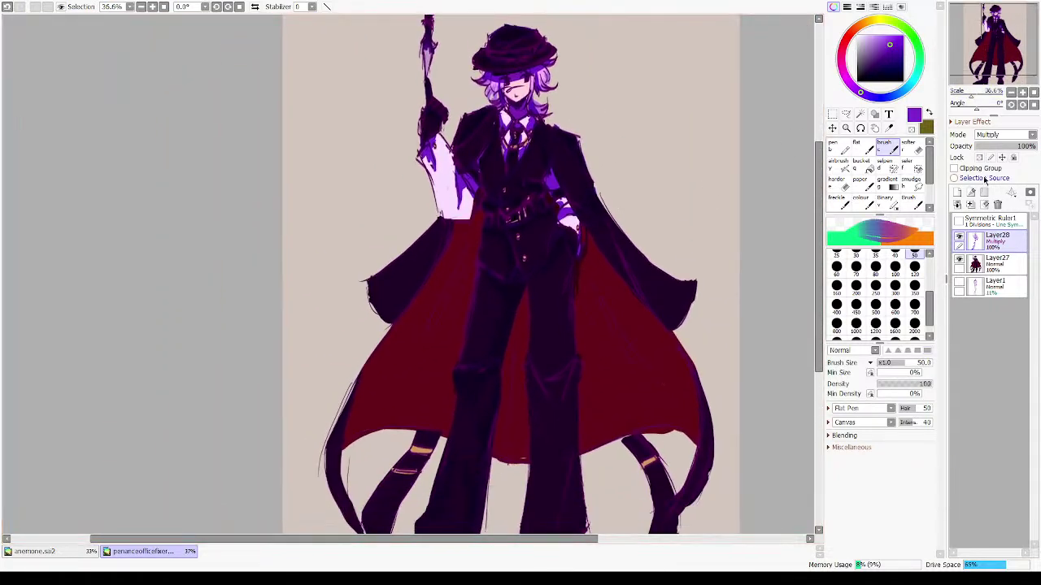
left_click(984, 204)
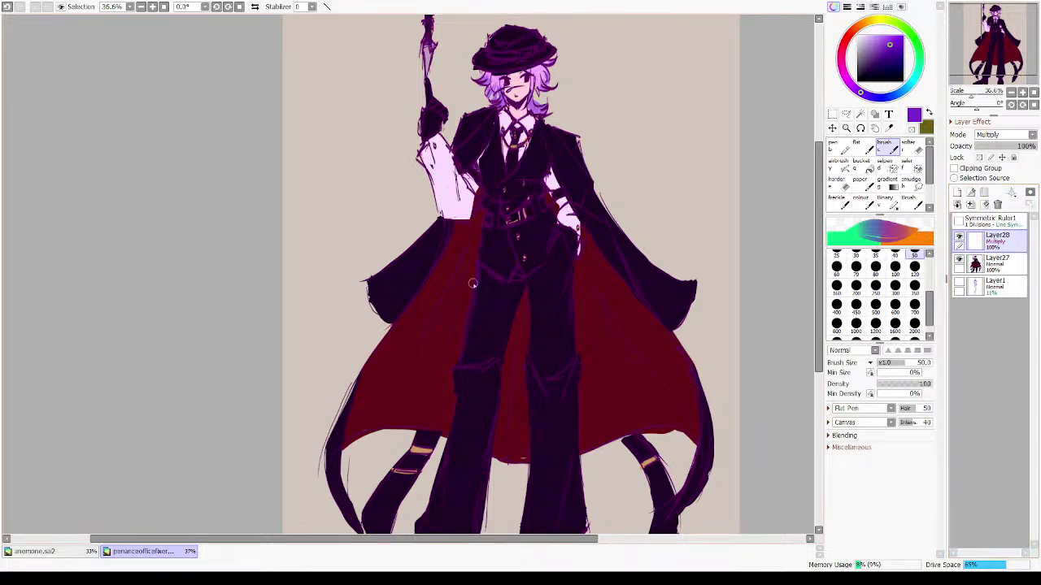
left_click(978, 285)
left_click(959, 192)
- Choose a more saturated violet and paint it behind the raised arm's elbow and the cape edge on the new layer
left_click_drag(553, 134, 461, 240)
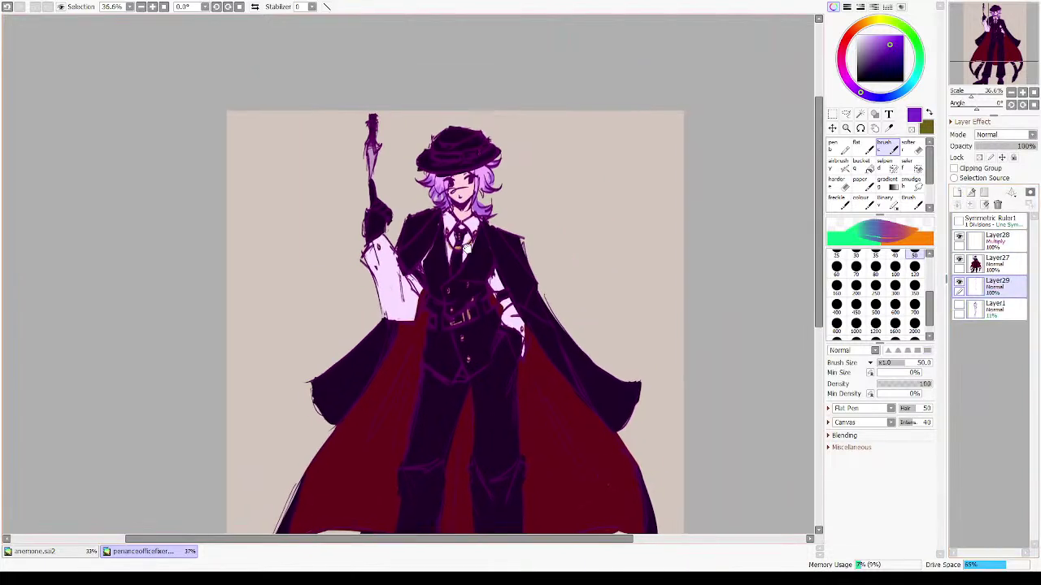
left_click(902, 36)
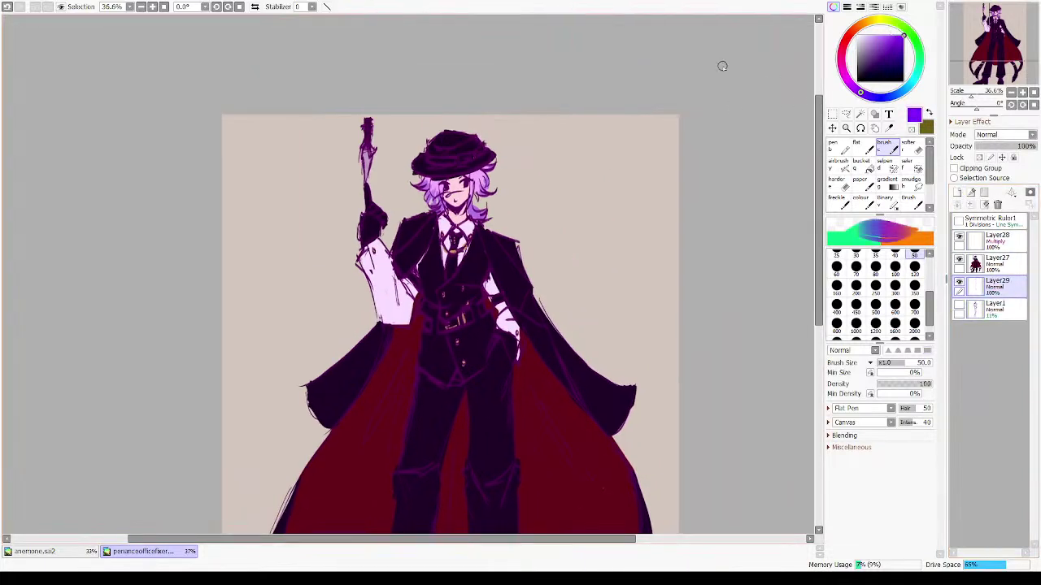
scroll(356, 152, "up", 5)
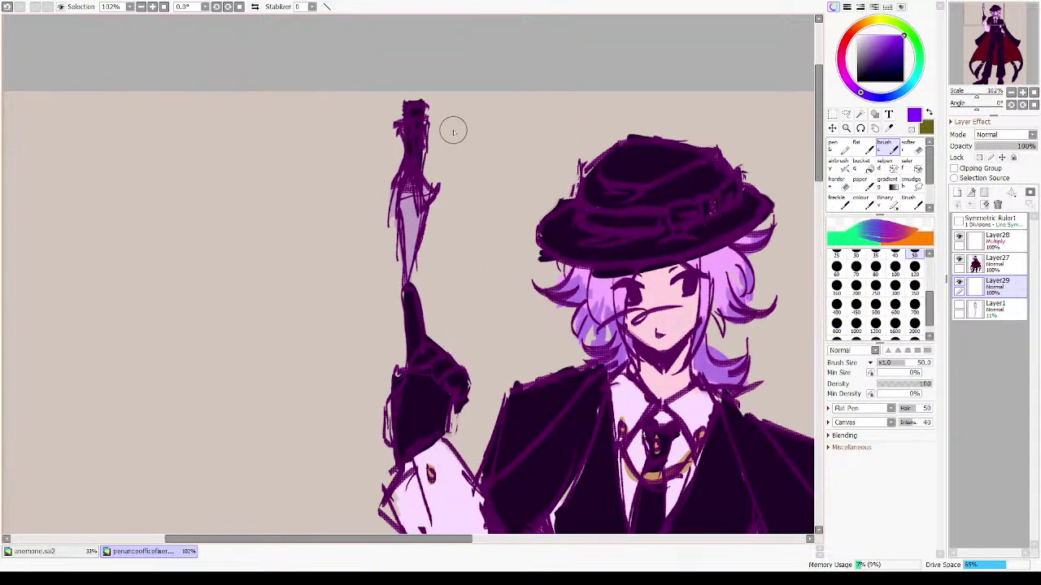
left_click_drag(405, 143, 400, 177)
mouse_move(401, 331)
left_mouse_down()
mouse_move(405, 297)
mouse_move(412, 319)
left_mouse_up()
key("ctrl+z")
key("minus")
mouse_move(404, 159)
left_mouse_down()
mouse_move(398, 151)
mouse_move(397, 185)
left_mouse_up()
key("e")
left_click_drag(435, 384, 444, 248)
left_click_drag(395, 343, 381, 373)
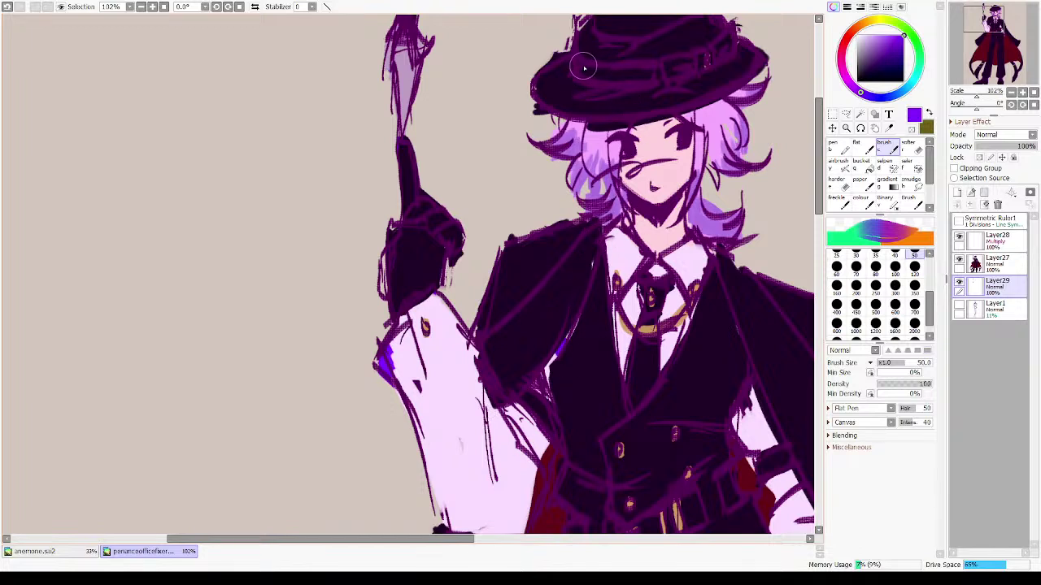
- Paint violet into the small gaps around the collar, torso and the raised arm's sleeve on the lower layer
left_click_drag(674, 80, 532, 163)
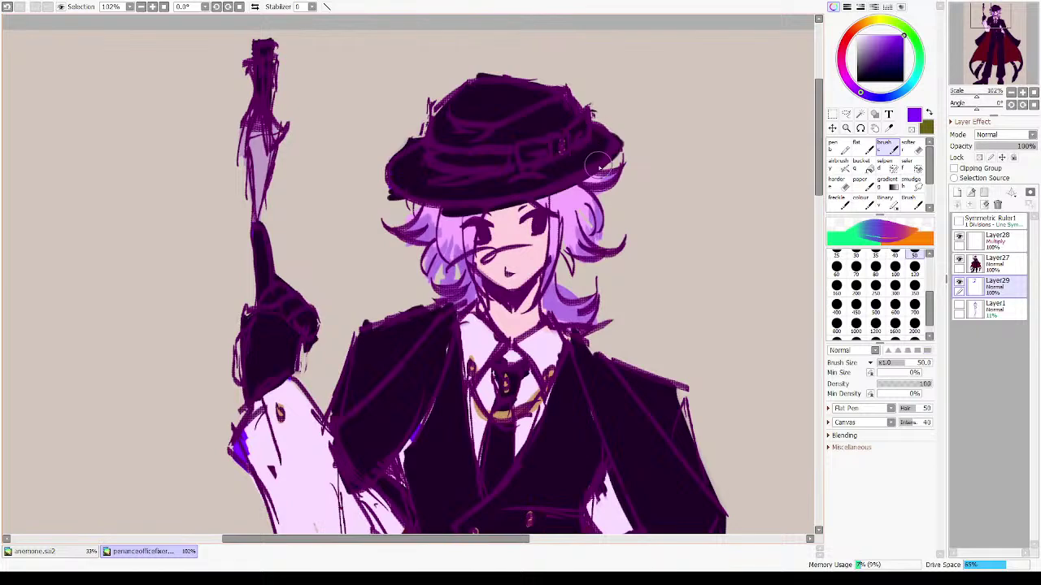
scroll(597, 162, "down", 2)
scroll(598, 163, "right", 1)
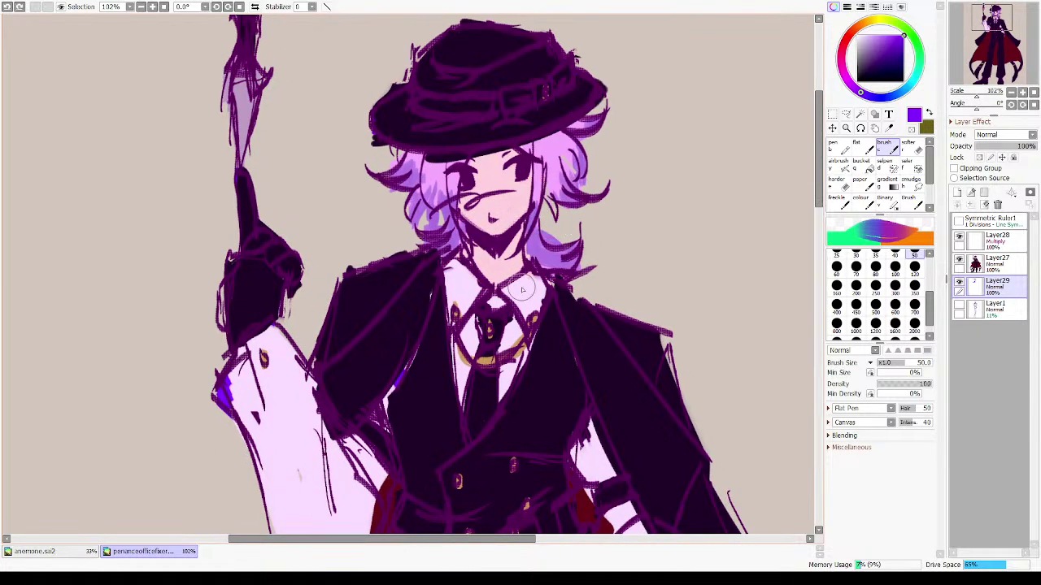
scroll(523, 289, "down", 3)
scroll(522, 289, "right", 2)
left_click_drag(530, 208, 515, 186)
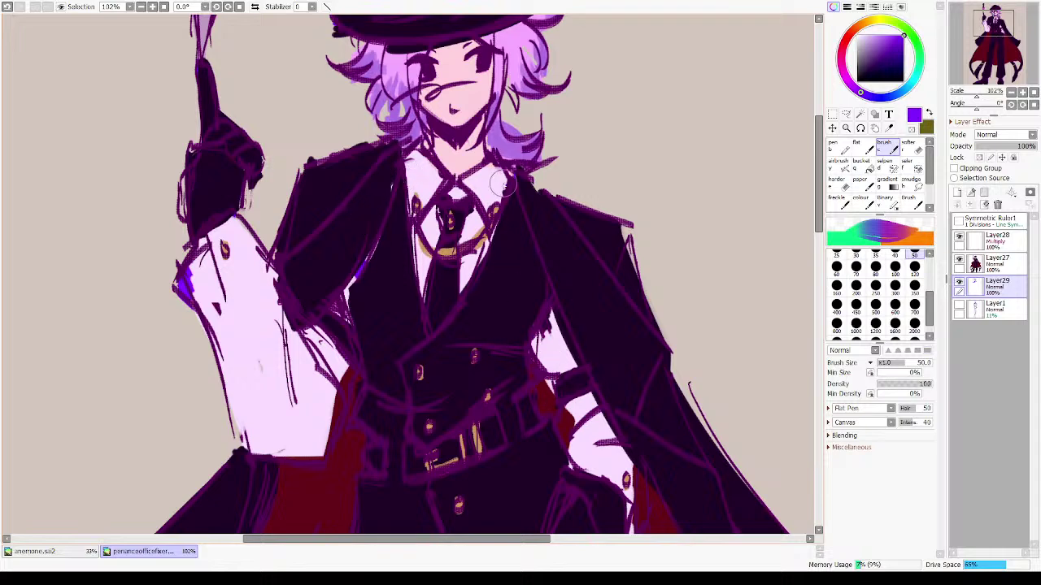
scroll(546, 276, "down", 7)
scroll(547, 277, "right", 1)
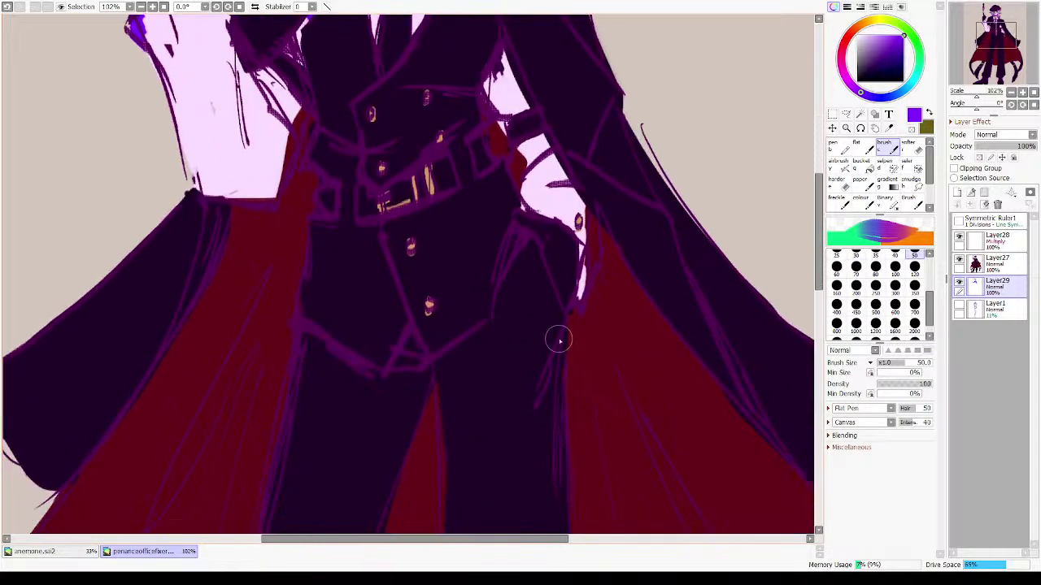
scroll(549, 290, "up", 4)
scroll(548, 290, "left", 3)
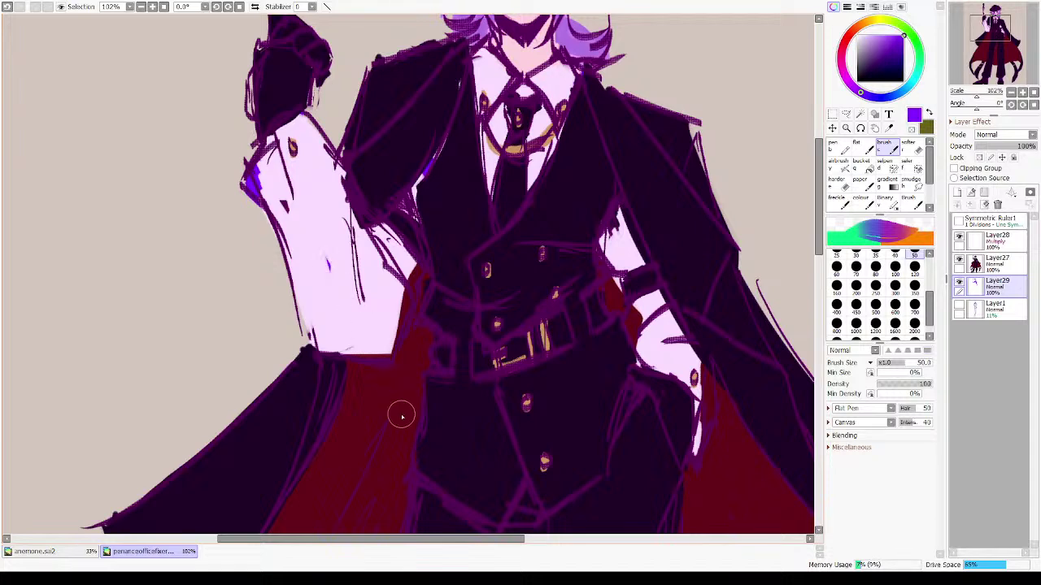
- Fill the small gaps in the heeled boot's laces and along the cape hem, between the legs and at the strapped tail, with violet
scroll(500, 285, "down", 20)
scroll(500, 284, "left", 3)
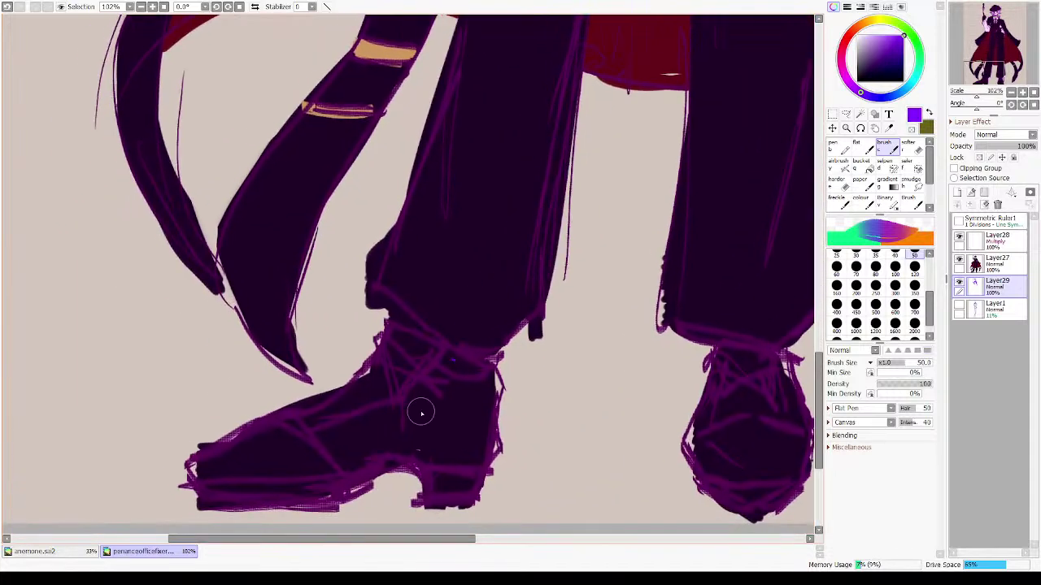
scroll(379, 331, "up", 5)
scroll(379, 331, "left", 1)
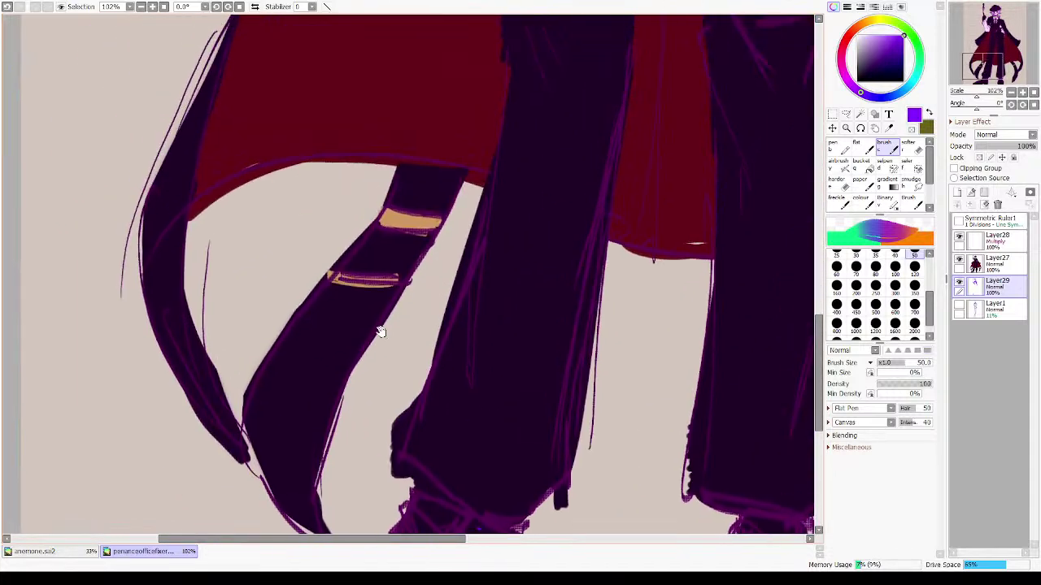
mouse_move(690, 224)
left_mouse_down()
mouse_move(440, 220)
mouse_move(455, 240)
left_mouse_up()
left_click_drag(439, 256, 464, 258)
mouse_move(674, 174)
left_mouse_down()
mouse_move(459, 180)
mouse_move(490, 213)
mouse_move(509, 37)
left_mouse_up()
left_click_drag(464, 288, 527, 320)
left_click_drag(381, 154, 407, 146)
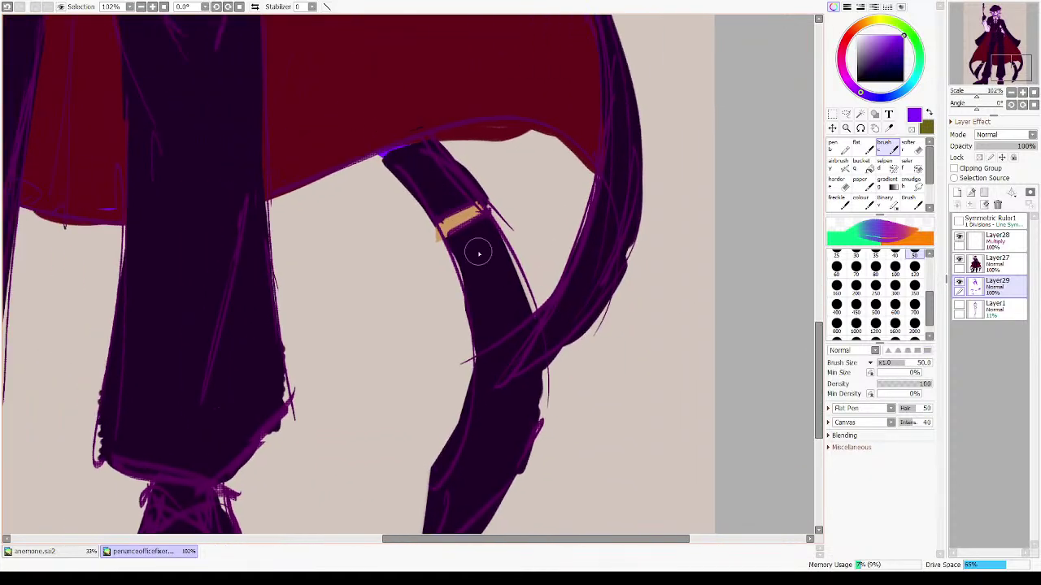
- Touch up the ankle and side gaps of the front-facing boot and the heeled boot's arch with violet, undoing stray strokes
left_click_drag(267, 374, 541, 90)
left_click_drag(495, 209, 500, 228)
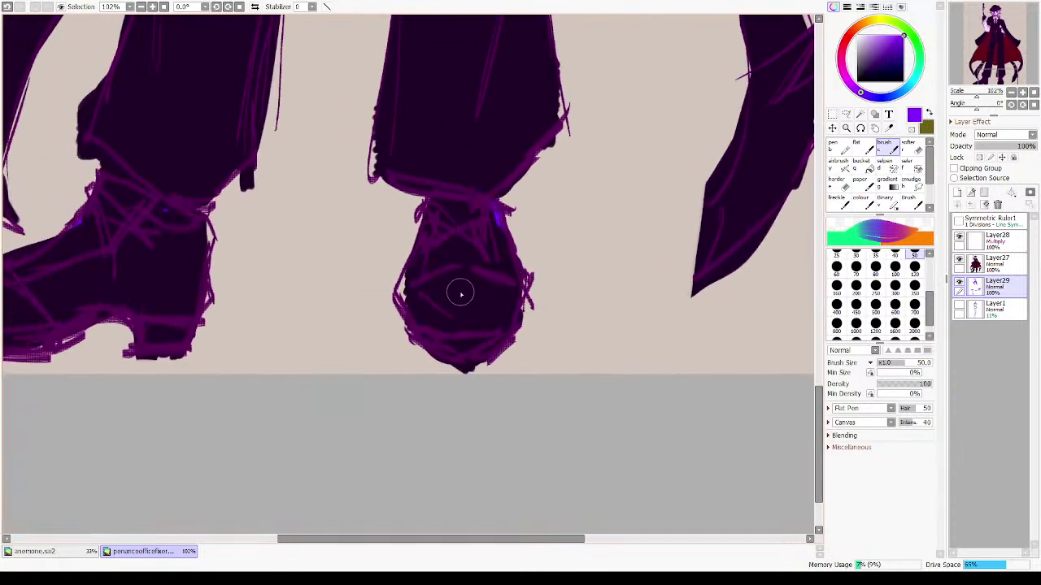
left_click_drag(409, 250, 397, 297)
key("ctrl+z")
key("ctrl+z")
left_click_drag(140, 306, 370, 284)
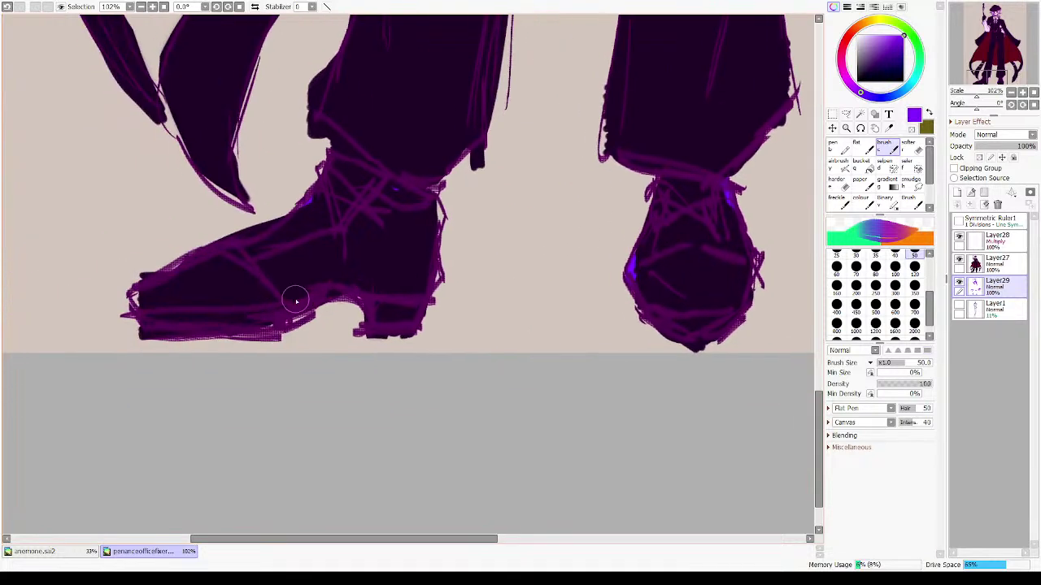
left_click_drag(295, 301, 329, 286)
- Undo the last violet stroke and touch up the gap between the raised arm's shoulder cape and the vest
left_click_drag(334, 166, 455, 386)
left_click_drag(263, 82, 297, 263)
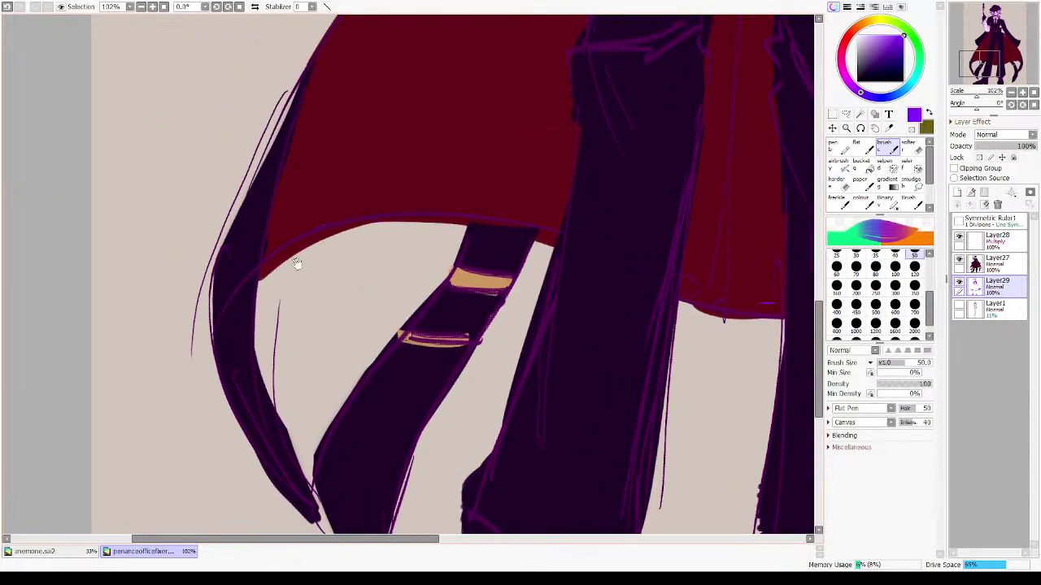
left_click_drag(453, 195, 242, 312)
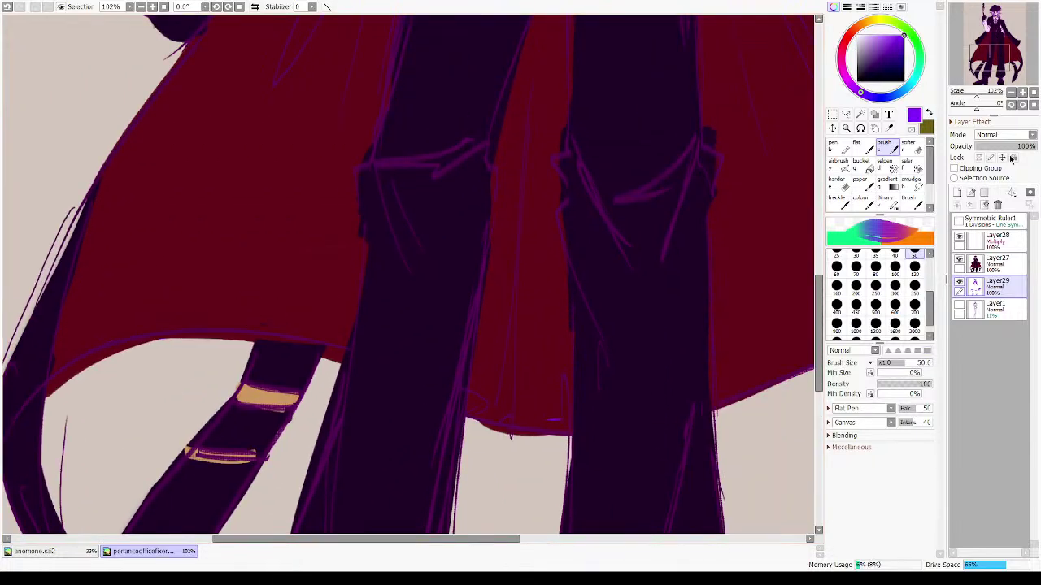
left_click(1034, 92)
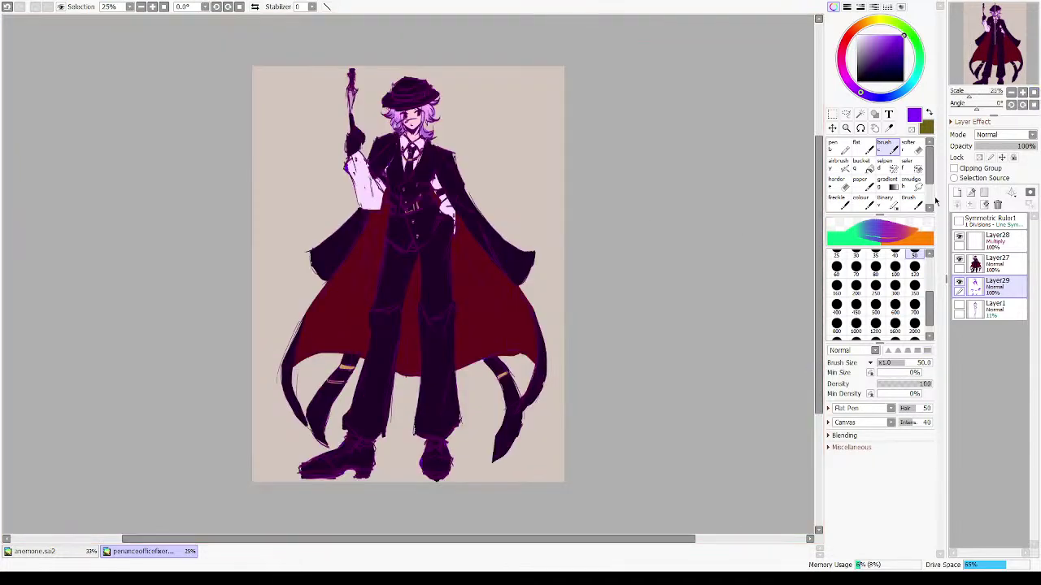
left_click_drag(293, 83, 534, 202)
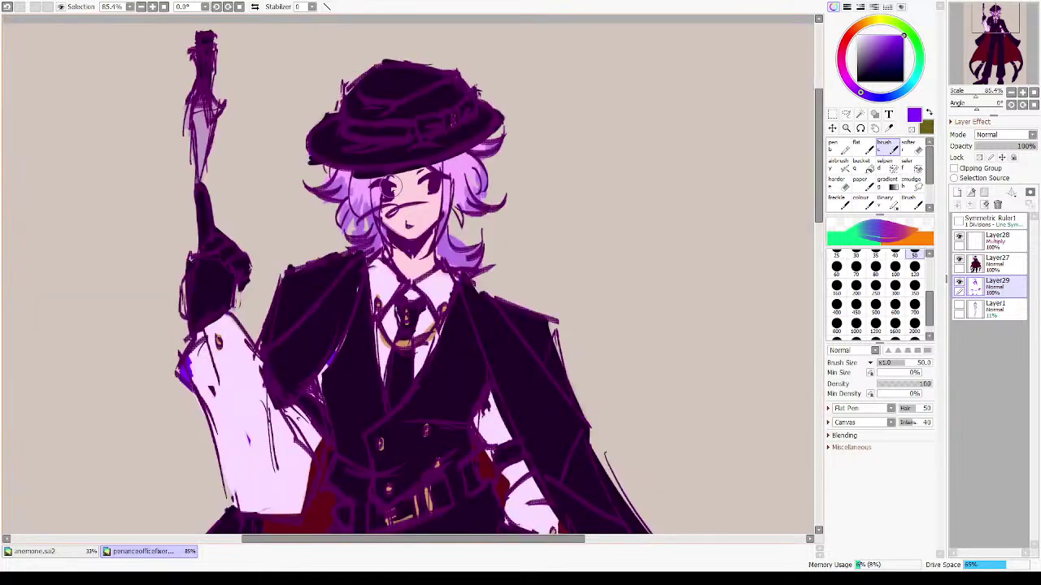
key("ctrl+z")
left_click_drag(356, 289, 349, 280)
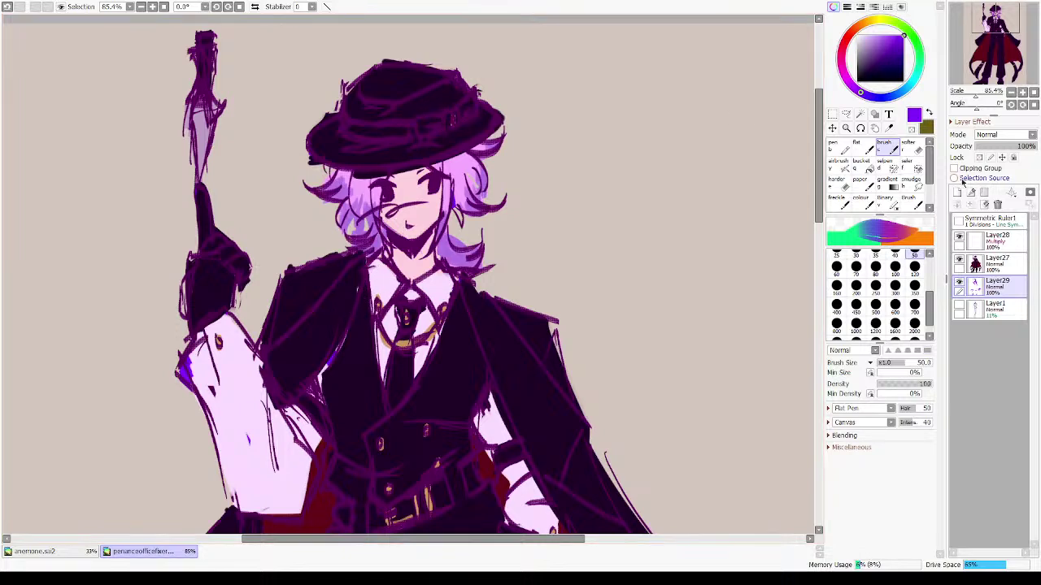
- Lock the opacity of Layer29 and recolour its painted areas in a pale pinkish lilac with a size 700 brush
left_click(980, 158)
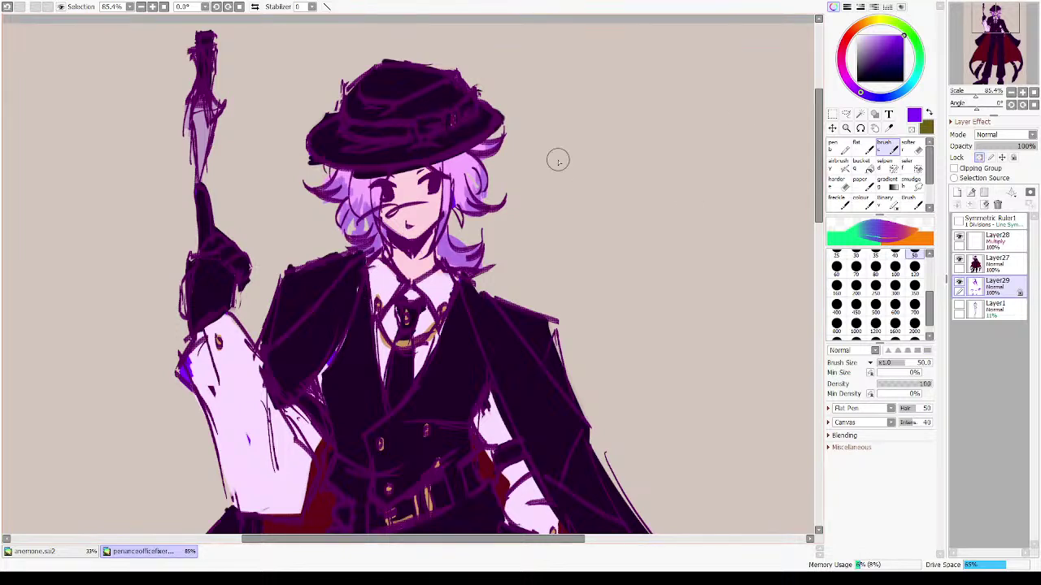
left_click(1033, 93)
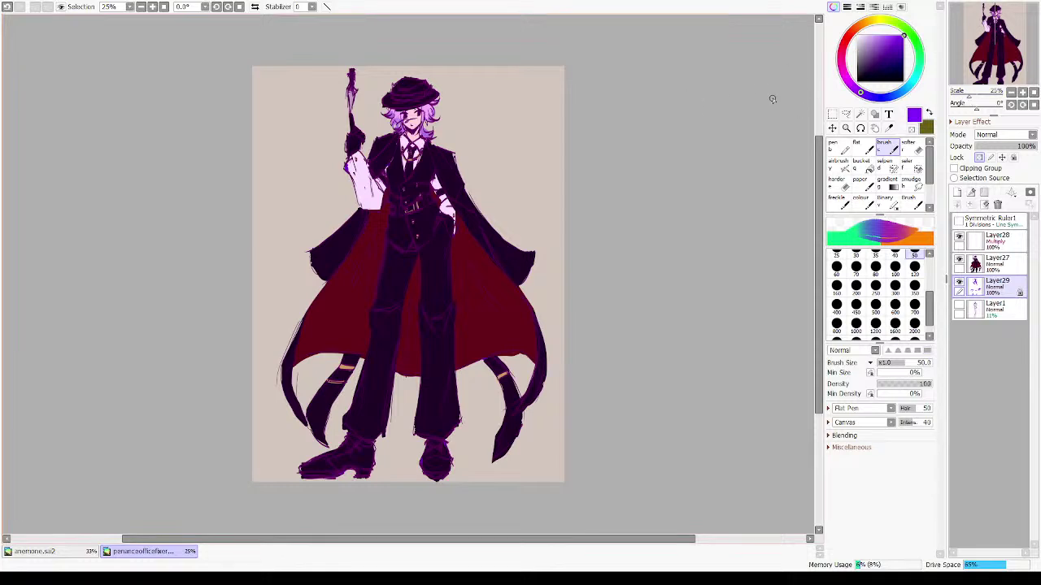
left_click_drag(867, 41, 856, 34)
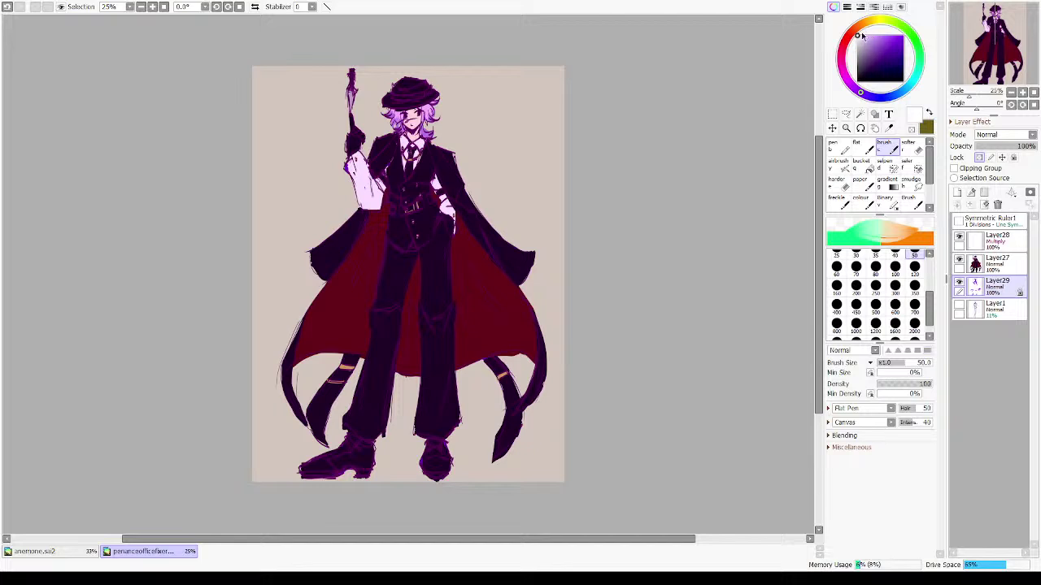
left_click(863, 36)
left_click_drag(859, 93, 851, 85)
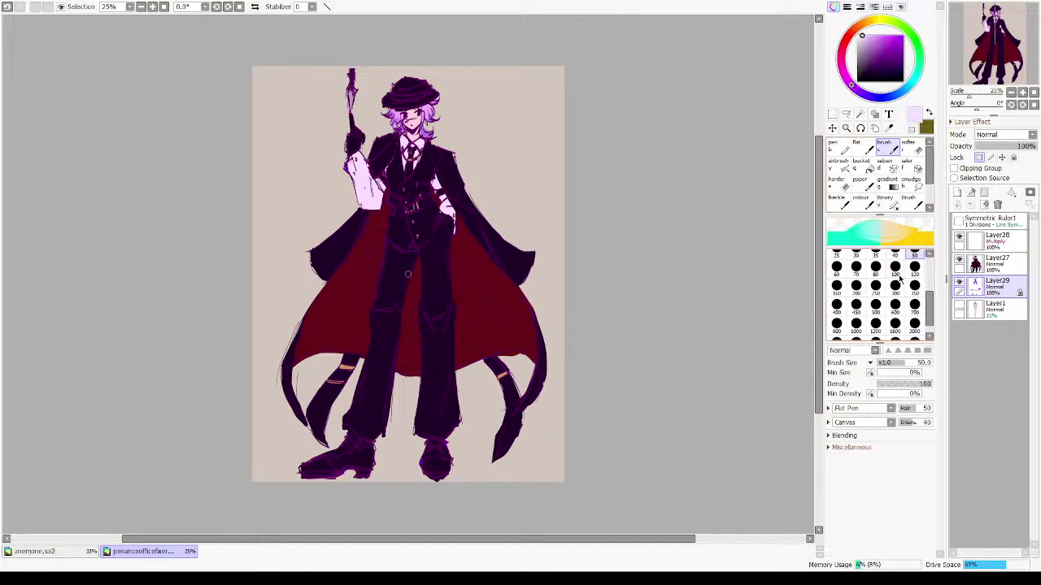
left_click(914, 305)
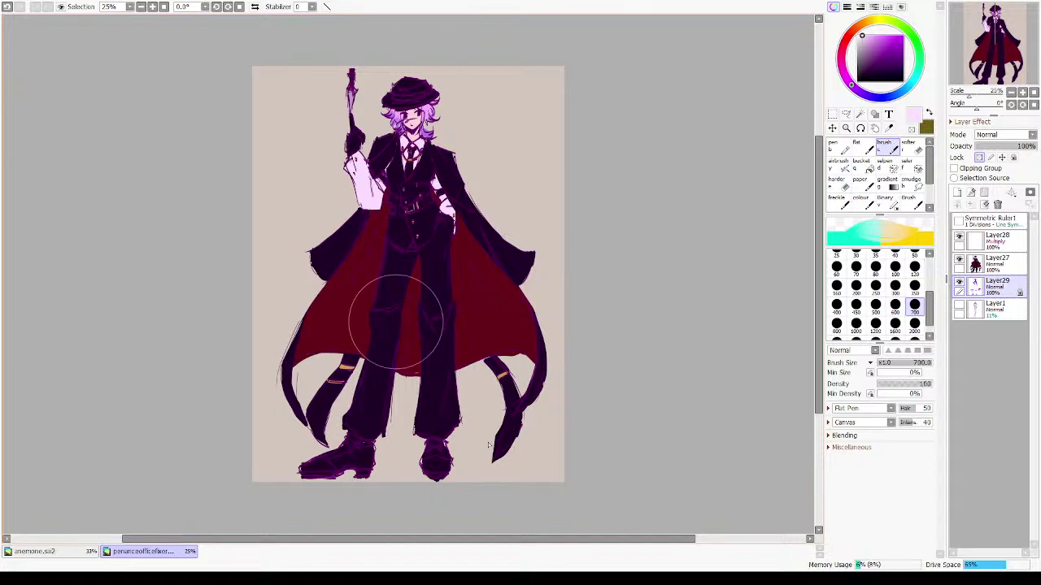
- Paint dark navy over the lower part of the opacity-locked Layer29 with the large brush
left_click(997, 262)
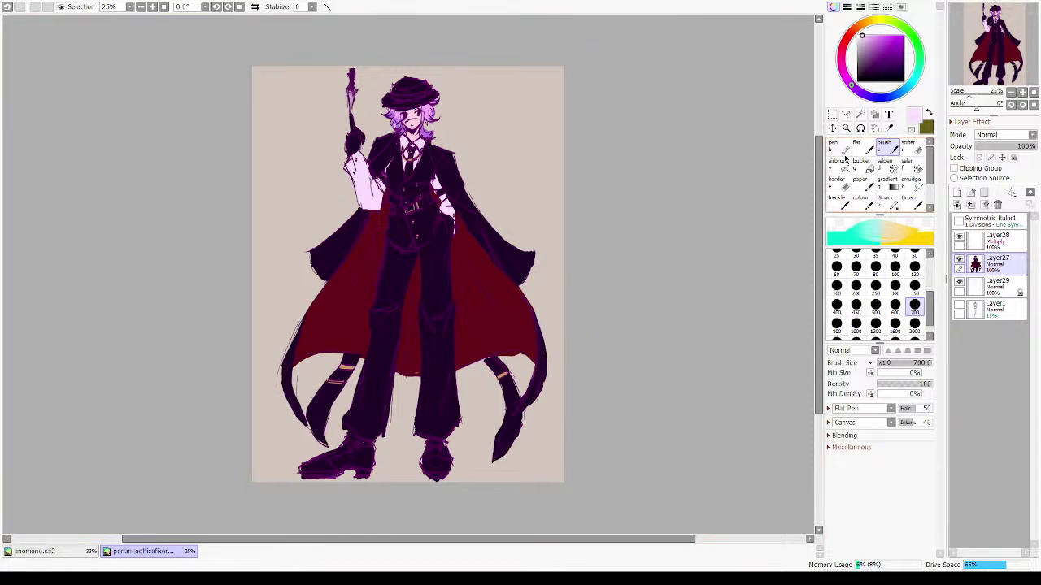
left_click(873, 73)
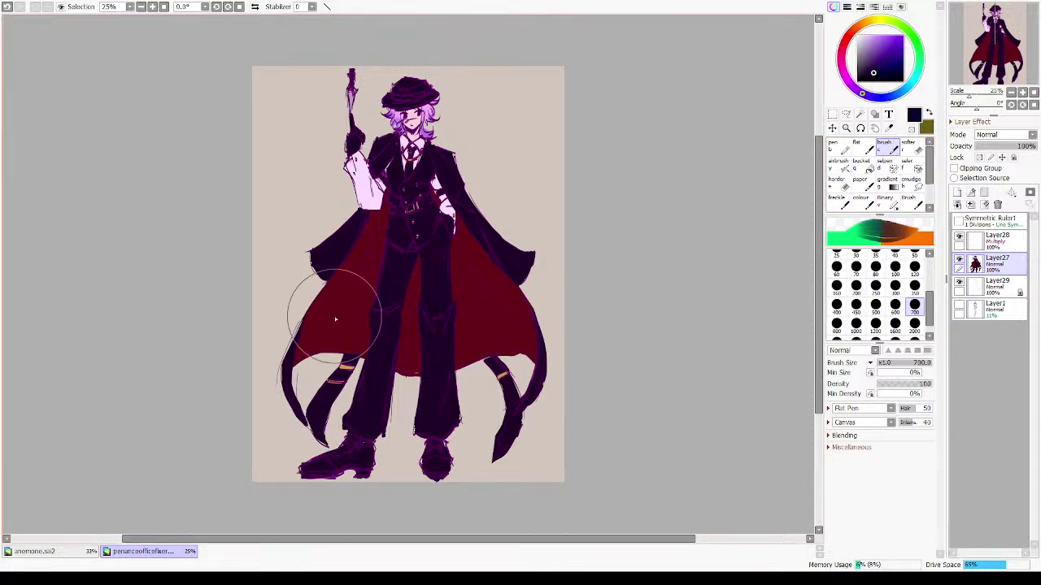
mouse_move(399, 376)
left_mouse_down()
mouse_move(255, 391)
mouse_move(529, 382)
left_mouse_up()
key("ctrl+z")
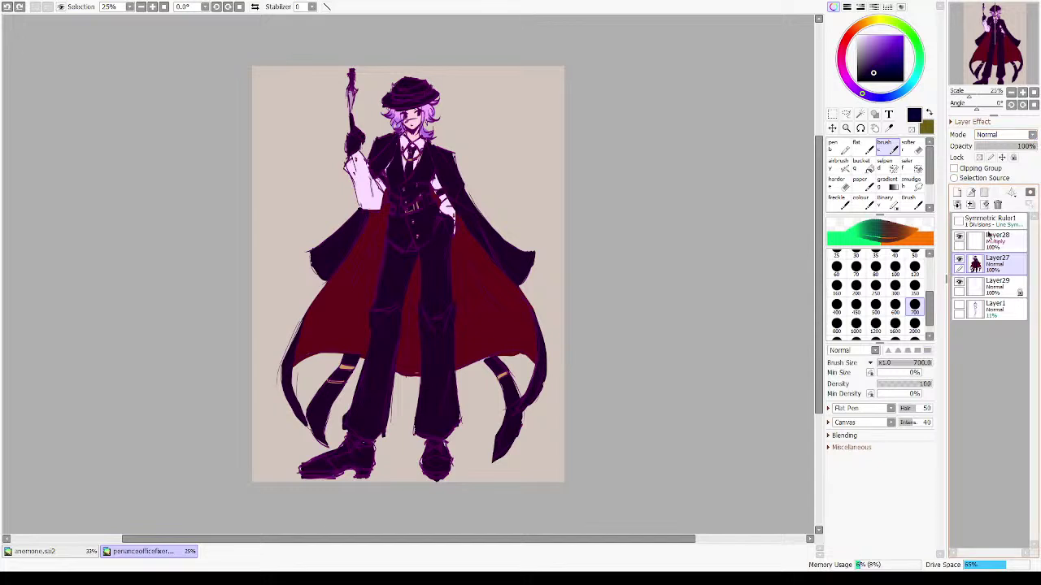
left_click(995, 289)
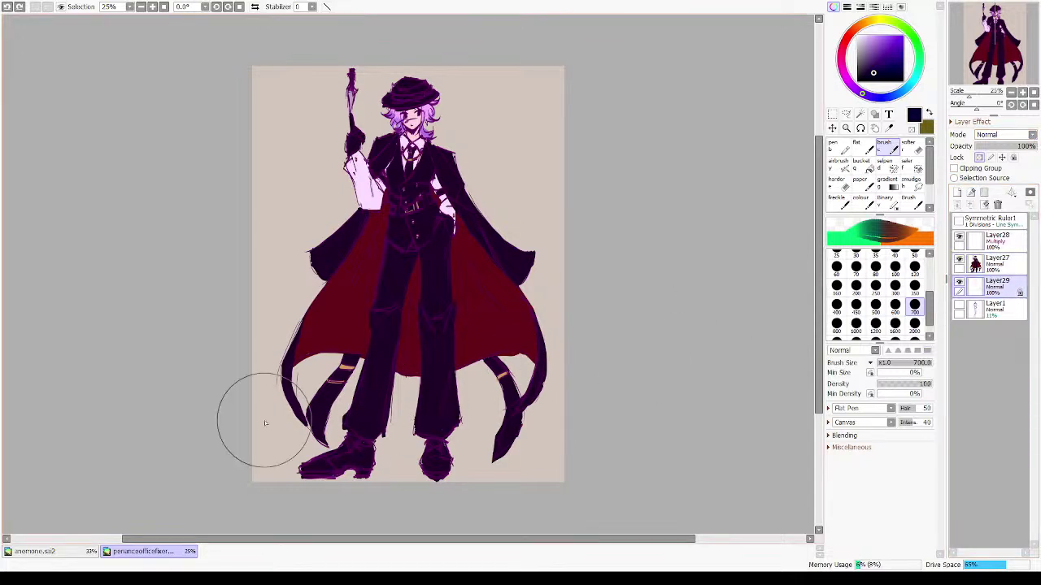
mouse_move(277, 353)
left_mouse_down()
mouse_move(308, 421)
mouse_move(637, 328)
left_mouse_up()
mouse_move(346, 319)
left_mouse_down()
mouse_move(611, 413)
mouse_move(642, 378)
mouse_move(865, 230)
left_mouse_up()
- Merge the character's Layer27 down into Layer29
left_click_drag(616, 320, 769, 445)
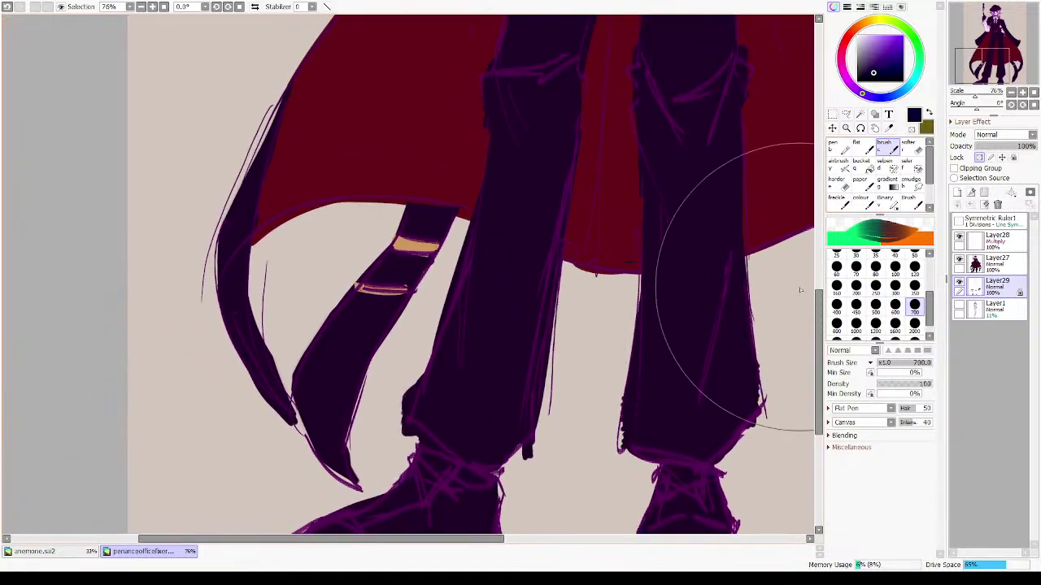
left_click(985, 258)
key("ctrl+e")
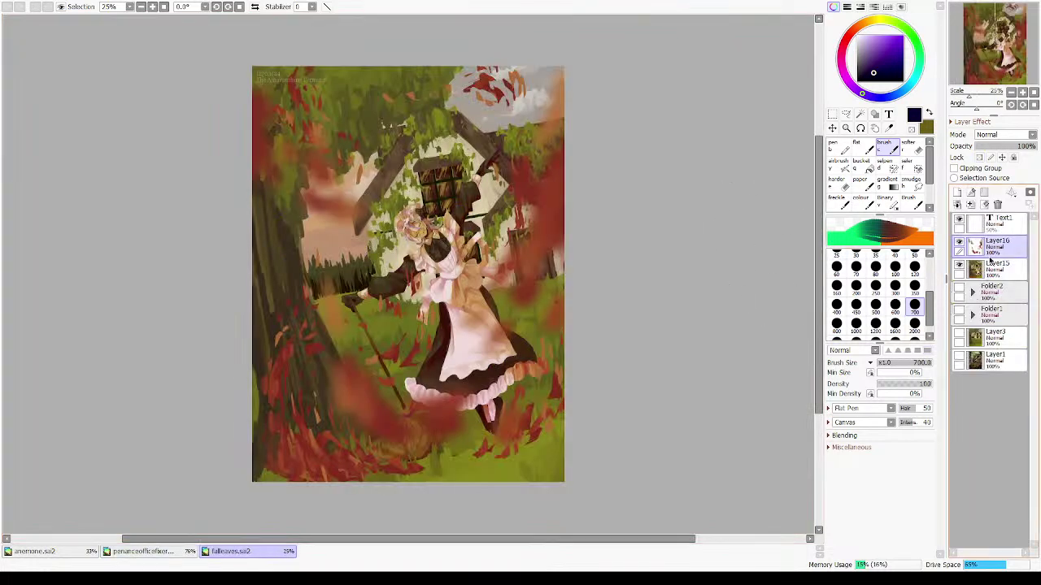
- Hide Layer16 and Layer15 in falleaves.sa2 and show only the expanded Folder1 with the maid sketch
left_click_drag(958, 245, 960, 266)
left_click(960, 289)
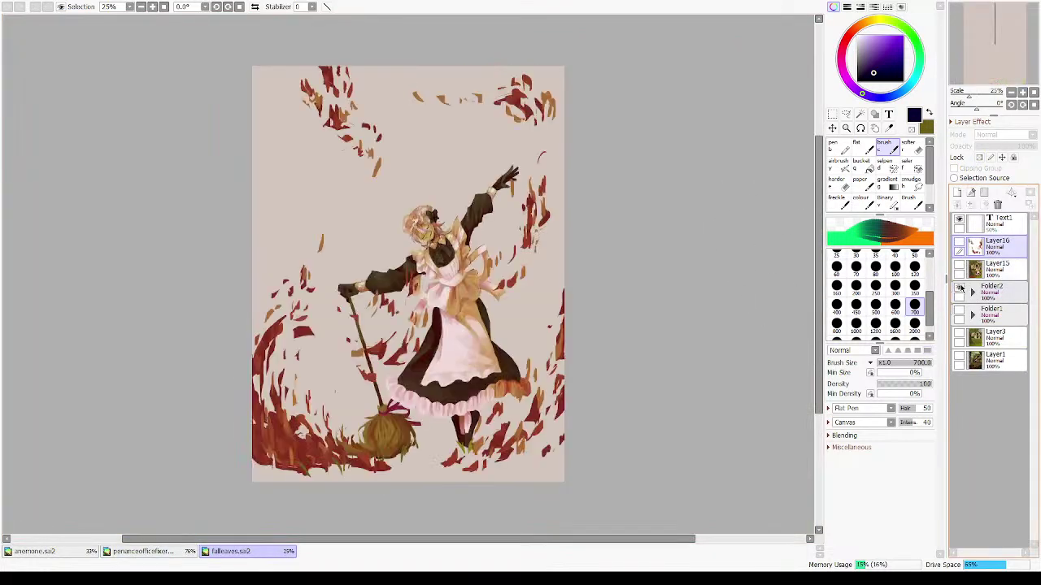
left_click(960, 288)
left_click(959, 312)
left_click(959, 314)
left_click(973, 315)
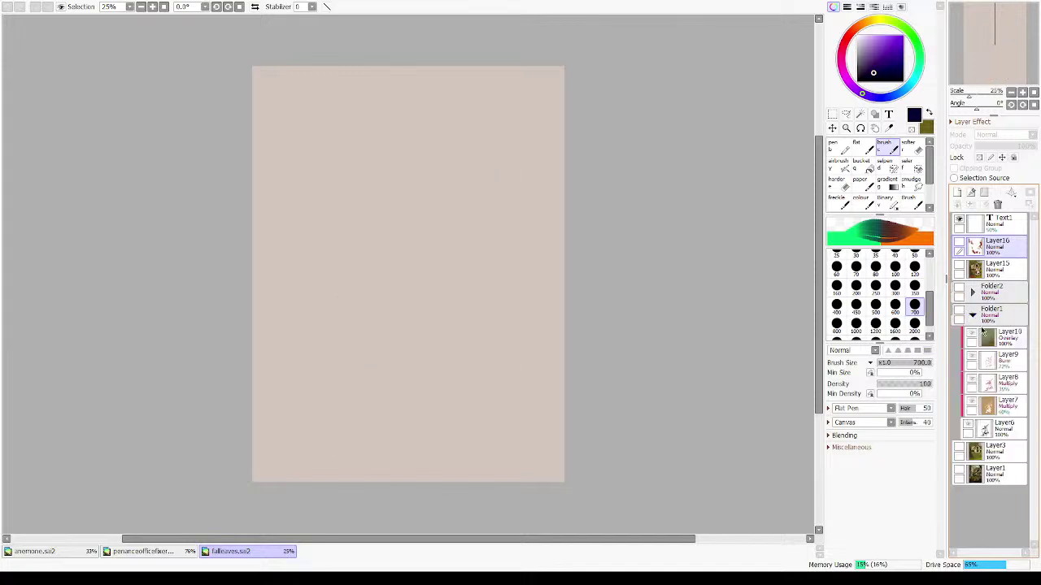
left_click(959, 313)
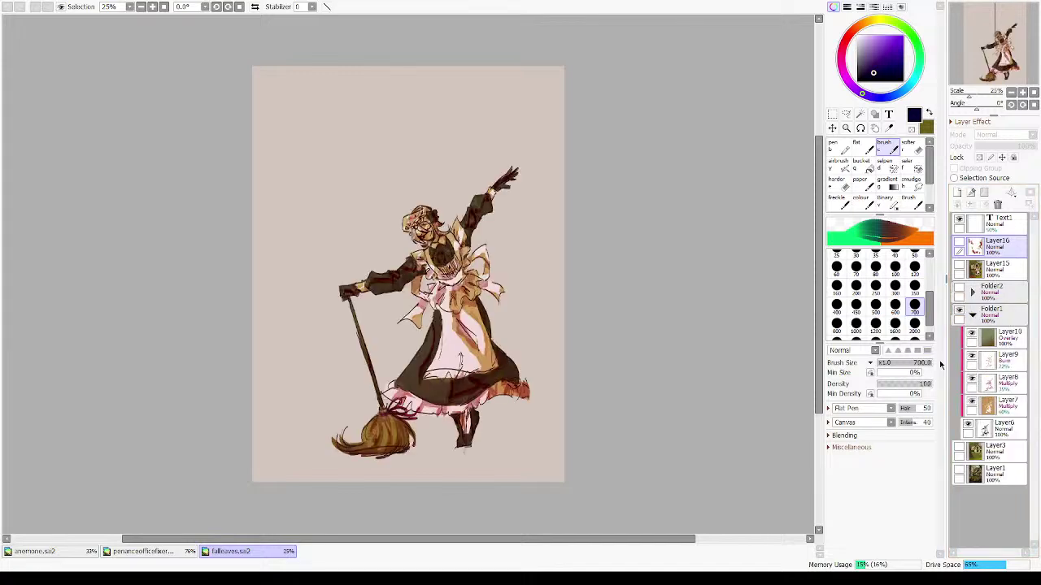
- Examine the shading on the maid sketch up close, from the face and bodice down to the apron and bow
left_click_drag(349, 197, 577, 480)
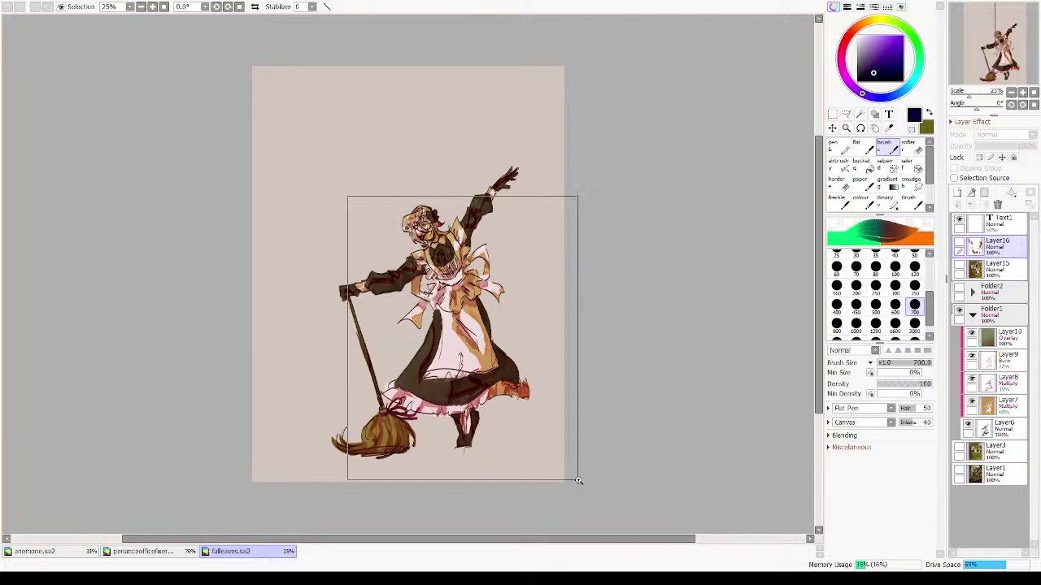
left_click_drag(541, 348, 664, 386)
left_click_drag(653, 268, 687, 357)
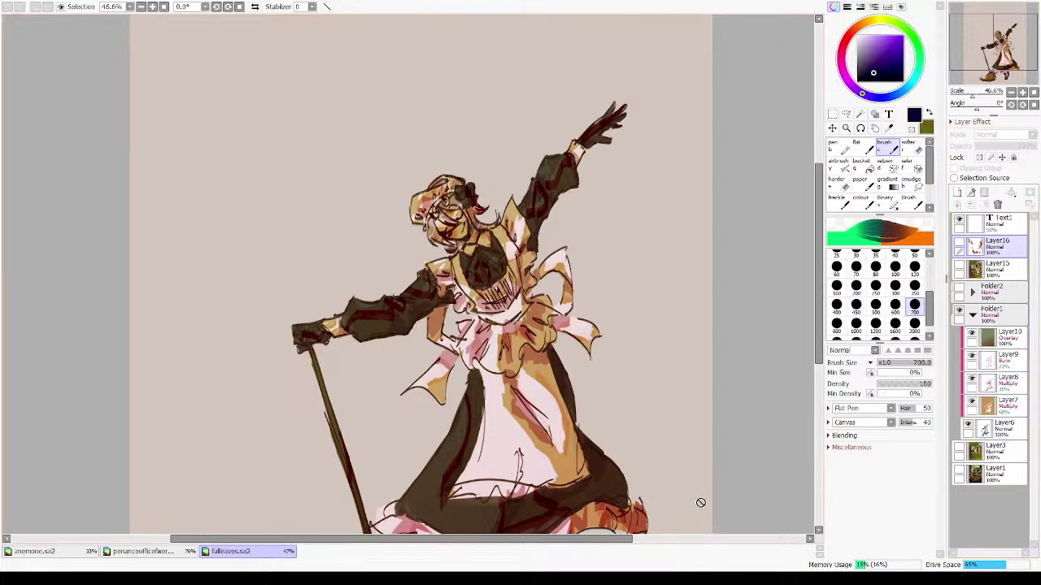
scroll(513, 254, "up", 5)
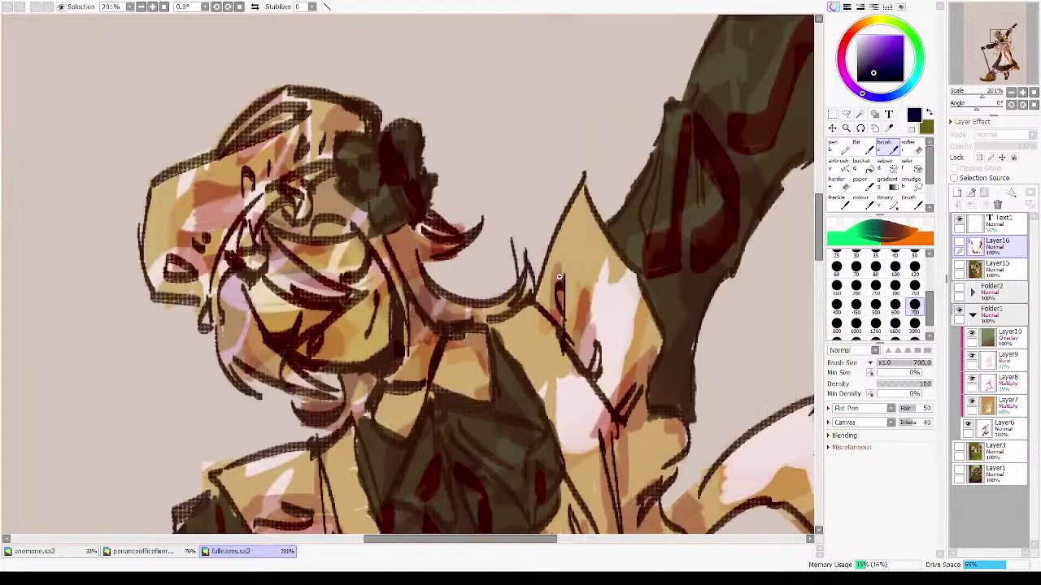
left_click(1034, 93)
scroll(407, 269, "up", 6)
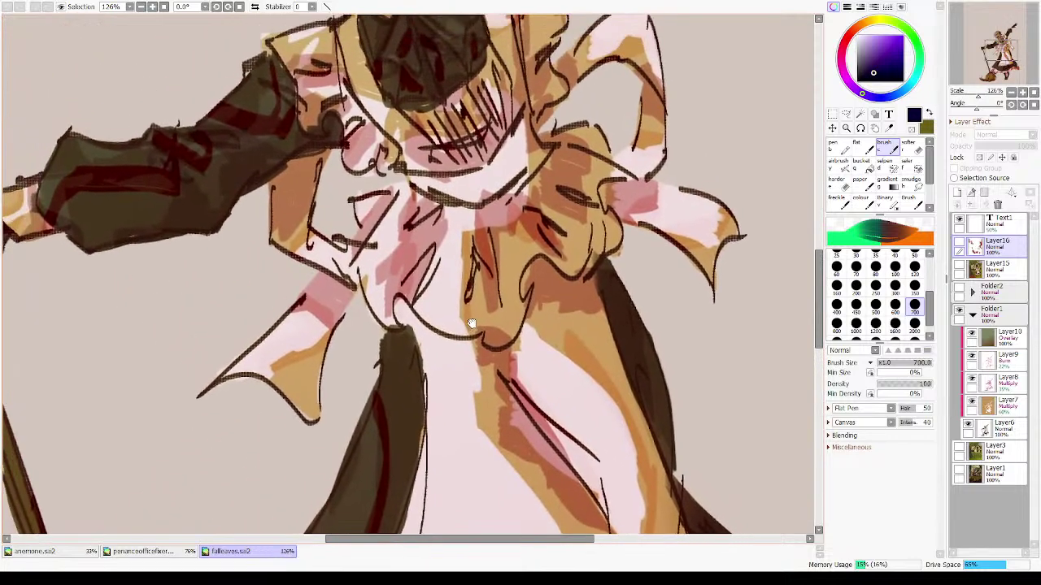
left_click_drag(472, 323, 486, 371)
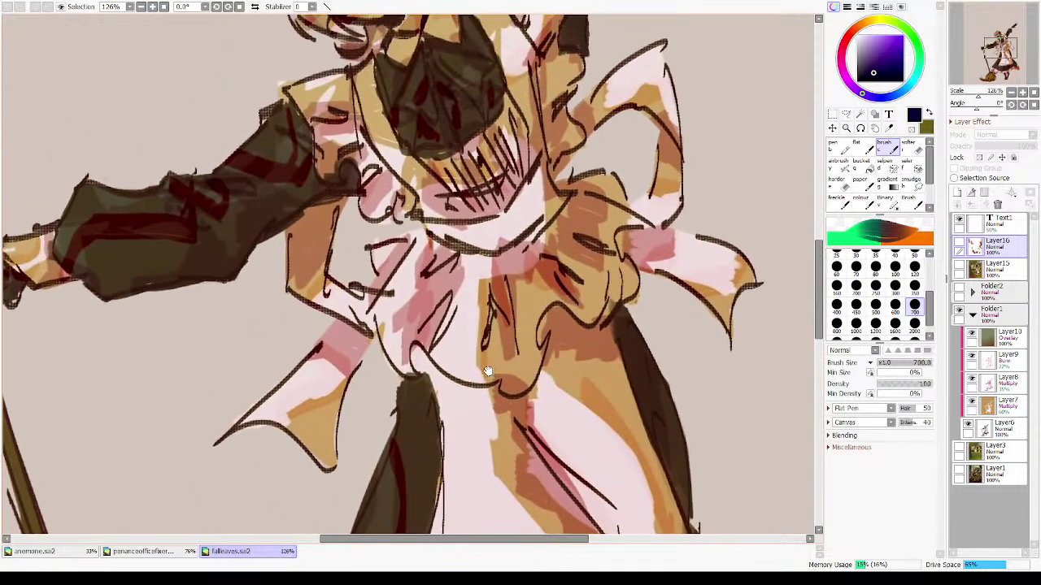
left_click_drag(701, 235, 723, 360)
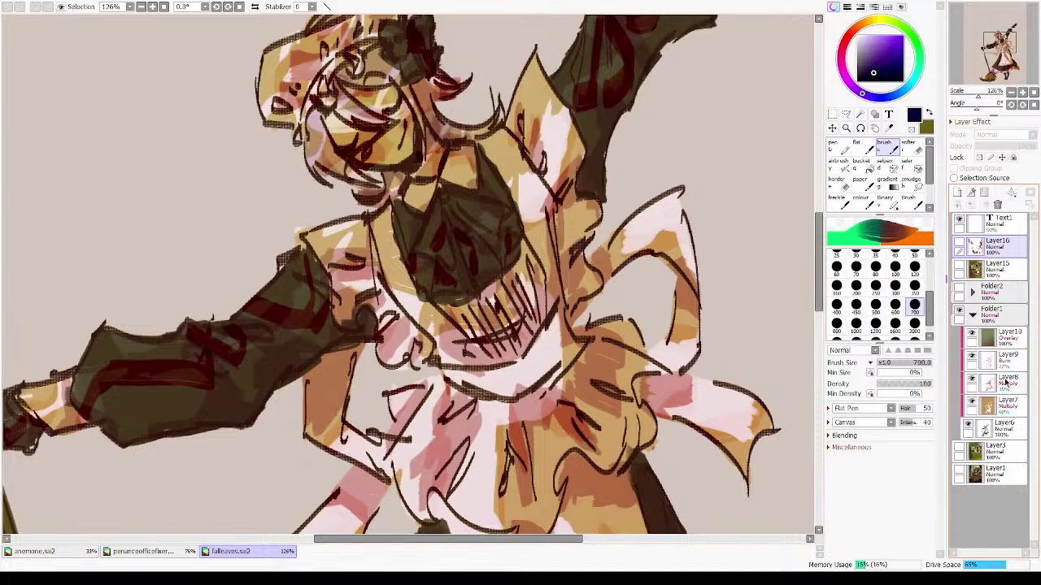
- Check what the Multiply layers Layer7 and Layer8 contribute to the maid's shading by toggling their visibility
left_click(1006, 410)
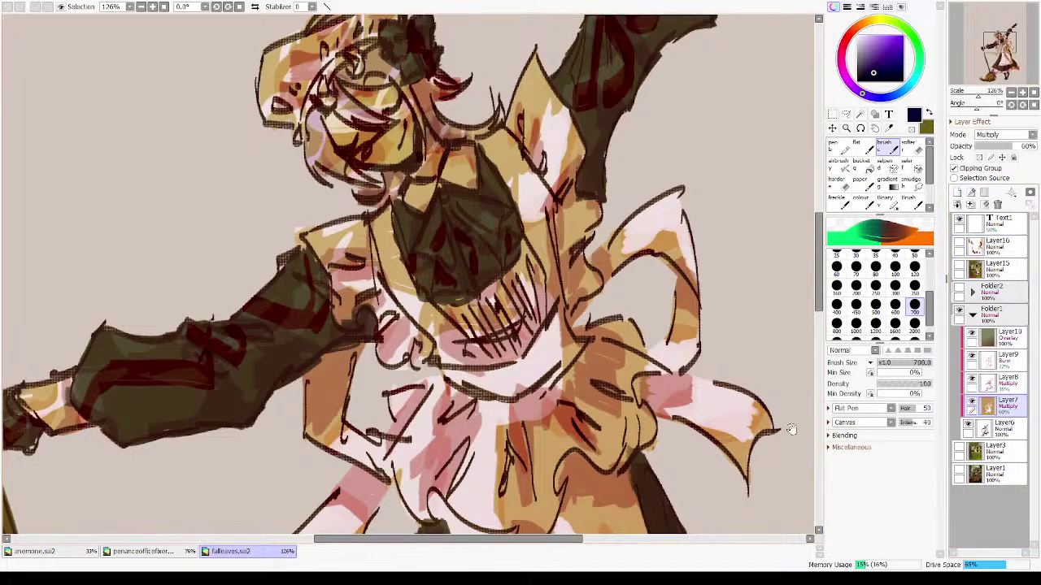
scroll(665, 283, "down", 4)
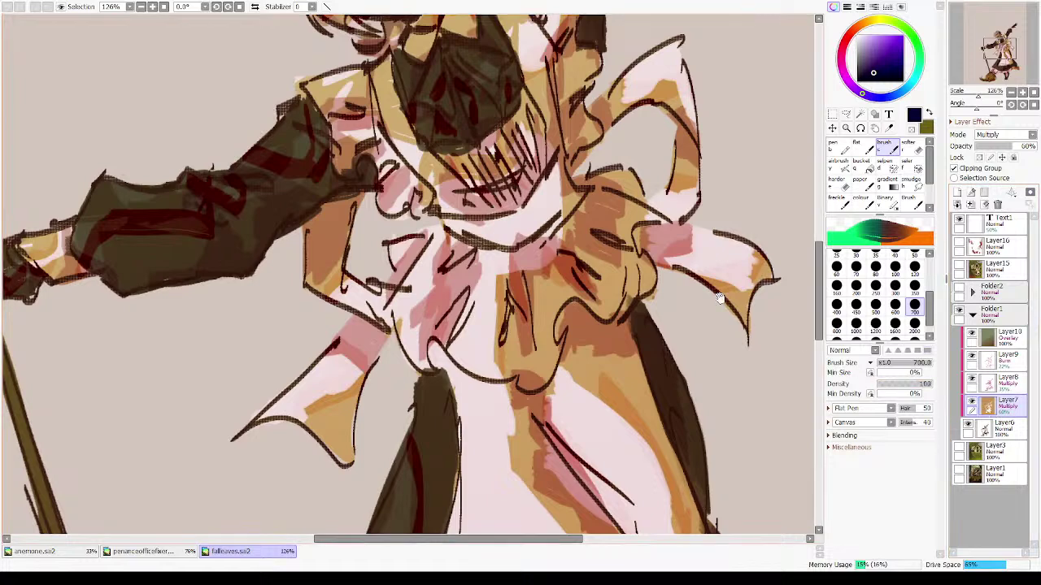
left_click_drag(664, 228, 665, 431)
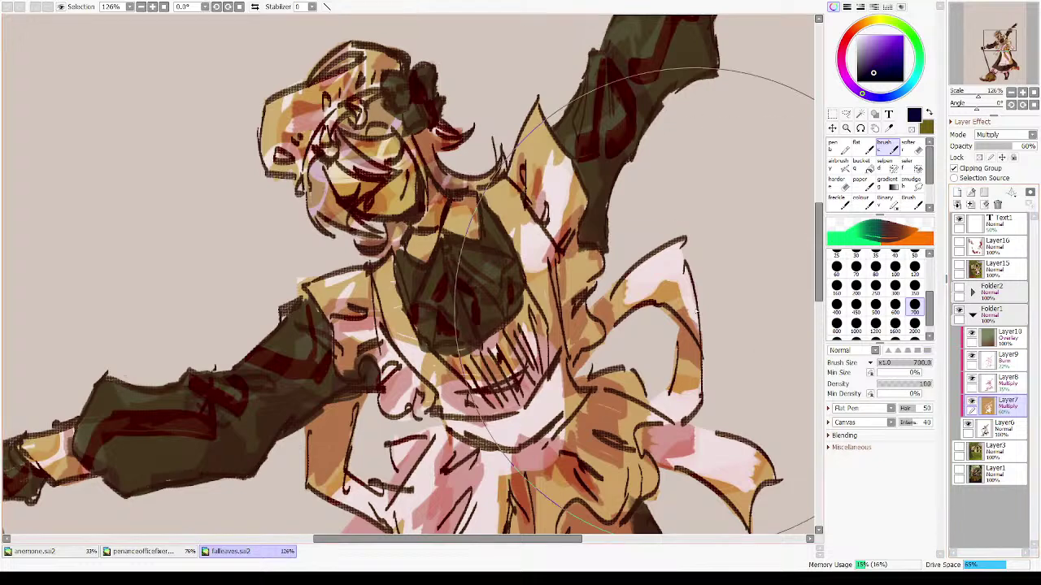
left_click(974, 380)
left_click(973, 380)
left_click_drag(713, 435, 671, 297)
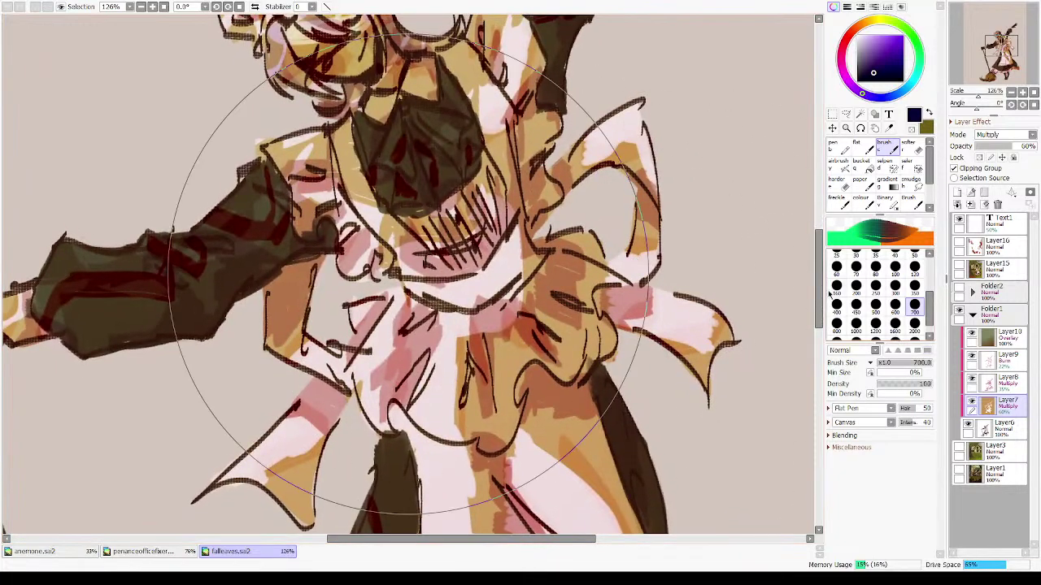
left_click_drag(643, 286, 655, 378)
left_click(971, 404)
left_click(972, 404)
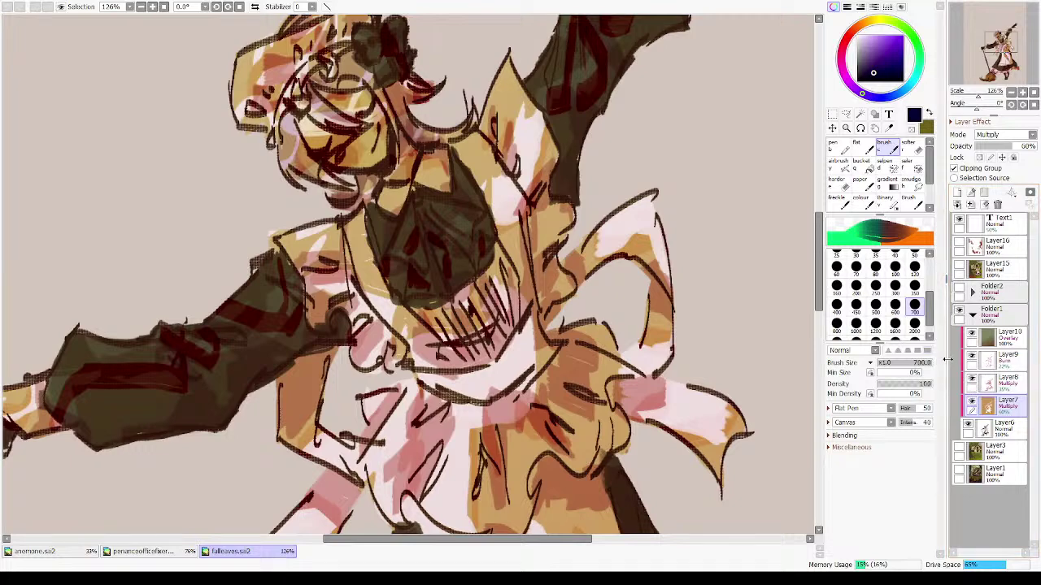
- Return to the penanceofficefixer drawing and clip the Multiply layer Layer28 to Layer29
left_click(171, 551)
scroll(495, 344, "up", 10)
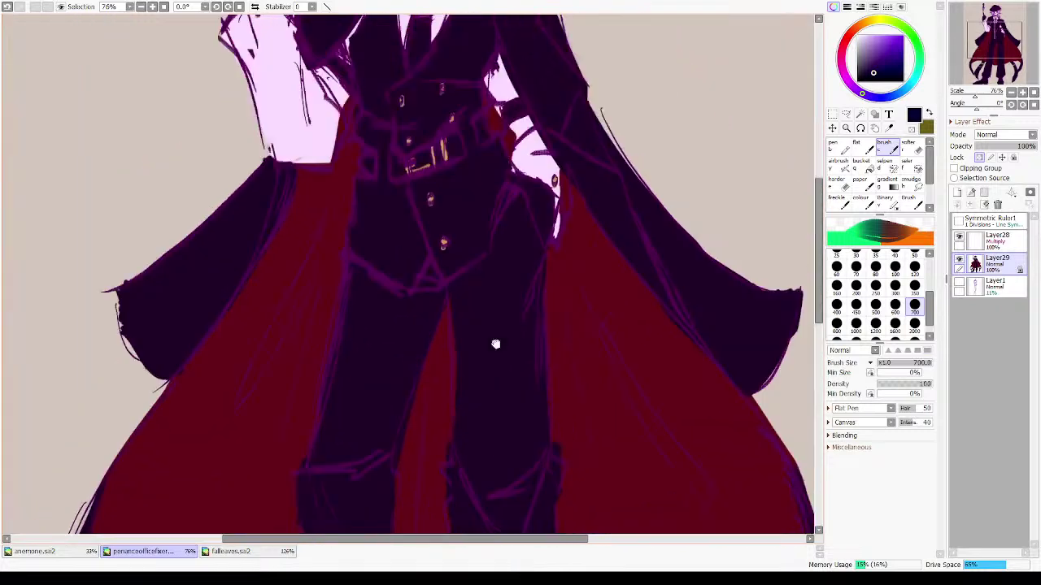
left_click(1032, 96)
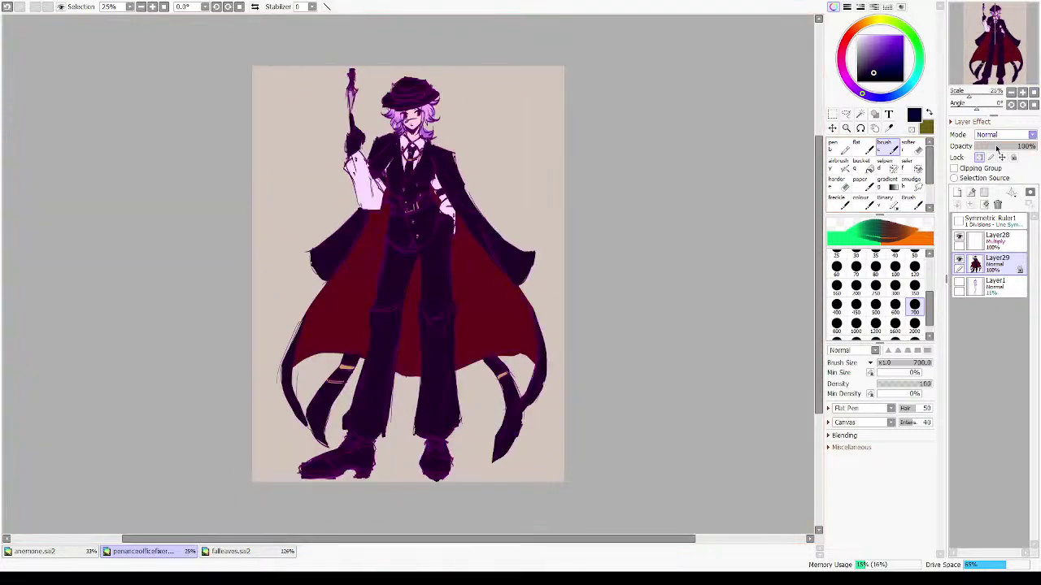
left_click(981, 234)
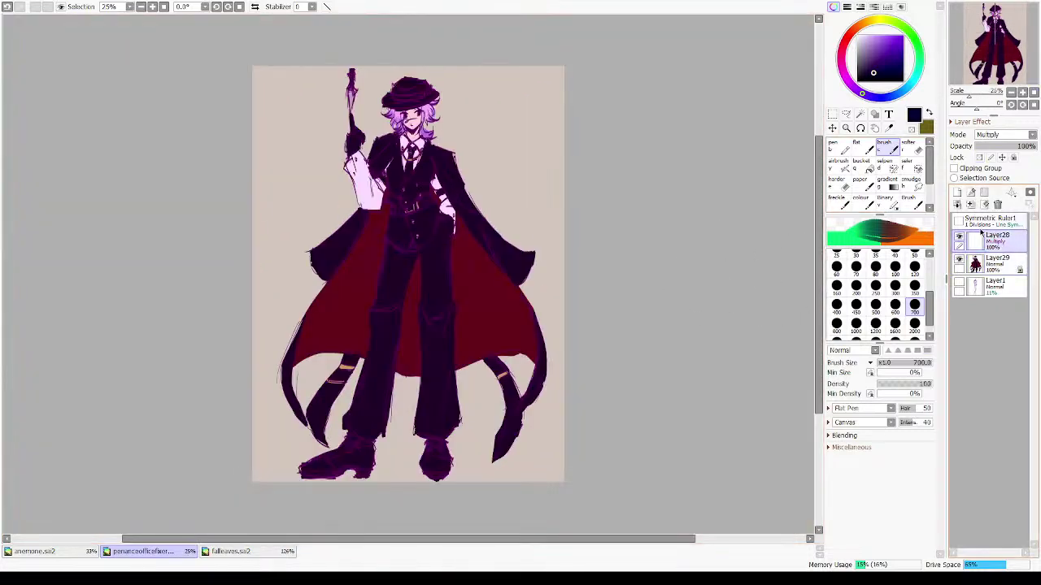
left_click(954, 168)
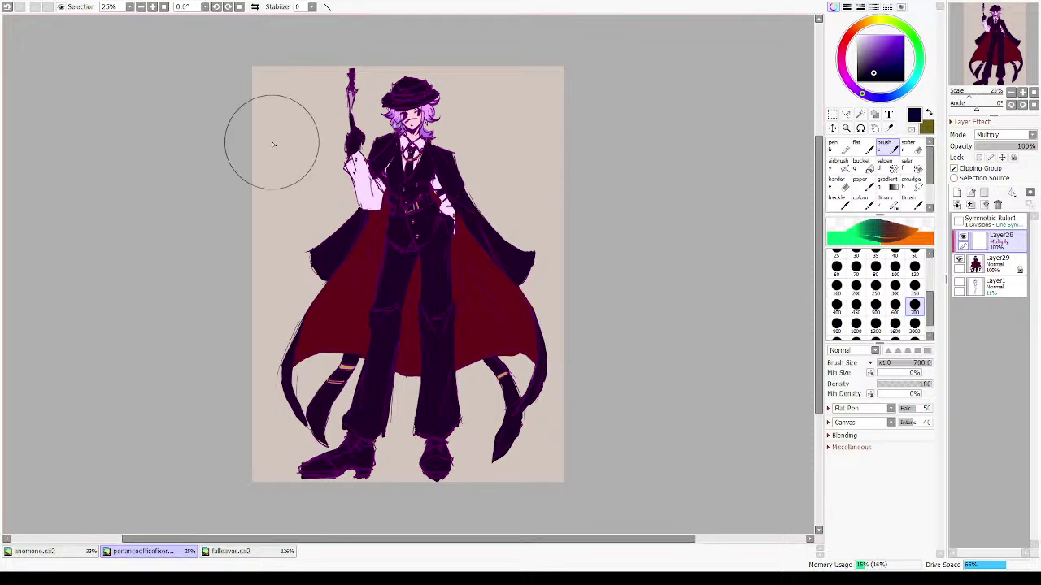
- Cover the whole figure with a saturated purple shadow tone on the clipped Layer28
left_click_drag(242, 210, 524, 394)
key("ctrl+z")
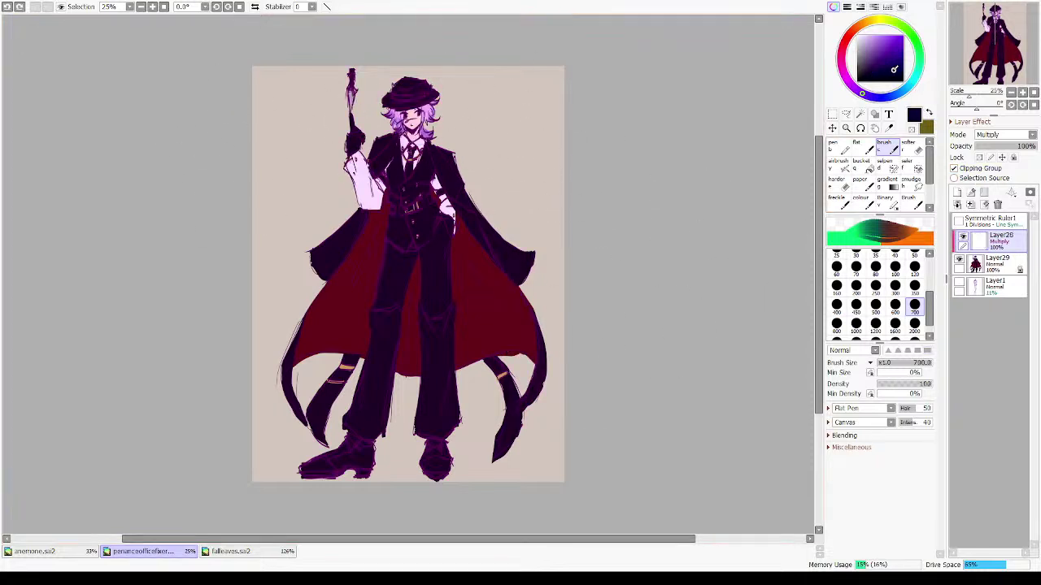
left_click(891, 38)
left_click(891, 46)
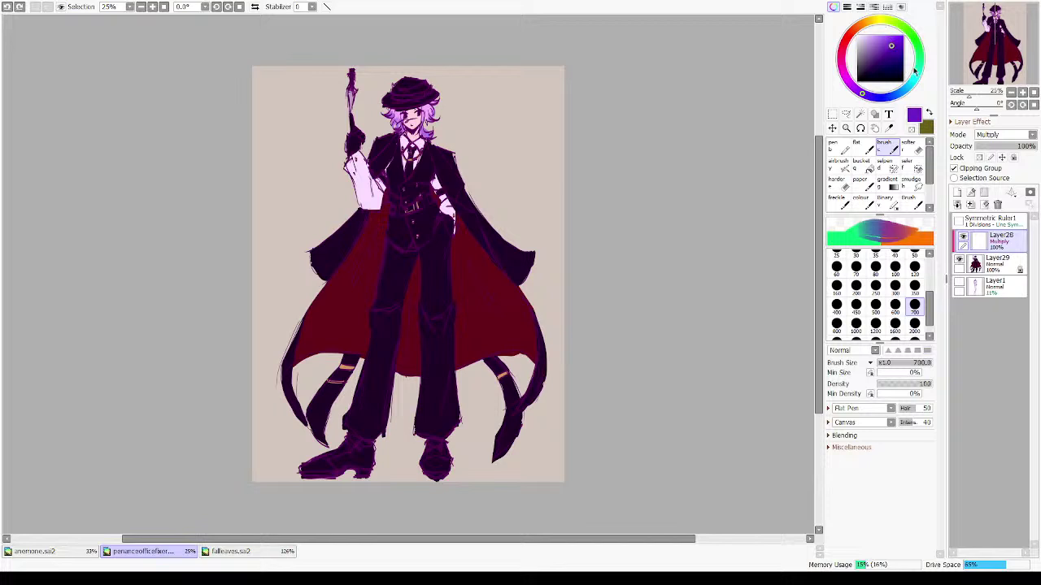
mouse_move(520, 210)
left_mouse_down()
mouse_move(377, 148)
mouse_move(413, 112)
mouse_move(451, 100)
mouse_move(449, 249)
mouse_move(279, 220)
mouse_move(325, 249)
mouse_move(502, 238)
mouse_move(449, 386)
mouse_move(260, 358)
mouse_move(504, 281)
mouse_move(493, 320)
mouse_move(262, 465)
mouse_move(298, 381)
mouse_move(594, 334)
mouse_move(548, 415)
mouse_move(316, 201)
mouse_move(569, 200)
left_mouse_up()
left_click_drag(346, 105, 561, 281)
- Set the brush size to 100 and erase Layer28's purple shadow from the lit side of the hat, face, shirt front and shoulder
left_click_drag(538, 208, 657, 355)
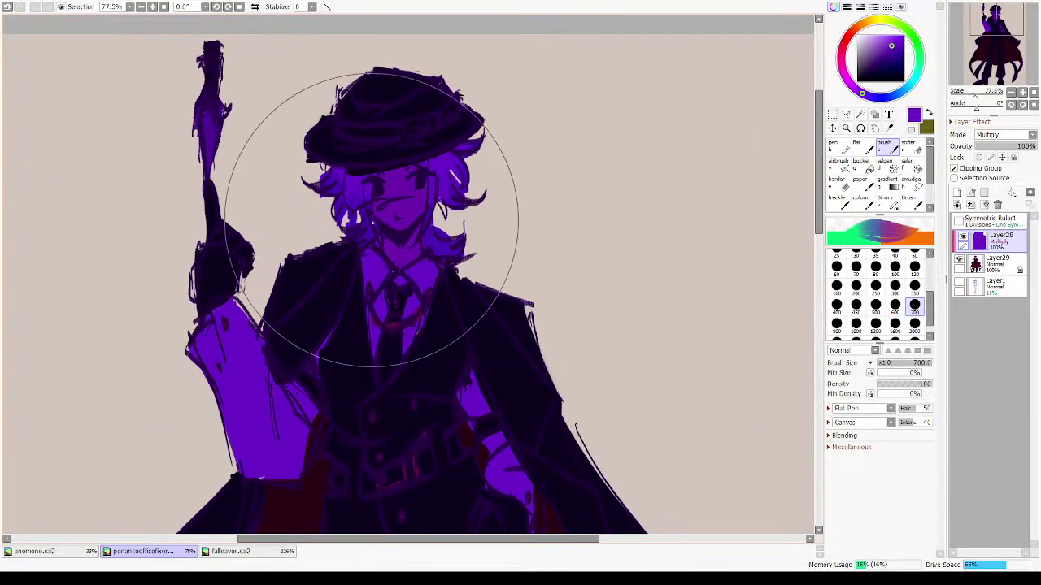
left_click(924, 365)
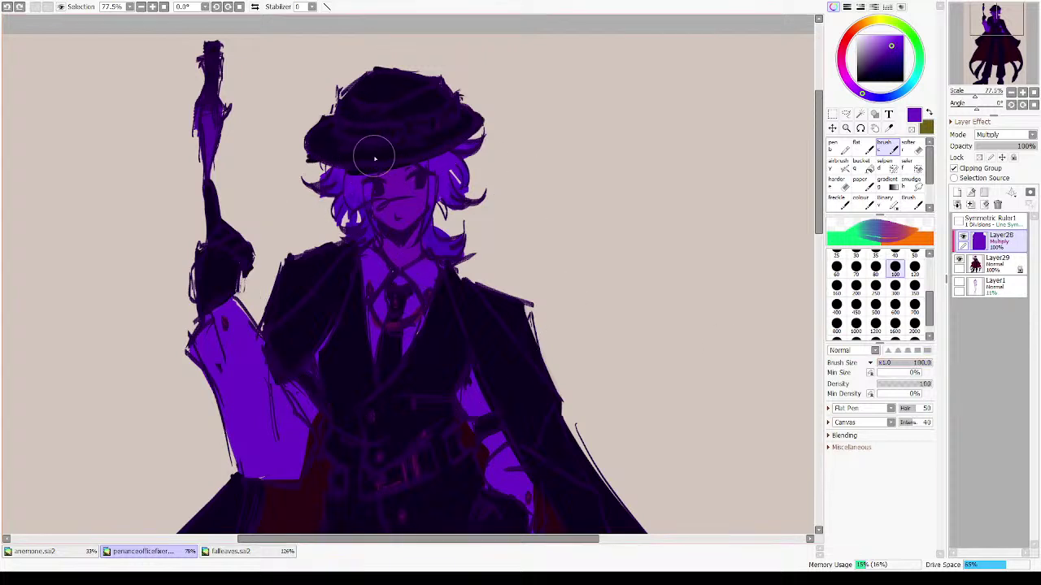
mouse_move(374, 157)
left_mouse_down()
mouse_move(336, 172)
mouse_move(341, 153)
mouse_move(363, 163)
mouse_move(374, 151)
mouse_move(398, 191)
mouse_move(381, 210)
mouse_move(320, 161)
mouse_move(335, 248)
mouse_move(275, 260)
mouse_move(356, 266)
mouse_move(341, 310)
mouse_move(376, 301)
mouse_move(353, 231)
mouse_move(378, 169)
mouse_move(404, 254)
mouse_move(402, 279)
mouse_move(370, 307)
mouse_move(422, 308)
mouse_move(388, 311)
mouse_move(392, 354)
mouse_move(434, 297)
mouse_move(373, 333)
left_mouse_up()
mouse_move(374, 391)
left_mouse_down()
mouse_move(418, 348)
mouse_move(297, 320)
left_mouse_up()
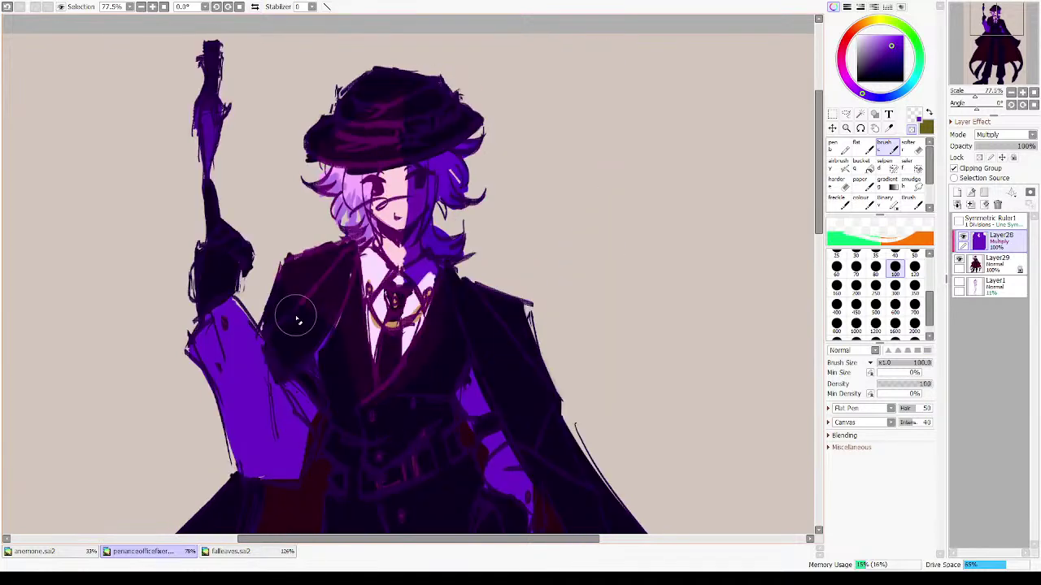
- Erase the purple shadow along the outer edge of the raised gloved hand and the gun
left_click_drag(248, 260, 351, 231)
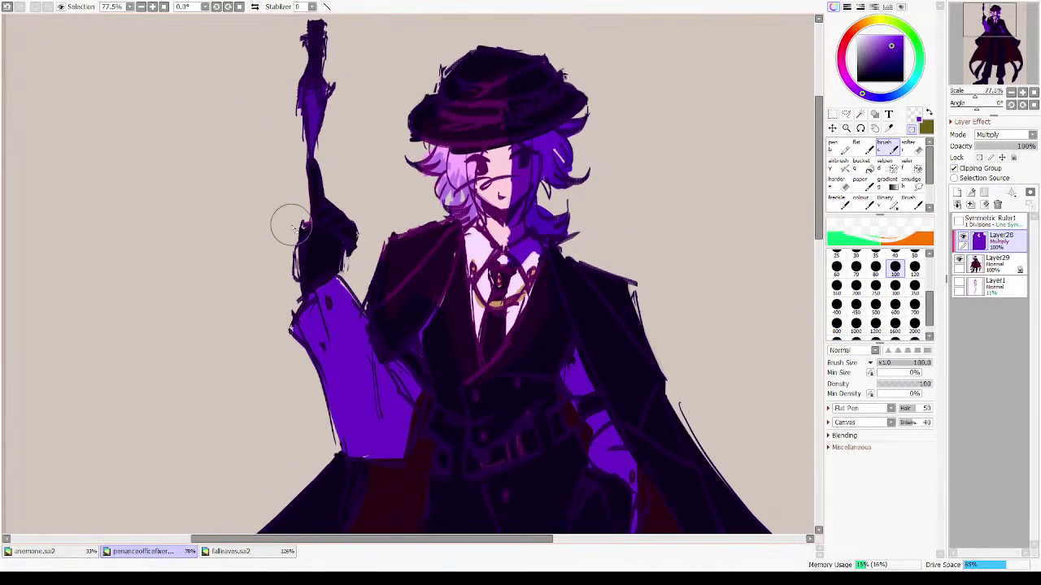
left_click_drag(289, 225, 267, 302)
left_click_drag(304, 182, 311, 148)
mouse_move(349, 111)
left_mouse_down()
mouse_move(343, 159)
mouse_move(283, 174)
left_mouse_up()
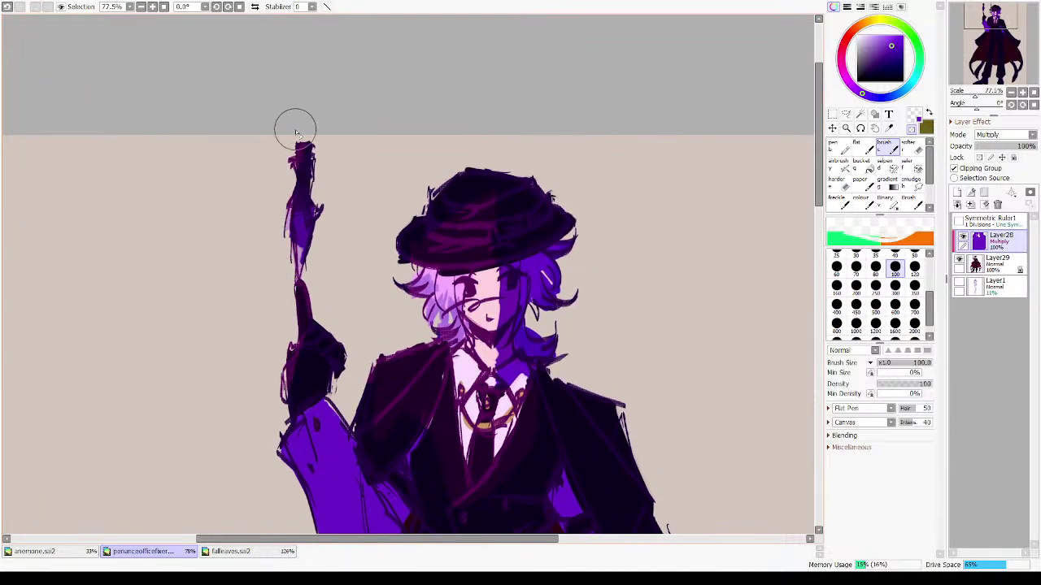
- Clear the purple shadow from the rest of the face and check the drawing mirrored
mouse_move(462, 308)
left_mouse_down()
mouse_move(381, 151)
mouse_move(381, 201)
left_mouse_up()
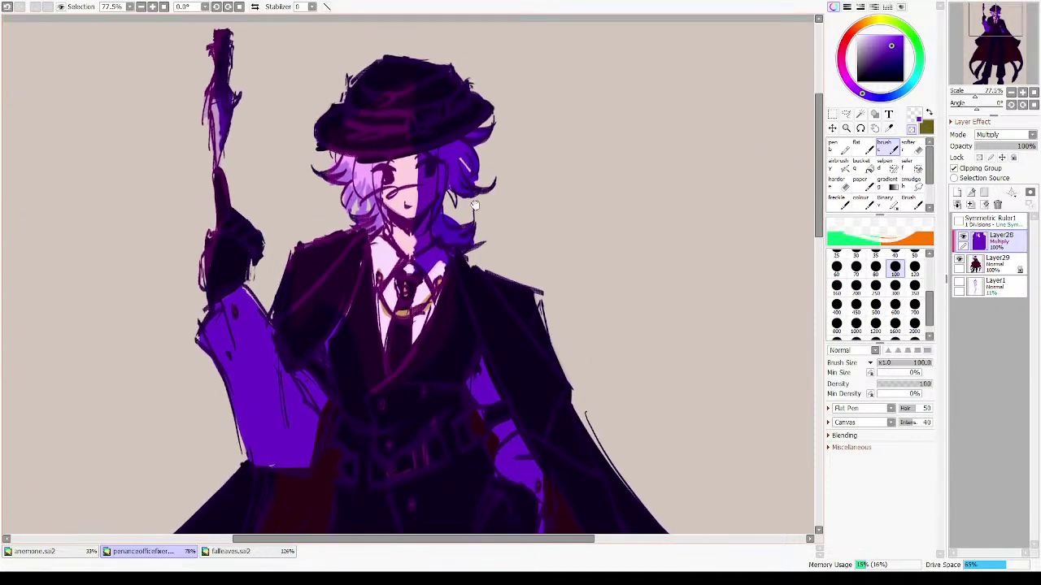
left_click_drag(291, 142, 333, 130)
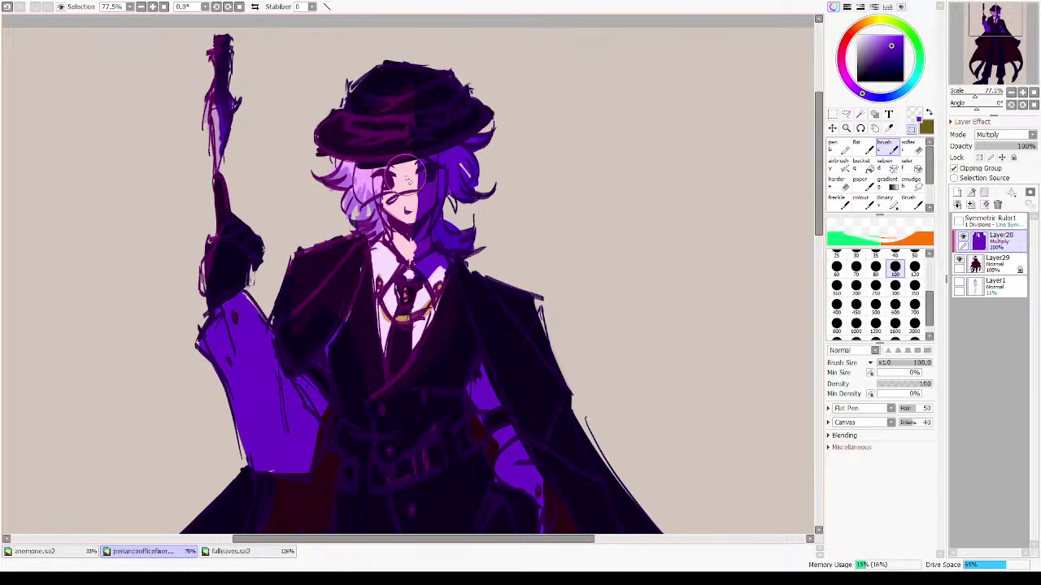
mouse_move(405, 176)
left_mouse_down()
mouse_move(426, 195)
mouse_move(436, 151)
left_mouse_up()
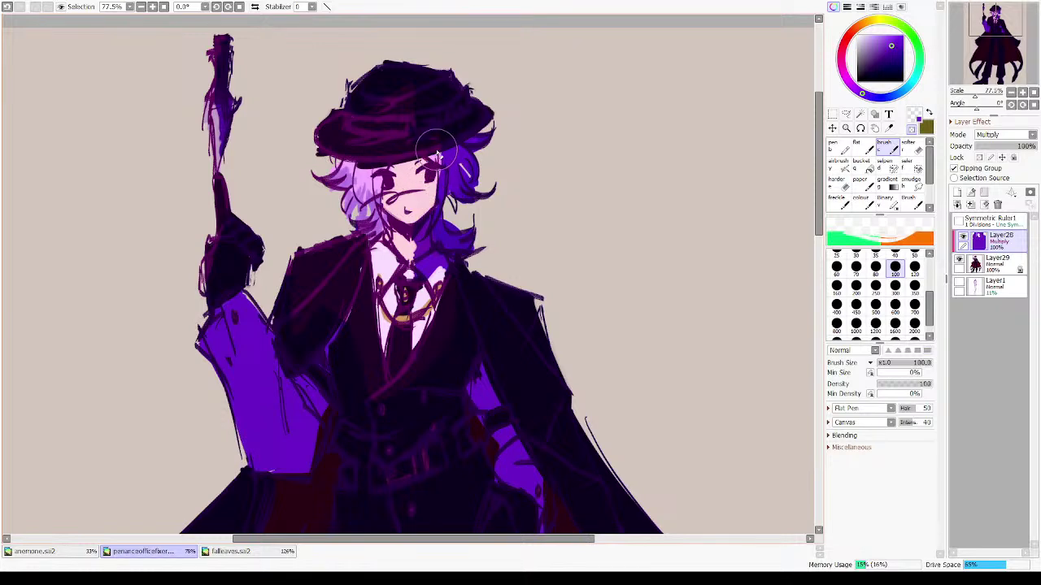
key("h")
key("h")
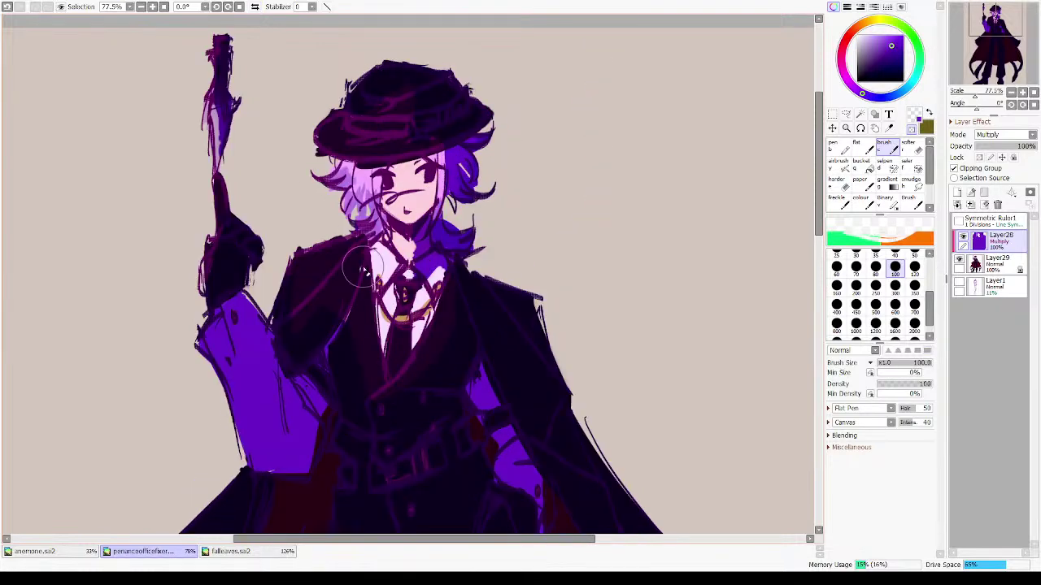
- Erase the shadow from the vest's front edge and buttons and from the outer half of the raised arm's white sleeve
left_click_drag(352, 399, 389, 265)
left_click_drag(370, 328, 390, 295)
mouse_move(259, 185)
left_mouse_down()
mouse_move(288, 154)
mouse_move(281, 230)
mouse_move(296, 205)
mouse_move(318, 257)
mouse_move(292, 202)
mouse_move(292, 235)
mouse_move(320, 274)
left_mouse_up()
mouse_move(481, 238)
left_mouse_down()
mouse_move(430, 339)
mouse_move(459, 228)
mouse_move(419, 240)
left_mouse_up()
left_click_drag(459, 217, 459, 227)
left_click(423, 275)
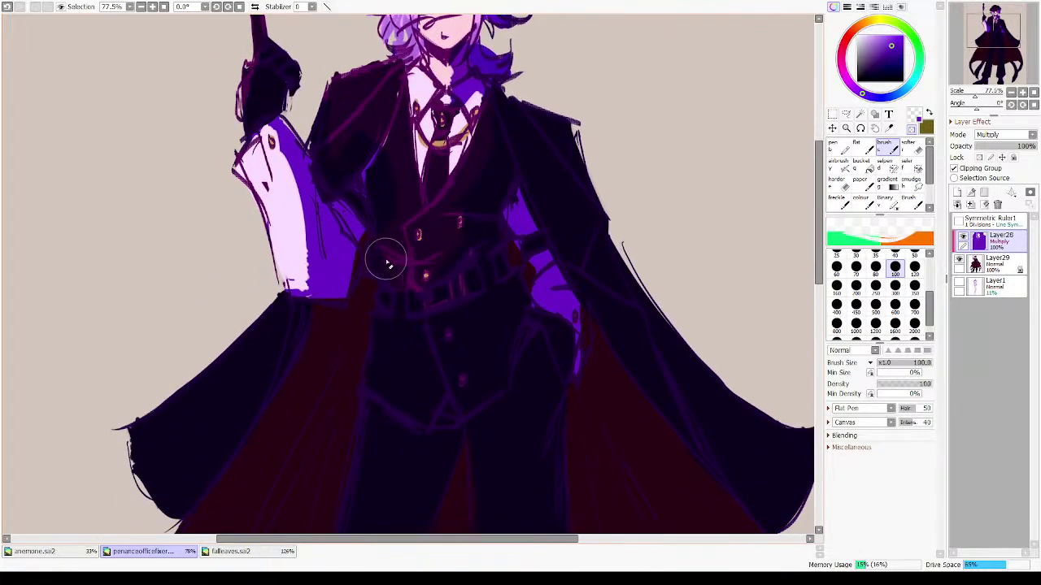
key("minus")
mouse_move(420, 94)
left_mouse_down()
mouse_move(370, 188)
mouse_move(406, 101)
left_mouse_up()
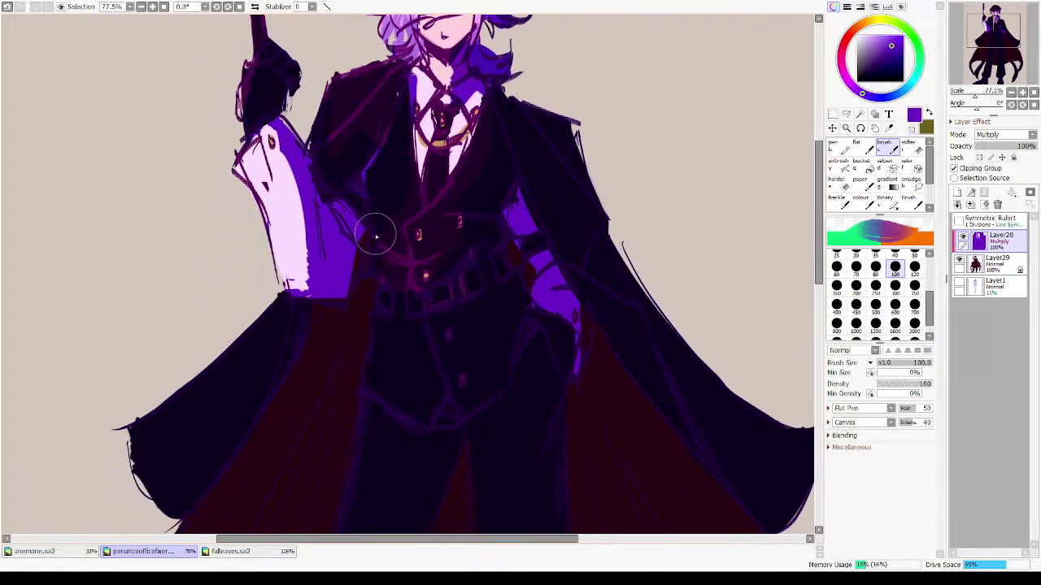
key("ctrl+z")
key("ctrl+z")
- Check the whole figure mirrored and lower the opacity of Multiply layer Layer28 to 55%
key("h")
key("h")
left_click_drag(553, 161, 498, 301)
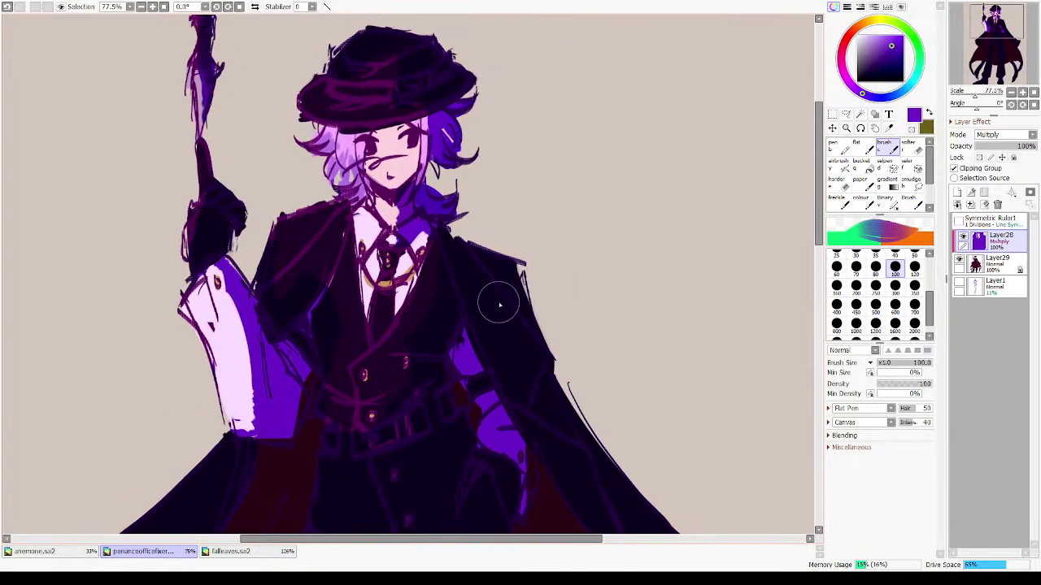
key("minus")
left_click_drag(406, 328, 479, 76)
left_click_drag(432, 187, 479, 137)
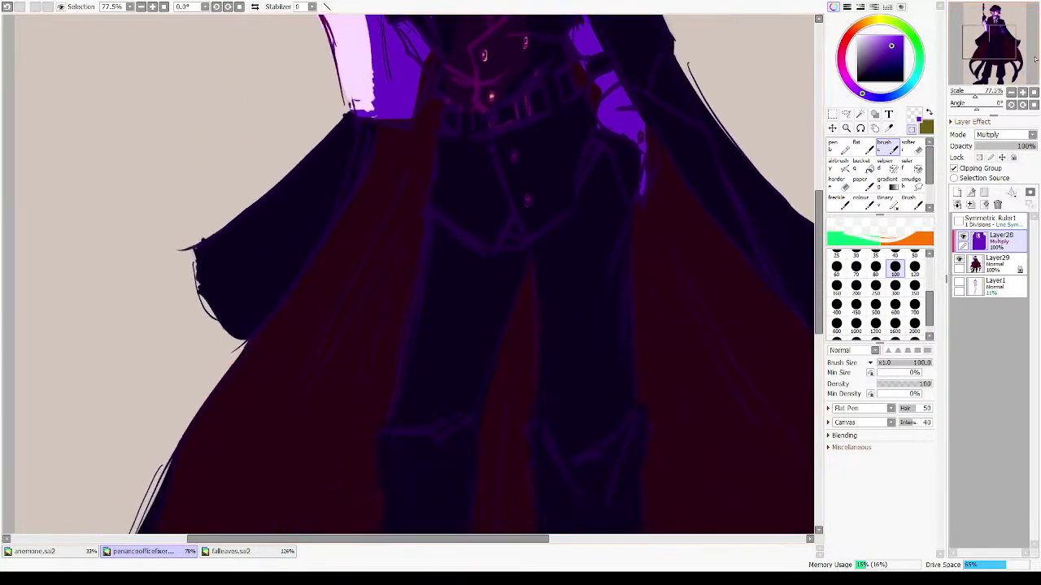
left_click(1033, 93)
key("h")
key("h")
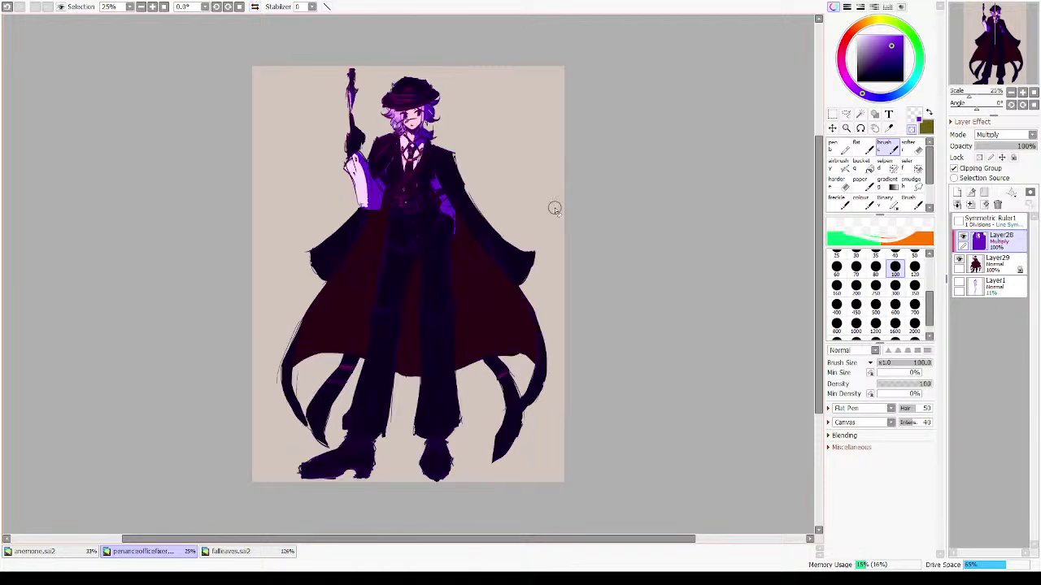
left_click(1011, 147)
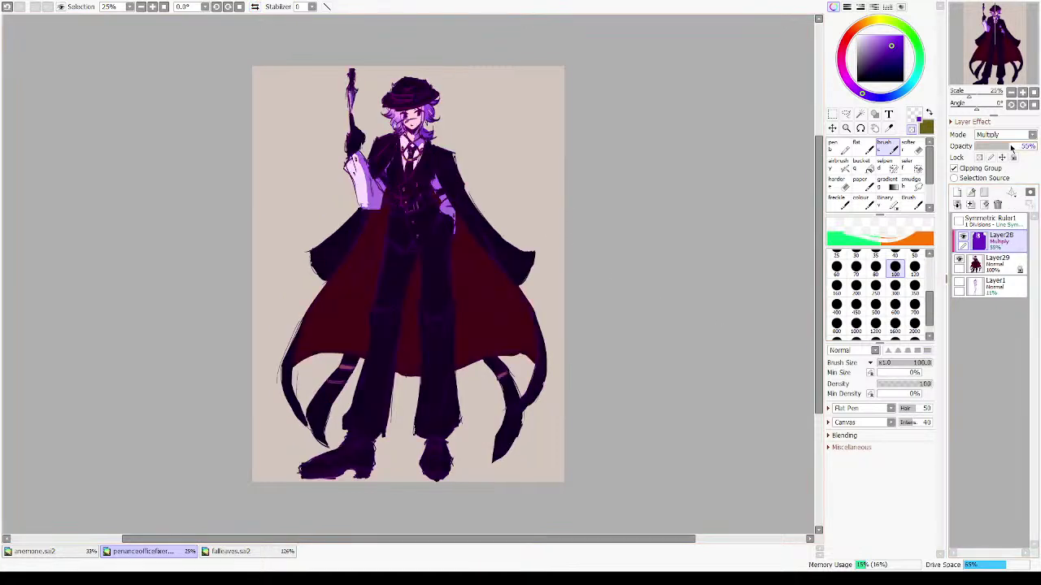
- Refine the edge of the purple shadow on the shirt collar beneath the chin
left_click_drag(363, 87, 520, 273)
mouse_move(513, 221)
left_mouse_down()
mouse_move(564, 207)
mouse_move(643, 253)
left_mouse_up()
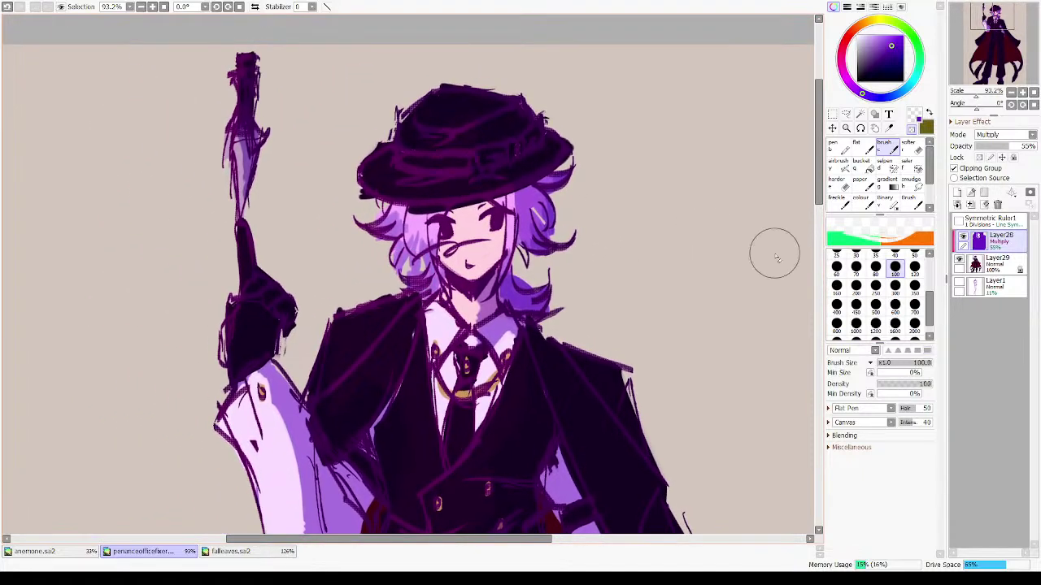
left_click_drag(789, 266, 802, 225)
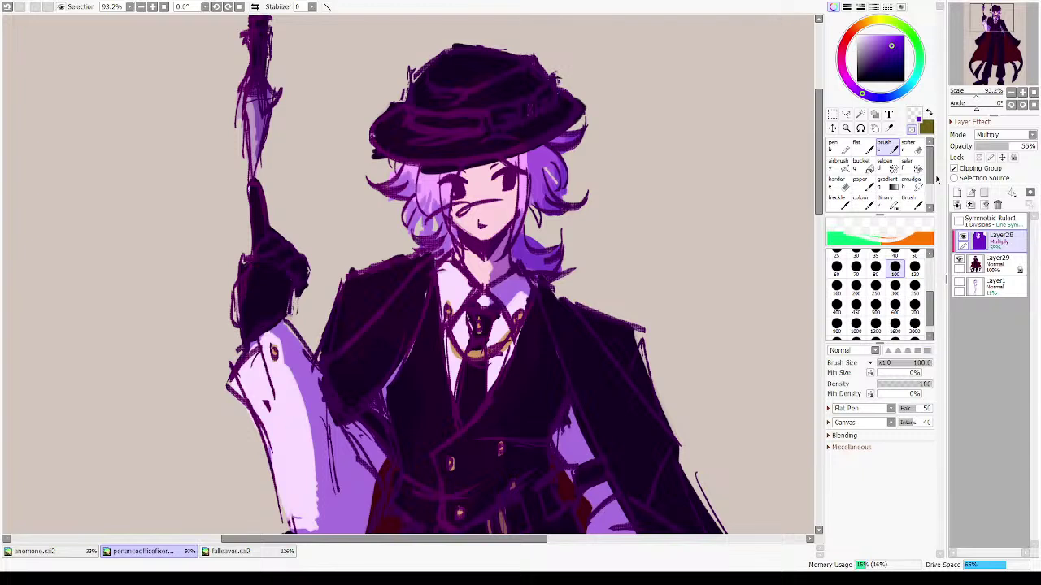
key("minus")
mouse_move(496, 295)
left_mouse_down()
mouse_move(535, 294)
mouse_move(511, 284)
left_mouse_up()
scroll(542, 413, "down", 3)
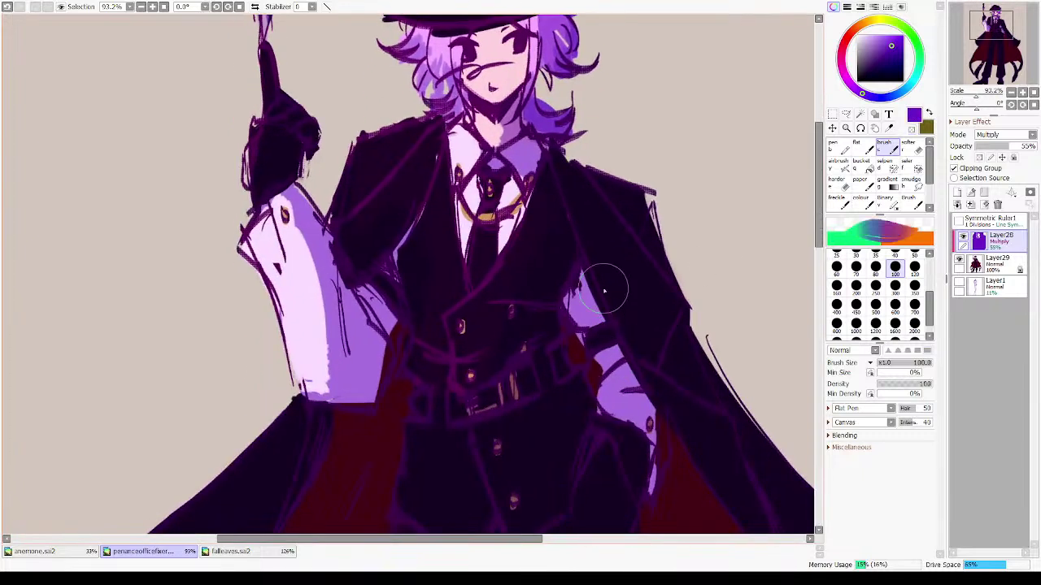
- Paint purple shadow back over the lower part of the raised arm's white sleeve and check the drawing mirrored
left_click(557, 314, "alt")
key("minus")
key("h")
key("h")
key("minus")
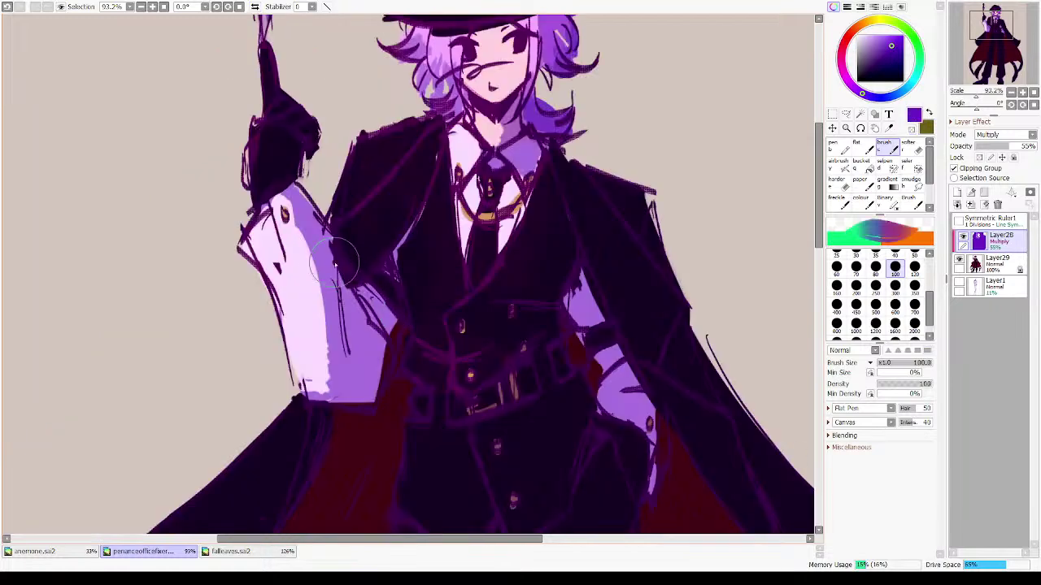
mouse_move(312, 259)
left_mouse_down()
mouse_move(327, 365)
mouse_move(339, 374)
left_mouse_up()
key("h")
key("h")
left_click_drag(423, 218, 444, 285)
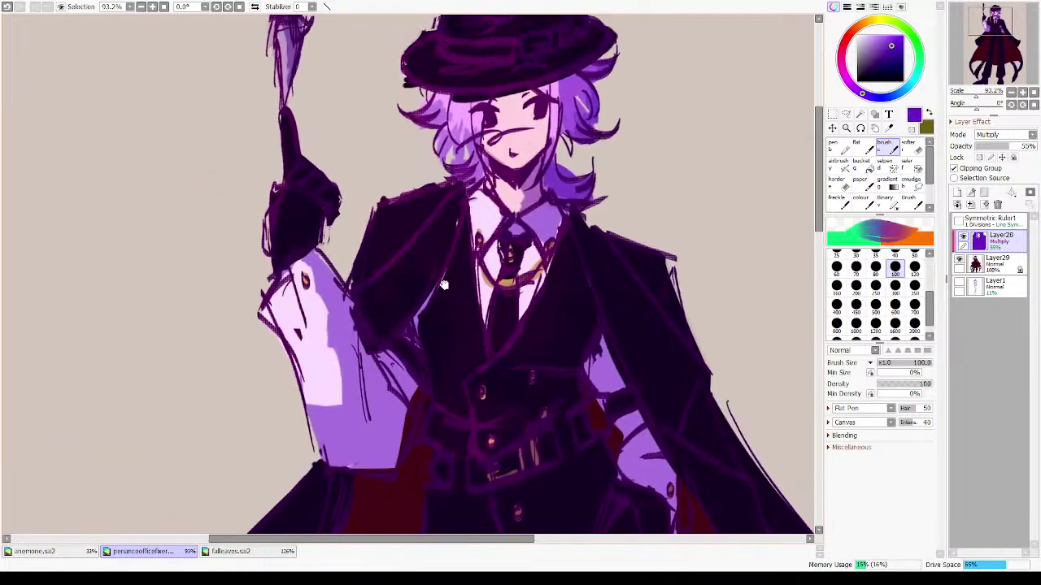
- Add a new Normal layer clipped above Layer28, with a medium blue colour and a brush size of 50
left_click(958, 204)
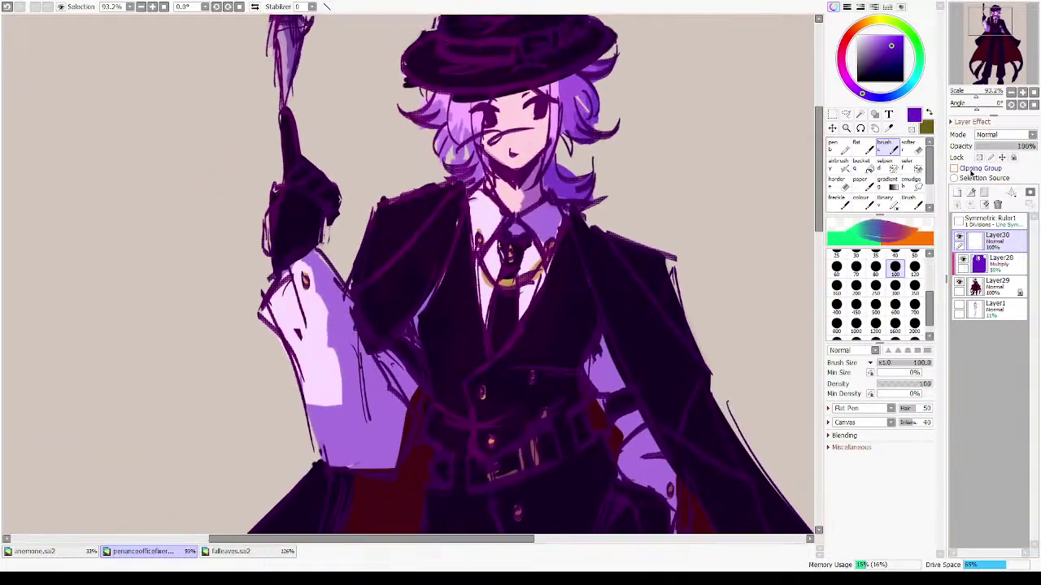
left_click_drag(743, 156, 711, 216)
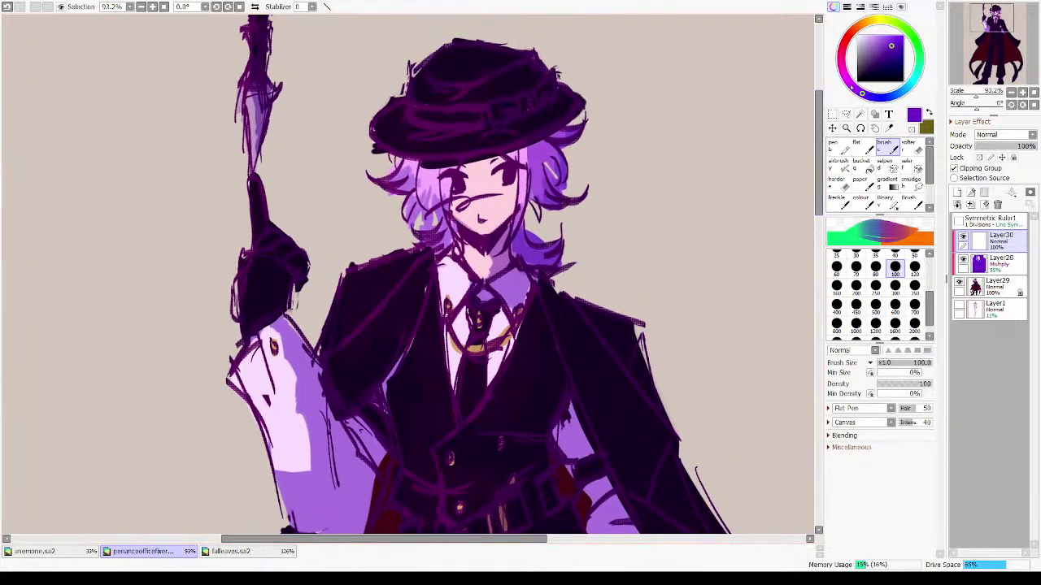
mouse_move(851, 86)
left_mouse_down()
mouse_move(848, 38)
mouse_move(895, 96)
left_mouse_up()
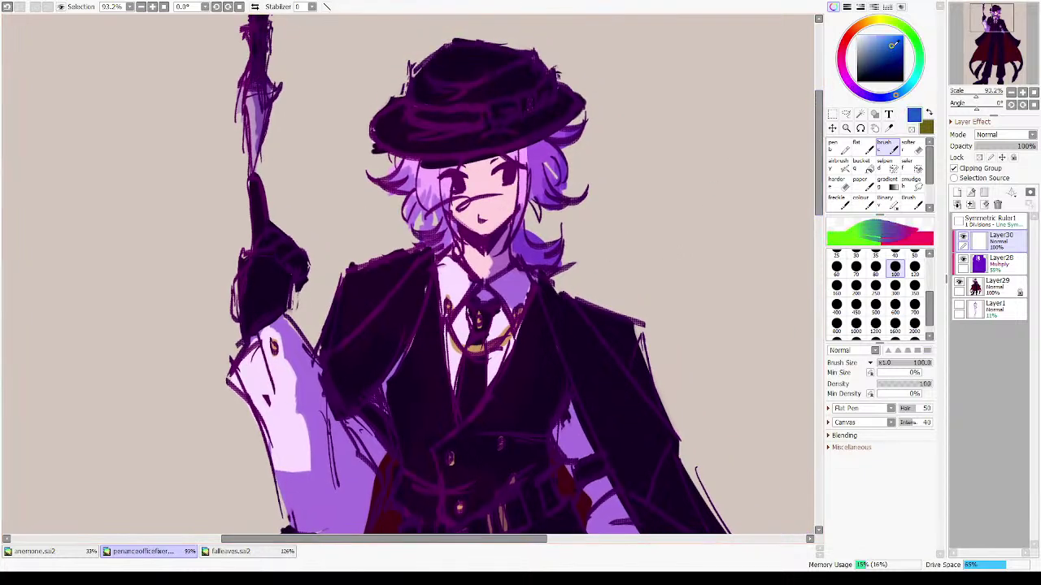
left_click(998, 262)
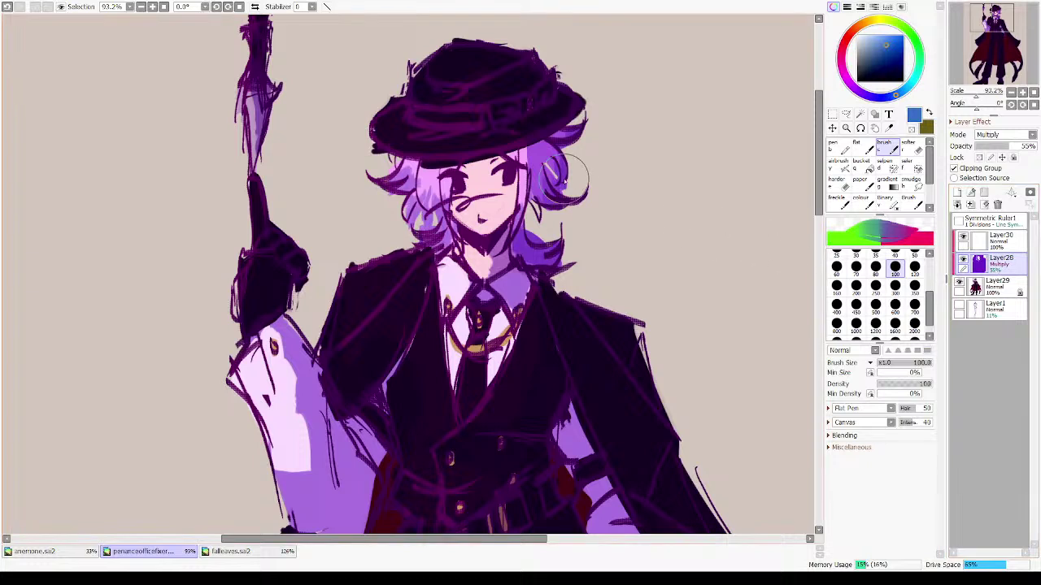
left_click(914, 268)
left_click(914, 257)
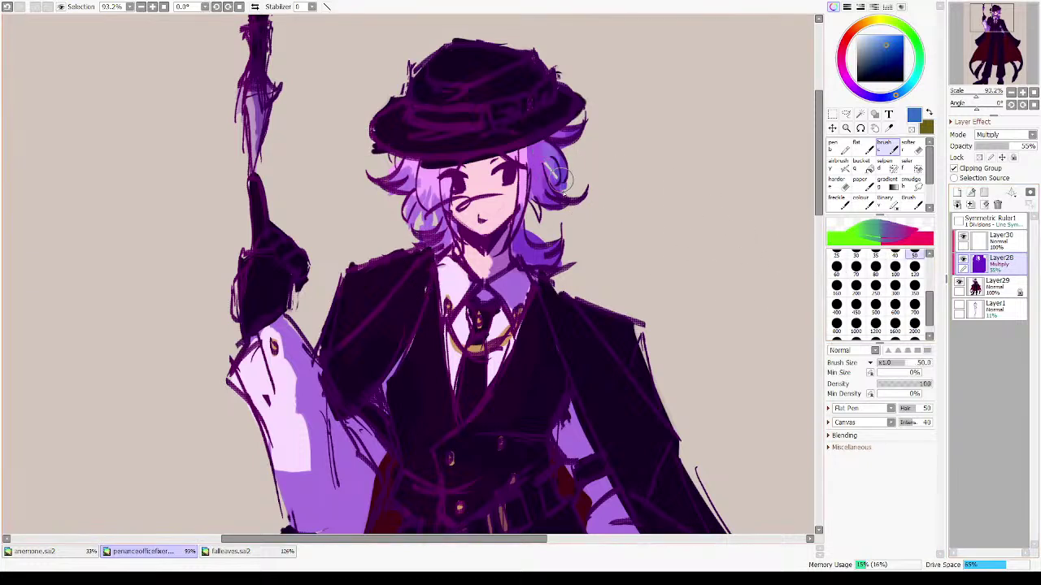
left_click(1023, 237)
- Paint flat blue shapes on the hair's shaded side, the hat's brim, band and crown, and the shadow beneath the brim
mouse_move(561, 130)
left_mouse_down()
mouse_move(575, 193)
mouse_move(550, 199)
left_mouse_up()
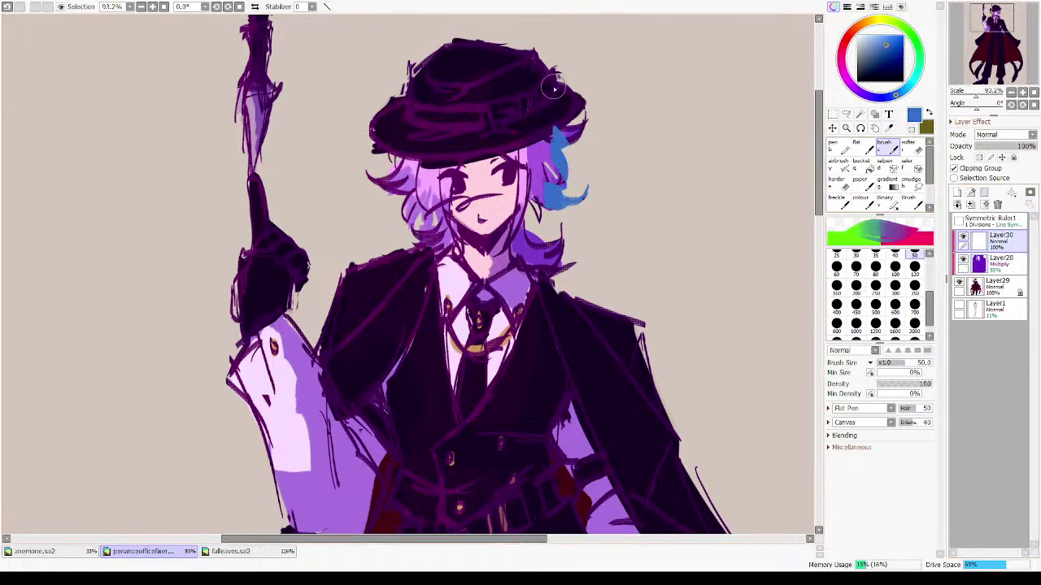
mouse_move(560, 91)
left_mouse_down()
mouse_move(527, 114)
mouse_move(444, 119)
mouse_move(517, 114)
left_mouse_up()
key("ctrl+z")
mouse_move(400, 124)
left_mouse_down()
mouse_move(430, 139)
mouse_move(485, 119)
left_mouse_up()
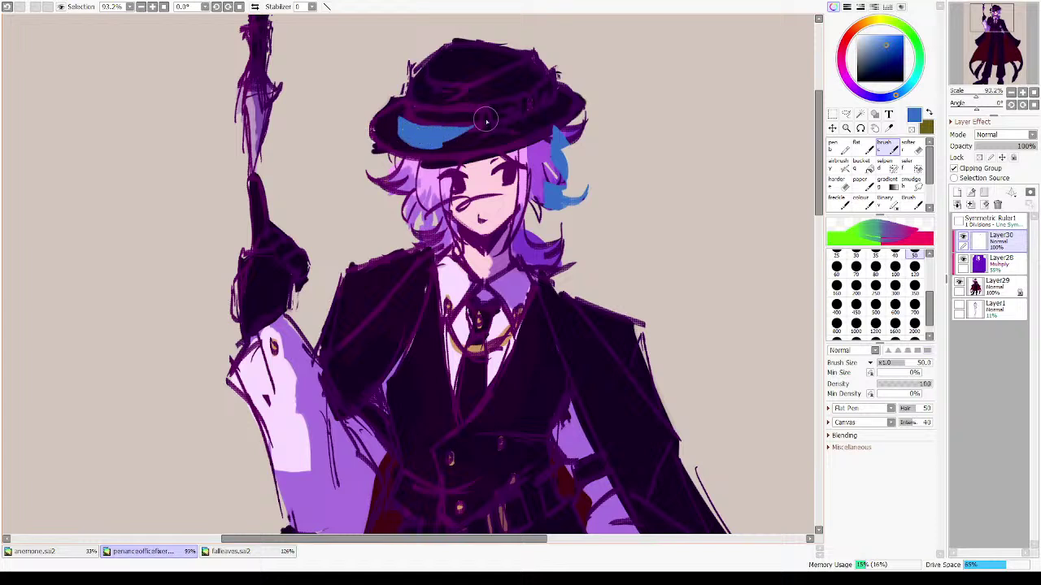
left_click_drag(410, 156, 598, 120)
left_click_drag(390, 167, 528, 178)
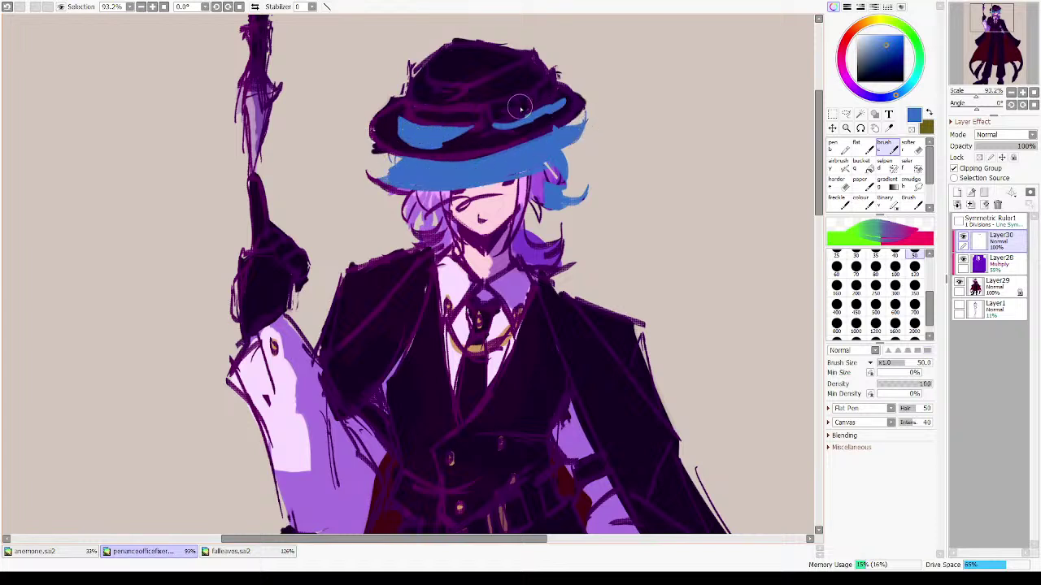
mouse_move(479, 104)
left_mouse_down()
mouse_move(486, 65)
mouse_move(468, 59)
mouse_move(514, 47)
left_mouse_up()
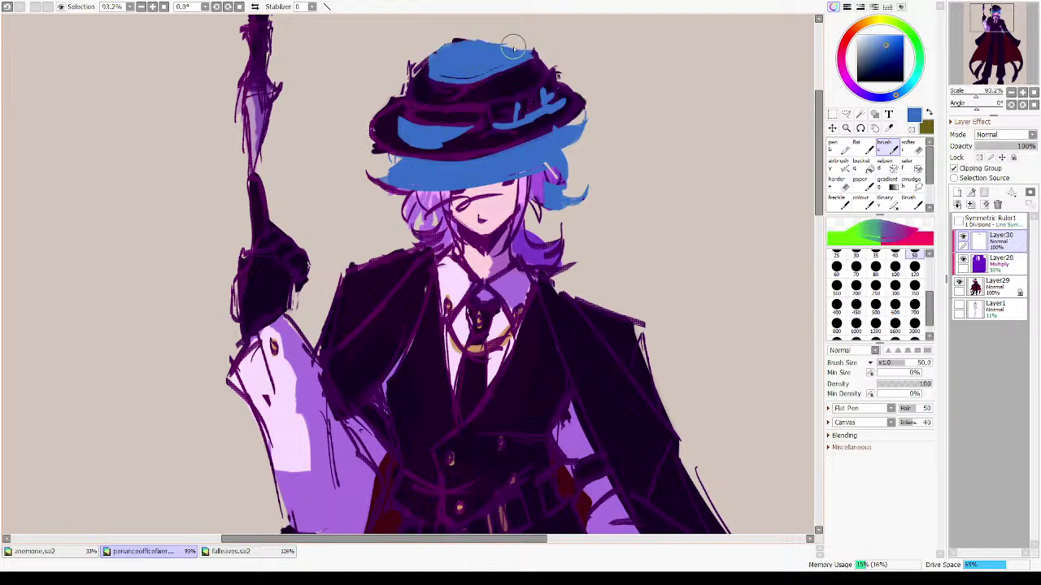
- Paint blue across the neck under the chin, on the collar and down both sides of the tie
mouse_move(490, 252)
left_mouse_down()
mouse_move(515, 195)
mouse_move(482, 200)
mouse_move(512, 203)
mouse_move(524, 183)
left_mouse_up()
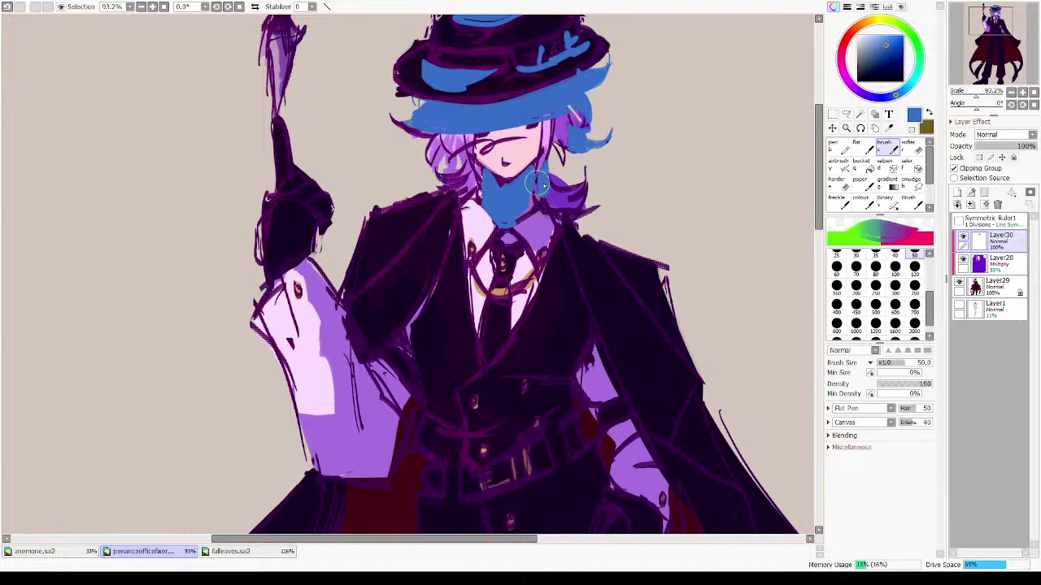
scroll(475, 187, "down", 5)
mouse_move(470, 221)
left_mouse_down()
mouse_move(470, 149)
mouse_move(486, 130)
mouse_move(515, 160)
mouse_move(520, 148)
mouse_move(518, 187)
left_mouse_up()
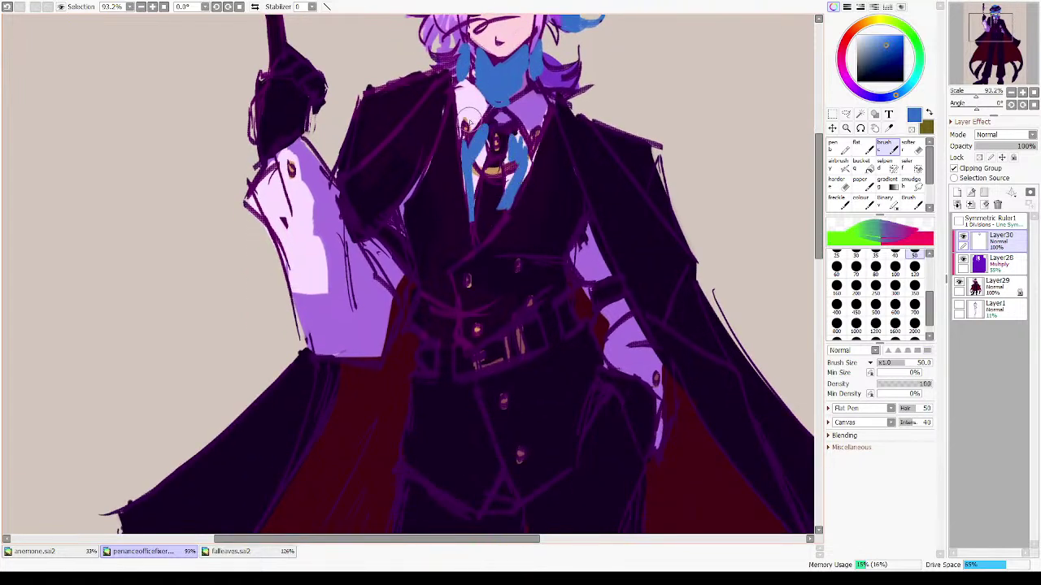
left_click_drag(530, 101, 546, 121)
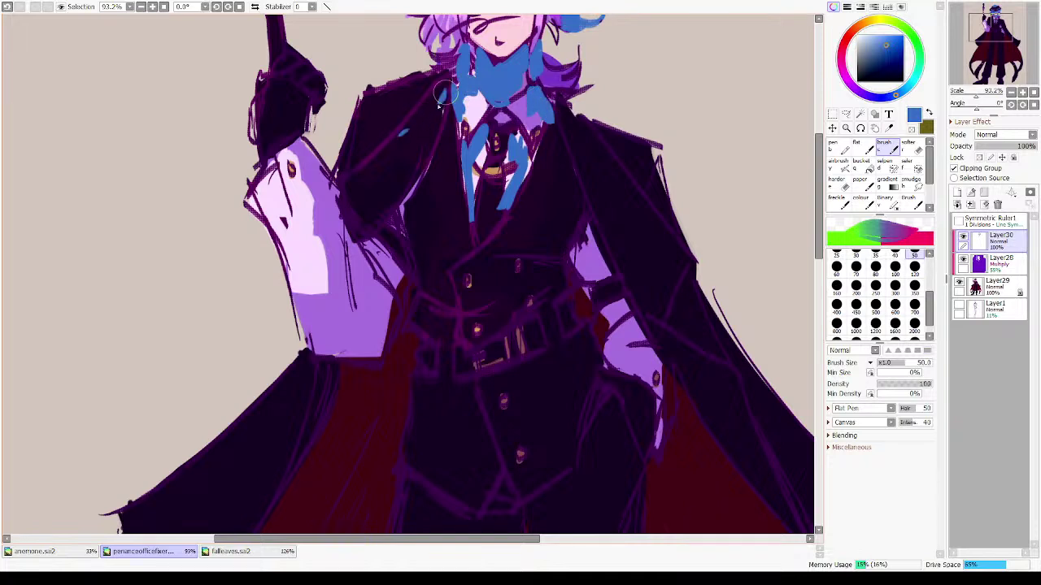
left_click_drag(445, 92, 381, 182)
key("ctrl+z")
key("ctrl+z")
- Paint blue strokes along the cape's shoulder and front fold and onto the sleeve beneath the raised arm
left_click_drag(428, 75, 366, 153)
mouse_move(452, 134)
left_mouse_down()
mouse_move(383, 241)
mouse_move(393, 258)
mouse_move(385, 303)
mouse_move(350, 235)
mouse_move(352, 309)
left_mouse_up()
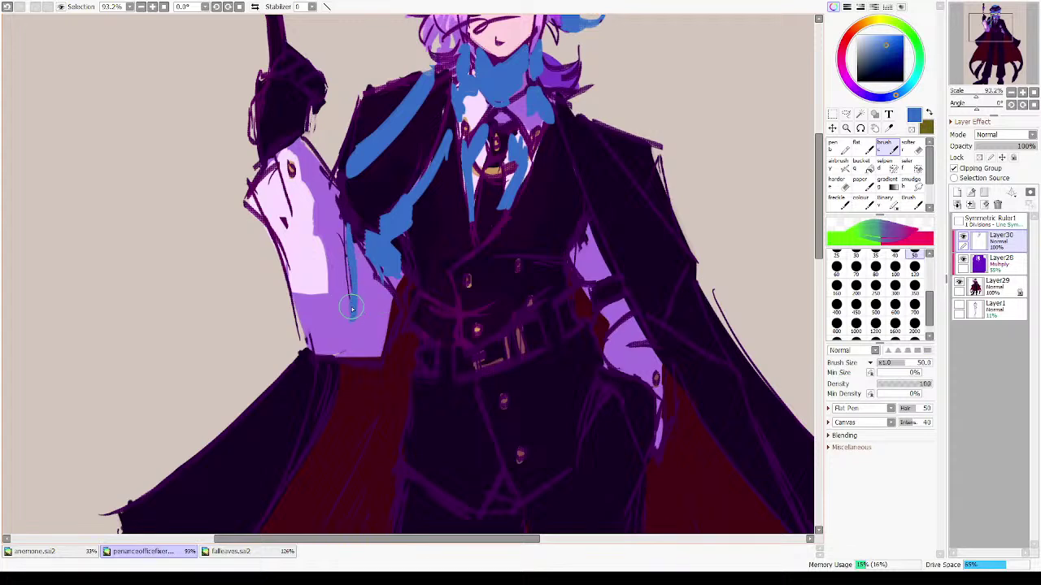
mouse_move(361, 245)
left_mouse_down()
mouse_move(360, 280)
mouse_move(391, 309)
left_mouse_up()
key("ctrl+z")
- Paint flat blue shapes on the raised arm's cuff, the dark glove and the slender prop it holds
mouse_move(281, 173)
left_mouse_down()
mouse_move(280, 194)
mouse_move(264, 185)
left_mouse_up()
mouse_move(287, 99)
left_mouse_down()
mouse_move(327, 230)
mouse_move(313, 202)
mouse_move(334, 219)
mouse_move(345, 261)
mouse_move(312, 275)
left_mouse_up()
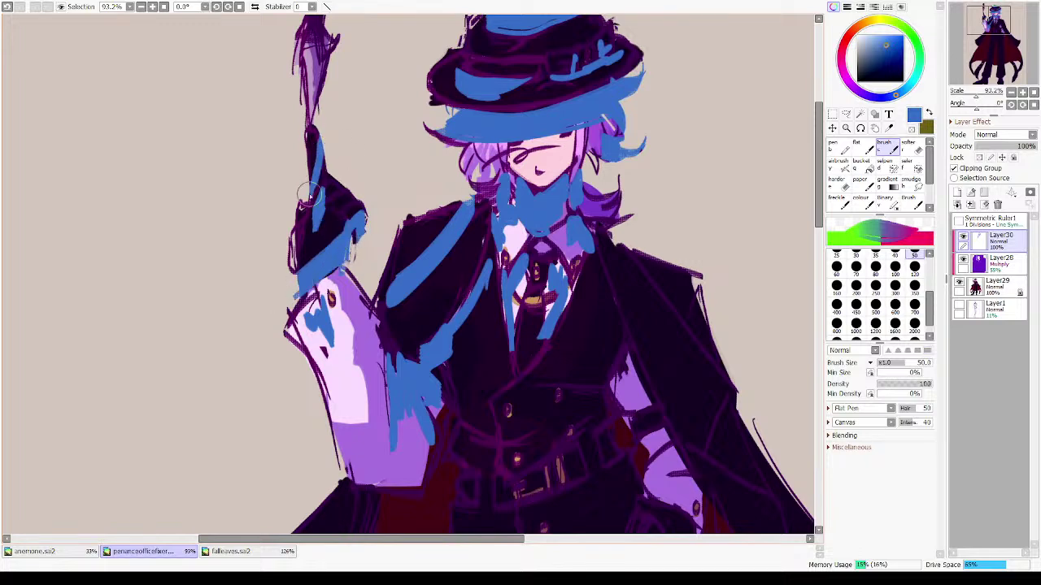
left_click_drag(349, 111, 303, 192)
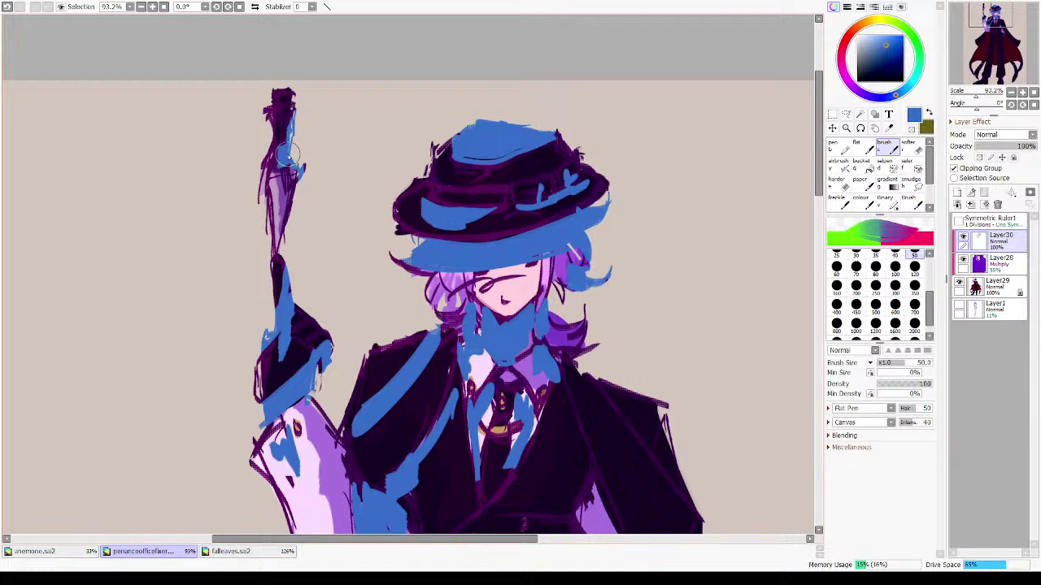
key("ctrl+z")
left_click_drag(262, 161, 298, 151)
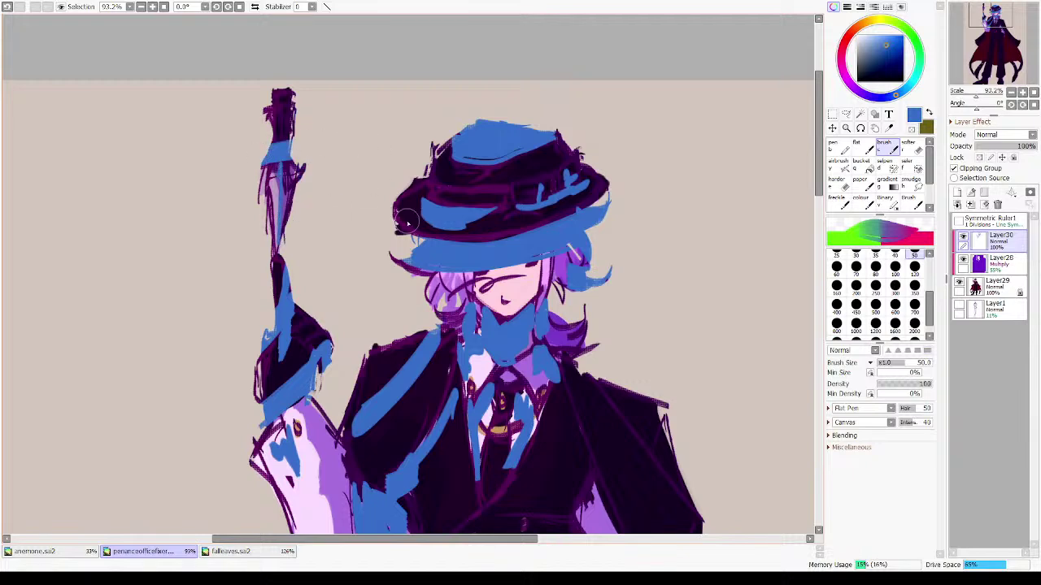
- Paint blue shapes over the cape's opposite shoulder and along its outer folds on that side
mouse_move(595, 428)
left_mouse_down()
mouse_move(462, 249)
mouse_move(345, 164)
left_mouse_up()
left_click_drag(352, 87, 486, 260)
mouse_move(352, 104)
left_mouse_down()
mouse_move(483, 280)
mouse_move(460, 254)
left_mouse_up()
mouse_move(446, 296)
left_mouse_down()
mouse_move(474, 237)
mouse_move(457, 258)
mouse_move(525, 318)
left_mouse_up()
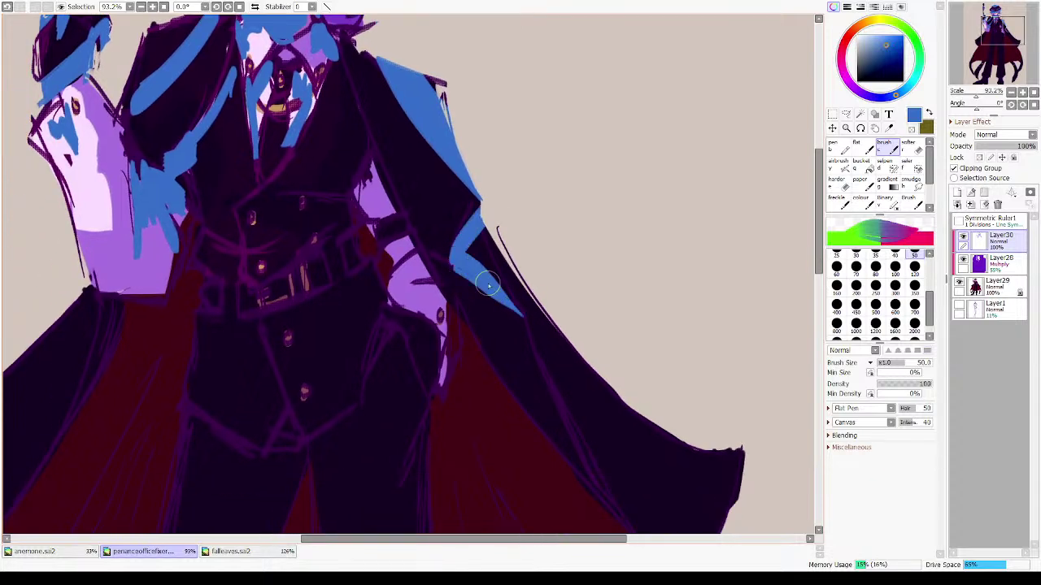
key("ctrl+z")
left_click_drag(460, 262, 488, 282)
left_click_drag(440, 238, 469, 267)
left_click_drag(580, 359, 418, 198)
mouse_move(378, 175)
left_mouse_down()
mouse_move(475, 359)
mouse_move(540, 403)
left_mouse_up()
mouse_move(466, 360)
left_mouse_down()
mouse_move(528, 413)
mouse_move(533, 388)
left_mouse_up()
left_click_drag(346, 248, 550, 429)
left_click_drag(296, 197, 314, 325)
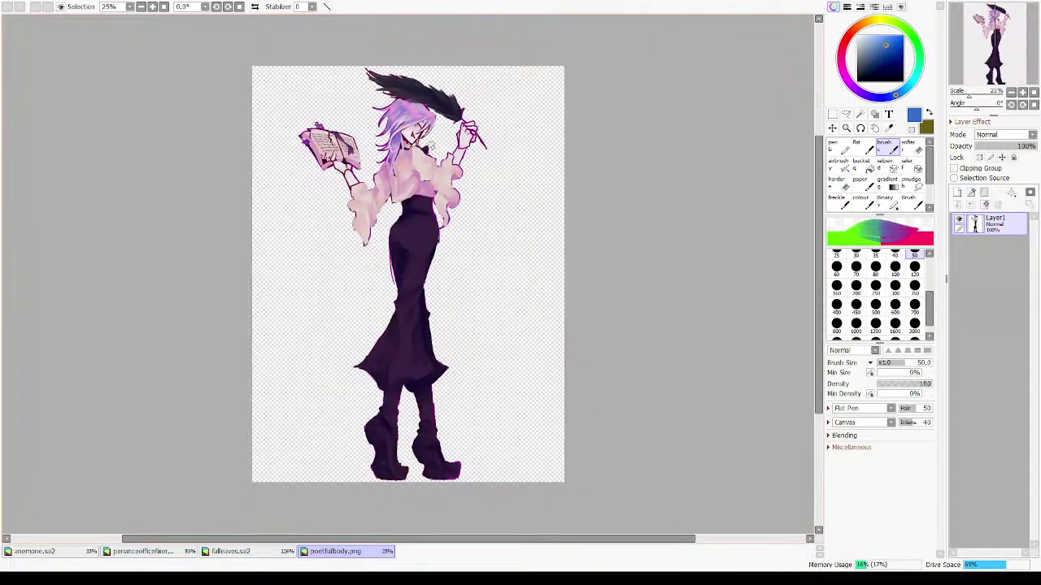
- Open the finished full-body reference of the character with the feather quill and examine how its hair and face are painted
left_click_drag(390, 117, 518, 346)
left_click_drag(337, 129, 476, 302)
left_click_drag(475, 304, 498, 316)
left_click_drag(431, 67, 436, 122)
key("ctrl+z")
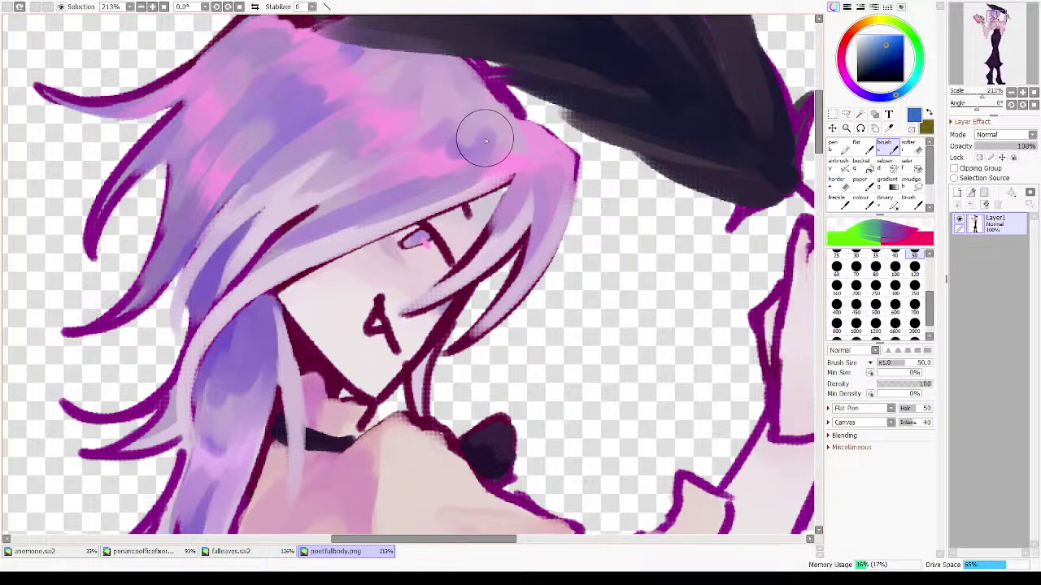
left_click_drag(486, 131, 340, 227)
key("ctrl+z")
mouse_move(450, 262)
left_mouse_down()
mouse_move(470, 154)
mouse_move(329, 286)
mouse_move(399, 404)
left_mouse_up()
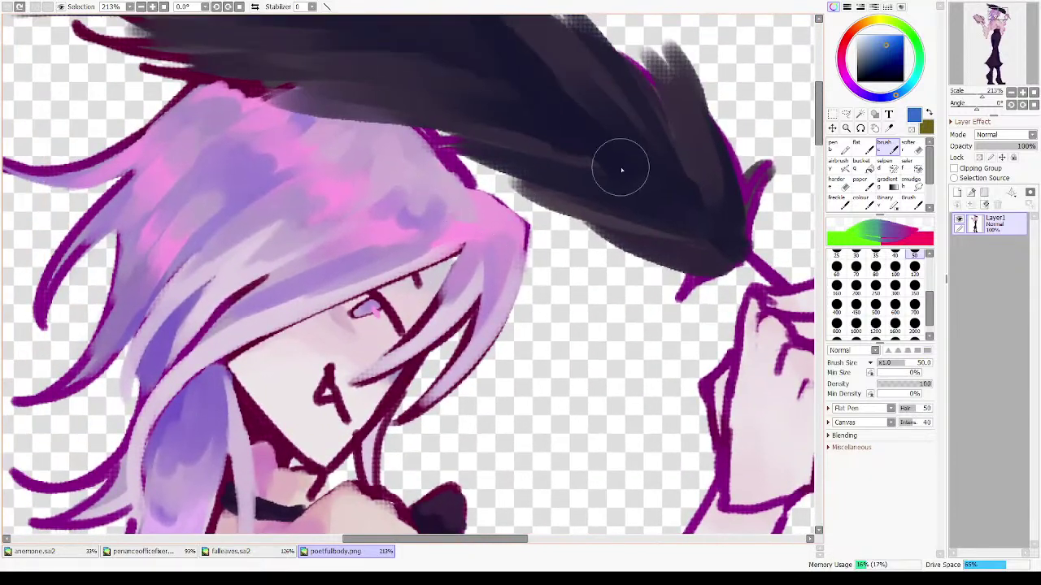
- Sample the pale lilac from the reference character's hair and shift its hue to blue
left_click(455, 186, "alt")
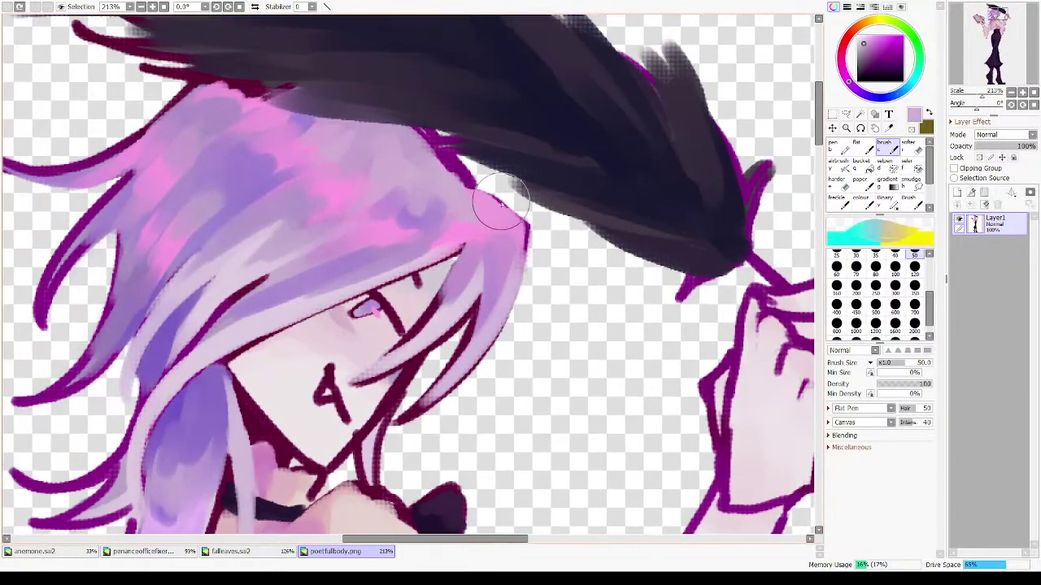
left_click_drag(502, 202, 439, 232)
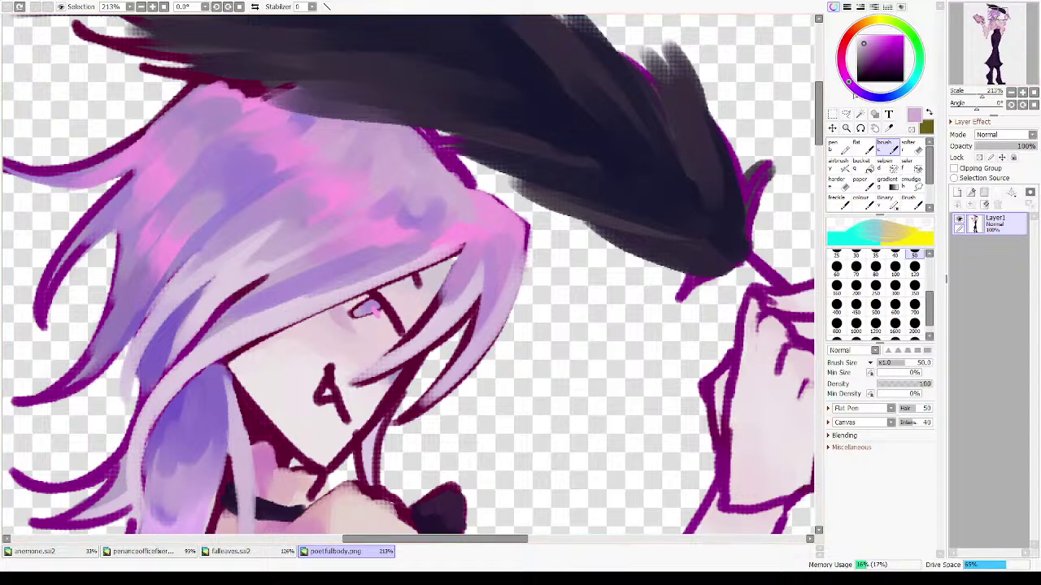
left_click(877, 96)
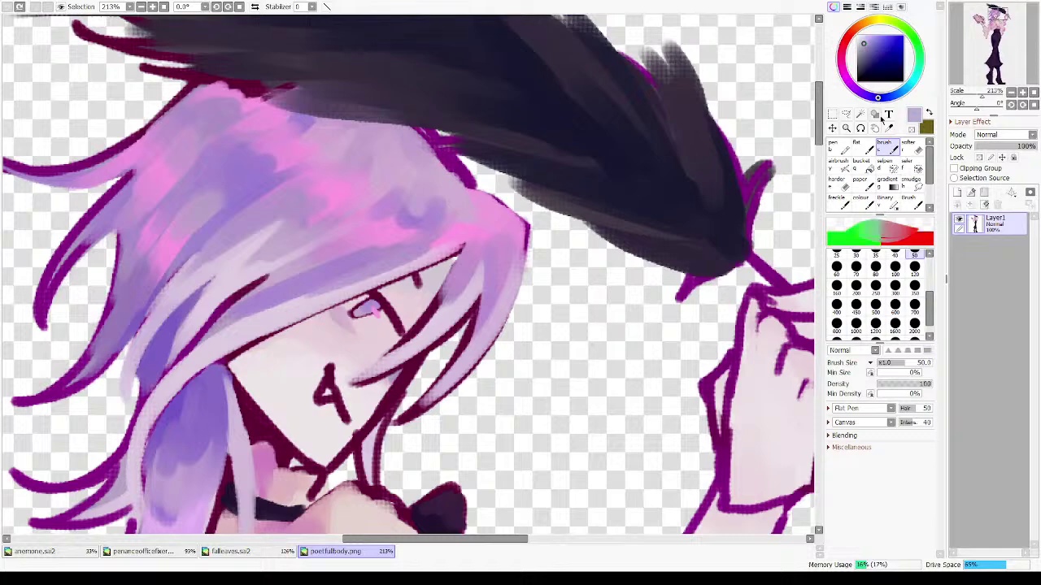
left_click_drag(519, 348, 612, 198)
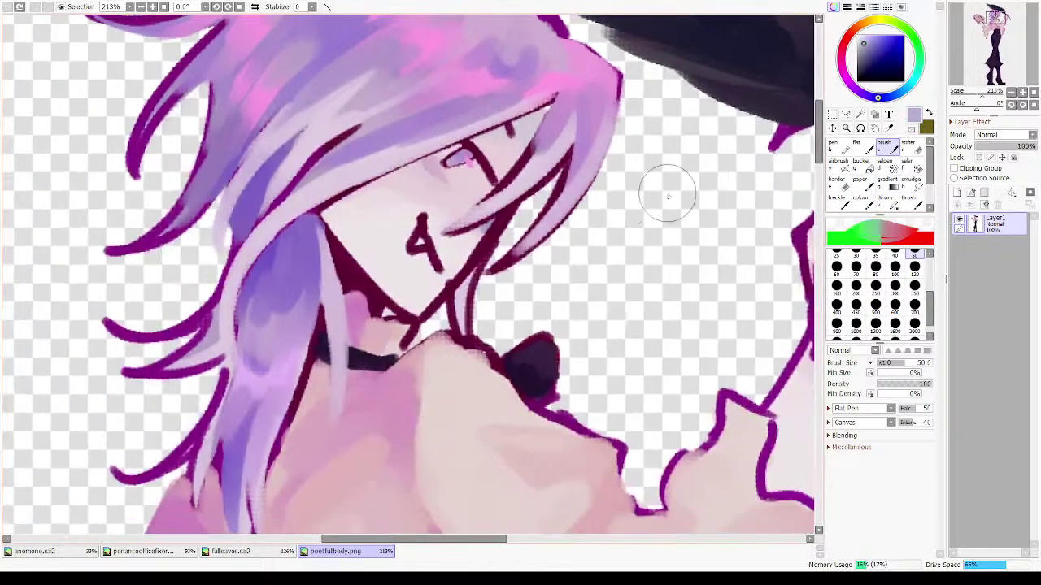
- Examine the reference's book, blouse and skirt rendering, and close it to return to the caped character's drawing
left_click(1033, 92)
left_click_drag(351, 90, 536, 261)
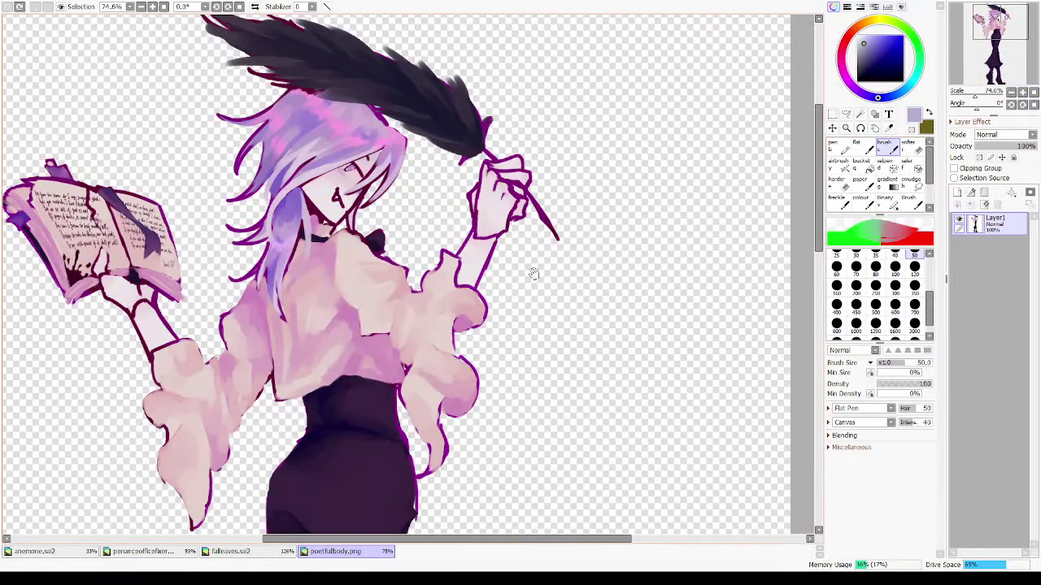
mouse_move(443, 315)
left_mouse_down()
mouse_move(458, 296)
mouse_move(431, 120)
mouse_move(448, 181)
mouse_move(435, 406)
mouse_move(455, 357)
mouse_move(505, 328)
mouse_move(513, 335)
left_mouse_up()
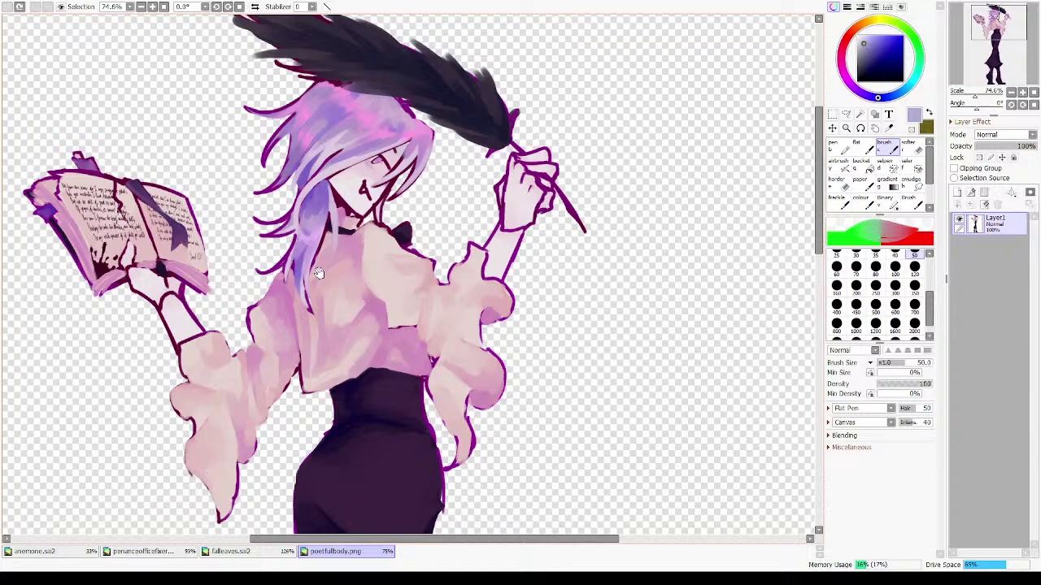
left_click_drag(375, 339, 452, 103)
left_click_drag(587, 366, 580, 434)
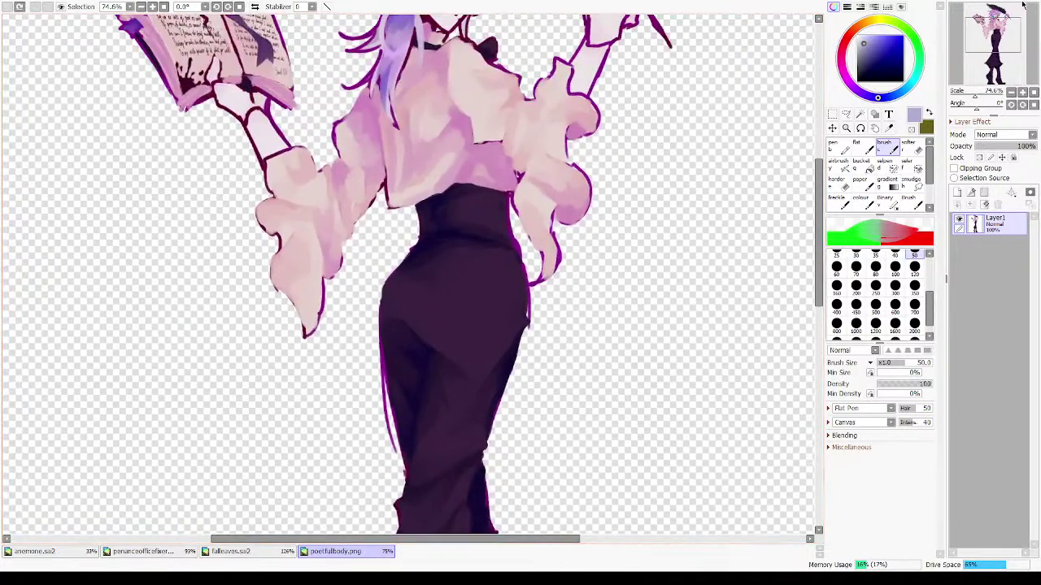
left_click_drag(763, 135, 693, 321)
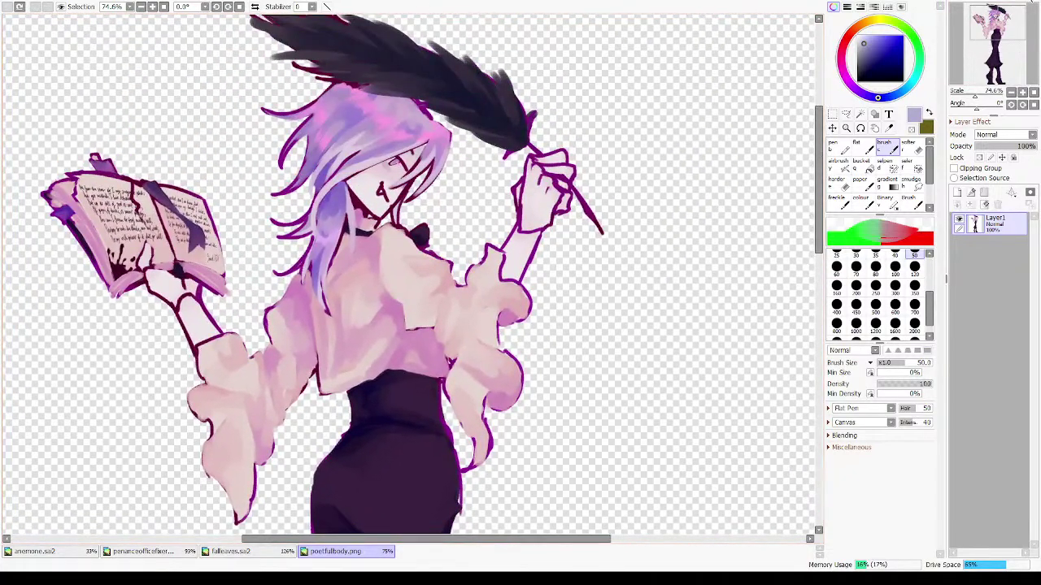
left_click(1033, 1)
left_click_drag(490, 219, 531, 296)
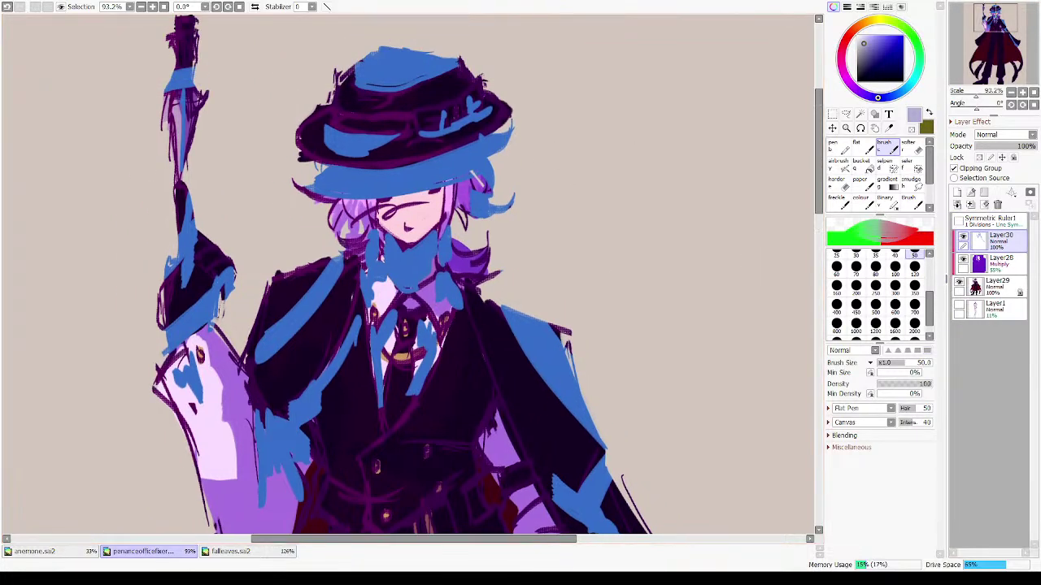
- Delete the two clipped shading layers and copy the whole Layer29 drawing into a new layer above it
left_click(997, 205)
left_click(998, 205)
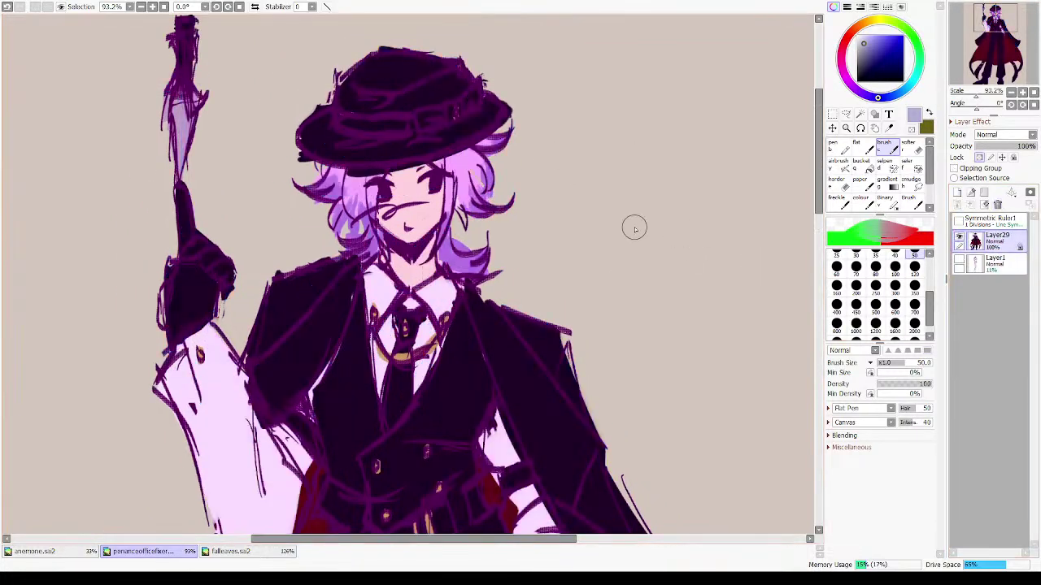
left_click(1034, 91)
key("m")
left_click_drag(189, 51, 623, 543)
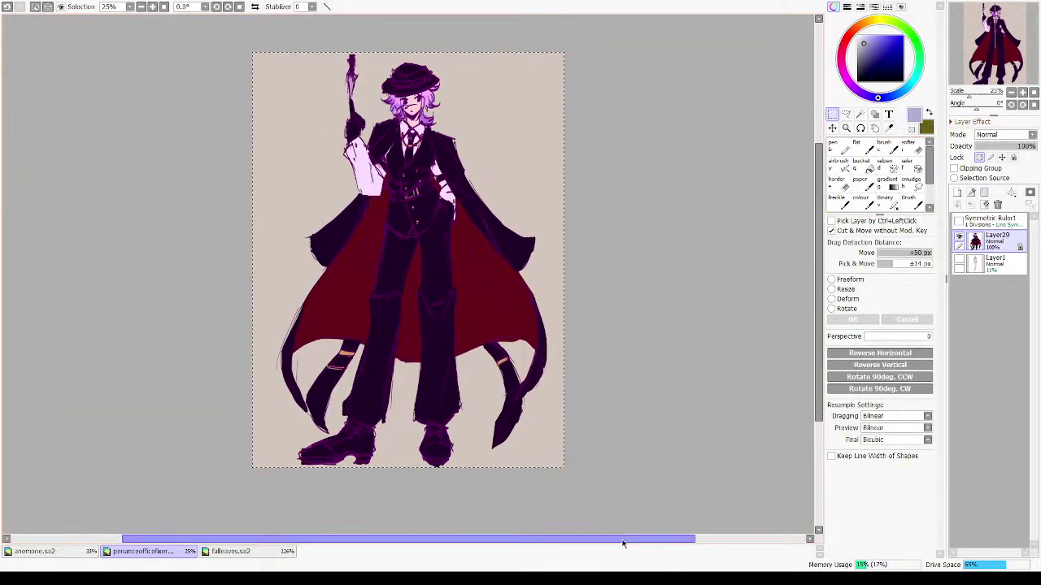
key("ctrl+c")
key("ctrl+v")
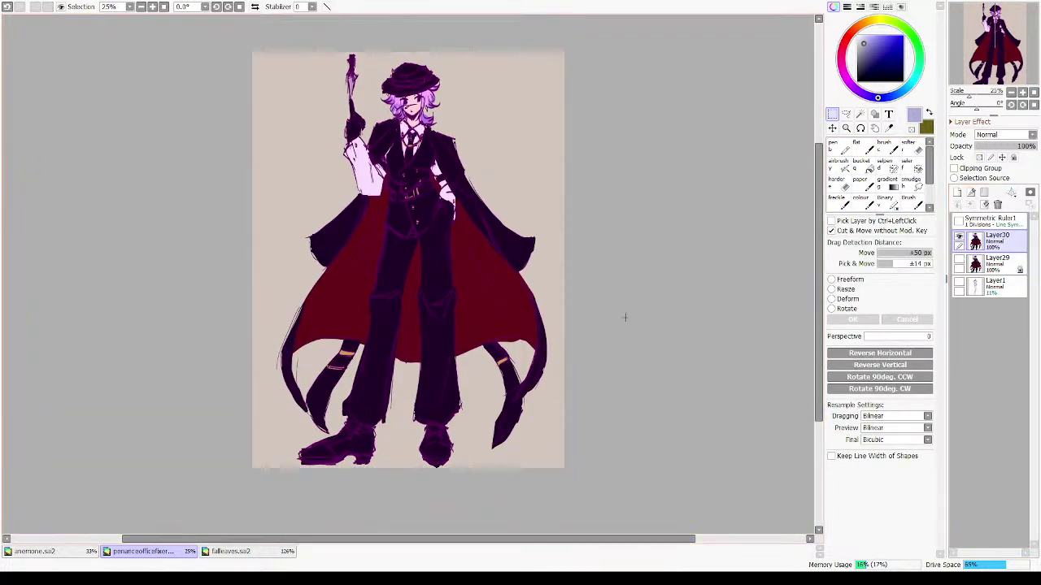
- Switch to the Brush tool at size 25 for the pasted layer, beside the character's head
left_click_drag(398, 112, 447, 294)
left_click_drag(413, 218, 516, 393)
left_click_drag(374, 207, 442, 266)
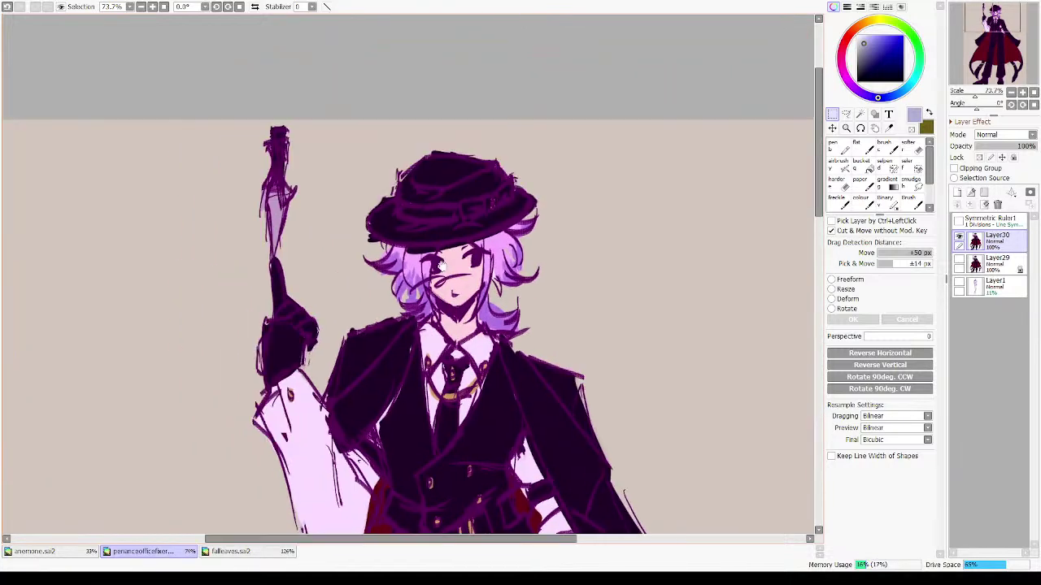
scroll(440, 267, "up", 2)
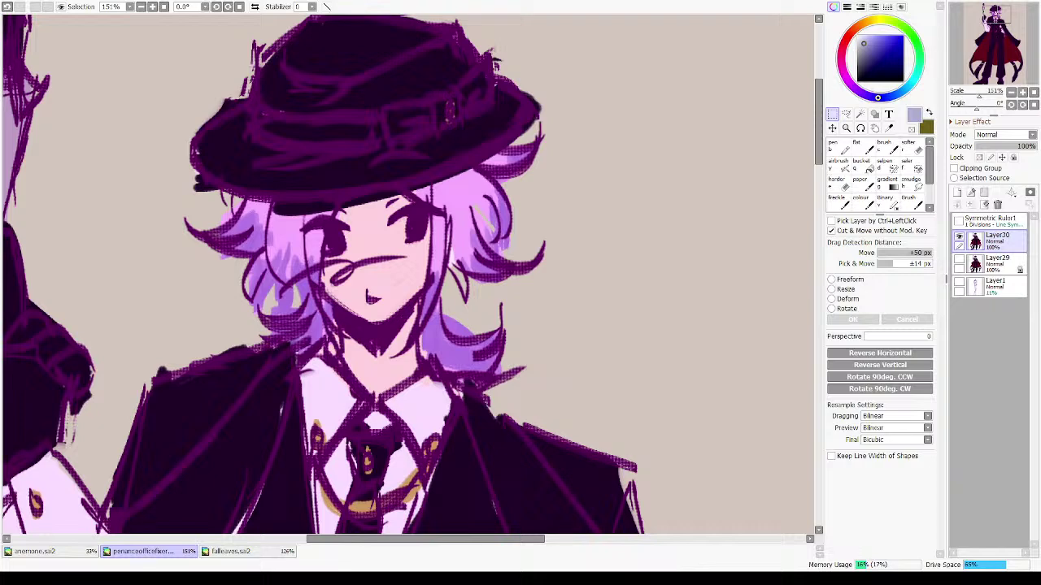
left_click_drag(687, 293, 523, 325)
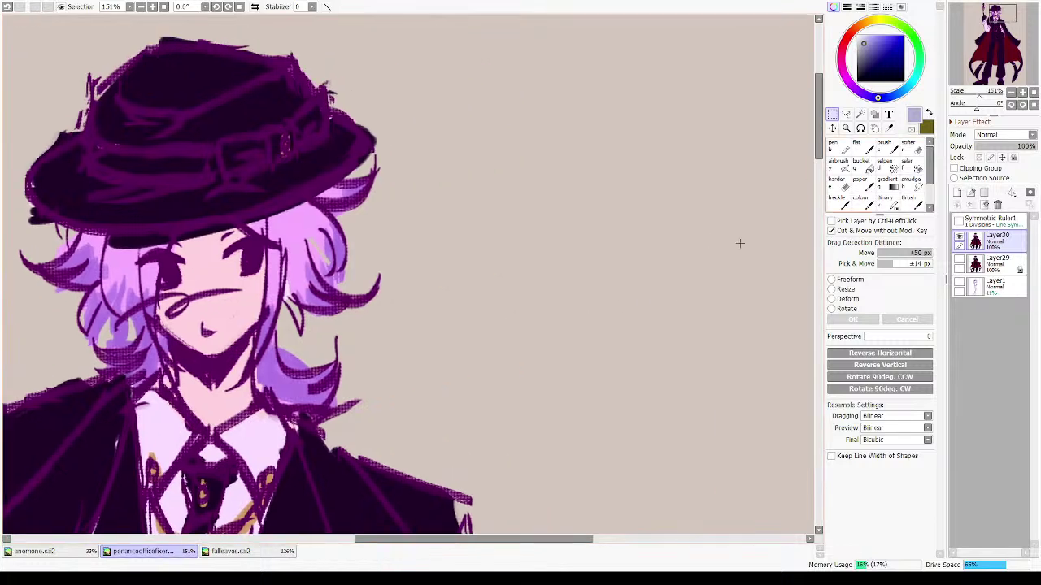
key("c")
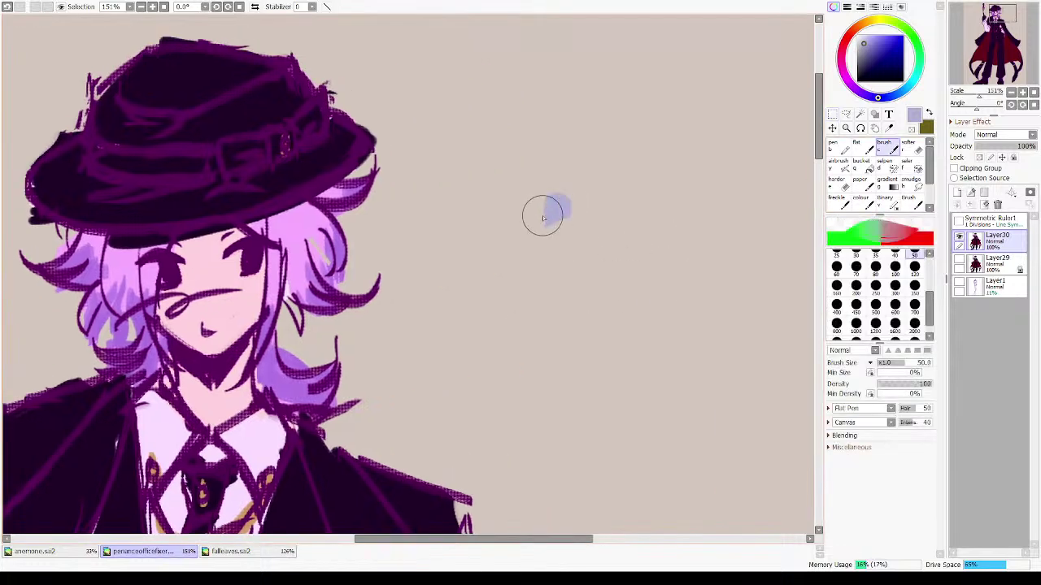
left_click(835, 268)
left_click(835, 256)
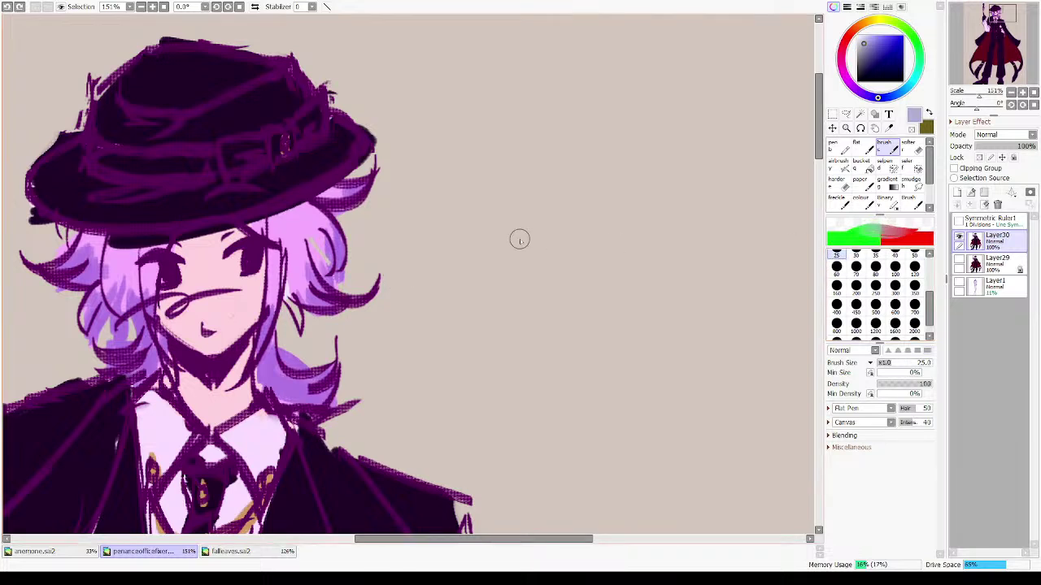
- Try lilac ring-shaped test strokes on the empty background beside the head, and undo them
mouse_move(509, 227)
left_mouse_down()
mouse_move(495, 279)
mouse_move(488, 236)
left_mouse_up()
left_click_drag(600, 217, 622, 248)
key("ctrl+z")
mouse_move(638, 209)
left_mouse_down()
mouse_move(630, 211)
mouse_move(642, 195)
left_mouse_up()
left_click_drag(603, 151, 642, 140)
key("ctrl+z")
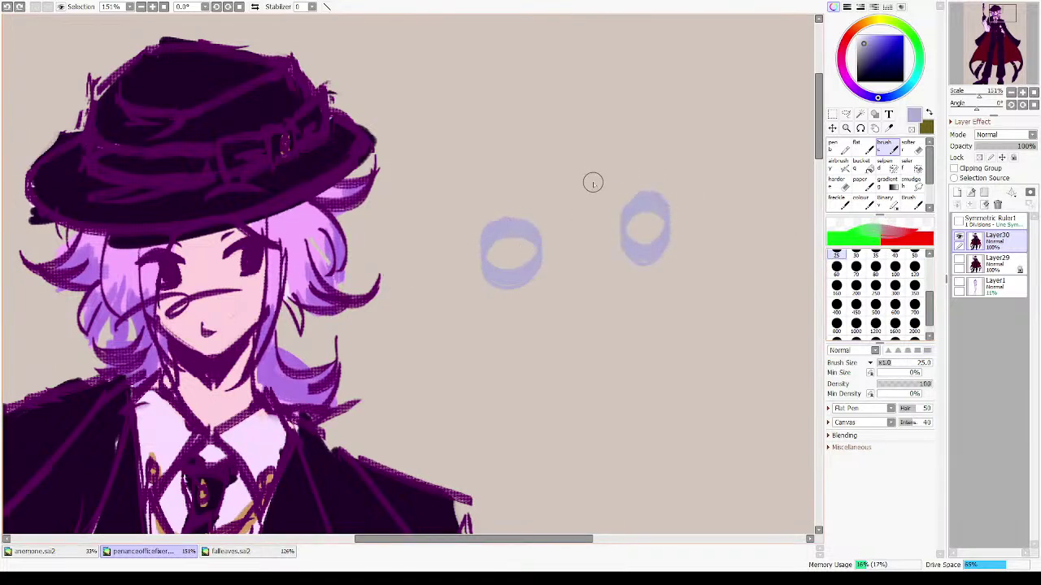
left_click_drag(621, 203, 662, 147)
key("ctrl+z")
mouse_move(626, 254)
left_mouse_down()
mouse_move(645, 282)
mouse_move(611, 277)
left_mouse_up()
key("ctrl+z")
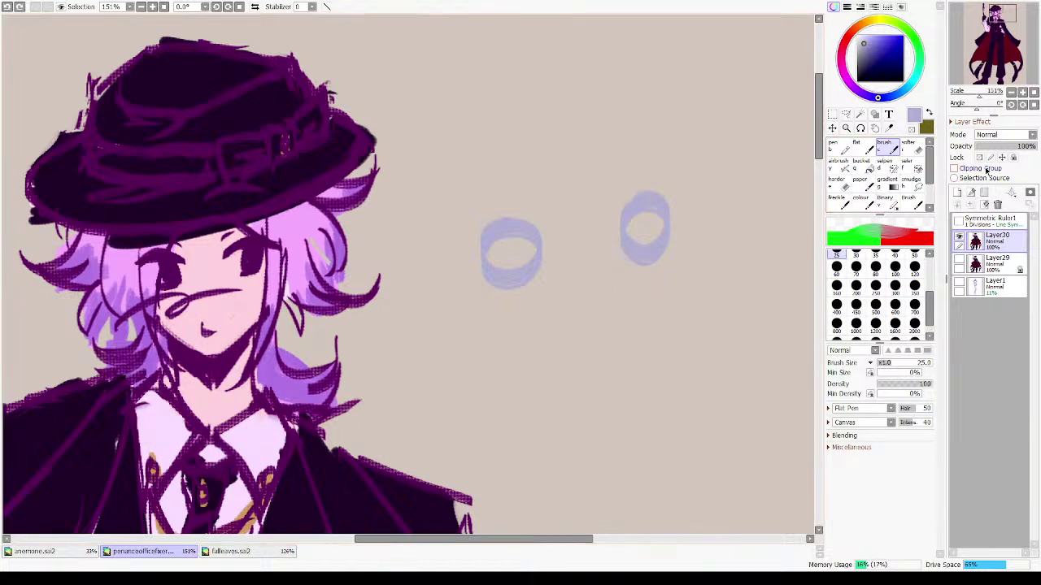
key("ctrl+z")
key("ctrl+z")
- Sample the face's pale skin colour and shift it to a deeper, cooler pink for the skin shading
left_click_drag(310, 253, 489, 193)
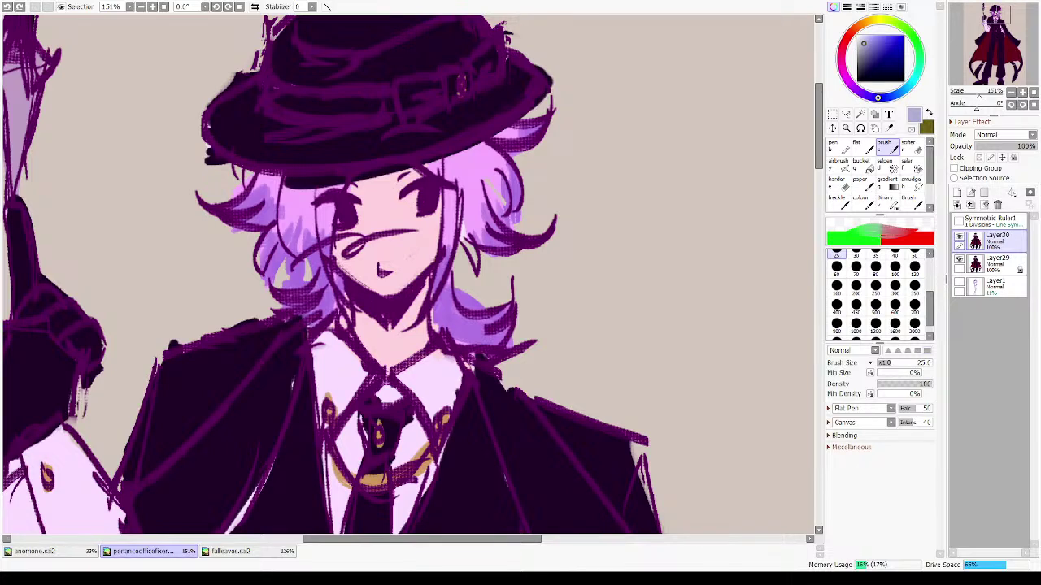
left_click_drag(433, 274, 482, 363)
left_click_drag(353, 141, 464, 120)
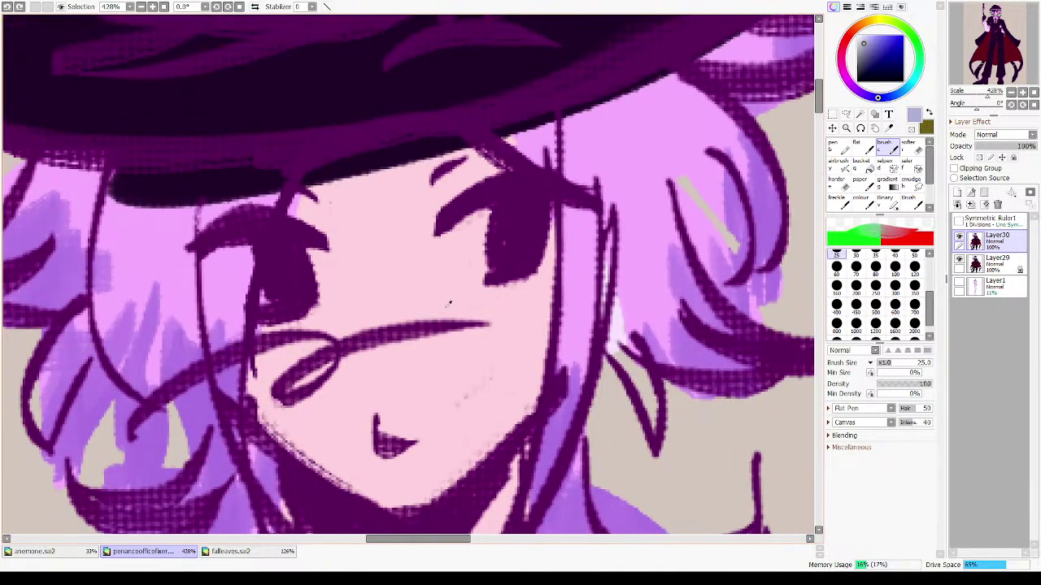
right_click(522, 305)
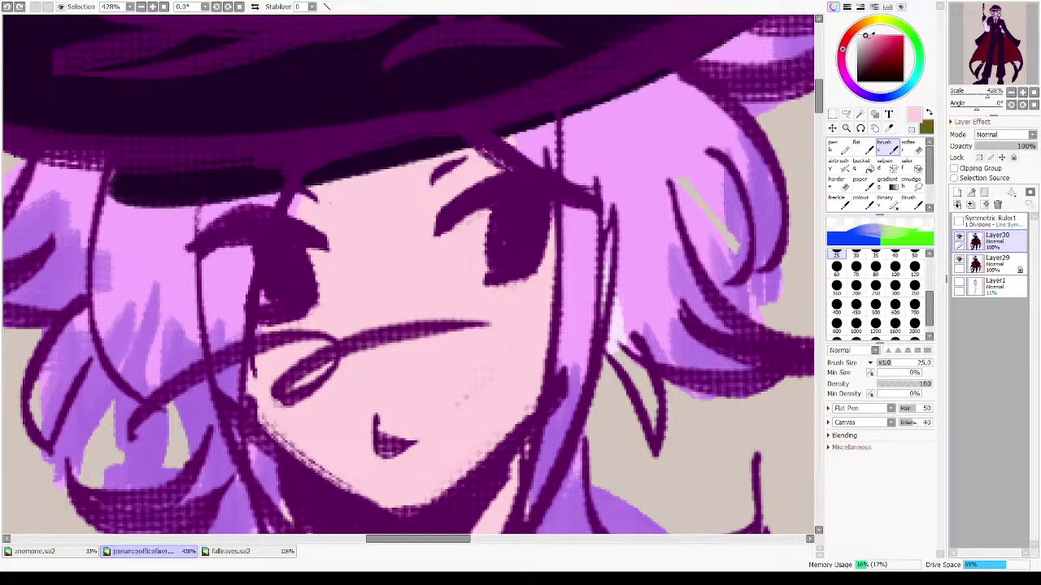
left_click(870, 38)
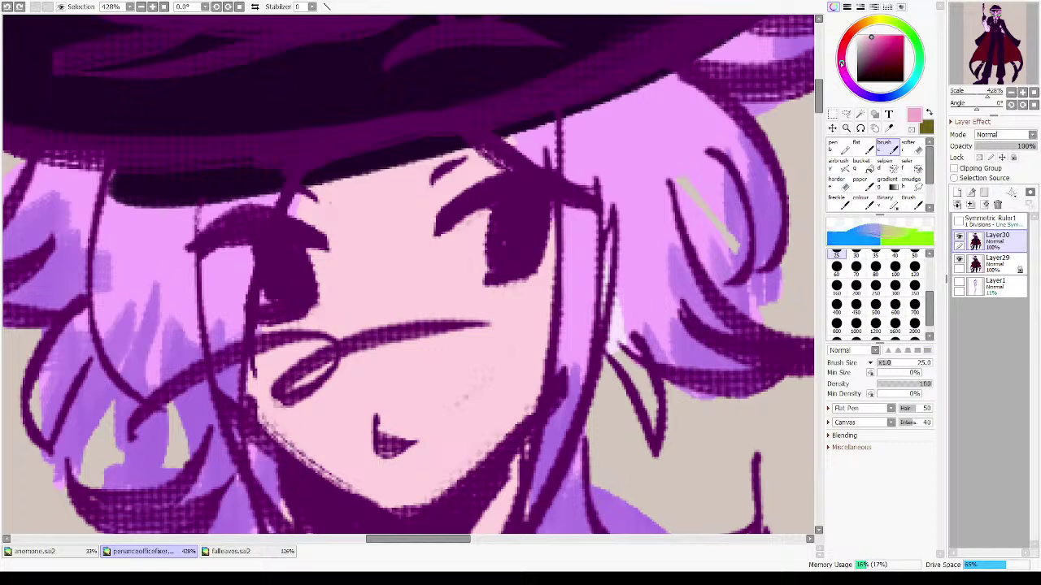
mouse_move(431, 167)
left_mouse_down()
mouse_move(371, 186)
mouse_move(491, 166)
left_mouse_up()
key("ctrl+z")
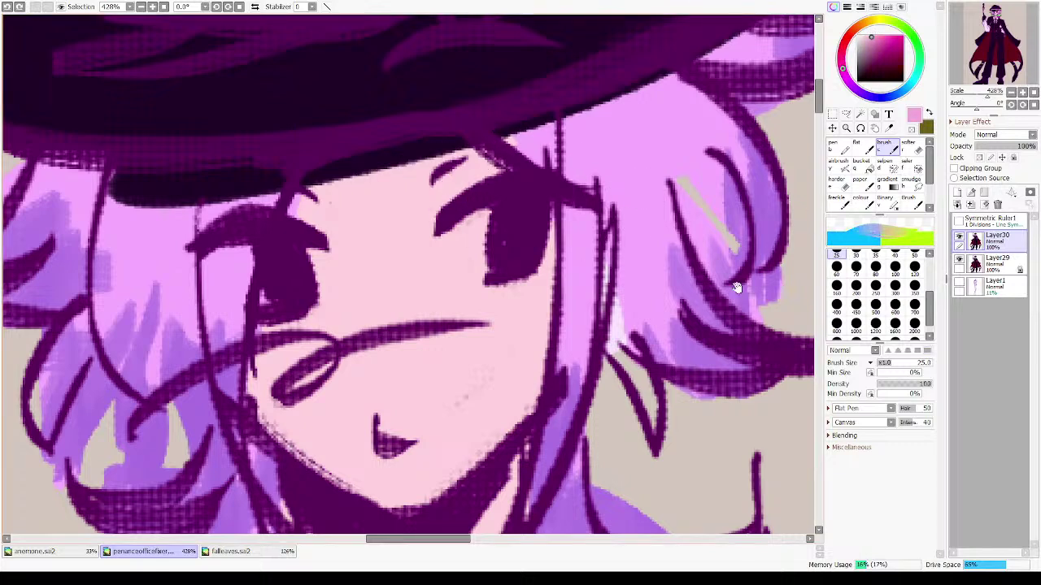
- Set the brush size to 20 and paint a pink shadow band across the forehead beneath the hat's brim
left_click_drag(738, 288, 799, 220)
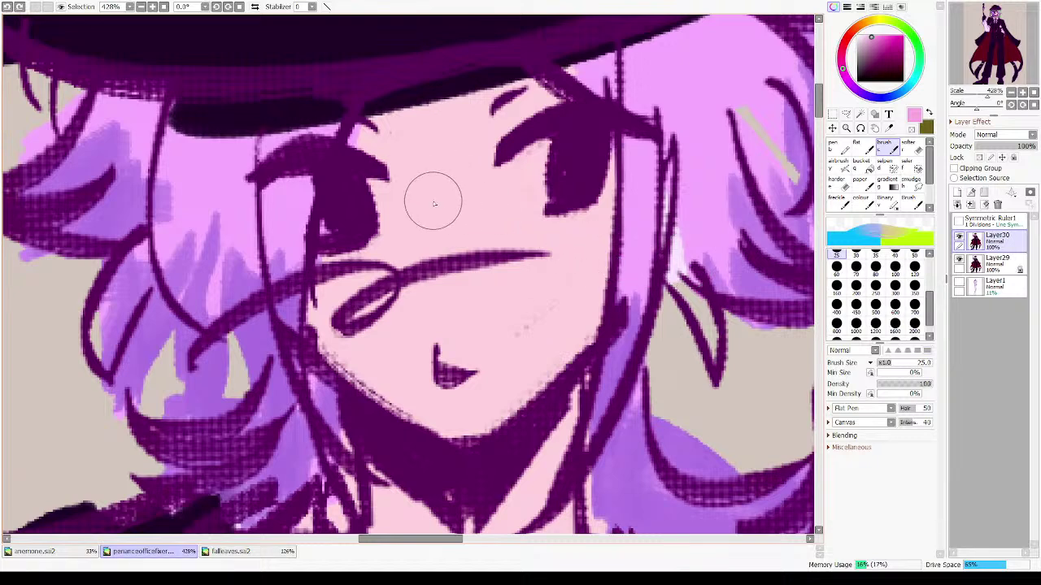
left_click_drag(930, 301, 931, 278)
left_click(915, 291)
mouse_move(496, 188)
left_mouse_down()
mouse_move(585, 262)
mouse_move(495, 195)
mouse_move(534, 188)
mouse_move(485, 186)
mouse_move(599, 157)
mouse_move(615, 170)
mouse_move(659, 167)
mouse_move(562, 176)
left_mouse_up()
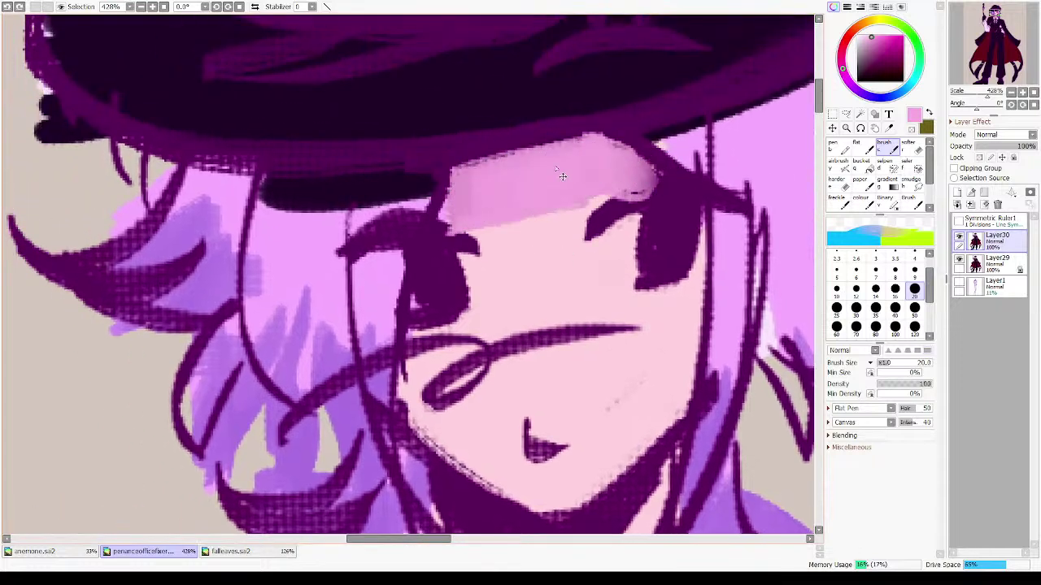
key("ctrl+z")
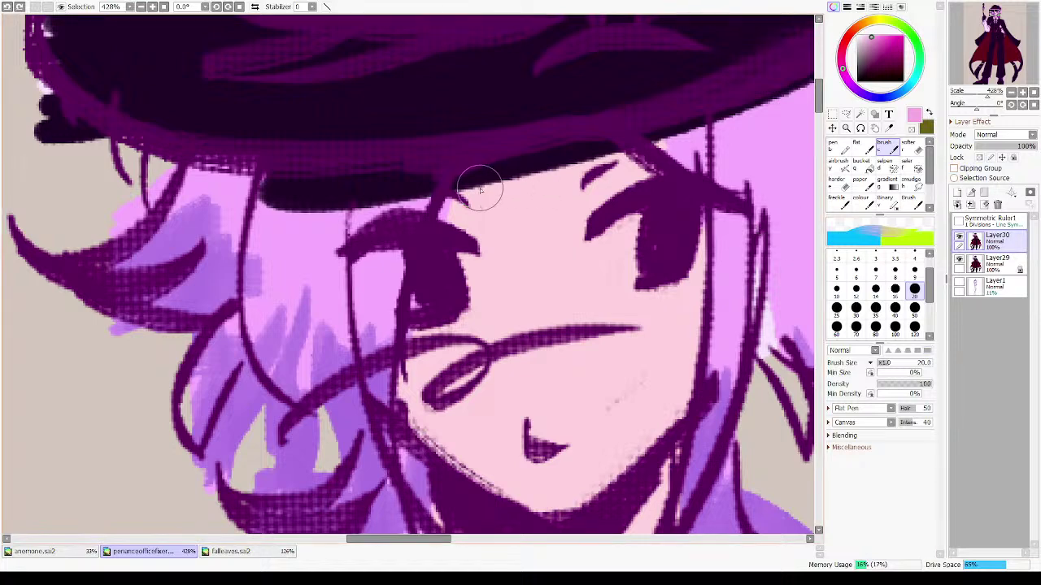
mouse_move(464, 185)
left_mouse_down()
mouse_move(582, 155)
mouse_move(474, 198)
mouse_move(624, 159)
mouse_move(505, 178)
mouse_move(669, 171)
mouse_move(615, 179)
mouse_move(599, 160)
left_mouse_up()
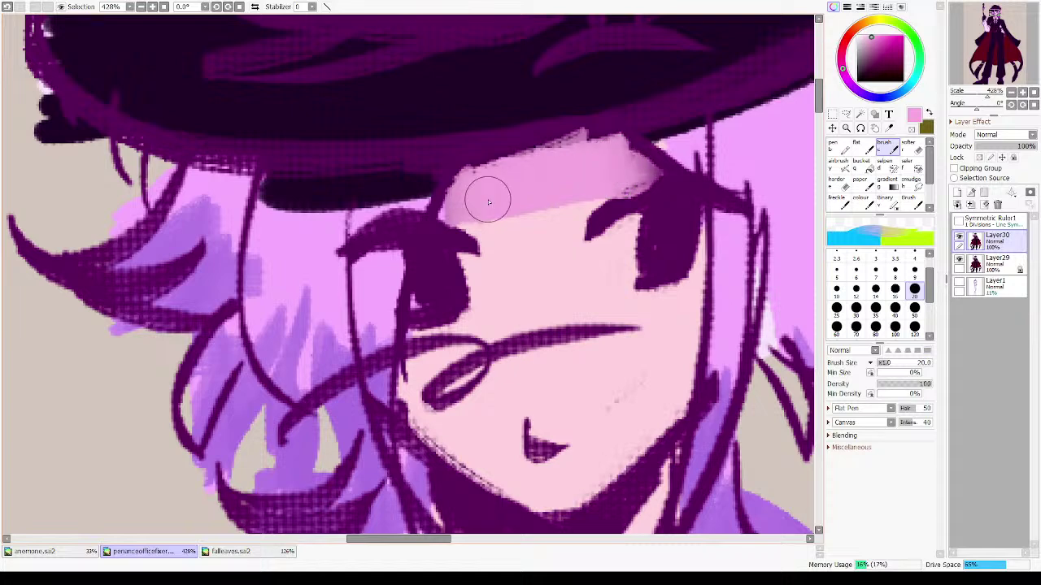
- Try extending the pink shadow band across the forehead toward the eyebrow, and undo the forehead strokes
left_click_drag(447, 225, 660, 191)
key("ctrl+z")
key("ctrl+z")
key("ctrl+z")
key("ctrl+z")
key("ctrl+z")
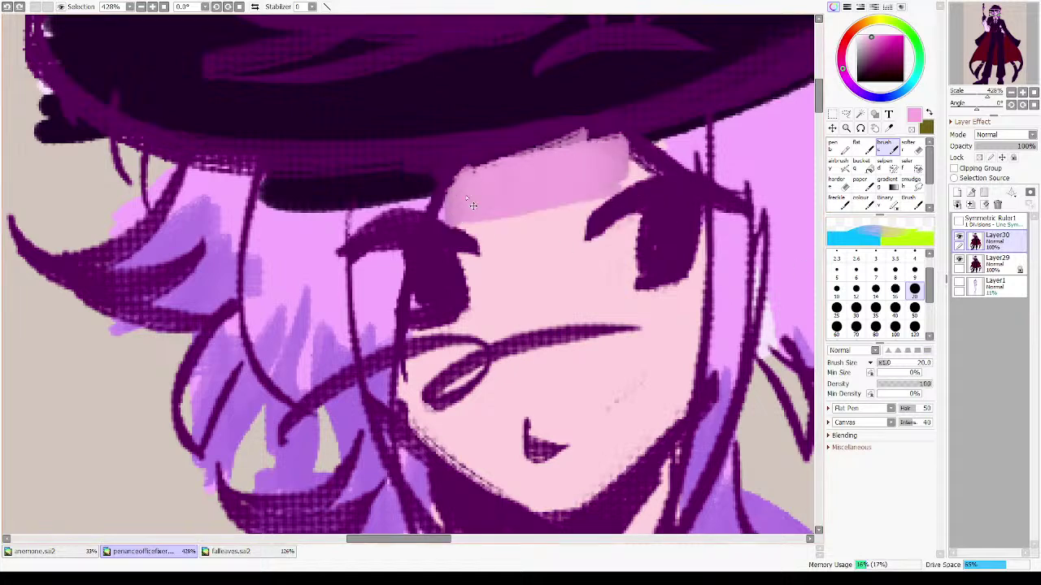
mouse_move(471, 179)
left_mouse_down()
mouse_move(448, 236)
mouse_move(433, 241)
mouse_move(451, 208)
mouse_move(437, 230)
mouse_move(660, 200)
left_mouse_up()
key("ctrl+z")
key("ctrl+z")
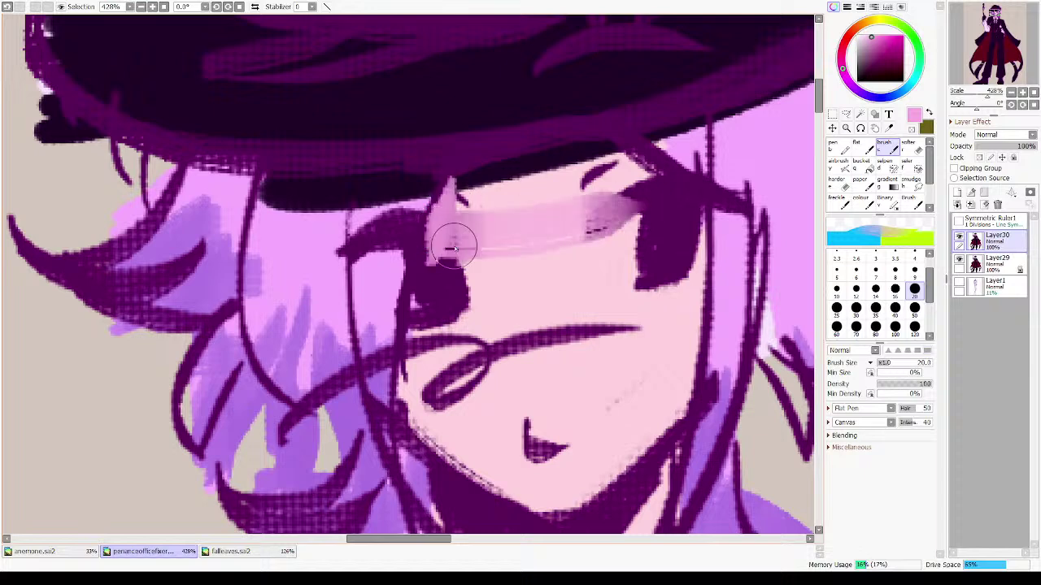
- Paint pink shadow over the forehead, the upper eyes, the nose bridge and the cheeks, covering the sketch line across the nose
mouse_move(455, 244)
left_mouse_down()
mouse_move(649, 195)
mouse_move(448, 230)
mouse_move(457, 202)
mouse_move(476, 191)
mouse_move(447, 212)
mouse_move(589, 189)
mouse_move(591, 168)
mouse_move(720, 201)
left_mouse_up()
mouse_move(634, 184)
left_mouse_down()
mouse_move(613, 168)
mouse_move(664, 226)
mouse_move(693, 309)
left_mouse_up()
key("ctrl+z")
mouse_move(699, 235)
left_mouse_down()
mouse_move(682, 212)
mouse_move(695, 282)
mouse_move(698, 238)
mouse_move(649, 202)
mouse_move(695, 227)
mouse_move(692, 313)
mouse_move(621, 322)
mouse_move(667, 344)
mouse_move(594, 342)
mouse_move(622, 330)
mouse_move(655, 355)
mouse_move(684, 323)
mouse_move(674, 340)
mouse_move(688, 352)
mouse_move(684, 366)
mouse_move(575, 321)
left_mouse_up()
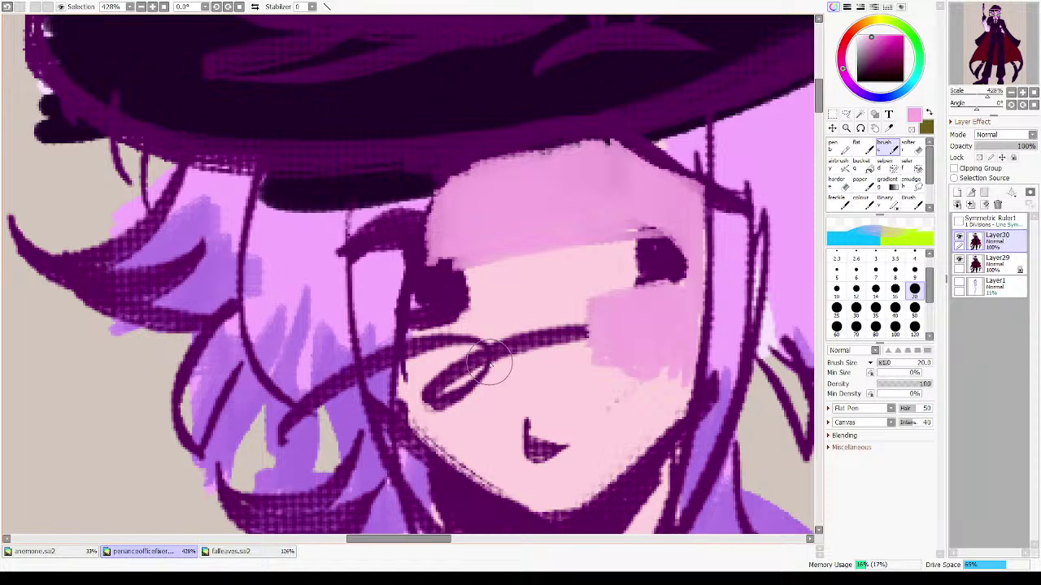
scroll(496, 357, "down", 1)
mouse_move(551, 257)
left_mouse_down()
mouse_move(537, 236)
mouse_move(578, 250)
mouse_move(596, 283)
mouse_move(591, 251)
mouse_move(583, 290)
mouse_move(526, 287)
mouse_move(611, 300)
mouse_move(591, 294)
mouse_move(549, 319)
mouse_move(466, 325)
mouse_move(490, 306)
mouse_move(423, 333)
mouse_move(409, 325)
mouse_move(489, 300)
mouse_move(472, 326)
mouse_move(478, 350)
mouse_move(422, 360)
mouse_move(457, 360)
mouse_move(431, 362)
mouse_move(467, 411)
mouse_move(458, 416)
mouse_move(473, 415)
mouse_move(466, 423)
mouse_move(427, 385)
mouse_move(490, 436)
mouse_move(434, 412)
mouse_move(487, 434)
mouse_move(434, 394)
mouse_move(525, 324)
mouse_move(522, 336)
mouse_move(539, 321)
mouse_move(596, 321)
mouse_move(585, 374)
mouse_move(577, 363)
mouse_move(479, 374)
mouse_move(506, 442)
mouse_move(484, 424)
mouse_move(540, 466)
mouse_move(469, 417)
mouse_move(509, 323)
mouse_move(517, 379)
mouse_move(564, 336)
mouse_move(593, 348)
mouse_move(578, 365)
mouse_move(590, 353)
mouse_move(586, 364)
mouse_move(632, 375)
mouse_move(695, 341)
left_mouse_up()
- Sample pale and deeper pinks from the face and blend the shadow's edges across both cheeks and the nose
left_click(529, 365, "alt")
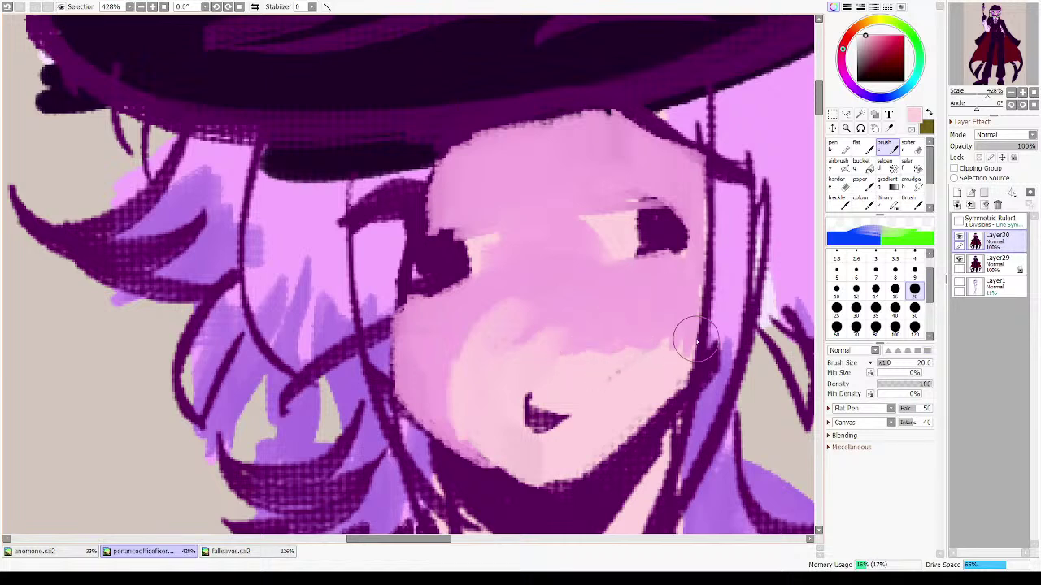
left_click(545, 321, "alt")
mouse_move(545, 322)
left_mouse_down()
mouse_move(483, 334)
mouse_move(539, 351)
mouse_move(667, 363)
left_mouse_up()
left_click(627, 294, "alt")
mouse_move(572, 284)
left_mouse_down()
mouse_move(525, 289)
mouse_move(562, 303)
left_mouse_up()
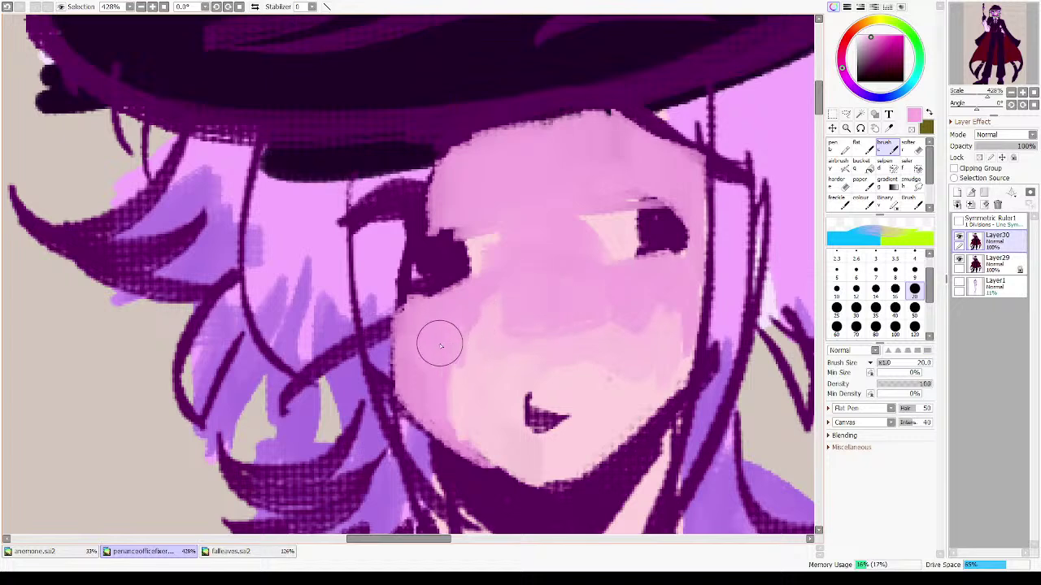
left_click_drag(440, 345, 459, 394)
left_click(456, 409, "alt")
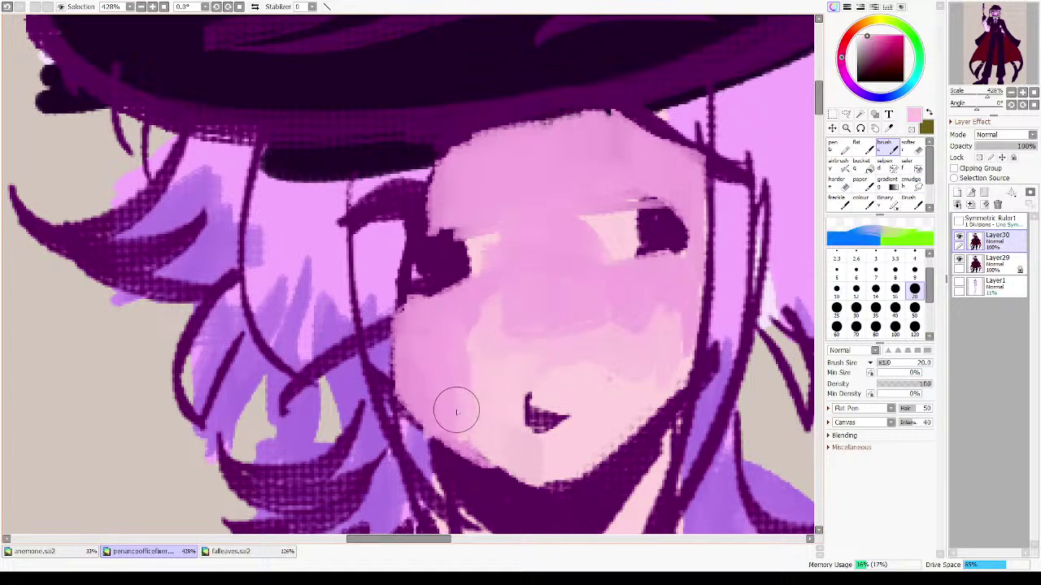
- Sample the facial pinks and soften the shading beneath the eyes, between them and across the forehead
left_click(430, 297, "alt")
left_click_drag(490, 314, 493, 322)
mouse_move(492, 266)
left_mouse_down()
mouse_move(502, 192)
mouse_move(503, 233)
left_mouse_up()
mouse_move(594, 240)
left_mouse_down()
mouse_move(634, 212)
mouse_move(597, 241)
left_mouse_up()
left_click(623, 218, "alt")
left_click(548, 163, "alt")
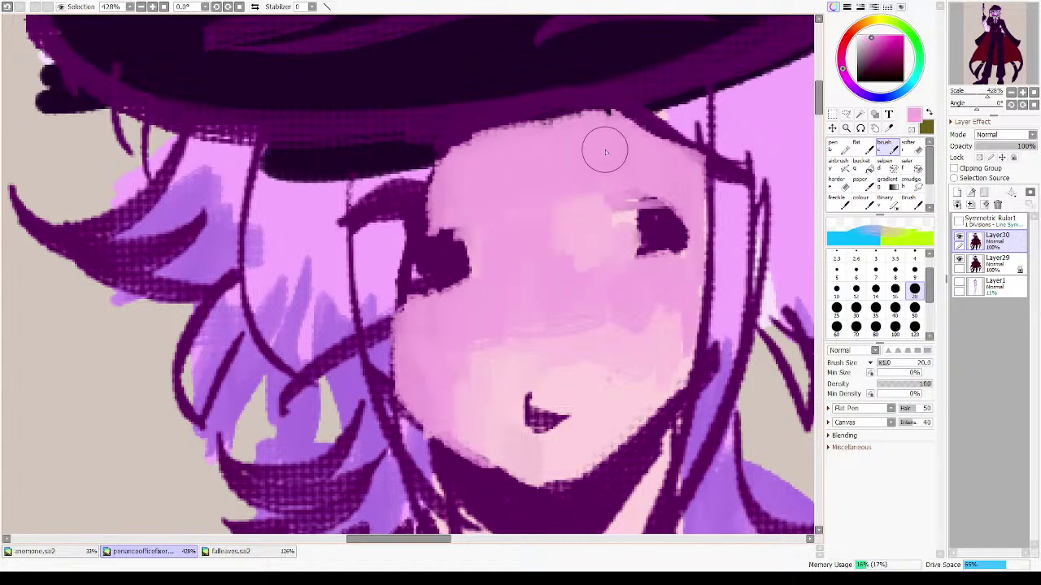
left_click_drag(607, 165, 646, 187)
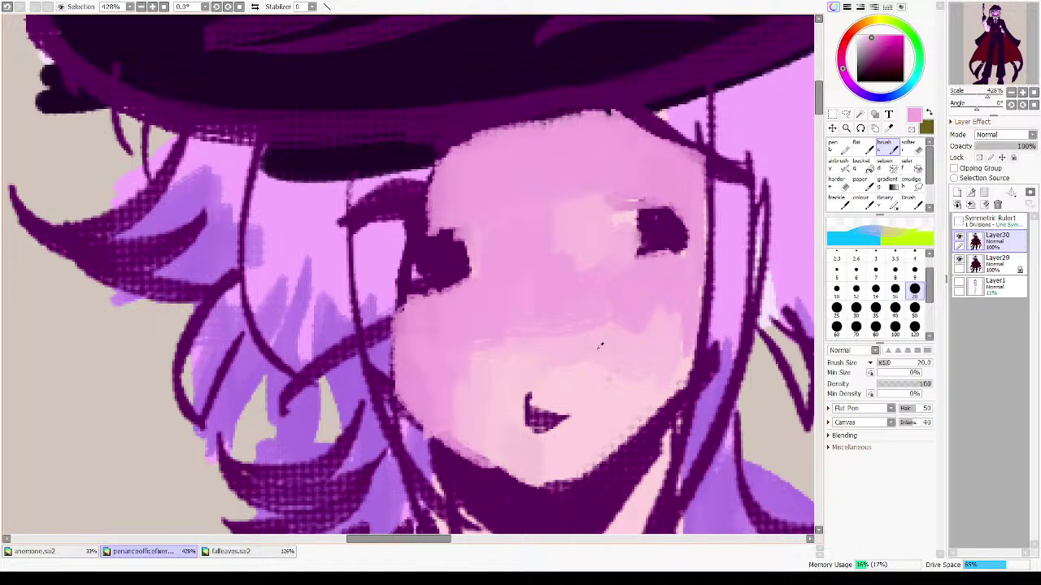
- Paint sampled pale pink over the mouth, chin and lower cheeks, and check the face in a mirrored view
left_click_drag(601, 440, 566, 364)
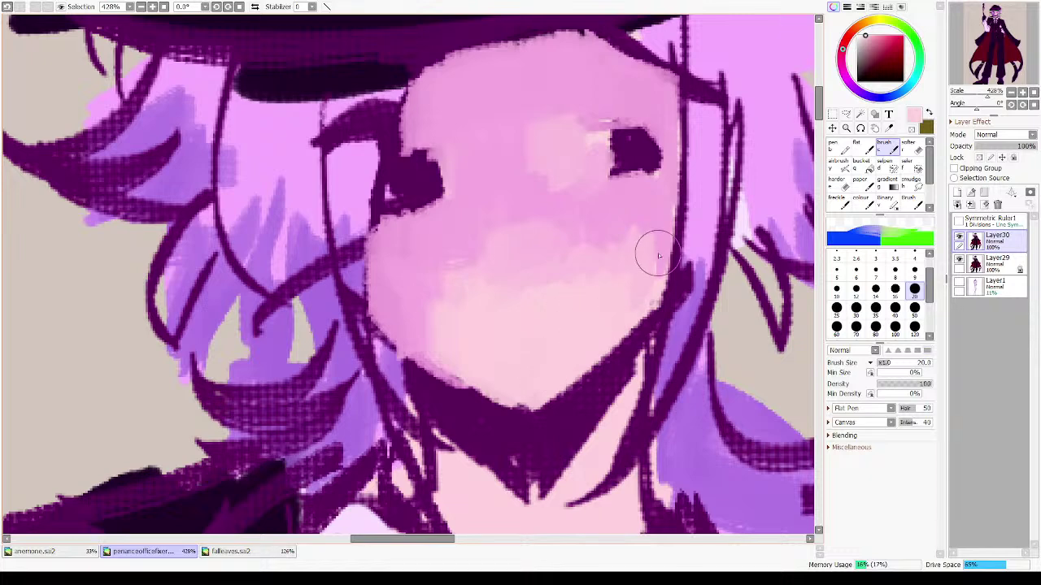
right_click(651, 242)
mouse_move(651, 242)
left_mouse_down()
mouse_move(644, 299)
mouse_move(668, 212)
mouse_move(659, 267)
mouse_move(667, 212)
mouse_move(632, 301)
mouse_move(610, 320)
mouse_move(628, 292)
mouse_move(558, 362)
mouse_move(538, 329)
mouse_move(605, 299)
mouse_move(598, 325)
mouse_move(552, 360)
left_mouse_up()
right_click(547, 342)
key("h")
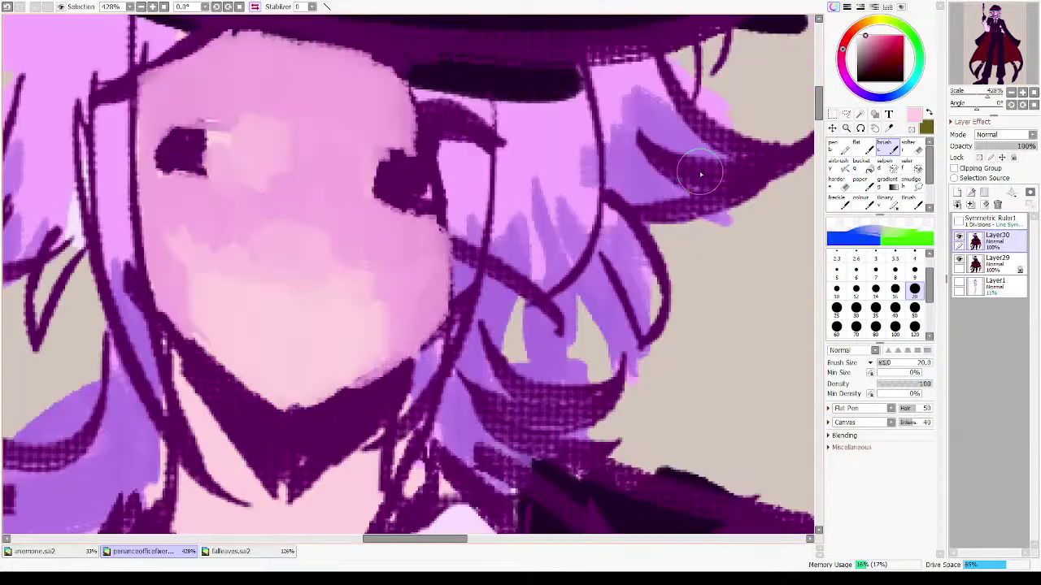
key("h")
- Sample the pink shadow colour and extend it over the eyebrow at the face's edge and the tops of both eyes
left_click_drag(649, 103, 629, 157)
right_click(467, 136)
mouse_move(529, 152)
left_mouse_down()
mouse_move(529, 165)
mouse_move(442, 154)
mouse_move(467, 172)
mouse_move(381, 177)
mouse_move(399, 203)
left_mouse_up()
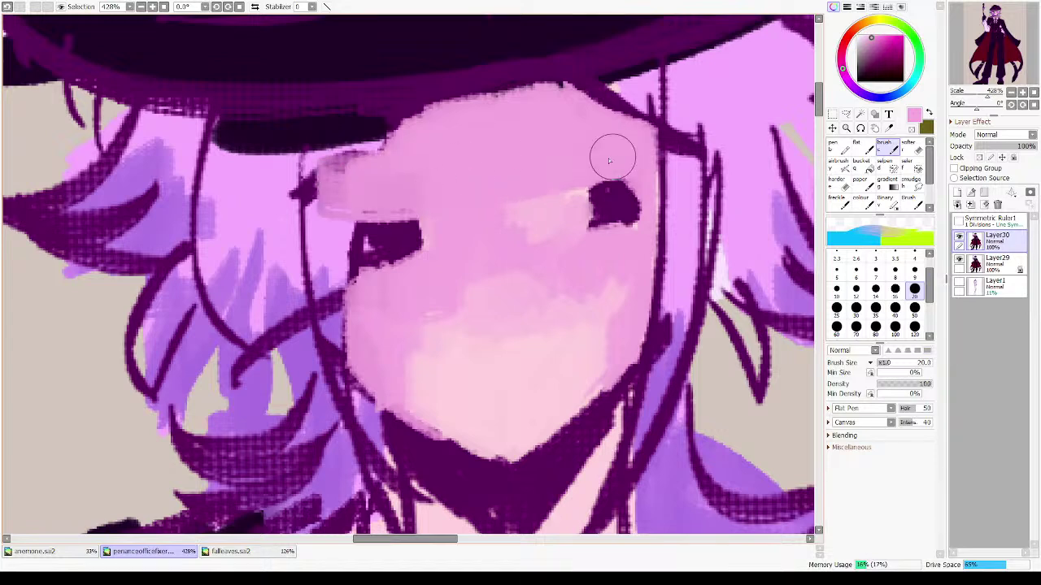
left_click_drag(612, 160, 462, 187)
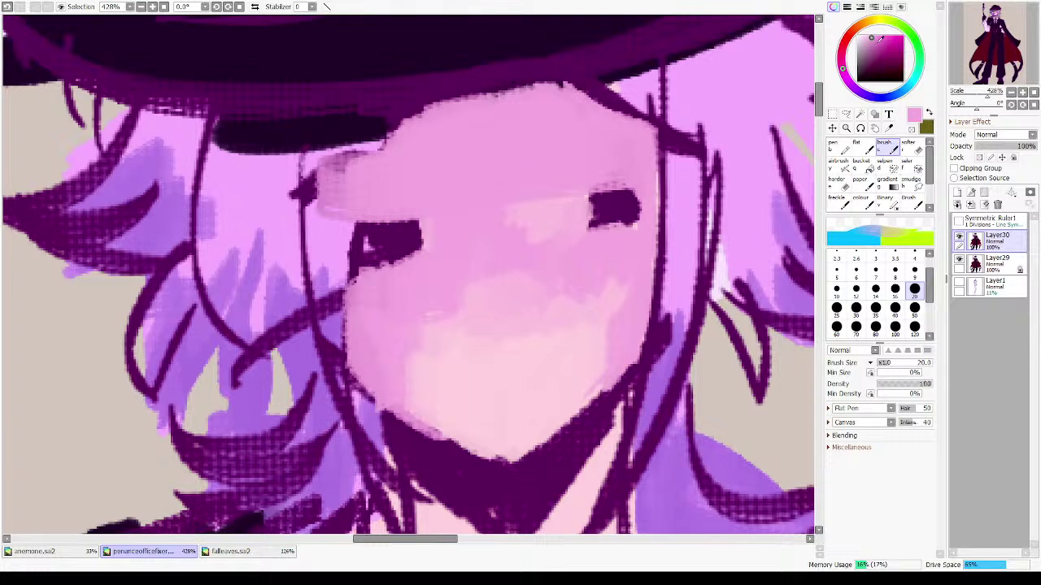
- Shift the brush colour to a saturated violet, try a size 10 stroke on the forehead, and undo it
left_click(882, 37)
left_click(854, 89)
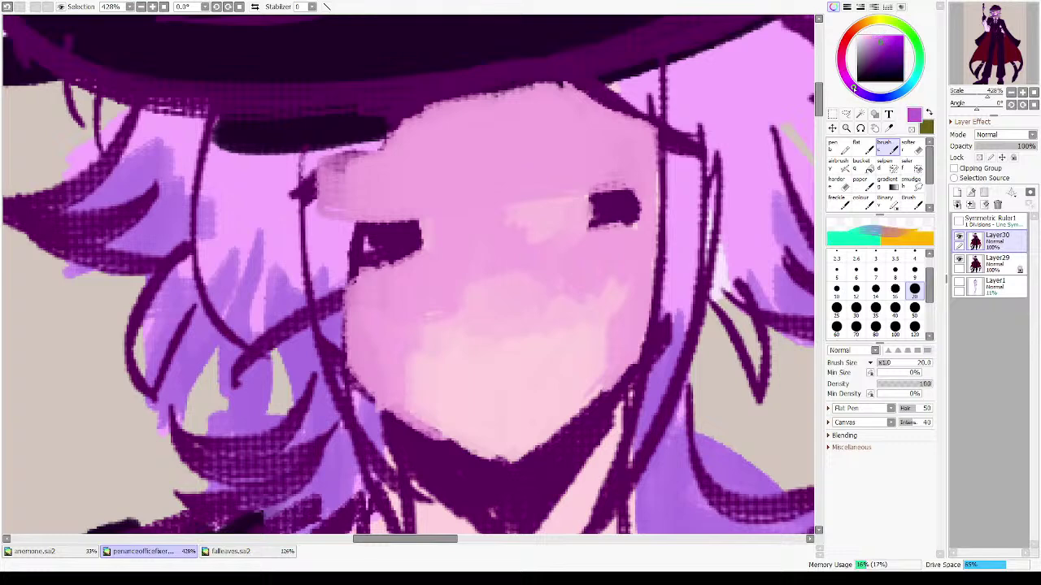
left_click_drag(854, 89, 863, 94)
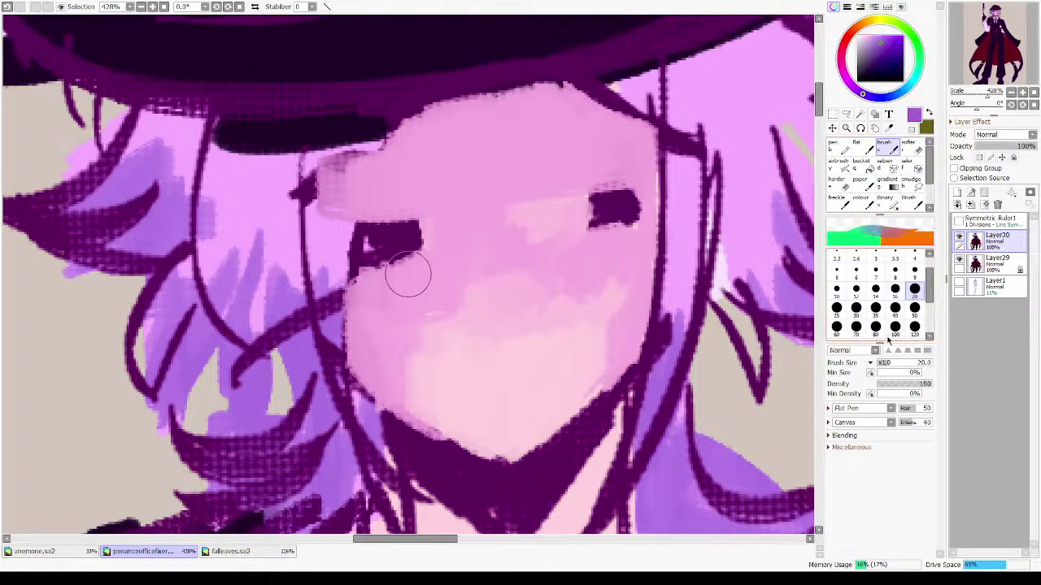
left_click(836, 289)
mouse_move(491, 125)
left_mouse_down()
mouse_move(536, 116)
mouse_move(401, 129)
mouse_move(423, 145)
mouse_move(498, 139)
left_mouse_up()
key("ctrl+z")
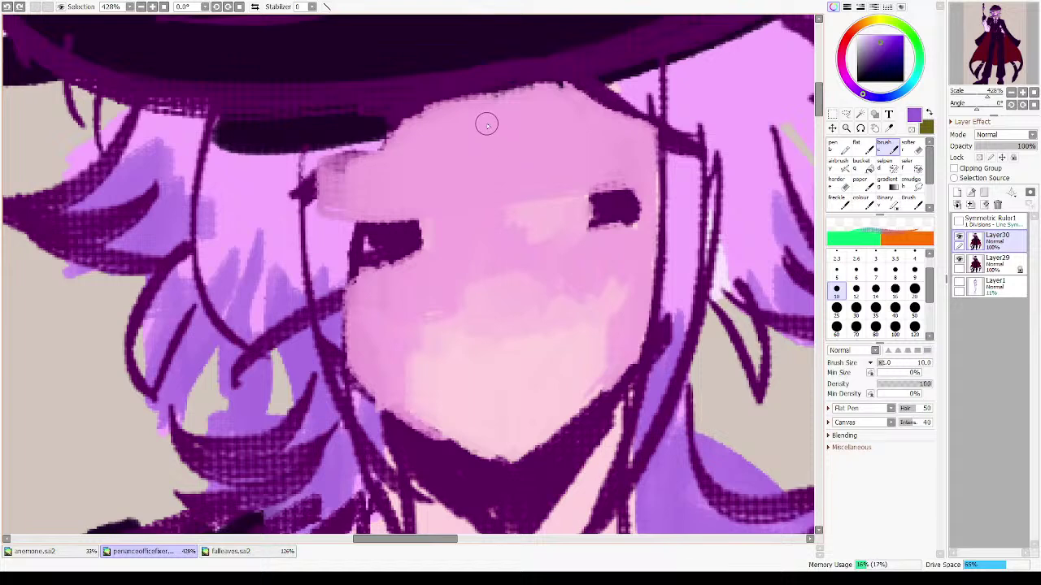
- Set the brush size to 16, lighten the violet to lavender, and paint a band across the forehead beneath the brim
left_click(896, 295)
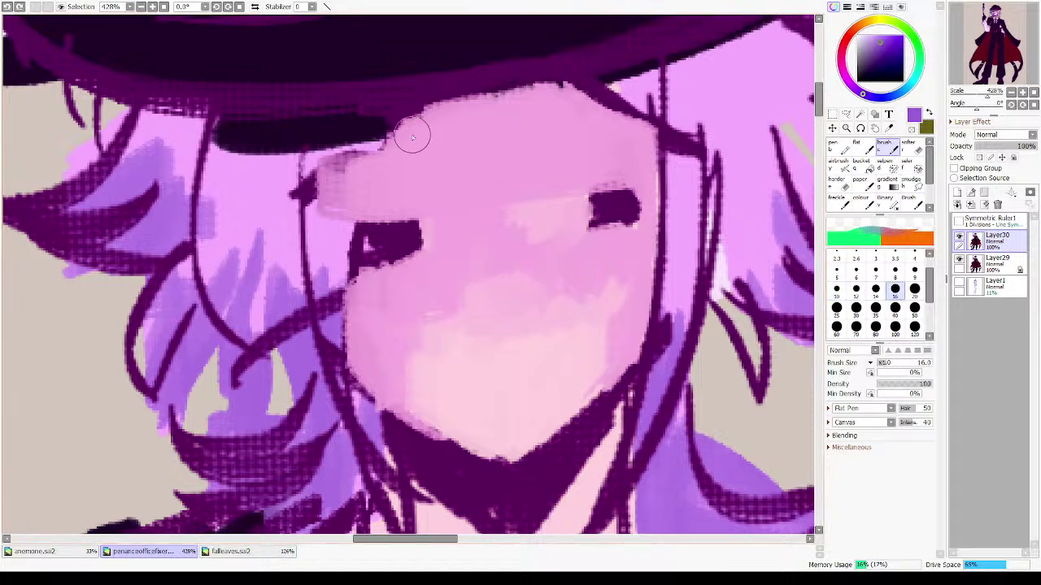
mouse_move(564, 114)
left_mouse_down()
mouse_move(483, 106)
mouse_move(529, 103)
mouse_move(488, 109)
left_mouse_up()
key("ctrl+z")
left_click(873, 39)
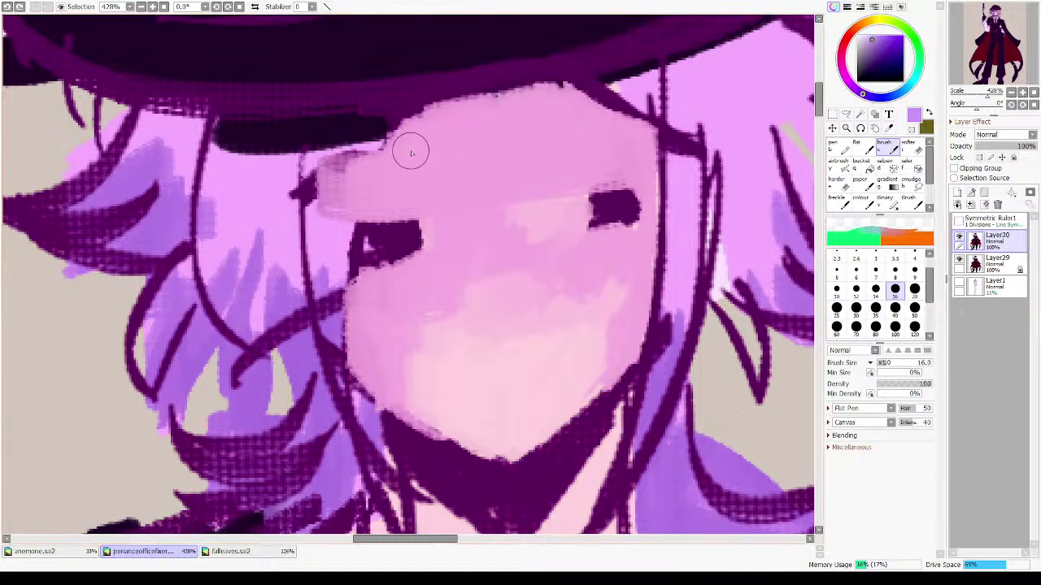
mouse_move(410, 152)
left_mouse_down()
mouse_move(577, 106)
mouse_move(398, 144)
left_mouse_up()
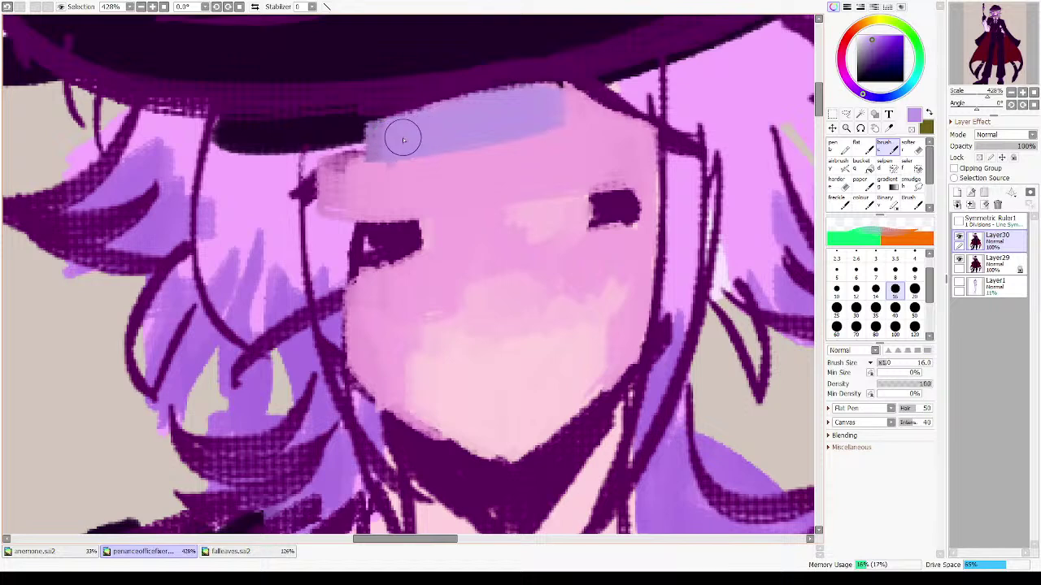
left_click_drag(569, 105, 351, 165)
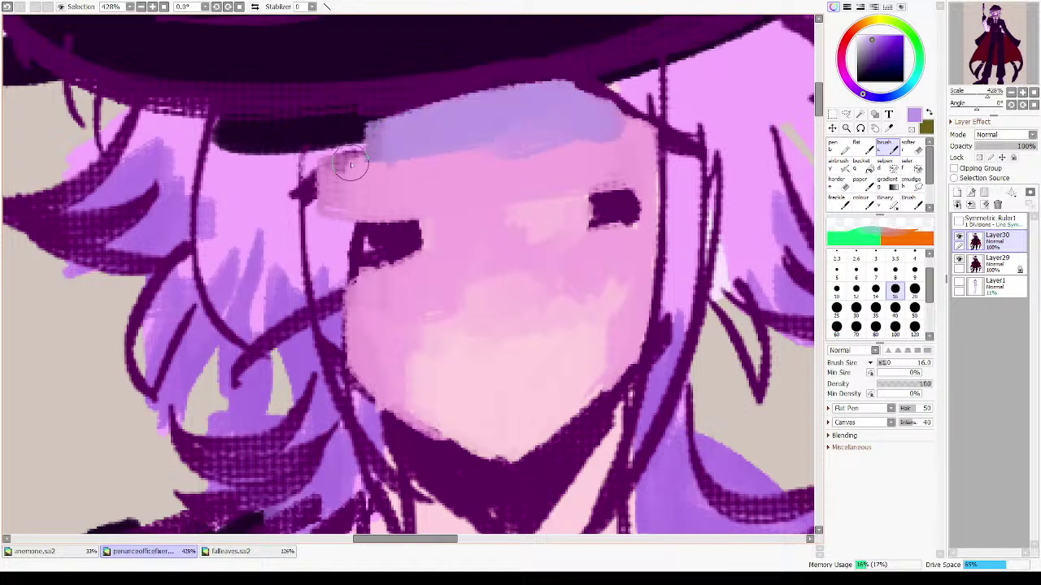
- Sample lavender tones from the forehead and extend the band downward, smoothing its colour, with a mirrored-view check
left_click(488, 150, "alt")
mouse_move(512, 144)
left_mouse_down()
mouse_move(468, 160)
mouse_move(570, 140)
mouse_move(484, 113)
left_mouse_up()
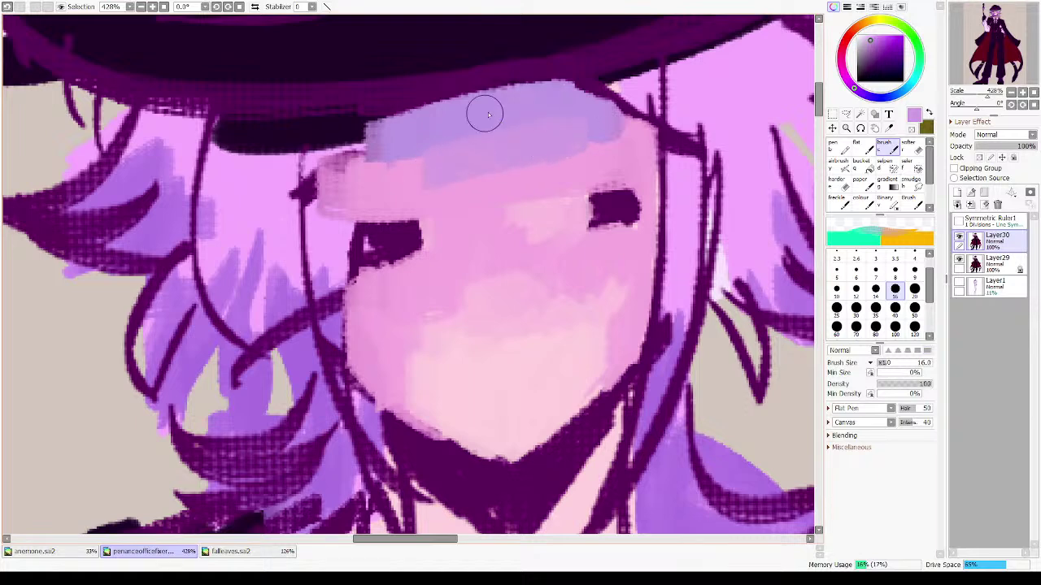
left_click(553, 116, "alt")
mouse_move(553, 116)
left_mouse_down()
mouse_move(453, 158)
mouse_move(571, 144)
mouse_move(599, 128)
mouse_move(575, 132)
left_mouse_up()
key("h")
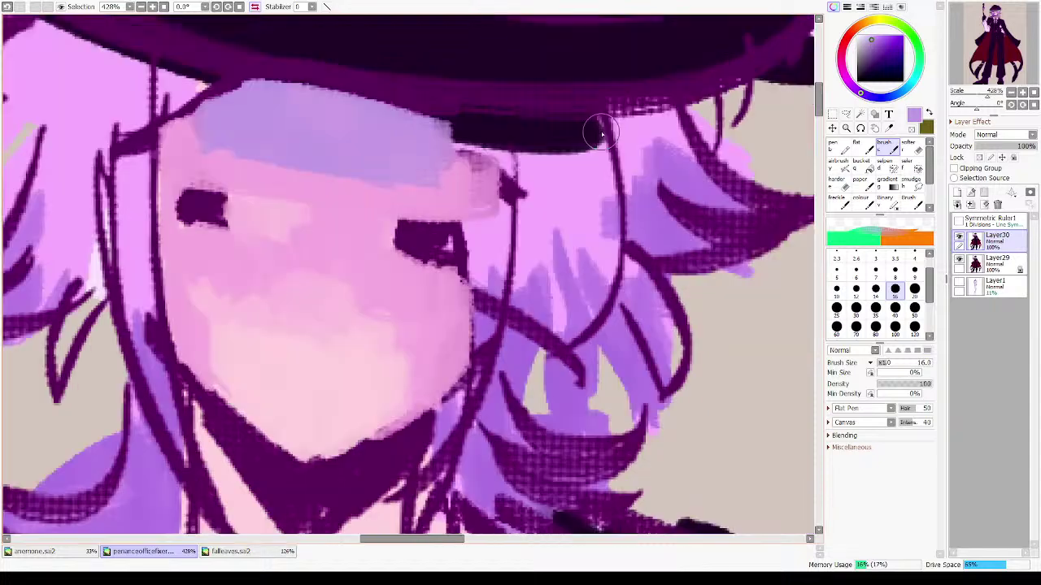
key("h")
mouse_move(368, 189)
left_mouse_down()
mouse_move(565, 171)
mouse_move(427, 184)
mouse_move(454, 169)
mouse_move(578, 156)
left_mouse_up()
- Sample the forehead's pinks and soften the lower edge of the lavender band into the skin shadow
left_click(474, 176, "alt")
key("h")
key("h")
left_click(453, 198, "alt")
left_click_drag(392, 187, 537, 177)
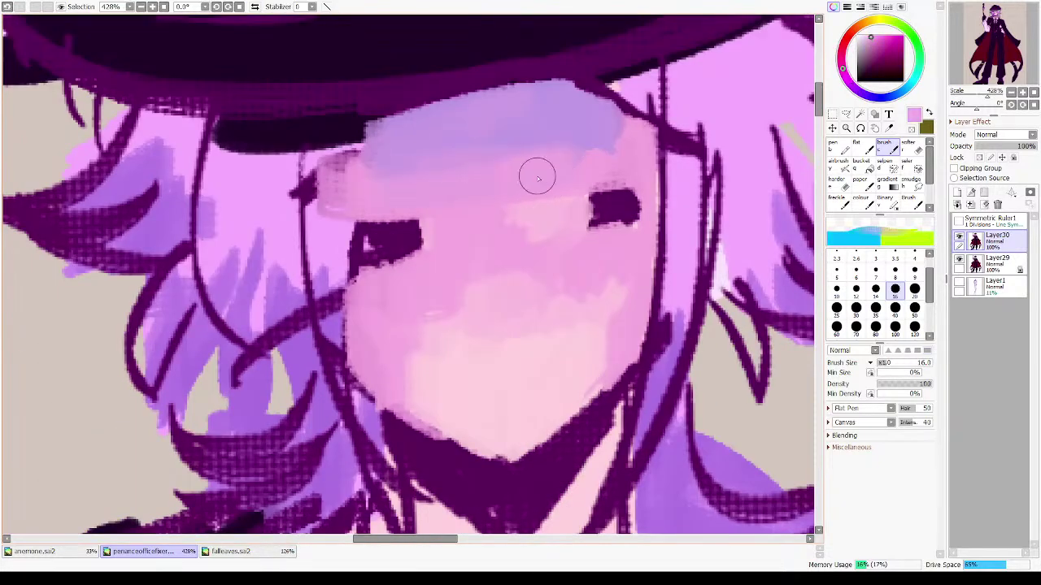
- Try a light orange stroke between the eyes with the canvas at 218% scale, and undo it
left_click(567, 118, "alt")
left_click_drag(567, 252, 526, 283)
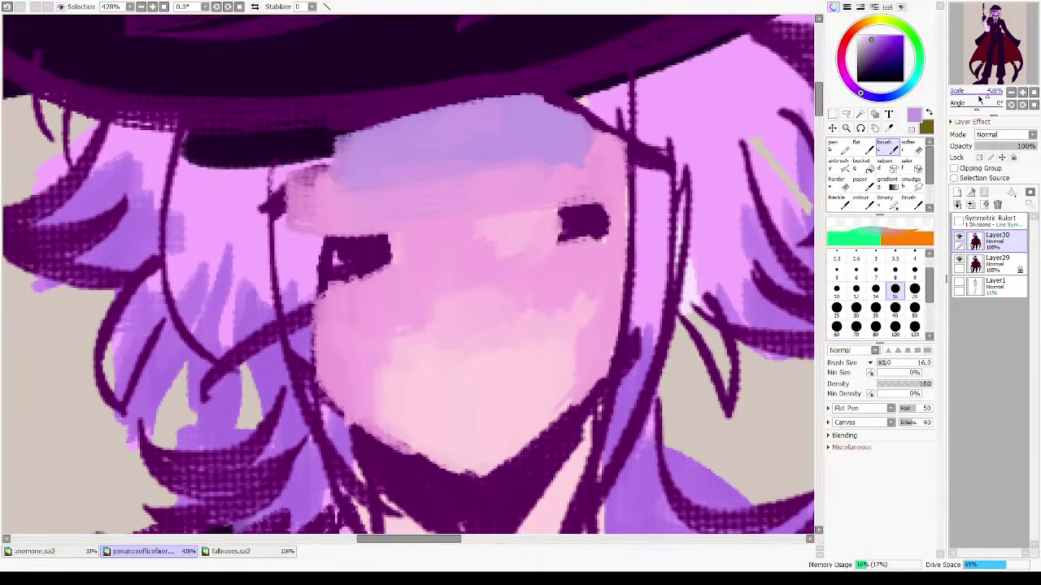
left_click_drag(987, 97, 980, 97)
scroll(486, 370, "up", 2)
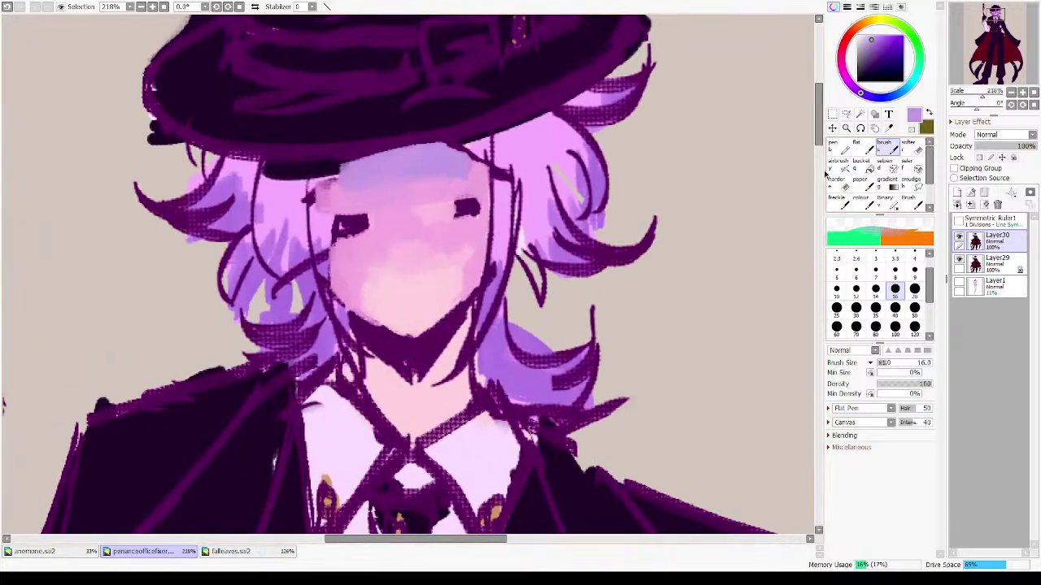
left_click(849, 32)
left_click(880, 35)
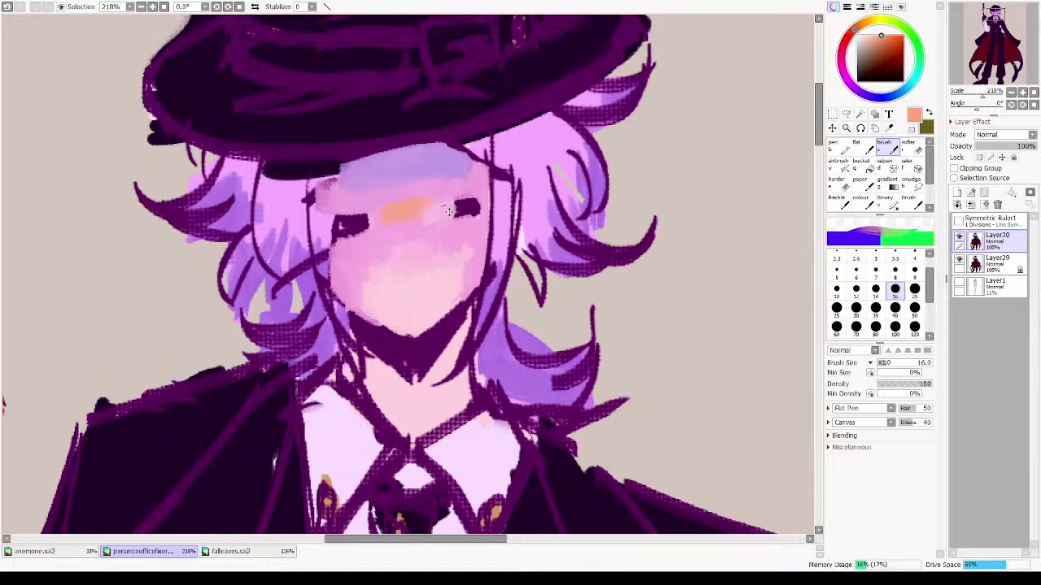
key("ctrl+z")
key("ctrl+z")
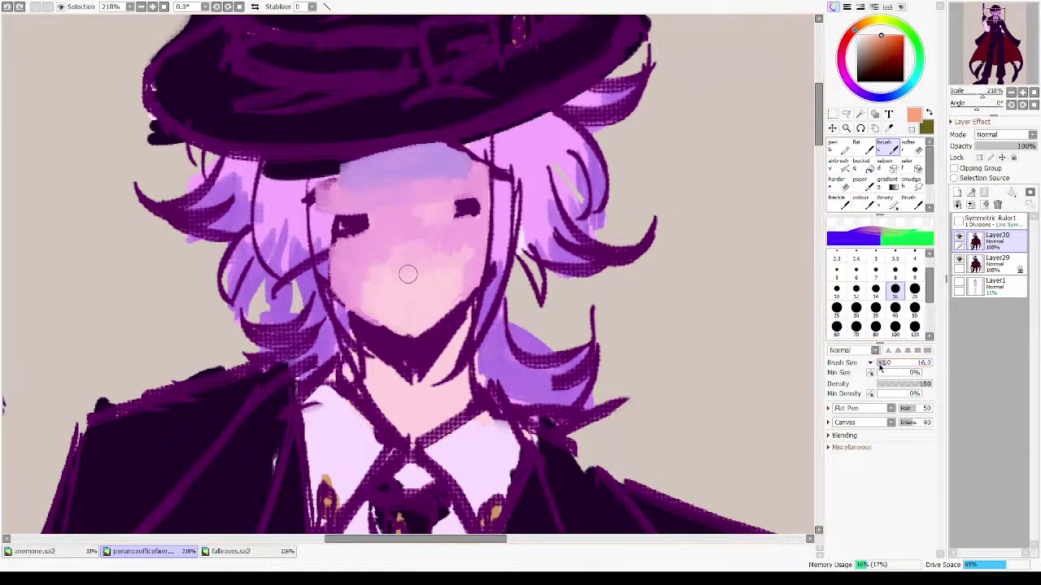
- Sample the pale skin pink and paint over the remaining dark shapes of both eyes
left_click(429, 271, "alt")
mouse_move(445, 214)
left_mouse_down()
mouse_move(471, 199)
mouse_move(454, 216)
mouse_move(473, 213)
mouse_move(483, 197)
mouse_move(459, 215)
mouse_move(466, 204)
mouse_move(420, 221)
mouse_move(344, 214)
left_mouse_up()
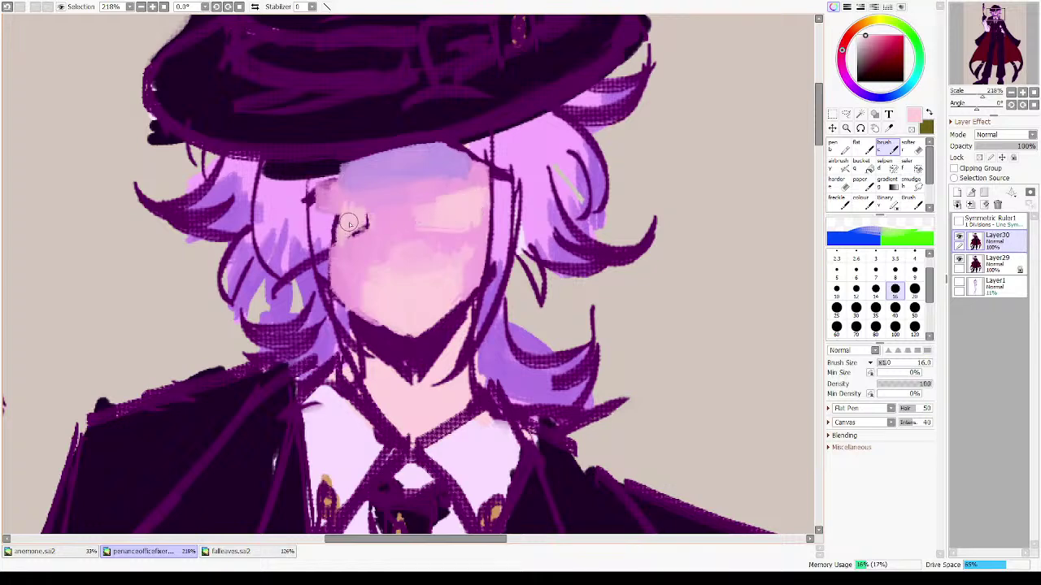
left_click(406, 200, "alt")
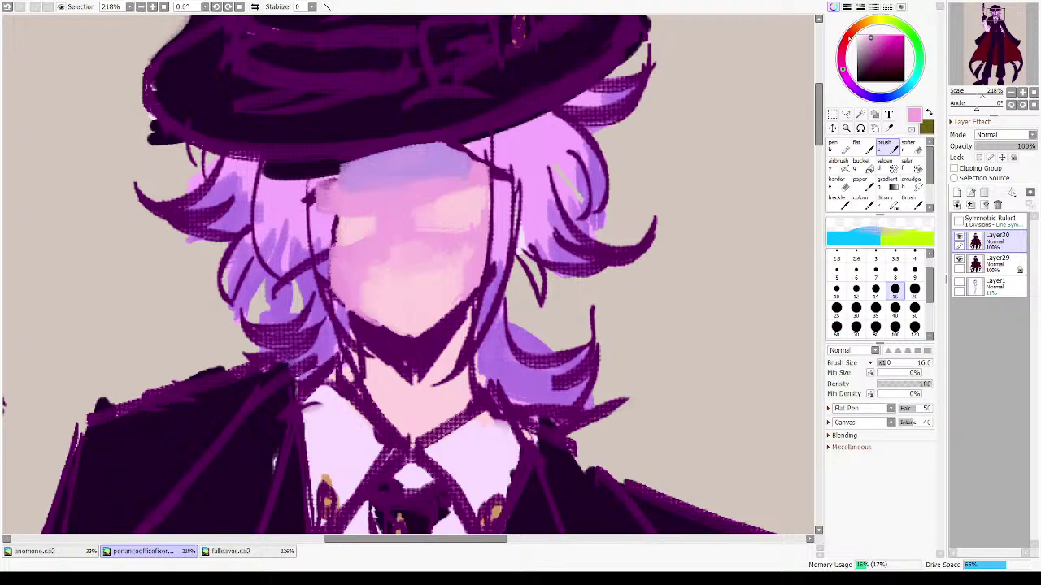
- Pick a saturated red and paint a band across the face at eye level, undoing and redoing uneven strokes
left_click(848, 37)
left_click(883, 35)
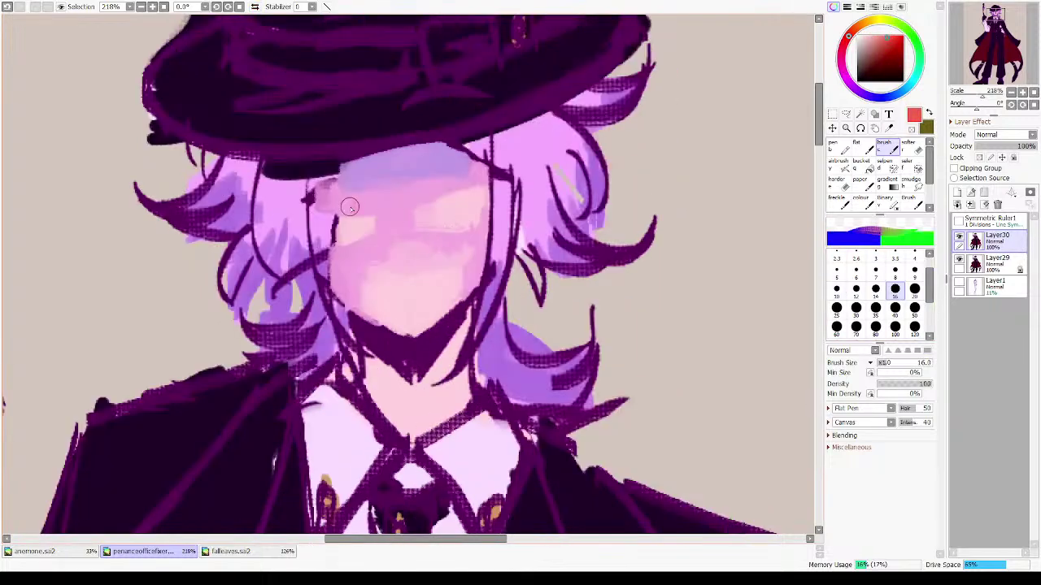
mouse_move(350, 207)
left_mouse_down()
mouse_move(392, 205)
mouse_move(361, 211)
left_mouse_up()
key("ctrl+z")
mouse_move(374, 216)
left_mouse_down()
mouse_move(458, 190)
mouse_move(480, 214)
left_mouse_up()
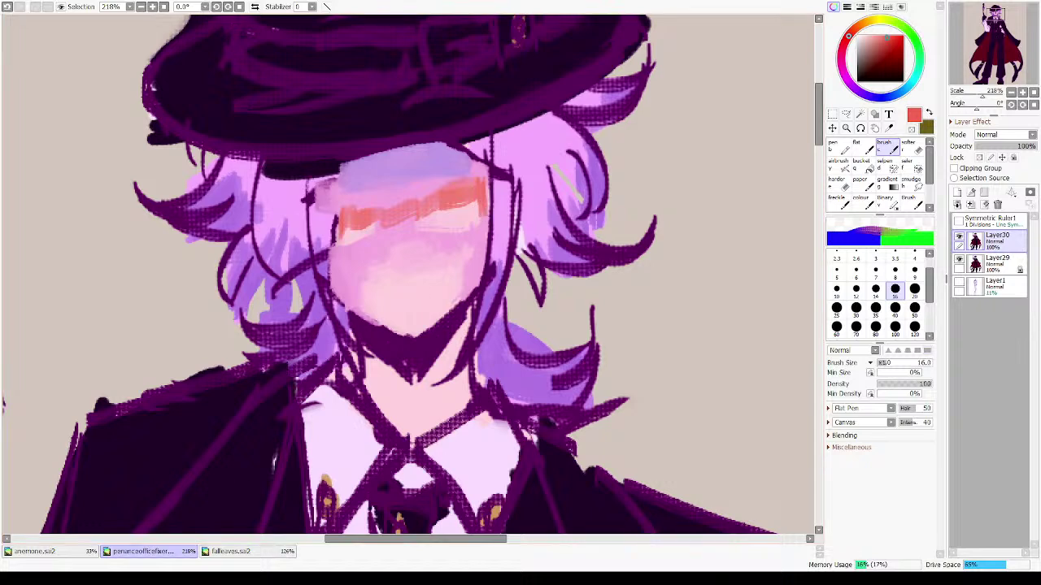
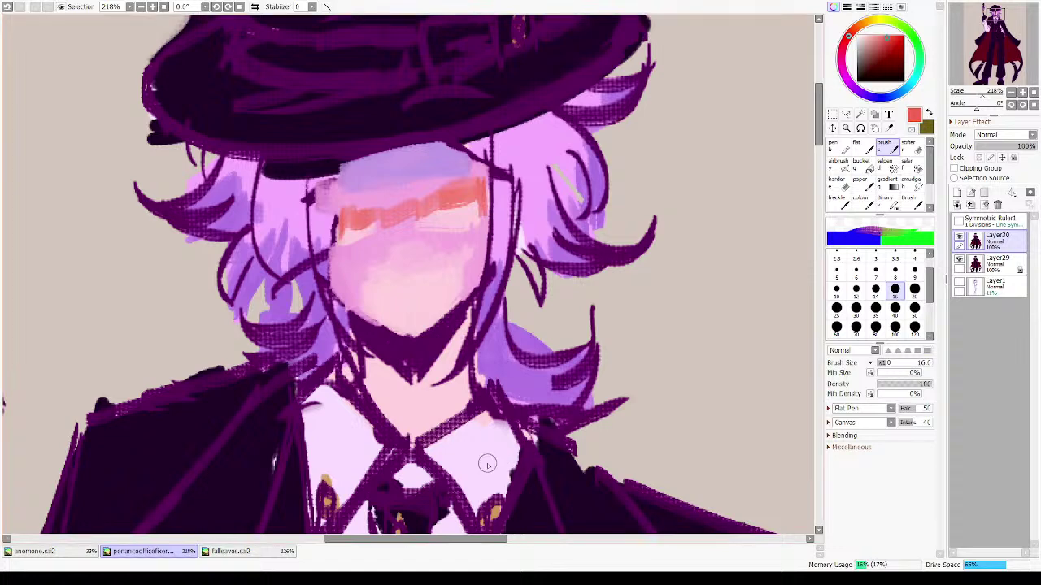
key("ctrl+z")
mouse_move(355, 213)
left_mouse_down()
mouse_move(467, 196)
mouse_move(384, 218)
mouse_move(480, 190)
left_mouse_up()
- Trim the red band's upper edge with sampled shadow pinks, and even out its body with the sampled red
right_click(380, 200)
mouse_move(378, 200)
left_mouse_down()
mouse_move(456, 188)
mouse_move(389, 197)
mouse_move(439, 188)
mouse_move(422, 202)
mouse_move(458, 186)
left_mouse_up()
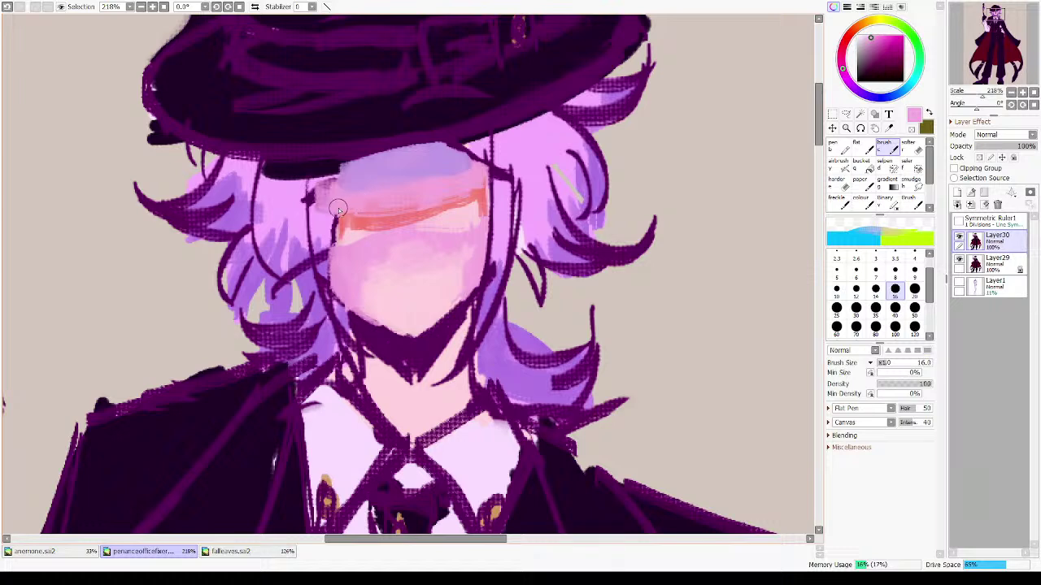
left_click(364, 209, "alt")
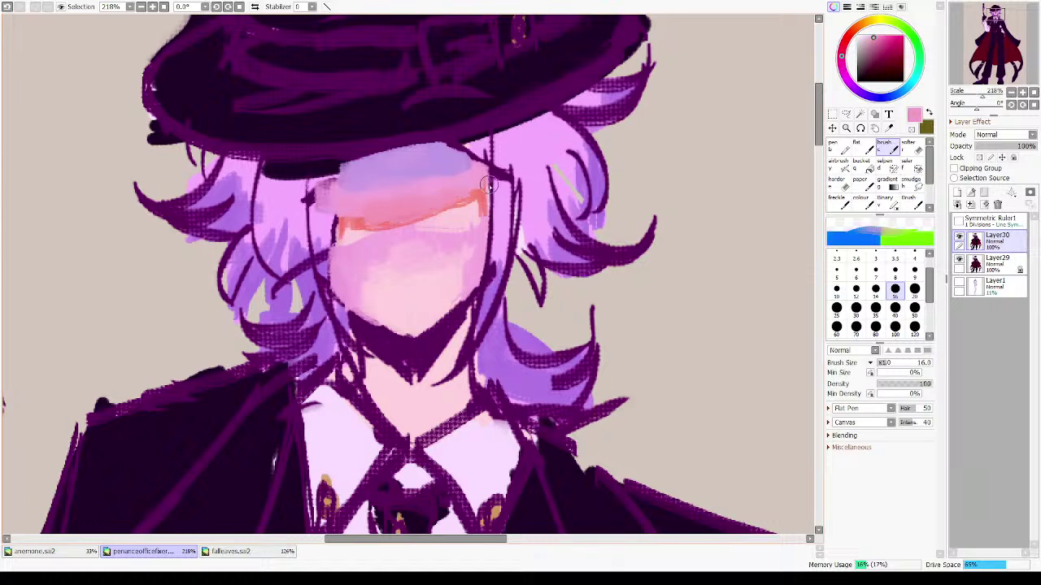
left_click(349, 228, "alt")
left_click_drag(341, 227, 446, 213)
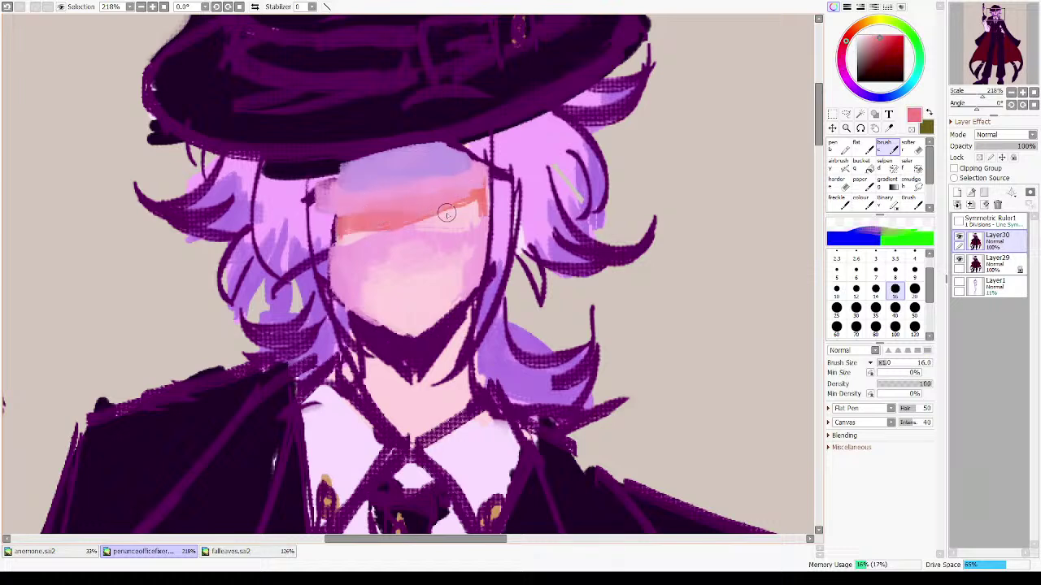
- Sample the pale skin and rosy tones to thin the red band's lower edge, and check the face in a mirrored view
left_click(348, 236, "alt")
mouse_move(335, 238)
left_mouse_down()
mouse_move(473, 209)
mouse_move(457, 213)
mouse_move(460, 200)
mouse_move(480, 207)
mouse_move(398, 221)
mouse_move(435, 221)
mouse_move(401, 244)
mouse_move(395, 232)
mouse_move(372, 232)
mouse_move(438, 233)
mouse_move(378, 212)
mouse_move(459, 198)
mouse_move(411, 210)
mouse_move(422, 224)
mouse_move(368, 212)
mouse_move(446, 206)
mouse_move(343, 230)
mouse_move(354, 236)
mouse_move(463, 208)
mouse_move(343, 219)
left_mouse_up()
left_click(380, 215, "alt")
left_click(411, 225, "alt")
left_click(348, 212, "alt")
key("h")
key("h")
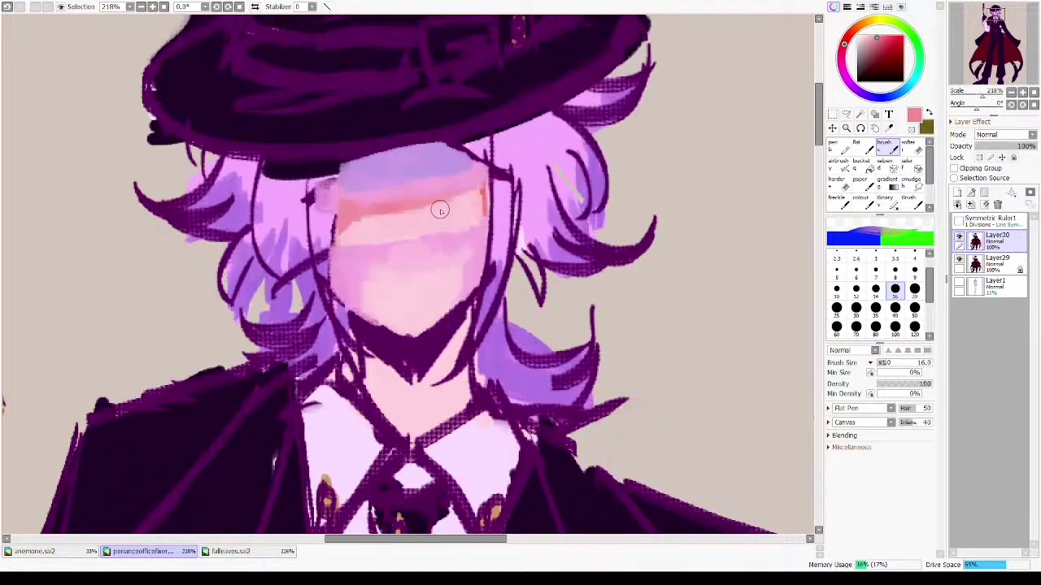
- Blend the red band into the skin with sampled reds and pale pinks, and check the face in a mirrored view
left_click(487, 194, "alt")
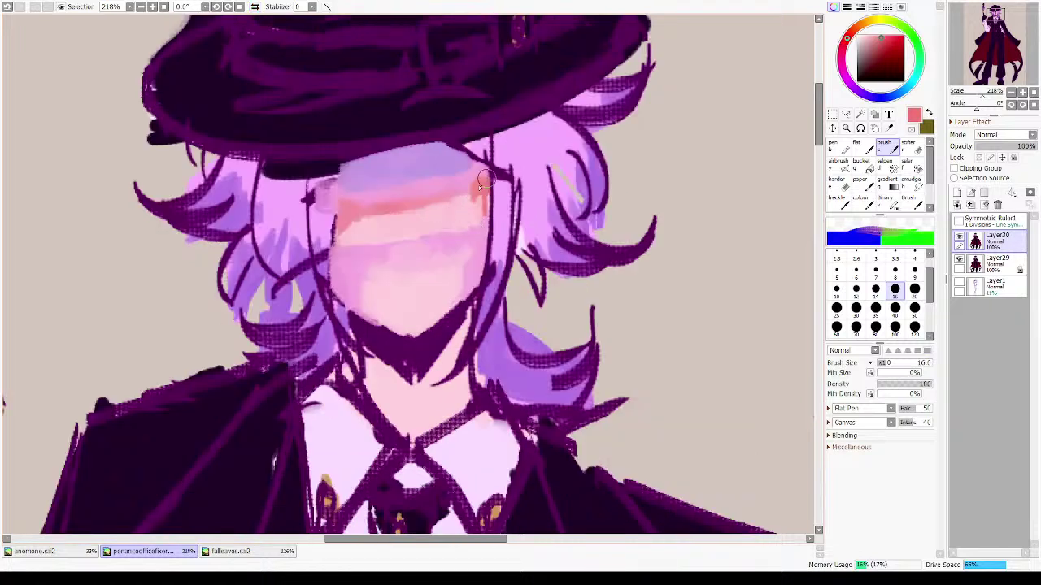
mouse_move(479, 186)
left_mouse_down()
mouse_move(470, 212)
mouse_move(478, 205)
mouse_move(430, 225)
mouse_move(456, 228)
mouse_move(411, 228)
mouse_move(413, 218)
left_mouse_up()
left_click(478, 203, "alt")
left_click(423, 217, "alt")
left_click(475, 237, "alt")
left_click(366, 246, "alt")
mouse_move(366, 246)
left_mouse_down()
mouse_move(393, 220)
mouse_move(443, 223)
mouse_move(438, 199)
mouse_move(373, 211)
mouse_move(428, 203)
left_mouse_up()
left_click(421, 199, "alt")
key("h")
key("h")
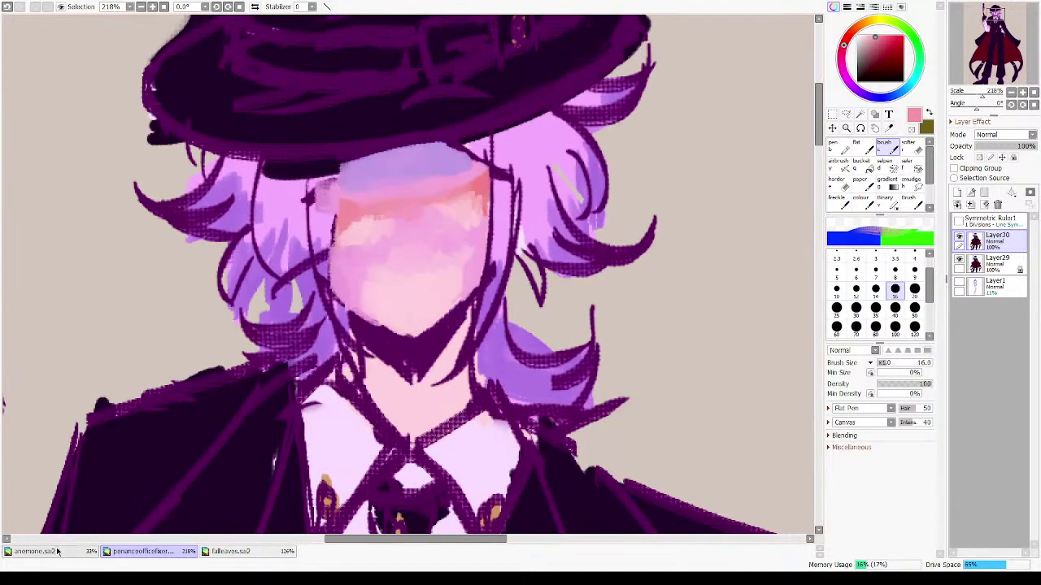
- Switch to the anemone.sa2 drawing and merge Layer24 down into Layer8
left_click(32, 551)
left_click_drag(694, 283, 642, 215)
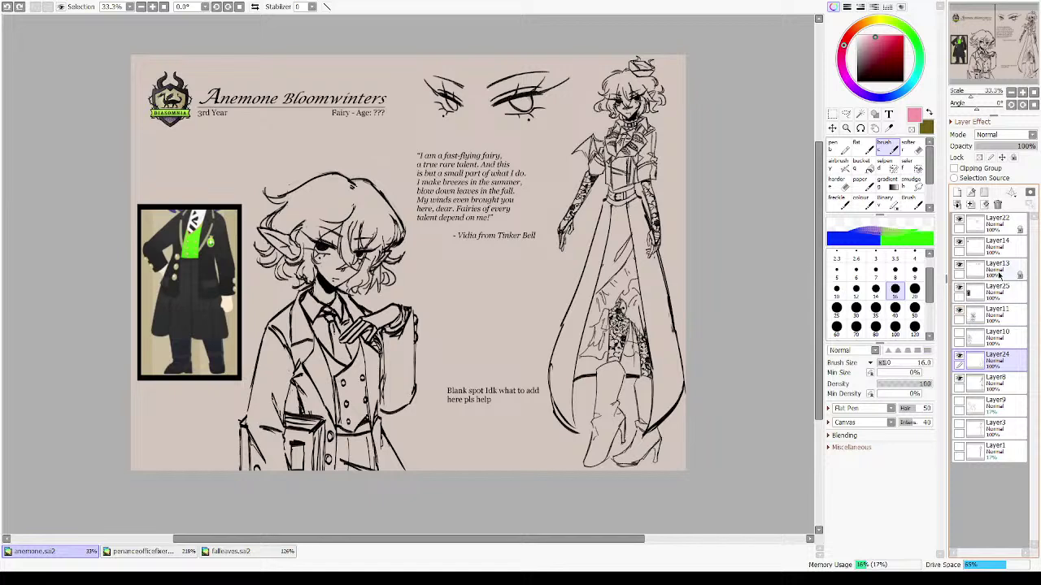
key("ctrl+e")
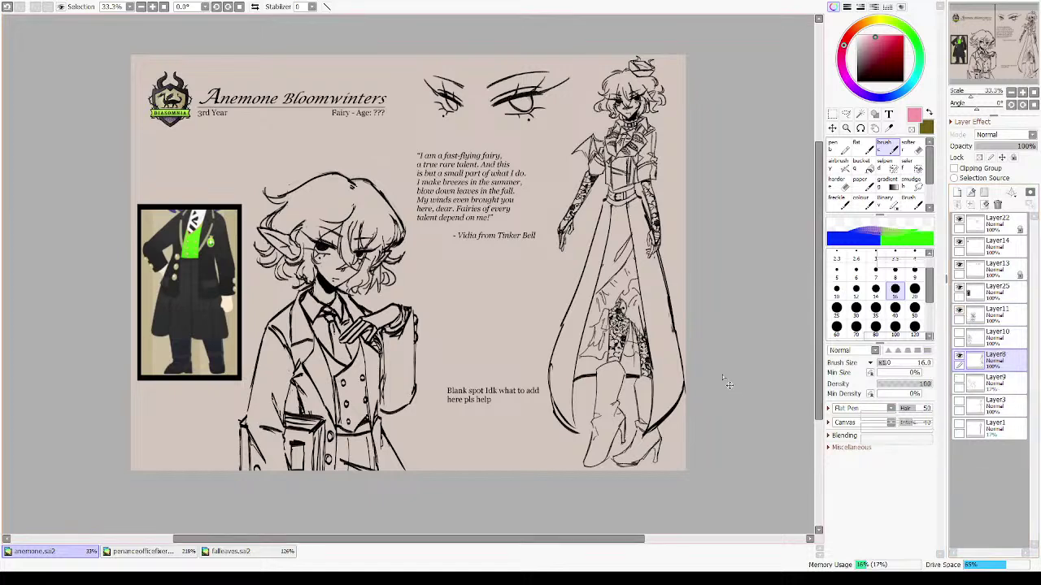
- Try to lasso the full-body gown sketch and reposition it on the page
key("ctrl+t")
key("Return")
key("l")
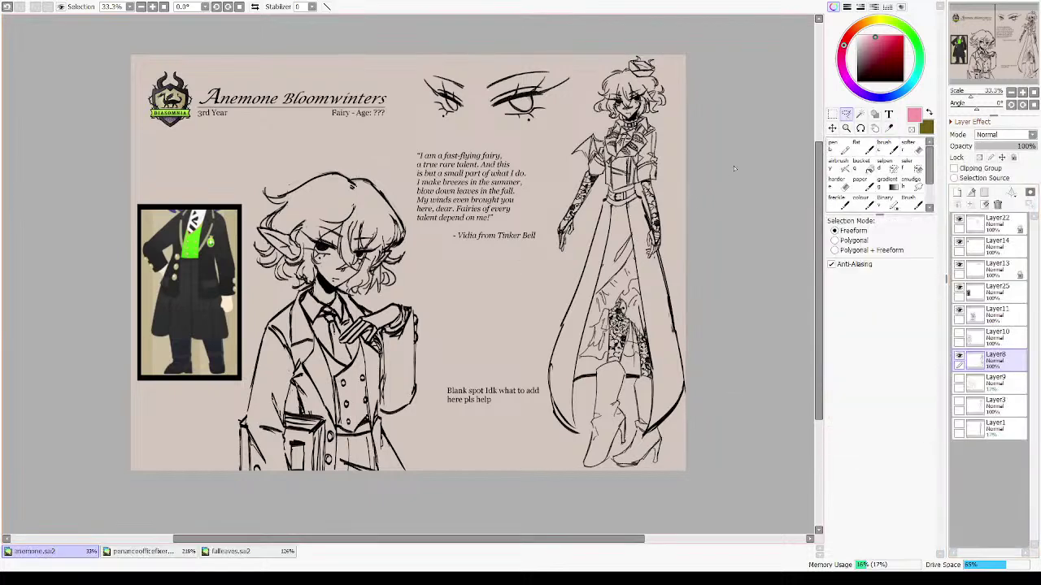
mouse_move(752, 211)
left_mouse_down()
mouse_move(561, 69)
mouse_move(496, 536)
left_mouse_up()
mouse_move(774, 279)
left_mouse_down()
mouse_move(768, 130)
mouse_move(725, 131)
left_mouse_up()
key("ctrl+t")
left_click_drag(641, 208, 625, 223)
key("Return")
left_click_drag(279, 226, 460, 459)
key("ctrl+d")
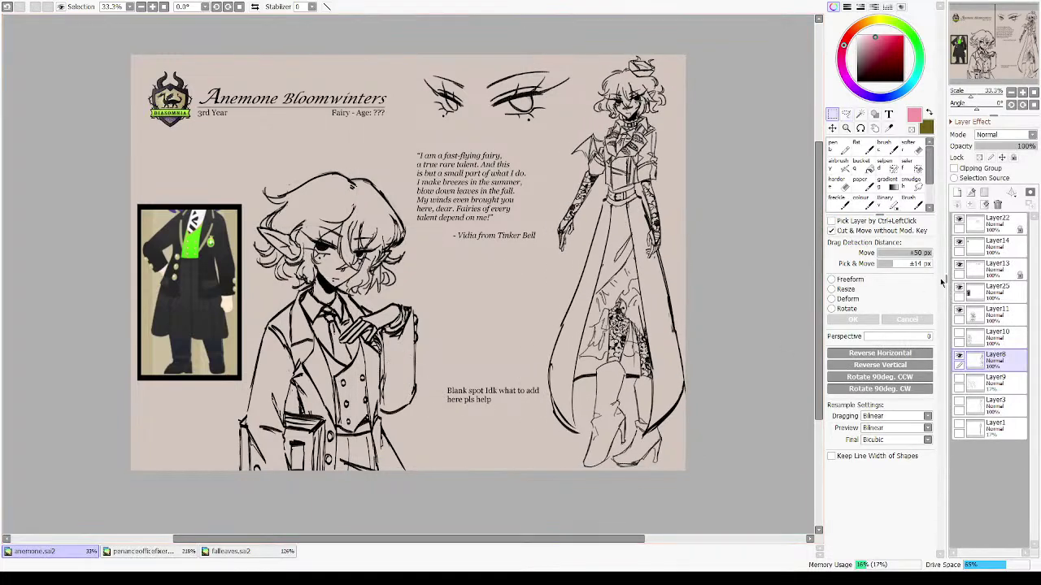
- Select Layer8 and move the full-body gown sketch slightly inward, away from the page's right edge
left_click(996, 315)
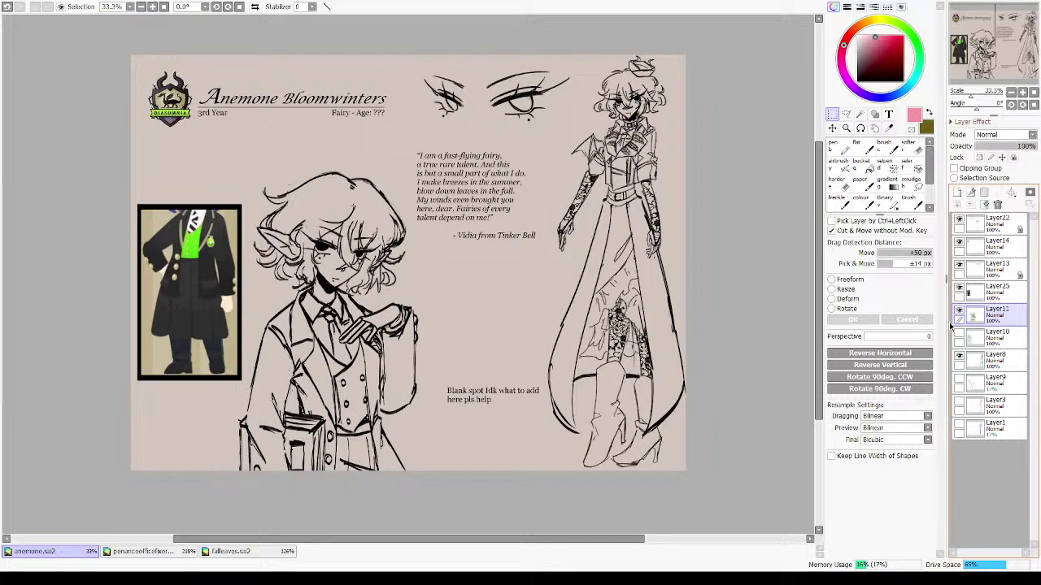
left_click(996, 358)
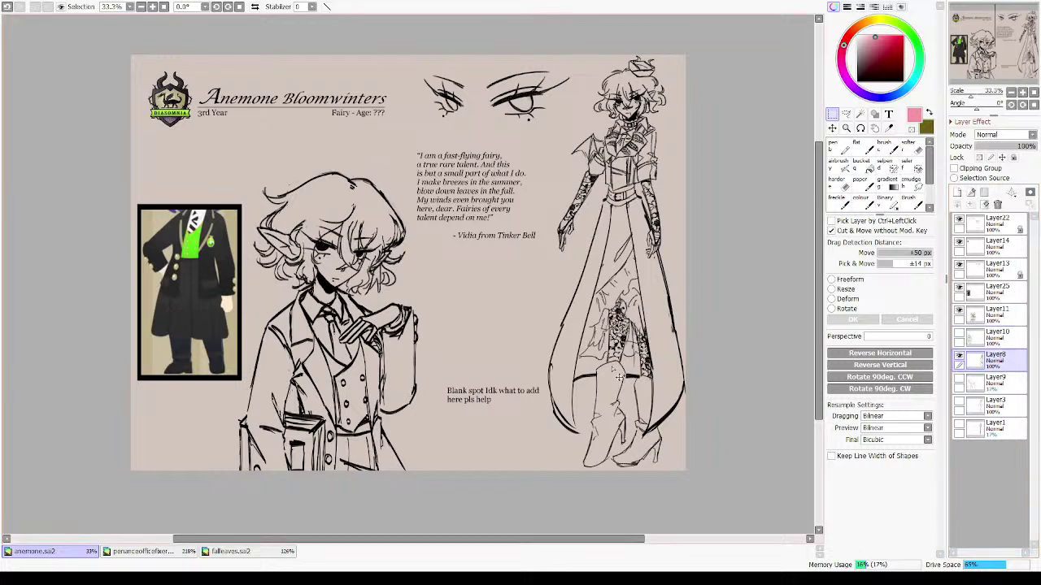
key("ctrl+t")
left_click_drag(636, 249, 626, 252)
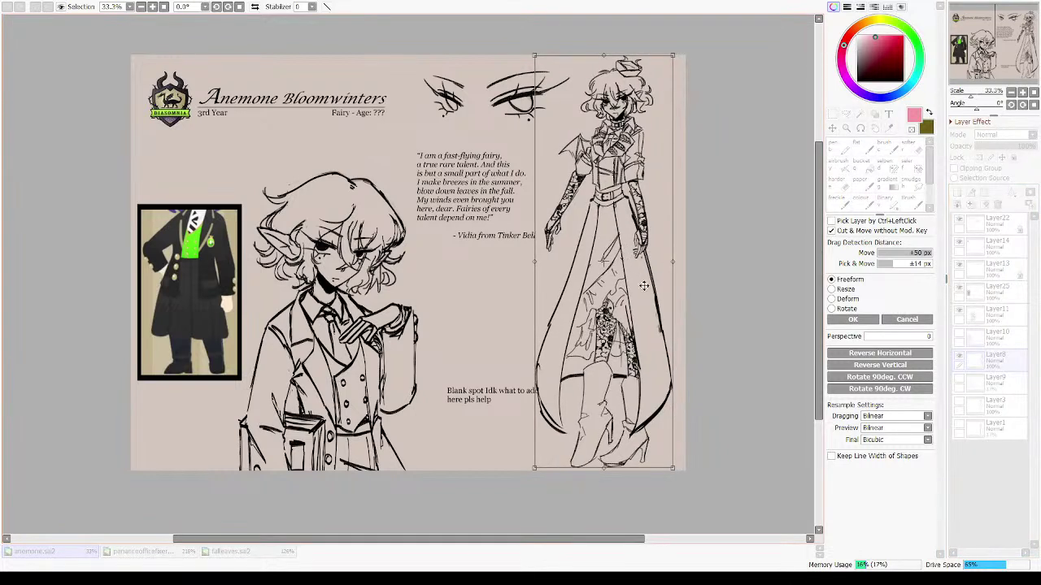
key("Return")
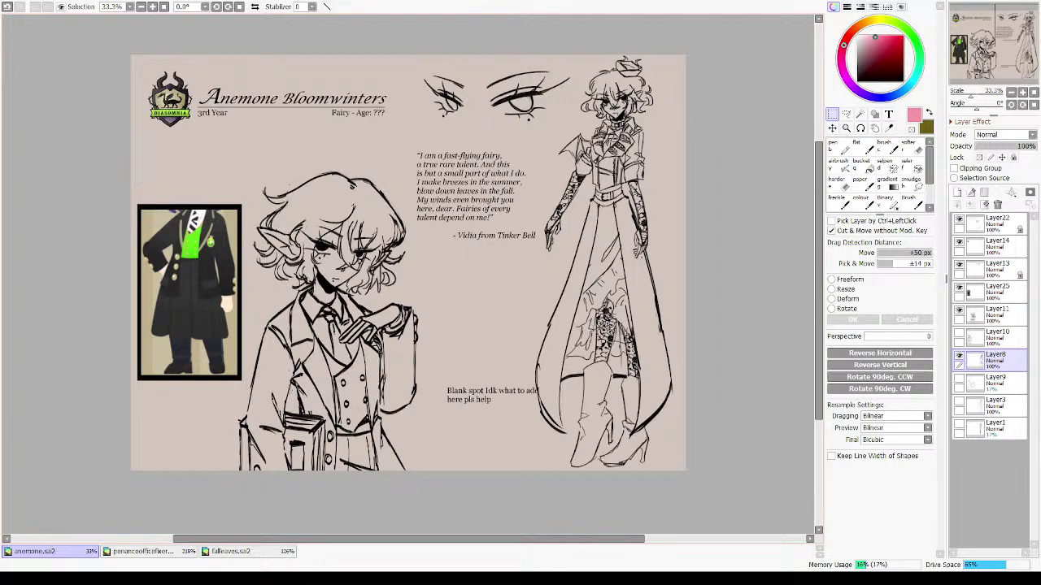
- Set the brush to black at size 14, and erase the middle stretch of the gown skirt's right outer line
key("v")
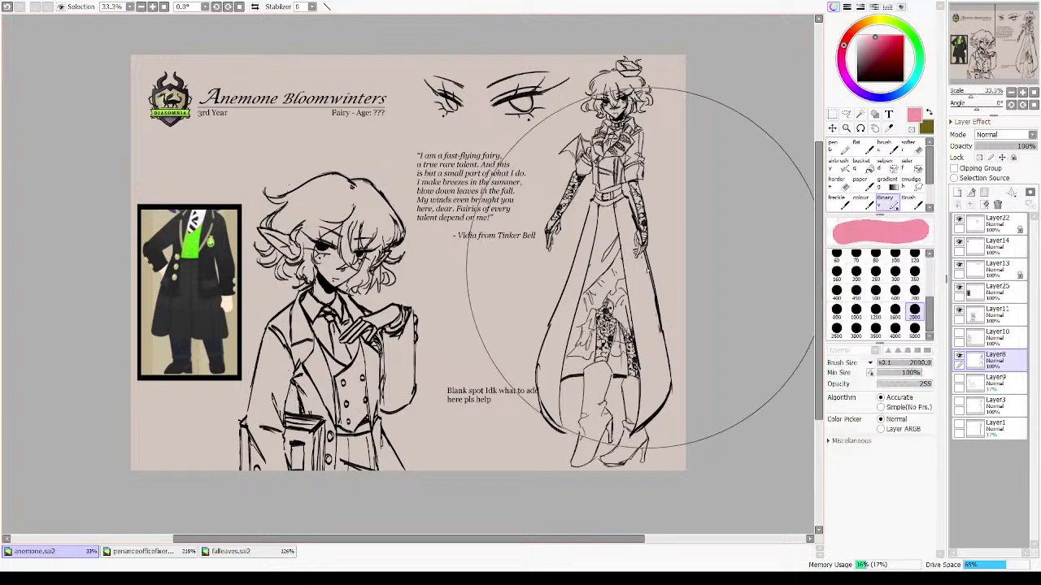
left_click(887, 147)
left_click_drag(899, 75, 916, 173)
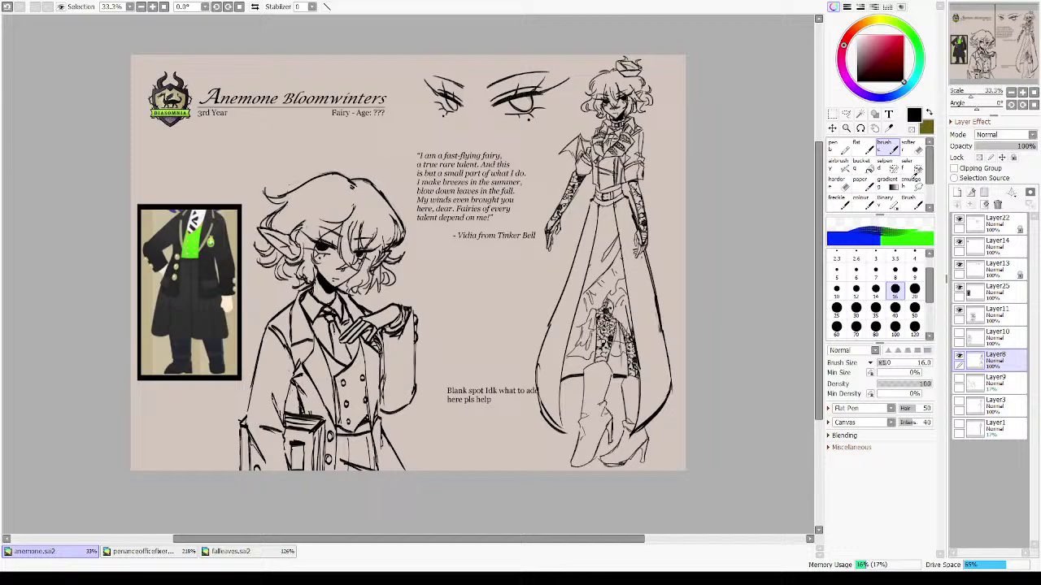
left_click(875, 289)
left_click_drag(642, 313, 747, 524)
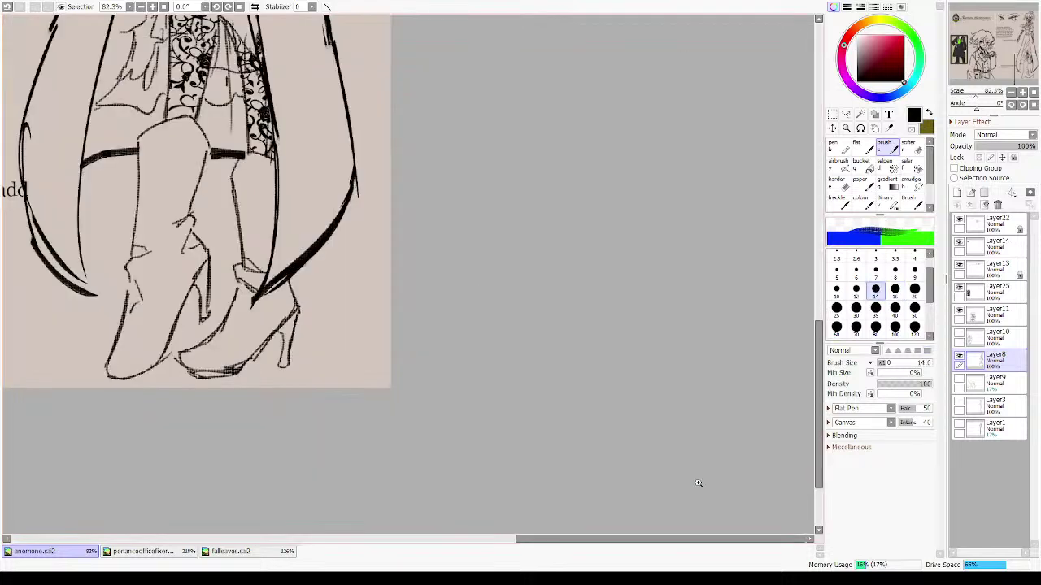
left_click_drag(549, 190, 646, 409)
key("e")
left_click_drag(407, 141, 437, 385)
key("b")
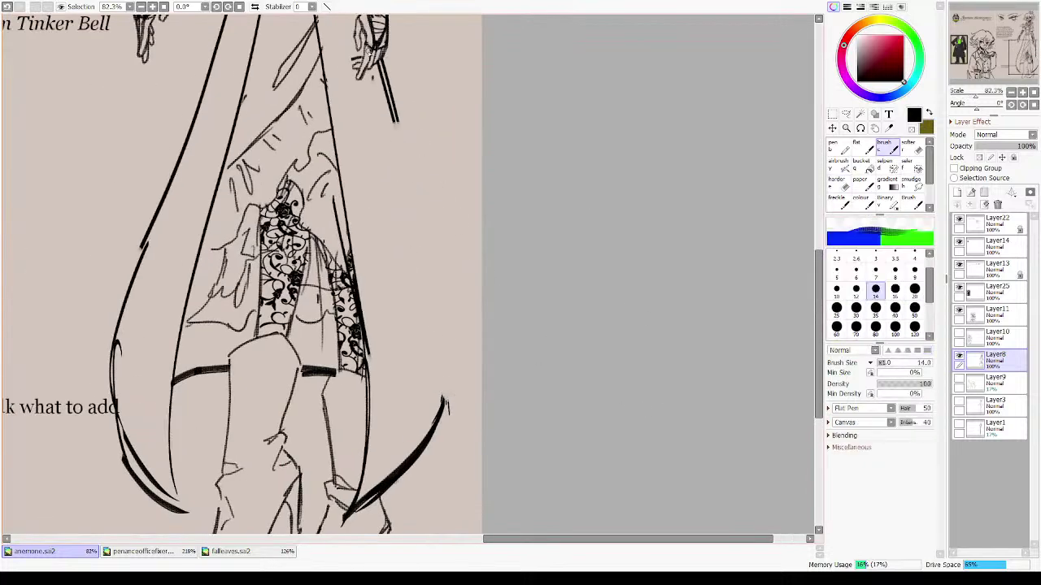
- Redraw the skirt's right outer contour in black from the hand toward the hem, and thin the line below the hand with transparent strokes
left_click_drag(379, 69, 441, 249)
left_click_drag(389, 102, 445, 283)
mouse_move(398, 138)
left_mouse_down()
mouse_move(461, 361)
mouse_move(447, 410)
left_mouse_up()
scroll(399, 119, "up", 3)
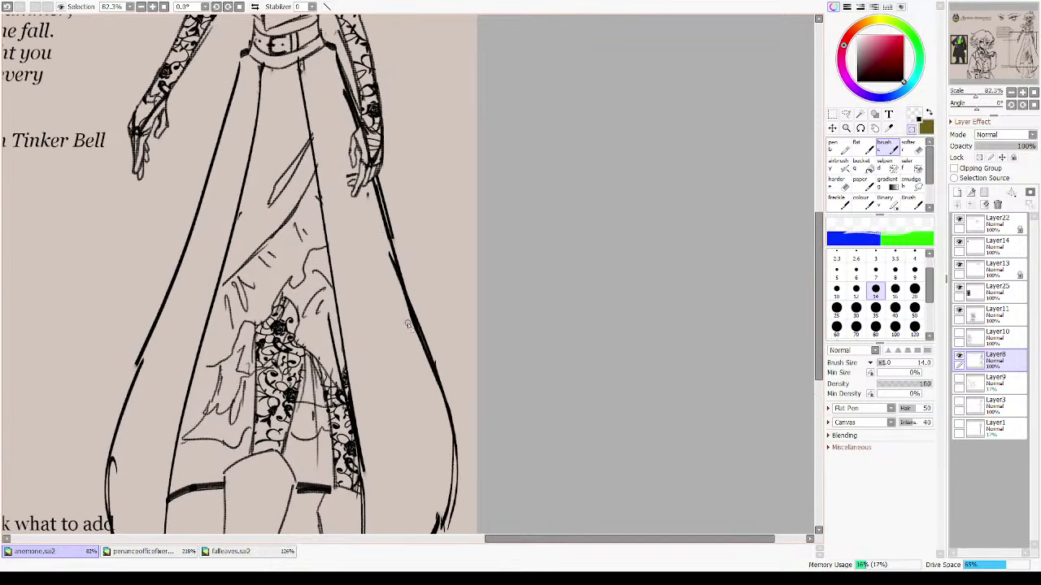
left_click_drag(375, 174, 390, 237)
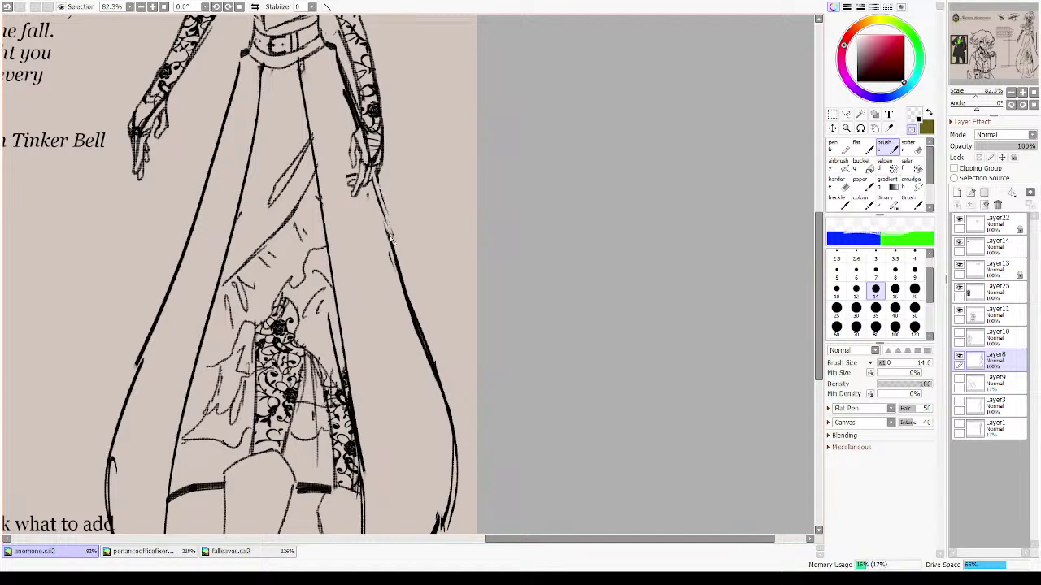
key("minus")
mouse_move(372, 180)
left_mouse_down()
mouse_move(436, 330)
mouse_move(382, 207)
mouse_move(457, 464)
left_mouse_up()
key("ctrl+z")
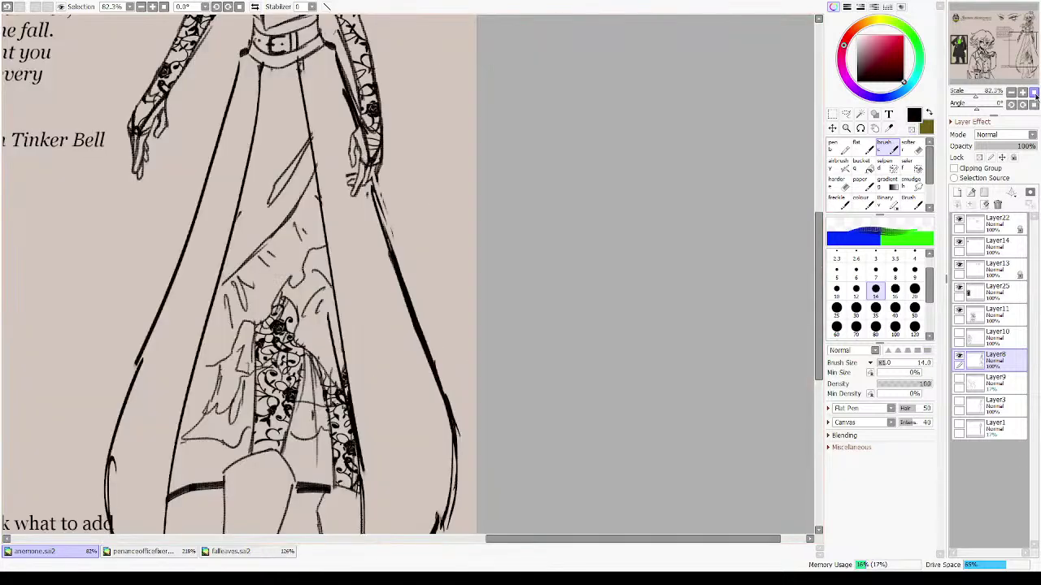
- Skew the full-body sketch by shifting its top inward on the page, comparing the normal and mirrored views
left_click(1034, 93)
key("h")
key("h")
key("h")
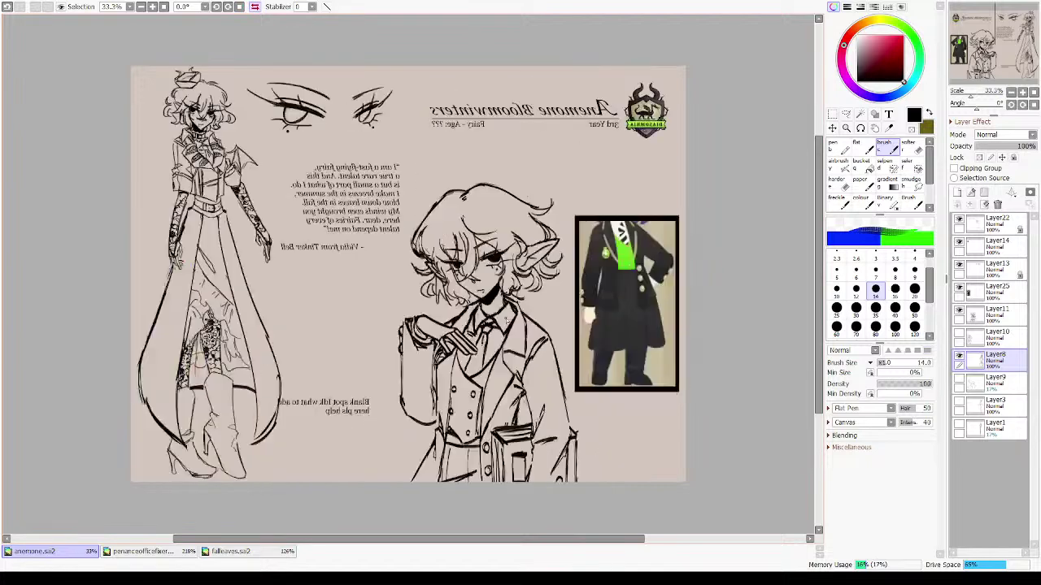
key("ctrl+t")
left_click_drag(231, 74, 248, 75)
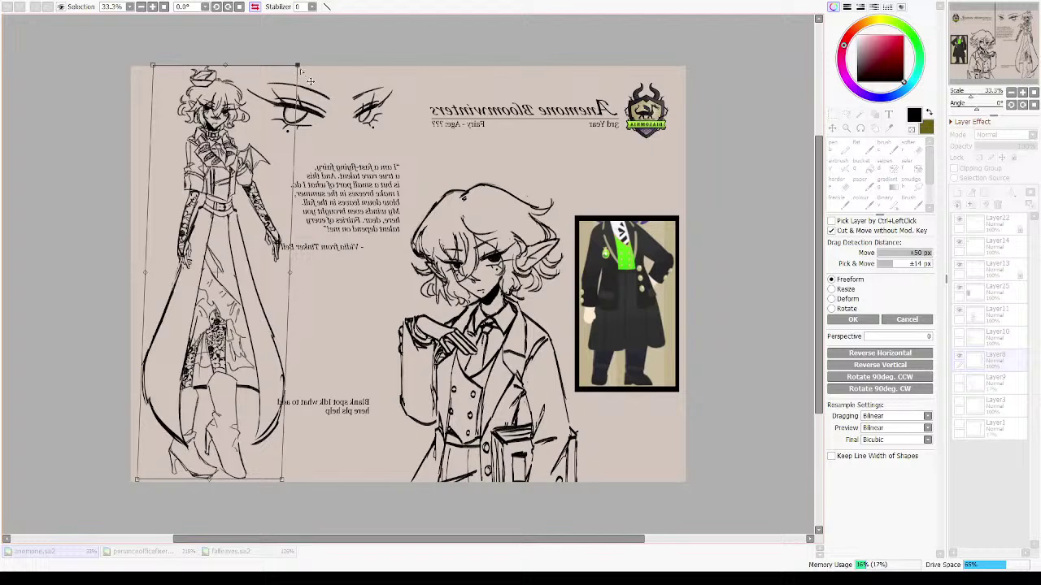
key("h")
key("h")
key("h")
key("Return")
key("h")
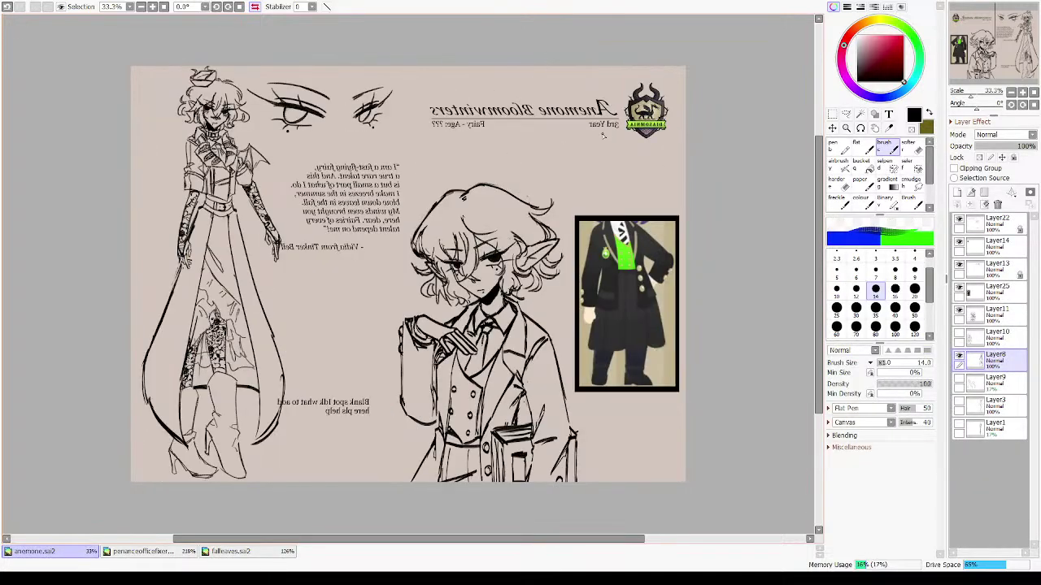
key("h")
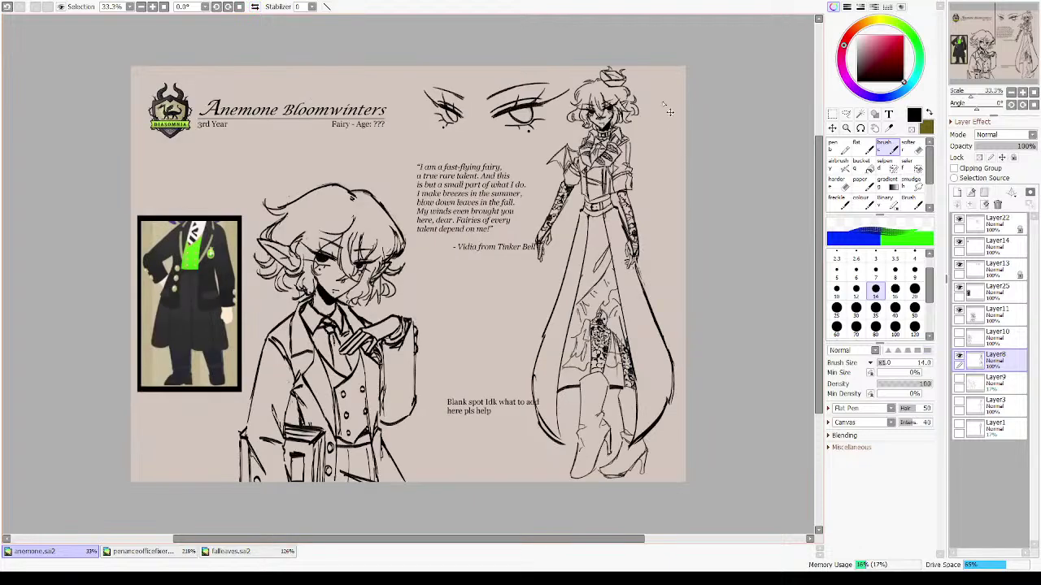
- Move the full-body sketch slightly back toward the page's right edge, and check its balance in mirrored and normal views
key("ctrl+t")
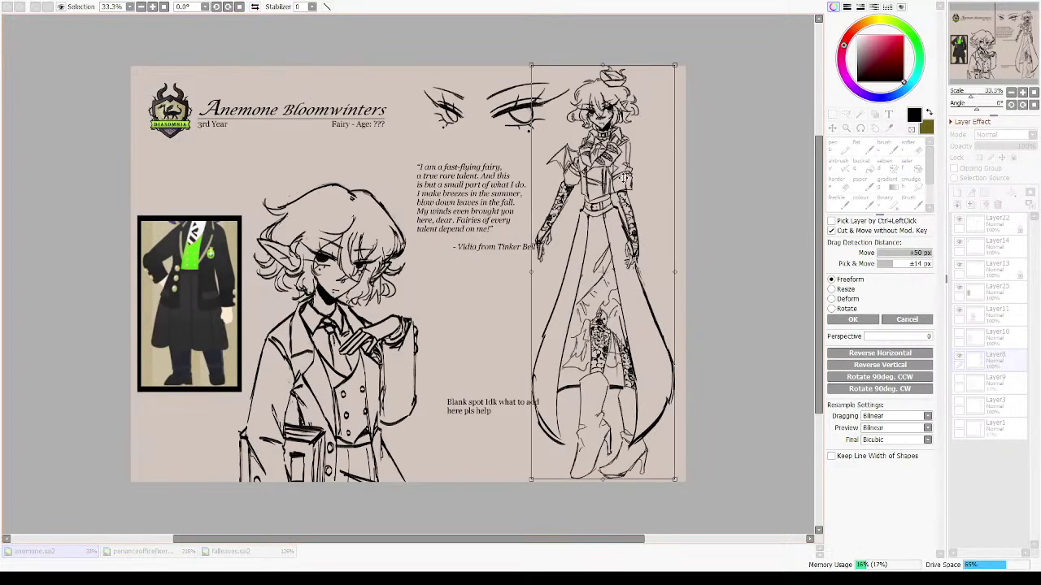
left_click_drag(623, 185, 631, 190)
key("Return")
key("h")
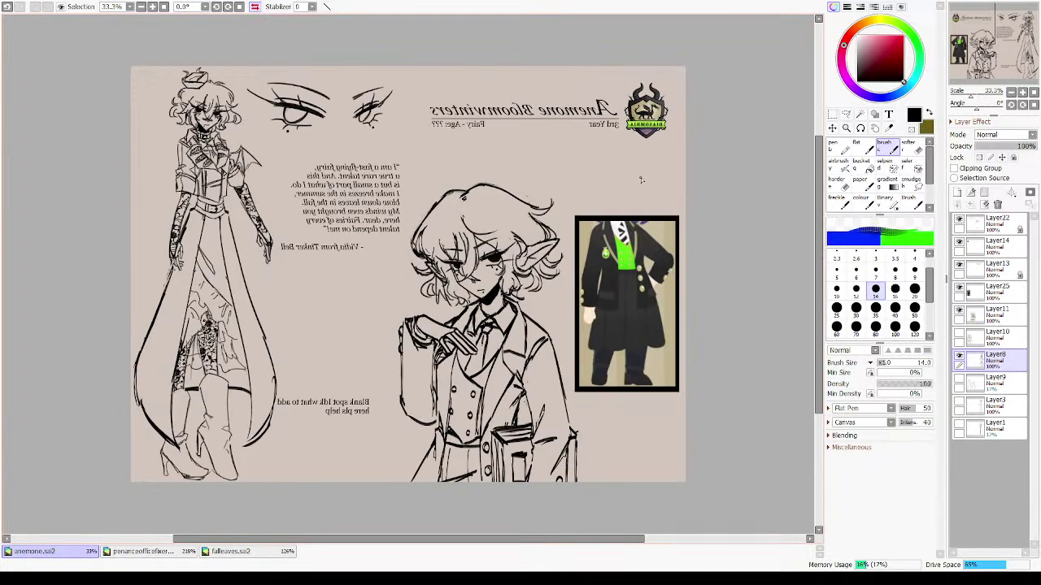
key("h")
key("h")
key("h")
key("h")
key("h")
key("h")
key("h")
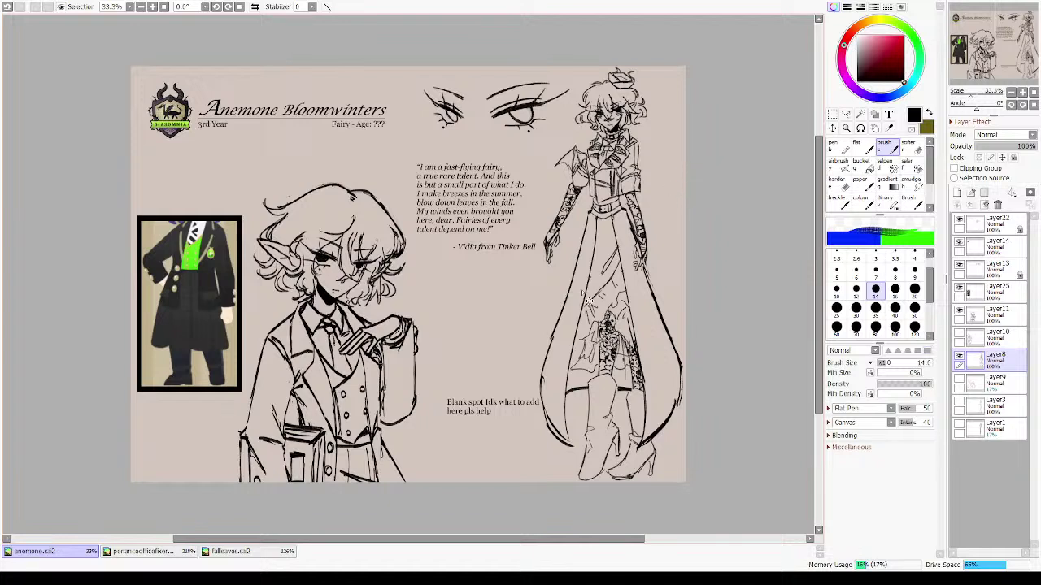
- Turn off Layer22's opacity lock and delete its placeholder text "Blank spot Idk what to add here pls help"
left_click(992, 257)
left_click(961, 241)
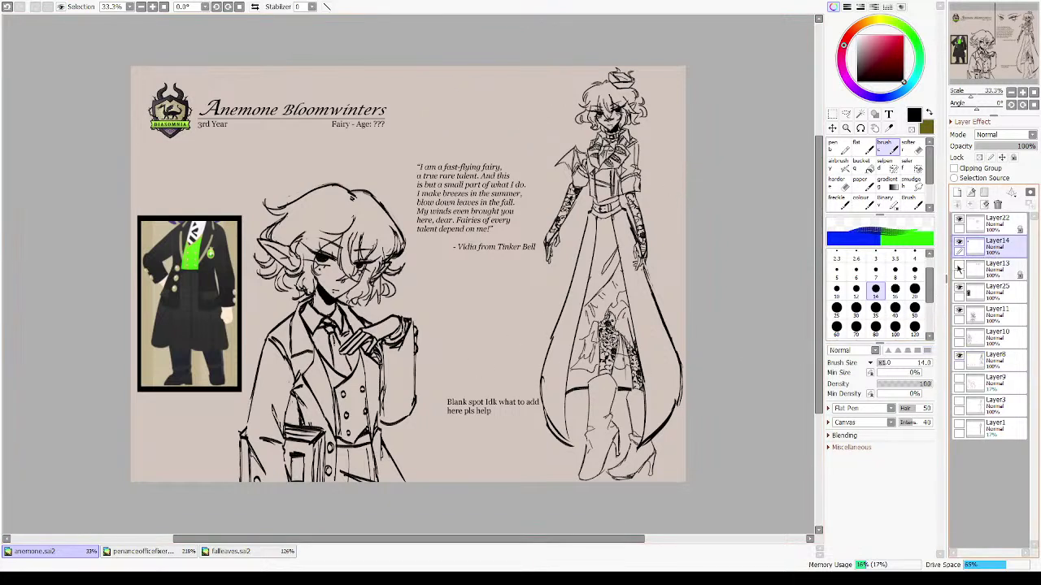
left_click(961, 242)
left_click(979, 224)
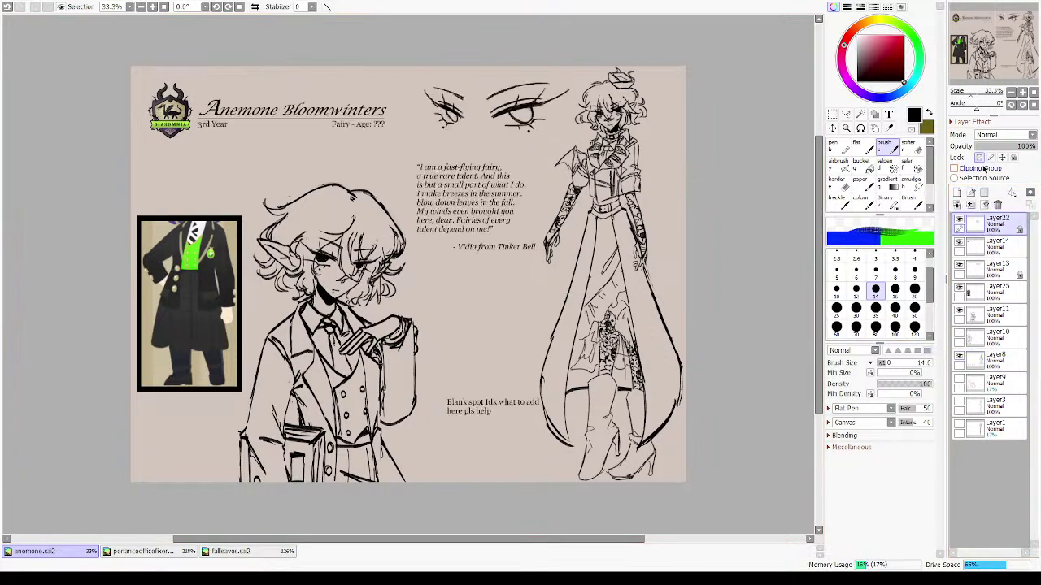
key("m")
left_click_drag(394, 351, 512, 422)
key("Delete")
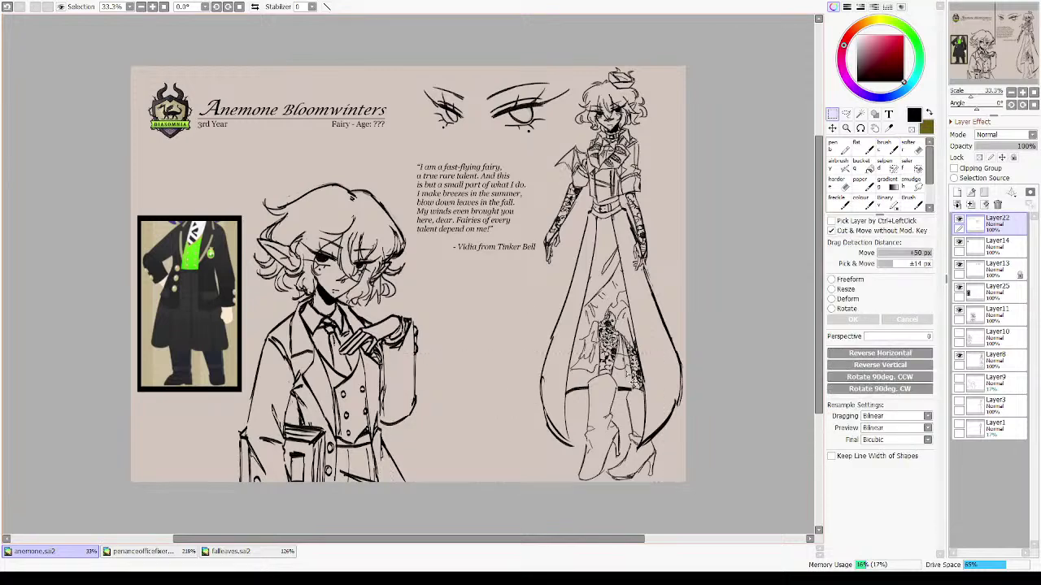
key("h")
key("h")
- Make Layer8 active and lasso the upper gown skirt from the waist to the knees, leaving the hand out
left_click_drag(660, 155, 534, 378)
left_click(996, 345)
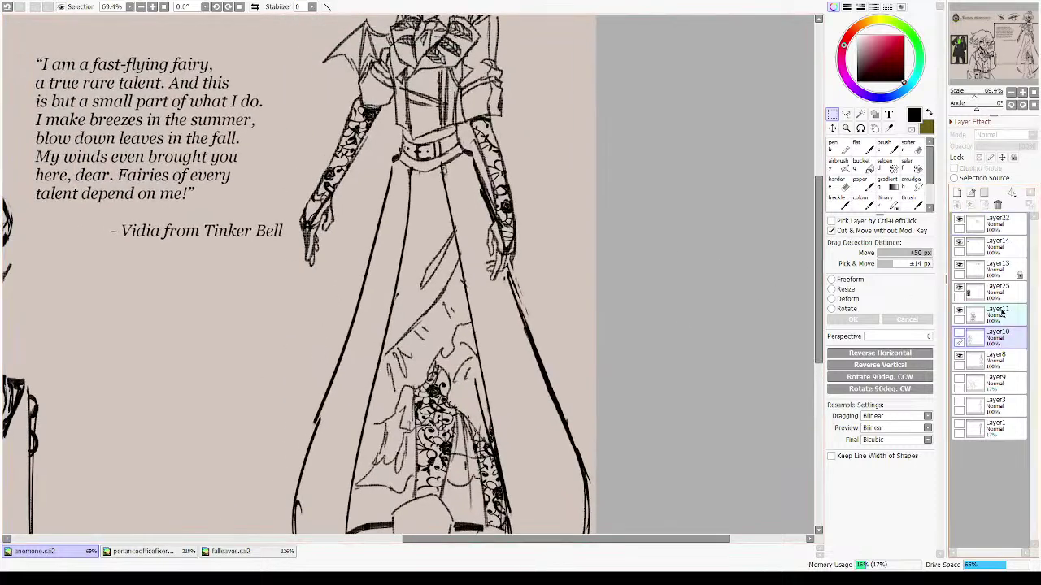
left_click(997, 317)
left_click(992, 359)
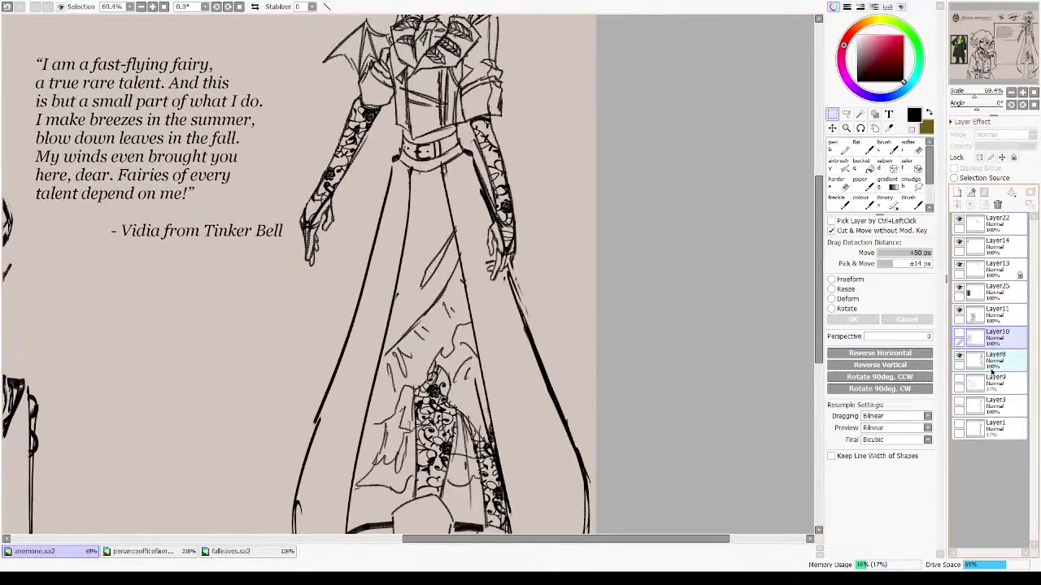
key("a")
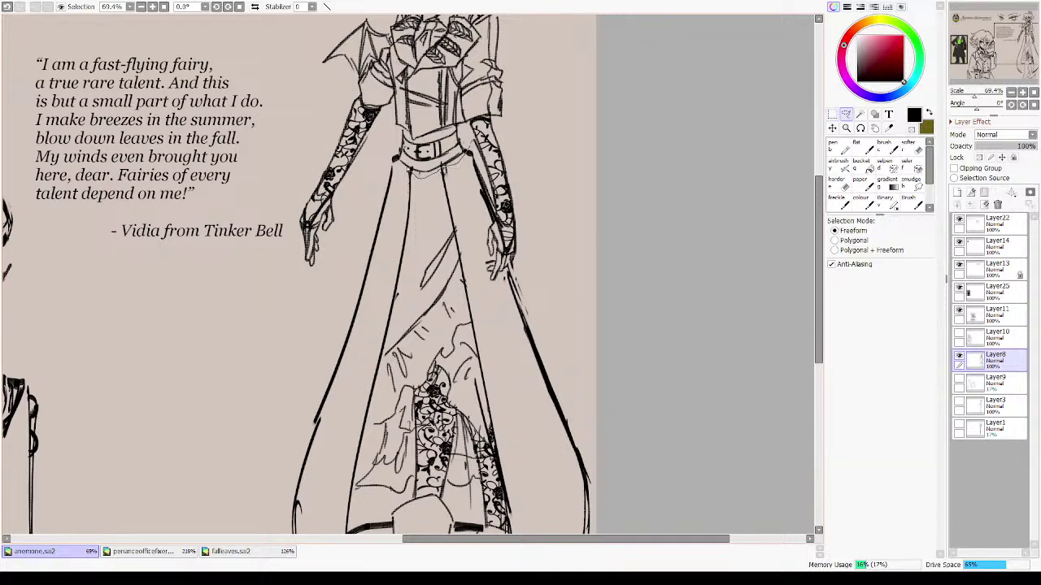
mouse_move(374, 172)
left_mouse_down()
mouse_move(319, 327)
mouse_move(254, 461)
mouse_move(396, 529)
mouse_move(587, 372)
left_mouse_up()
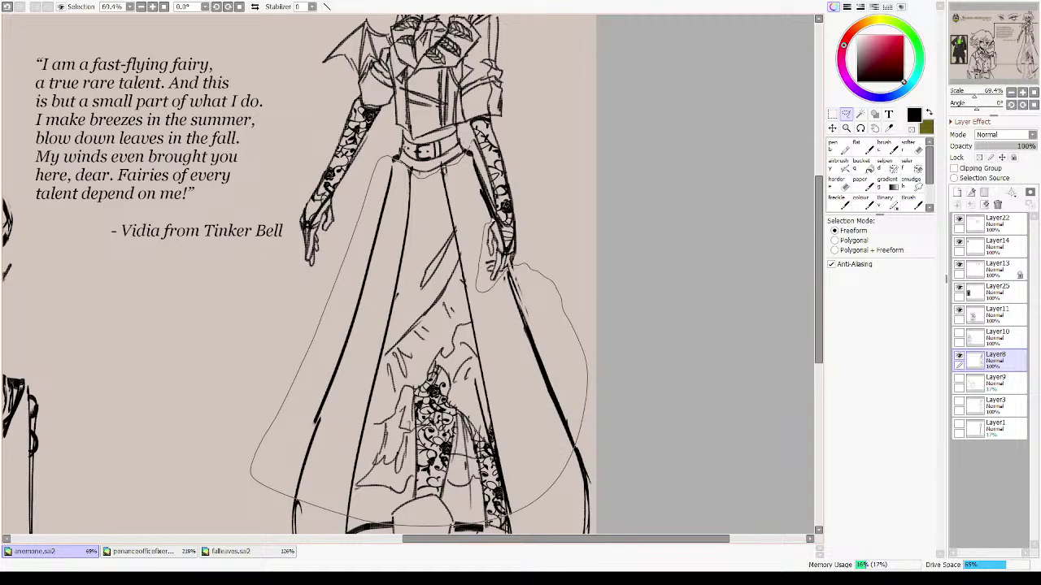
left_click_drag(480, 161, 473, 145)
- Extend the selection over the lower skirt, legs and boots with the selection pen
left_click_drag(521, 363, 535, 186)
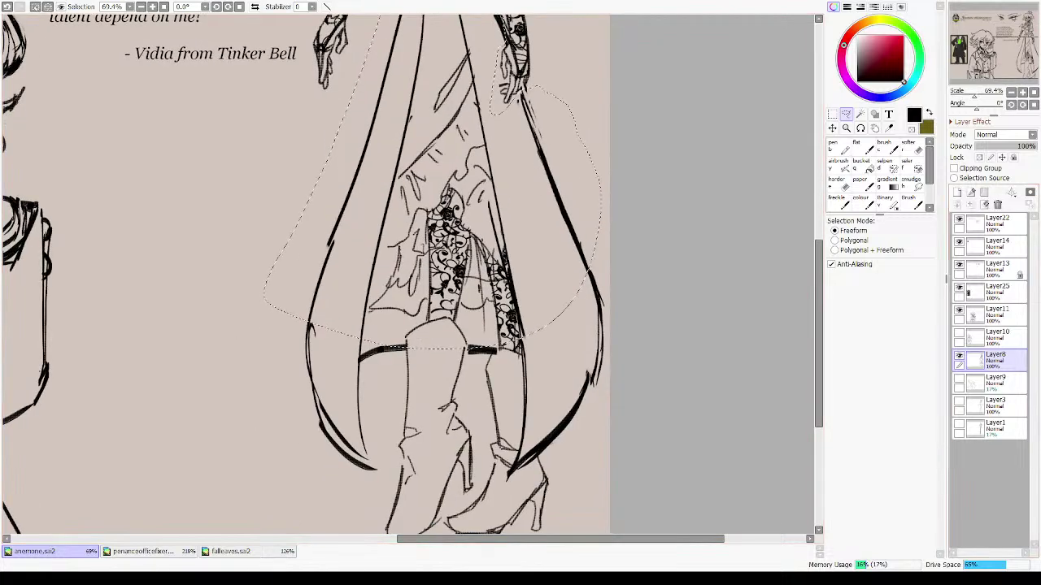
left_click_drag(968, 91, 970, 96)
key("d")
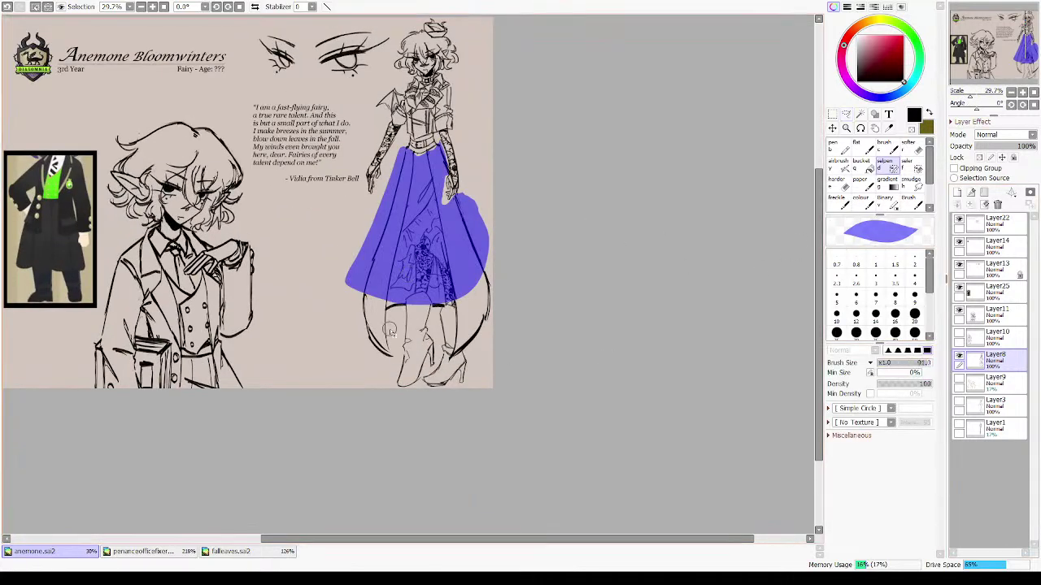
mouse_move(388, 330)
left_mouse_down()
mouse_move(381, 276)
mouse_move(380, 342)
mouse_move(475, 255)
mouse_move(400, 389)
mouse_move(492, 301)
left_mouse_up()
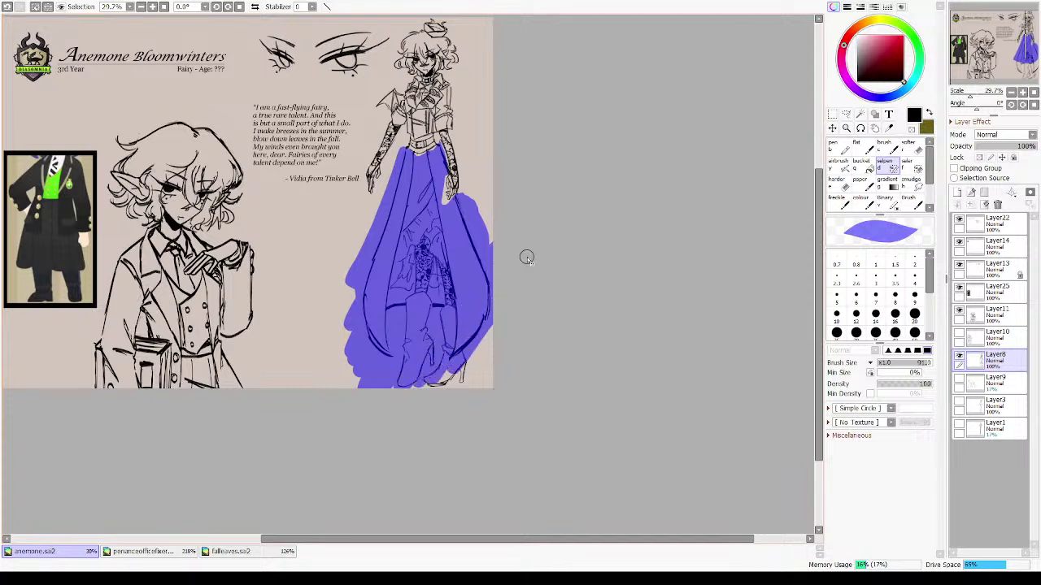
mouse_move(511, 294)
left_mouse_down()
mouse_move(434, 366)
mouse_move(430, 386)
mouse_move(404, 384)
mouse_move(471, 364)
left_mouse_up()
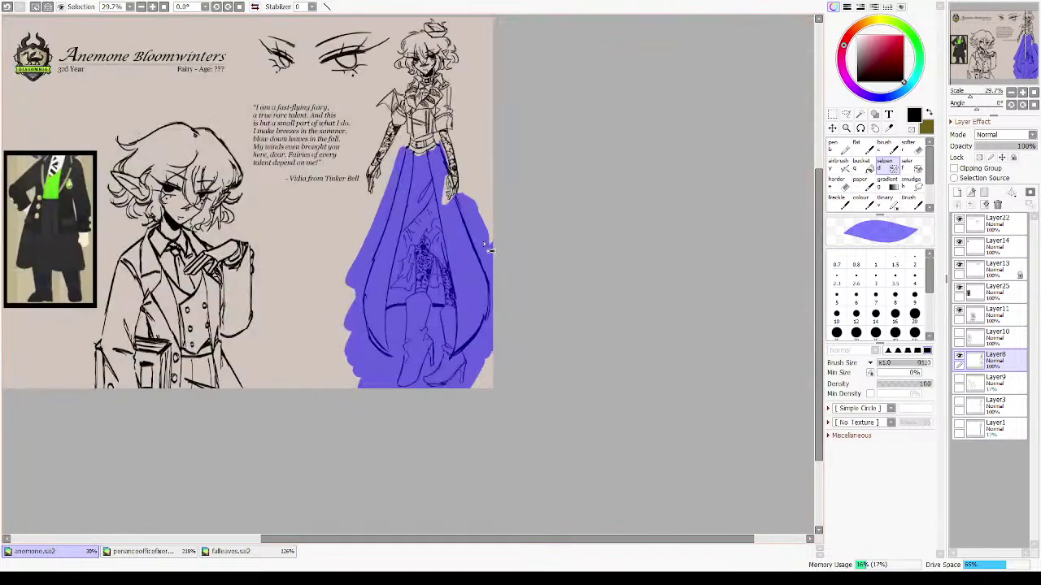
- Freely transform the selected skirt, legs and boots, shifting and skewing them slightly to balance the figure in mirrored and normal views
key("ctrl+t")
left_click_drag(426, 389, 424, 400)
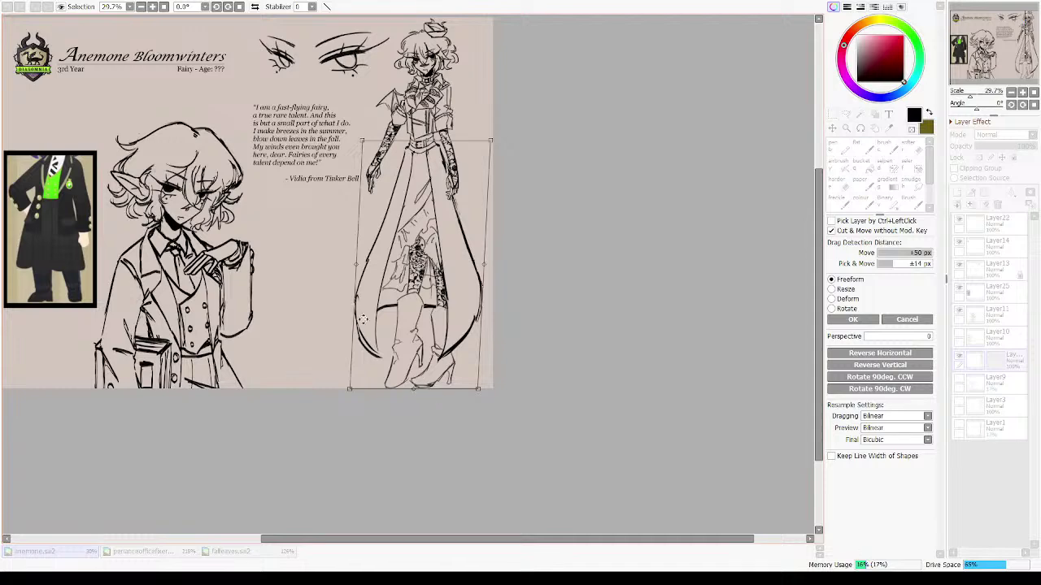
key("h")
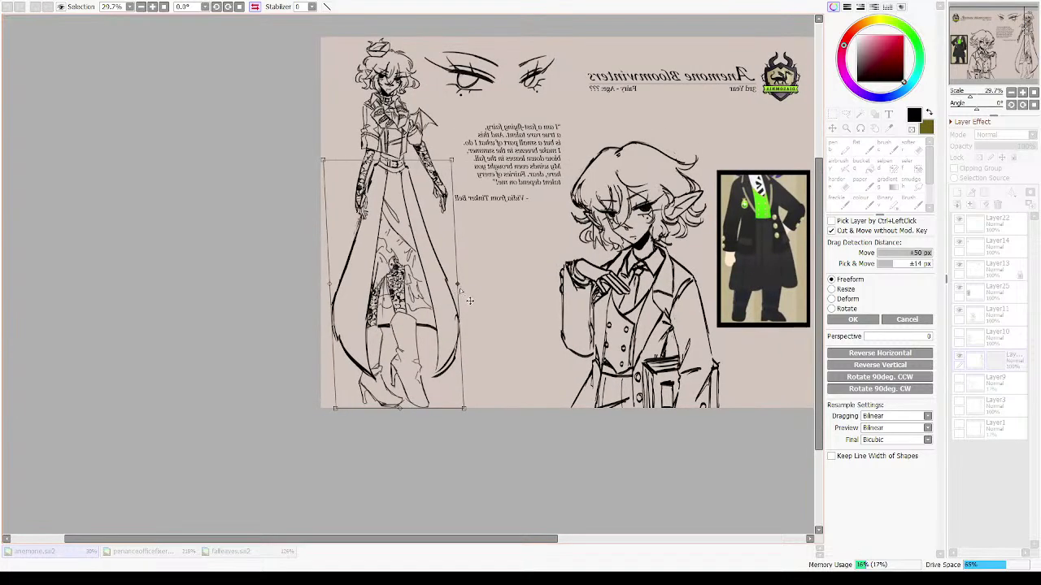
left_click_drag(461, 290, 461, 286)
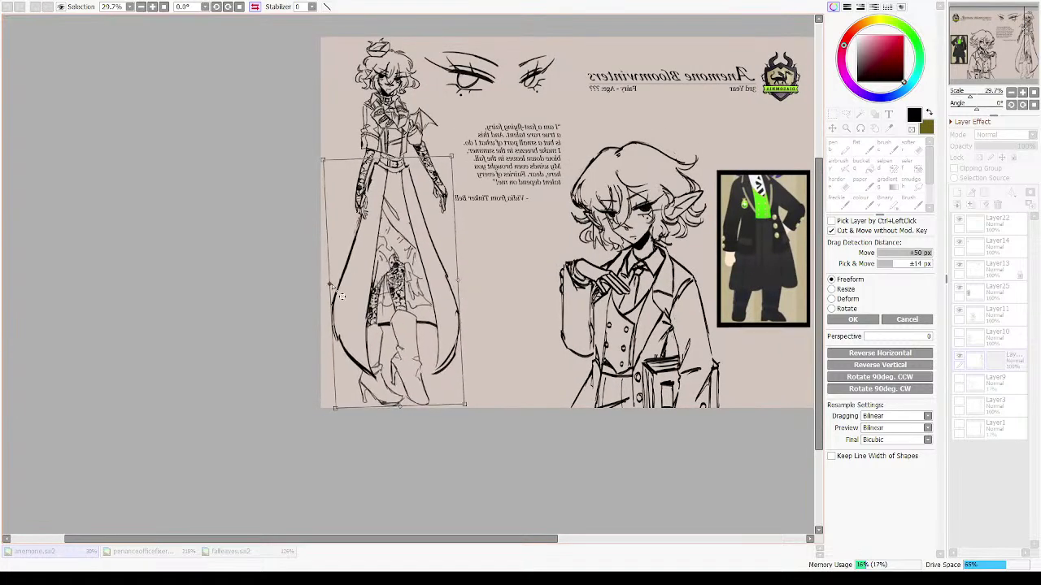
left_click_drag(332, 287, 331, 293)
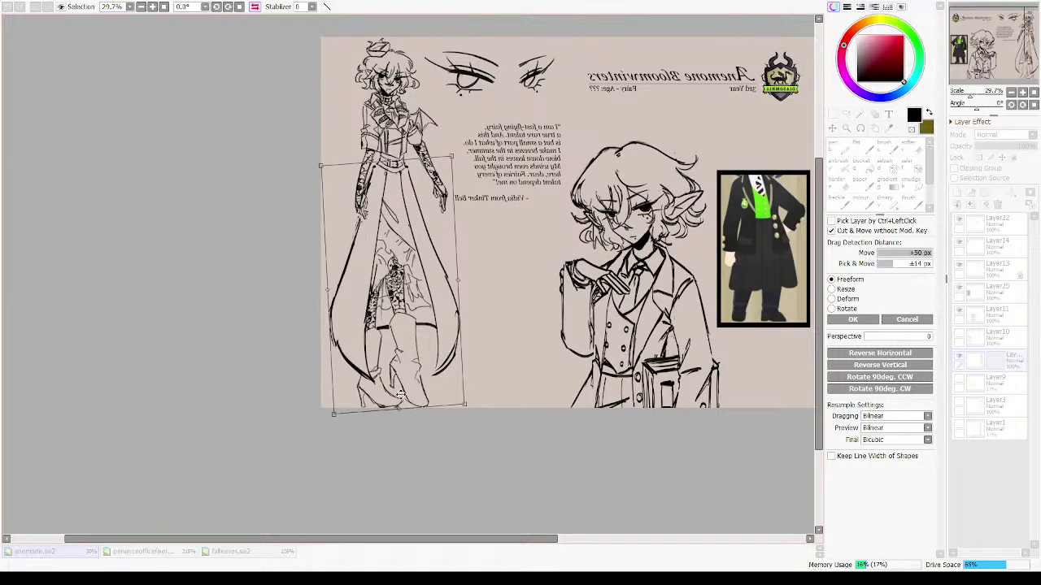
key("h")
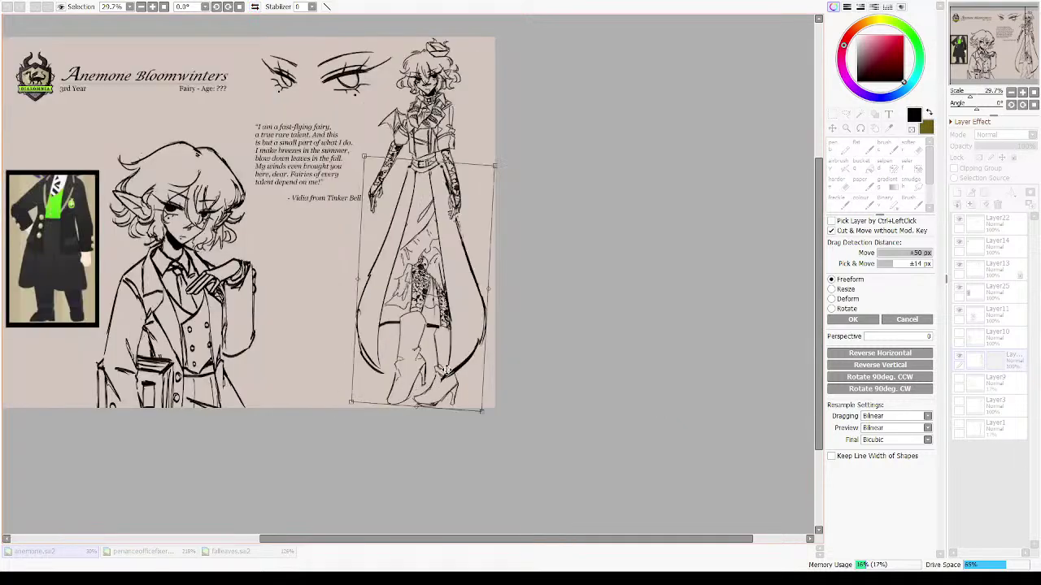
key("h")
key("Return")
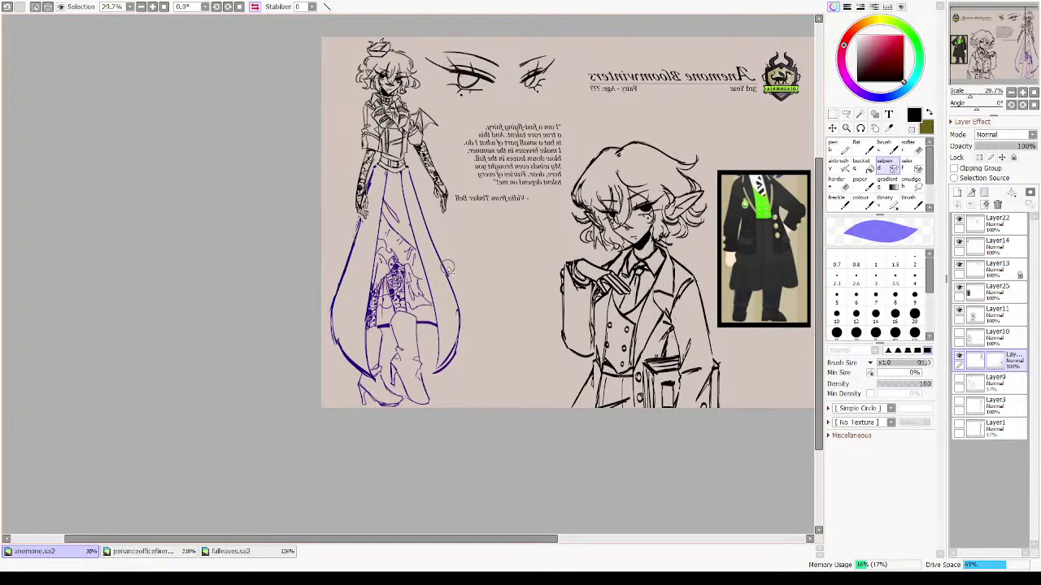
- Skew the whole full-body sketch slightly with a free transform, comparing it in mirrored and normal views
key("ctrl+t")
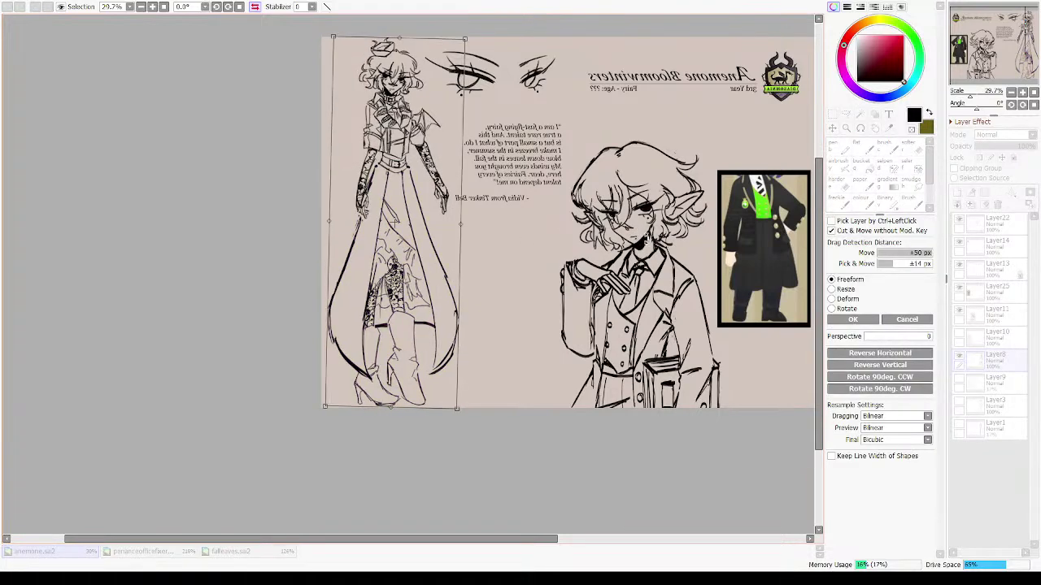
key("h")
key("h")
key("h")
key("h")
key("Return")
- Examine the full-body figure's proportions and placement on the sheet in mirrored and normal views, overall and close up
key("h")
key("h")
key("h")
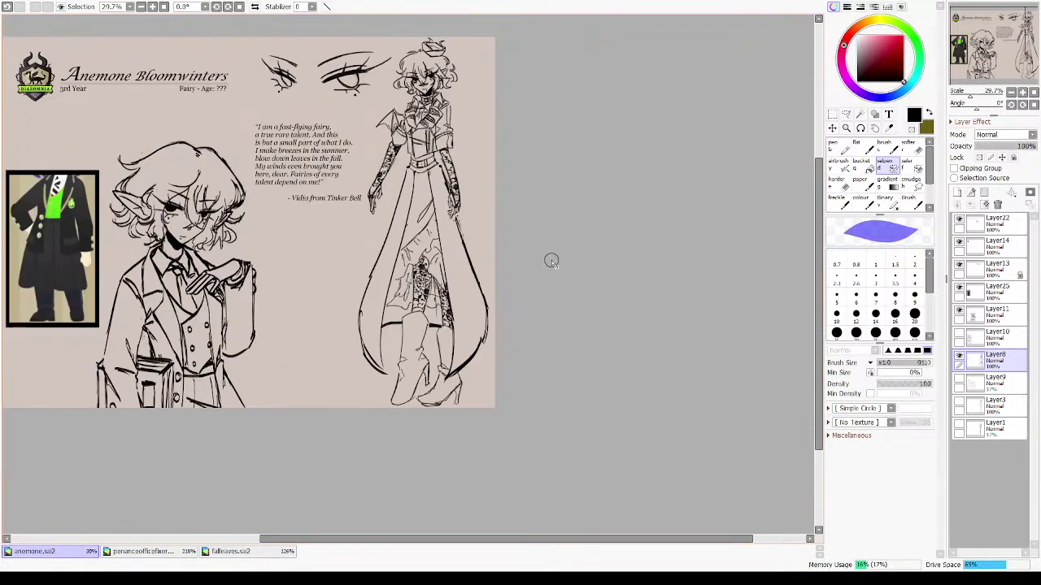
key("h")
key("h")
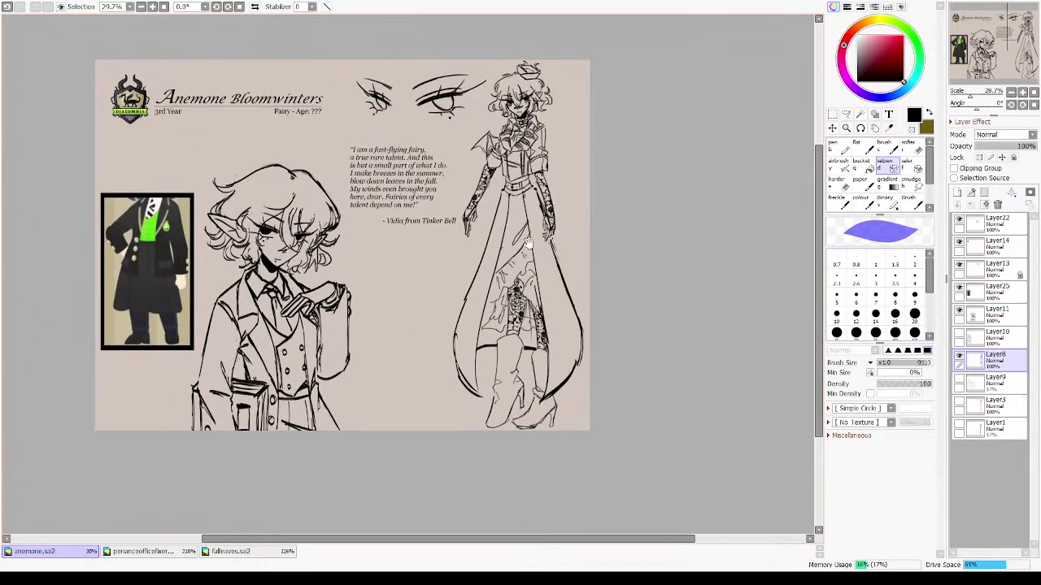
left_click_drag(425, 222, 526, 244)
key("h")
key("h")
left_click_drag(428, 98, 580, 384)
left_click_drag(527, 252, 527, 262)
key("h")
key("h")
key("h")
key("h")
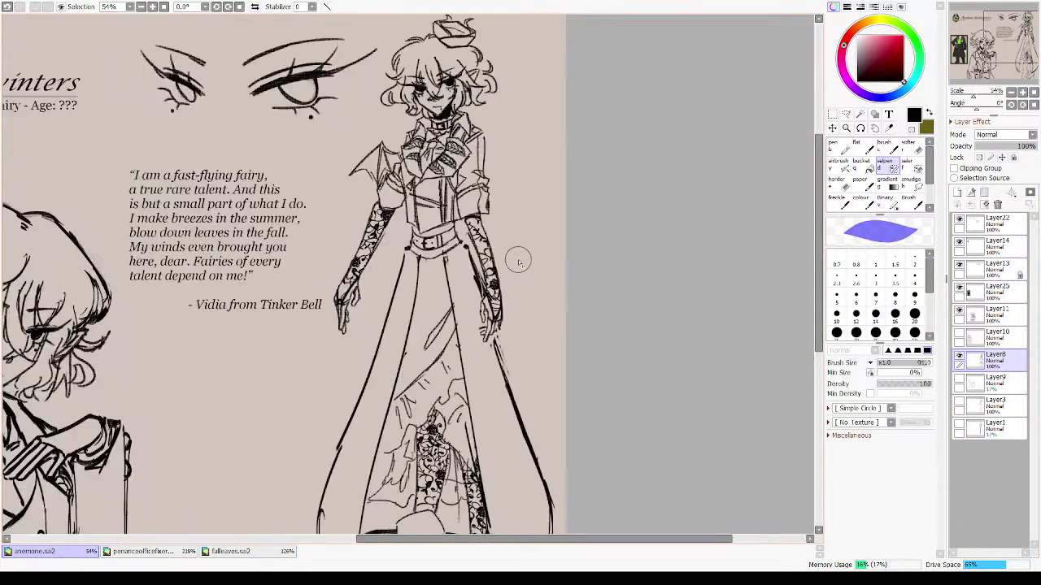
left_click_drag(500, 275, 510, 493)
left_click_drag(350, 116, 533, 490)
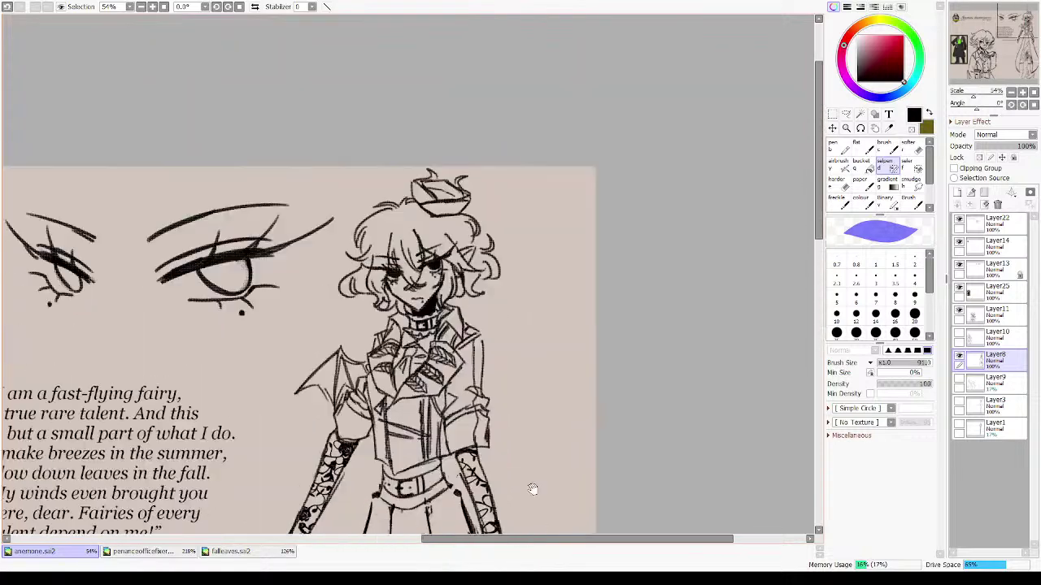
left_click_drag(429, 348, 621, 192)
left_click_drag(350, 299, 497, 231)
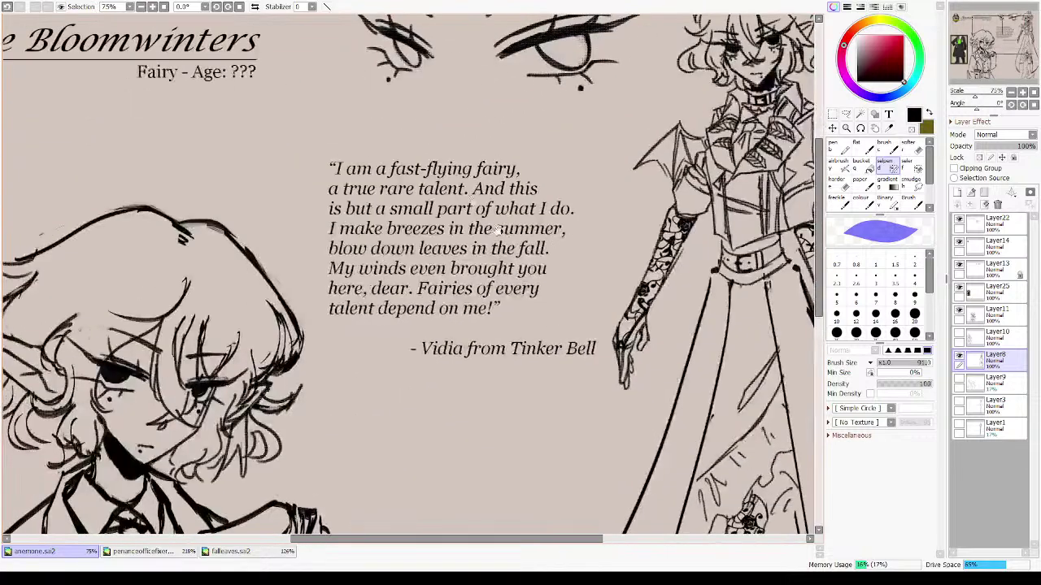
- Delete the layer holding the full-body school uniform reference image
left_click(961, 291)
left_click(997, 204)
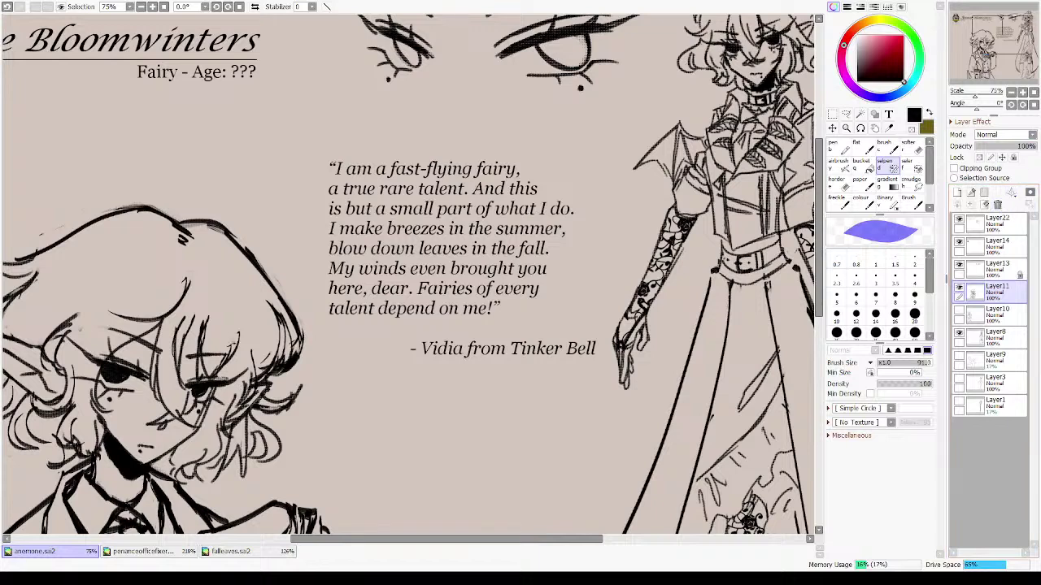
left_click(1034, 93)
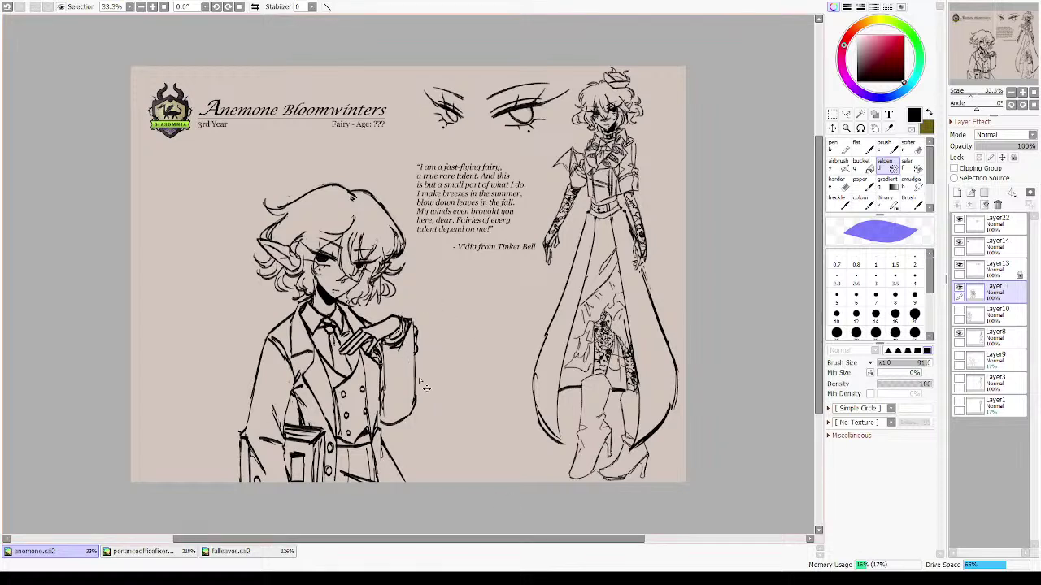
- Paste the dark-haired character painting as a reference and place it over the bust sketch, beside the full-body figure
key("ctrl+v")
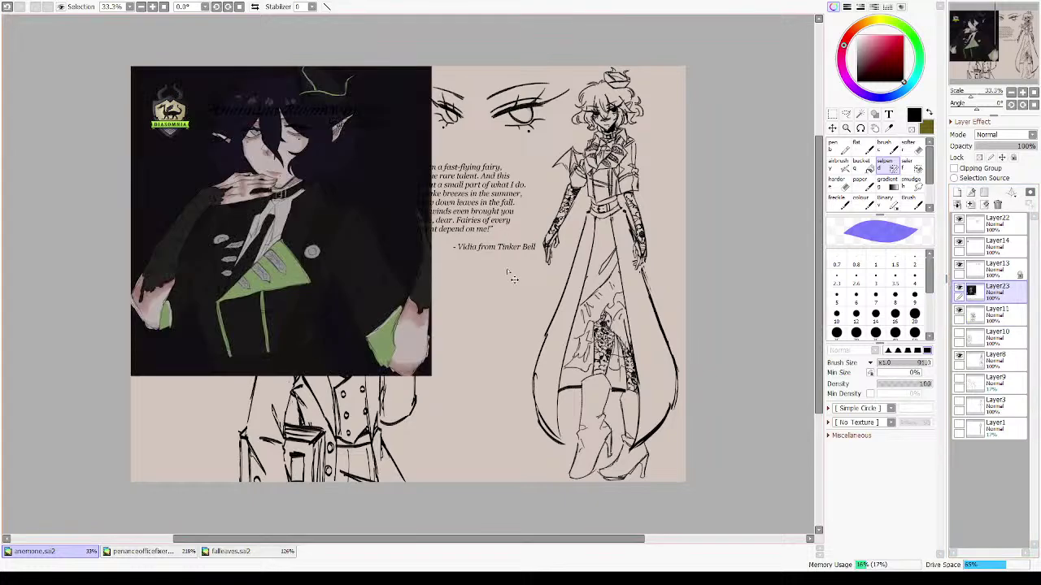
left_click_drag(400, 295, 427, 353)
left_click_drag(213, 66, 399, 212)
left_click_drag(262, 224, 465, 309)
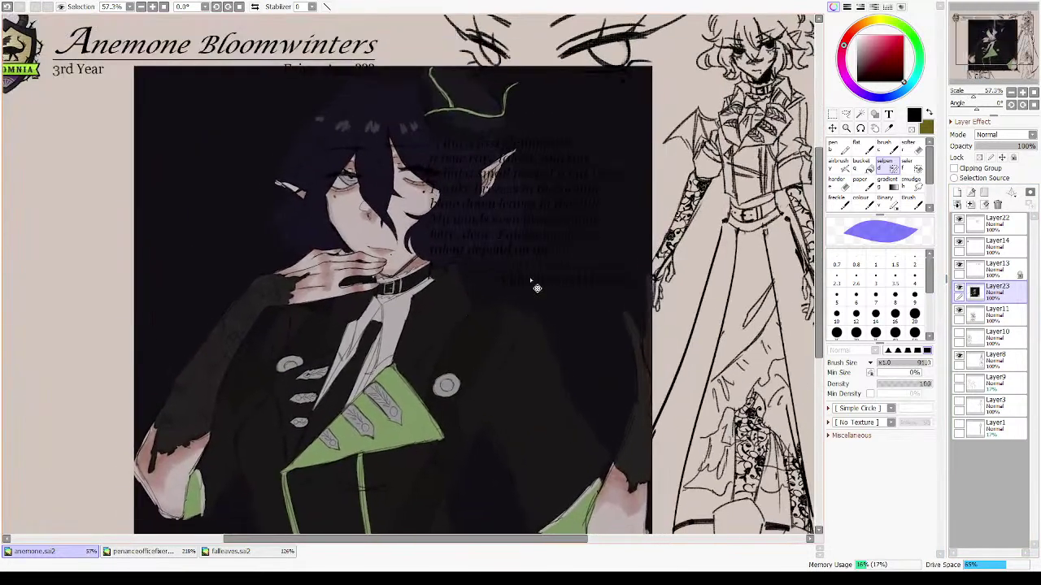
left_click_drag(565, 329, 460, 273)
left_click_drag(687, 242, 553, 371)
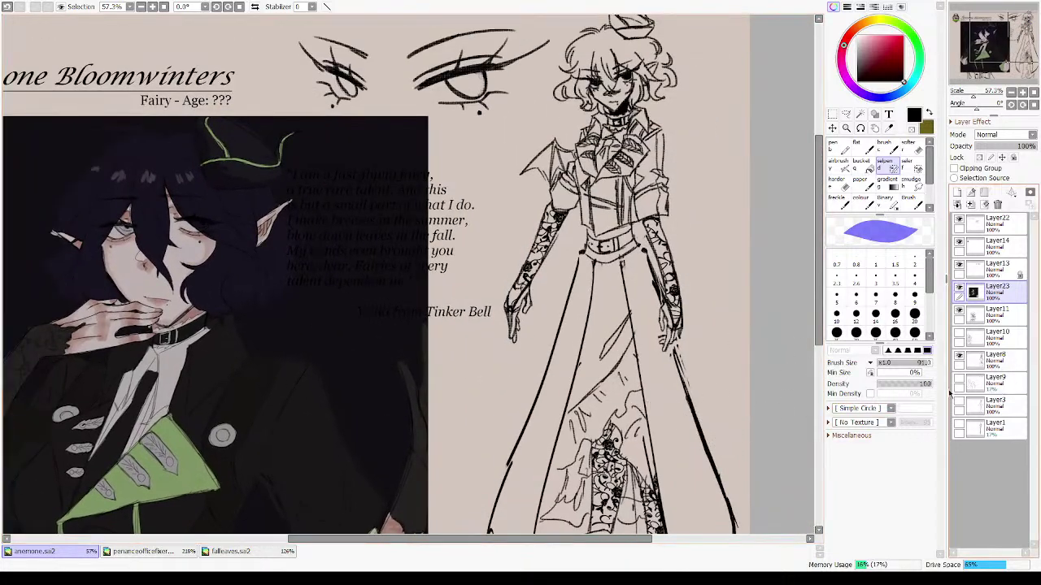
- Add a new layer directly beneath the full-body sketch and fill it with dark navy blue
left_click(993, 383)
left_click(957, 192)
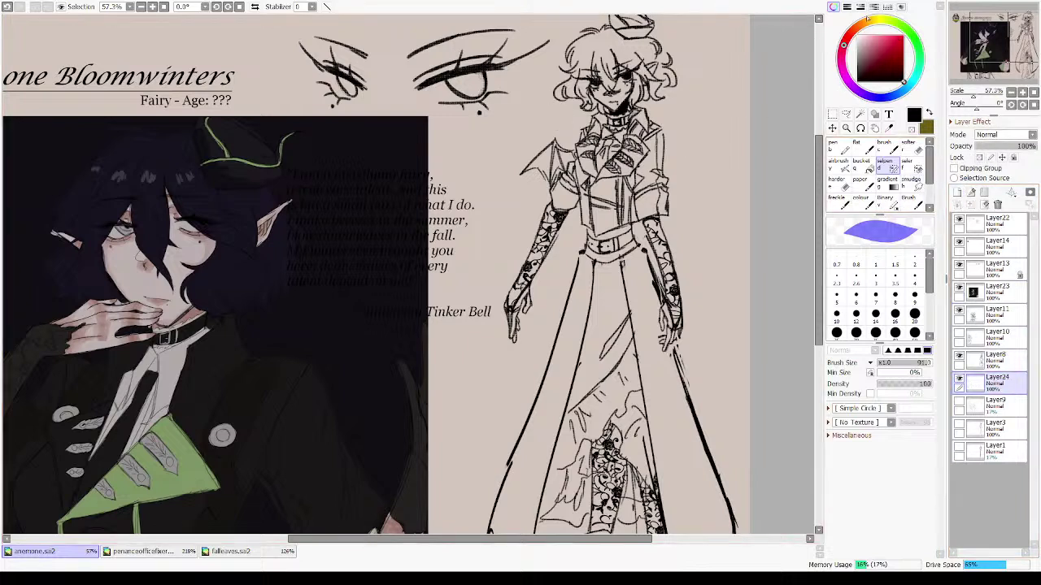
left_click_drag(873, 39, 865, 36)
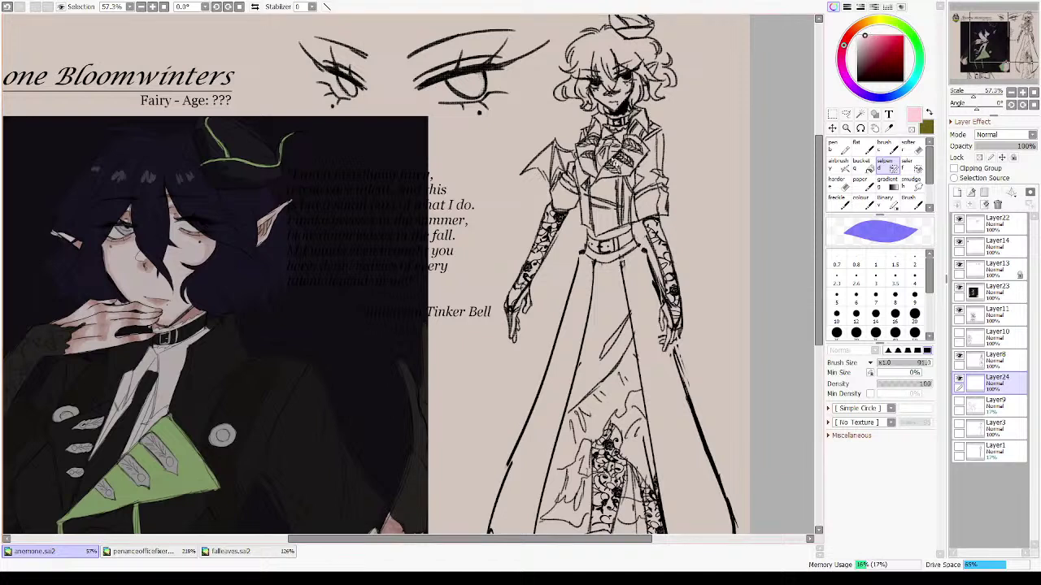
left_click(861, 163)
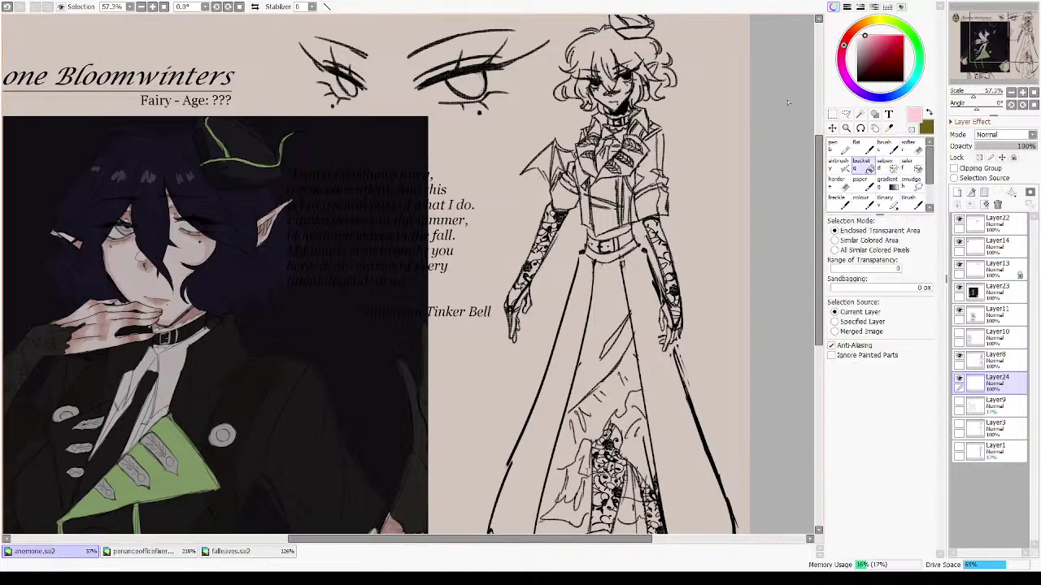
left_click_drag(886, 99, 864, 95)
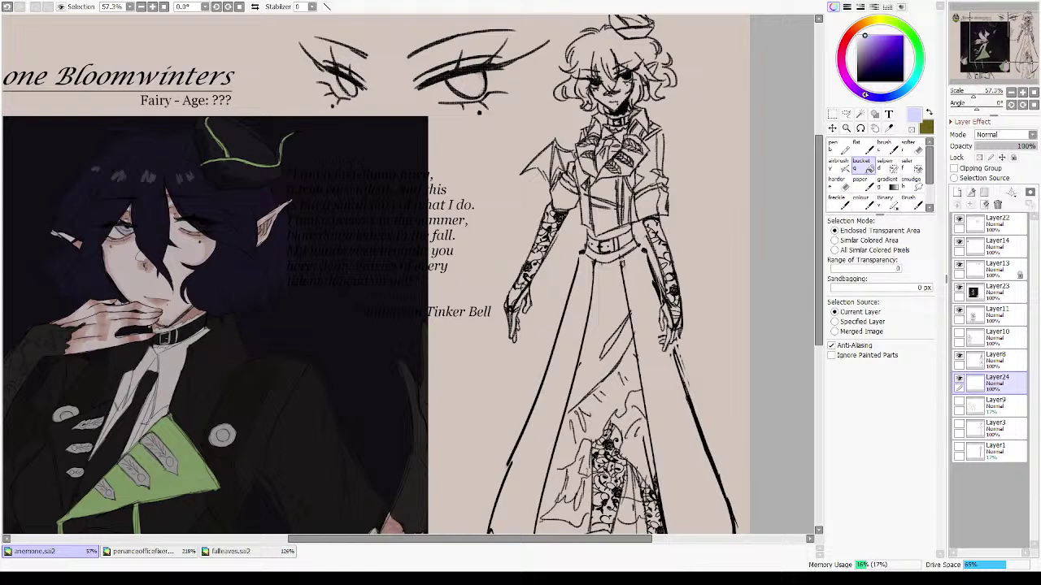
left_click_drag(886, 41, 891, 65)
left_click(706, 104)
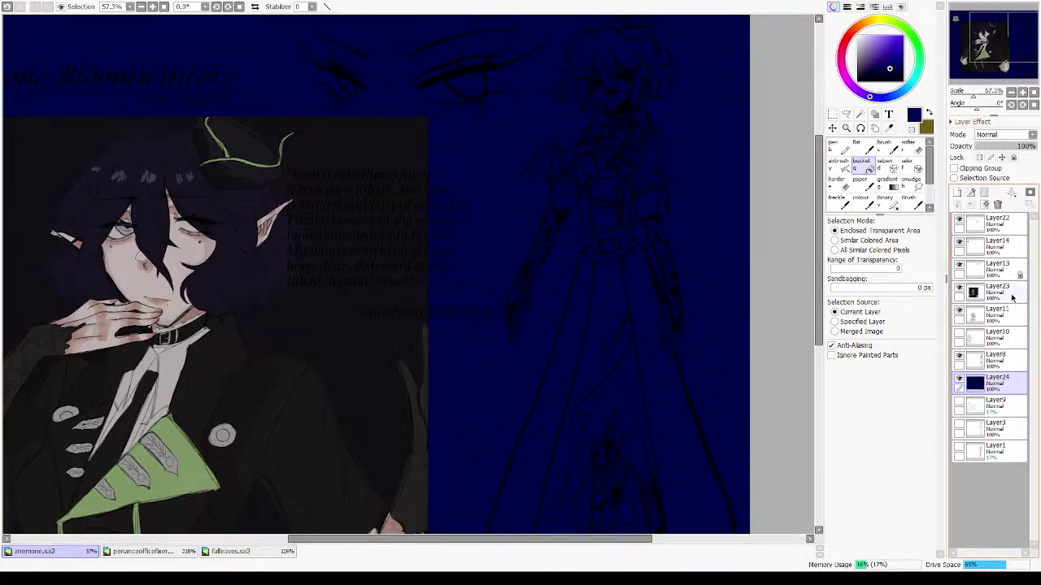
- Lock the opacity of Layer8 and add an empty layer directly above the navy fill
left_click(995, 365)
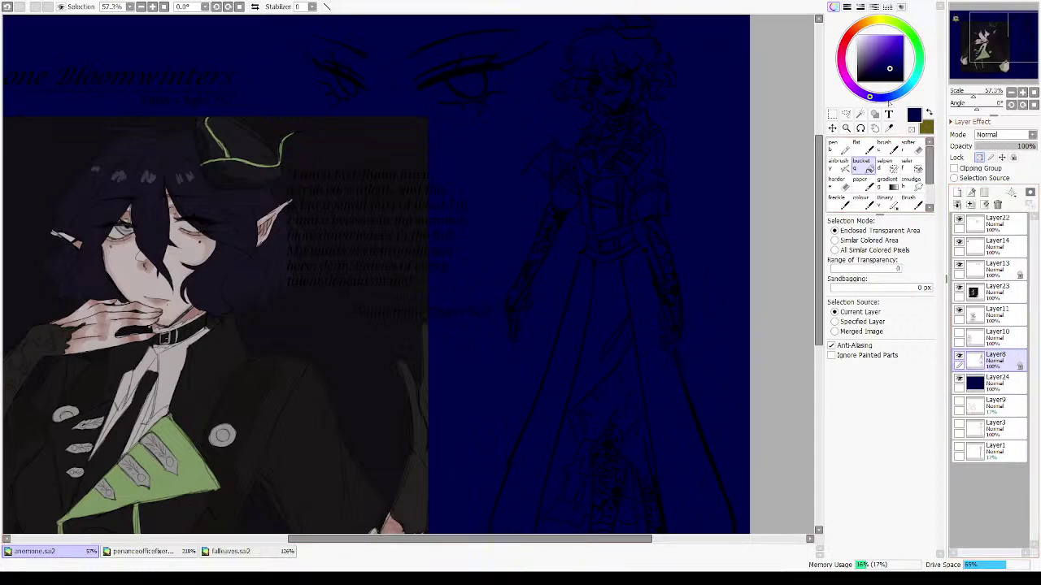
left_click(1006, 384)
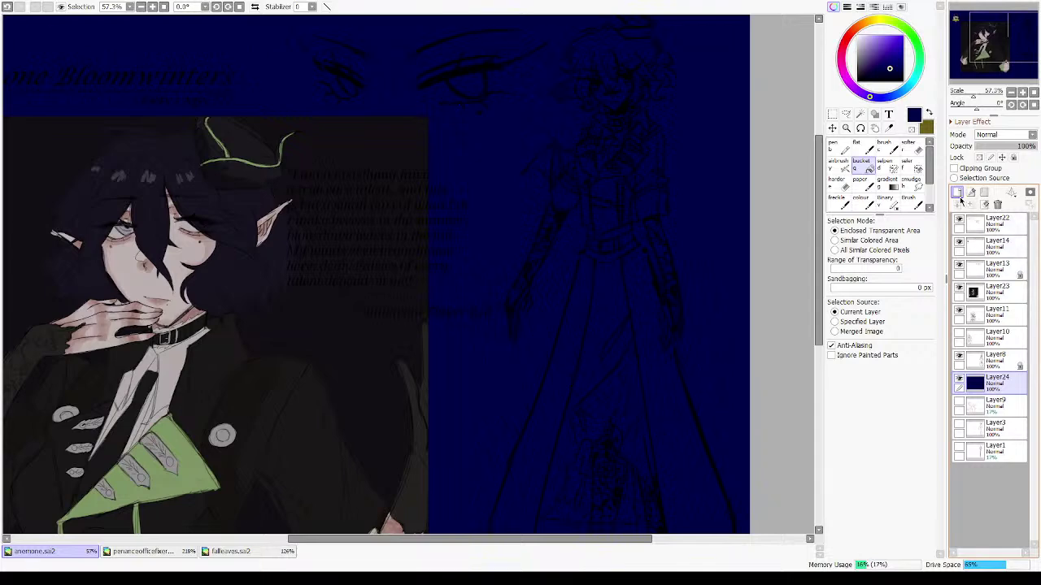
left_click(957, 194)
- Choose a pale pink skin colour and block in the full-body figure's face, cleaning the edges with transparent colour and checking it mirrored
mouse_move(594, 132)
left_mouse_down()
mouse_move(701, 165)
mouse_move(737, 205)
mouse_move(545, 236)
left_mouse_up()
left_click_drag(514, 103, 665, 294)
left_click(868, 35)
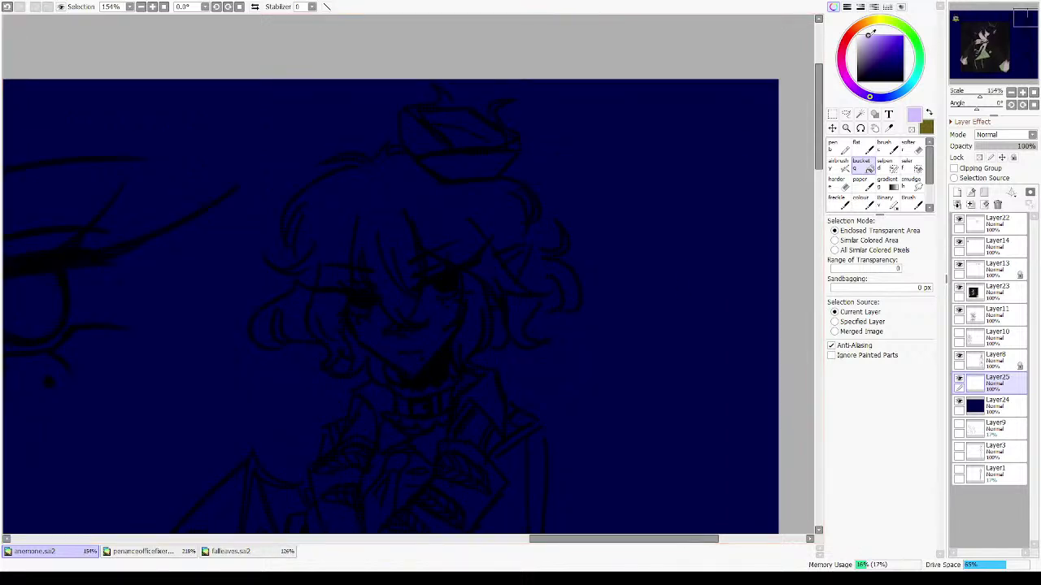
left_click_drag(844, 58, 848, 34)
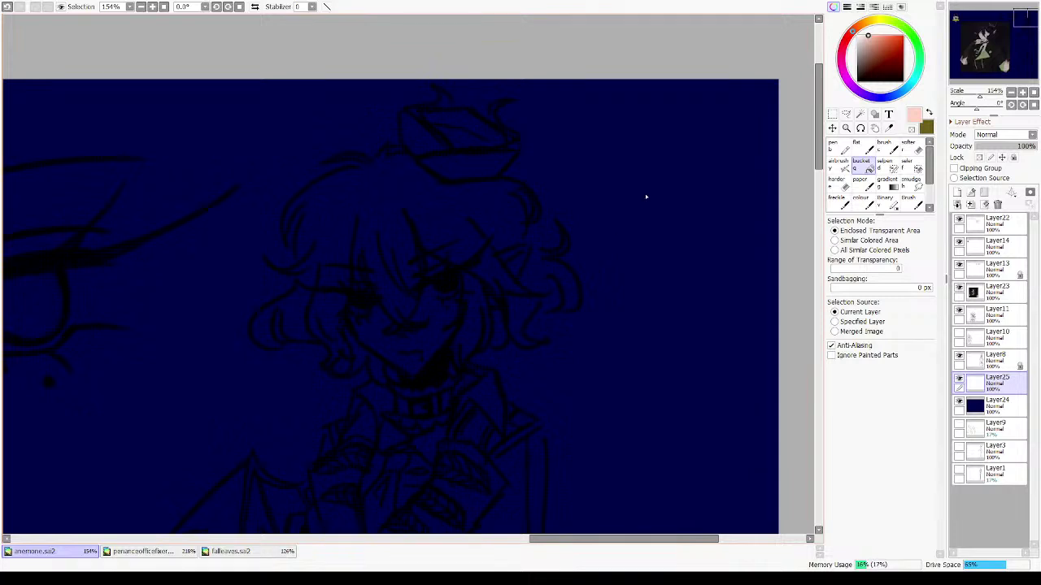
key("c")
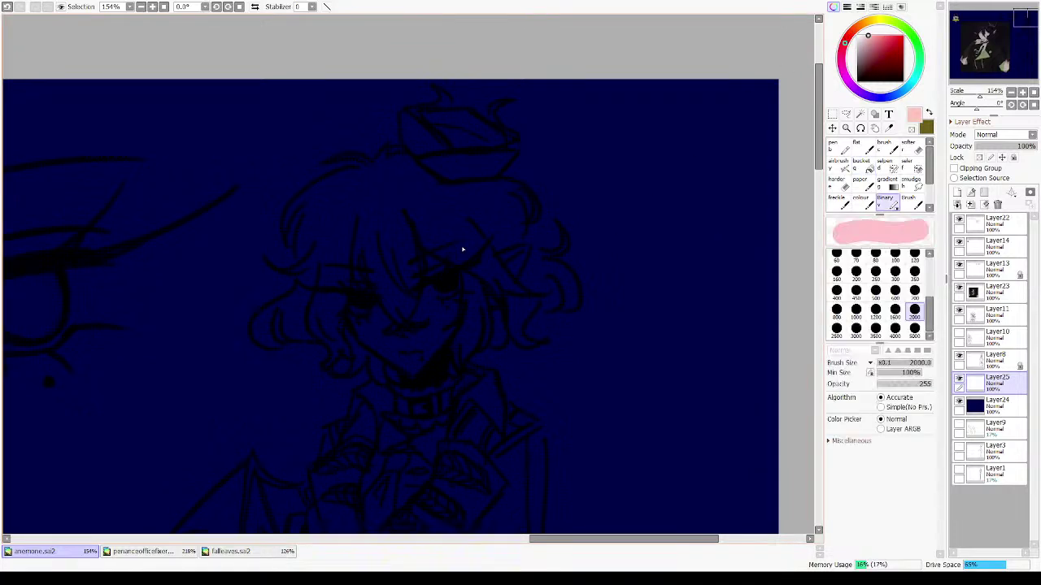
left_click_drag(333, 345, 353, 339)
key("ctrl+z")
mouse_move(355, 302)
left_mouse_down()
mouse_move(359, 327)
mouse_move(349, 315)
mouse_move(358, 329)
mouse_move(394, 356)
mouse_move(359, 322)
mouse_move(354, 307)
mouse_move(391, 340)
mouse_move(355, 251)
mouse_move(384, 349)
mouse_move(415, 346)
mouse_move(418, 322)
mouse_move(432, 317)
mouse_move(428, 346)
mouse_move(425, 242)
left_mouse_up()
mouse_move(408, 328)
left_mouse_down()
mouse_move(439, 320)
mouse_move(423, 318)
mouse_move(415, 364)
mouse_move(379, 349)
mouse_move(417, 368)
mouse_move(409, 375)
mouse_move(405, 353)
mouse_move(437, 343)
mouse_move(446, 325)
mouse_move(418, 351)
mouse_move(466, 280)
mouse_move(431, 288)
mouse_move(424, 276)
mouse_move(445, 257)
mouse_move(438, 242)
mouse_move(418, 255)
mouse_move(478, 286)
mouse_move(525, 256)
mouse_move(499, 294)
mouse_move(535, 230)
mouse_move(553, 236)
mouse_move(498, 244)
mouse_move(543, 234)
mouse_move(500, 317)
left_mouse_up()
key("minus")
left_click_drag(475, 273, 478, 299)
key("h")
key("h")
- Paint pale pink along the outer edge of the lace-covered arm beside the quote, from the sleeve to the fingertips, with a size 14 brush
left_click_drag(431, 387, 492, 52)
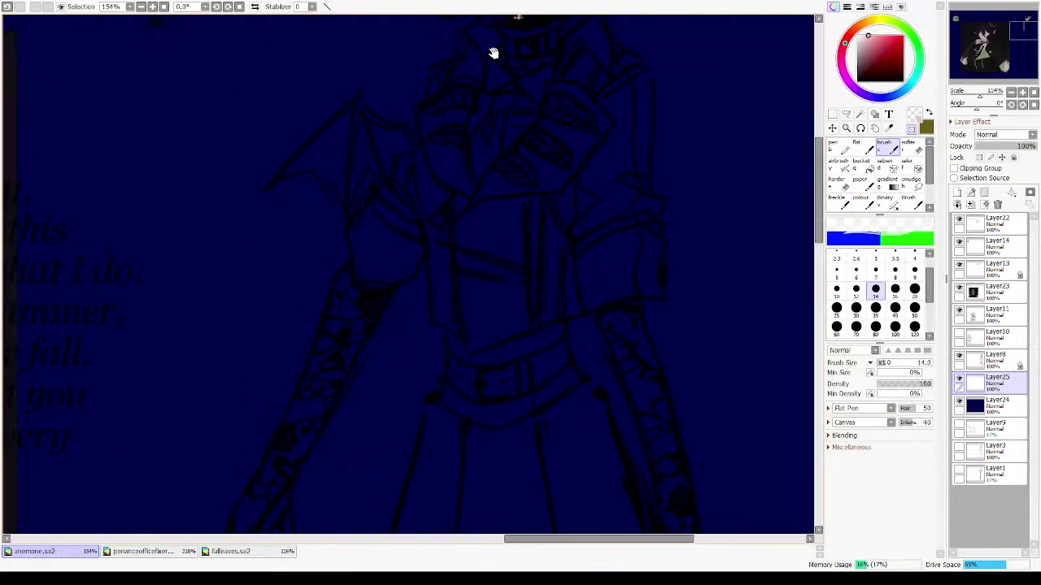
left_click_drag(399, 398, 394, 264)
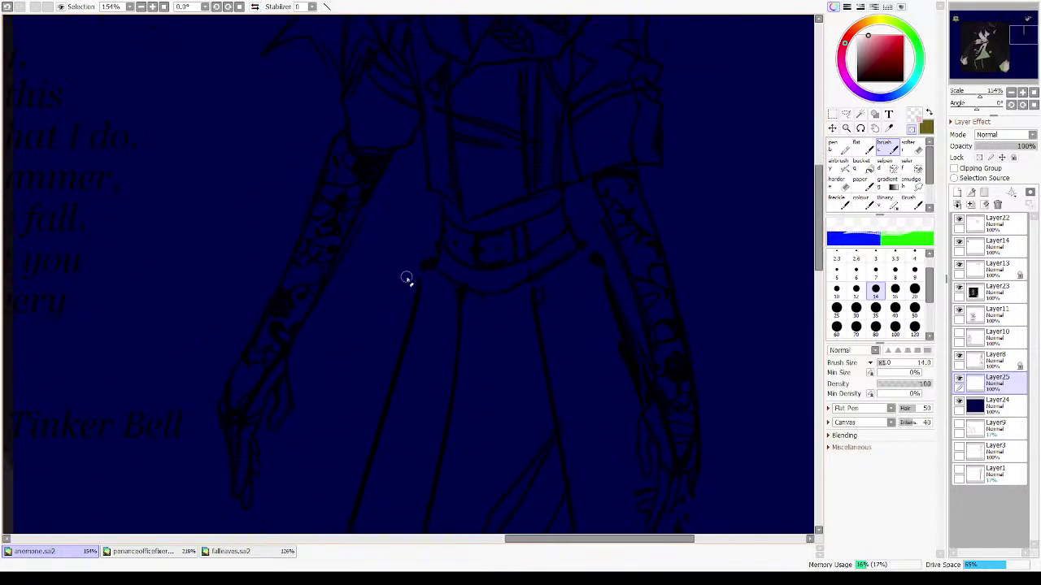
key("minus")
mouse_move(343, 169)
left_mouse_down()
mouse_move(319, 223)
mouse_move(352, 128)
mouse_move(299, 250)
mouse_move(324, 230)
mouse_move(284, 262)
mouse_move(303, 213)
mouse_move(252, 319)
mouse_move(284, 261)
mouse_move(274, 272)
mouse_move(279, 308)
mouse_move(228, 396)
left_mouse_up()
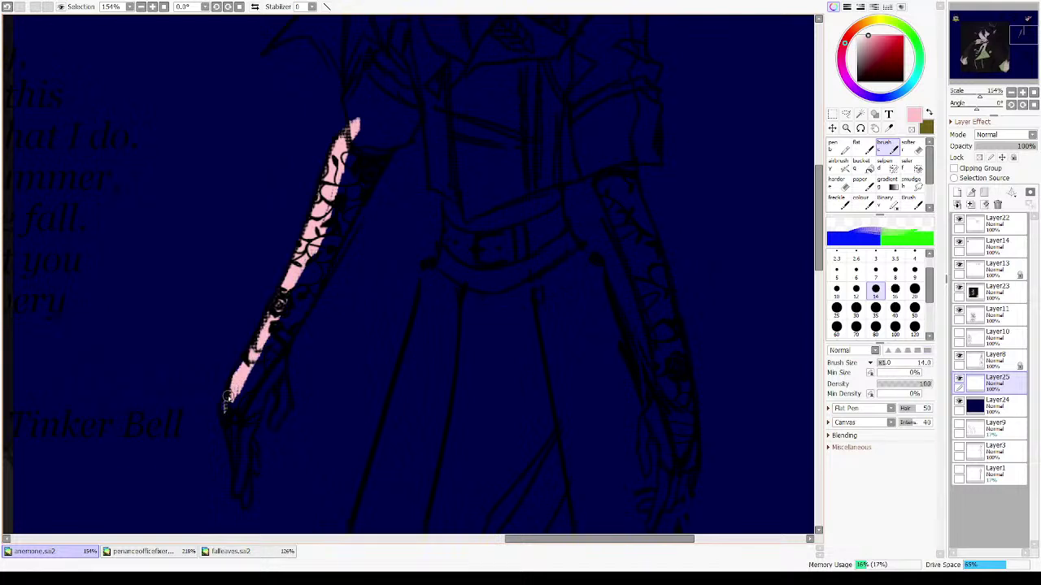
mouse_move(230, 432)
left_mouse_down()
mouse_move(234, 493)
mouse_move(239, 471)
mouse_move(245, 498)
mouse_move(245, 477)
mouse_move(232, 504)
left_mouse_up()
key("e")
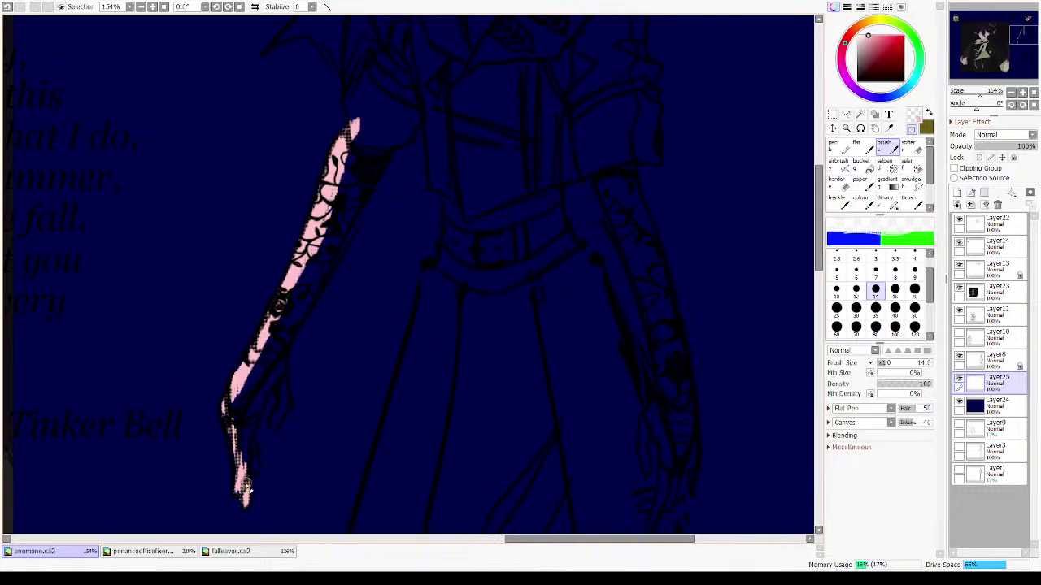
key("e")
key("minus")
key("minus")
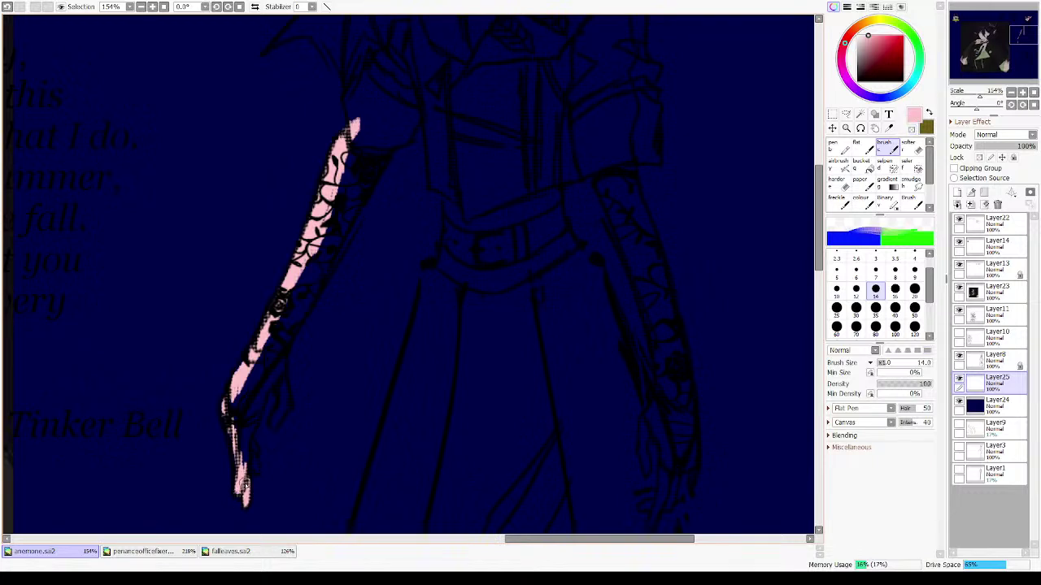
- Fill the same arm's hand and wrist with pale pink and check the shape in mirrored view
mouse_move(241, 452)
left_mouse_down()
mouse_move(261, 368)
mouse_move(237, 429)
mouse_move(268, 350)
mouse_move(275, 361)
mouse_move(234, 413)
left_mouse_up()
left_click_drag(287, 304, 296, 322)
key("h")
key("h")
left_click_drag(421, 189, 420, 212)
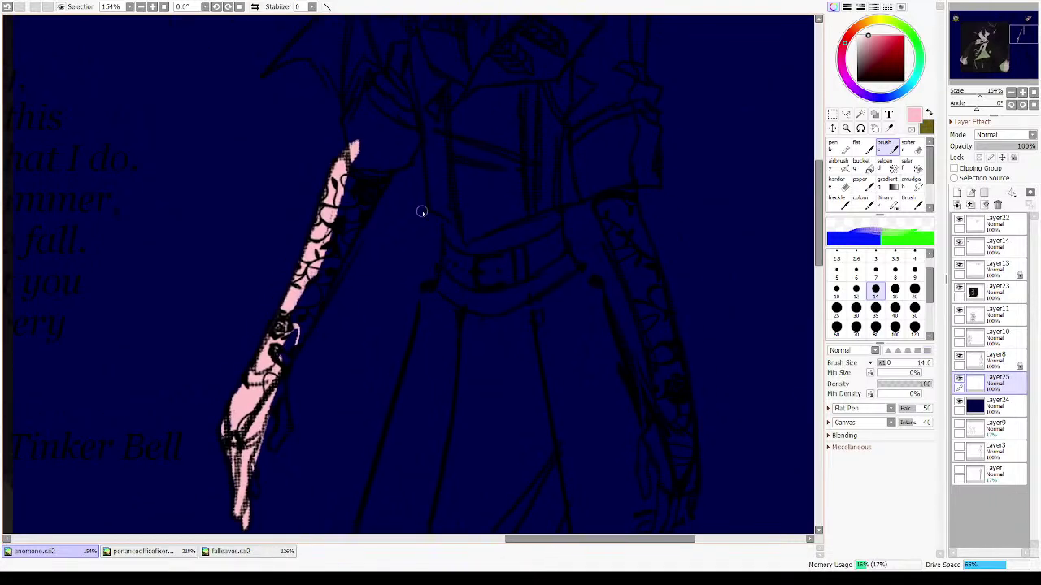
- Fill the rest of the lace-covered forearm and its remaining fingers with pale pink
mouse_move(369, 169)
left_mouse_down()
mouse_move(355, 173)
mouse_move(321, 234)
mouse_move(346, 212)
mouse_move(342, 244)
mouse_move(303, 300)
mouse_move(362, 205)
mouse_move(273, 396)
mouse_move(285, 410)
mouse_move(279, 443)
mouse_move(273, 419)
mouse_move(248, 475)
left_mouse_up()
key("minus")
key("minus")
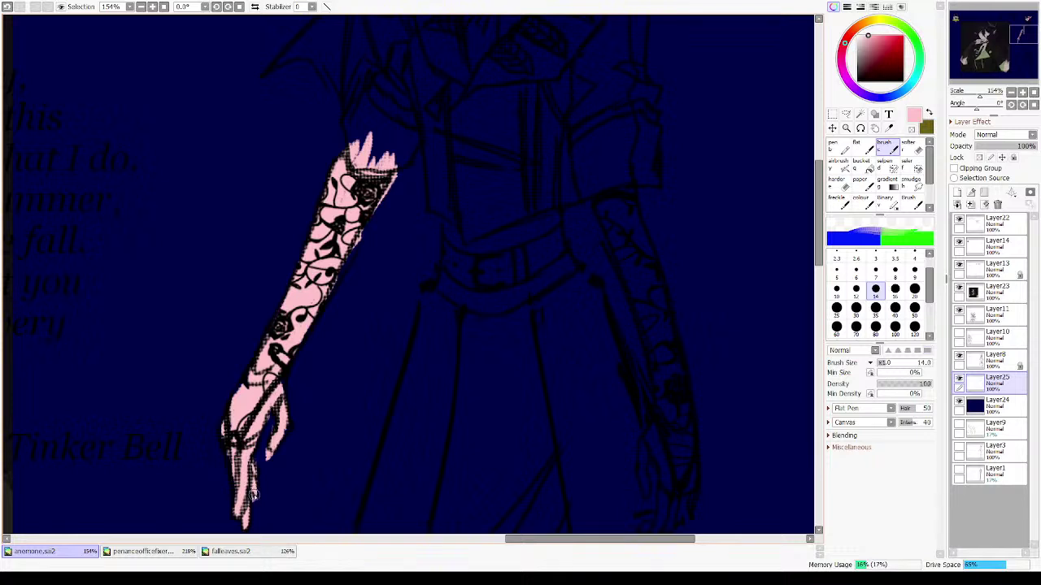
key("minus")
key("minus")
key("minus")
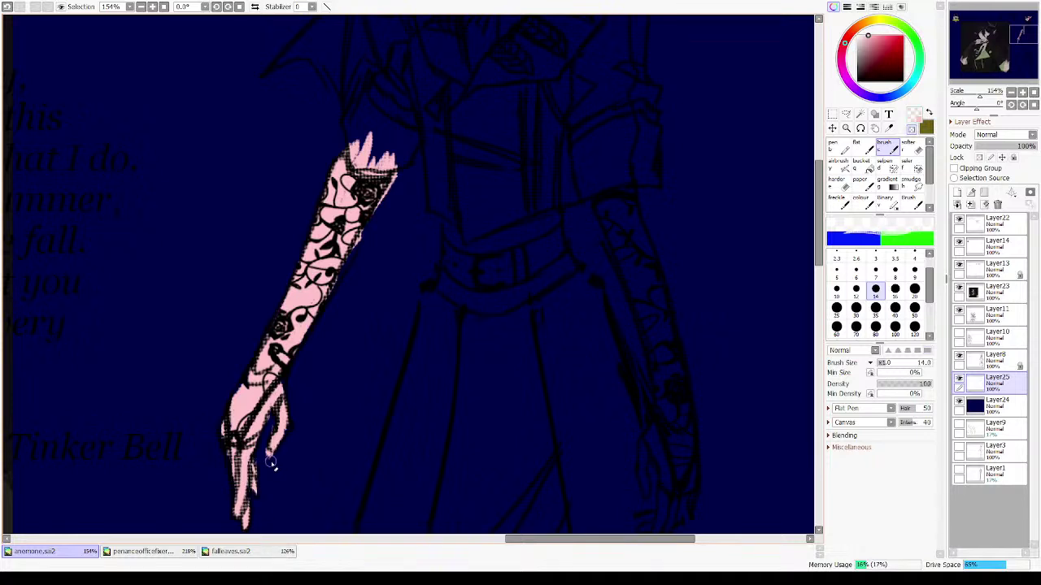
- Check the figure mirrored and refine the inner edge of the pink forearm beside the quote, alternating pale pink and transparent colour
key("h")
key("h")
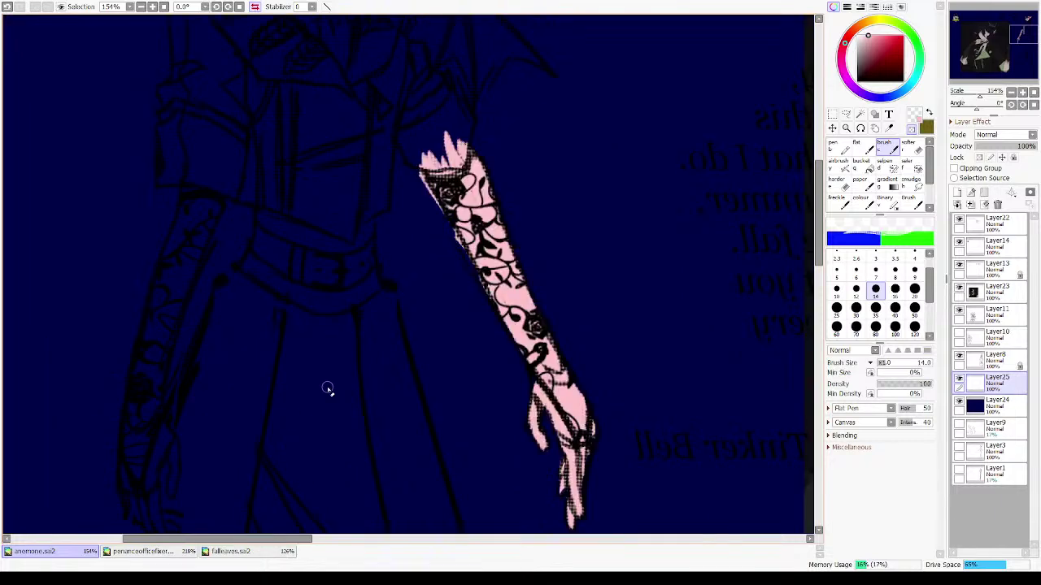
left_click_drag(495, 317, 432, 299)
key("minus")
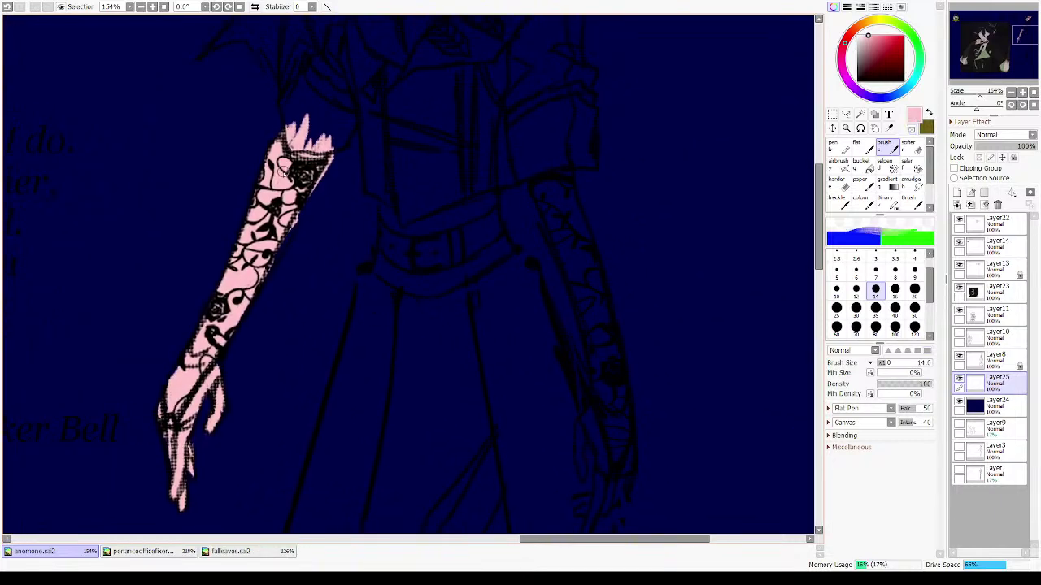
key("minus")
left_click_drag(338, 144, 293, 227)
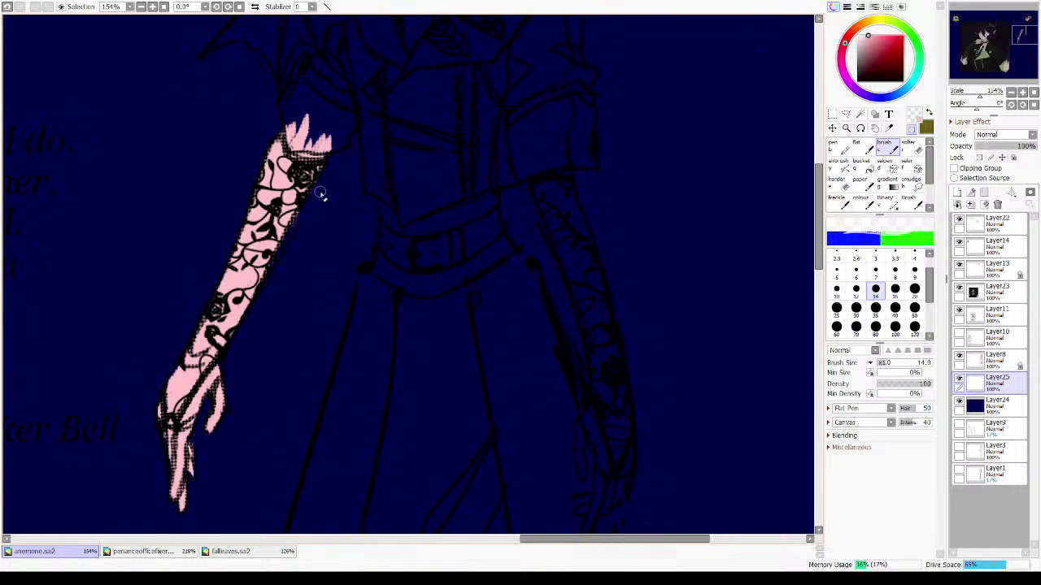
key("minus")
mouse_move(315, 147)
left_mouse_down()
mouse_move(286, 249)
mouse_move(252, 256)
left_mouse_up()
left_click_drag(188, 416, 268, 254)
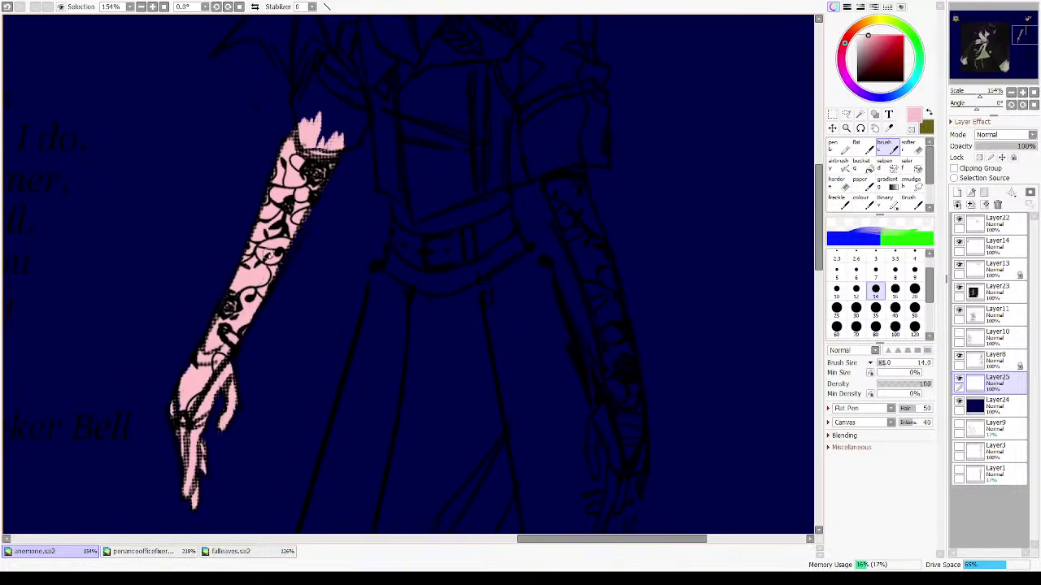
- Block in the opposite lace-covered forearm with pale pink from the sleeve towards the wrist, using a size 20 brush
left_click_drag(607, 292, 557, 255)
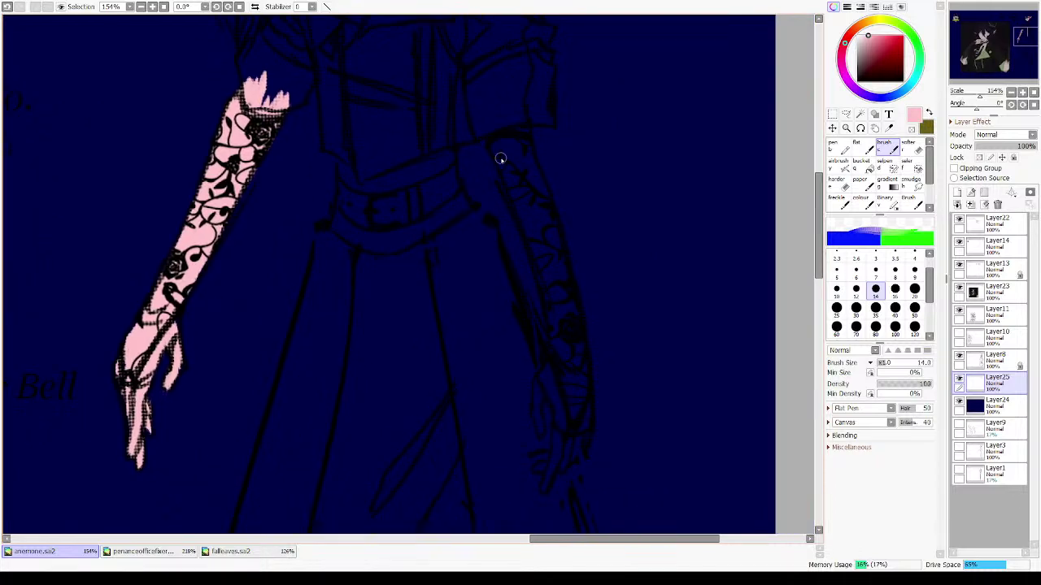
mouse_move(500, 159)
left_mouse_down()
mouse_move(504, 187)
mouse_move(508, 138)
mouse_move(520, 203)
mouse_move(530, 173)
mouse_move(513, 141)
mouse_move(553, 259)
mouse_move(544, 209)
mouse_move(505, 167)
mouse_move(543, 269)
mouse_move(515, 144)
mouse_move(561, 273)
mouse_move(525, 140)
mouse_move(555, 228)
mouse_move(539, 207)
left_mouse_up()
left_click(915, 290)
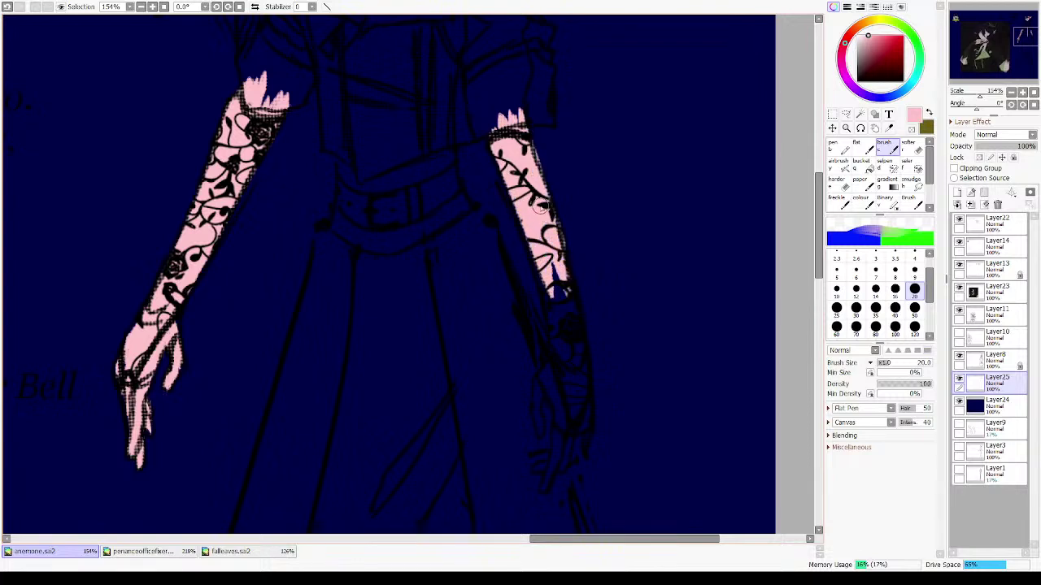
key("e")
mouse_move(536, 147)
left_mouse_down()
mouse_move(560, 203)
mouse_move(564, 257)
mouse_move(542, 199)
mouse_move(562, 366)
mouse_move(557, 237)
mouse_move(568, 329)
mouse_move(569, 239)
mouse_move(556, 209)
mouse_move(573, 298)
mouse_move(565, 214)
mouse_move(571, 266)
mouse_move(566, 233)
mouse_move(566, 337)
mouse_move(541, 240)
left_mouse_up()
key("e")
key("e")
key("c")
- Fill the same arm's wrist, thumb, hand and fingers with pale pink, cleaning the edges with transparent colour
mouse_move(530, 200)
left_mouse_down()
mouse_move(540, 279)
mouse_move(530, 270)
mouse_move(525, 285)
mouse_move(508, 285)
mouse_move(512, 340)
mouse_move(506, 309)
left_mouse_up()
key("e")
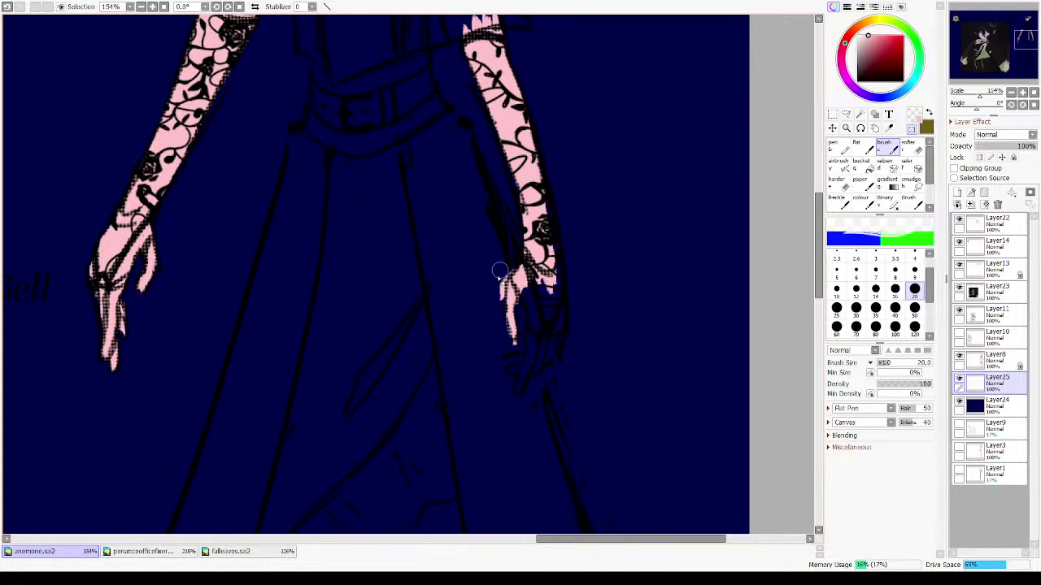
mouse_move(499, 273)
left_mouse_down()
mouse_move(499, 313)
mouse_move(502, 274)
mouse_move(515, 270)
mouse_move(527, 296)
mouse_move(518, 323)
left_mouse_up()
key("e")
mouse_move(514, 370)
left_mouse_down()
mouse_move(534, 363)
mouse_move(522, 351)
mouse_move(527, 281)
mouse_move(545, 345)
mouse_move(539, 361)
mouse_move(556, 321)
mouse_move(545, 288)
mouse_move(540, 297)
mouse_move(549, 319)
mouse_move(561, 272)
mouse_move(562, 317)
mouse_move(556, 346)
mouse_move(541, 167)
mouse_move(540, 194)
left_mouse_up()
key("c")
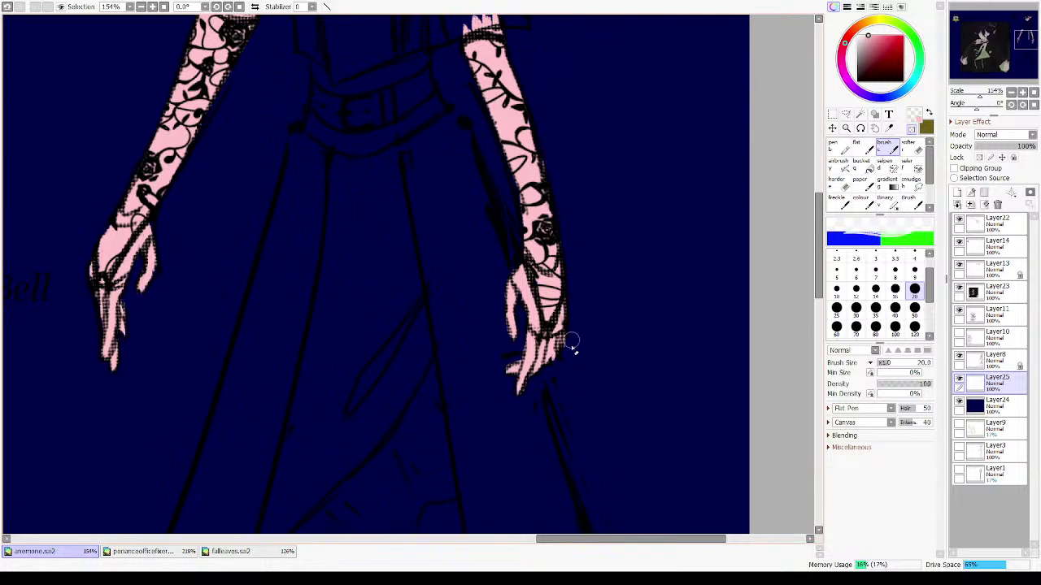
- Hide the dark backdrop Layer24 to check the skin fill on the arms and face against the sketch, and show it again
left_click(988, 404)
left_click(959, 404)
left_click(987, 380)
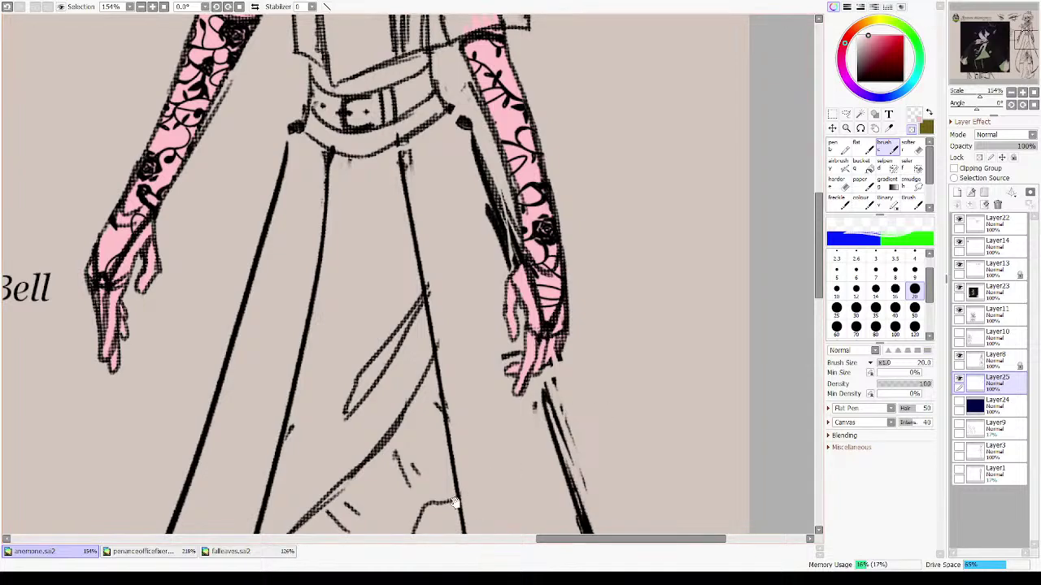
left_click_drag(529, 382, 546, 527)
left_click_drag(479, 227, 522, 417)
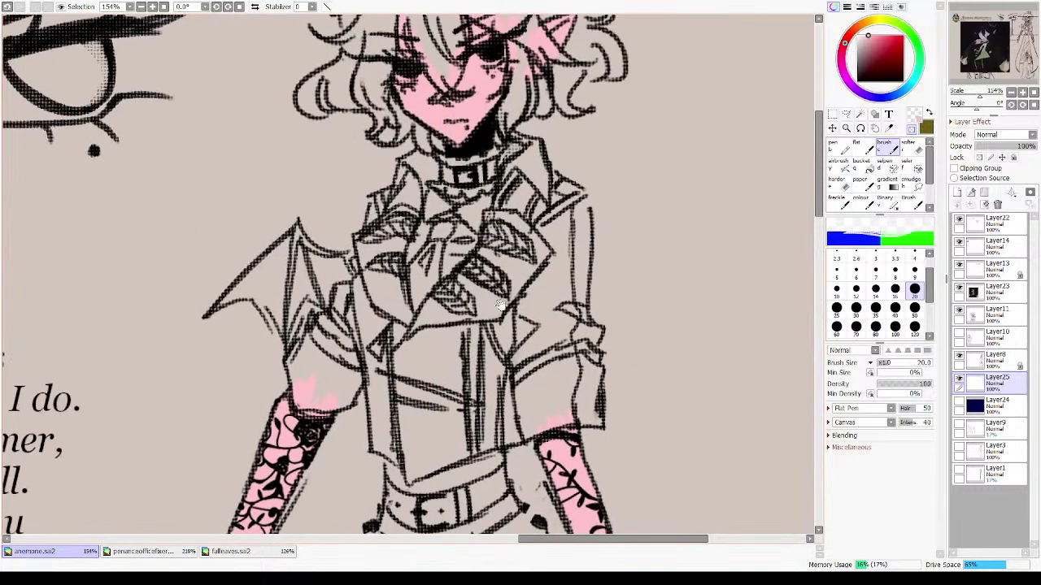
left_click_drag(467, 184, 445, 381)
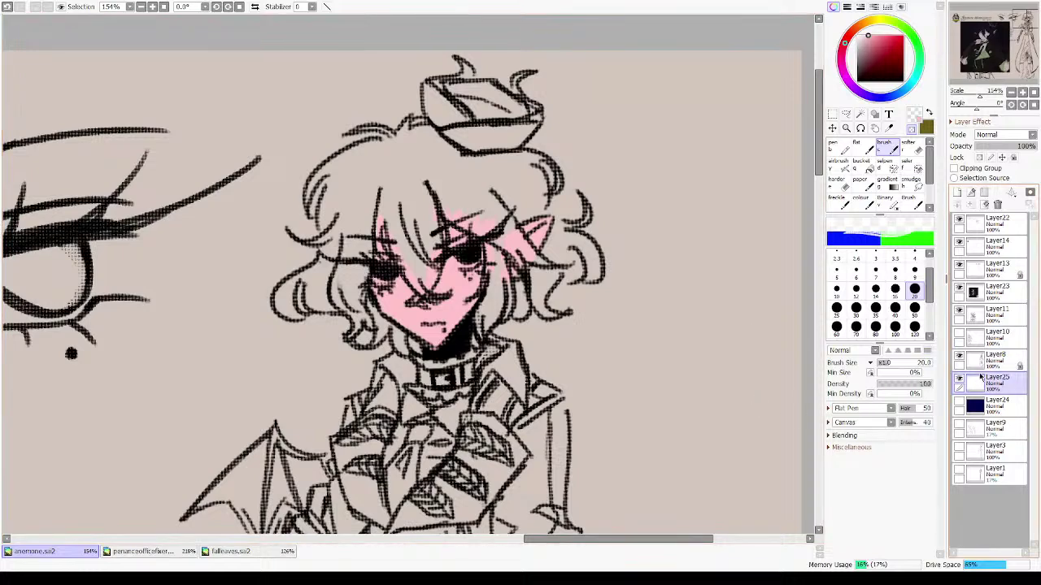
left_click(959, 402)
- Block in the upper part of the front lace-covered leg under the skirt slit with pale pink
left_click_drag(472, 395, 652, 214)
left_click_drag(504, 231, 553, 67)
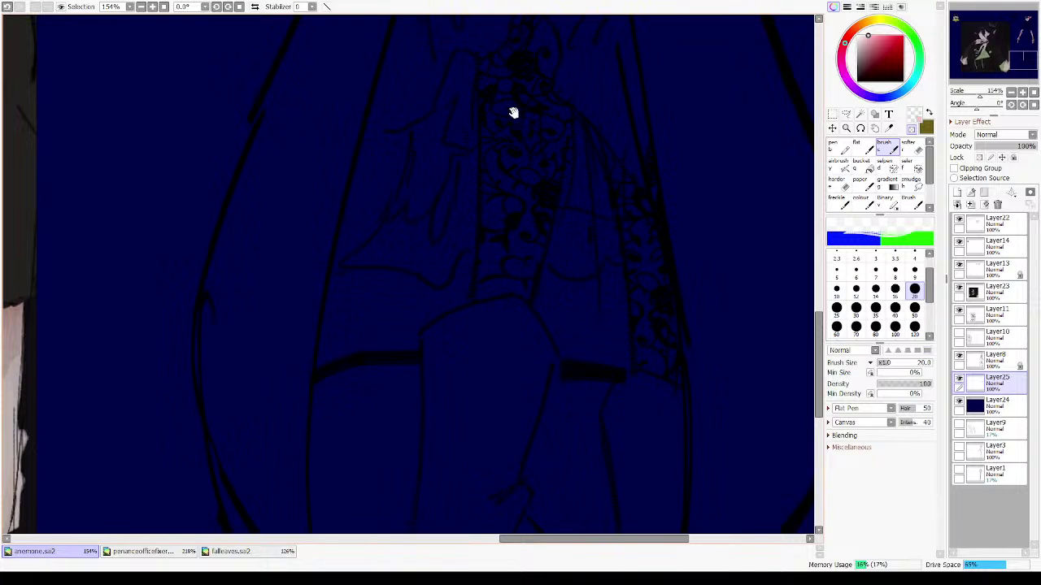
mouse_move(513, 113)
left_mouse_down()
mouse_move(490, 134)
mouse_move(490, 115)
mouse_move(493, 106)
mouse_move(504, 115)
mouse_move(494, 149)
mouse_move(522, 154)
mouse_move(505, 126)
mouse_move(503, 142)
mouse_move(514, 140)
mouse_move(512, 168)
mouse_move(499, 135)
mouse_move(501, 218)
mouse_move(511, 133)
mouse_move(494, 163)
mouse_move(486, 149)
mouse_move(463, 167)
mouse_move(451, 154)
mouse_move(465, 138)
mouse_move(447, 250)
mouse_move(447, 180)
mouse_move(460, 227)
mouse_move(472, 186)
mouse_move(489, 180)
mouse_move(522, 119)
mouse_move(504, 95)
mouse_move(528, 127)
mouse_move(495, 89)
mouse_move(537, 147)
mouse_move(495, 213)
mouse_move(511, 248)
mouse_move(533, 212)
mouse_move(528, 187)
left_mouse_up()
key("minus")
key("e")
key("e")
key("e")
key("e")
mouse_move(529, 224)
left_mouse_down()
mouse_move(524, 272)
mouse_move(534, 235)
left_mouse_up()
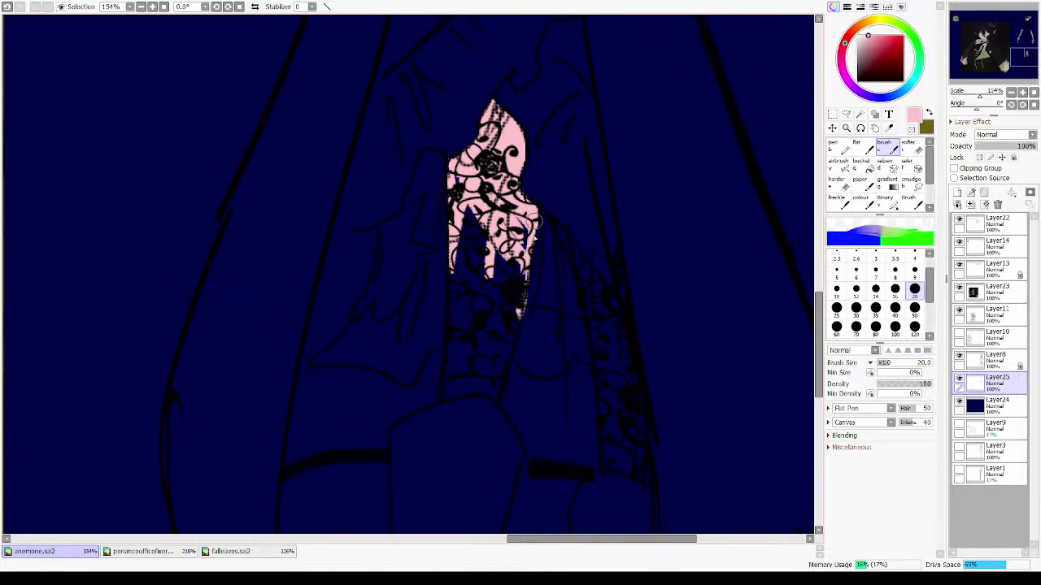
- Paint pale pink down the front leg's inner edge to the top of the boot and widen the fill inwards
left_click_drag(523, 305, 498, 374)
mouse_move(532, 244)
left_mouse_down()
mouse_move(496, 380)
mouse_move(550, 218)
mouse_move(498, 404)
left_mouse_up()
key("minus")
key("minus")
left_click_drag(521, 342, 490, 410)
left_click_drag(506, 323, 494, 382)
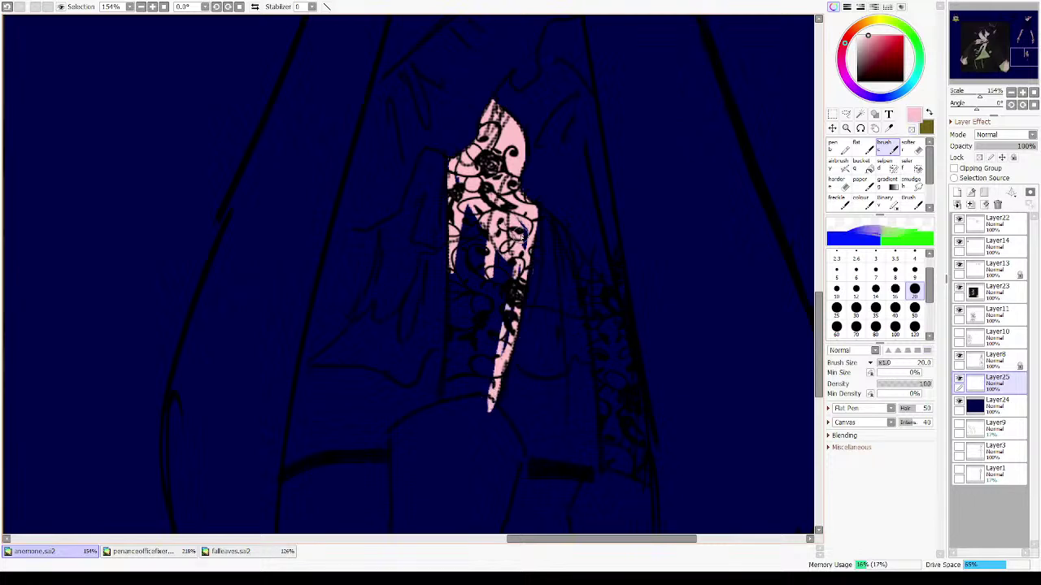
mouse_move(520, 236)
left_mouse_down()
mouse_move(488, 390)
mouse_move(524, 241)
mouse_move(504, 289)
left_mouse_up()
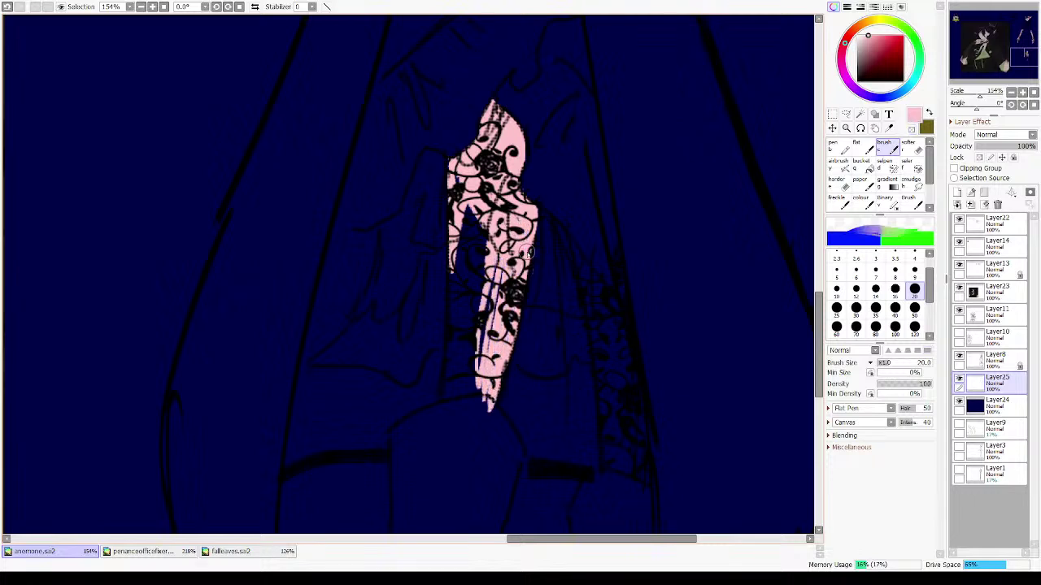
- Fill the outer side and remaining gaps of the front lace-covered leg with pale pink
mouse_move(487, 165)
left_mouse_down()
mouse_move(460, 342)
mouse_move(448, 340)
mouse_move(457, 235)
mouse_move(444, 389)
mouse_move(454, 349)
mouse_move(441, 387)
left_mouse_up()
key("minus")
mouse_move(442, 324)
left_mouse_down()
mouse_move(430, 416)
mouse_move(451, 421)
mouse_move(495, 394)
mouse_move(447, 412)
mouse_move(492, 408)
mouse_move(444, 397)
mouse_move(481, 390)
mouse_move(454, 390)
mouse_move(490, 406)
mouse_move(497, 372)
mouse_move(486, 319)
mouse_move(470, 368)
mouse_move(511, 261)
mouse_move(488, 291)
mouse_move(484, 238)
left_mouse_up()
key("minus")
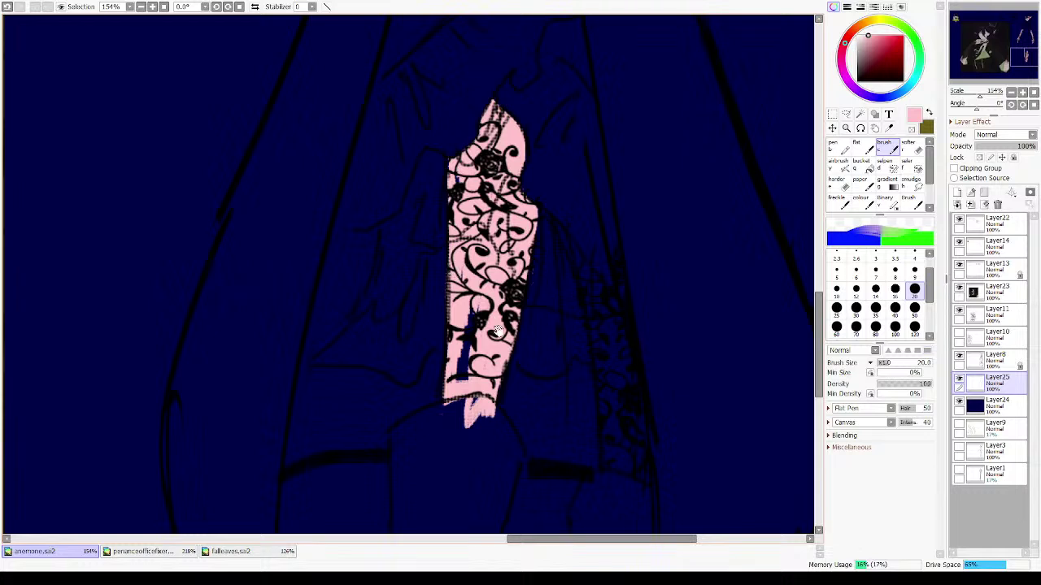
scroll(497, 331, "down", 1)
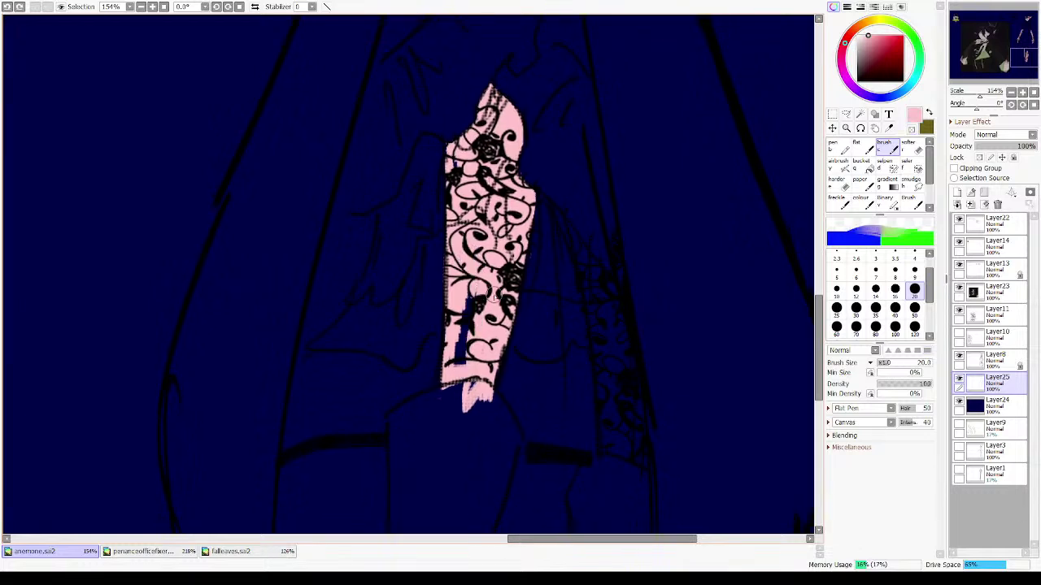
mouse_move(493, 295)
left_mouse_down()
mouse_move(478, 347)
mouse_move(473, 290)
mouse_move(452, 375)
mouse_move(450, 356)
mouse_move(492, 341)
mouse_move(474, 381)
left_mouse_up()
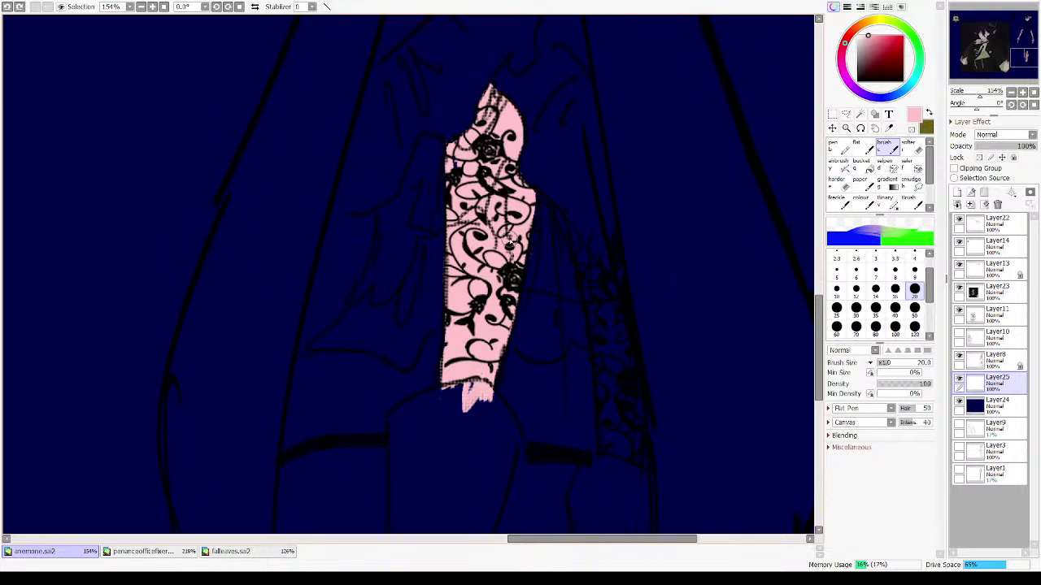
- Block in the second lace-covered leg behind the skirt fabric with pale pink, undoing and redoing the first edge stroke
key("e")
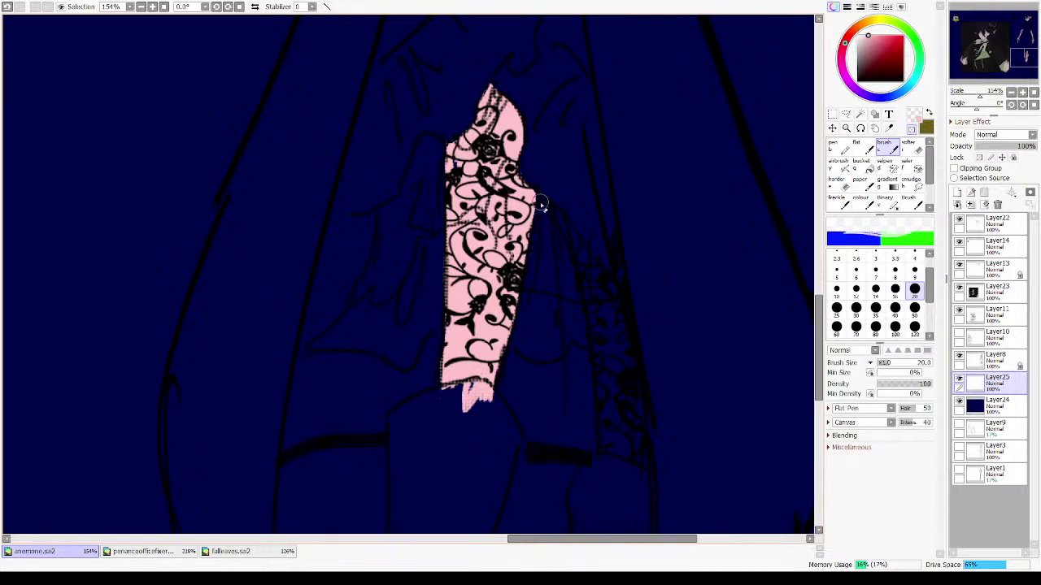
key("c")
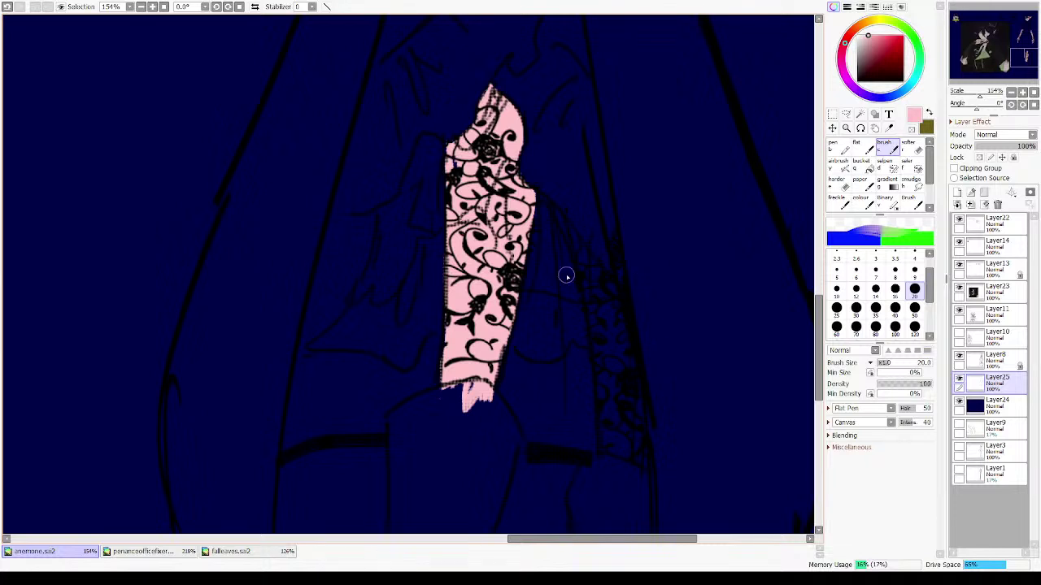
mouse_move(568, 228)
left_mouse_down()
mouse_move(618, 349)
mouse_move(574, 239)
mouse_move(596, 342)
mouse_move(573, 232)
mouse_move(602, 342)
left_mouse_up()
key("ctrl+z")
key("ctrl+z")
left_click_drag(573, 234, 613, 366)
left_click_drag(580, 272, 594, 326)
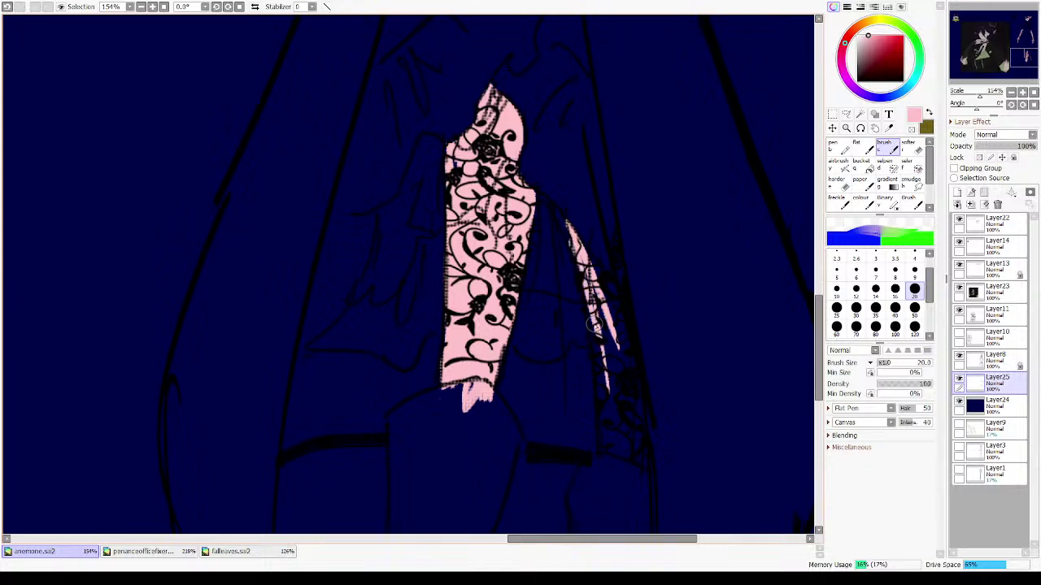
mouse_move(596, 288)
left_mouse_down()
mouse_move(582, 255)
mouse_move(618, 398)
mouse_move(618, 343)
mouse_move(570, 241)
mouse_move(618, 300)
left_mouse_up()
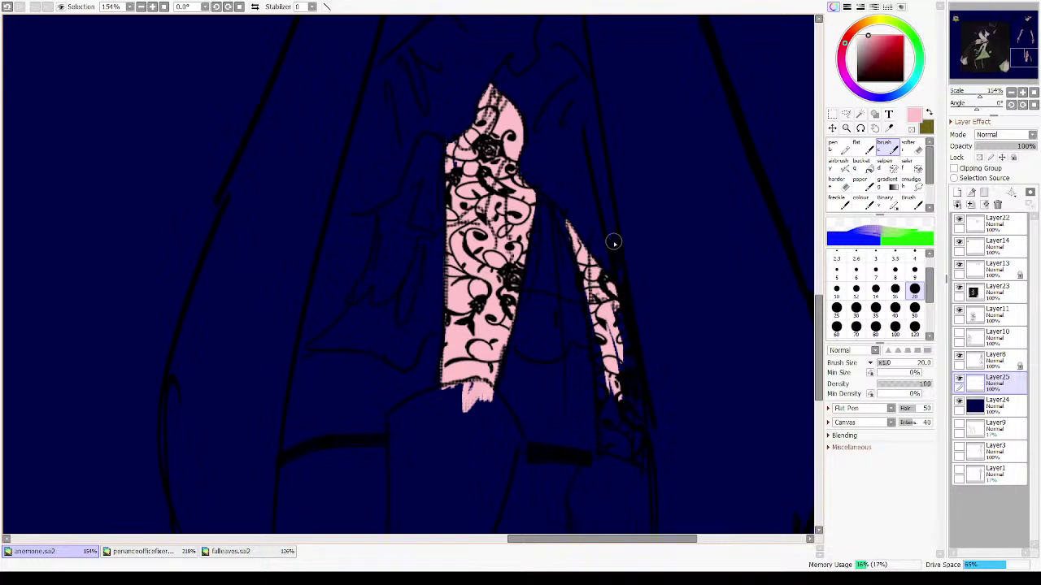
- Touch up the second leg's outer edge along the skirt line and check both legs in mirrored view
mouse_move(613, 241)
left_mouse_down()
mouse_move(622, 324)
mouse_move(573, 393)
left_mouse_up()
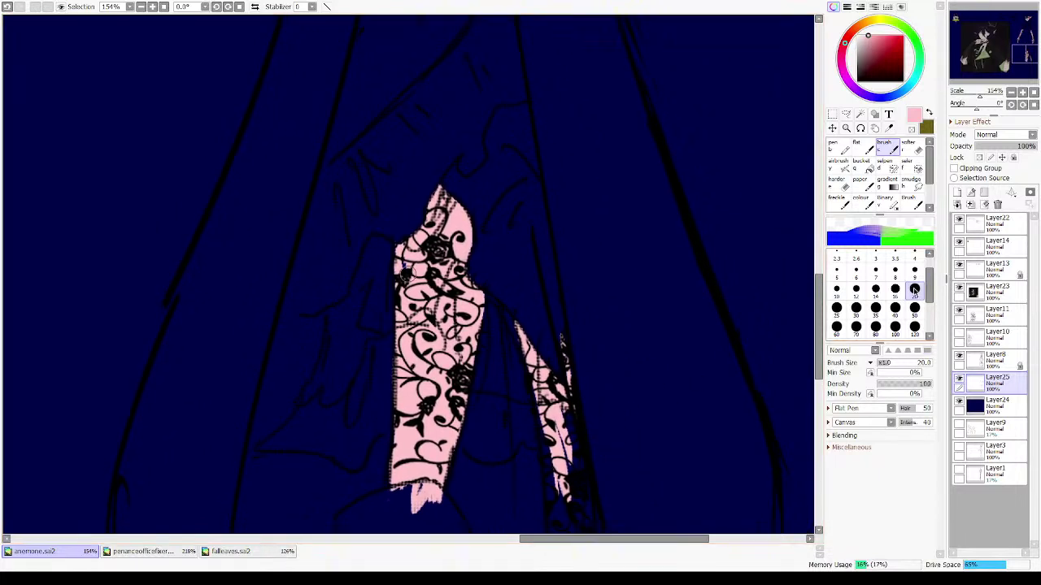
left_click_drag(623, 332, 608, 299)
key("h")
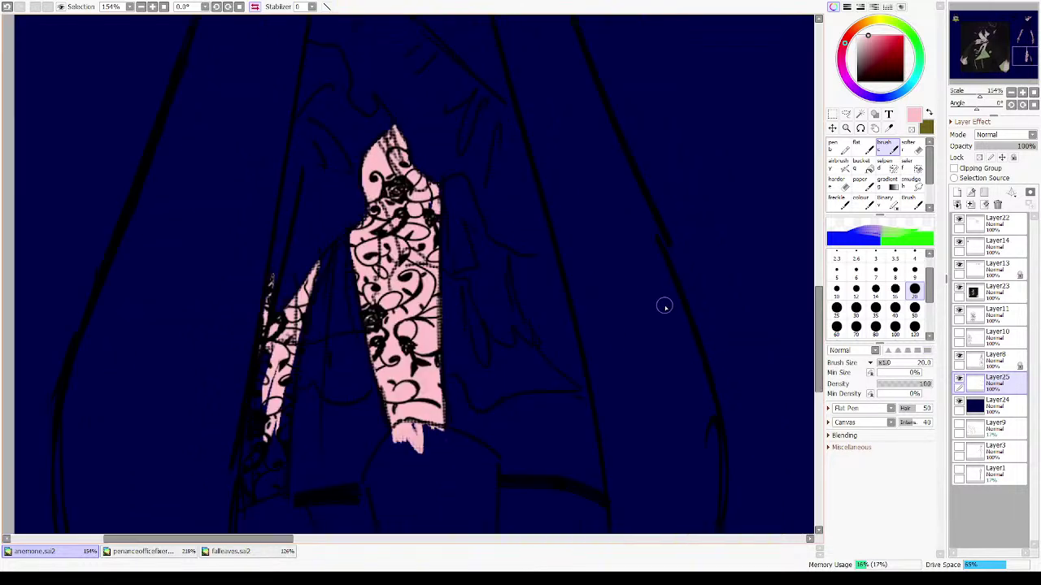
key("h")
scroll(646, 290, "down", 2)
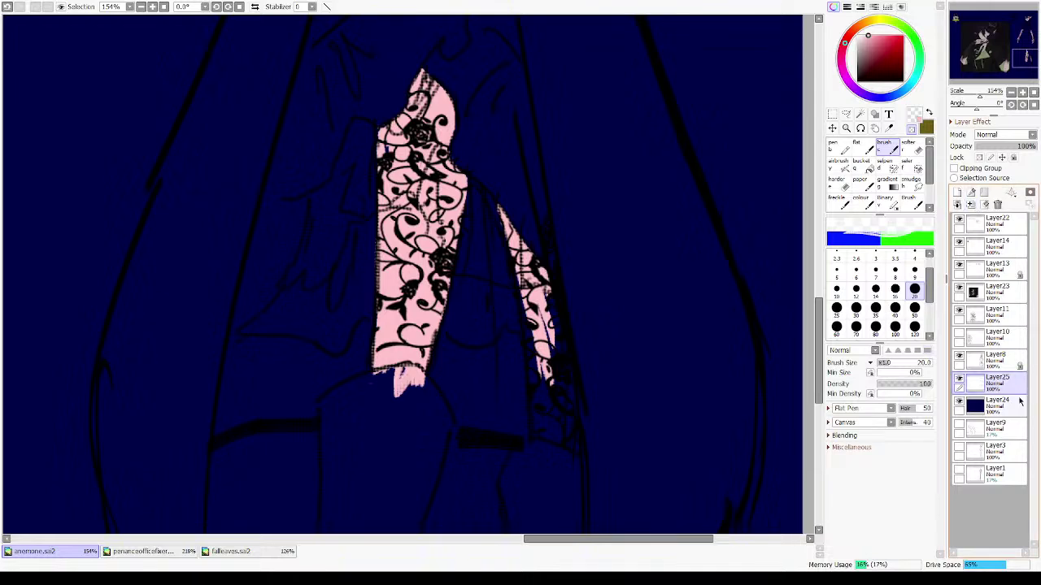
- Fill the rest of the second leg down to the boot with pale pink while backdrop Layer24 is hidden, and show the layer again
left_click(959, 404)
left_click_drag(545, 301, 561, 322)
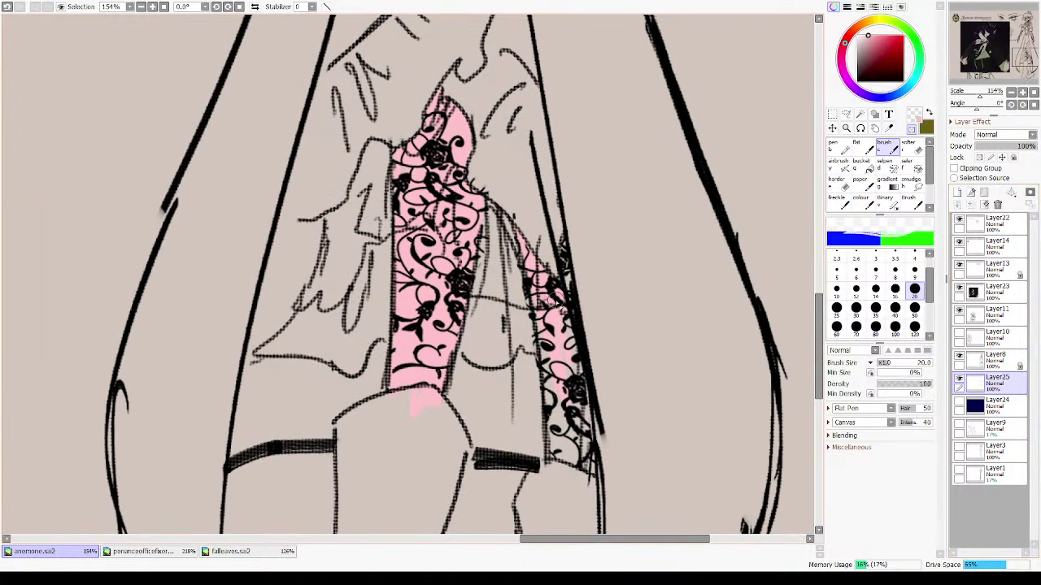
left_click(558, 302, "alt")
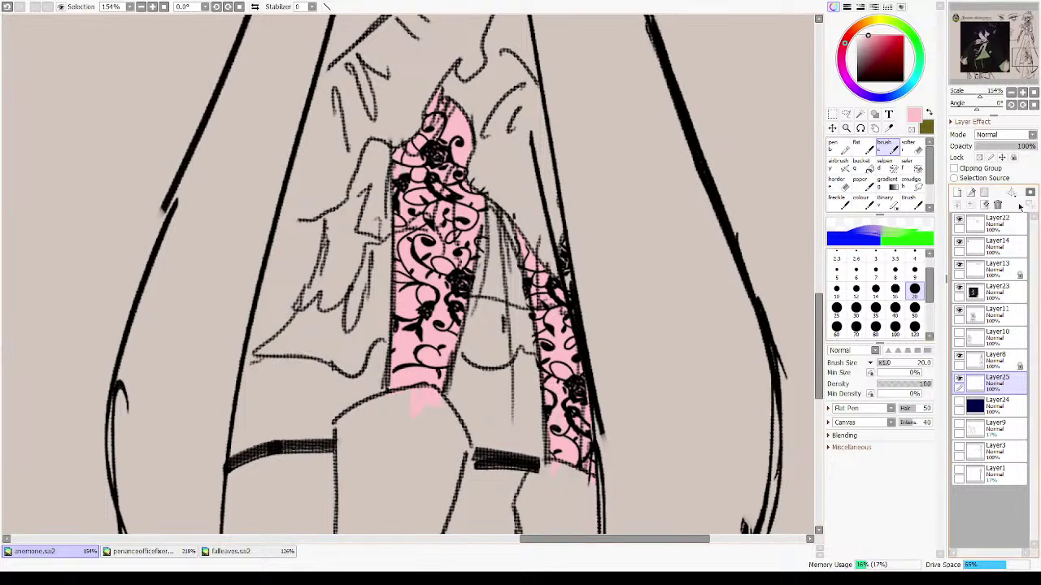
left_click(960, 404)
- Look over the figure from the boots up through the gown for skin areas still left unfilled
scroll(528, 301, "down", 5)
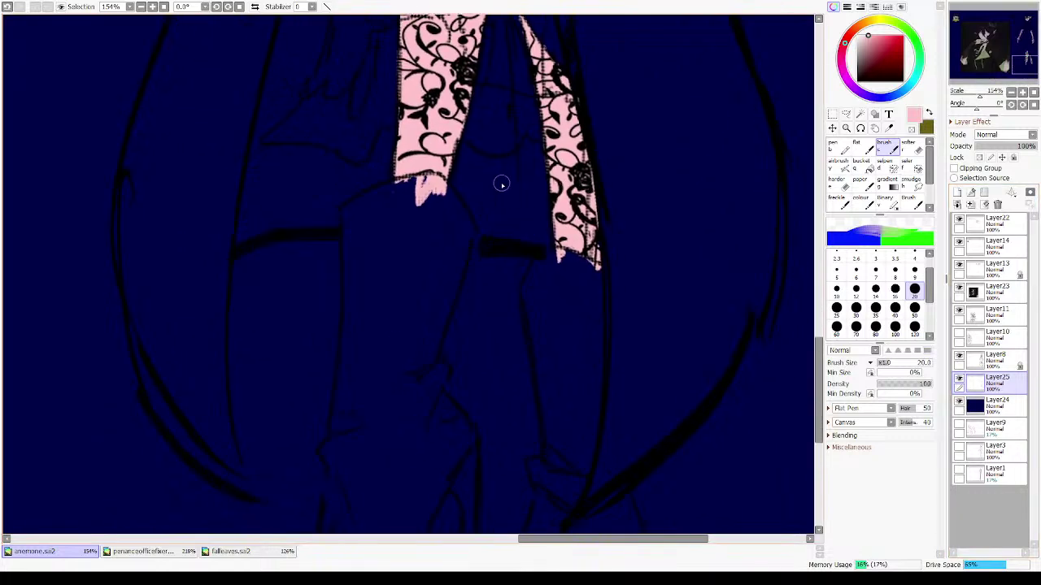
left_click_drag(501, 185, 502, 265)
left_click_drag(424, 241, 410, 286)
mouse_move(560, 446)
left_mouse_down()
mouse_move(544, 91)
mouse_move(507, 127)
mouse_move(526, 166)
left_mouse_up()
left_click_drag(564, 340, 562, 252)
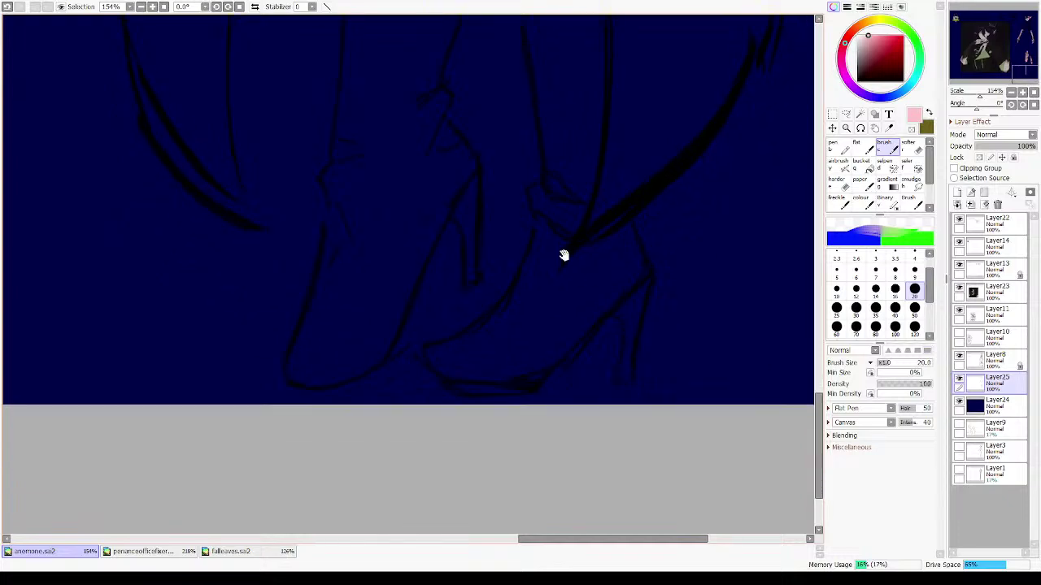
left_click_drag(520, 198, 594, 497)
left_click_drag(626, 37, 514, 480)
left_click_drag(529, 34, 550, 476)
key("minus")
mouse_move(353, 297)
left_mouse_down()
mouse_move(669, 113)
mouse_move(411, 325)
mouse_move(636, 271)
mouse_move(664, 274)
left_mouse_up()
left_click_drag(787, 156, 122, 390)
left_click_drag(763, 86, 379, 404)
- Fill the sleeve-end notch of the arm beside the quote, hide line art Layer8, and close the gaps in that hand
left_click_drag(593, 200, 650, 25)
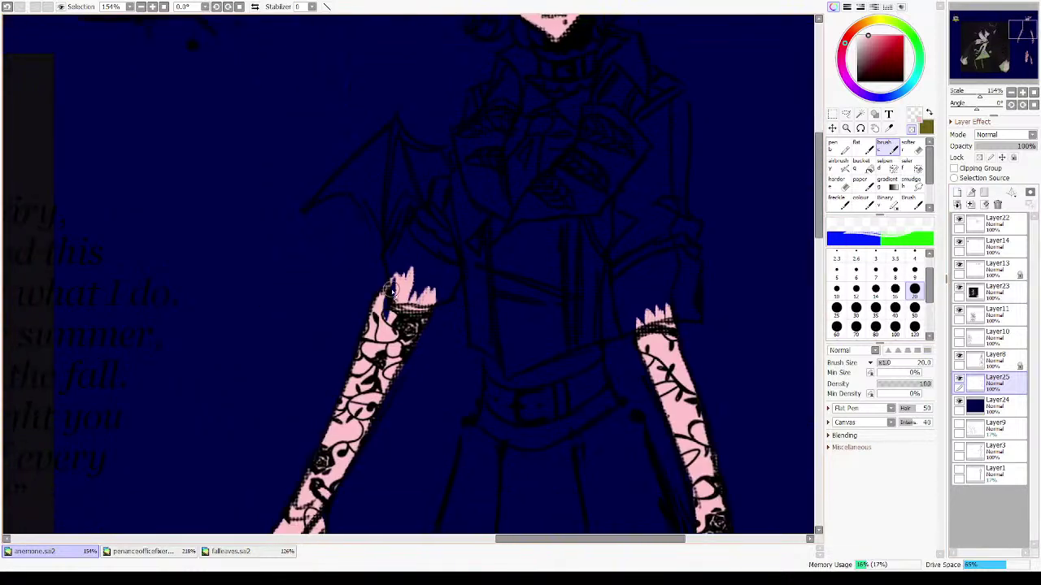
left_click(394, 287, "alt")
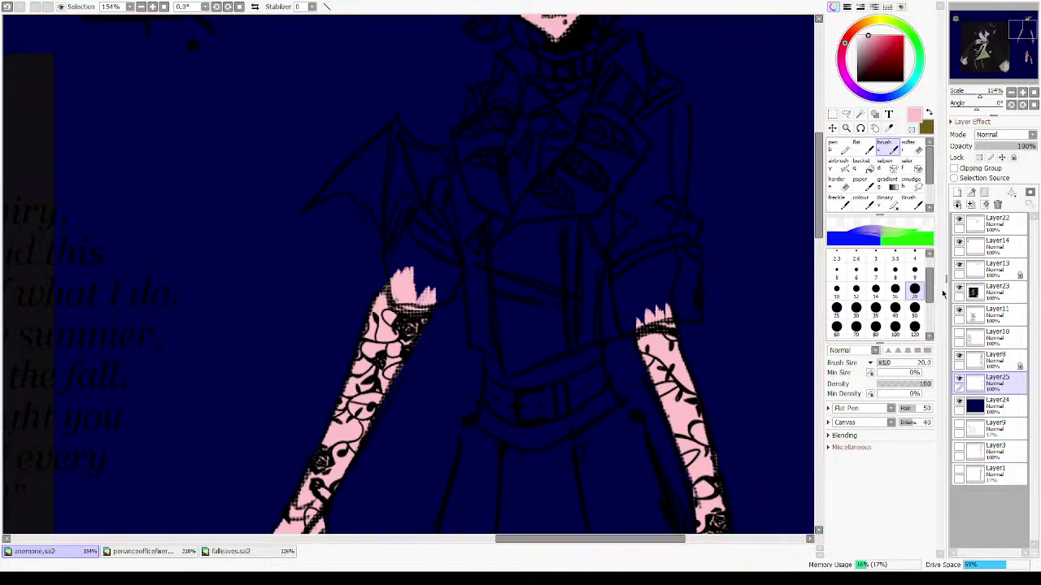
left_click(959, 360)
left_click_drag(610, 384, 604, 165)
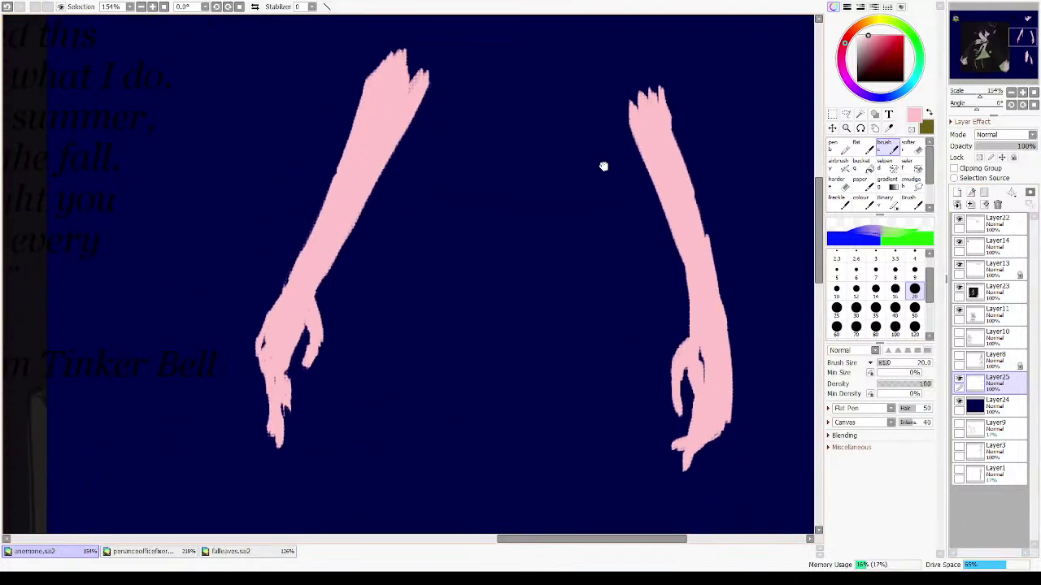
left_click_drag(466, 233, 557, 168)
key("minus")
mouse_move(367, 268)
left_mouse_down()
mouse_move(355, 275)
mouse_move(371, 317)
left_mouse_up()
key("ctrl+z")
key("minus")
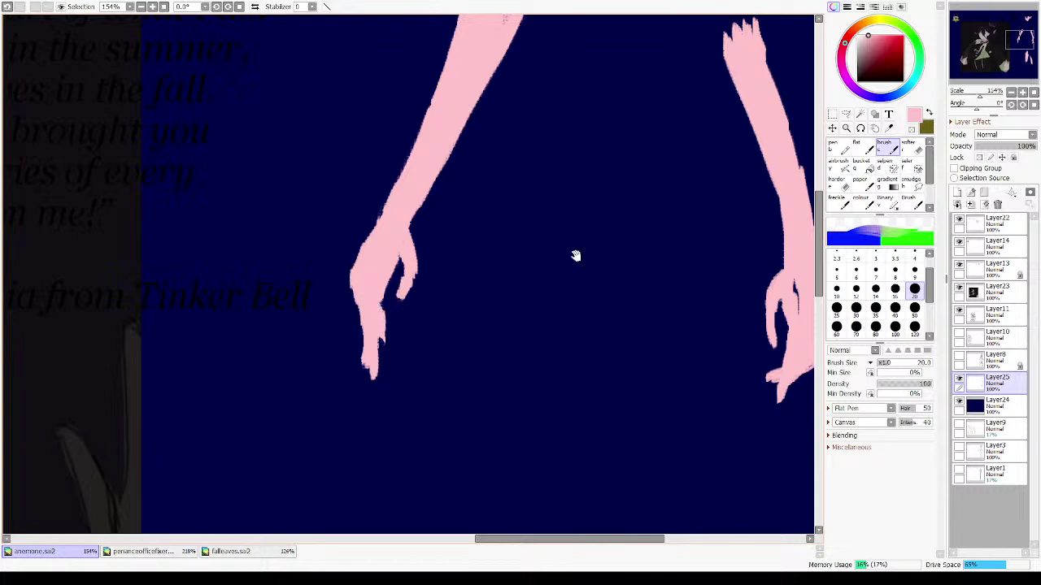
- Fill the gaps around the thumb base and palm of the opposite hand with pale pink
left_click_drag(543, 266, 450, 315)
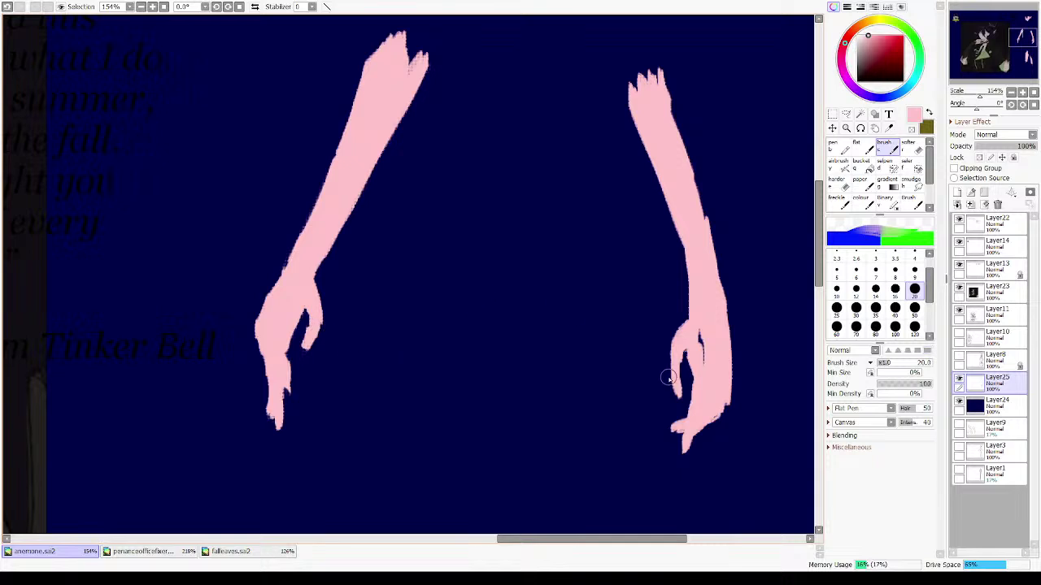
left_click_drag(708, 339, 681, 331)
left_click_drag(673, 323, 674, 344)
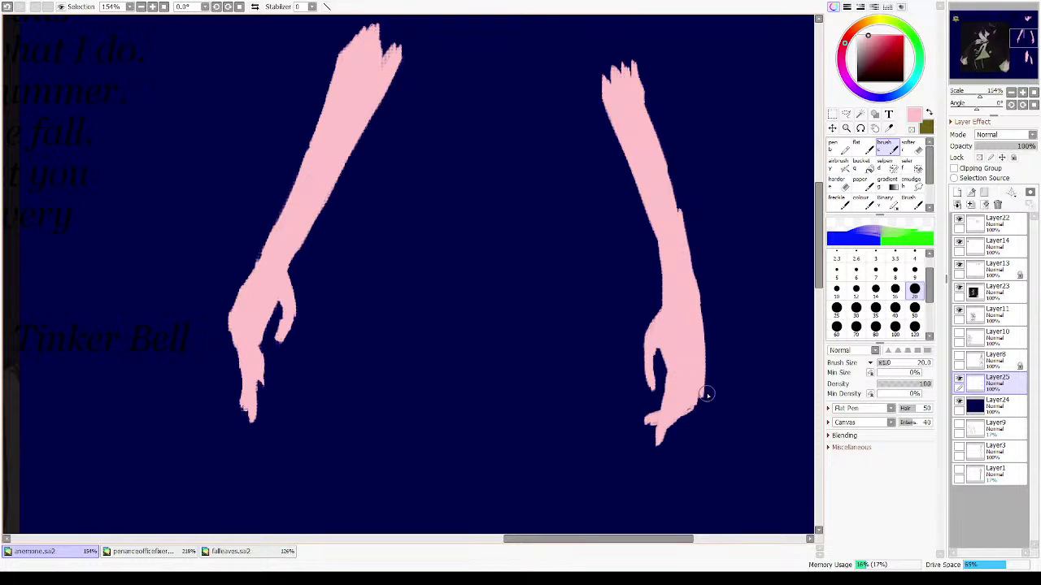
- Smooth the palm edge and outer forearm contour of the arm farther from the quote with pale pink
key("e")
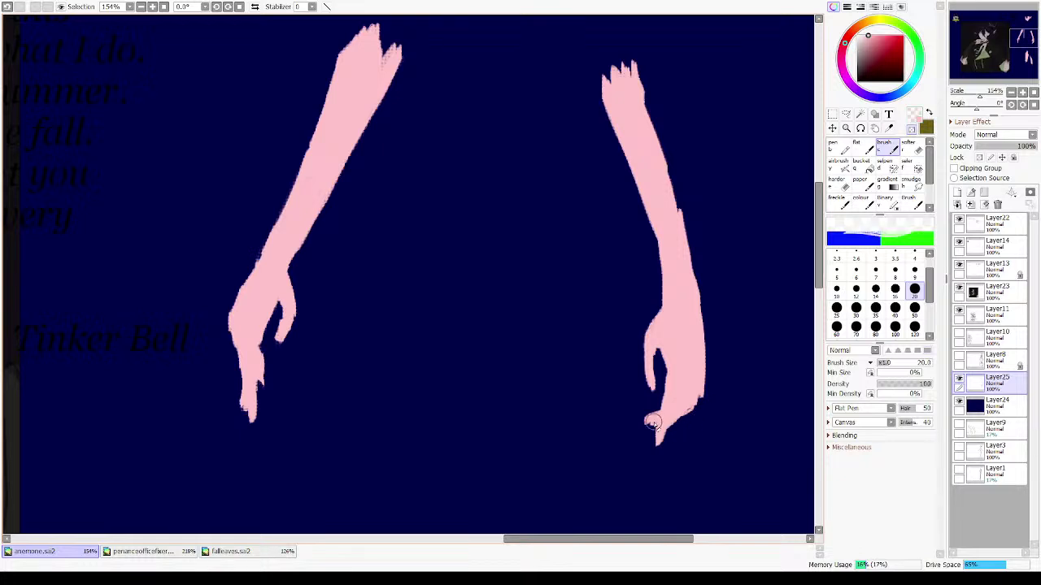
key("e")
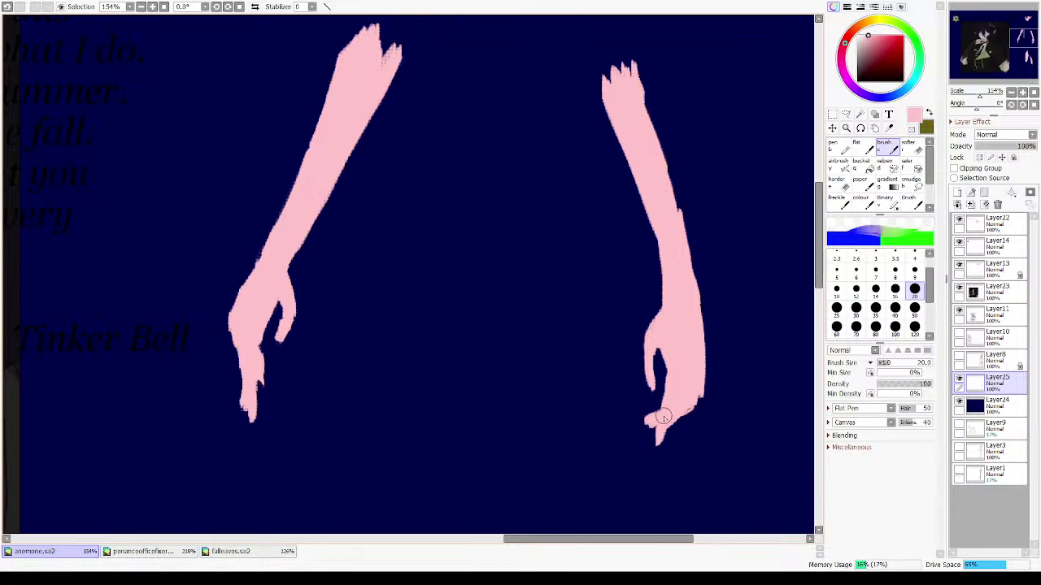
mouse_move(674, 416)
left_mouse_down()
mouse_move(697, 378)
mouse_move(700, 396)
left_mouse_up()
scroll(687, 324, "up", 2)
scroll(687, 323, "up", 1)
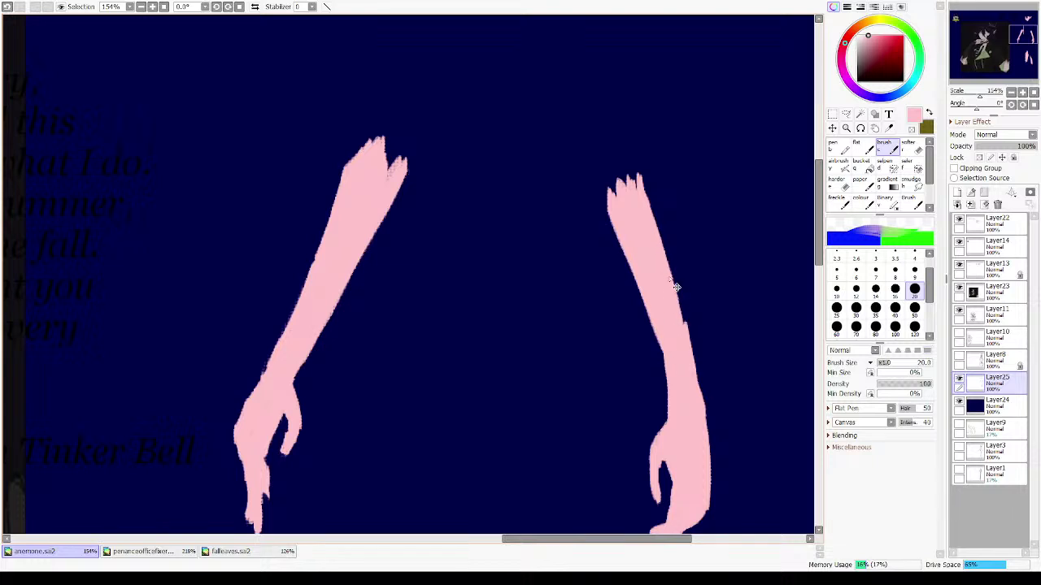
left_click_drag(671, 282, 692, 349)
key("ctrl+z")
left_click_drag(664, 260, 685, 348)
- Fill the speckled patches inside the face with pale pink and try cleaning up the edges around the pointed ear
left_click_drag(461, 300, 503, 524)
left_click_drag(552, 121, 446, 412)
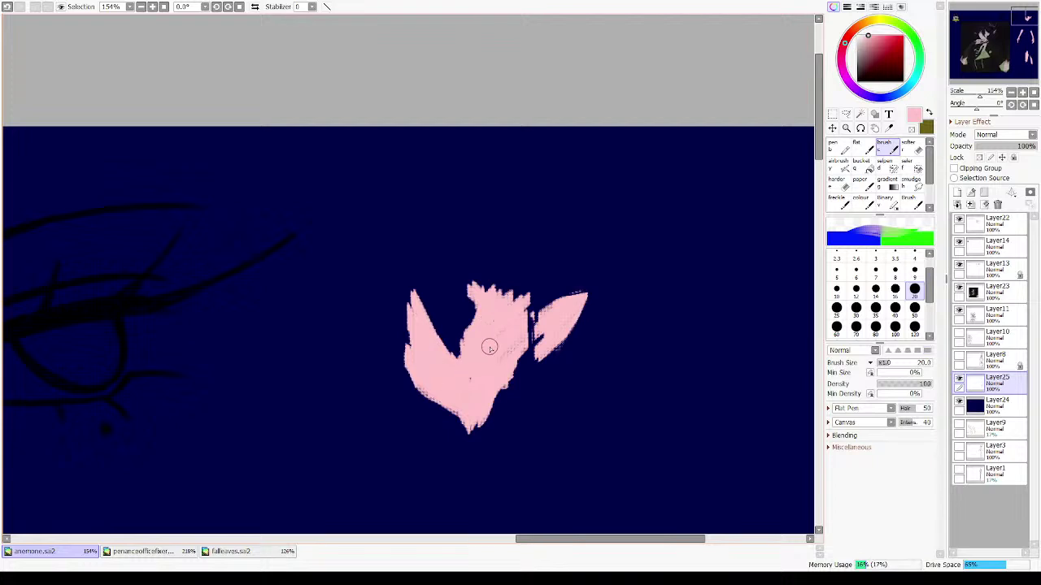
mouse_move(521, 337)
left_mouse_down()
mouse_move(561, 318)
mouse_move(535, 336)
left_mouse_up()
key("ctrl+z")
key("minus")
mouse_move(562, 309)
left_mouse_down()
mouse_move(584, 293)
mouse_move(562, 295)
mouse_move(602, 278)
mouse_move(588, 293)
mouse_move(595, 284)
mouse_move(571, 282)
mouse_move(630, 264)
left_mouse_up()
key("ctrl+z")
key("ctrl+z")
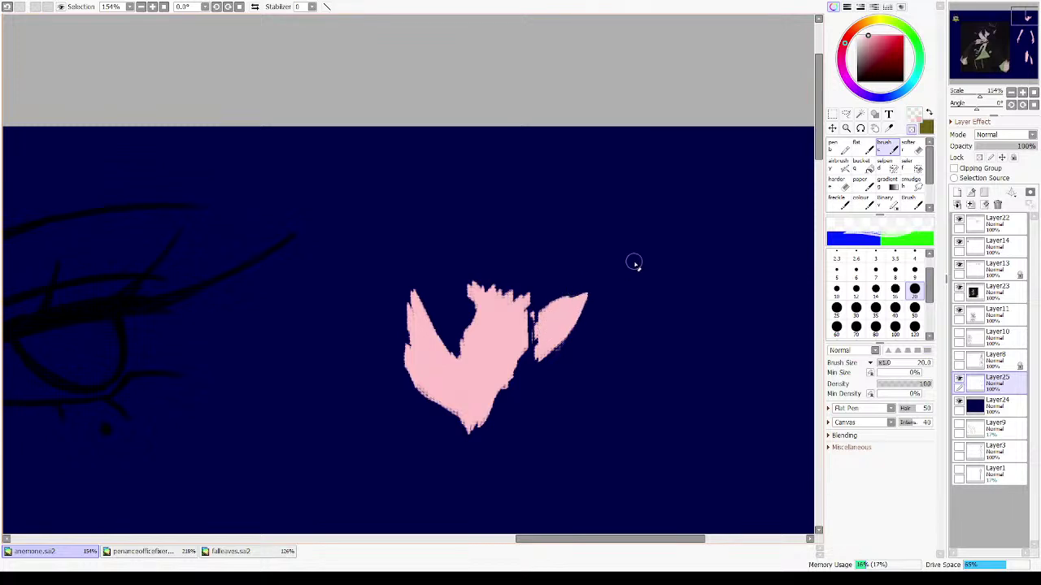
key("ctrl+z")
left_click_drag(576, 289, 603, 276)
key("ctrl+z")
- Fill the remaining gaps at the first leg's upper edge and the second leg's lower end with pale pink
scroll(613, 288, "down", 6)
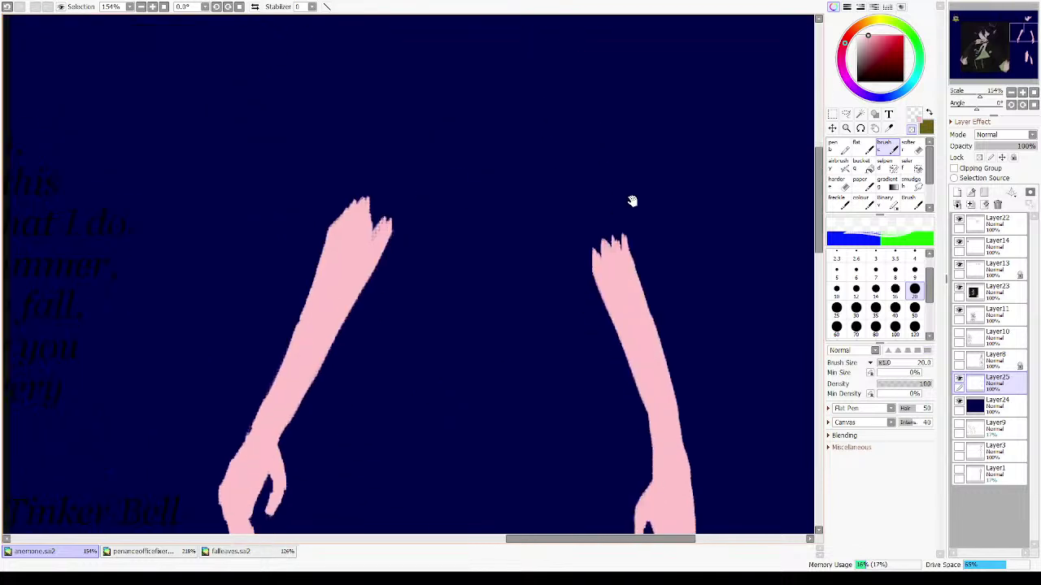
scroll(561, 100, "down", 5)
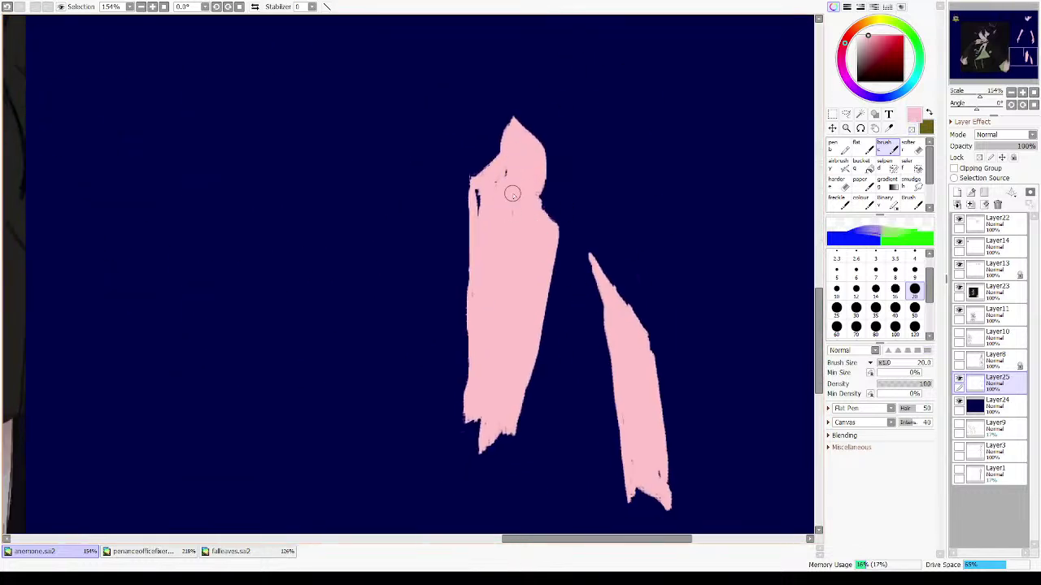
mouse_move(481, 209)
left_mouse_down()
mouse_move(476, 220)
mouse_move(476, 193)
left_mouse_up()
scroll(545, 325, "down", 3)
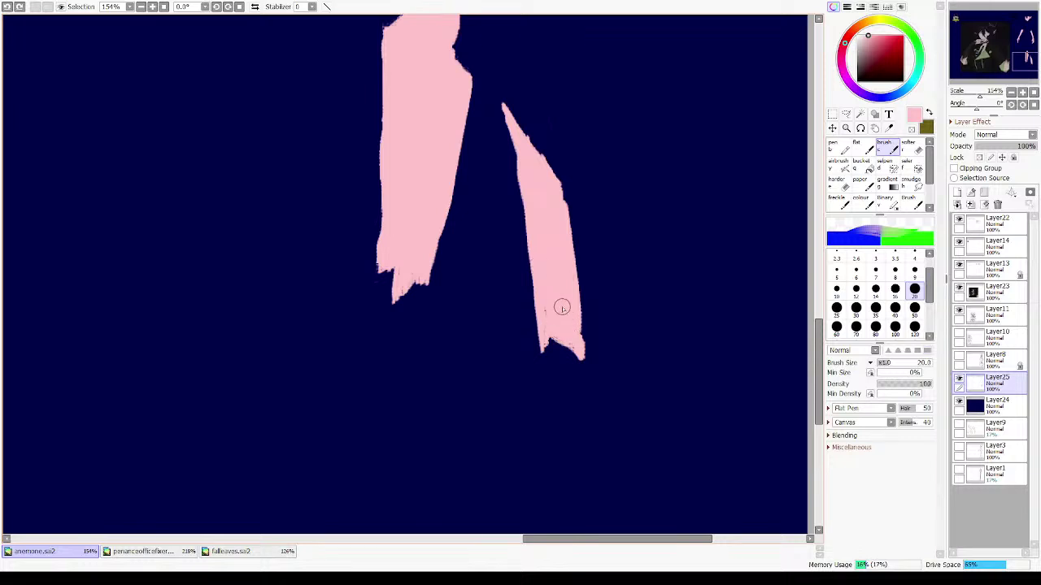
left_click_drag(544, 323, 544, 331)
left_click_drag(606, 235, 587, 322)
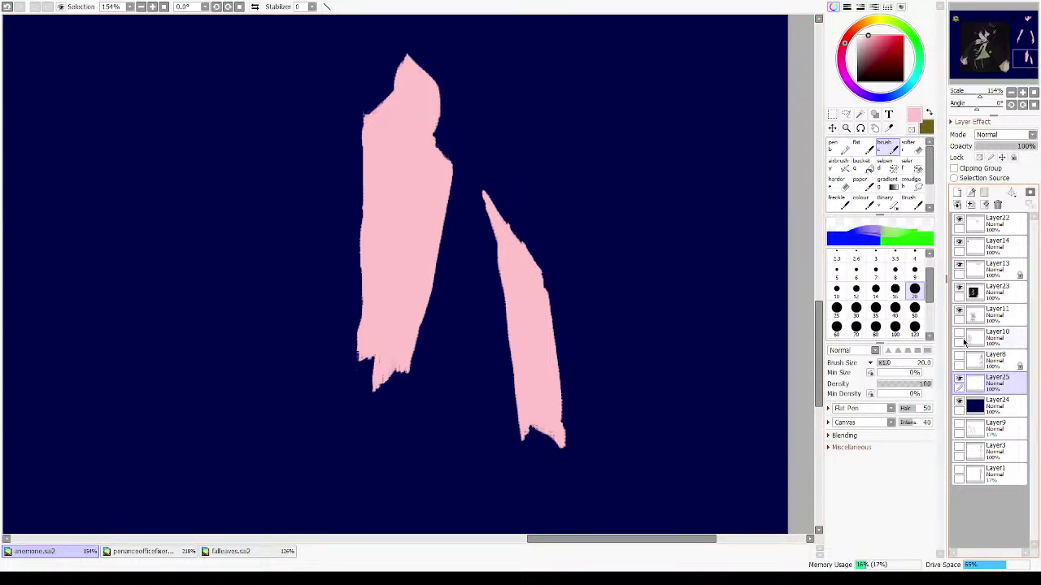
- Show line art Layer8 over the skin and lock the opacity of skin layer Layer25
left_click(959, 356)
scroll(472, 255, "down", 5)
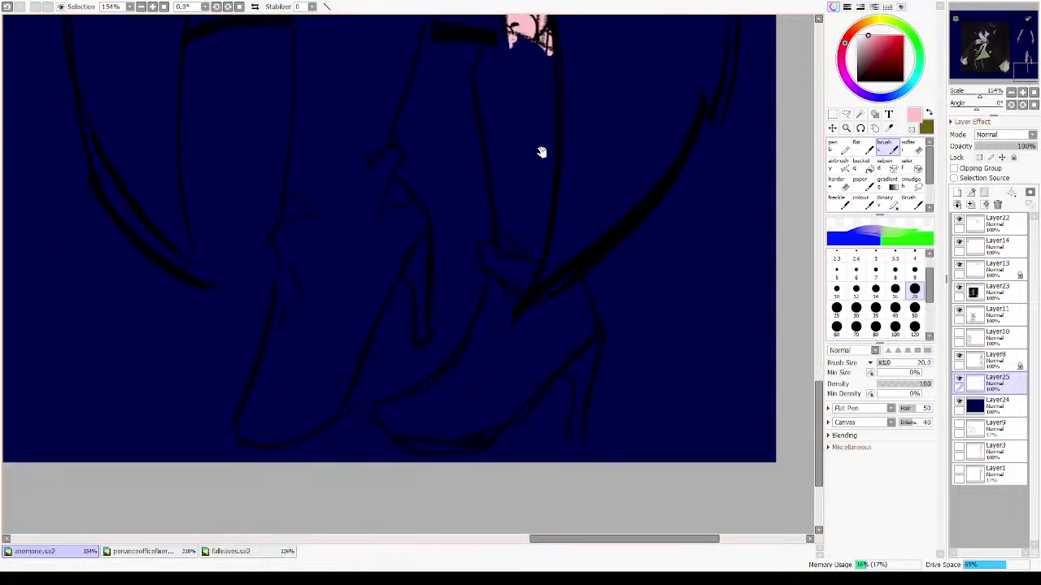
scroll(541, 152, "up", 8)
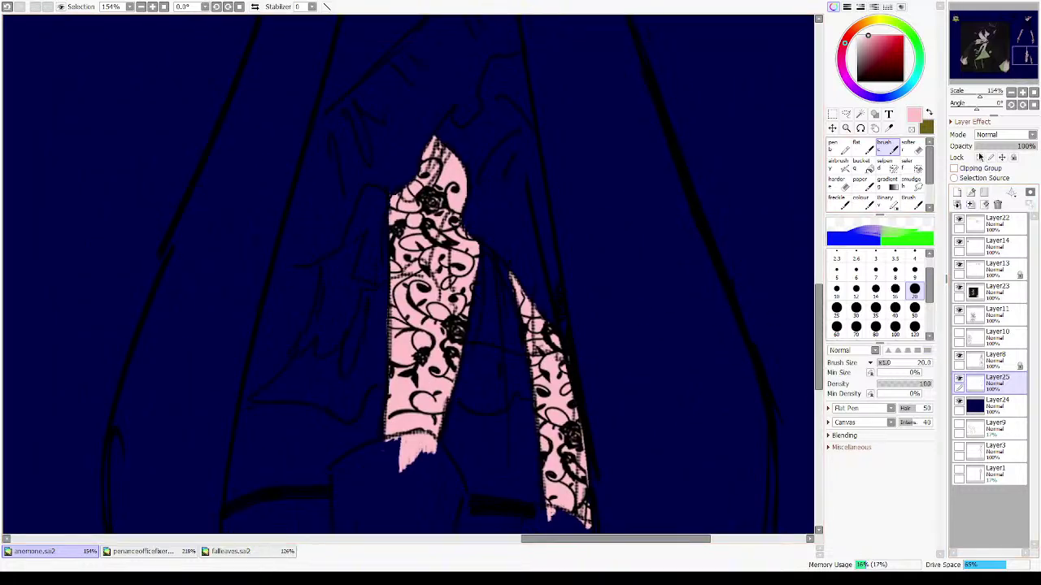
left_click(978, 157)
- Choose a deeper, cooler pink, set the brush size to 47, and shade the top of the exposed leg
left_click(873, 36)
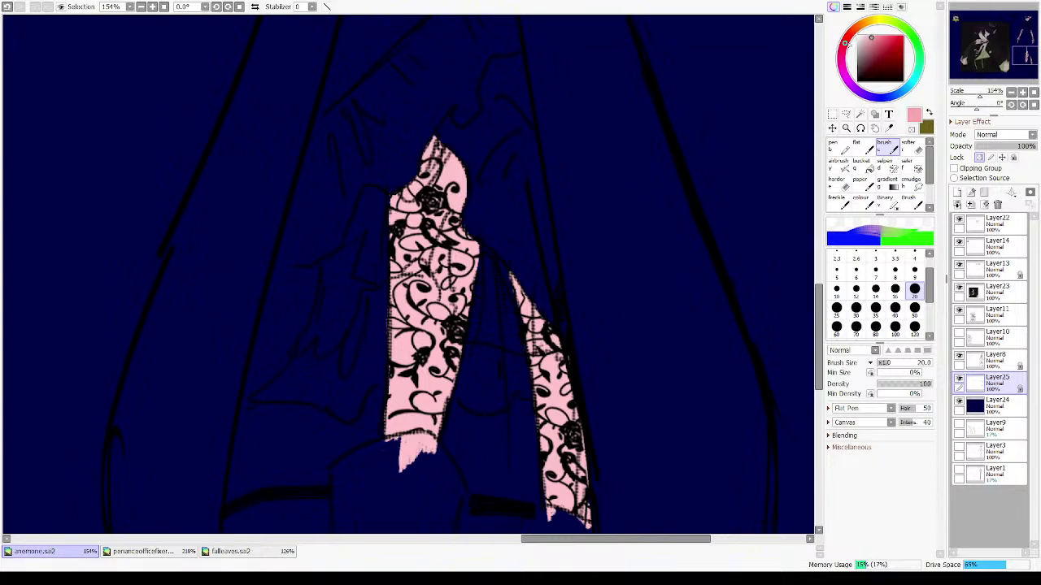
scroll(588, 144, "down", 2)
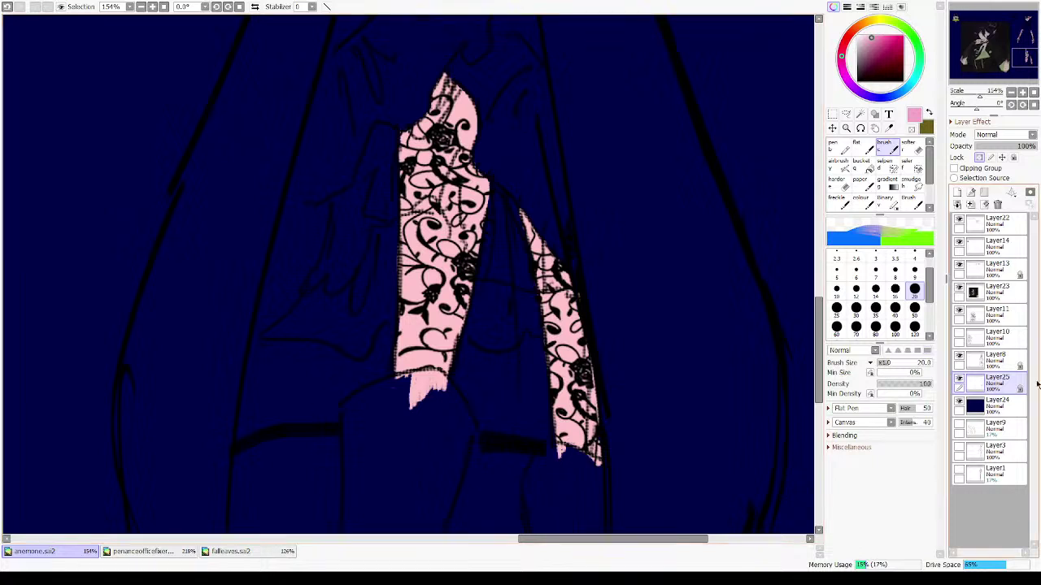
left_click(903, 363)
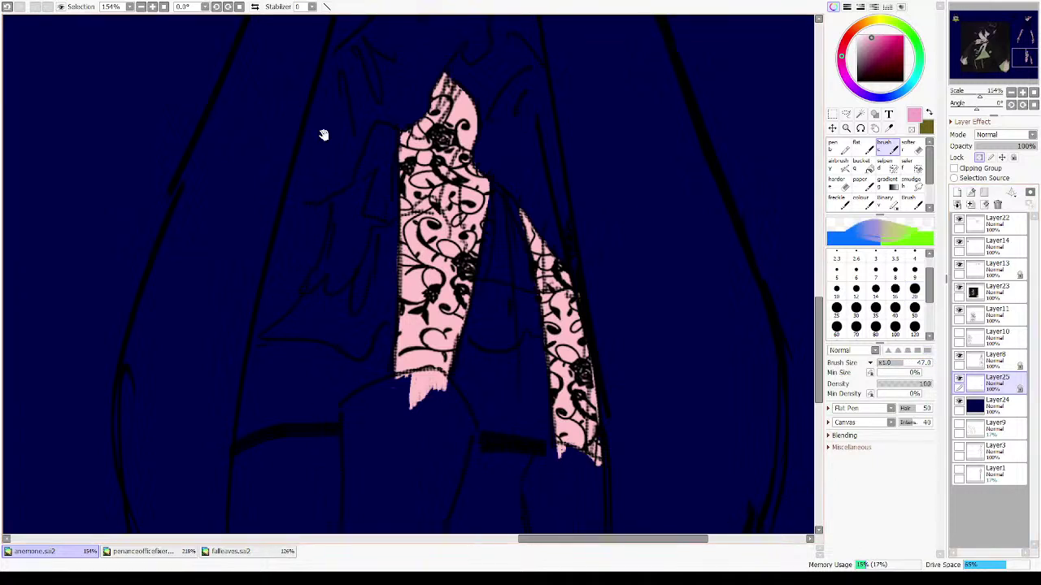
mouse_move(324, 135)
left_mouse_down()
mouse_move(300, 234)
mouse_move(360, 233)
mouse_move(335, 259)
mouse_move(367, 212)
mouse_move(385, 218)
left_mouse_up()
left_click_drag(485, 349, 477, 298)
- Shade both arms below the sleeves and the wrist beside the quote with the cooler pink
scroll(476, 299, "up", 10)
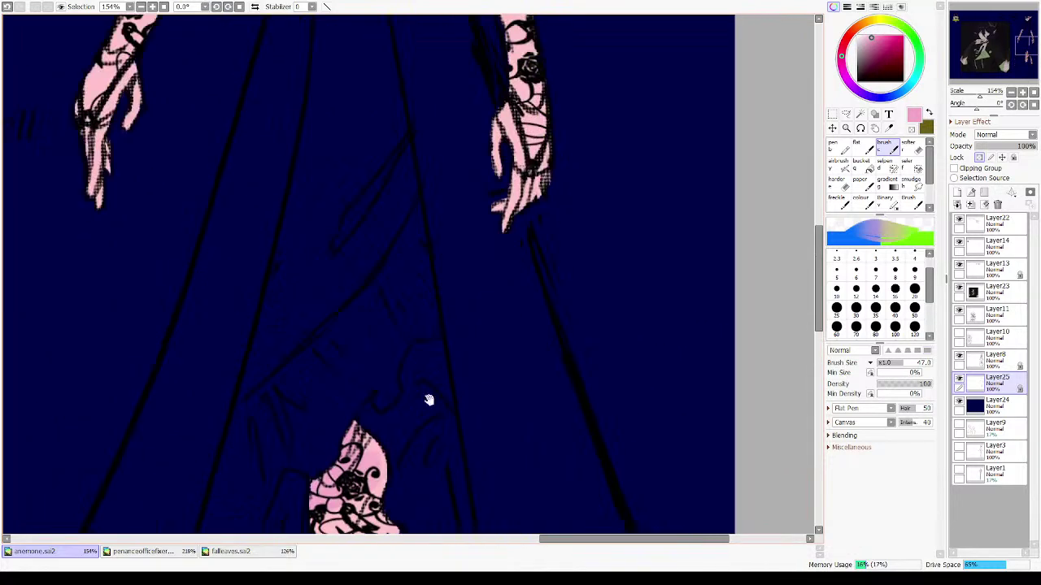
left_click_drag(477, 157, 515, 177)
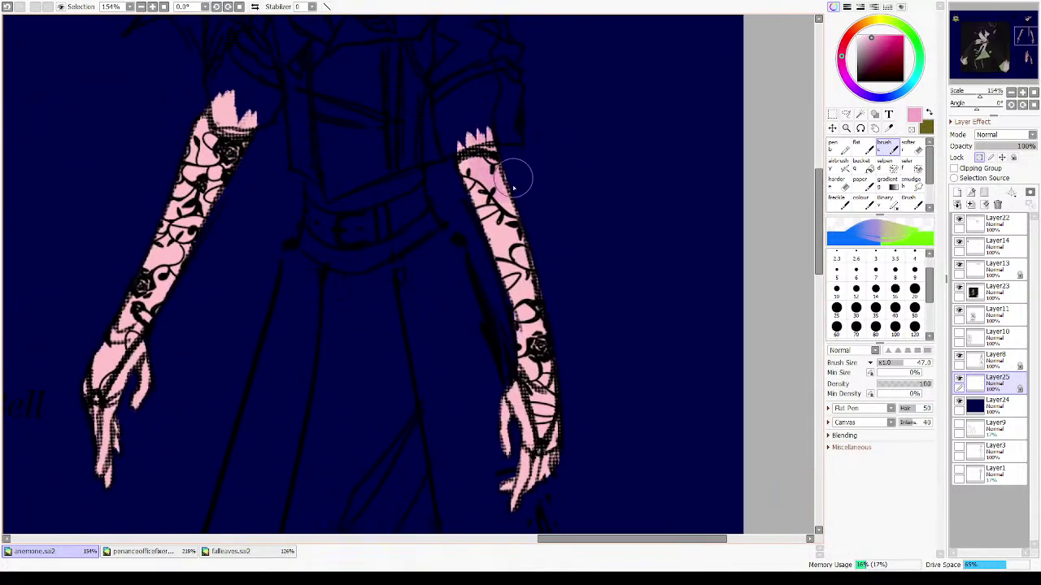
mouse_move(217, 142)
left_mouse_down()
mouse_move(244, 155)
mouse_move(302, 252)
mouse_move(307, 237)
left_mouse_up()
scroll(308, 236, "down", 2)
scroll(309, 236, "left", 3)
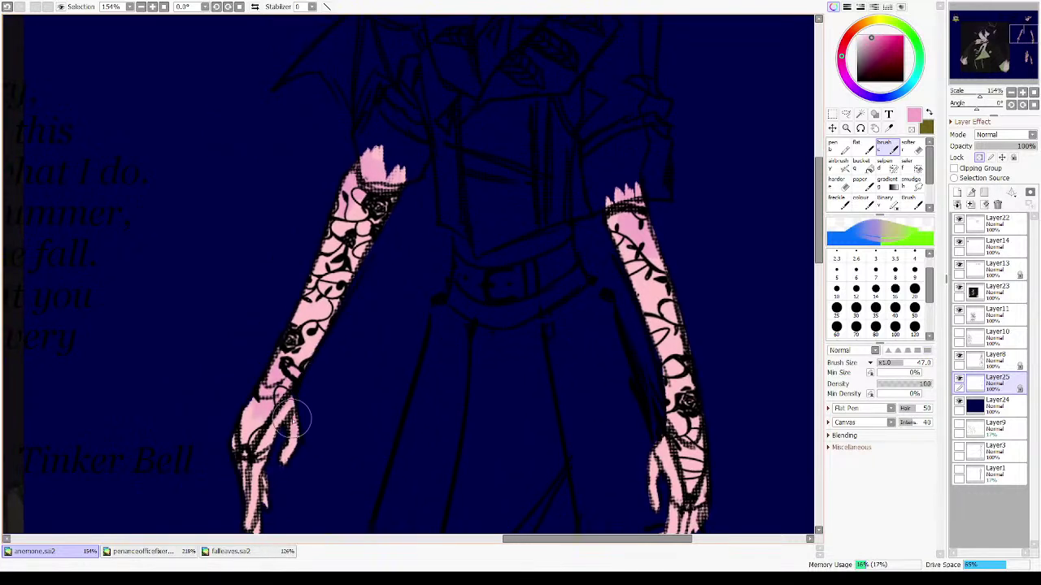
- Shade the knuckles and fingers of both hands with the cooler pink
scroll(281, 406, "down", 2)
scroll(281, 407, "left", 2)
key("ctrl+z")
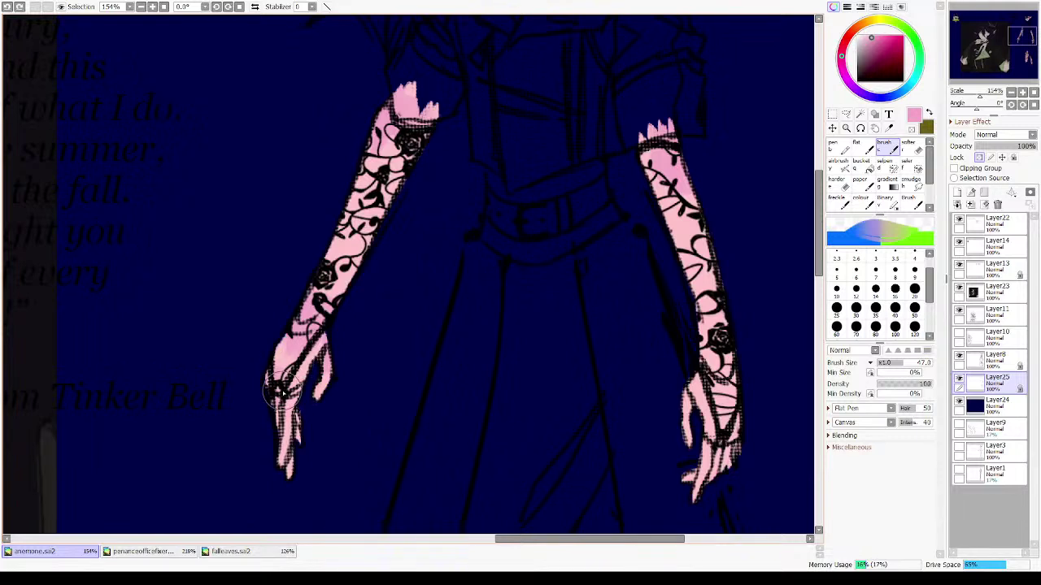
left_click_drag(283, 391, 314, 397)
left_click_drag(292, 472, 286, 451)
left_click_drag(609, 474, 360, 347)
mouse_move(436, 363)
left_mouse_down()
mouse_move(470, 337)
mouse_move(479, 313)
left_mouse_up()
key("ctrl+z")
mouse_move(446, 370)
left_mouse_down()
mouse_move(432, 362)
mouse_move(465, 349)
mouse_move(474, 310)
mouse_move(463, 317)
mouse_move(490, 295)
mouse_move(435, 309)
mouse_move(443, 244)
mouse_move(437, 325)
mouse_move(442, 248)
mouse_move(442, 260)
mouse_move(476, 214)
mouse_move(459, 244)
mouse_move(479, 227)
mouse_move(498, 249)
mouse_move(498, 460)
left_mouse_up()
- Shade the cheeks, brow area and tip of the pointed ear with the cooler pink
left_click_drag(379, 33, 448, 412)
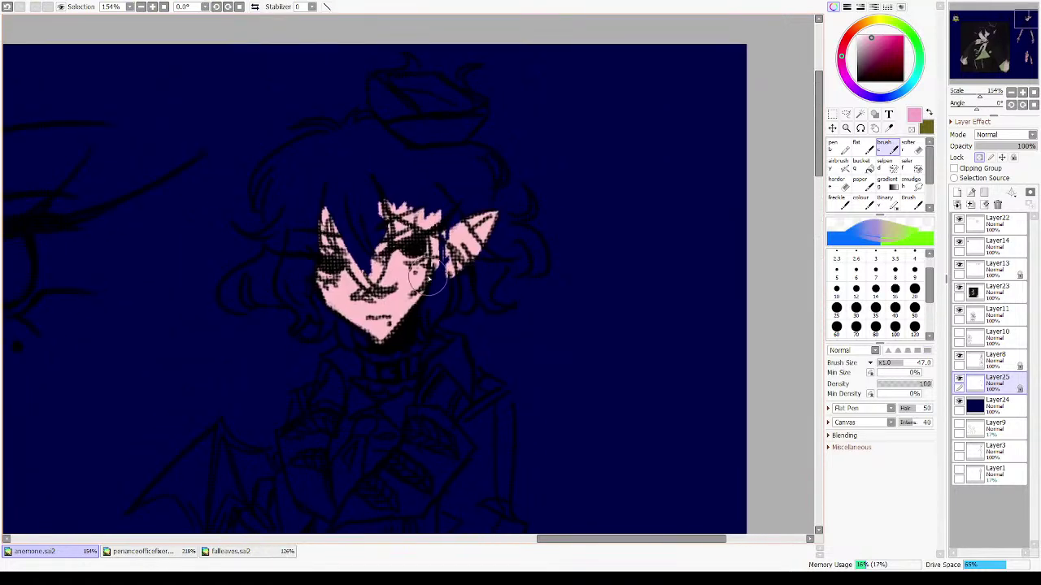
mouse_move(428, 275)
left_mouse_down()
mouse_move(371, 270)
mouse_move(347, 293)
mouse_move(308, 300)
mouse_move(508, 218)
left_mouse_up()
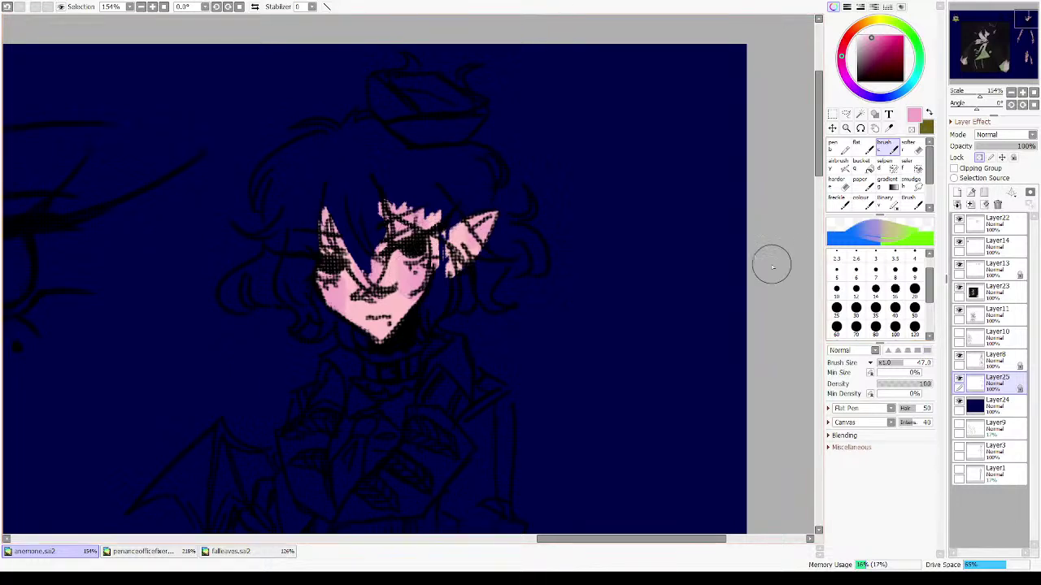
left_click_drag(552, 287, 594, 28)
left_click_drag(547, 263, 556, 156)
left_click_drag(477, 130, 530, 348)
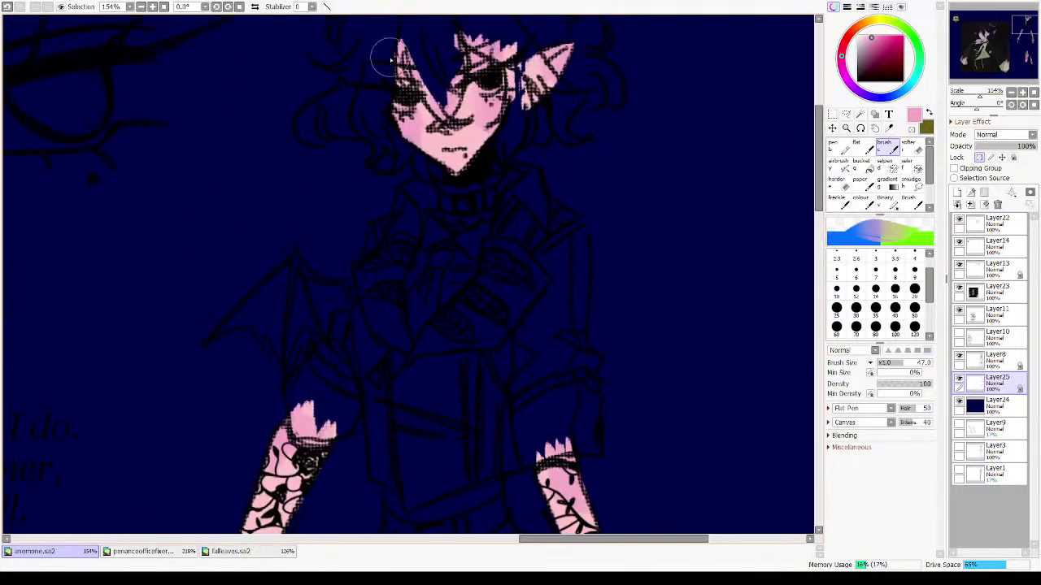
left_click_drag(379, 240, 526, 138)
- Repaint the middle of the long finger beside the quote in sampled pale pink and its fingertip in sampled cooler pink
left_click_drag(565, 456, 537, 96)
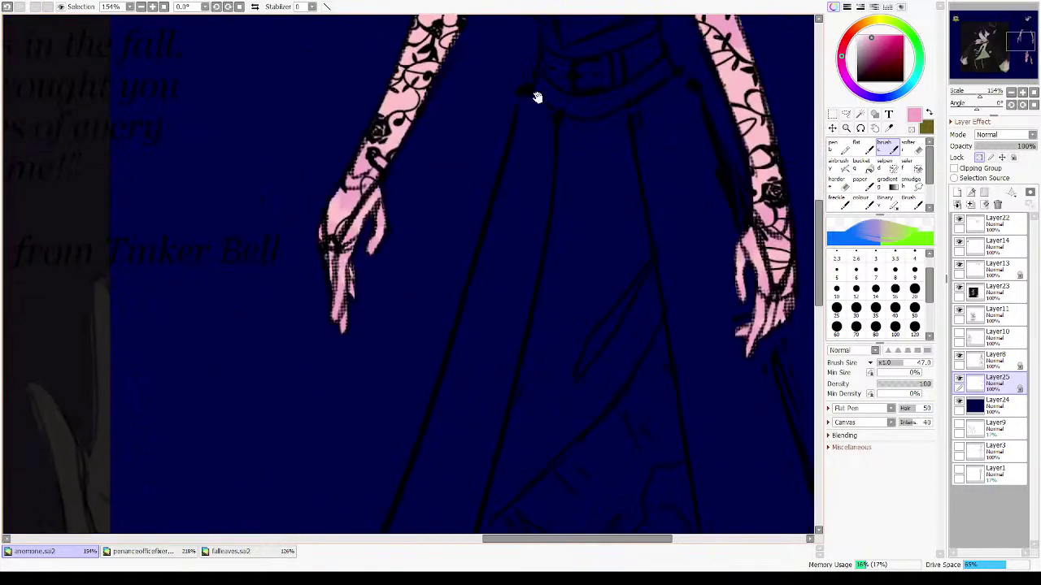
scroll(328, 314, "up", 7)
left_click_drag(448, 285, 464, 340)
right_click(379, 255)
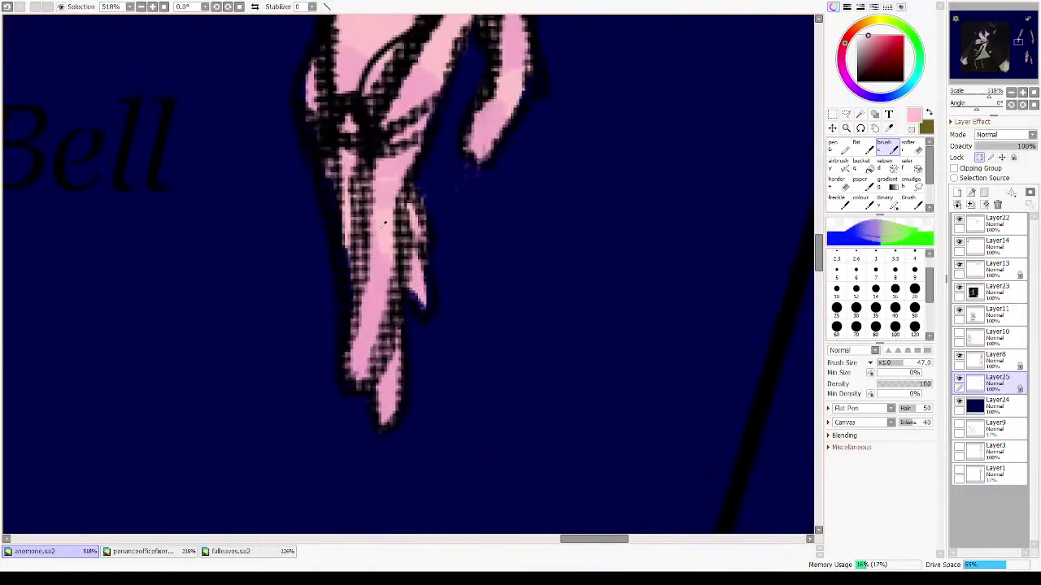
left_click_drag(382, 218, 385, 248)
key("ctrl+z")
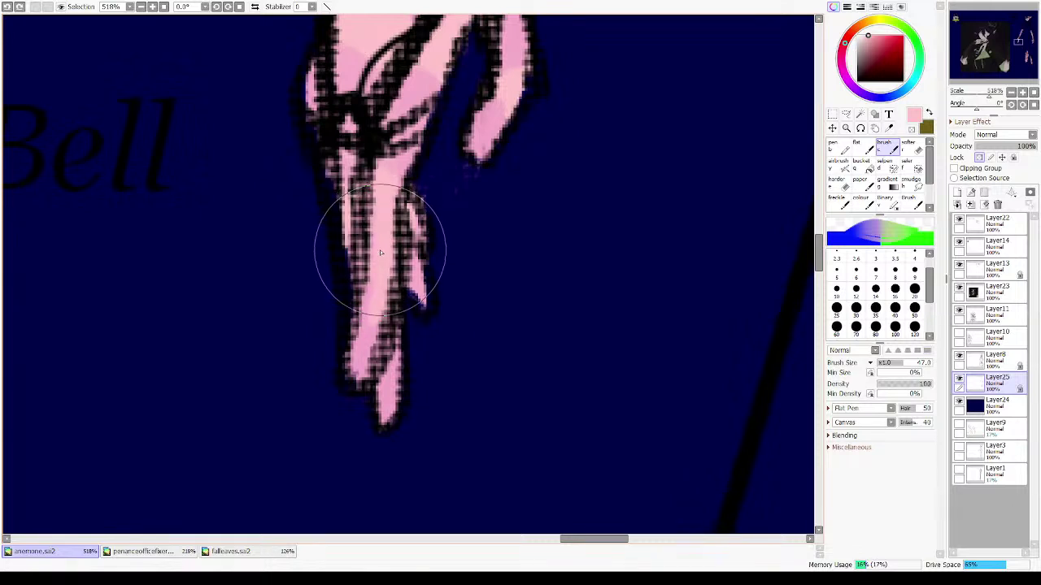
scroll(583, 103, "down", 2)
right_click(371, 309)
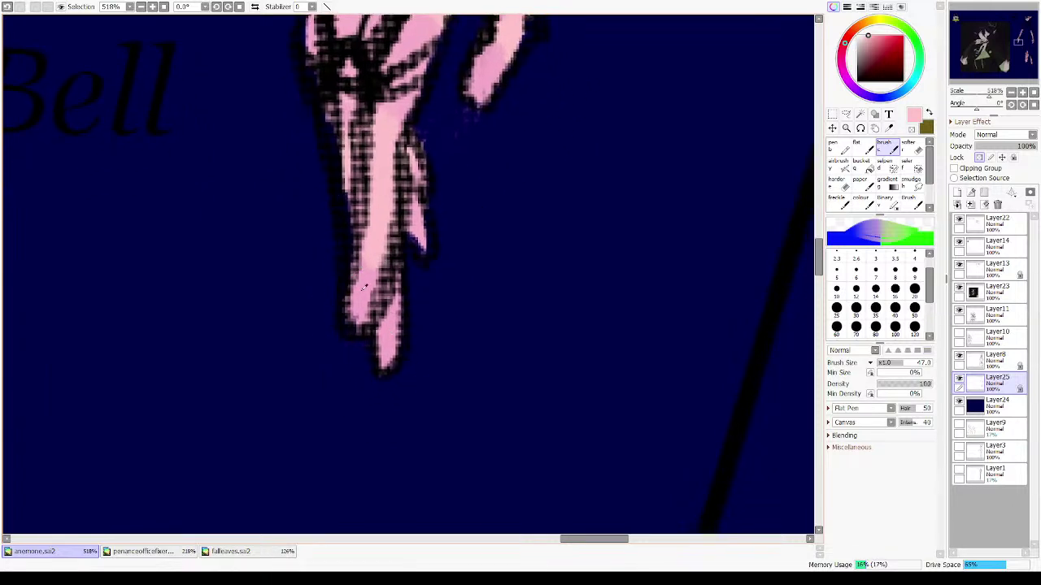
left_click_drag(365, 298, 377, 300)
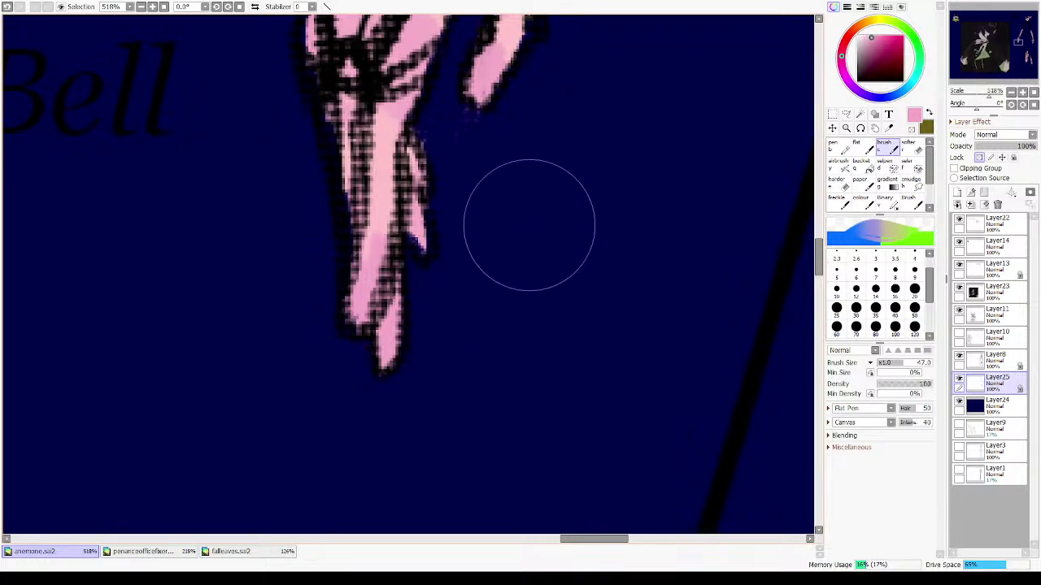
- Review the skin shading across the whole sheet and close up on the face
left_click(1033, 92)
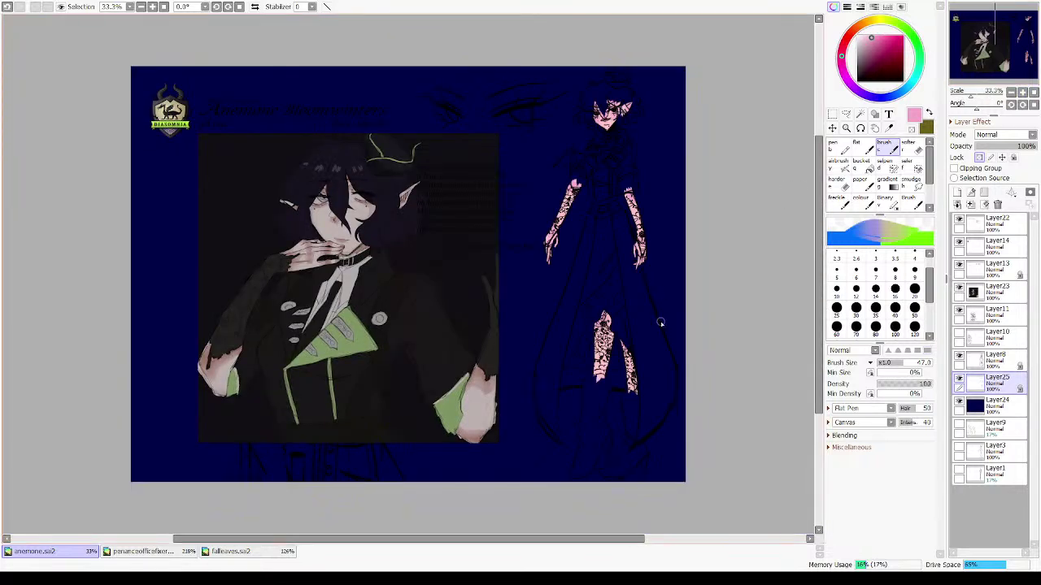
left_click_drag(659, 323, 578, 396)
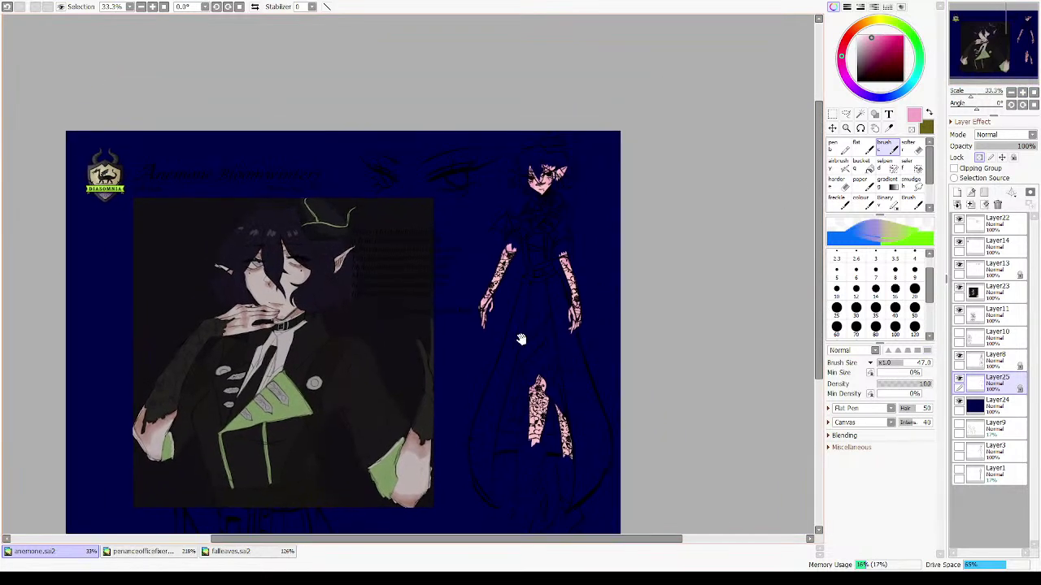
left_click_drag(560, 296, 549, 383)
left_click_drag(482, 234, 699, 405)
scroll(351, 213, "up", 1)
scroll(393, 220, "up", 1)
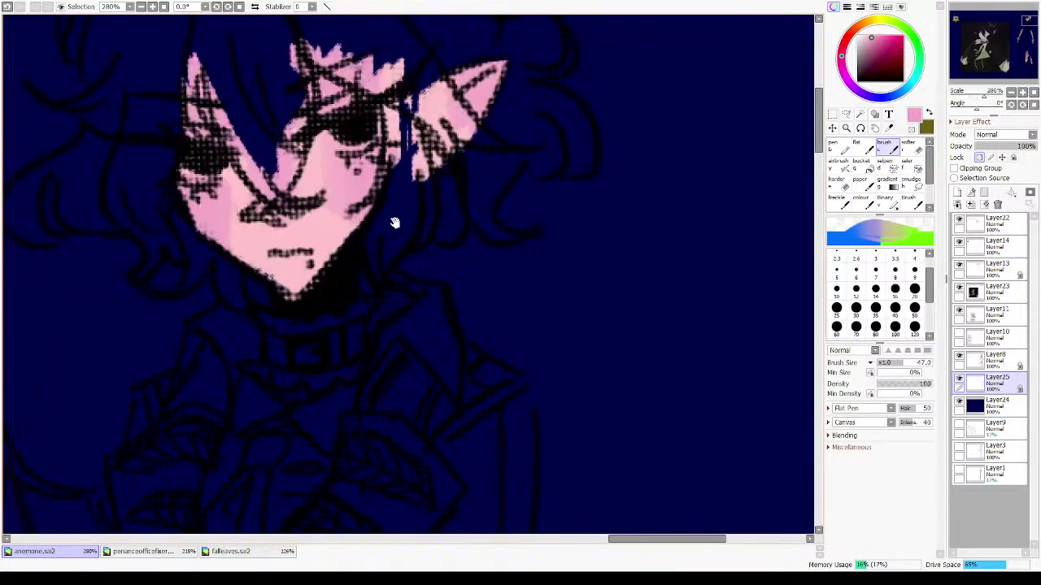
left_click_drag(514, 289, 646, 325)
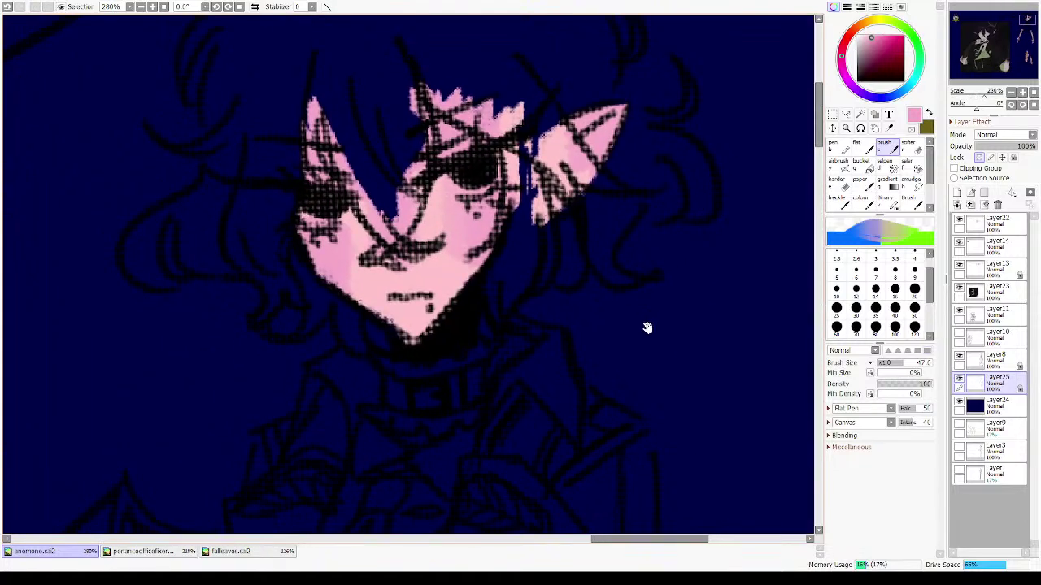
left_click(1034, 92)
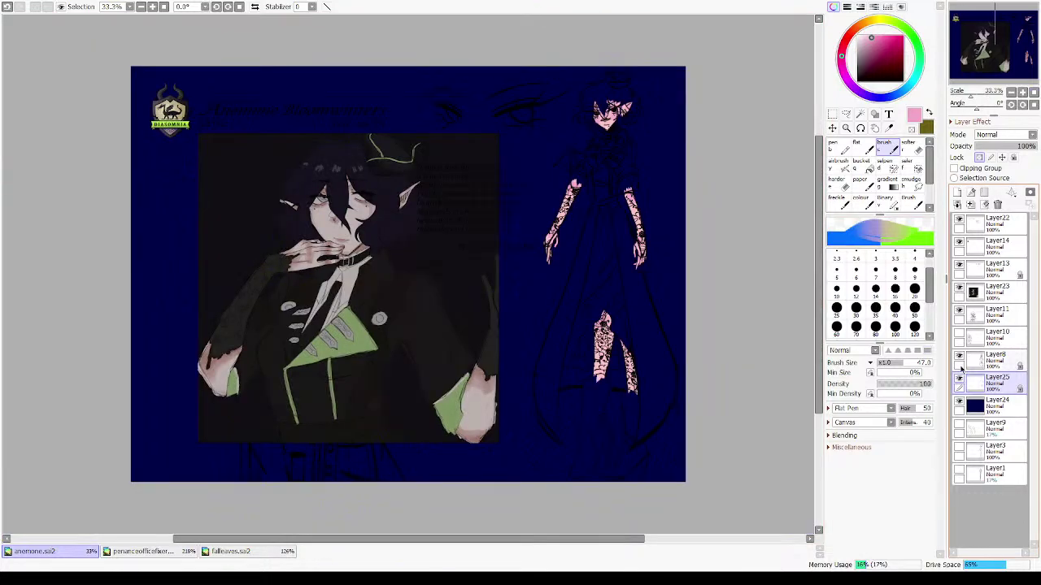
- Hide backdrop Layer24 and check the shaded face and arms against the beige background
left_click(958, 402)
left_click_drag(654, 207, 689, 266)
left_click_drag(608, 183, 801, 349)
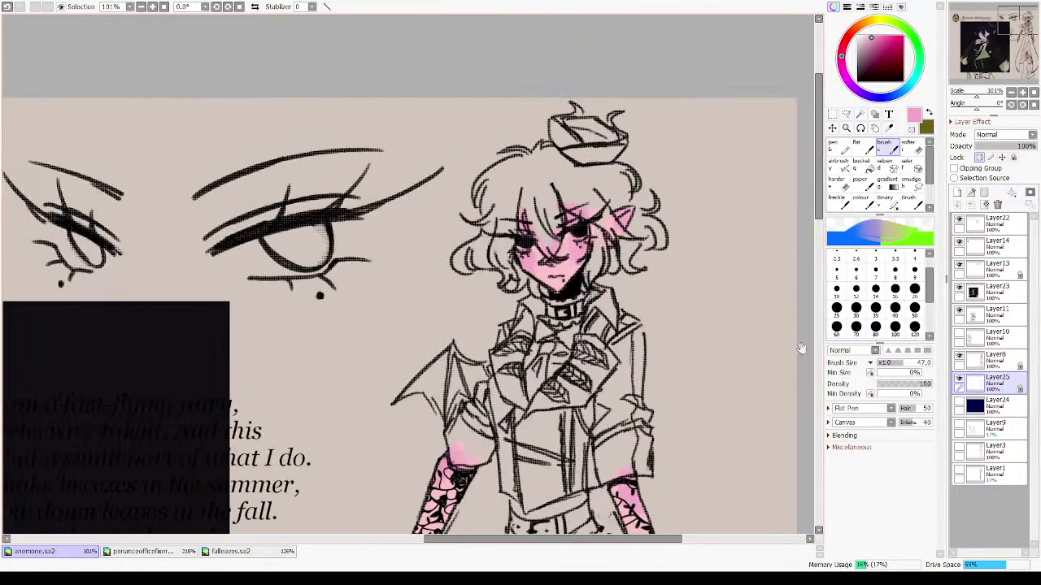
left_click_drag(635, 327, 643, 268)
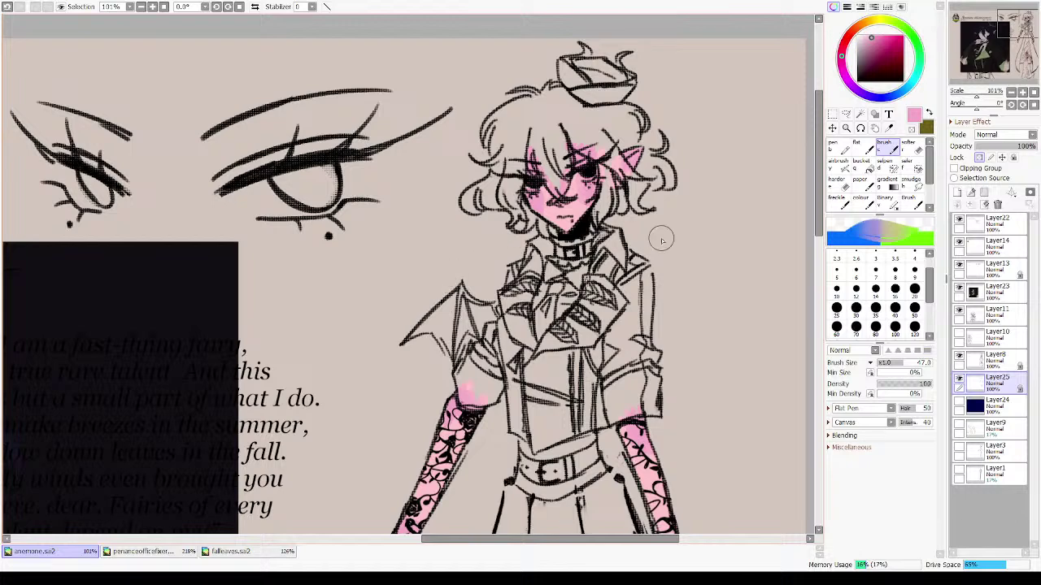
- Create a new layer above the skin colours and block in the full-body figure's hair with sampled dark navy
left_click(958, 192)
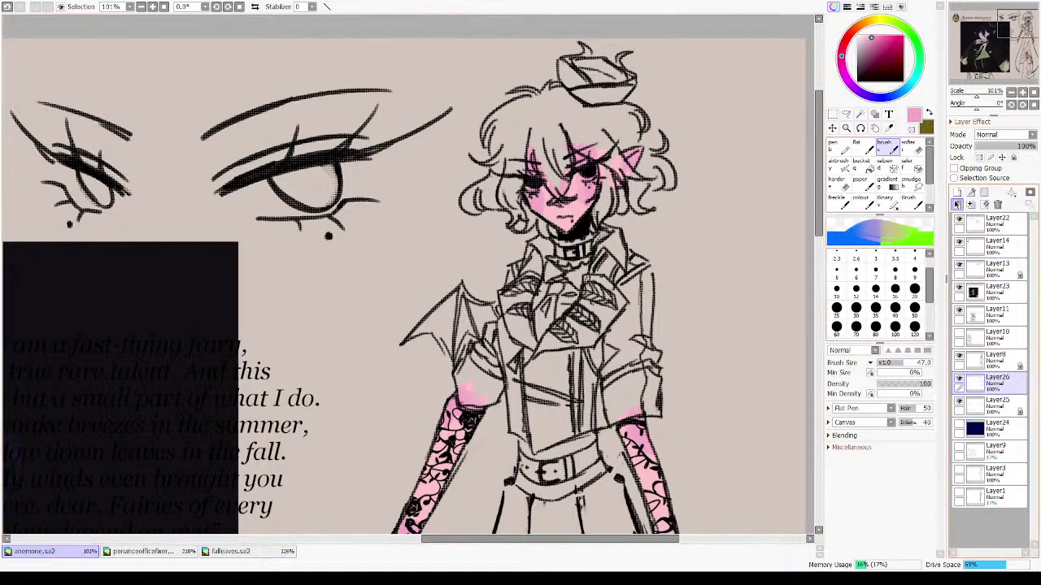
left_click_drag(116, 484, 574, 239)
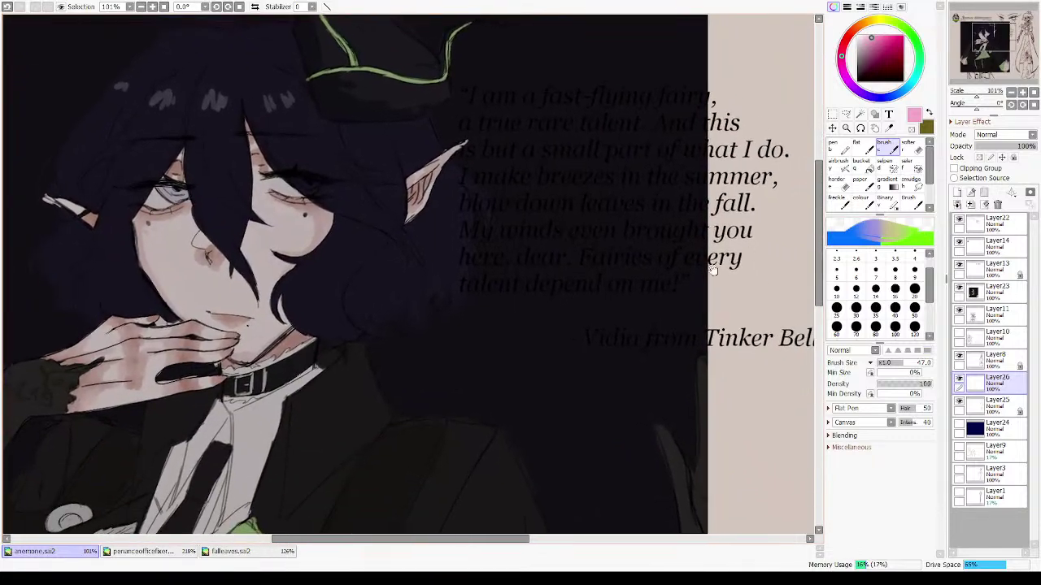
mouse_move(713, 270)
left_mouse_down()
mouse_move(415, 293)
mouse_move(641, 276)
mouse_move(472, 358)
left_mouse_up()
mouse_move(650, 181)
left_mouse_down()
mouse_move(629, 230)
mouse_move(626, 287)
left_mouse_up()
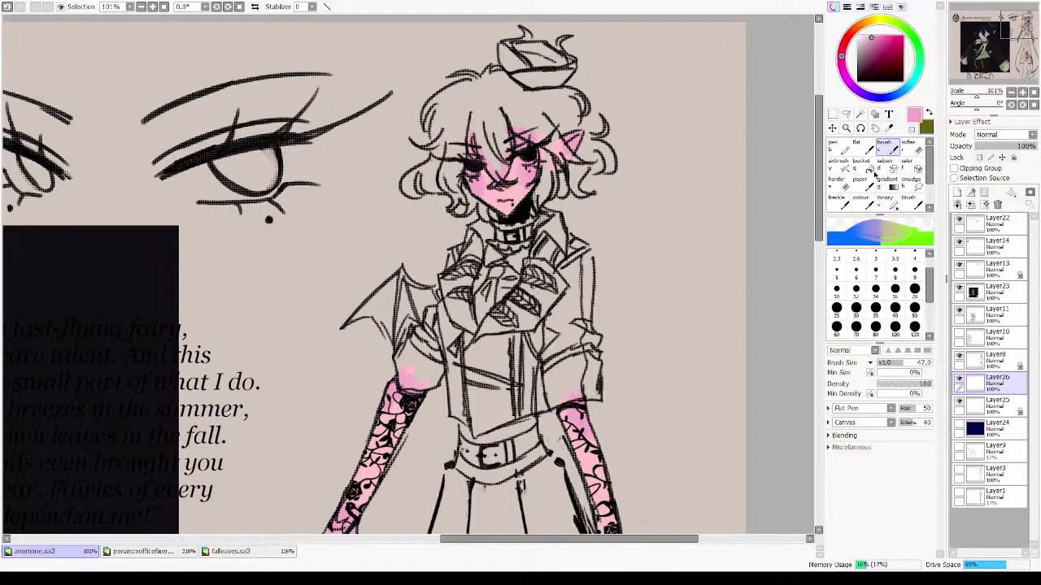
right_click(529, 356)
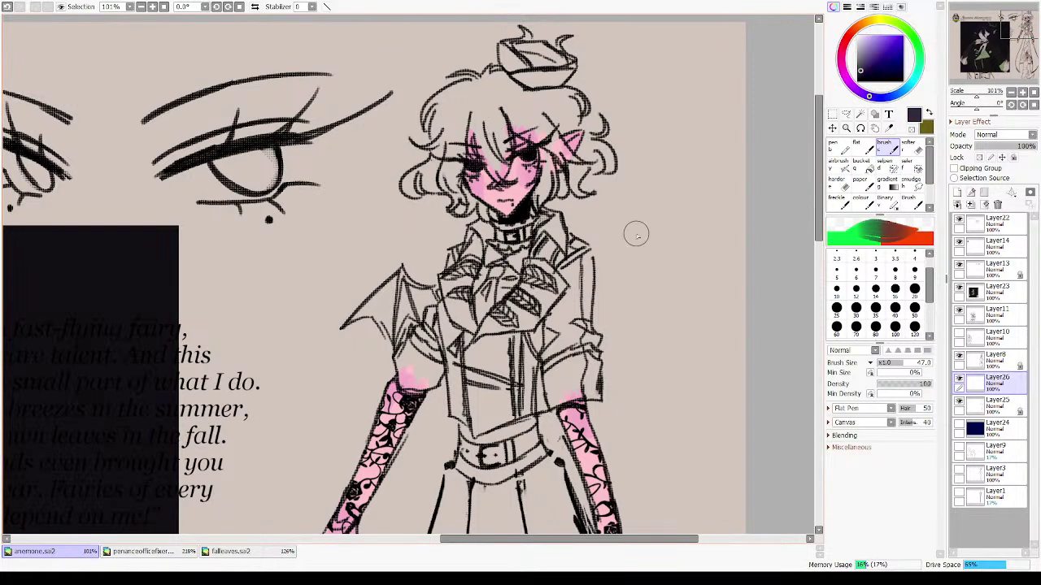
mouse_move(461, 102)
left_mouse_down()
mouse_move(436, 128)
mouse_move(435, 113)
left_mouse_up()
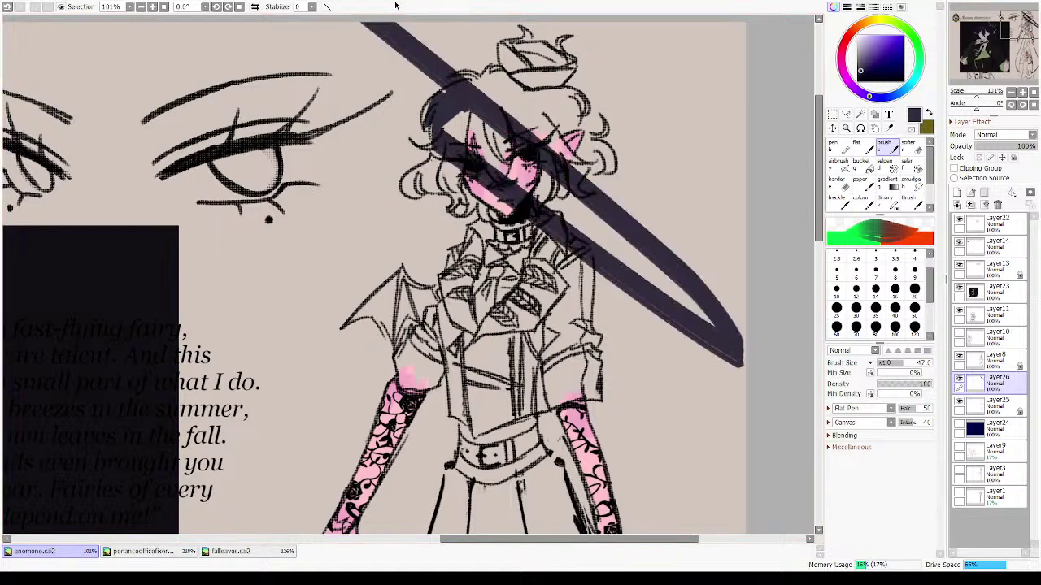
mouse_move(465, 78)
left_mouse_down()
mouse_move(501, 160)
mouse_move(487, 126)
mouse_move(494, 108)
mouse_move(493, 120)
mouse_move(462, 101)
mouse_move(438, 162)
mouse_move(451, 145)
mouse_move(419, 182)
mouse_move(446, 171)
mouse_move(428, 179)
mouse_move(488, 213)
left_mouse_up()
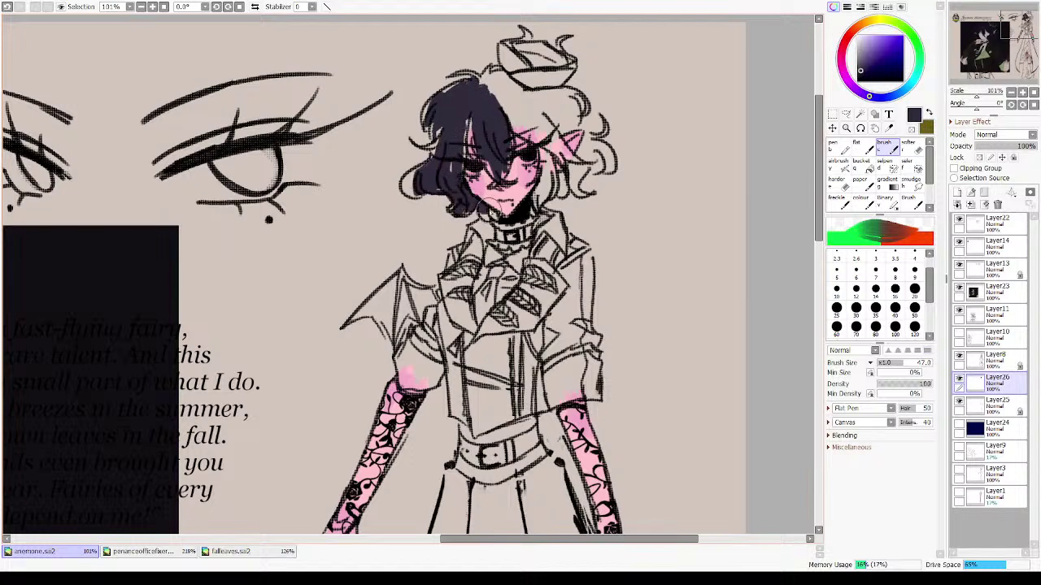
mouse_move(460, 128)
left_mouse_down()
mouse_move(471, 104)
mouse_move(508, 102)
mouse_move(497, 82)
mouse_move(483, 90)
mouse_move(578, 116)
mouse_move(535, 108)
mouse_move(551, 124)
mouse_move(528, 114)
mouse_move(533, 132)
mouse_move(511, 108)
mouse_move(560, 139)
mouse_move(544, 152)
mouse_move(547, 185)
mouse_move(578, 166)
mouse_move(611, 169)
left_mouse_up()
- Sample the green from the portrait's lapel and shift it to a brighter, more saturated green
left_click_drag(445, 297, 422, 230)
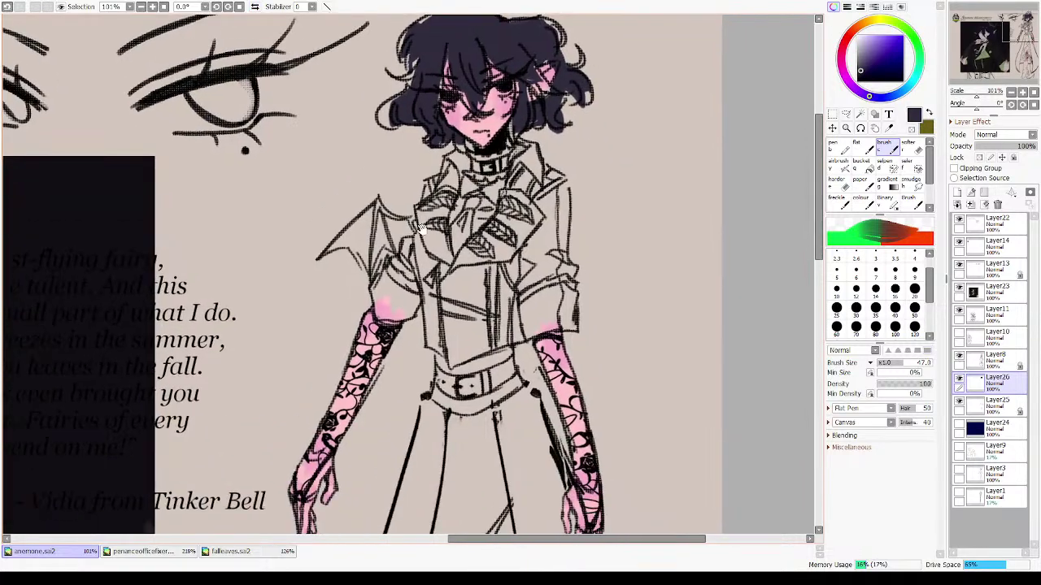
left_click_drag(423, 360, 406, 362)
left_click_drag(172, 398, 663, 340)
scroll(662, 337, "left", 1)
scroll(264, 157, "down", 3)
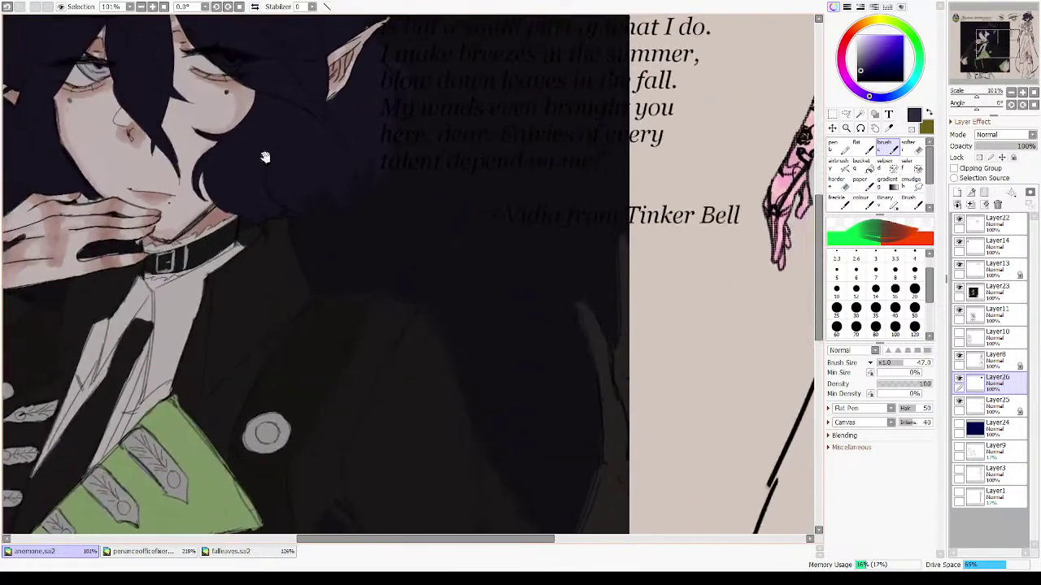
left_click(195, 441, "alt")
left_click_drag(530, 190, 191, 340)
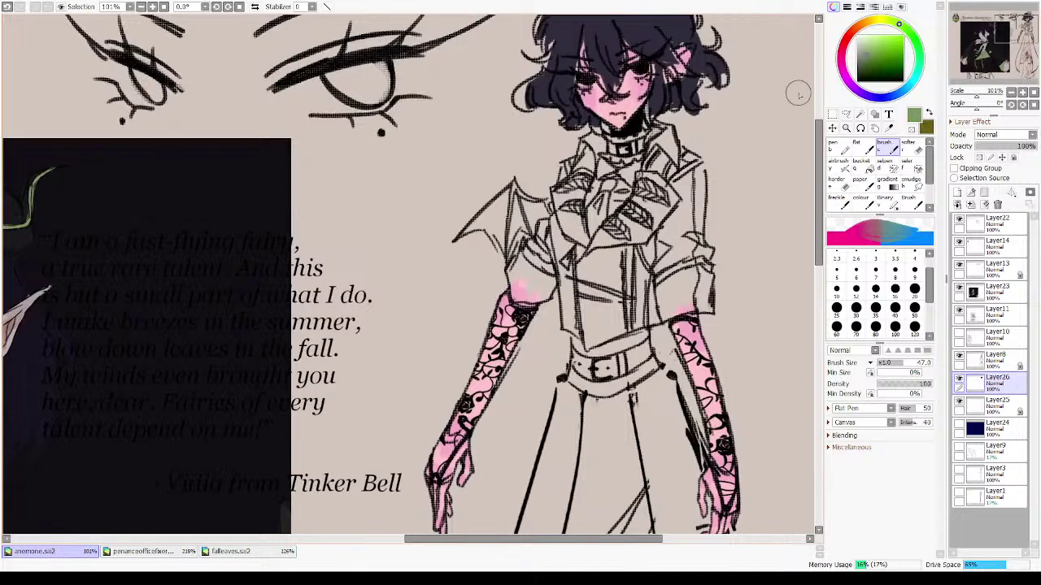
left_click(908, 32)
left_click_drag(888, 44, 878, 39)
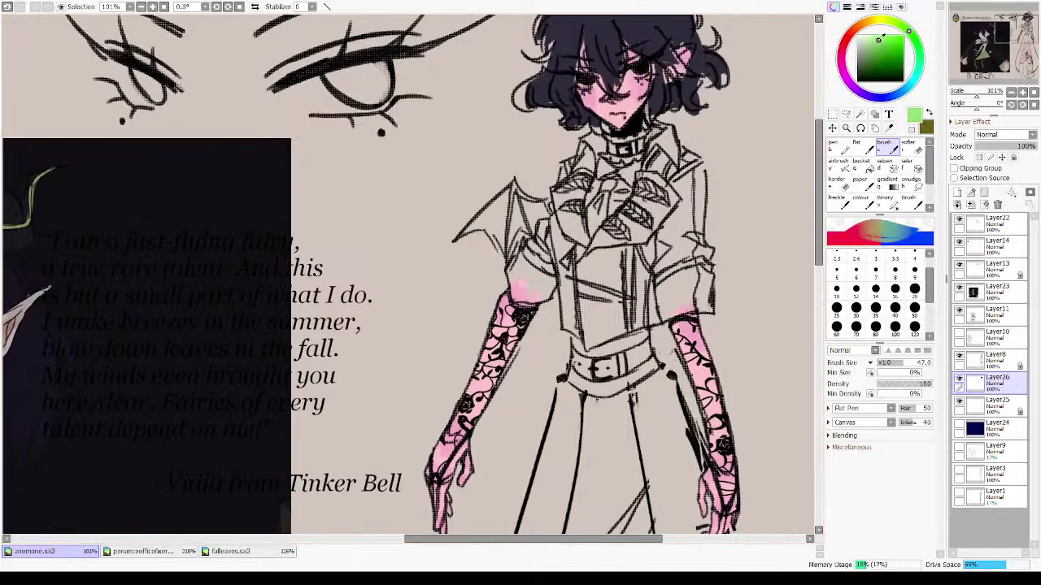
left_click(914, 39)
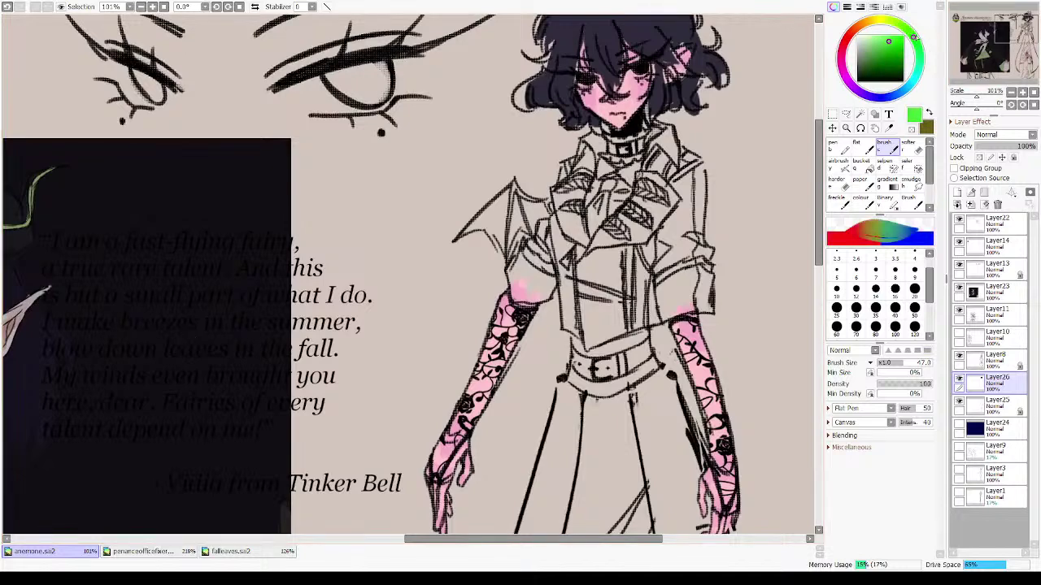
left_click_drag(626, 224, 618, 280)
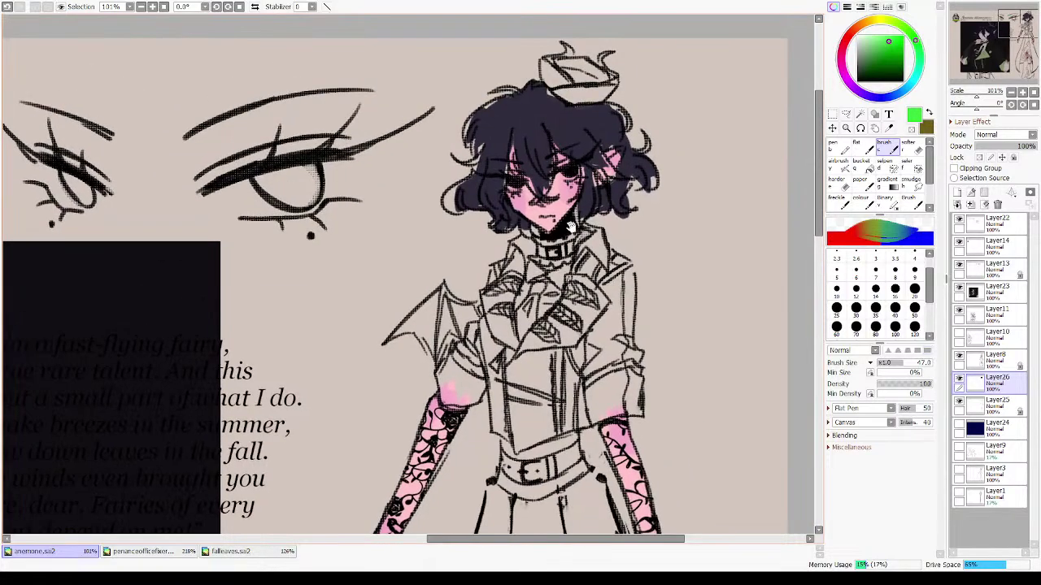
mouse_move(571, 228)
left_mouse_down()
mouse_move(677, 209)
mouse_move(469, 404)
mouse_move(307, 462)
left_mouse_up()
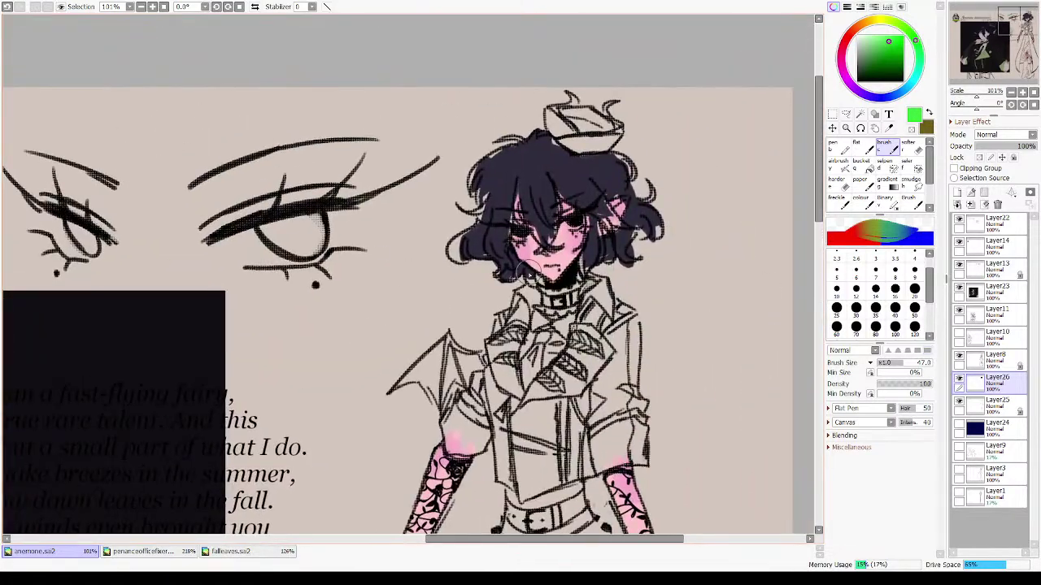
left_click_drag(109, 412, 496, 255)
left_click_drag(552, 278, 449, 275)
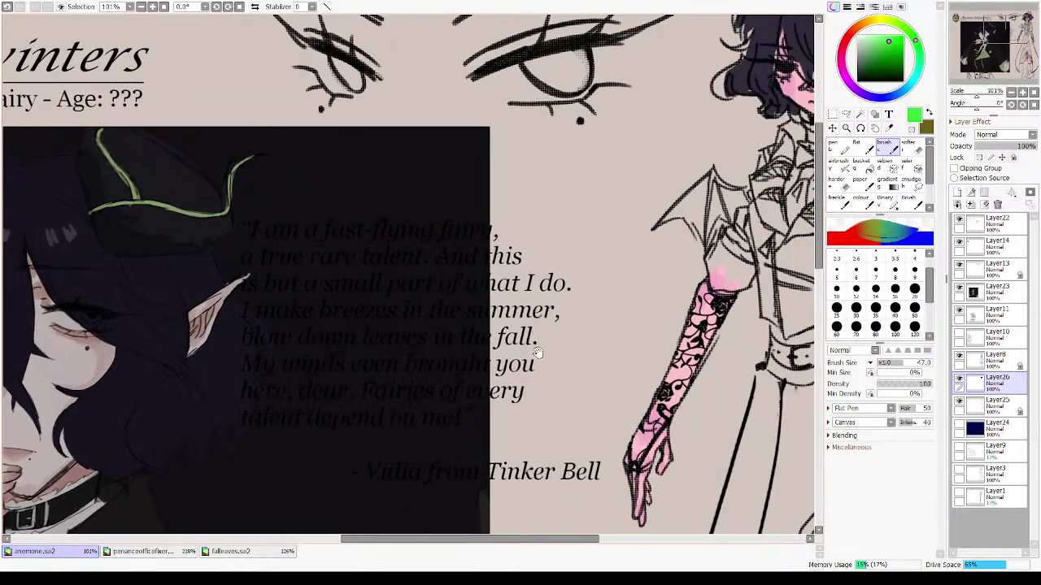
left_click_drag(537, 351, 303, 448)
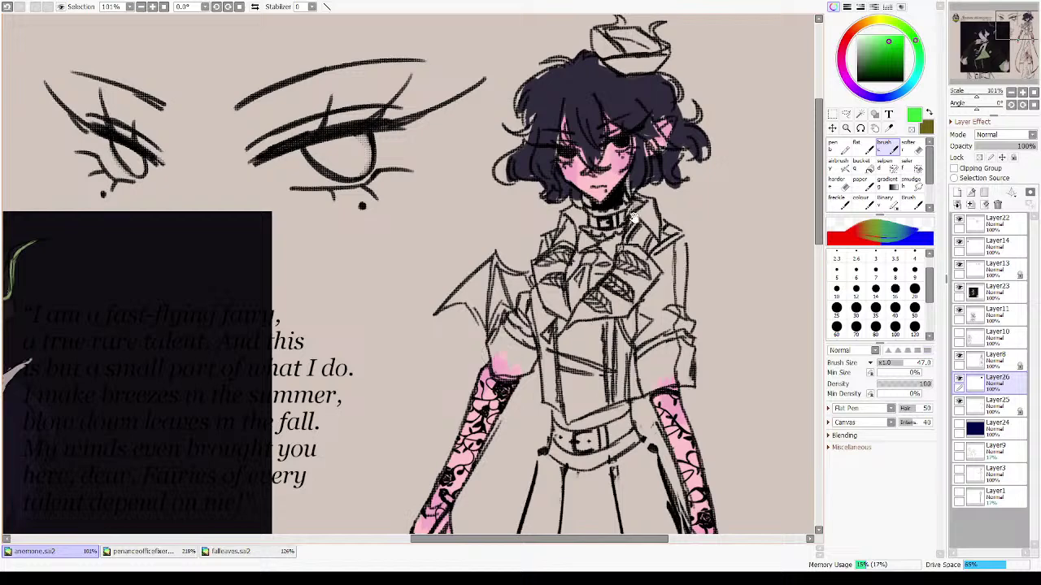
- Sample the figure's dark hair colour and extend the fill into the outer strands along the crown and sides
left_click_drag(632, 218, 582, 320)
left_click(482, 224, "alt")
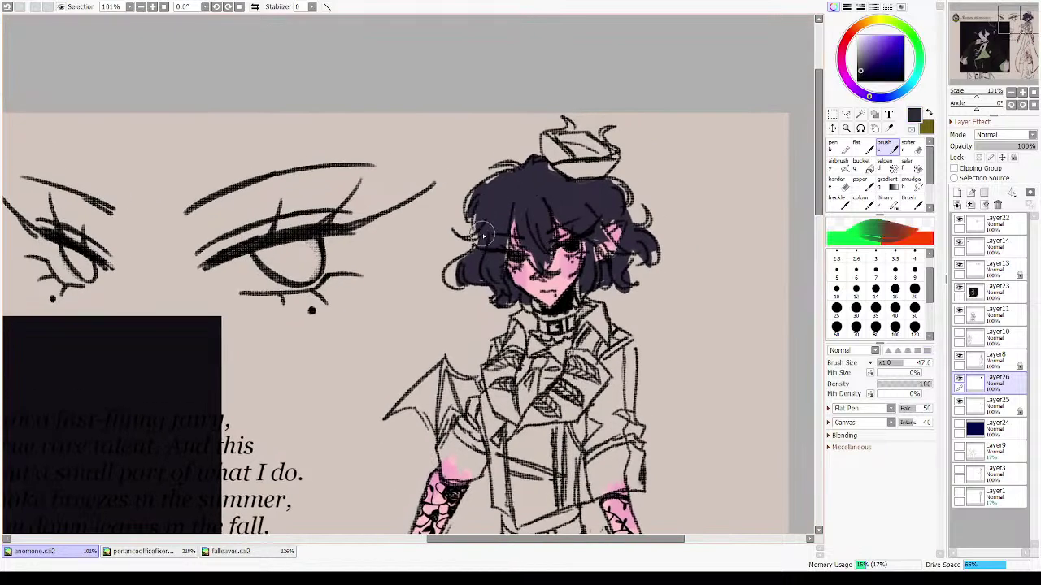
mouse_move(483, 234)
left_mouse_down()
mouse_move(464, 277)
mouse_move(446, 279)
mouse_move(471, 278)
mouse_move(452, 289)
mouse_move(473, 274)
mouse_move(473, 284)
mouse_move(478, 269)
left_mouse_up()
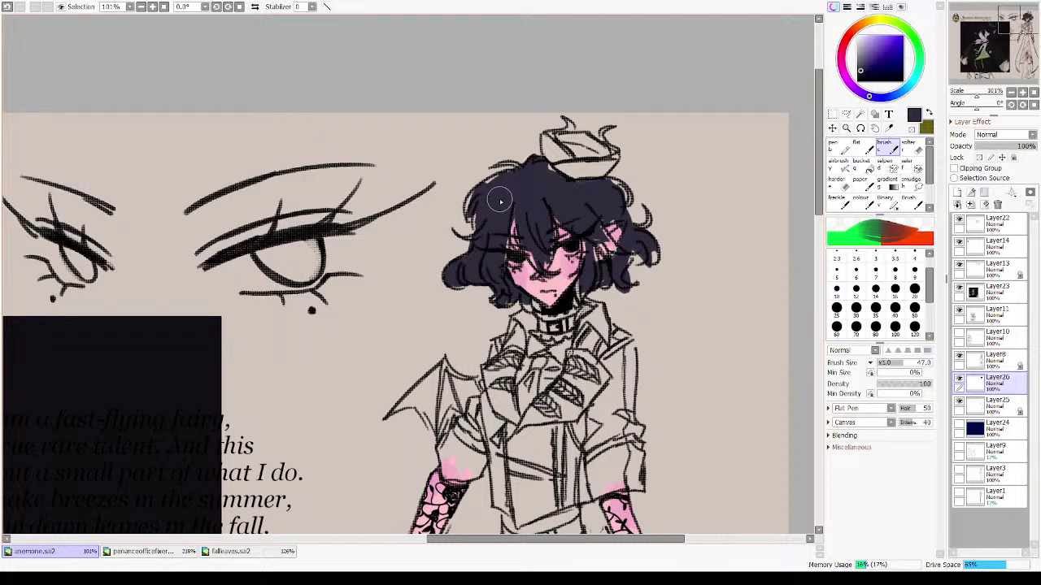
mouse_move(499, 200)
left_mouse_down()
mouse_move(530, 182)
mouse_move(507, 165)
mouse_move(536, 177)
mouse_move(489, 165)
mouse_move(521, 169)
mouse_move(487, 169)
mouse_move(537, 190)
mouse_move(528, 190)
mouse_move(543, 172)
mouse_move(585, 192)
left_mouse_up()
key("ctrl+z")
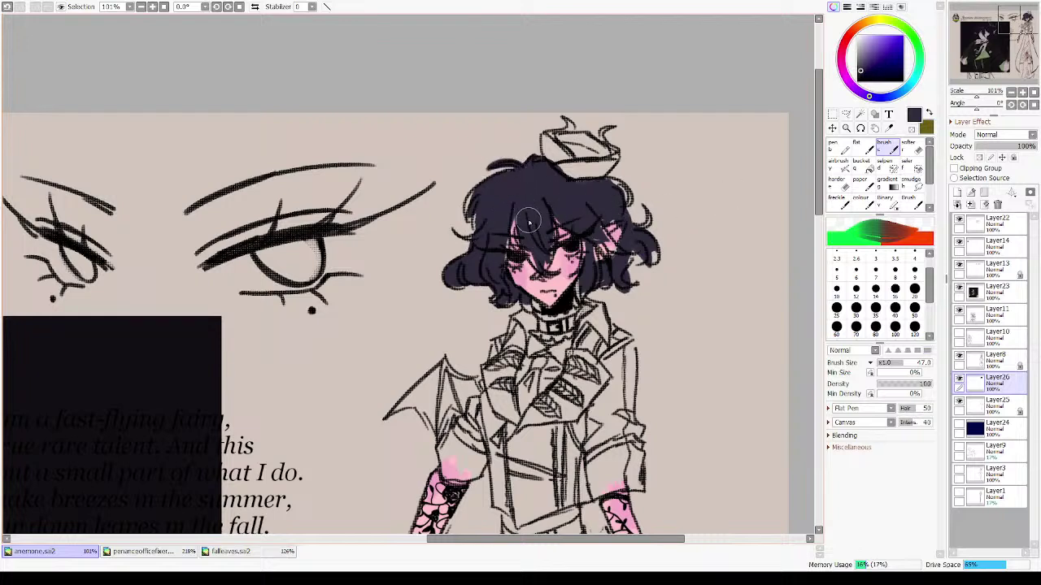
- Cover the gaps between the fringe strands and tidy the hair fill around the pointed ear, checking the mirrored view
mouse_move(521, 217)
left_mouse_down()
mouse_move(540, 245)
mouse_move(534, 258)
mouse_move(549, 237)
mouse_move(539, 213)
mouse_move(545, 232)
mouse_move(550, 225)
mouse_move(541, 261)
mouse_move(558, 281)
mouse_move(557, 260)
mouse_move(530, 278)
mouse_move(544, 262)
mouse_move(554, 275)
mouse_move(527, 278)
left_mouse_up()
key("ctrl+z")
key("h")
key("h")
key("ctrl+z")
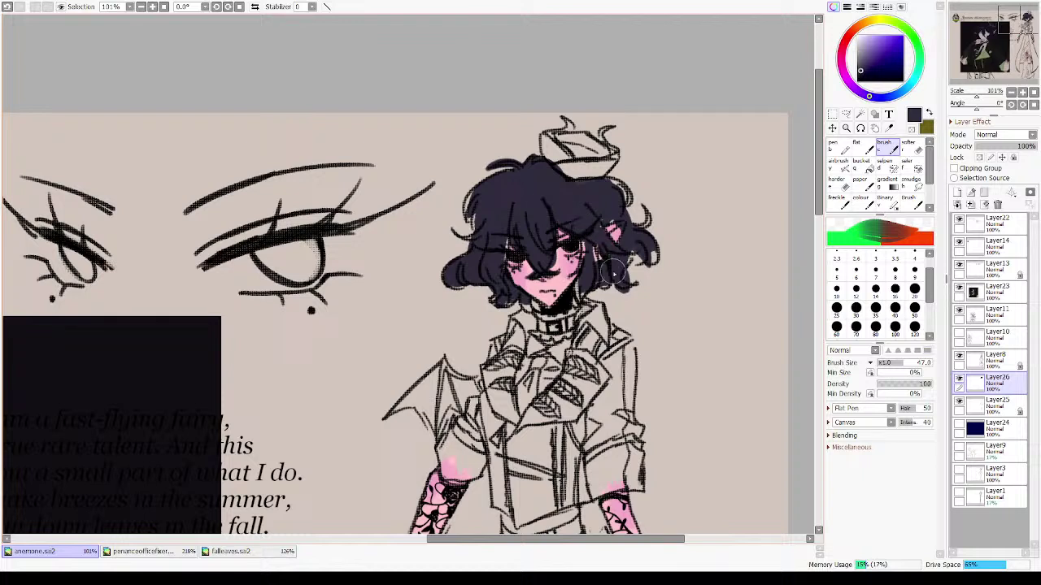
key("e")
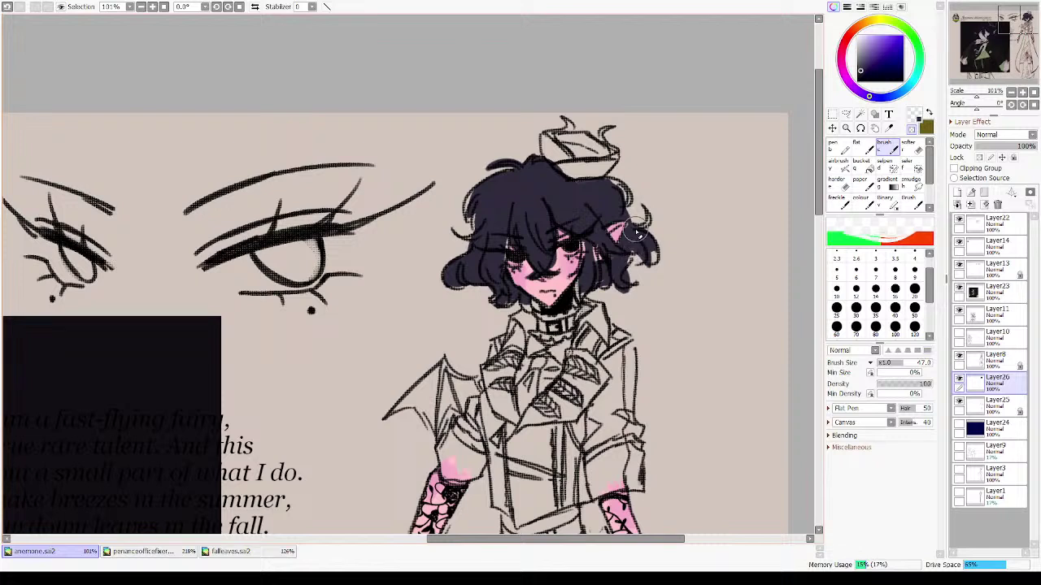
key("x")
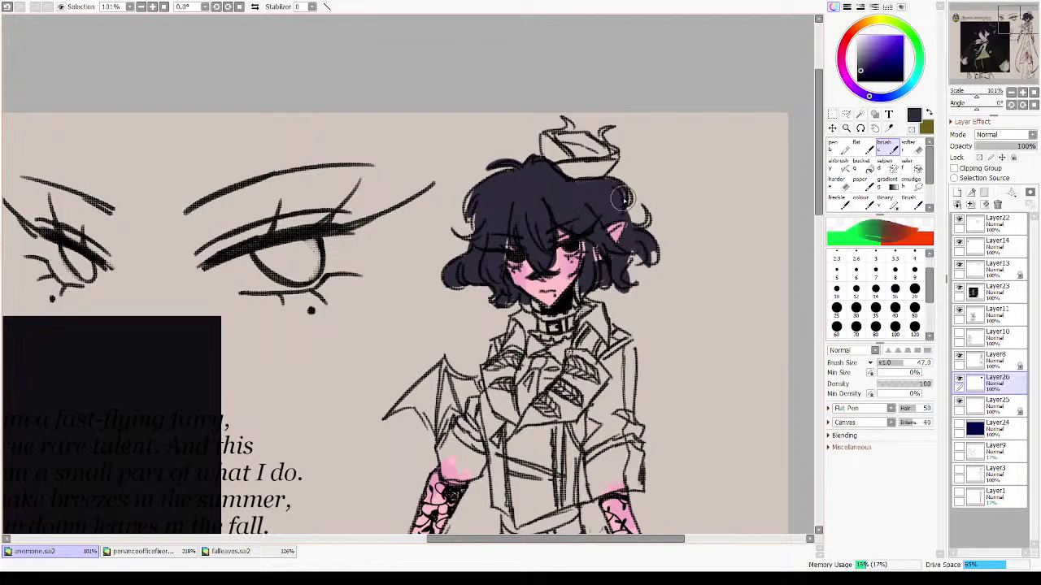
- Set the brush size to 50 and try filling the small hat with a darker navy
scroll(634, 283, "down", 1)
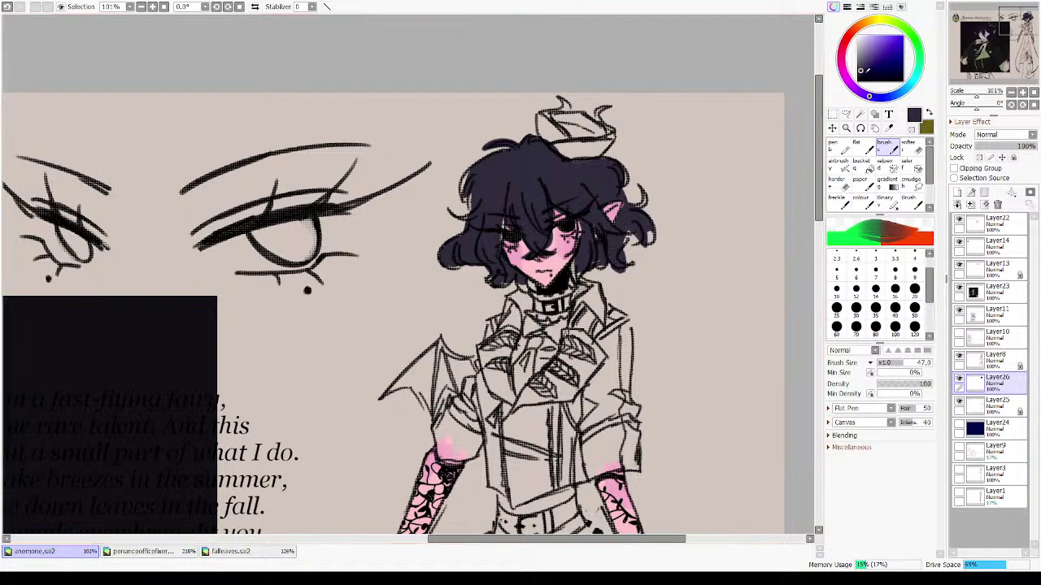
left_click_drag(860, 71, 868, 75)
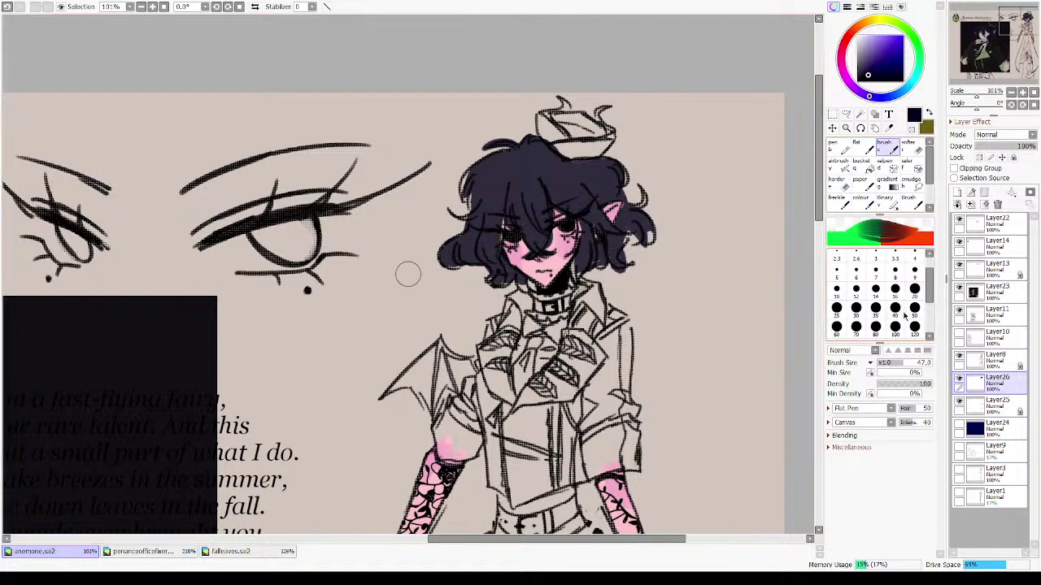
left_click(913, 309)
mouse_move(563, 104)
left_mouse_down()
mouse_move(561, 122)
mouse_move(552, 114)
mouse_move(573, 145)
left_mouse_up()
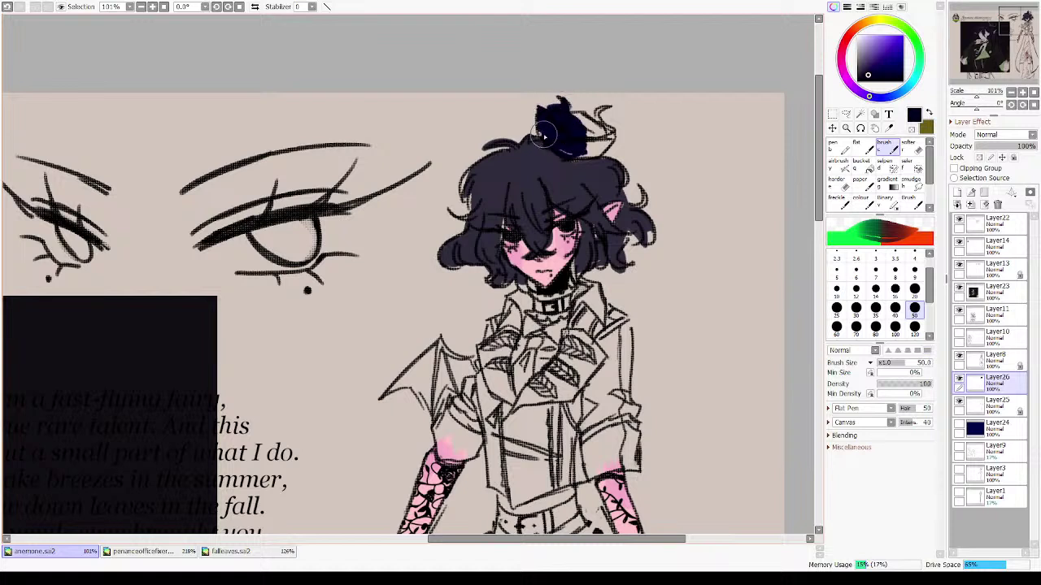
key("ctrl+z")
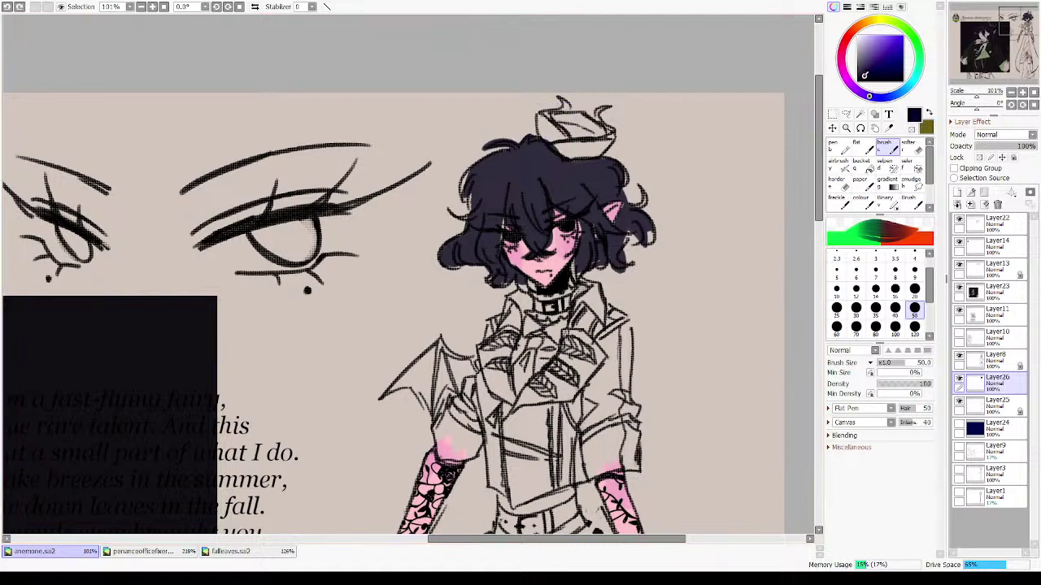
- Try further navy shades on the hat, compare the figure with the portrait, and clear the hat fills
mouse_move(563, 104)
left_mouse_down()
mouse_move(577, 142)
mouse_move(542, 122)
mouse_move(561, 149)
mouse_move(546, 127)
mouse_move(578, 151)
mouse_move(563, 133)
mouse_move(613, 143)
mouse_move(594, 113)
left_mouse_up()
key("h")
key("h")
left_click_drag(558, 358, 528, 257)
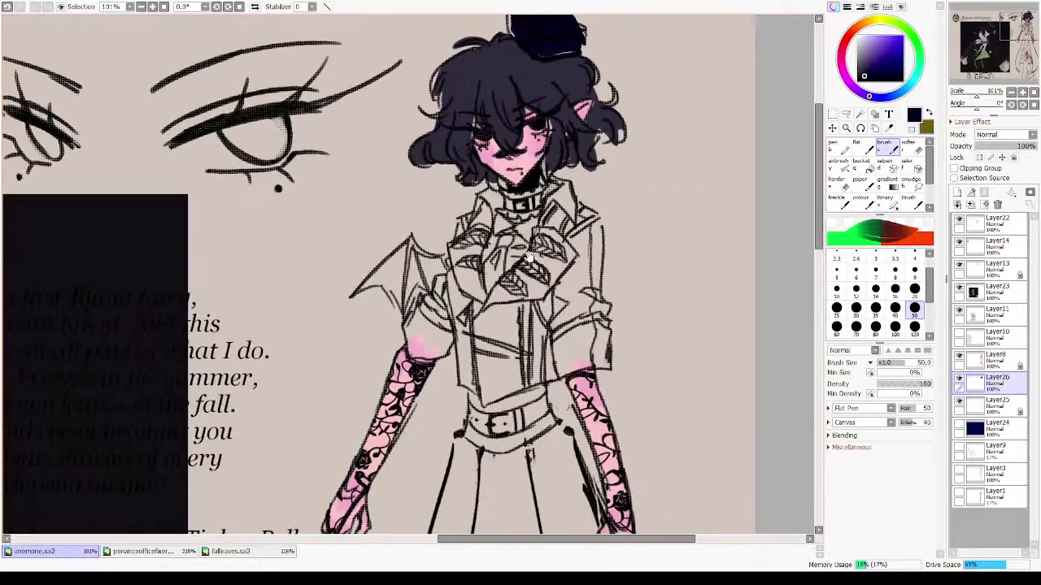
left_click_drag(335, 341, 689, 242)
left_click_drag(601, 316, 762, 274)
left_click_drag(787, 380, 493, 302)
left_click_drag(699, 154, 520, 296)
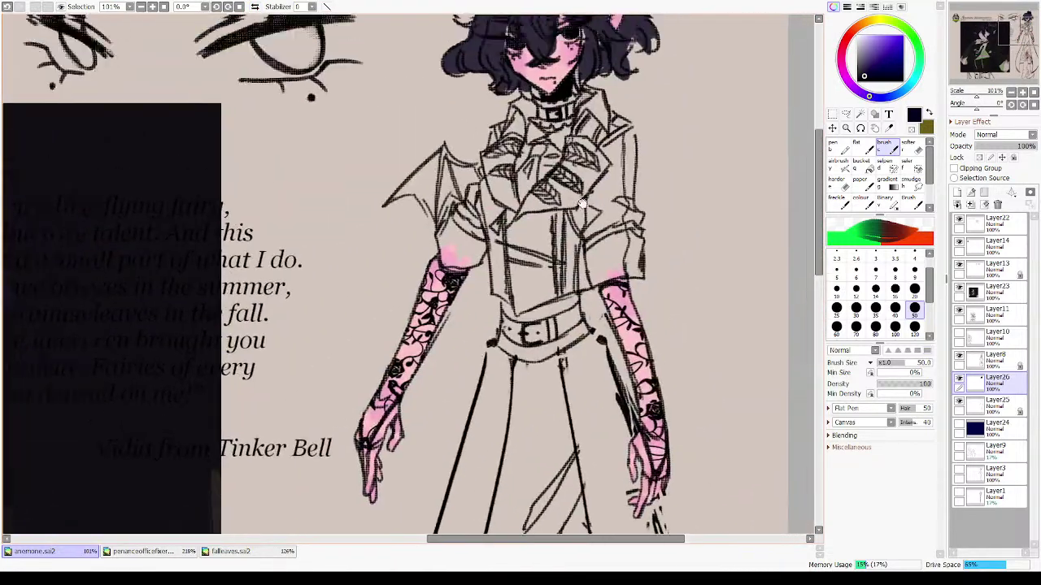
left_click_drag(588, 133, 553, 270)
key("minus")
mouse_move(528, 59)
left_mouse_down()
mouse_move(554, 70)
mouse_move(549, 85)
mouse_move(573, 81)
mouse_move(549, 88)
mouse_move(581, 57)
mouse_move(536, 65)
mouse_move(535, 47)
mouse_move(590, 66)
mouse_move(577, 97)
mouse_move(542, 94)
left_mouse_up()
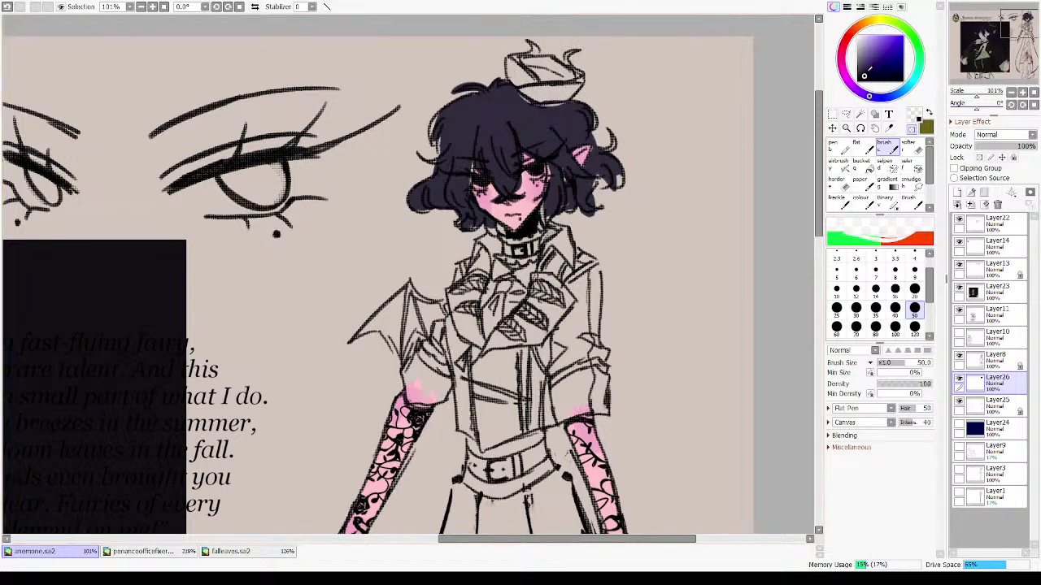
left_click_drag(867, 72, 862, 65)
mouse_move(525, 71)
left_mouse_down()
mouse_move(533, 92)
mouse_move(550, 93)
left_mouse_up()
key("ctrl+z")
- Adjust the colour to a dark, slightly purple navy and fill the small hat with it
left_click(864, 70)
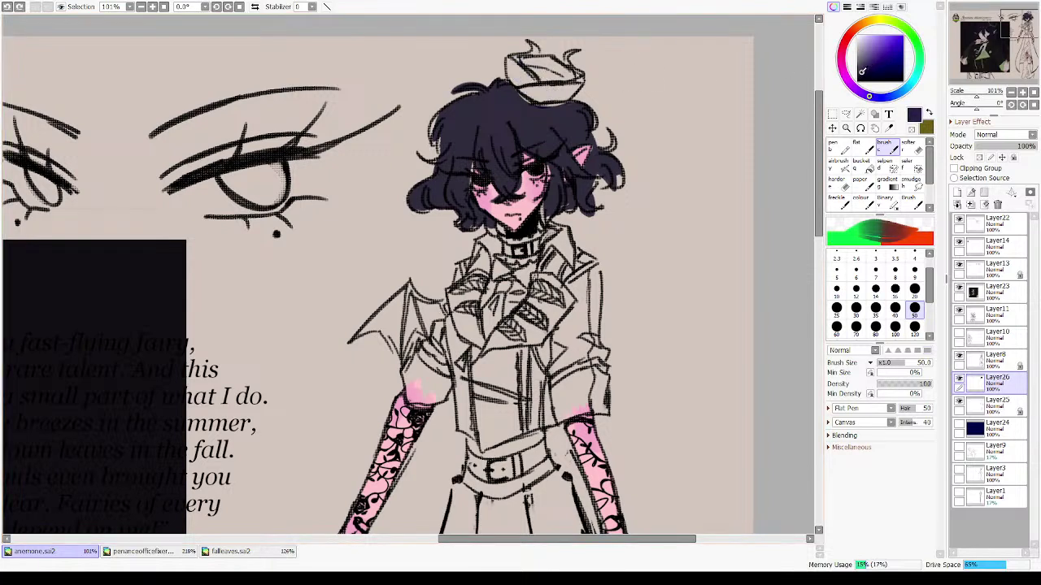
left_click(861, 74)
left_click(863, 94)
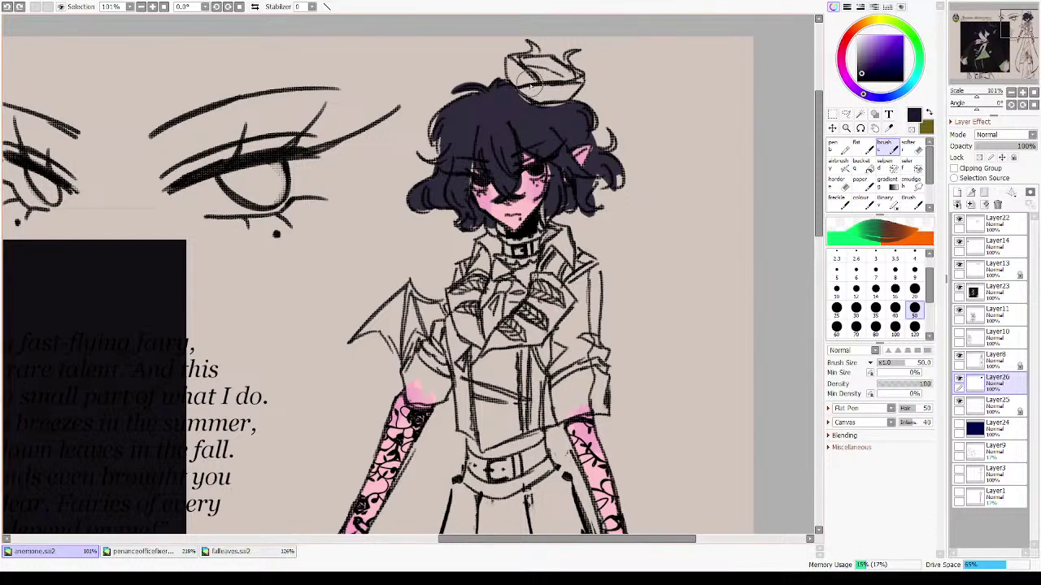
mouse_move(529, 81)
left_mouse_down()
mouse_move(533, 53)
mouse_move(541, 61)
mouse_move(526, 71)
mouse_move(578, 85)
mouse_move(567, 62)
mouse_move(544, 86)
mouse_move(571, 73)
mouse_move(572, 31)
mouse_move(536, 48)
left_mouse_up()
- Fill the jacket, lapels, upper sleeves, belt and top of the skirt with the dark purple navy, leaving the blouse ruffle unpainted
left_click_drag(520, 186, 533, 144)
mouse_move(506, 173)
left_mouse_down()
mouse_move(487, 156)
mouse_move(502, 162)
mouse_move(490, 183)
mouse_move(480, 180)
mouse_move(463, 201)
mouse_move(479, 187)
mouse_move(466, 193)
mouse_move(441, 260)
mouse_move(454, 240)
mouse_move(440, 272)
mouse_move(462, 291)
mouse_move(472, 329)
left_mouse_up()
key("ctrl+z")
left_click_drag(263, 367, 723, 34)
mouse_move(674, 260)
left_mouse_down()
mouse_move(658, 37)
mouse_move(420, 211)
mouse_move(358, 410)
left_mouse_up()
mouse_move(404, 96)
left_mouse_down()
mouse_move(403, 167)
mouse_move(447, 166)
mouse_move(411, 215)
mouse_move(413, 199)
mouse_move(390, 276)
mouse_move(435, 168)
mouse_move(398, 228)
left_mouse_up()
mouse_move(405, 168)
left_mouse_down()
mouse_move(472, 135)
mouse_move(455, 131)
left_mouse_up()
left_click_drag(470, 101, 422, 273)
mouse_move(366, 175)
left_mouse_down()
mouse_move(368, 215)
mouse_move(373, 148)
mouse_move(398, 131)
mouse_move(406, 160)
mouse_move(402, 122)
mouse_move(396, 161)
mouse_move(413, 122)
left_mouse_up()
key("minus")
key("minus")
mouse_move(376, 157)
left_mouse_down()
mouse_move(389, 231)
mouse_move(460, 142)
mouse_move(406, 195)
mouse_move(455, 118)
mouse_move(455, 69)
mouse_move(472, 77)
mouse_move(470, 110)
mouse_move(463, 73)
mouse_move(499, 98)
mouse_move(502, 200)
mouse_move(479, 154)
mouse_move(459, 203)
mouse_move(444, 163)
mouse_move(455, 173)
mouse_move(399, 262)
mouse_move(427, 313)
mouse_move(460, 236)
mouse_move(449, 307)
mouse_move(406, 294)
mouse_move(439, 316)
mouse_move(452, 374)
mouse_move(442, 325)
left_mouse_up()
scroll(441, 326, "up", 3)
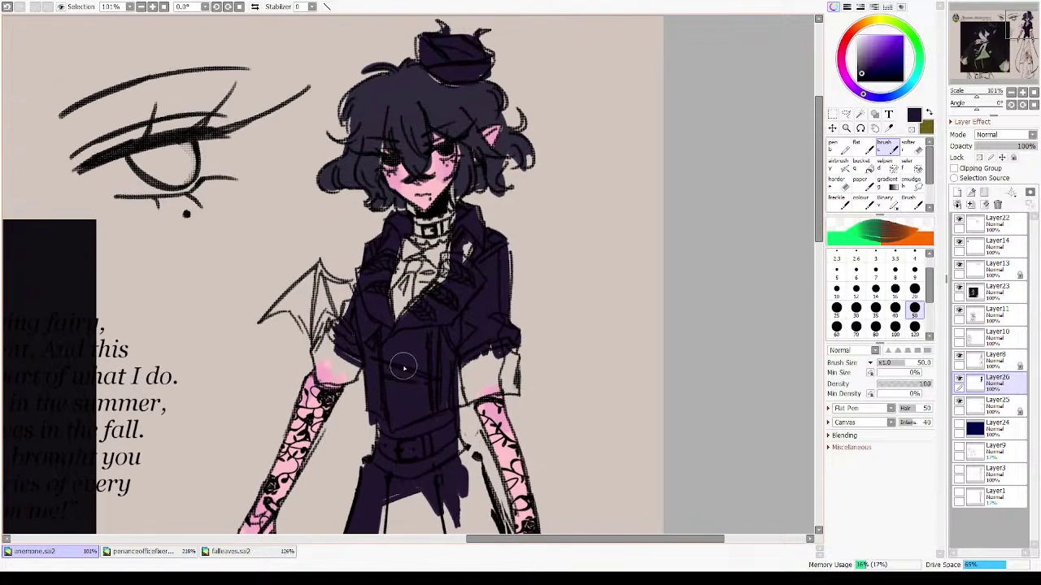
- Set the brush size to 120 and fill the long skirt with dark purple navy, leaving the patterned pink legs uncovered
left_click(1033, 91)
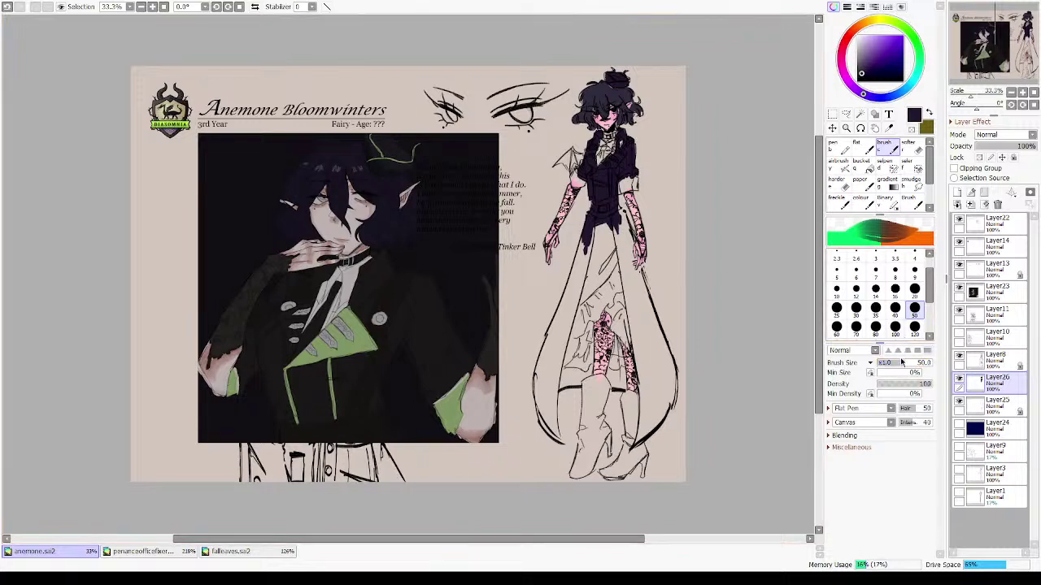
left_click(915, 326)
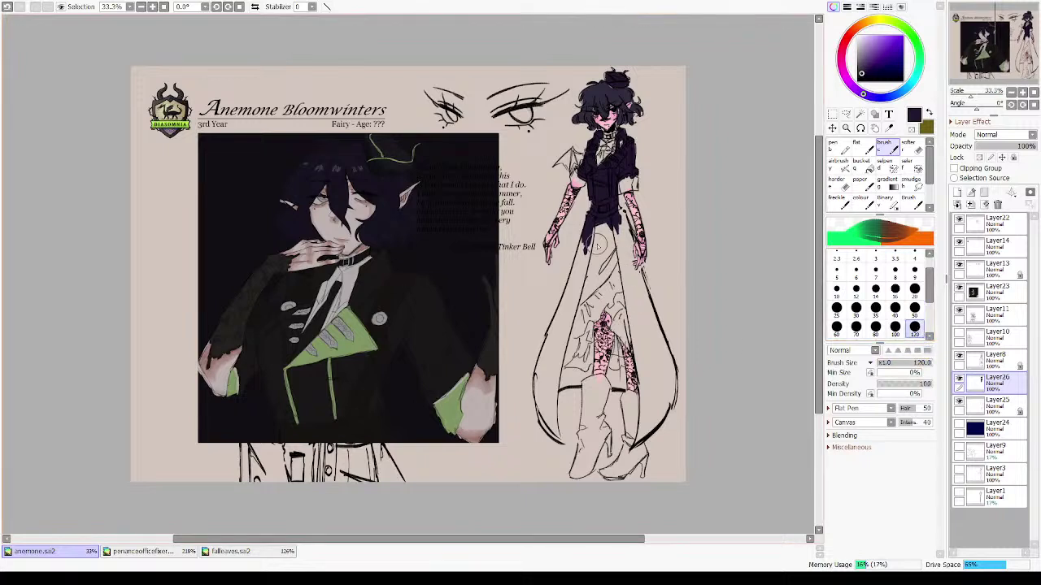
left_click_drag(597, 246, 553, 333)
mouse_move(582, 244)
left_mouse_down()
mouse_move(556, 370)
mouse_move(598, 228)
mouse_move(573, 321)
mouse_move(614, 233)
mouse_move(619, 250)
left_mouse_up()
mouse_move(612, 204)
left_mouse_down()
mouse_move(646, 351)
mouse_move(638, 423)
mouse_move(673, 382)
mouse_move(654, 389)
mouse_move(639, 292)
mouse_move(667, 367)
mouse_move(619, 343)
mouse_move(593, 301)
mouse_move(629, 334)
left_mouse_up()
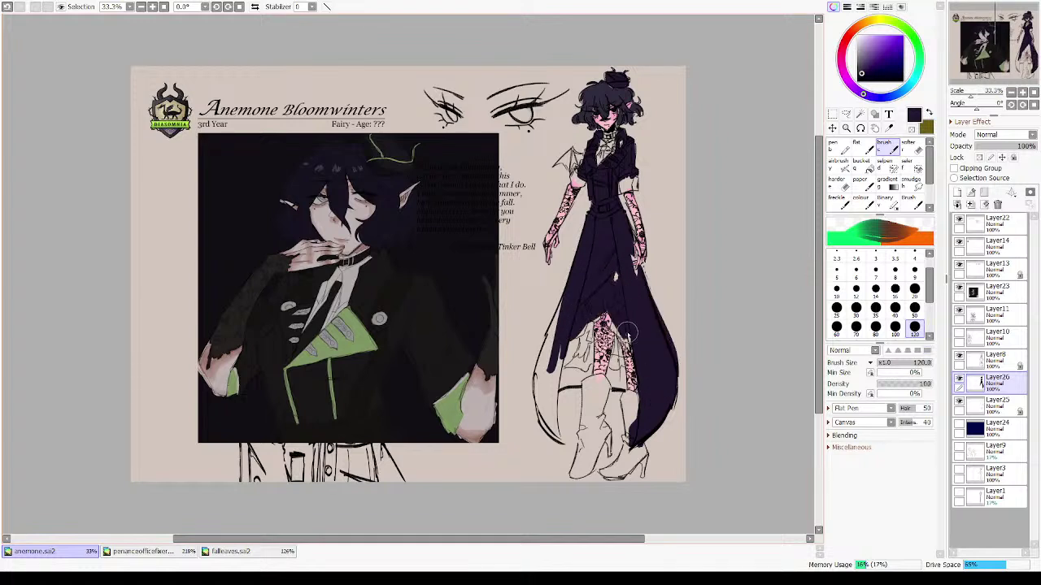
mouse_move(619, 275)
left_mouse_down()
mouse_move(582, 342)
mouse_move(576, 381)
mouse_move(584, 338)
mouse_move(545, 368)
left_mouse_up()
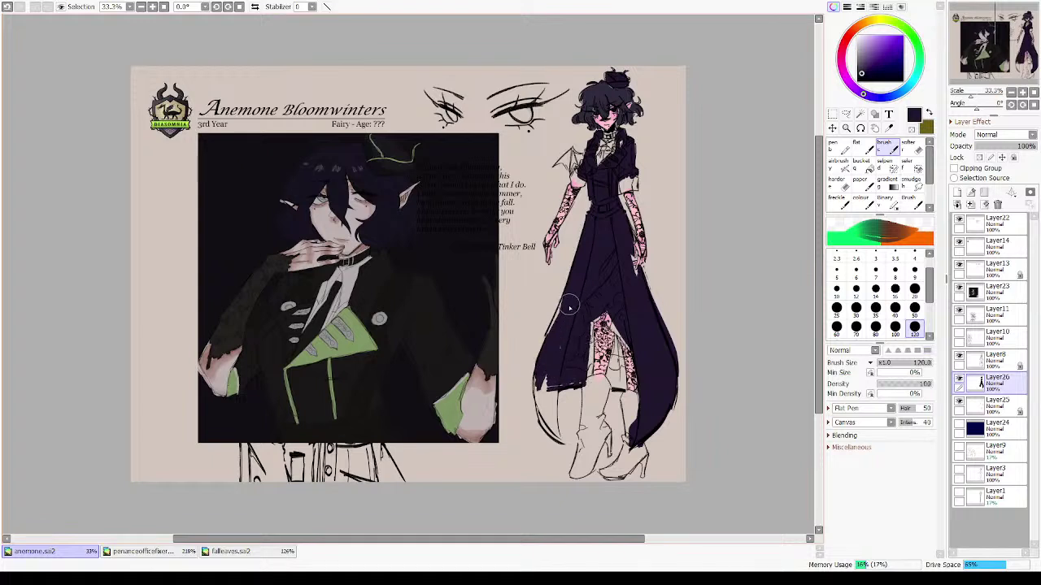
mouse_move(569, 307)
left_mouse_down()
mouse_move(541, 394)
mouse_move(556, 426)
left_mouse_up()
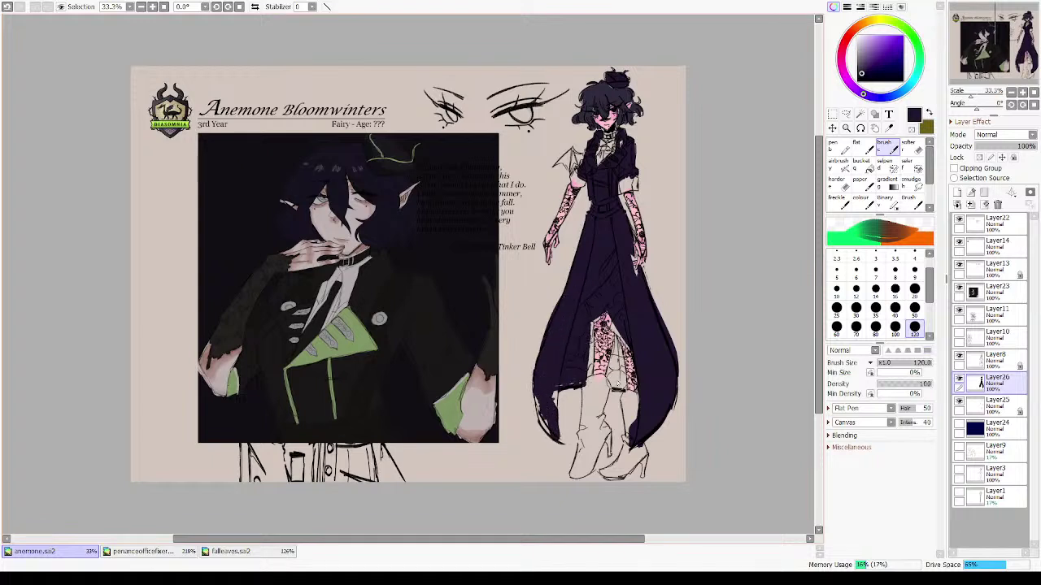
mouse_move(618, 382)
left_mouse_down()
mouse_move(610, 345)
mouse_move(619, 358)
mouse_move(586, 349)
left_mouse_up()
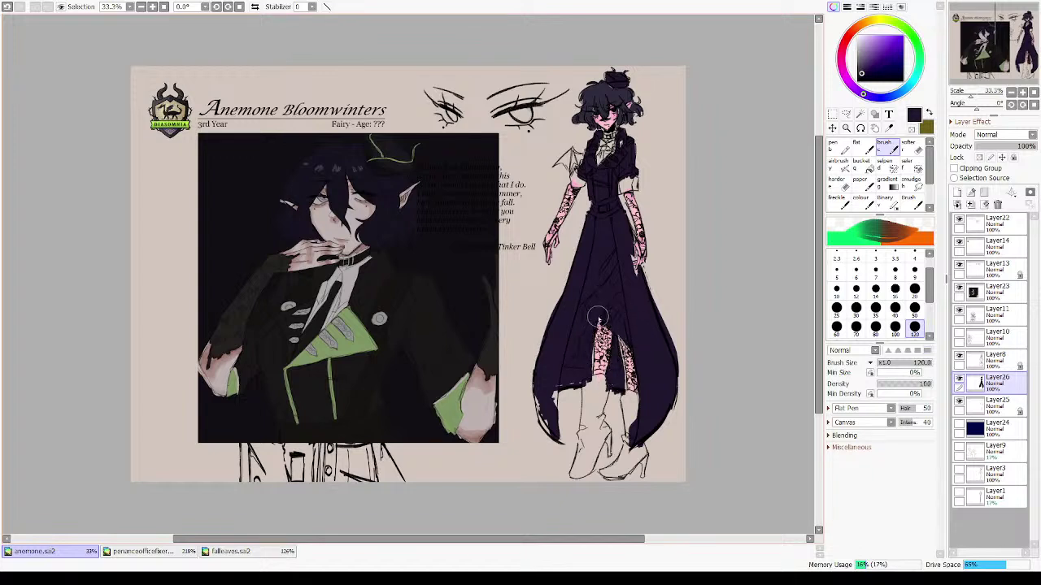
- Fill both high-heeled boots with the same dark purple navy
mouse_move(599, 424)
left_mouse_down()
mouse_move(593, 382)
mouse_move(599, 406)
mouse_move(574, 480)
left_mouse_up()
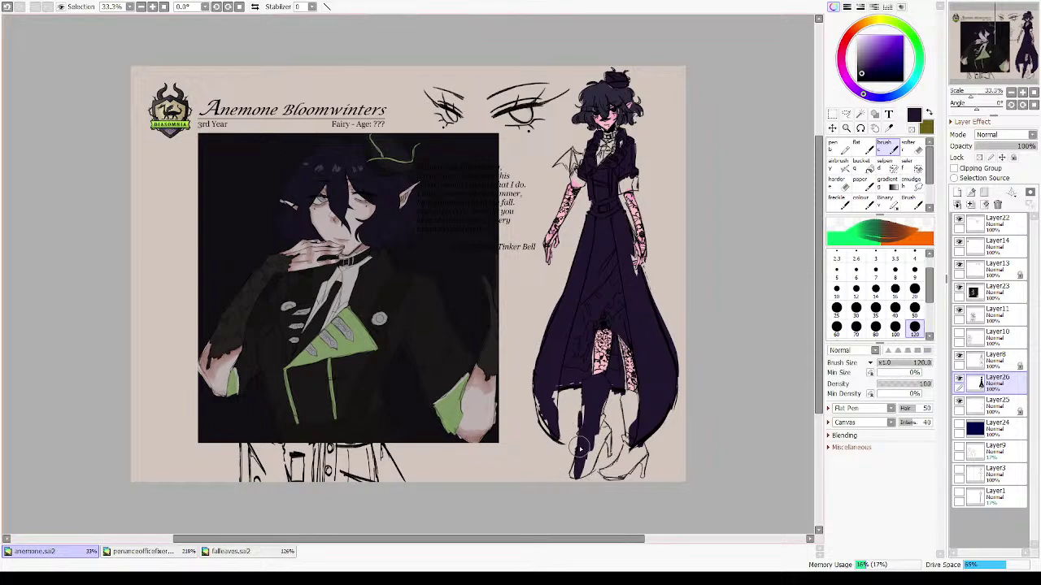
mouse_move(576, 472)
left_mouse_down()
mouse_move(596, 445)
mouse_move(582, 464)
mouse_move(591, 413)
mouse_move(599, 435)
mouse_move(598, 420)
mouse_move(600, 428)
mouse_move(625, 406)
mouse_move(631, 420)
mouse_move(626, 398)
mouse_move(631, 410)
mouse_move(635, 399)
mouse_move(630, 436)
mouse_move(624, 406)
mouse_move(633, 407)
mouse_move(631, 455)
mouse_move(635, 447)
mouse_move(611, 469)
left_mouse_up()
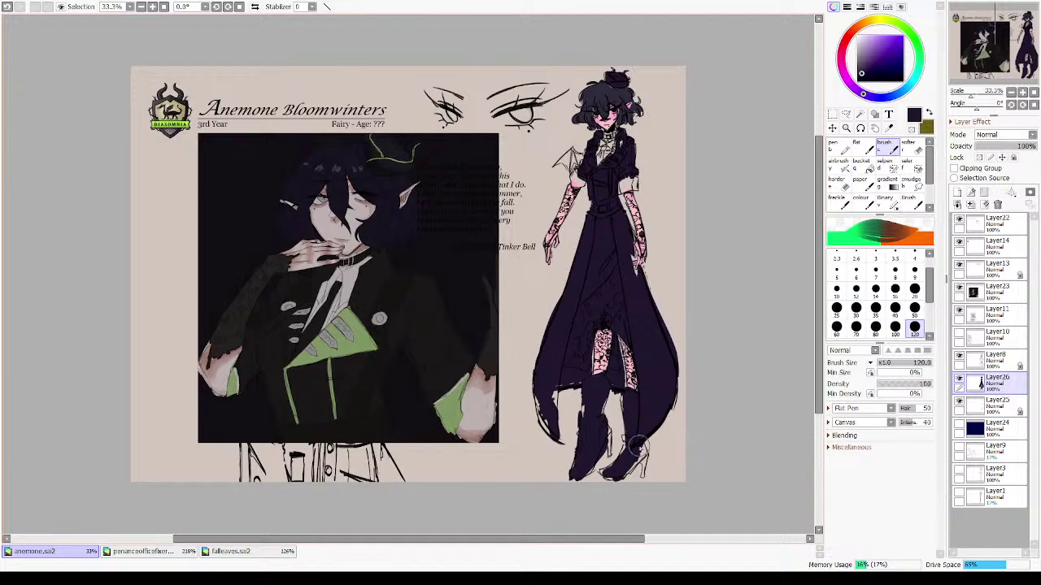
key("e")
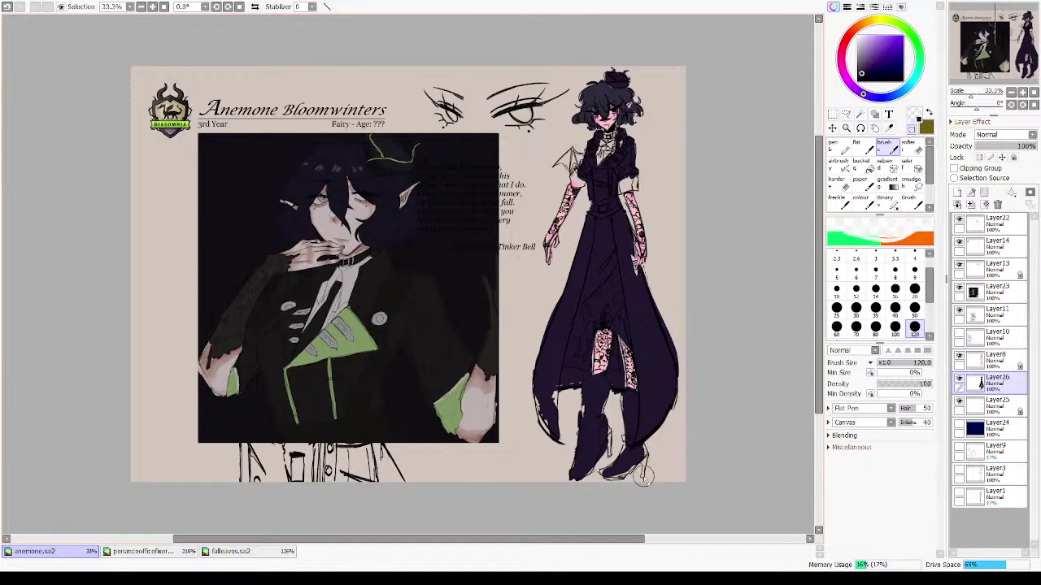
- Fill the bat wing at the shoulder with dark purple navy and erase the paint outside its outline
left_click_drag(587, 256, 514, 365)
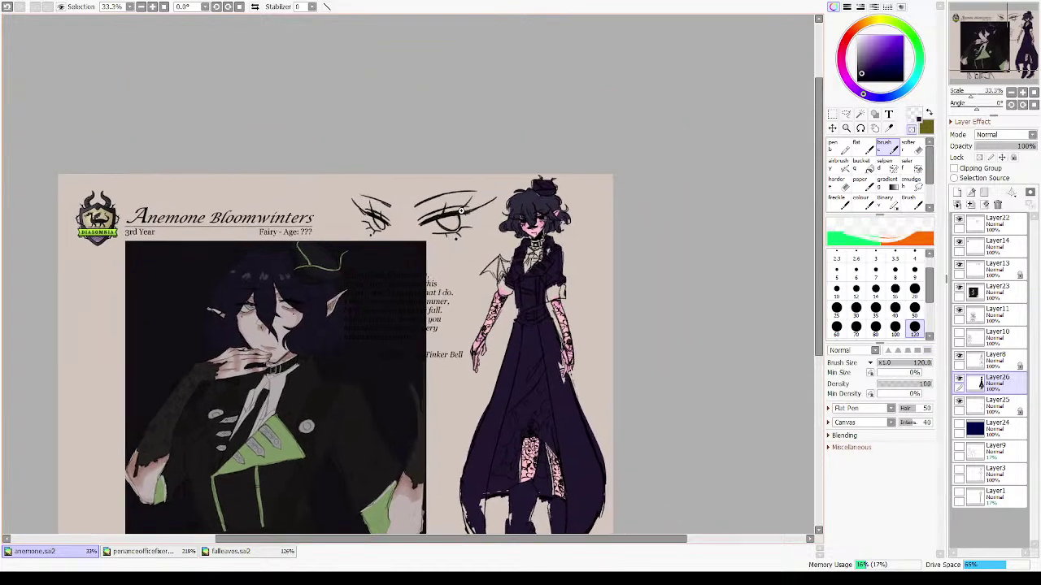
left_click_drag(461, 211, 537, 286)
key("minus")
mouse_move(407, 248)
left_mouse_down()
mouse_move(411, 237)
mouse_move(374, 261)
mouse_move(395, 267)
mouse_move(435, 237)
mouse_move(445, 243)
mouse_move(430, 196)
mouse_move(438, 192)
mouse_move(429, 196)
left_mouse_up()
key("minus")
key("ctrl+z")
key("ctrl+z")
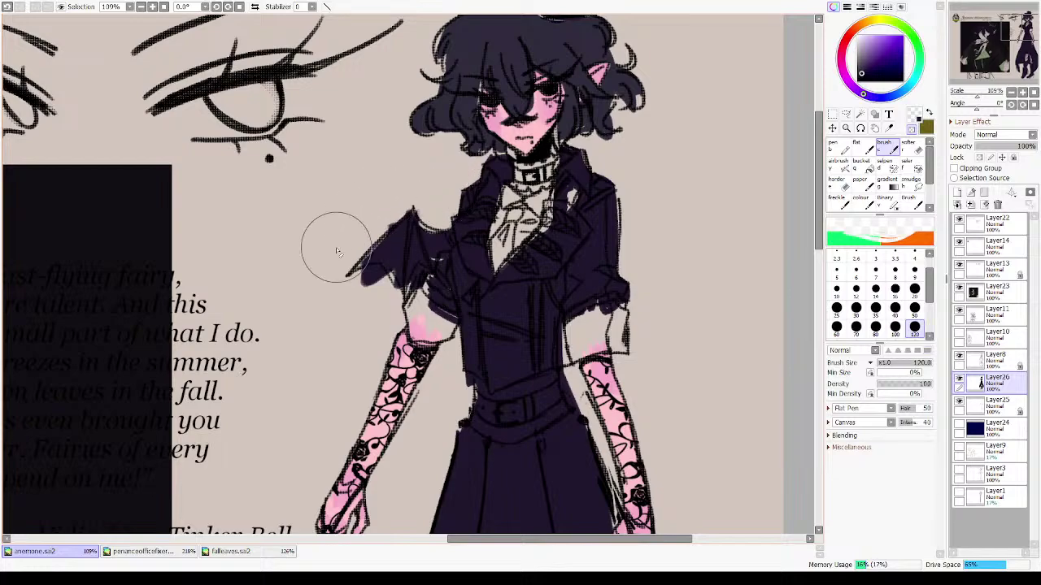
mouse_move(343, 306)
left_mouse_down()
mouse_move(414, 301)
mouse_move(345, 439)
mouse_move(620, 177)
left_mouse_up()
left_click_drag(769, 265, 718, 231)
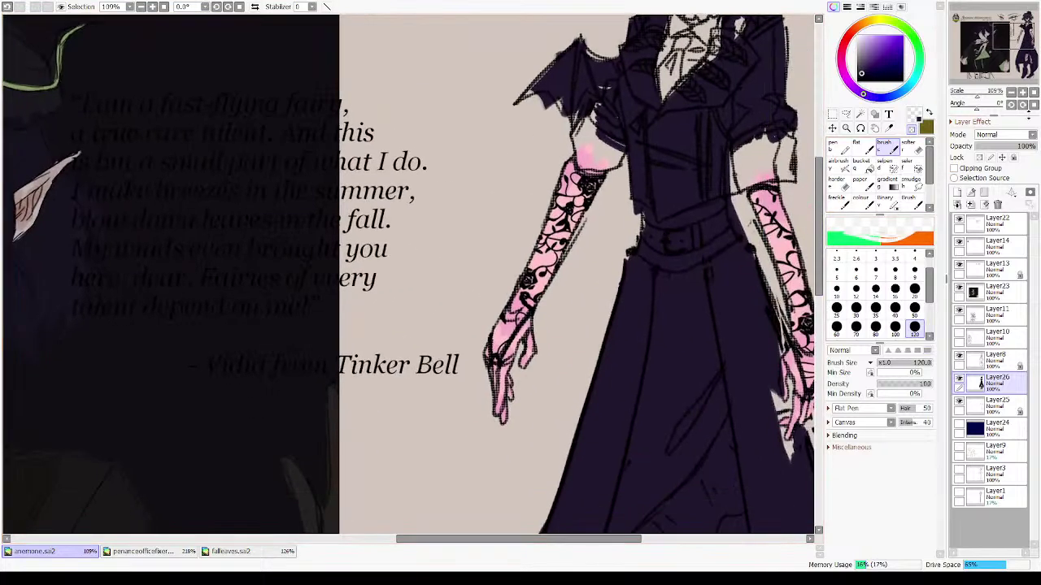
- Set the brush size to 28 and fill the choker and the necktie with dark purple navy
scroll(562, 195, "down", 5)
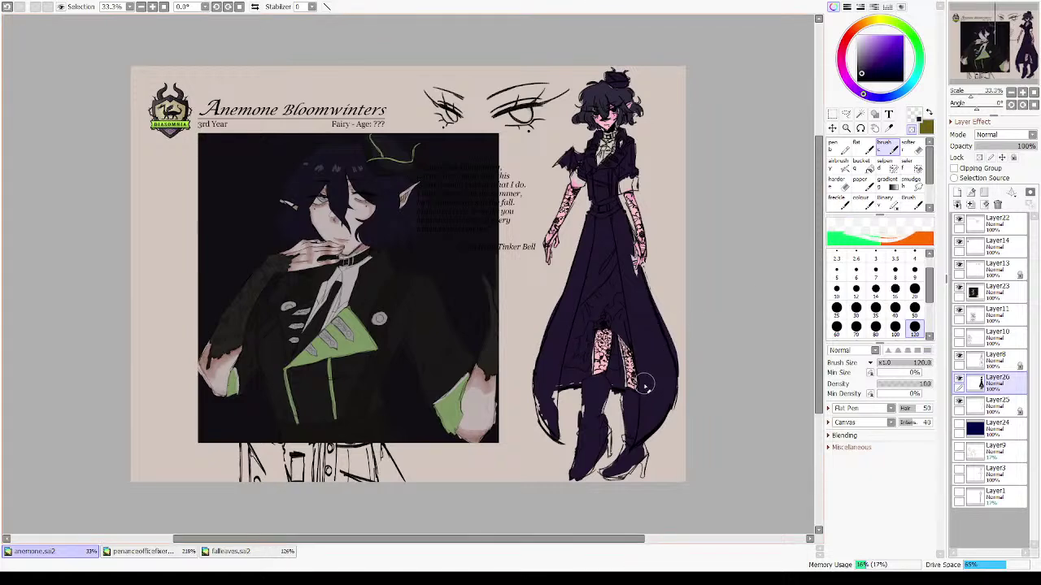
left_click_drag(647, 364, 633, 392)
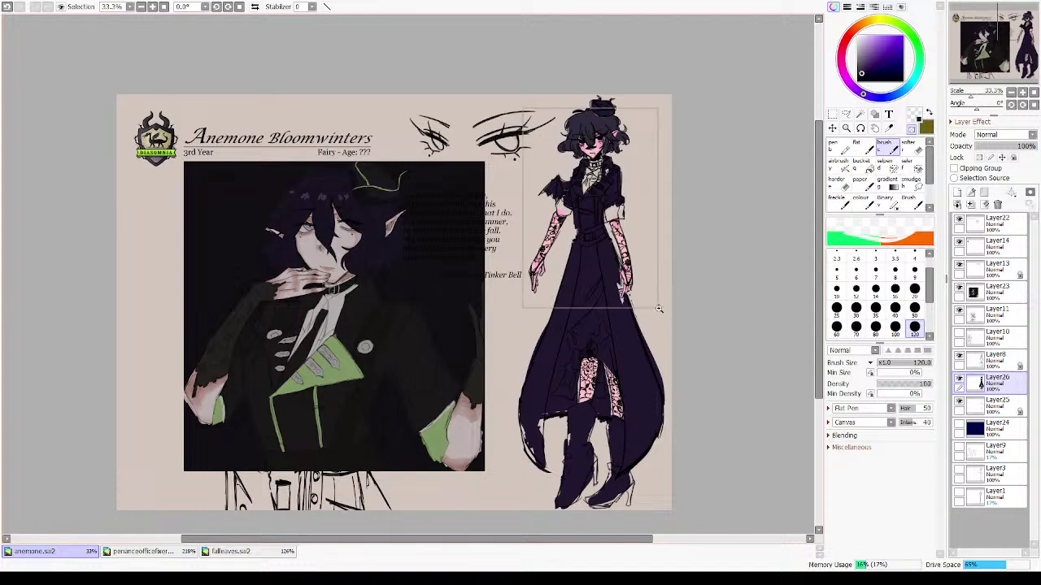
scroll(573, 287, "up", 4)
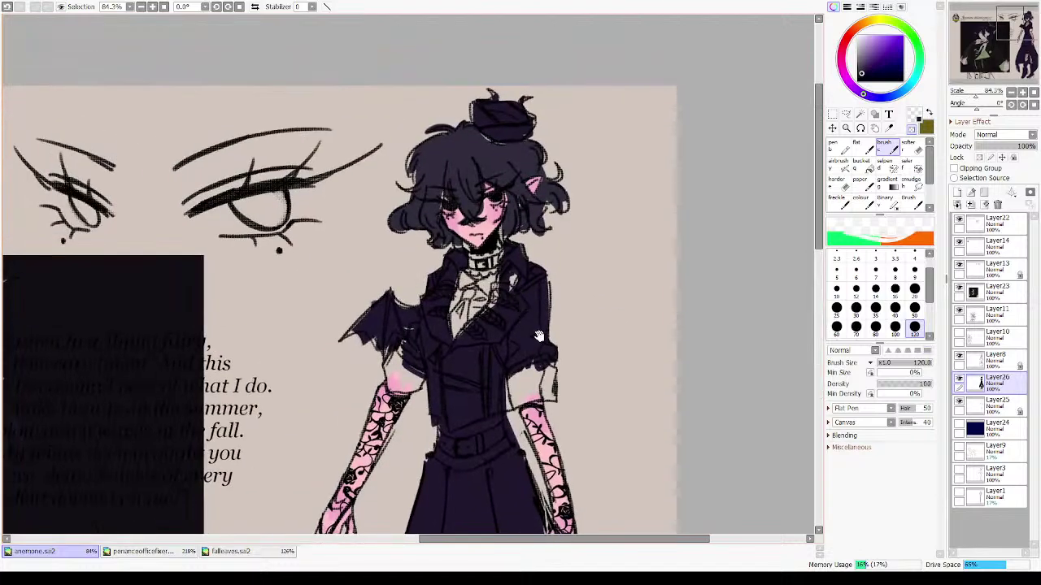
left_click_drag(574, 389, 589, 271)
left_click_drag(480, 228, 849, 129)
mouse_move(670, 274)
left_mouse_down()
mouse_move(702, 163)
mouse_move(469, 346)
left_mouse_up()
left_click_drag(660, 118, 557, 270)
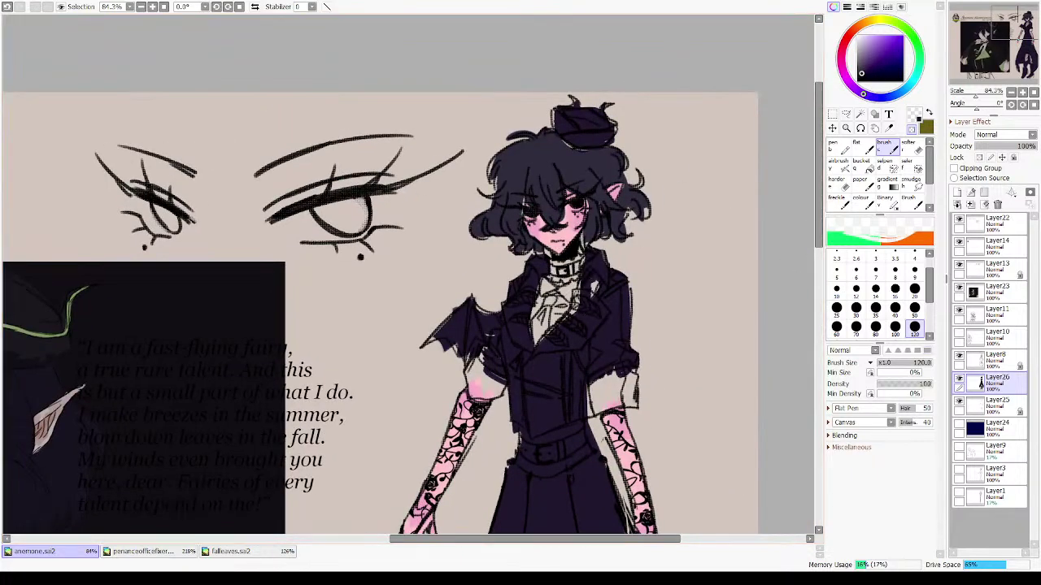
mouse_move(880, 372)
left_mouse_down()
mouse_move(897, 372)
mouse_move(876, 373)
left_mouse_up()
left_click_drag(908, 365, 900, 365)
key("minus")
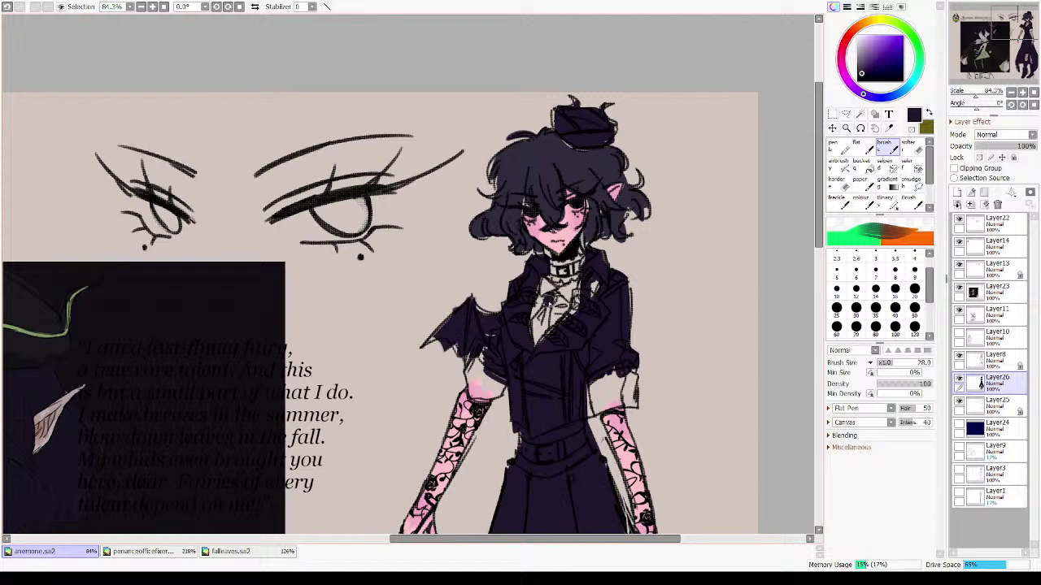
mouse_move(547, 296)
left_mouse_down()
mouse_move(534, 346)
mouse_move(542, 351)
left_mouse_up()
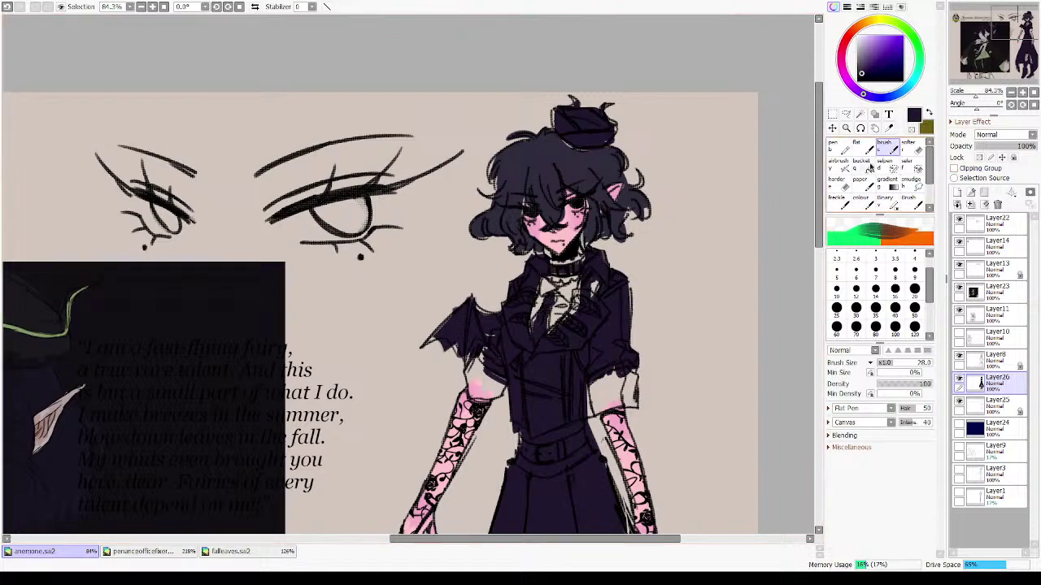
- Choose a pale lilac grey and paint the blouse front, ruffled collar and the sleeves showing below the jacket
key("x")
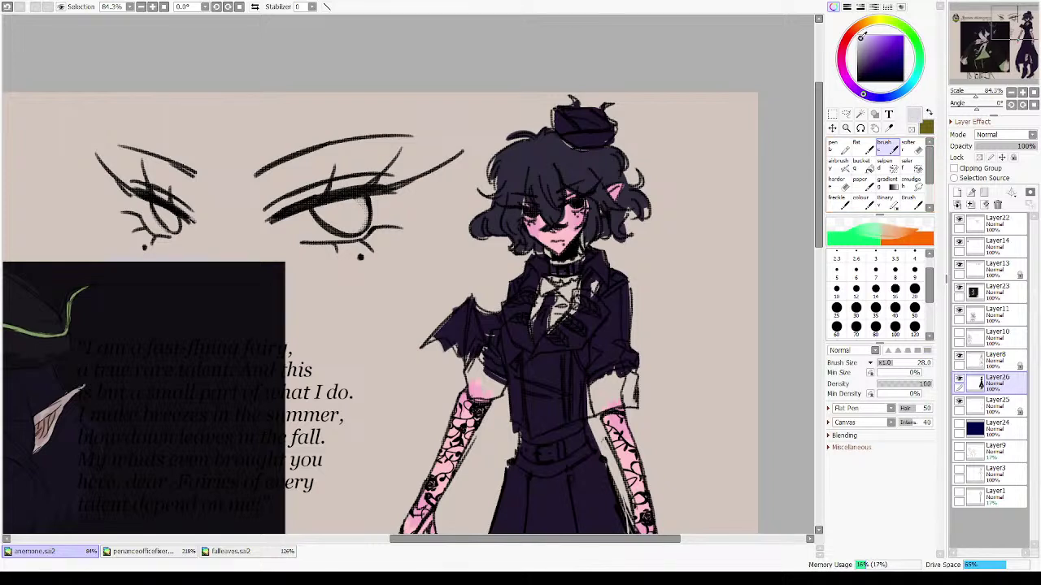
left_click(848, 80)
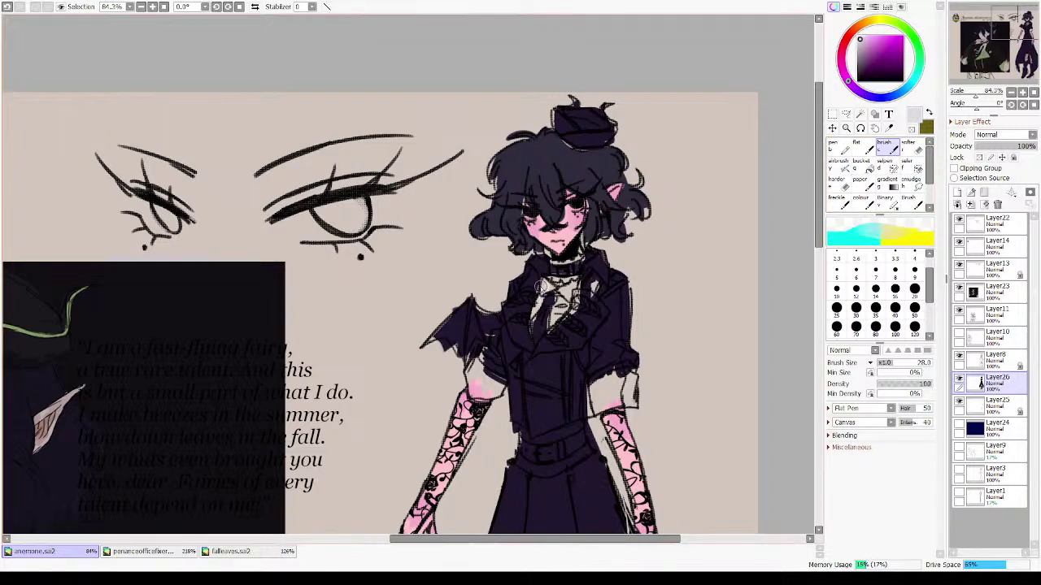
mouse_move(545, 290)
left_mouse_down()
mouse_move(557, 315)
mouse_move(563, 300)
left_mouse_up()
mouse_move(558, 263)
left_mouse_down()
mouse_move(580, 259)
mouse_move(577, 281)
left_mouse_up()
key("ctrl+z")
key("ctrl+z")
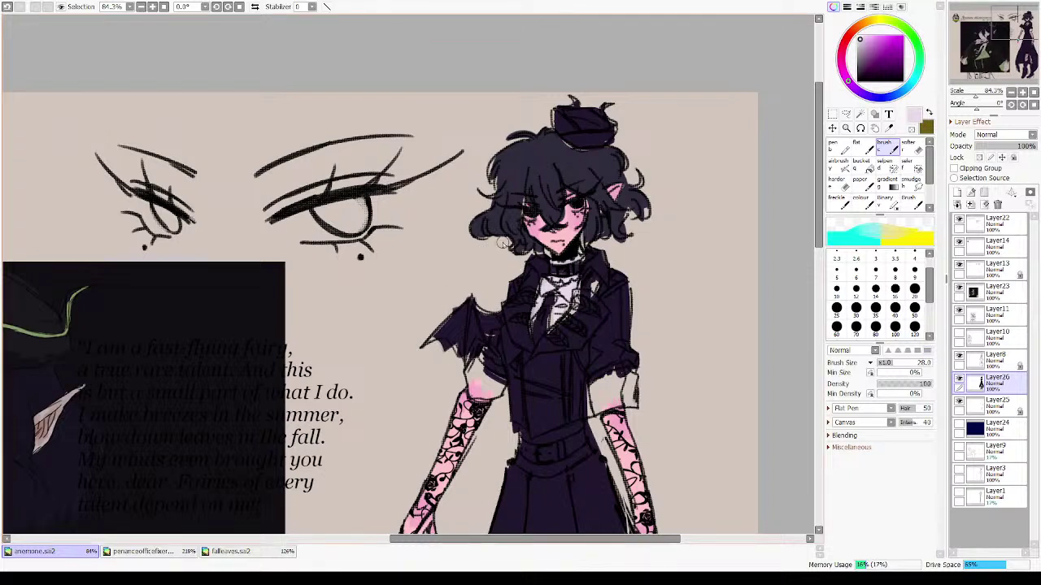
left_click_drag(580, 306, 554, 326)
left_click_drag(526, 387, 536, 303)
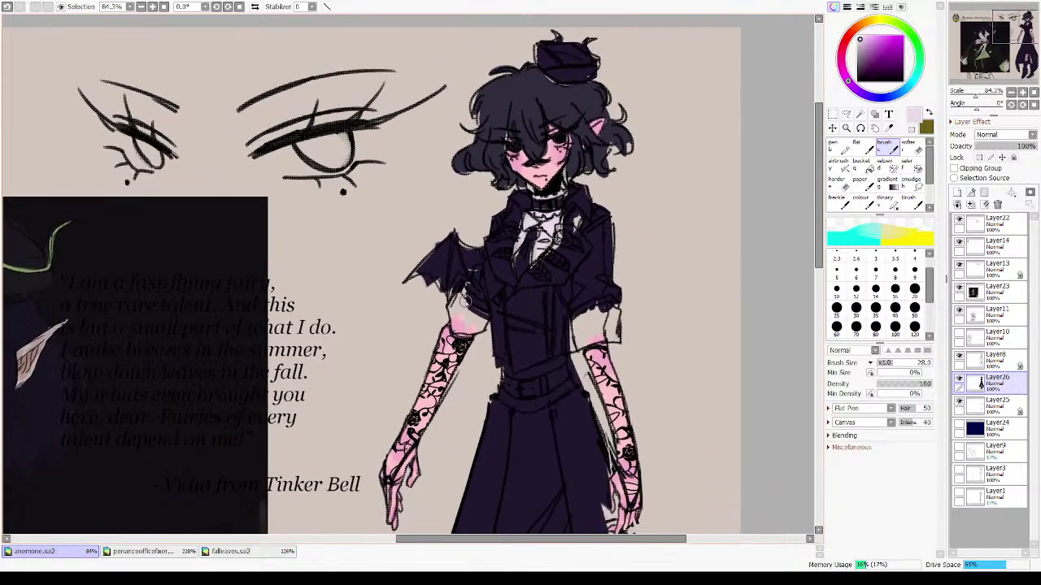
mouse_move(465, 299)
left_mouse_down()
mouse_move(473, 313)
mouse_move(483, 302)
mouse_move(461, 297)
mouse_move(482, 320)
left_mouse_up()
mouse_move(584, 319)
left_mouse_down()
mouse_move(609, 305)
mouse_move(582, 321)
mouse_move(605, 335)
left_mouse_up()
- Sample the skirt's navy and fill the unpainted gaps along the skirt hem, its trailing panel and the boots
scroll(582, 322, "down", 10)
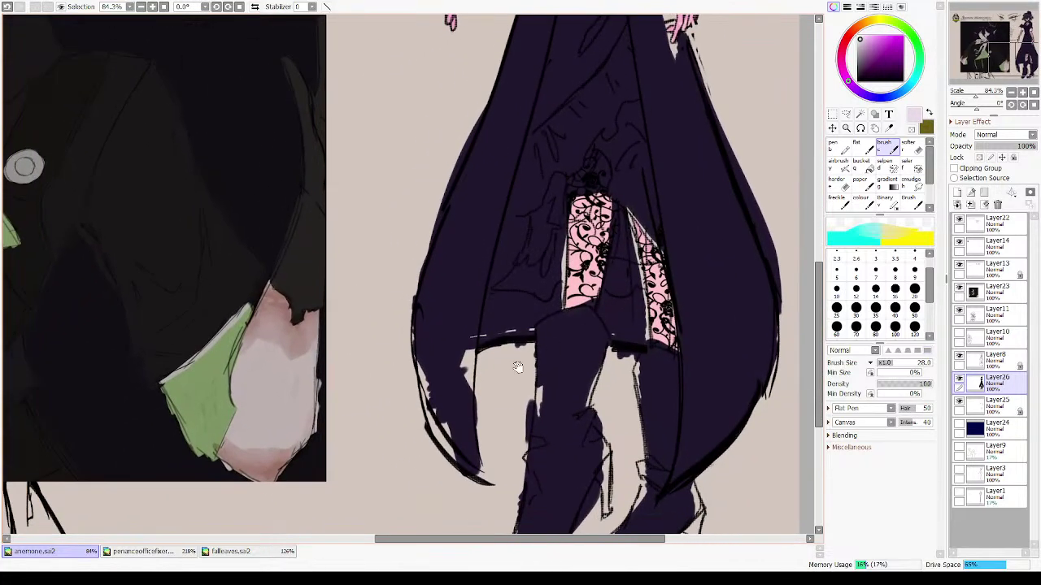
right_click(452, 295)
mouse_move(464, 390)
left_mouse_down()
mouse_move(475, 325)
mouse_move(465, 384)
mouse_move(462, 358)
left_mouse_up()
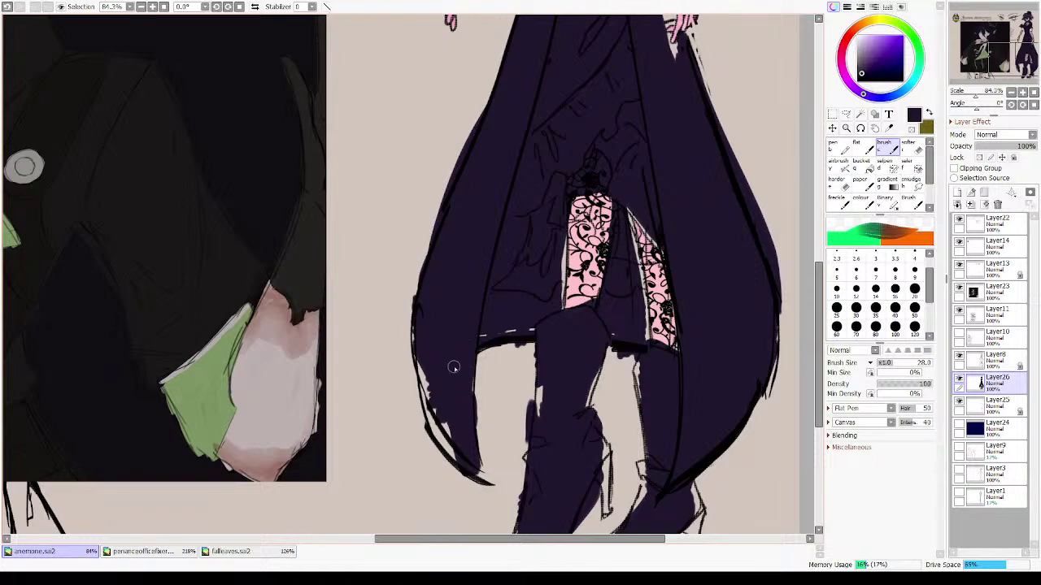
left_click_drag(417, 338, 457, 443)
left_click_drag(487, 332, 533, 324)
left_click_drag(540, 387, 540, 423)
mouse_move(595, 352)
left_mouse_down()
mouse_move(590, 406)
mouse_move(606, 459)
left_mouse_up()
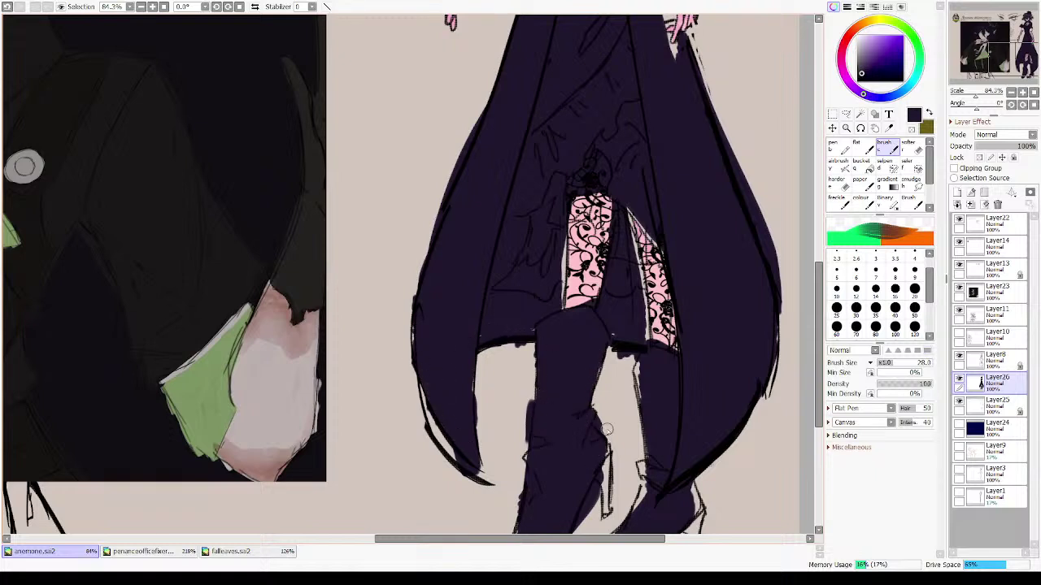
- Darken the colour to a deeper navy and shade the side of the bodice
left_click_drag(702, 249, 647, 347)
left_click_drag(573, 53, 763, 164)
left_click_drag(615, 316, 377, 411)
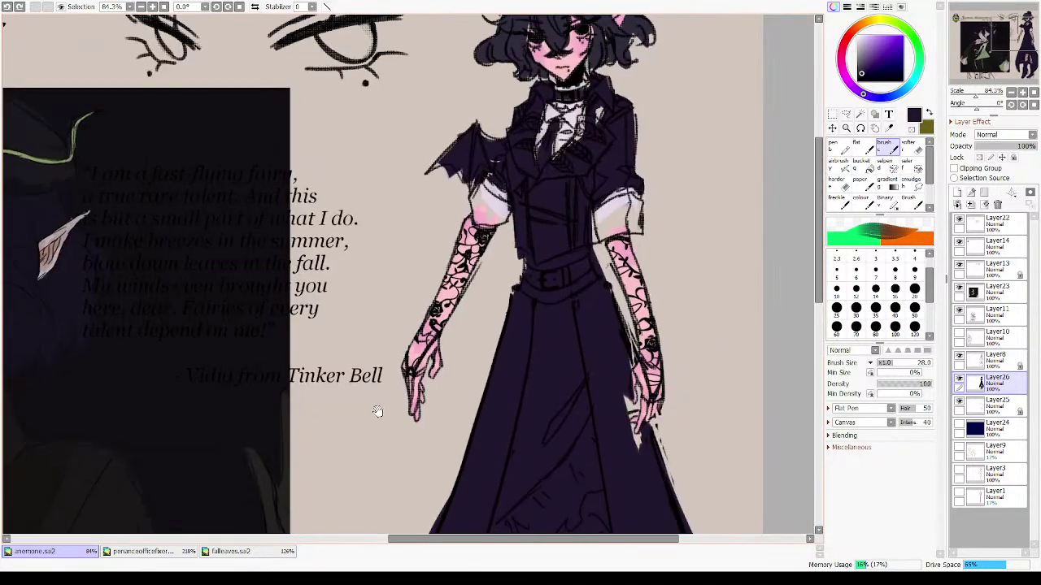
left_click_drag(618, 207, 626, 230)
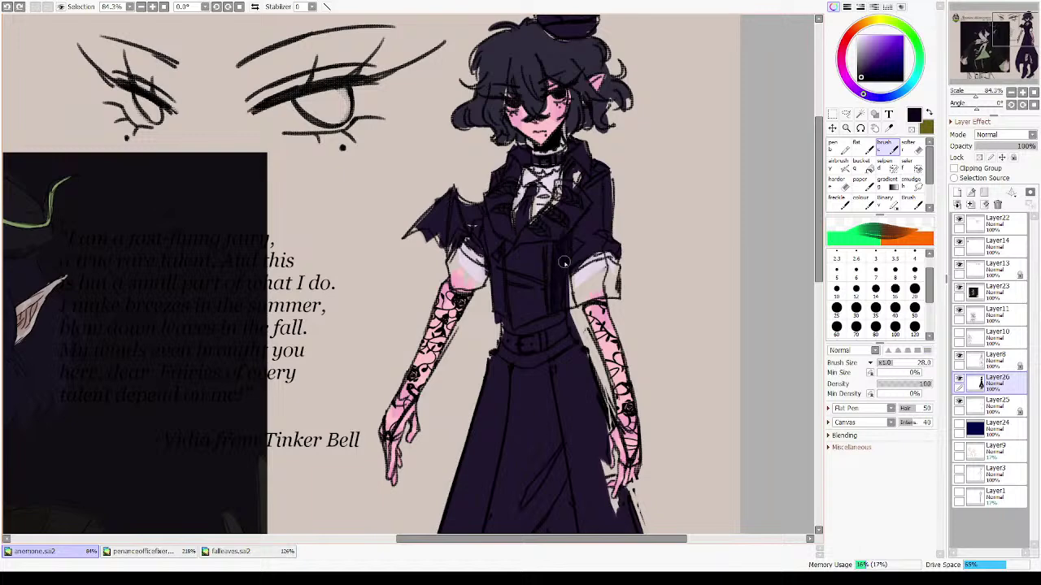
mouse_move(557, 297)
left_mouse_down()
mouse_move(595, 172)
mouse_move(599, 250)
left_mouse_up()
key("ctrl+z")
left_click_drag(496, 193, 594, 301)
mouse_move(472, 258)
left_mouse_down()
mouse_move(441, 248)
mouse_move(465, 264)
left_mouse_up()
- Shade the jacket collar and the belt with the deeper navy
mouse_move(364, 277)
left_mouse_down()
mouse_move(319, 308)
mouse_move(598, 157)
left_mouse_up()
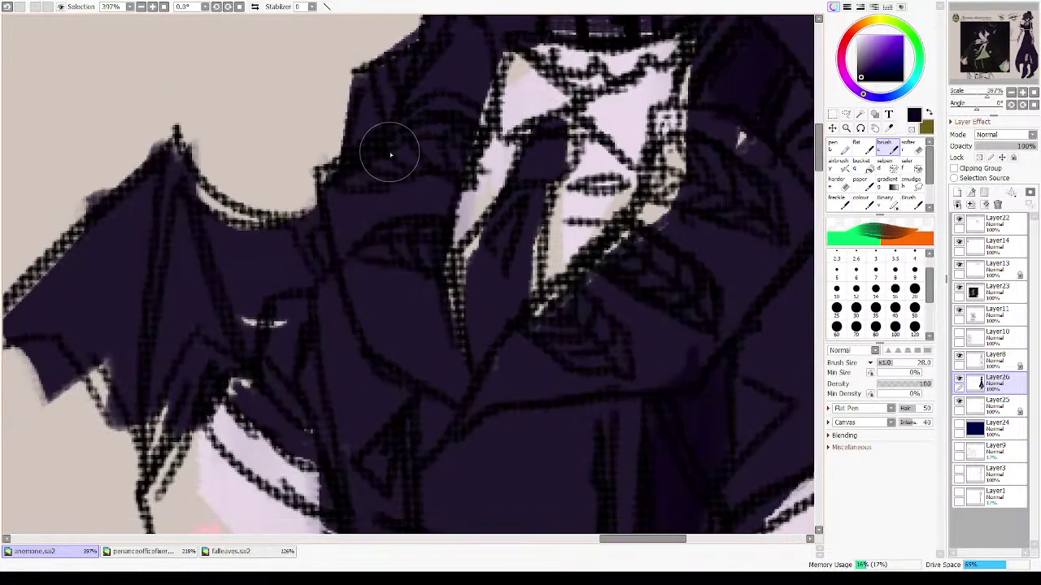
mouse_move(404, 80)
left_mouse_down()
mouse_move(407, 68)
mouse_move(417, 85)
left_mouse_up()
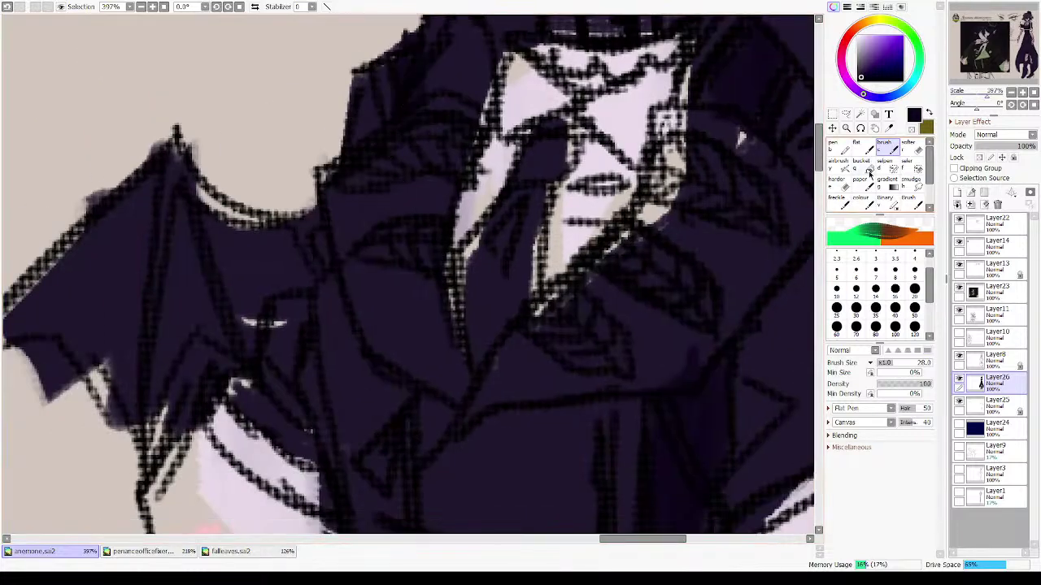
left_click_drag(397, 396, 435, 122)
left_click_drag(655, 229, 402, 139)
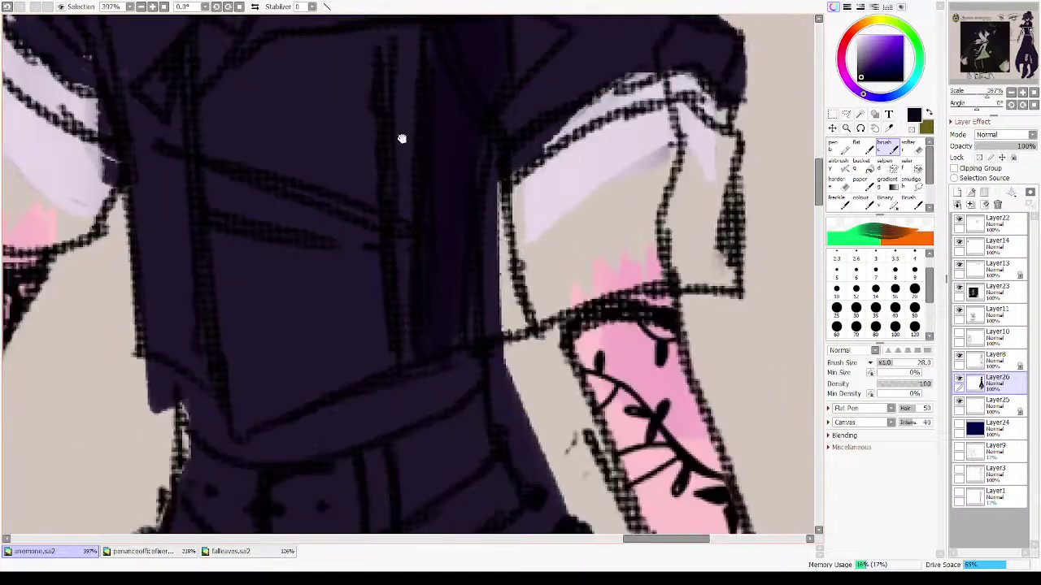
scroll(401, 138, "down", 5)
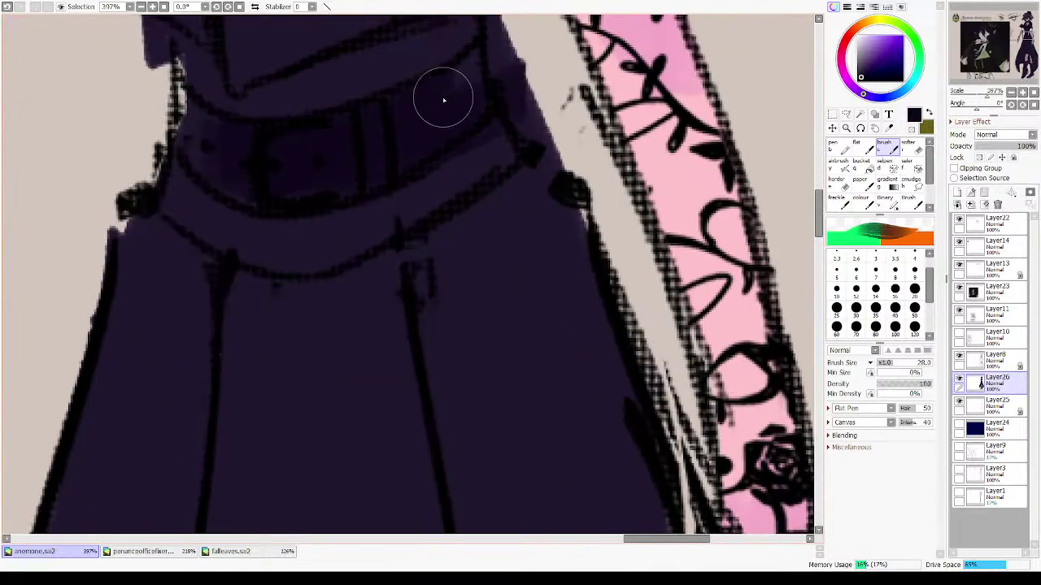
left_click_drag(987, 96, 974, 96)
- Set the brush size to 120 and shade the middle of the skirt with the deeper navy
left_click_drag(531, 313, 582, 248)
left_click(915, 297)
left_click(915, 325)
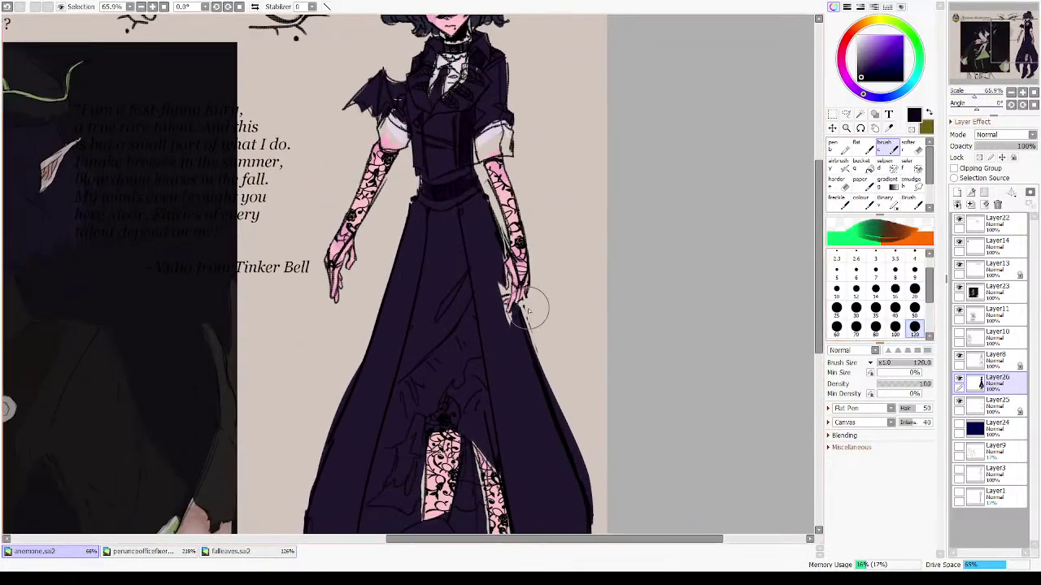
left_click_drag(448, 320, 454, 309)
mouse_move(434, 249)
left_mouse_down()
mouse_move(433, 282)
mouse_move(442, 222)
mouse_move(459, 223)
mouse_move(443, 235)
mouse_move(468, 308)
mouse_move(398, 419)
mouse_move(431, 370)
mouse_move(480, 393)
mouse_move(471, 375)
mouse_move(481, 408)
mouse_move(470, 317)
mouse_move(455, 337)
mouse_move(451, 217)
mouse_move(475, 289)
mouse_move(492, 421)
mouse_move(465, 372)
mouse_move(476, 393)
mouse_move(428, 394)
mouse_move(414, 339)
mouse_move(411, 465)
mouse_move(391, 473)
mouse_move(424, 405)
mouse_move(411, 472)
mouse_move(449, 402)
mouse_move(474, 468)
left_mouse_up()
- Set the brush size to 20 and shade the small hat with the deeper navy
scroll(591, 227, "up", 5)
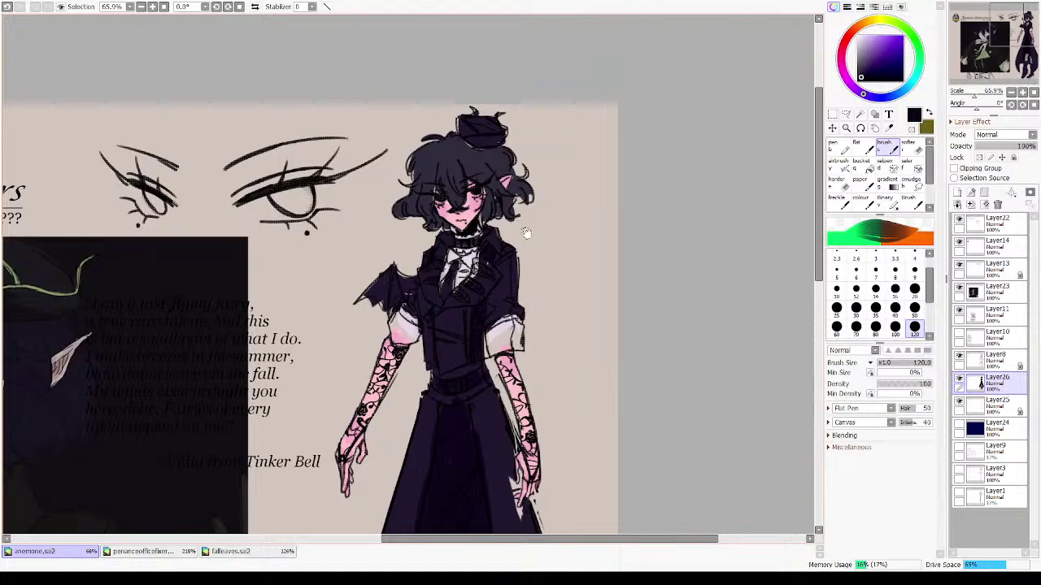
scroll(547, 309, "up", 2)
mouse_move(425, 176)
left_mouse_down()
mouse_move(608, 308)
mouse_move(676, 328)
left_mouse_up()
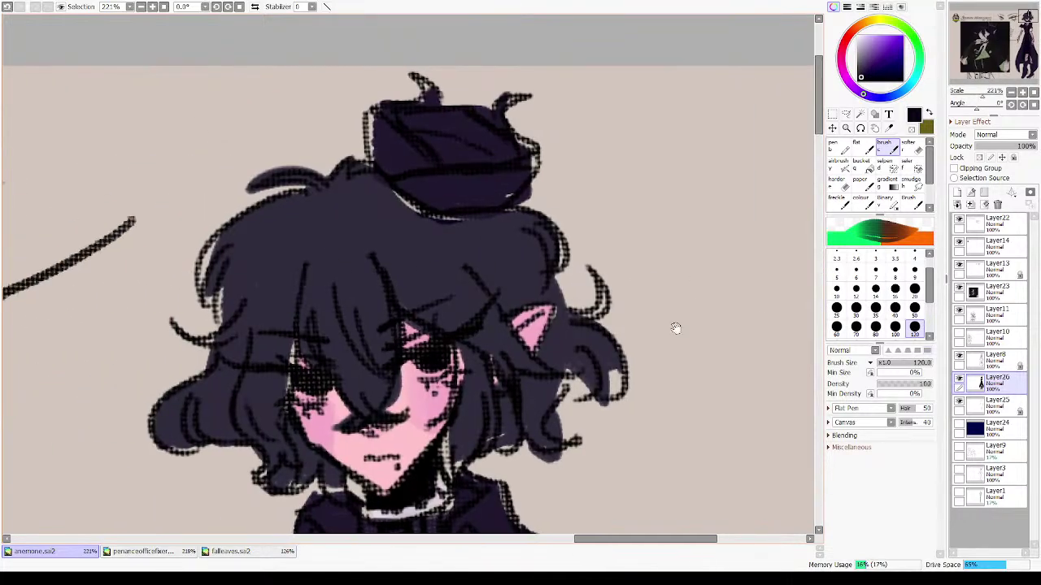
left_click(836, 327)
left_click(914, 288)
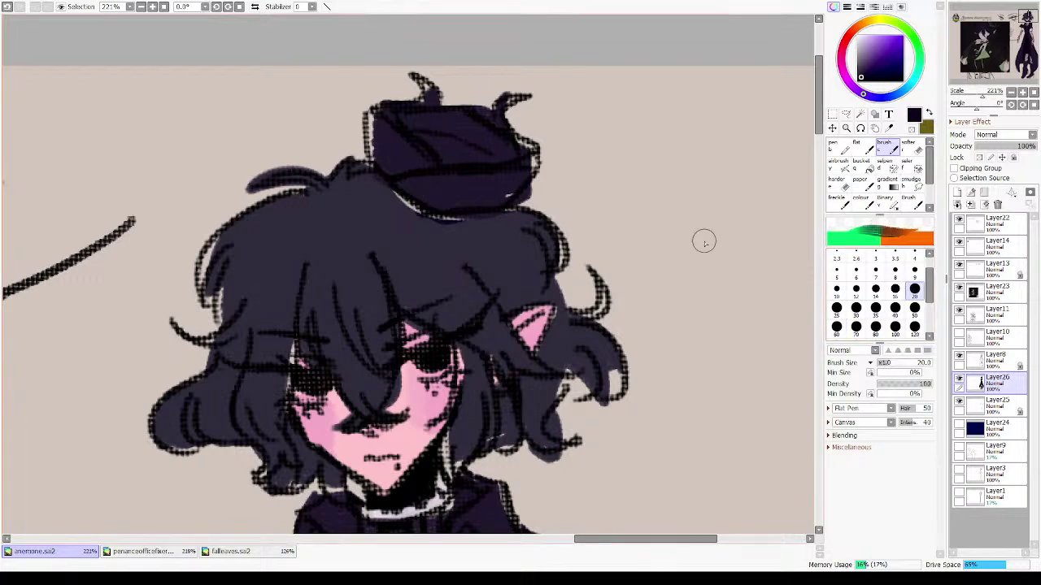
mouse_move(388, 160)
left_mouse_down()
mouse_move(442, 197)
mouse_move(512, 187)
left_mouse_up()
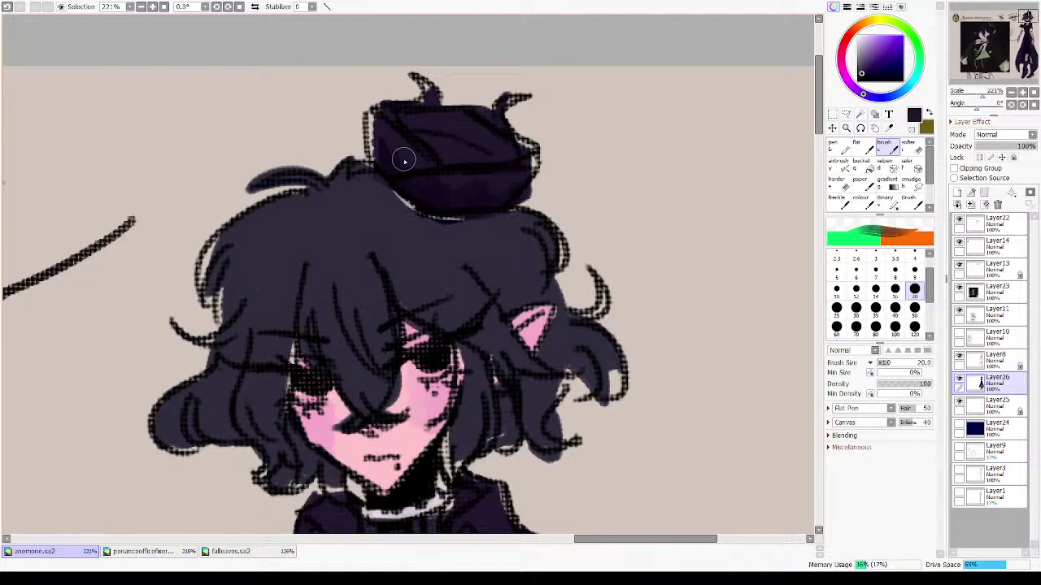
key("h")
key("h")
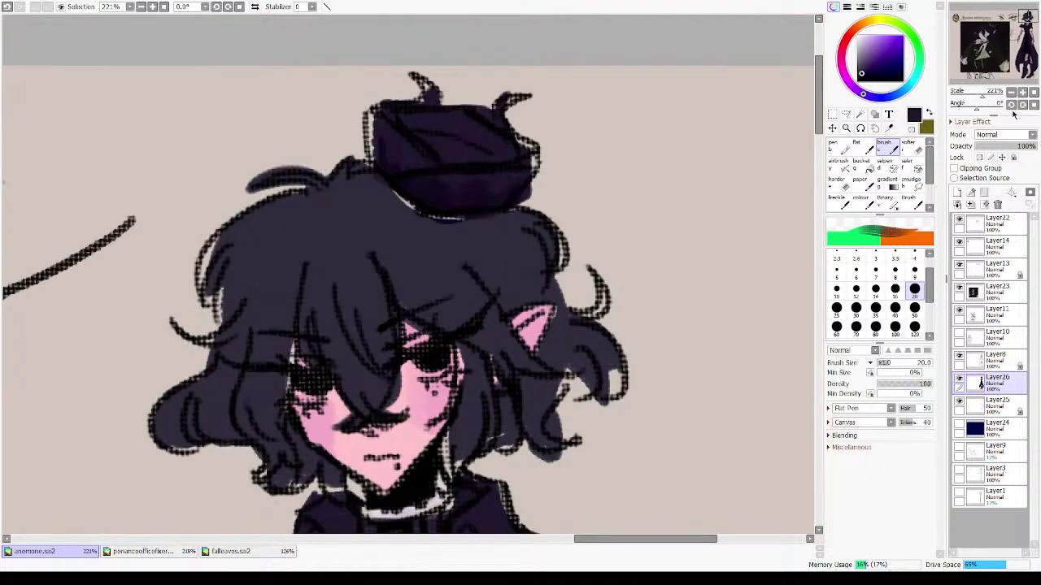
- Sample the dark navy tones below the belt and touch up the shading on the skirt's middle panel
left_click(1033, 93)
scroll(591, 319, "up", 3)
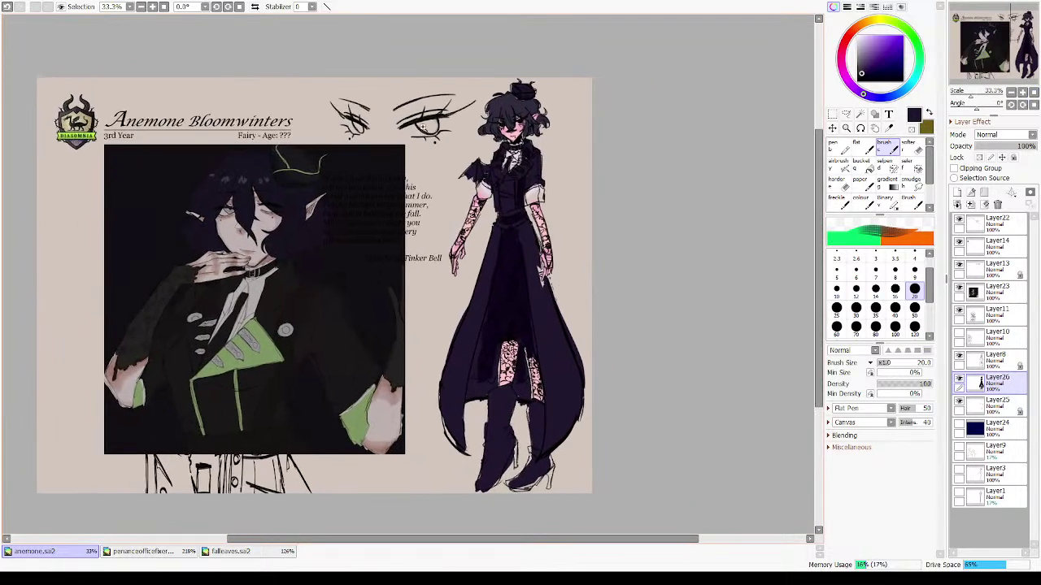
left_click_drag(591, 319, 590, 179)
right_click(446, 210)
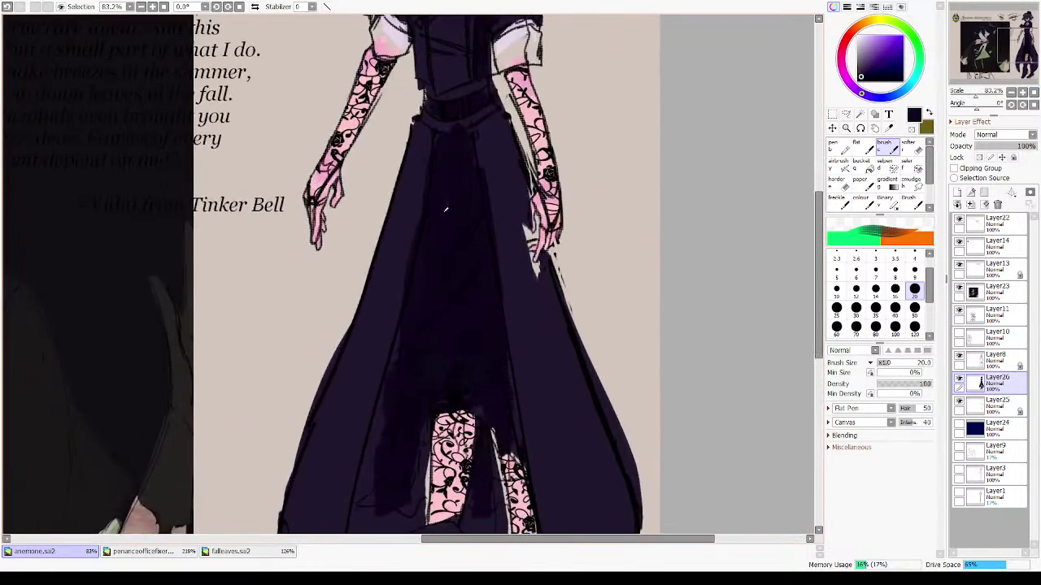
left_click(455, 131, "alt")
key("ctrl+z")
key("ctrl+y")
left_click_drag(574, 185, 581, 245)
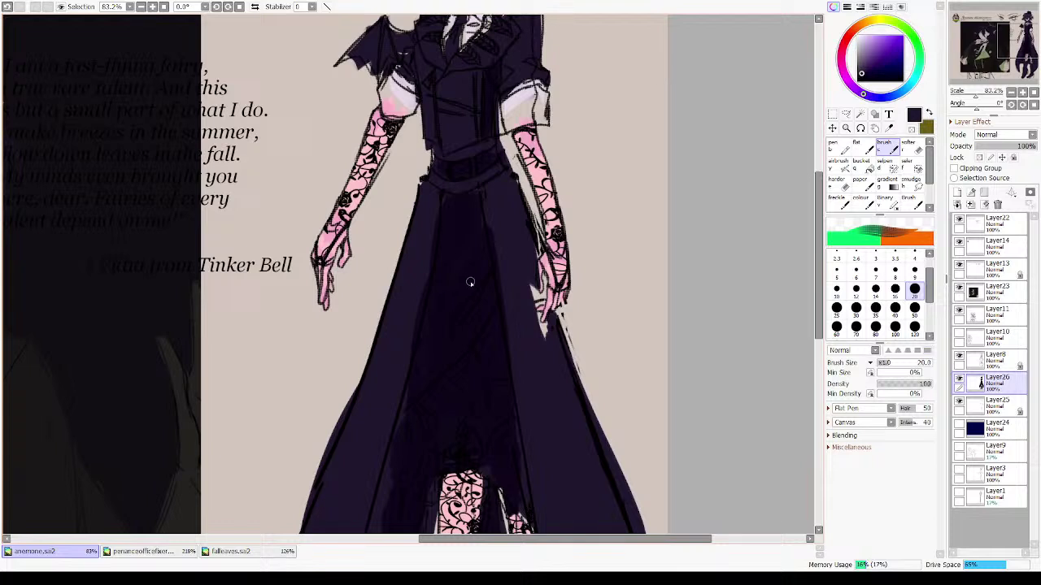
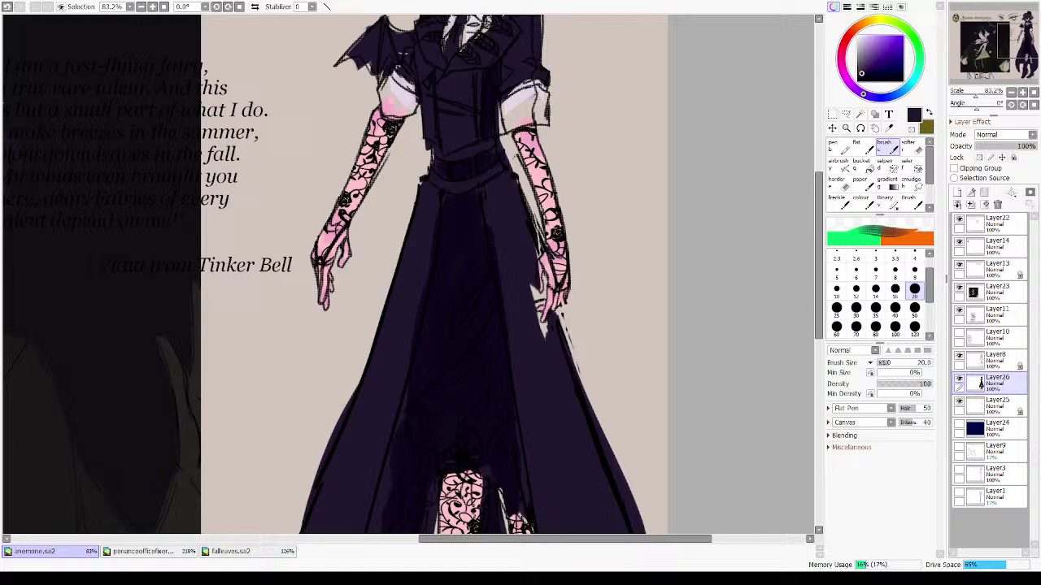
scroll(490, 399, "up", 6)
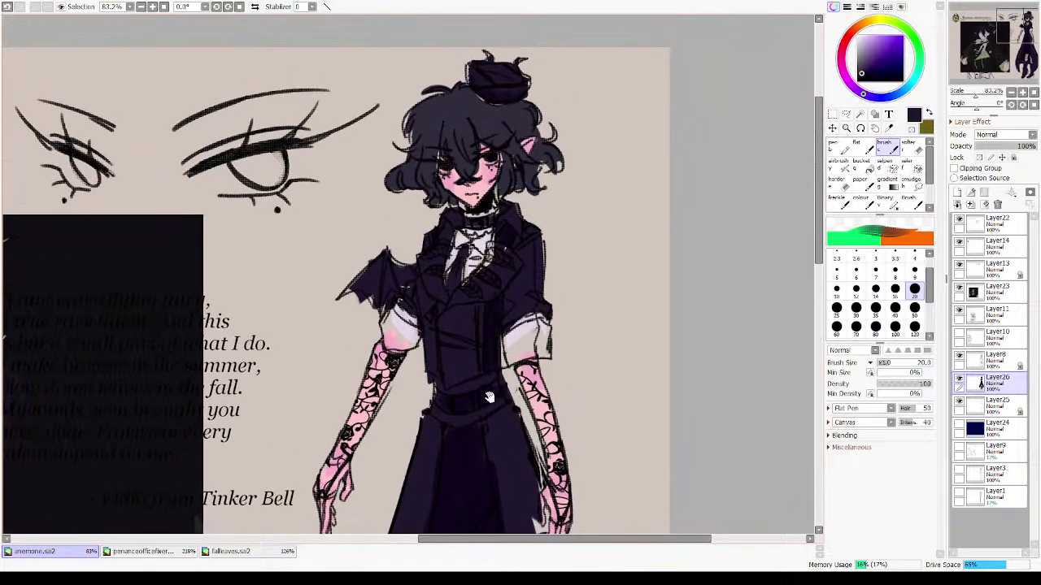
- Set the brush colour to a muted lilac
scroll(493, 381, "up", 1)
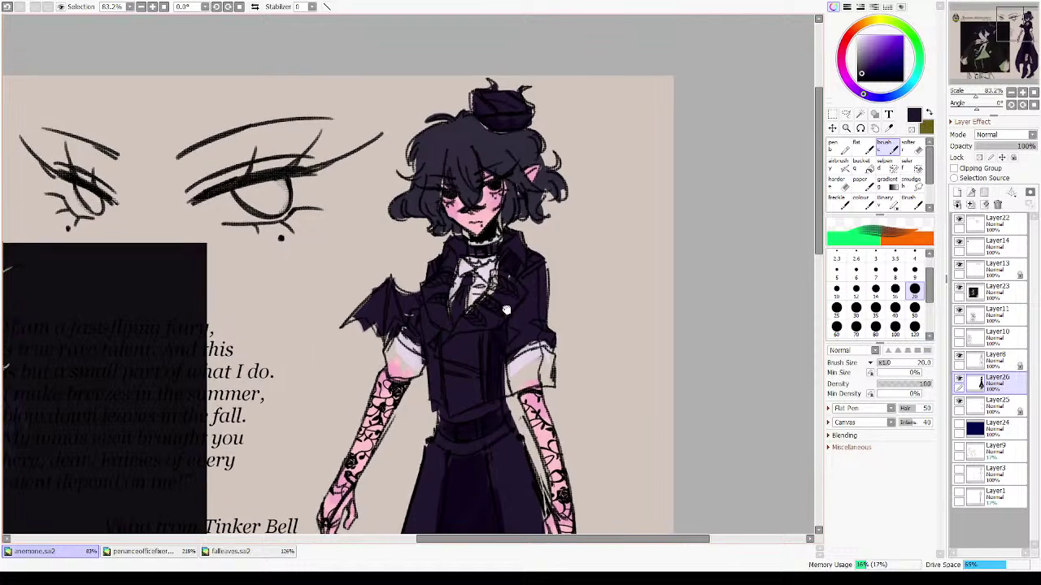
mouse_move(524, 270)
left_mouse_down()
mouse_move(602, 163)
mouse_move(809, 113)
left_mouse_up()
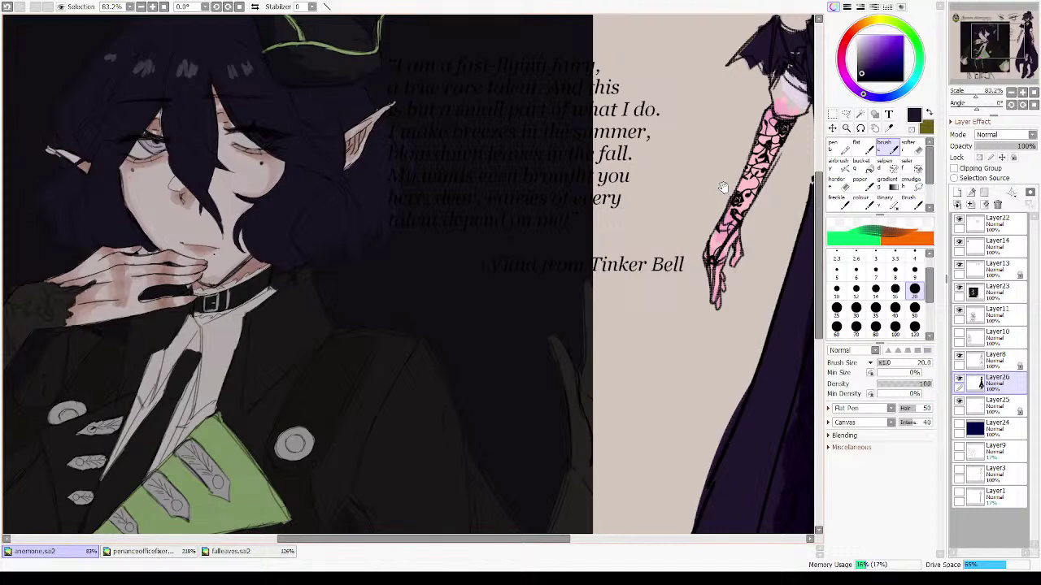
mouse_move(722, 187)
left_mouse_down()
mouse_move(495, 314)
mouse_move(587, 224)
left_mouse_up()
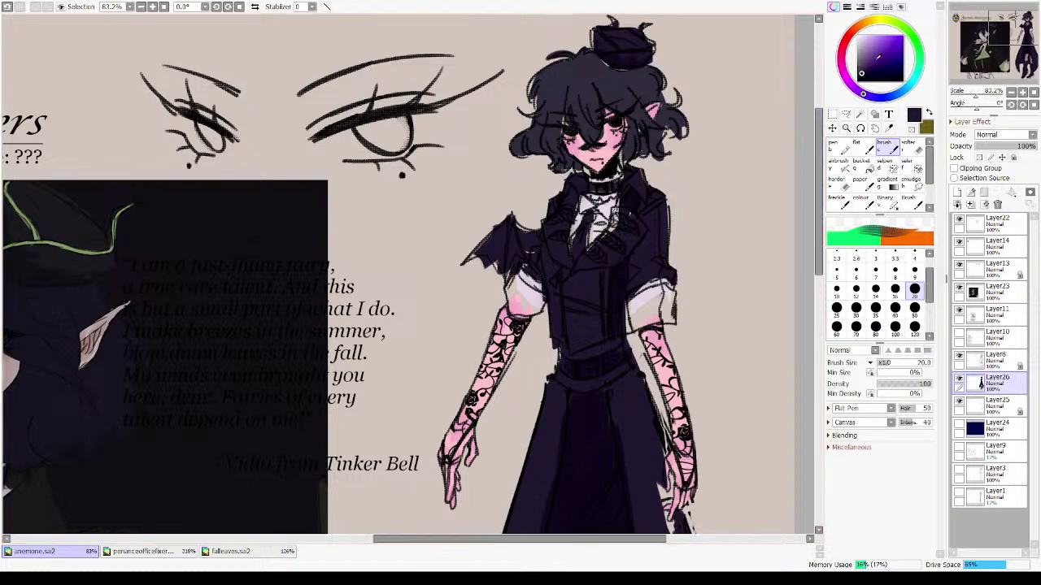
left_click_drag(860, 42, 864, 47)
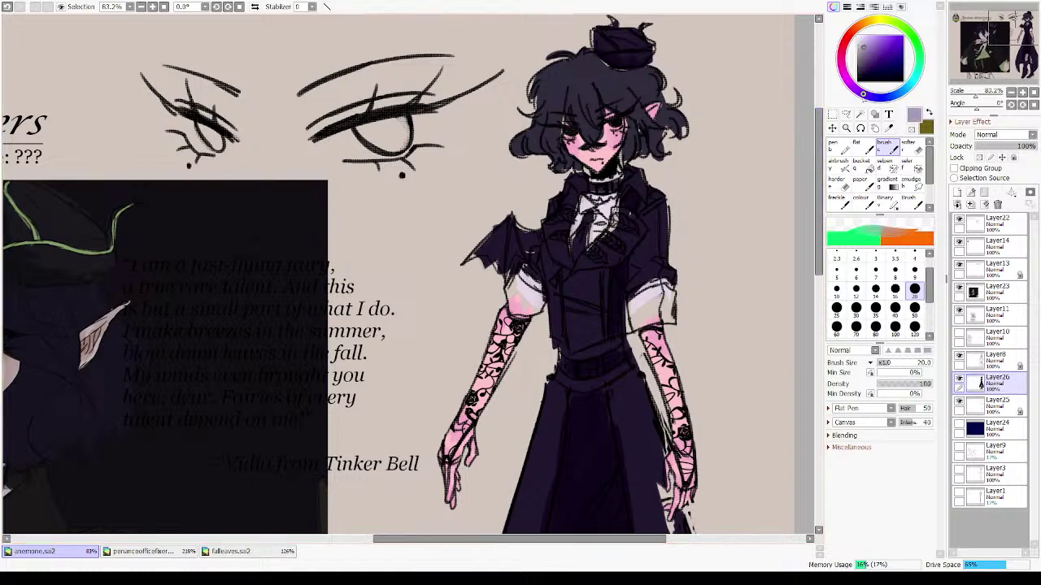
left_click_drag(862, 95, 852, 95)
- Examine the portrait's face, coat and green accents as a colour reference for the full-body figure
scroll(582, 277, "up", 5)
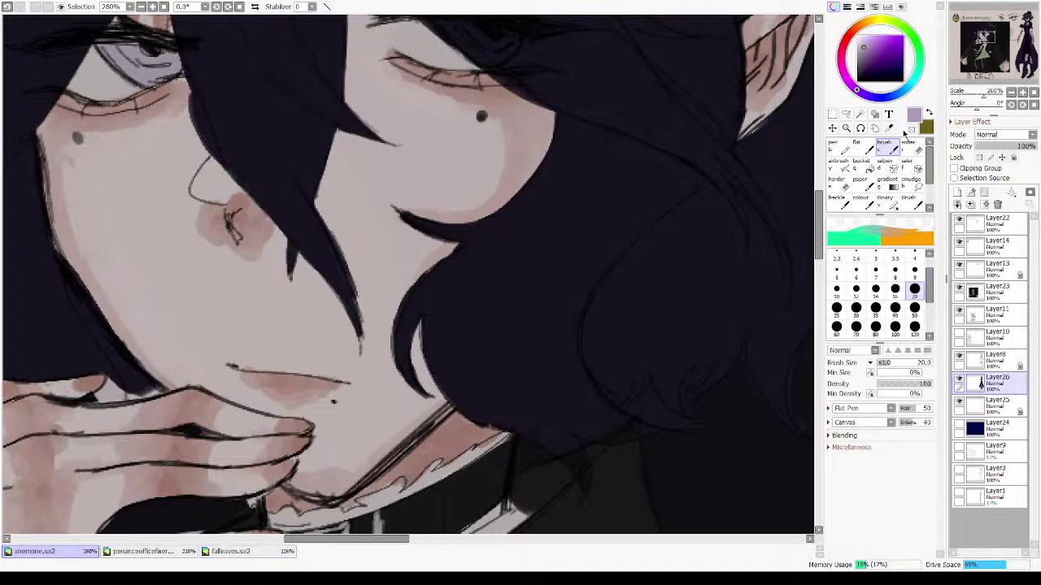
left_click(1036, 91)
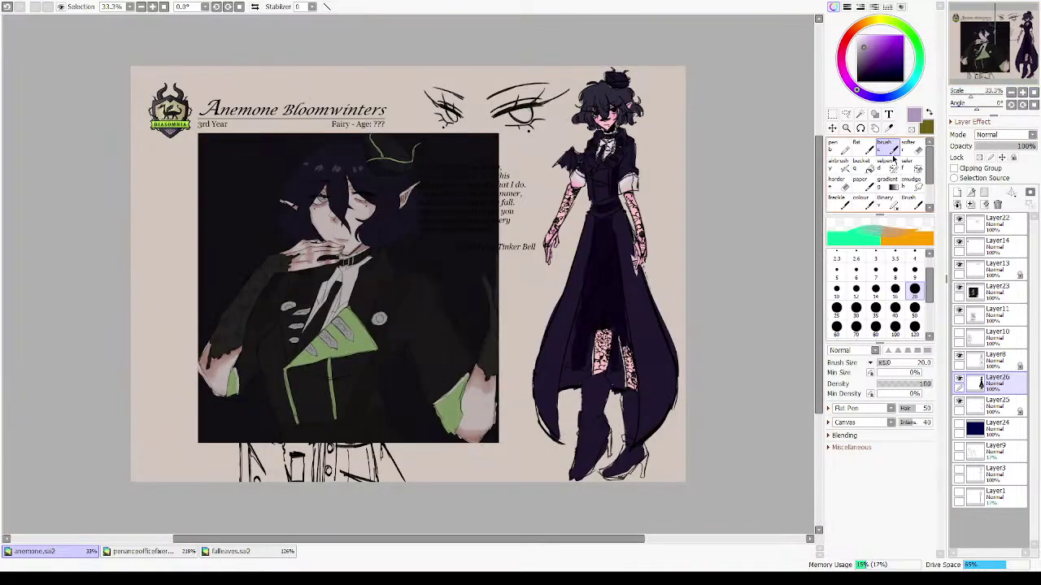
left_click_drag(663, 257, 650, 304)
left_click_drag(521, 158, 657, 351)
left_click_drag(591, 316, 745, 244)
left_click_drag(523, 292, 730, 148)
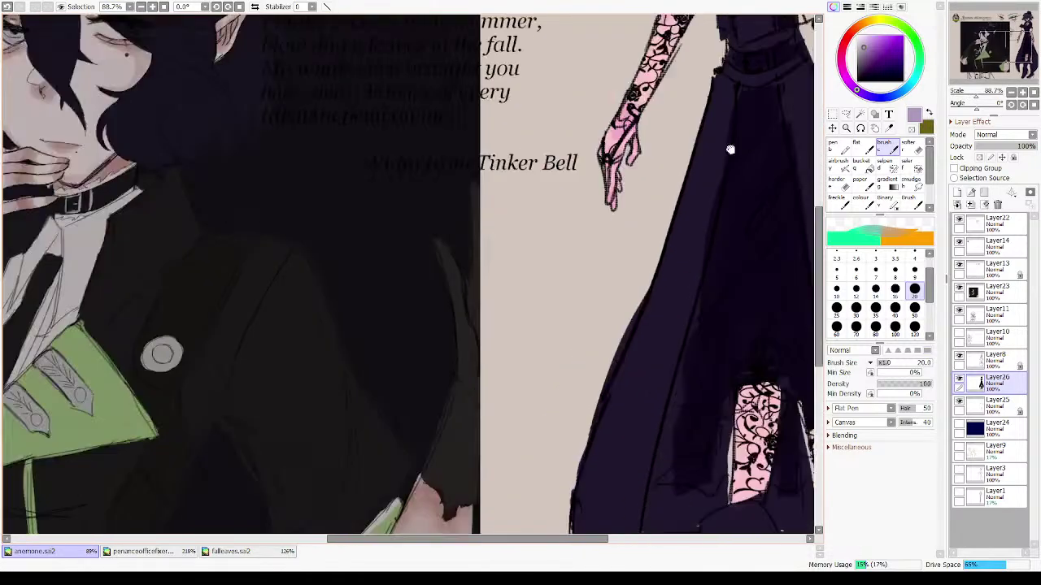
left_click_drag(518, 402, 718, 110)
left_click_drag(677, 276, 578, 258)
left_click_drag(592, 351, 593, 324)
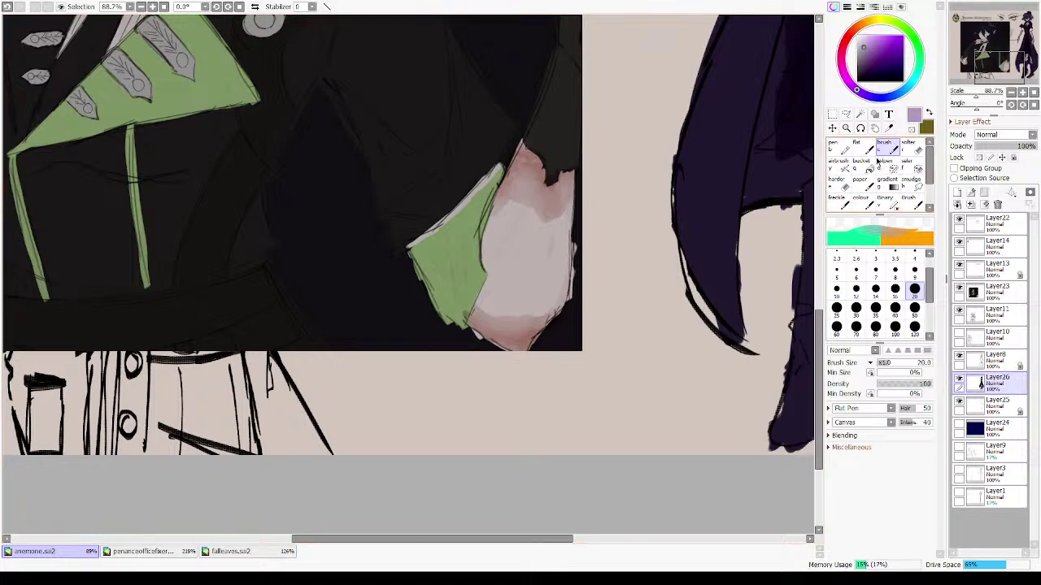
- Inspect the full-body figure's outfit from hat to skirt and boots against the overall character sheet
left_click(1034, 94)
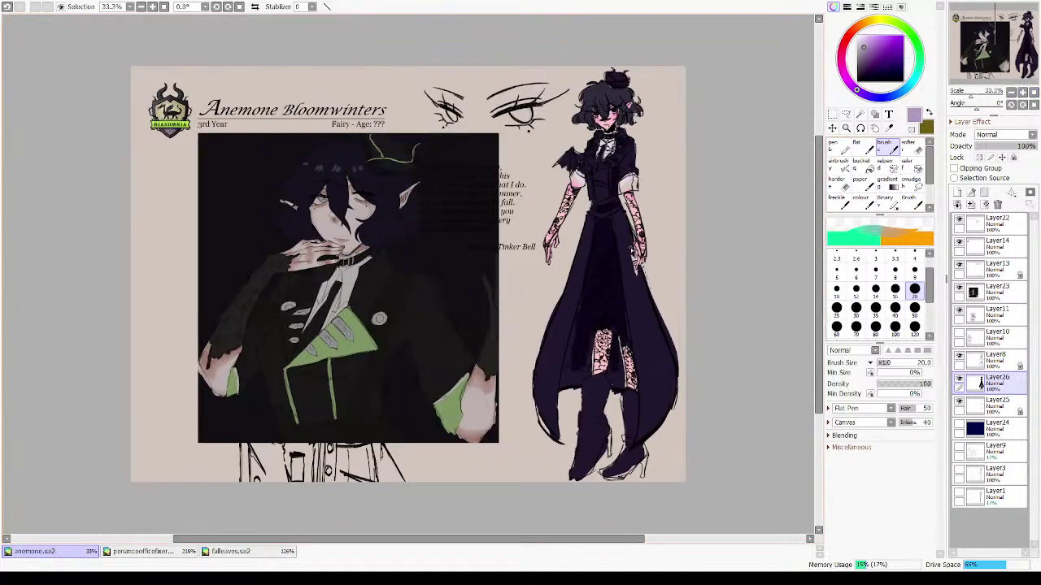
left_click_drag(598, 203, 569, 264)
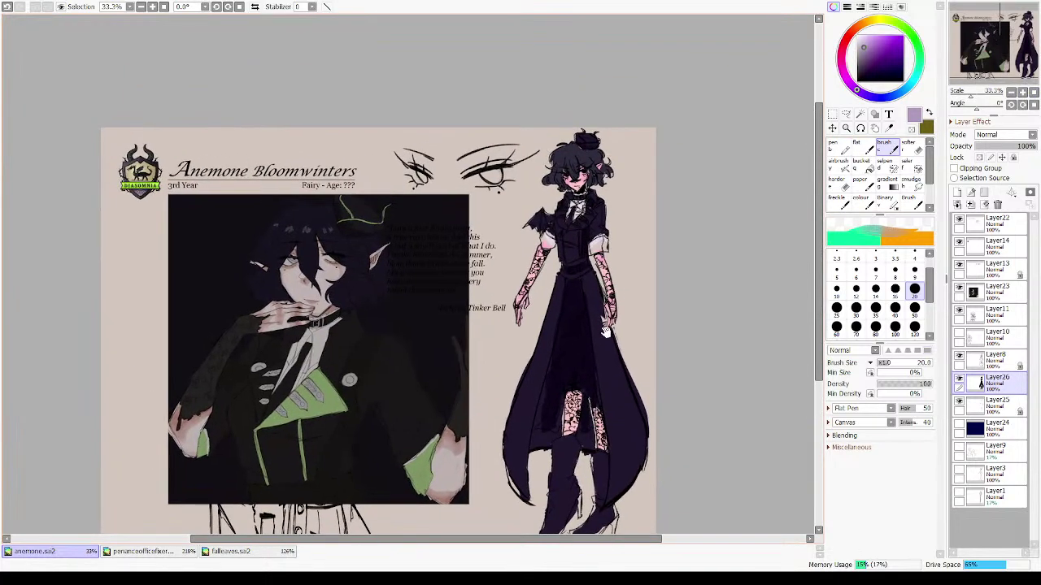
left_click_drag(606, 338, 587, 264)
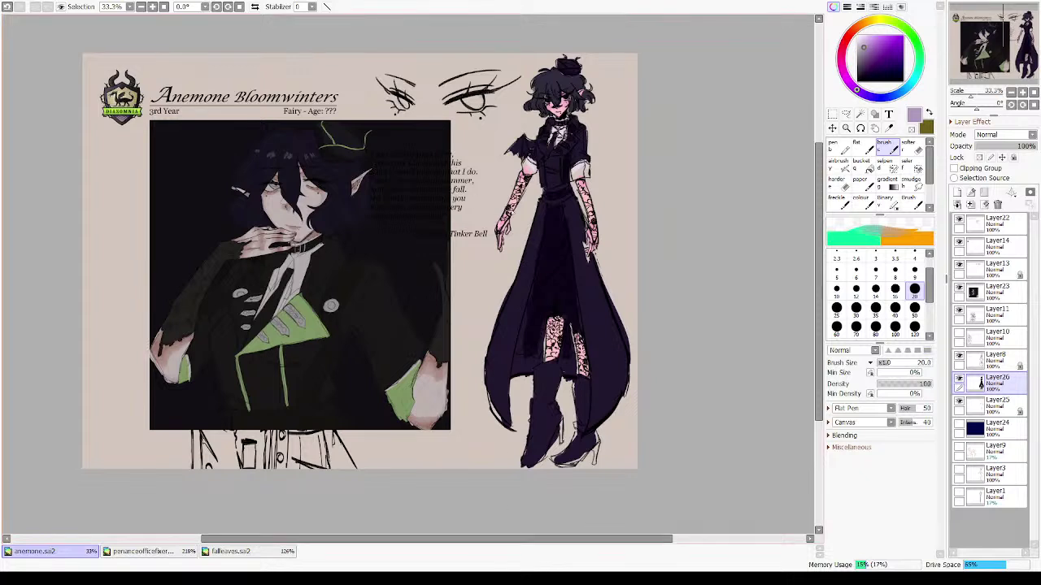
scroll(700, 233, "up", 3)
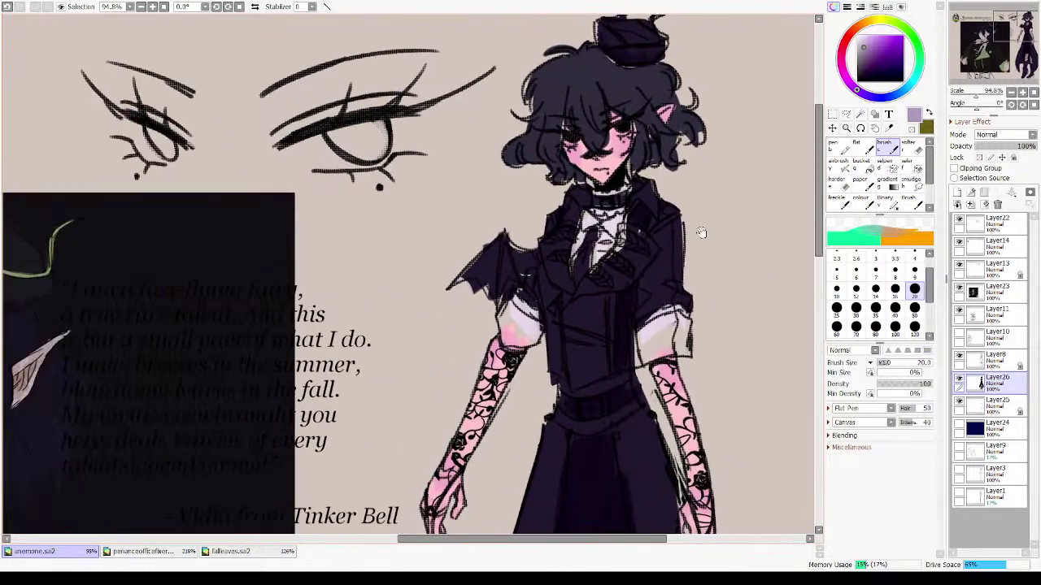
left_click_drag(441, 373, 660, 248)
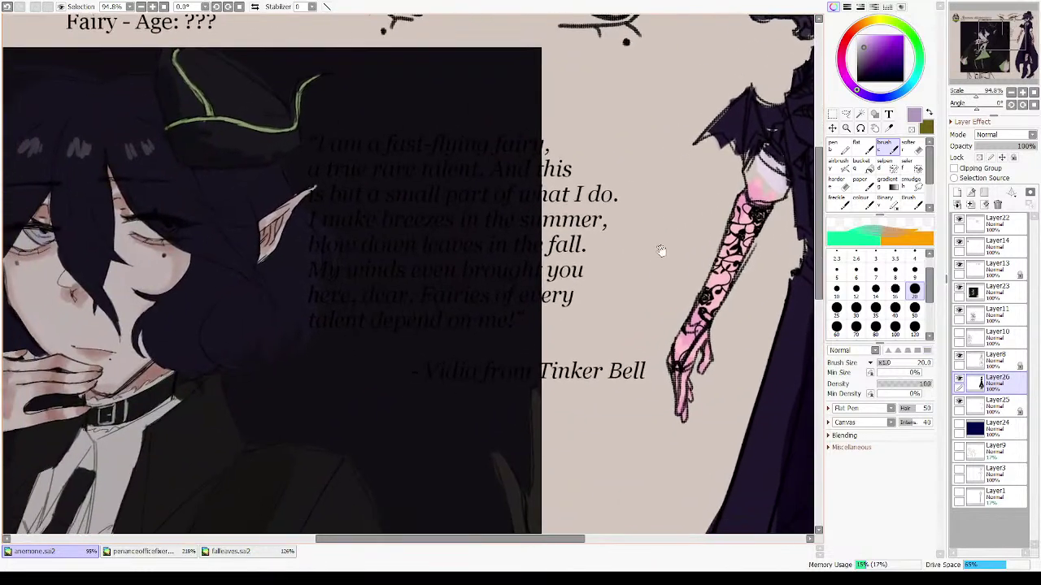
left_click_drag(725, 169, 455, 348)
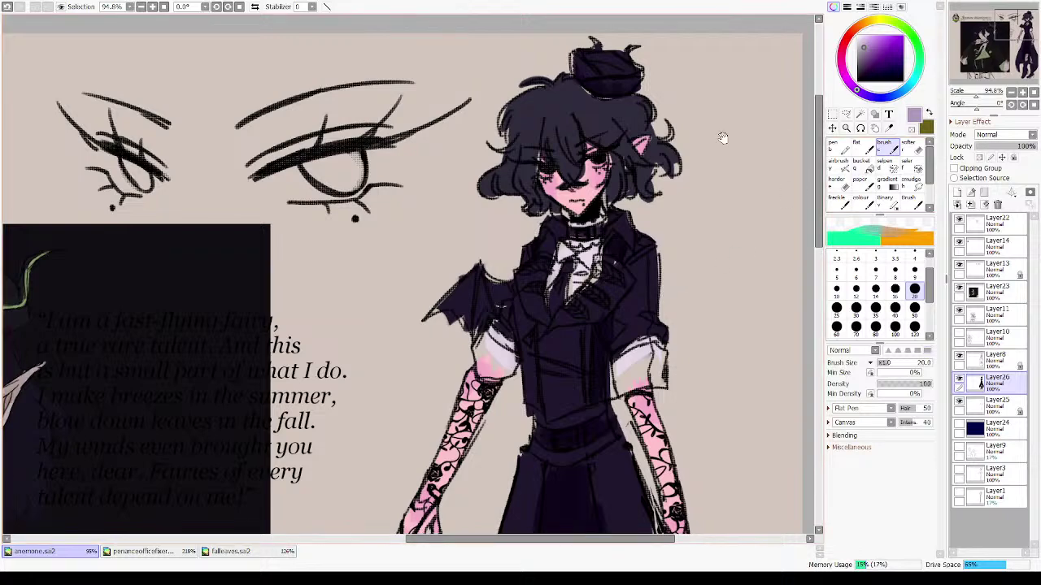
scroll(639, 309, "down", 5)
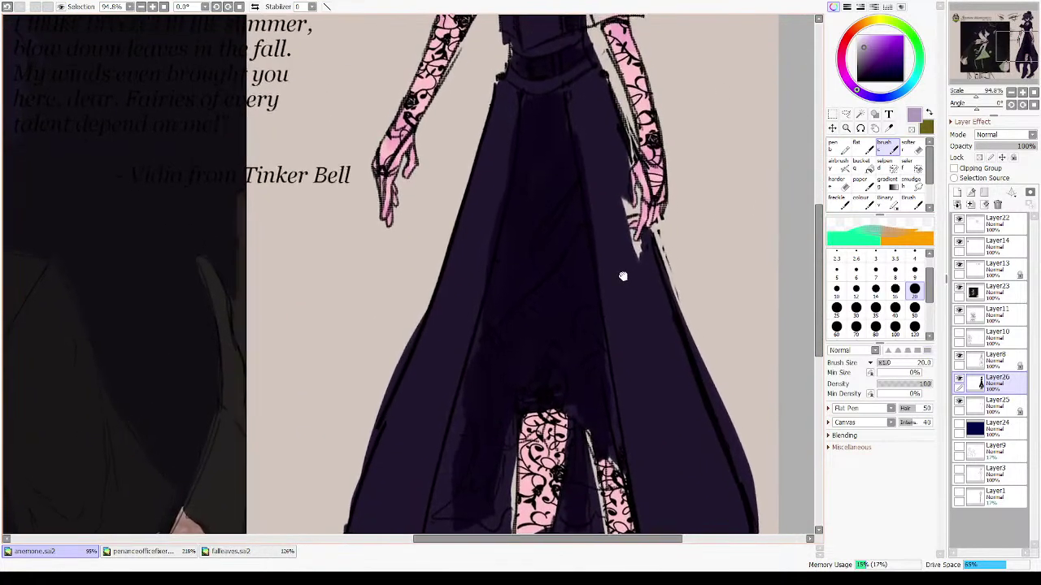
scroll(623, 278, "up", 1)
left_click_drag(617, 288, 618, 273)
left_click_drag(633, 478, 623, 274)
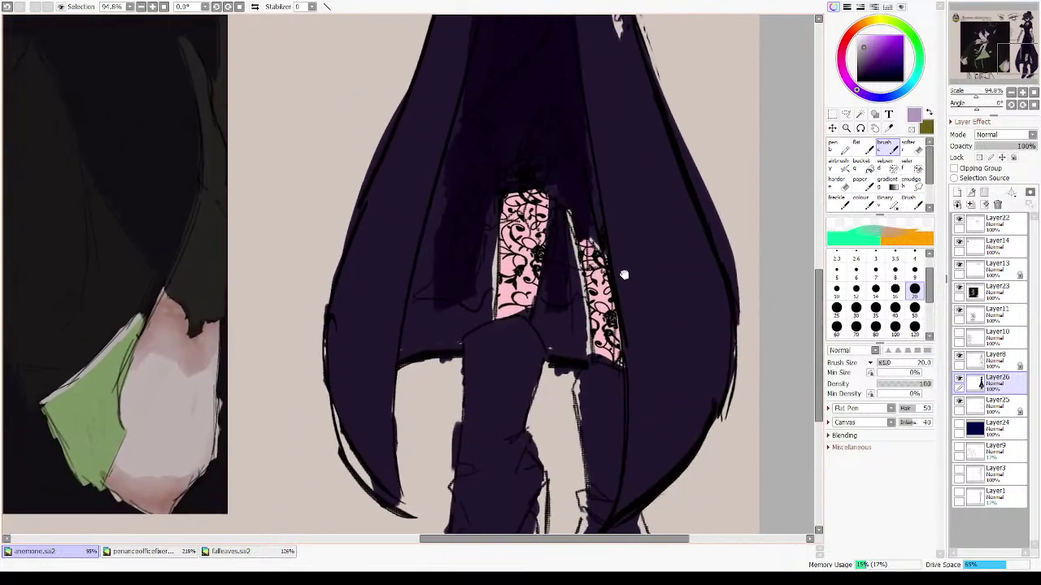
left_click_drag(506, 189, 730, 348)
left_click_drag(697, 258, 500, 296)
- Paint both sleeve cuffs of the full-body figure light green with the brush at size 40
right_click(442, 279)
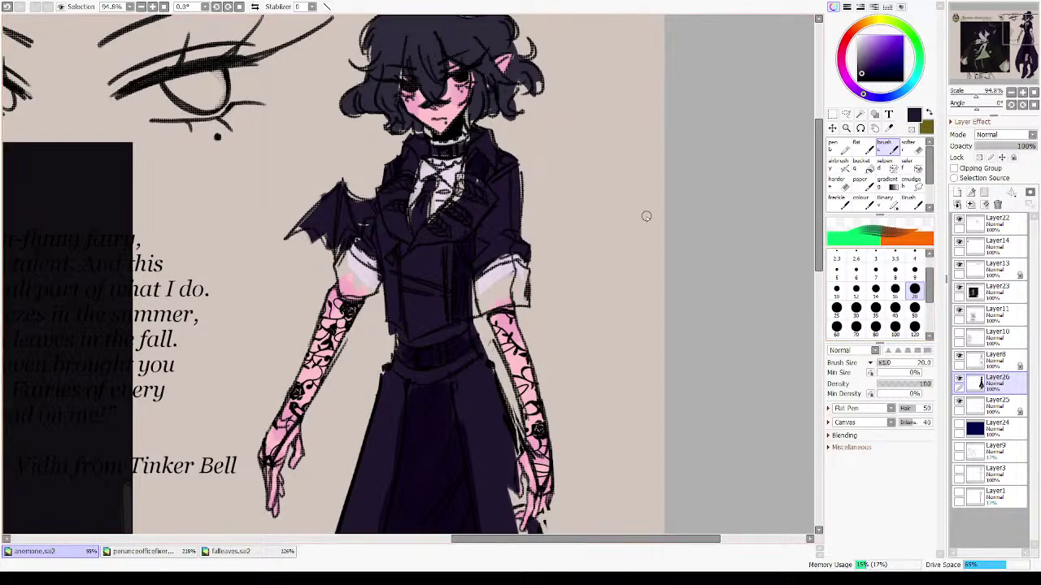
left_click_drag(623, 182, 641, 256)
left_click(918, 47)
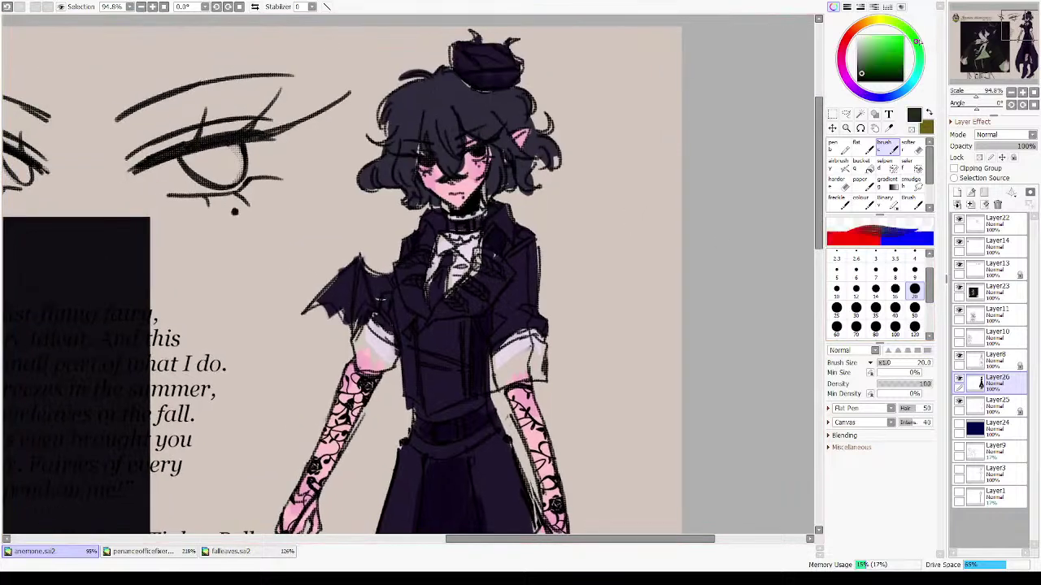
left_click(880, 41)
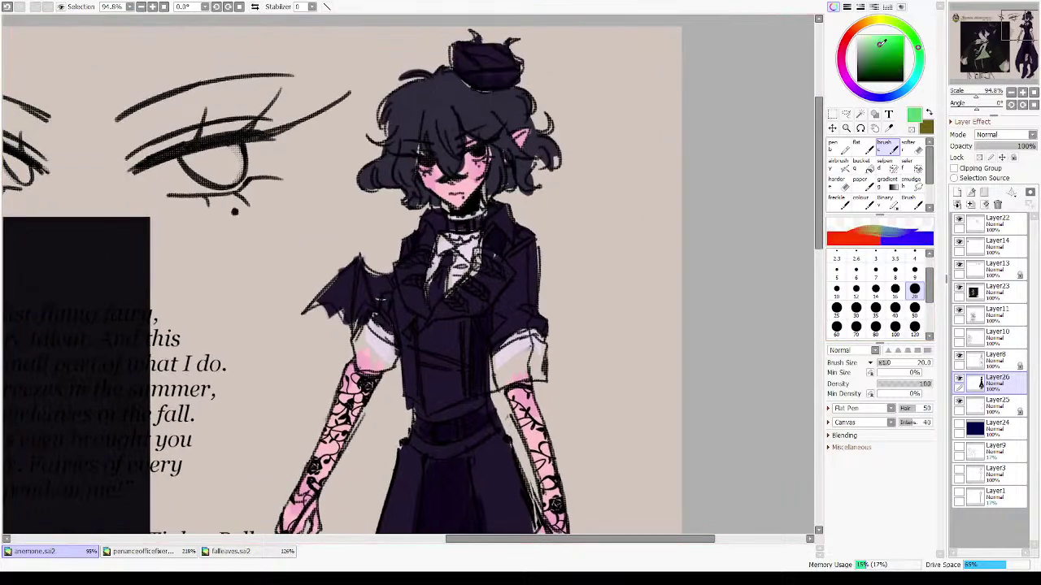
left_click_drag(877, 41, 875, 43)
left_click(910, 310)
left_click_drag(486, 279, 530, 206)
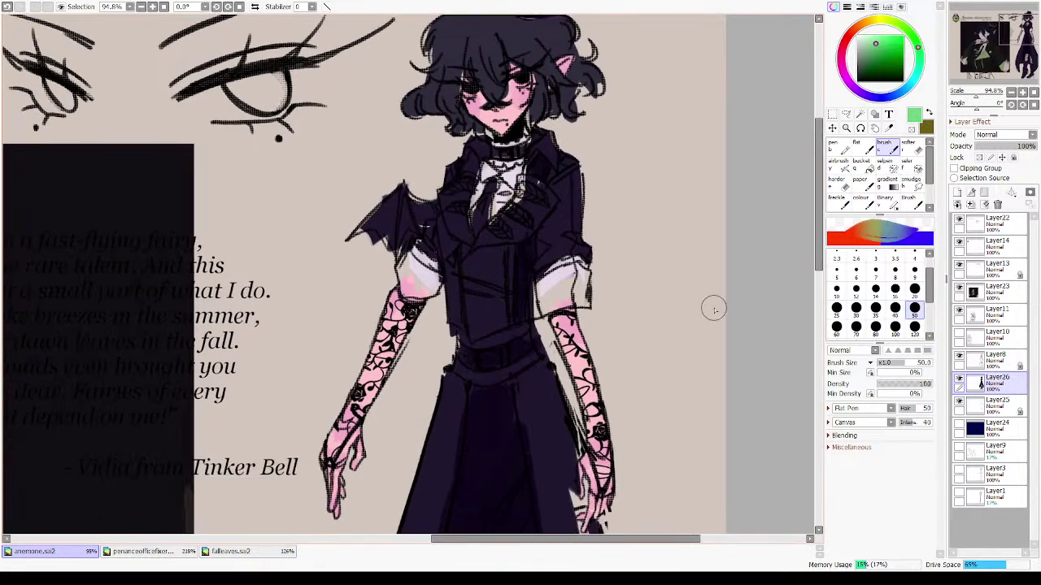
left_click(895, 308)
mouse_move(547, 283)
left_mouse_down()
mouse_move(561, 275)
mouse_move(543, 301)
mouse_move(576, 286)
mouse_move(569, 277)
mouse_move(583, 301)
left_mouse_up()
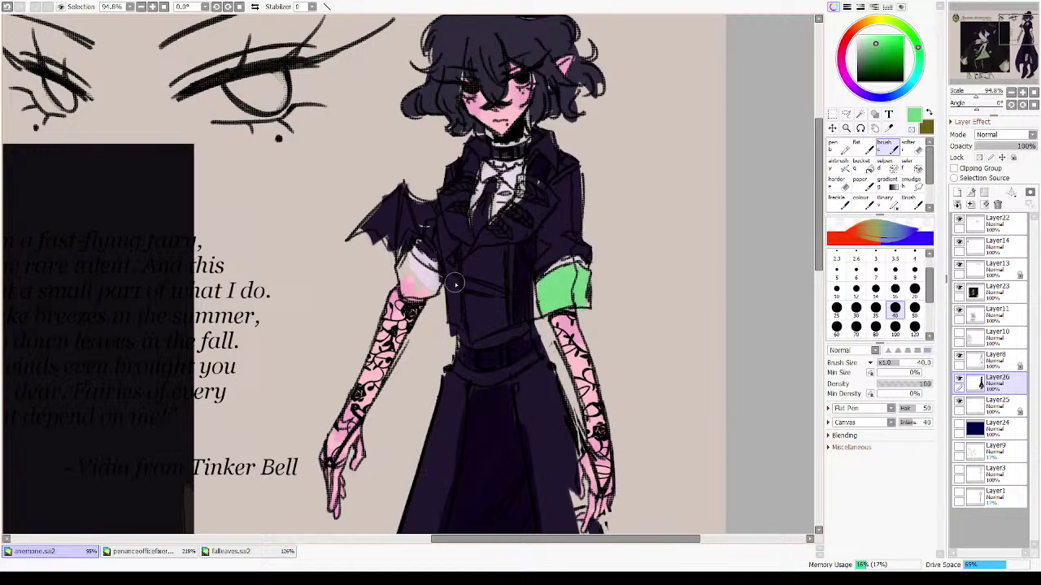
mouse_move(410, 265)
left_mouse_down()
mouse_move(403, 288)
mouse_move(405, 269)
mouse_move(434, 282)
mouse_move(410, 290)
mouse_move(406, 280)
mouse_move(437, 278)
left_mouse_up()
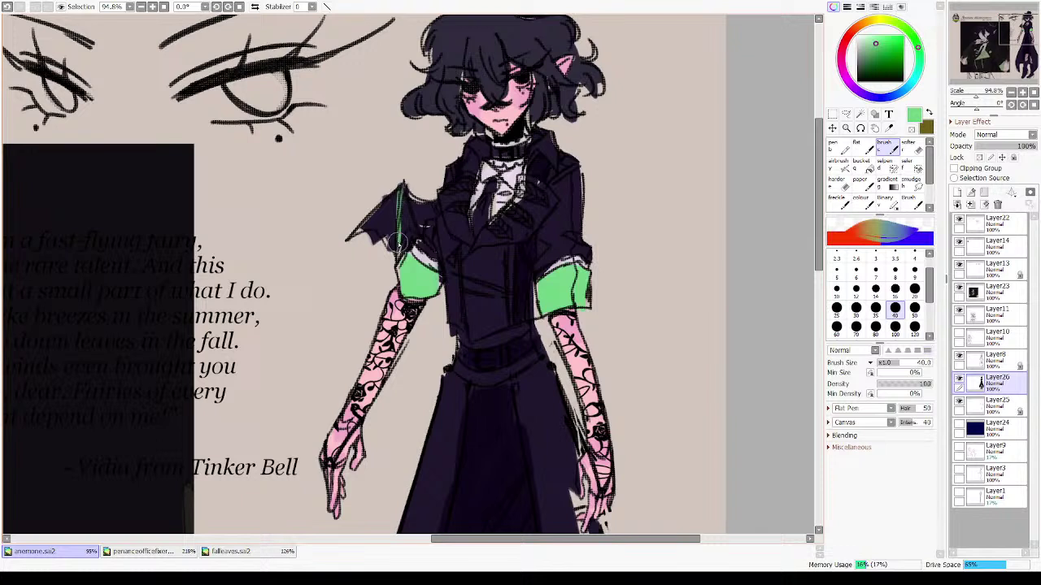
- Colour the bat wing on the shoulder and the leaf-patterned lapel light green
left_click_drag(405, 193, 398, 251)
key("ctrl+z")
mouse_move(404, 186)
left_mouse_down()
mouse_move(398, 237)
mouse_move(386, 221)
mouse_move(380, 232)
mouse_move(384, 213)
mouse_move(367, 239)
mouse_move(383, 205)
mouse_move(371, 244)
mouse_move(409, 218)
mouse_move(398, 233)
mouse_move(403, 208)
mouse_move(400, 236)
mouse_move(404, 215)
mouse_move(410, 236)
mouse_move(400, 244)
mouse_move(417, 213)
mouse_move(412, 224)
mouse_move(431, 211)
mouse_move(435, 226)
mouse_move(423, 244)
mouse_move(491, 220)
mouse_move(459, 272)
mouse_move(484, 241)
mouse_move(544, 202)
mouse_move(524, 207)
mouse_move(532, 186)
mouse_move(549, 181)
mouse_move(536, 191)
mouse_move(550, 203)
mouse_move(463, 262)
mouse_move(482, 239)
left_mouse_up()
key("ctrl+z")
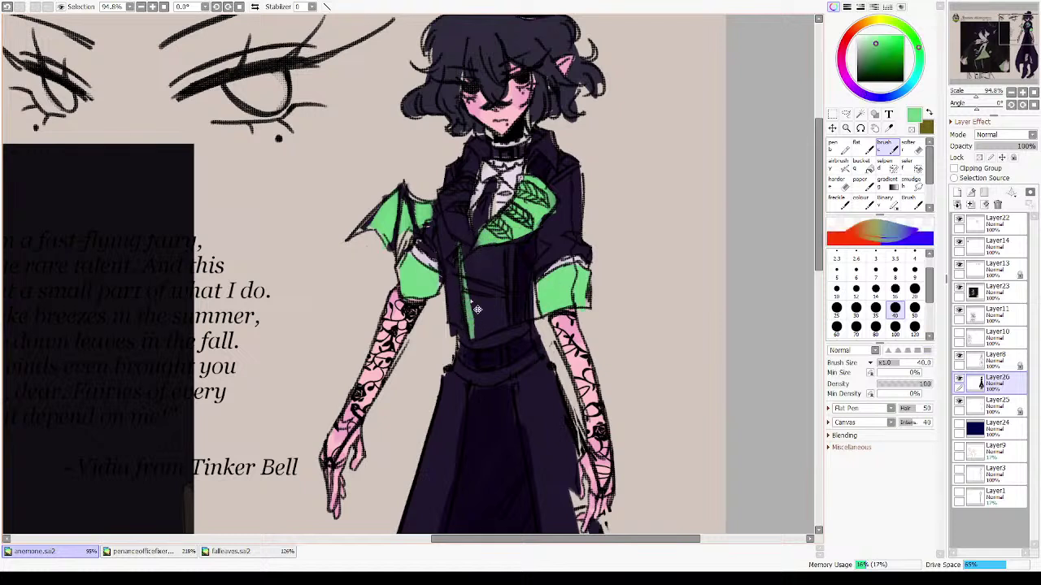
- Paint two thin vertical green stripes down the front of the figure's vest
left_click_drag(459, 258, 467, 341)
left_click_drag(507, 245, 508, 333)
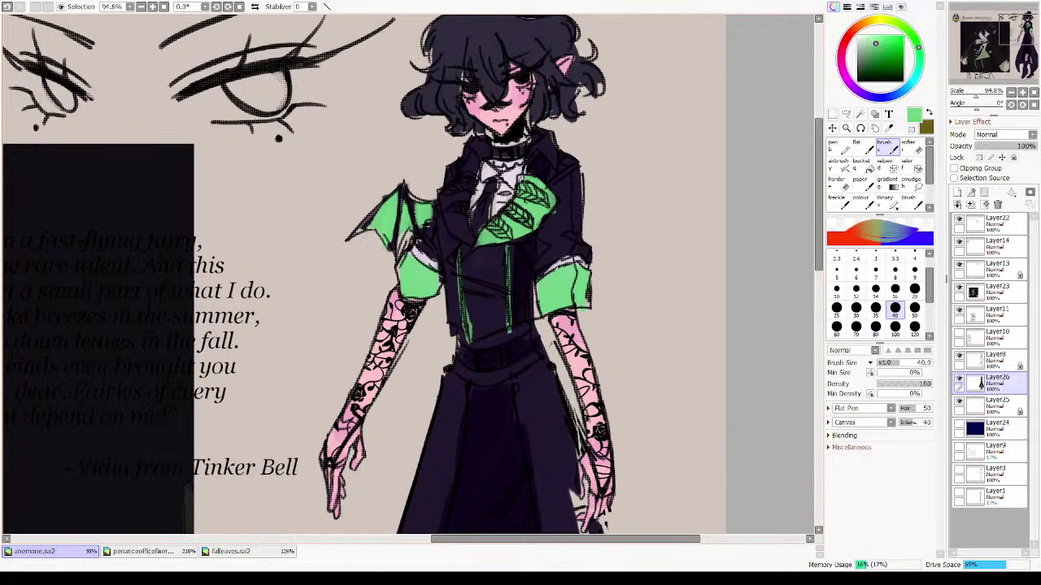
- Paint thin green trim along the hat's band, front seam and both horns with the brush at size 10
left_click_drag(522, 253, 502, 399)
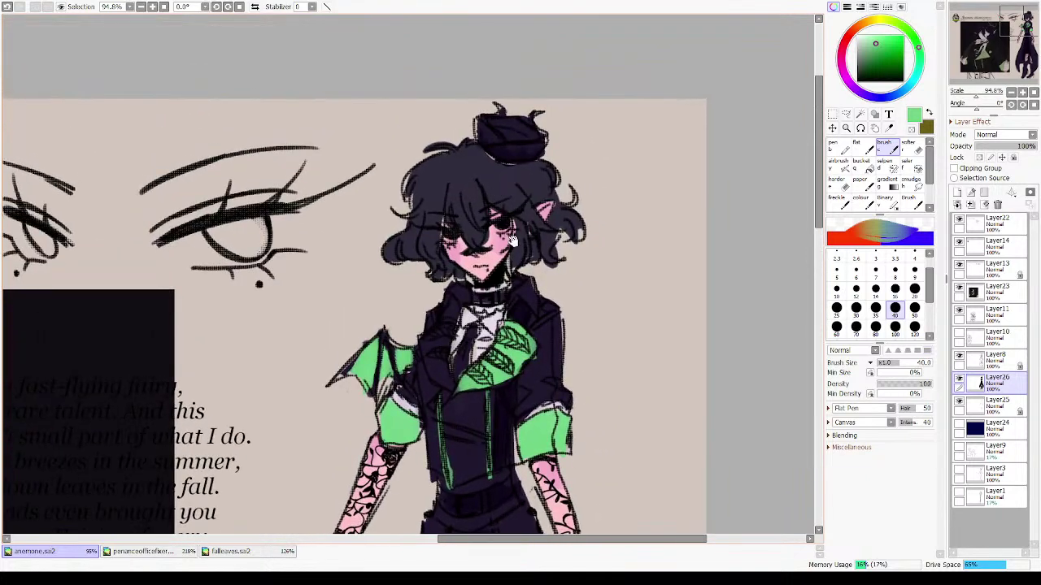
left_click_drag(512, 240, 498, 326)
scroll(529, 291, "up", 5)
left_click_drag(522, 381, 531, 436)
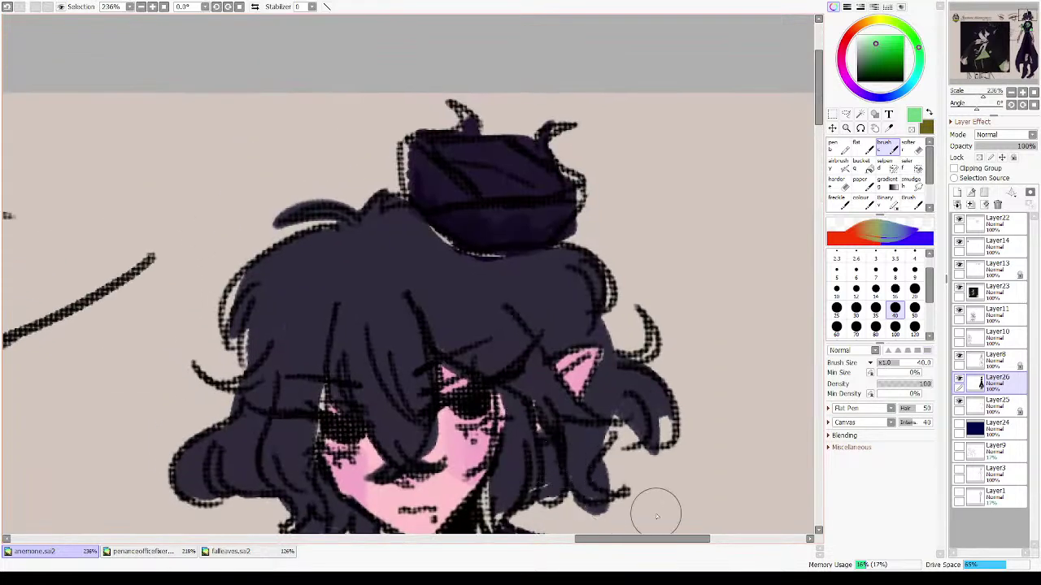
left_click(838, 291)
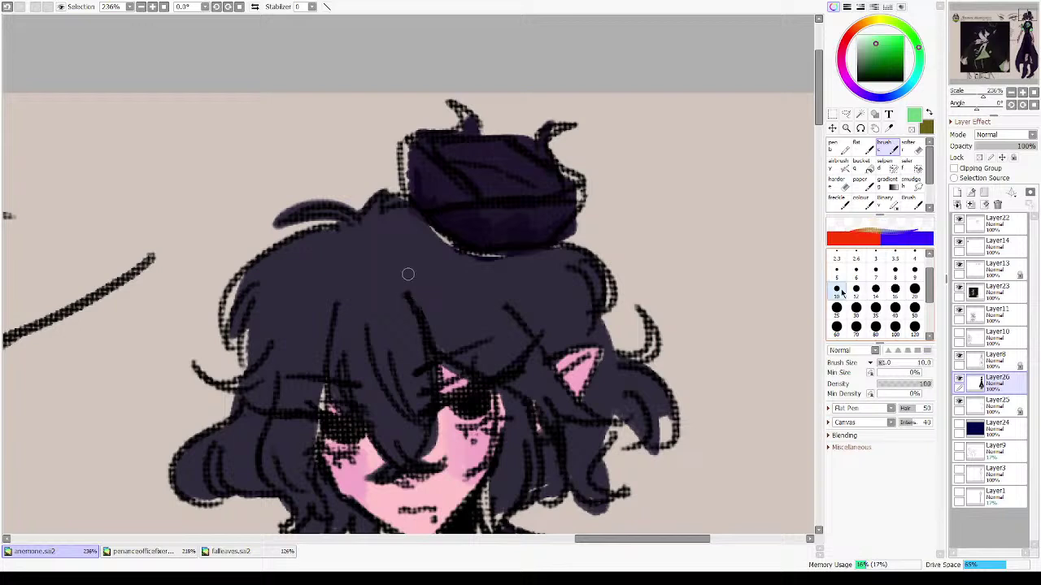
mouse_move(428, 216)
left_mouse_down()
mouse_move(587, 200)
mouse_move(488, 209)
mouse_move(582, 194)
mouse_move(553, 151)
mouse_move(556, 131)
left_mouse_up()
key("ctrl+z")
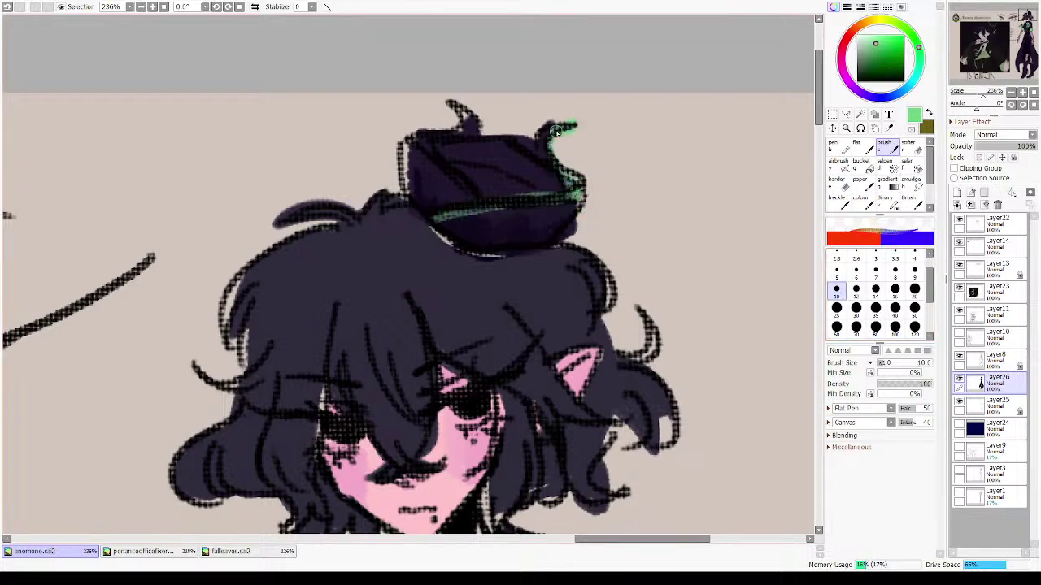
left_click_drag(448, 114, 453, 138)
left_click_drag(453, 178, 480, 203)
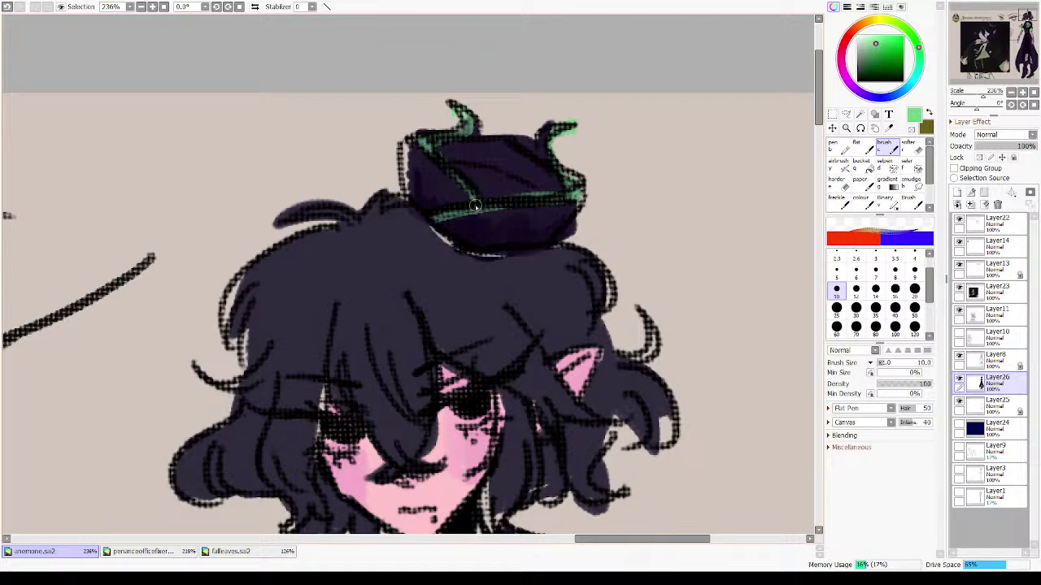
- Paint the soles and heels of both boots on the full-body figure light green with the brush at size 20
left_click(1031, 92)
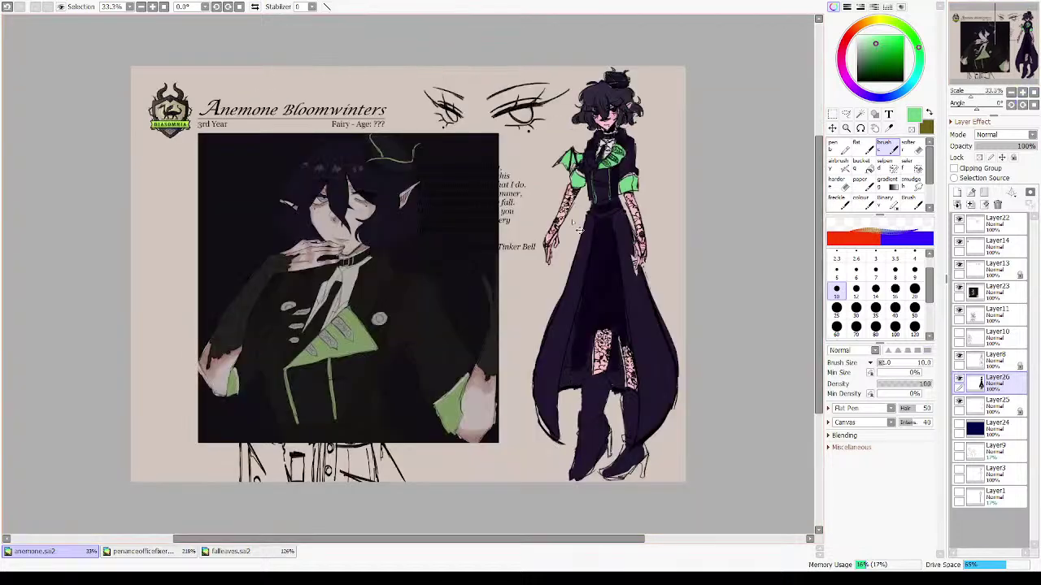
left_click_drag(498, 129, 657, 408)
left_click_drag(619, 311, 710, 344)
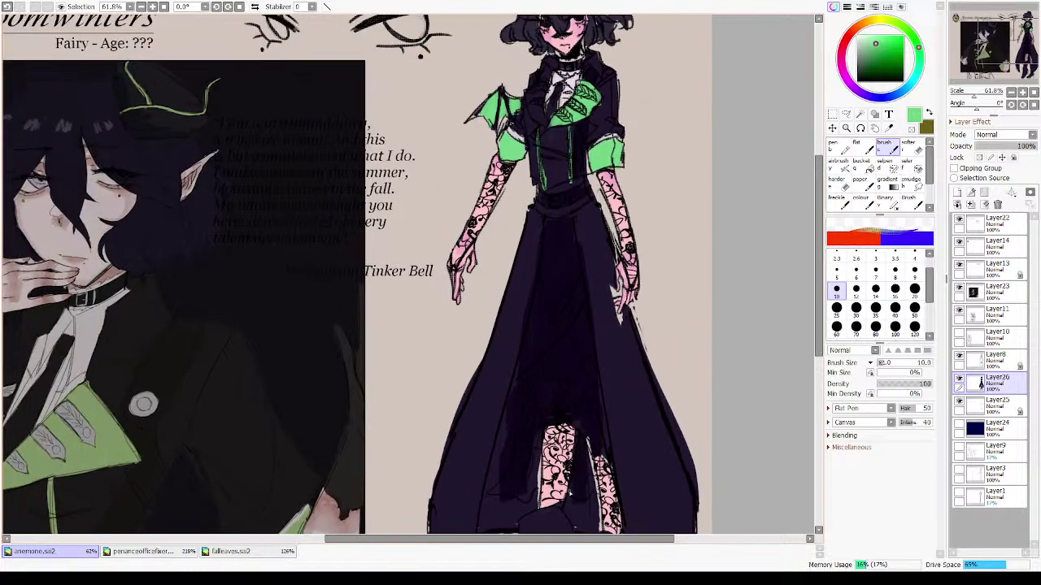
left_click_drag(545, 228, 537, 258)
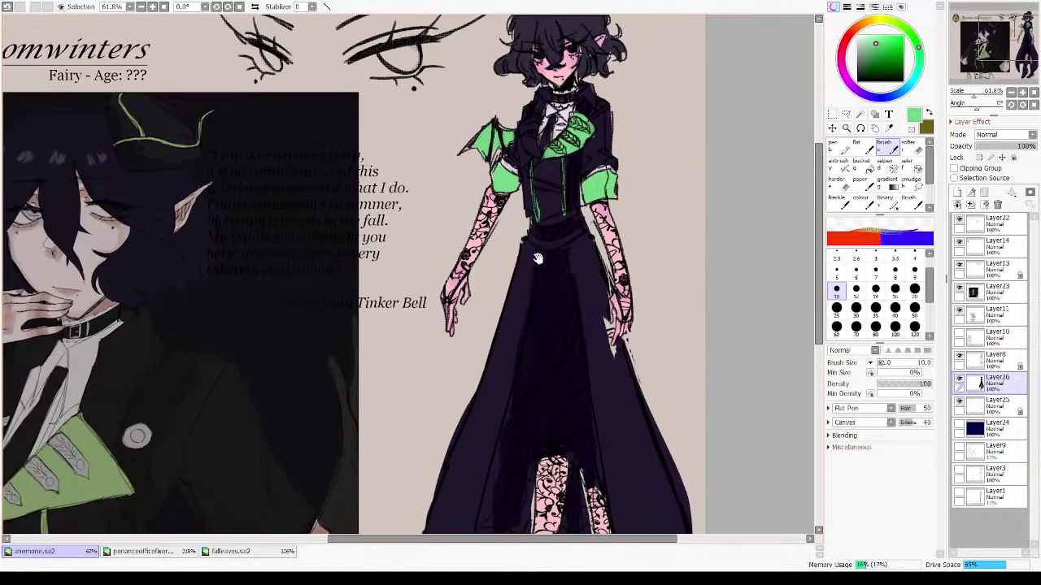
scroll(565, 277, "down", 4)
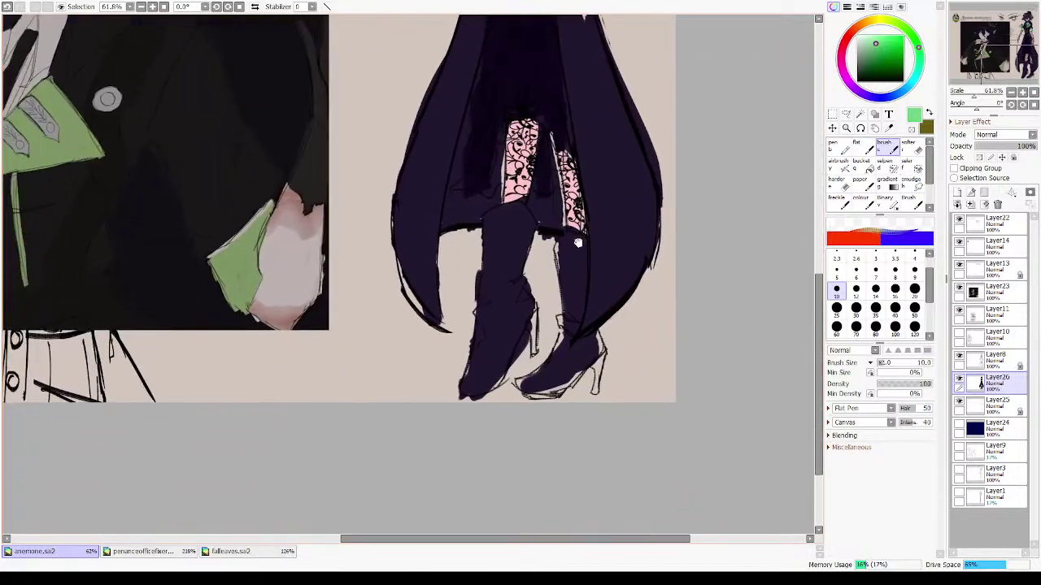
left_click_drag(578, 242, 564, 253)
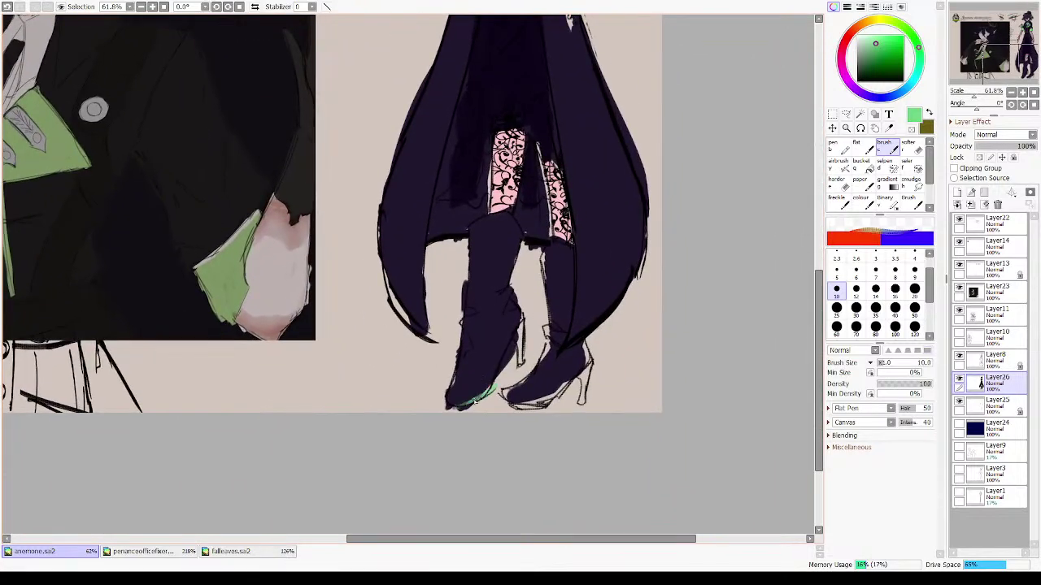
left_click_drag(475, 399, 496, 375)
key("ctrl+z")
left_click(914, 291)
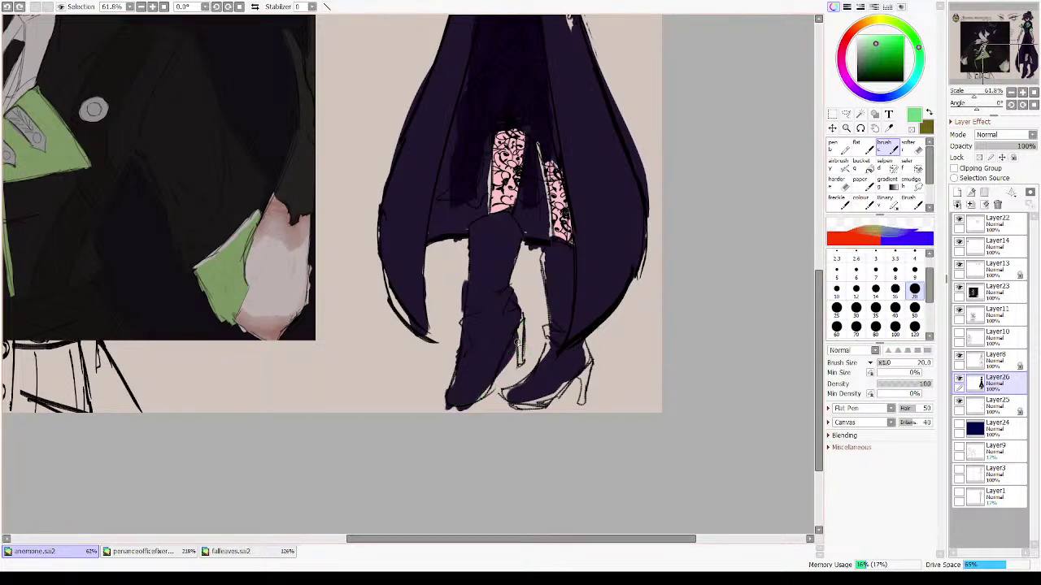
mouse_move(462, 404)
left_mouse_down()
mouse_move(478, 400)
mouse_move(504, 350)
left_mouse_up()
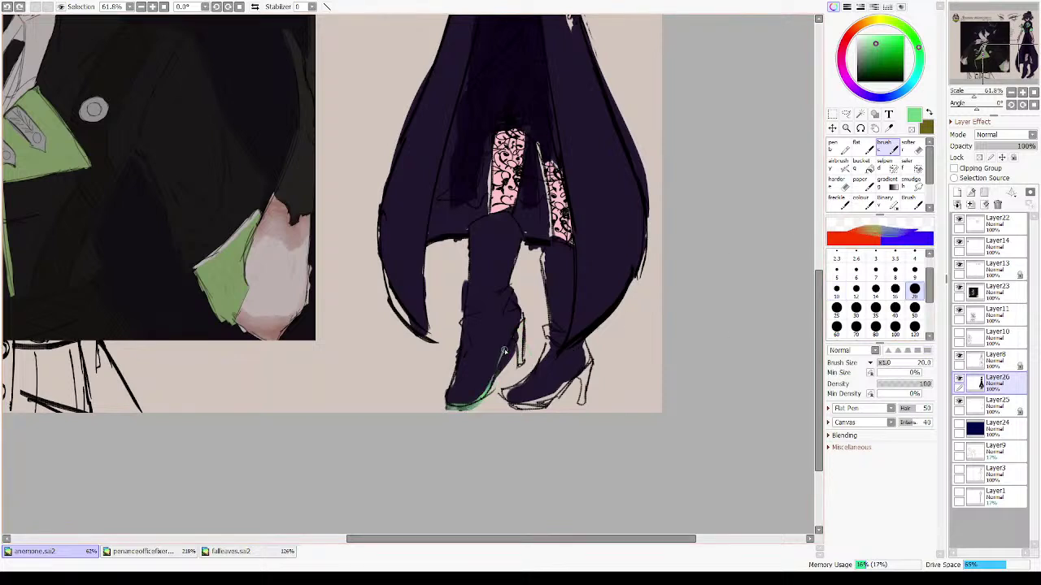
key("ctrl+z")
key("x")
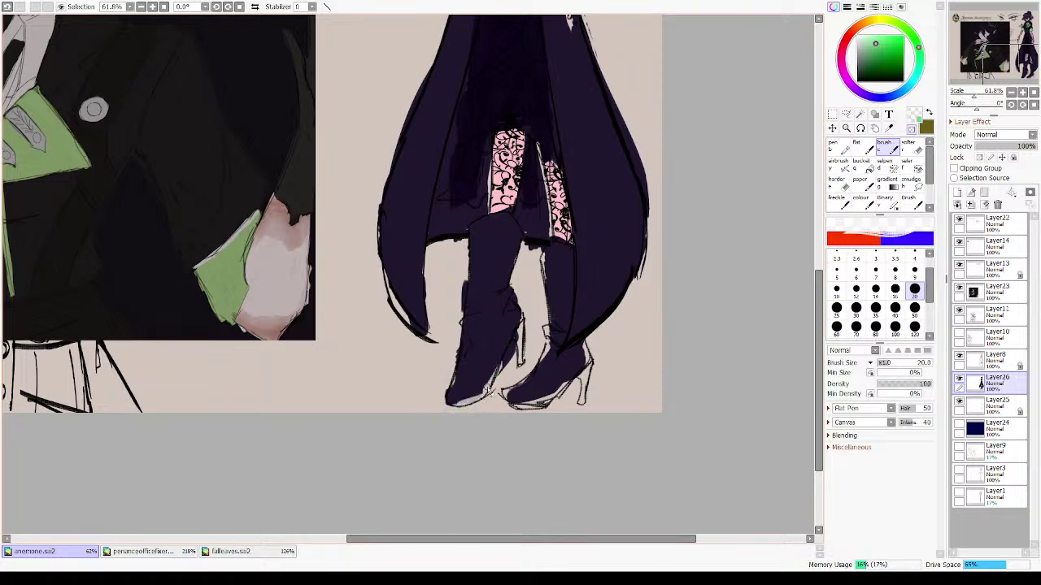
key("x")
left_click_drag(485, 397, 523, 324)
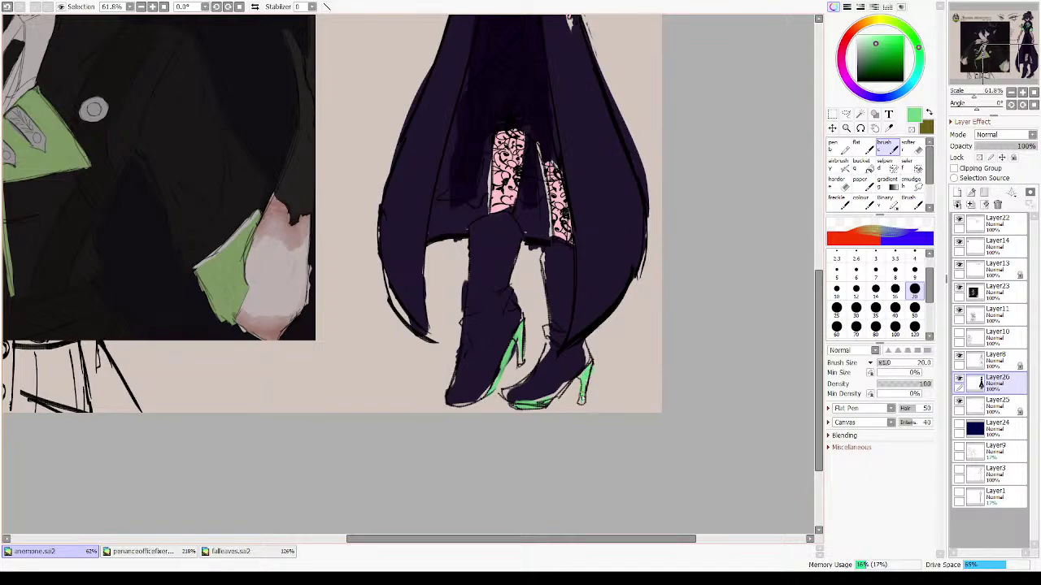
- Choose a muted grey-purple and colour the leaf decorations on both sides of the figure's jacket front
left_click_drag(205, 275, 606, 330)
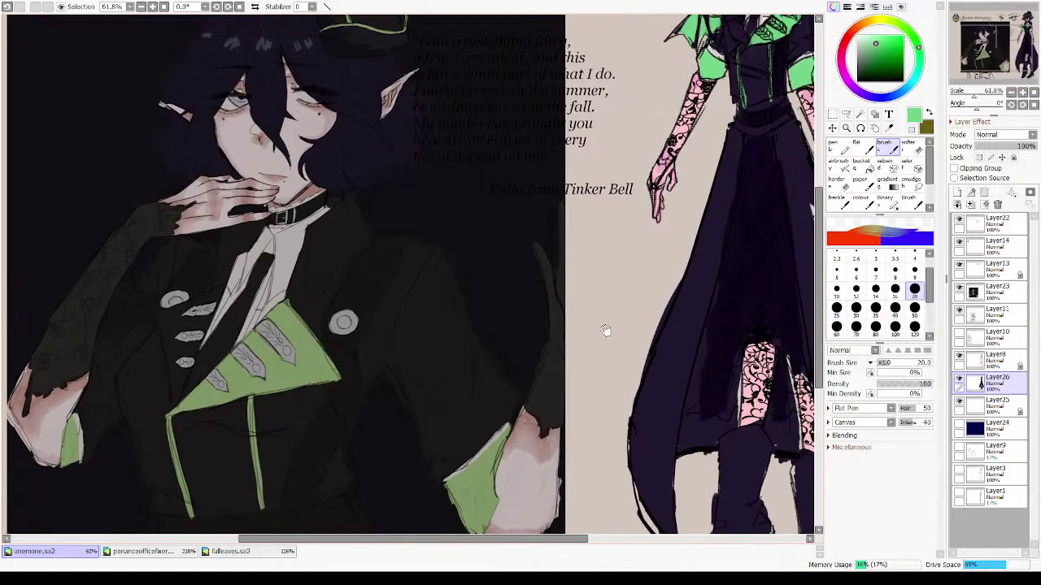
mouse_move(633, 247)
left_mouse_down()
mouse_move(488, 358)
mouse_move(490, 344)
left_mouse_up()
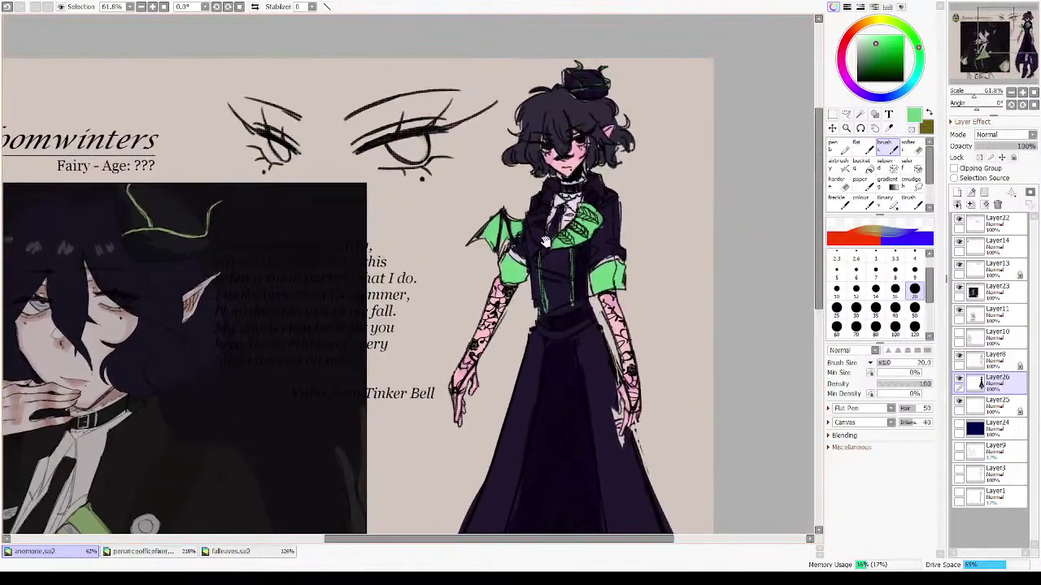
left_click_drag(545, 241, 590, 254)
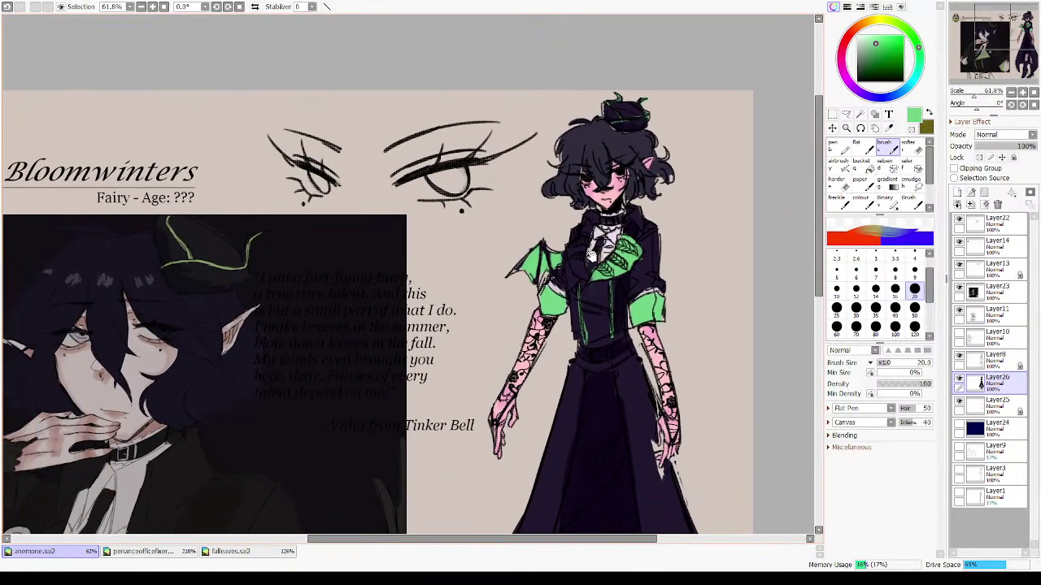
left_click_drag(515, 308, 535, 276)
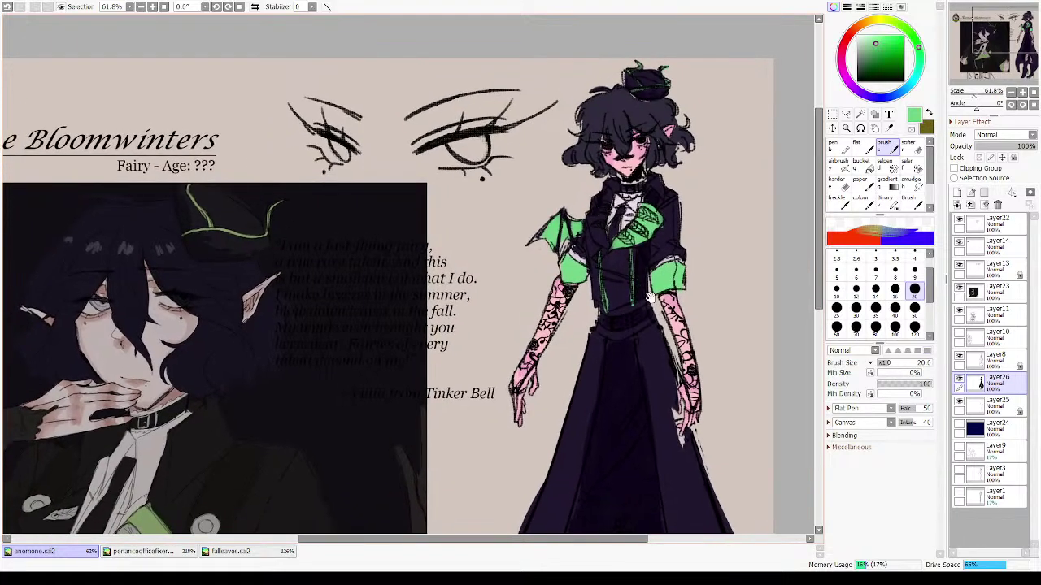
left_click_drag(581, 212, 643, 309)
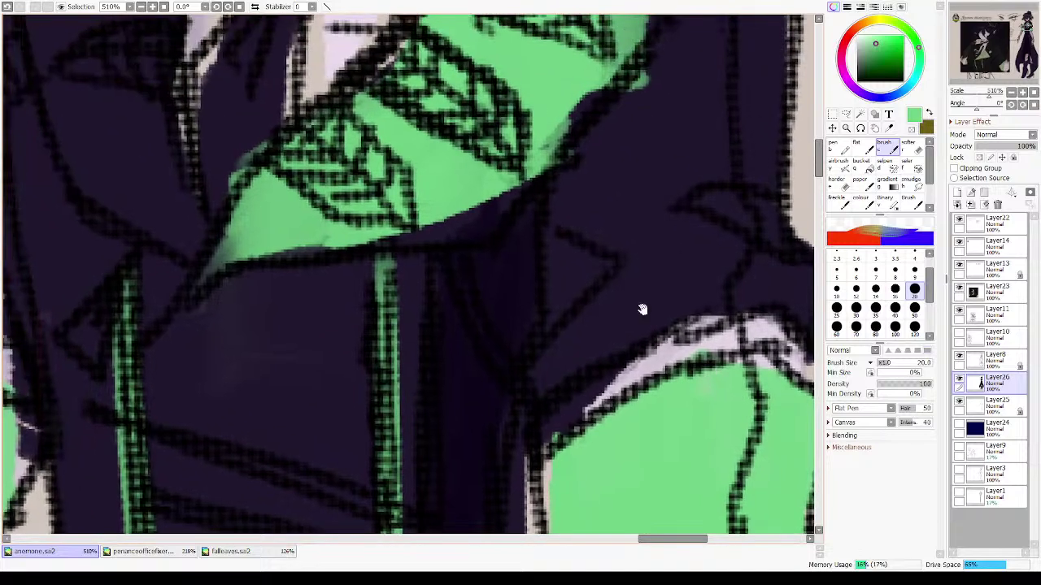
left_click_drag(518, 181, 602, 365)
left_click(858, 49)
left_click(861, 45)
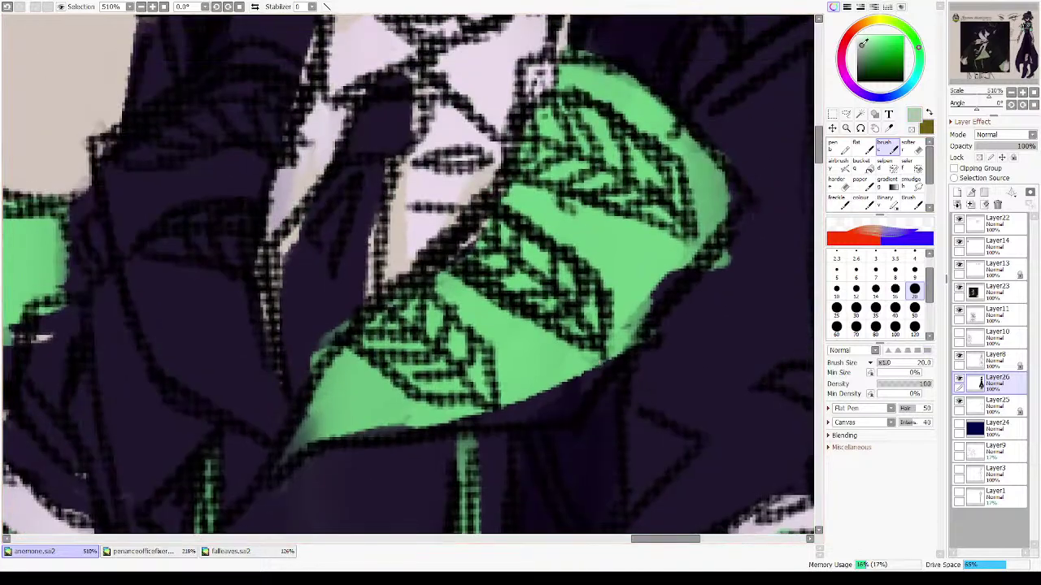
left_click(863, 48)
left_click(863, 94)
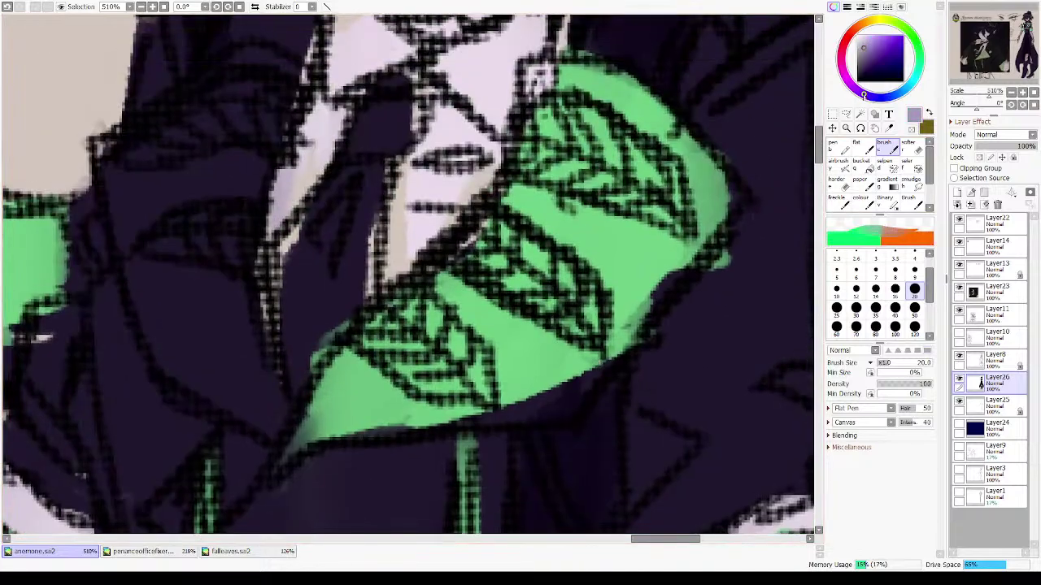
mouse_move(561, 142)
left_mouse_down()
mouse_move(570, 151)
mouse_move(603, 134)
mouse_move(665, 211)
left_mouse_up()
mouse_move(569, 163)
left_mouse_down()
mouse_move(522, 234)
mouse_move(472, 253)
mouse_move(566, 294)
mouse_move(430, 318)
mouse_move(481, 381)
left_mouse_up()
mouse_move(302, 274)
left_mouse_down()
mouse_move(415, 293)
mouse_move(517, 334)
left_mouse_up()
mouse_move(374, 280)
left_mouse_down()
mouse_move(453, 295)
mouse_move(403, 301)
mouse_move(464, 162)
mouse_move(500, 175)
left_mouse_up()
left_click(977, 98)
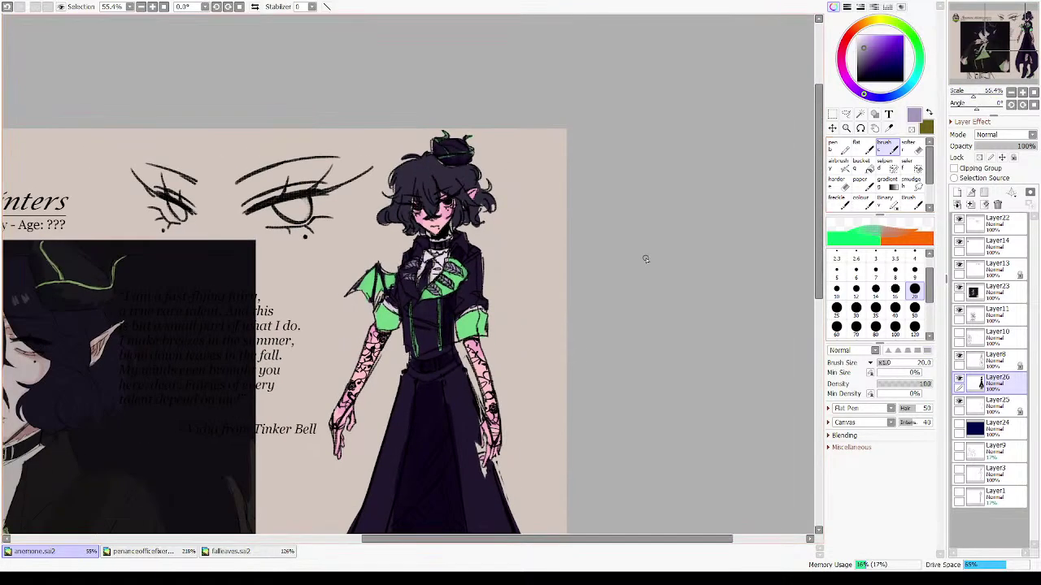
scroll(480, 264, "up", 9)
scroll(475, 279, "down", 8)
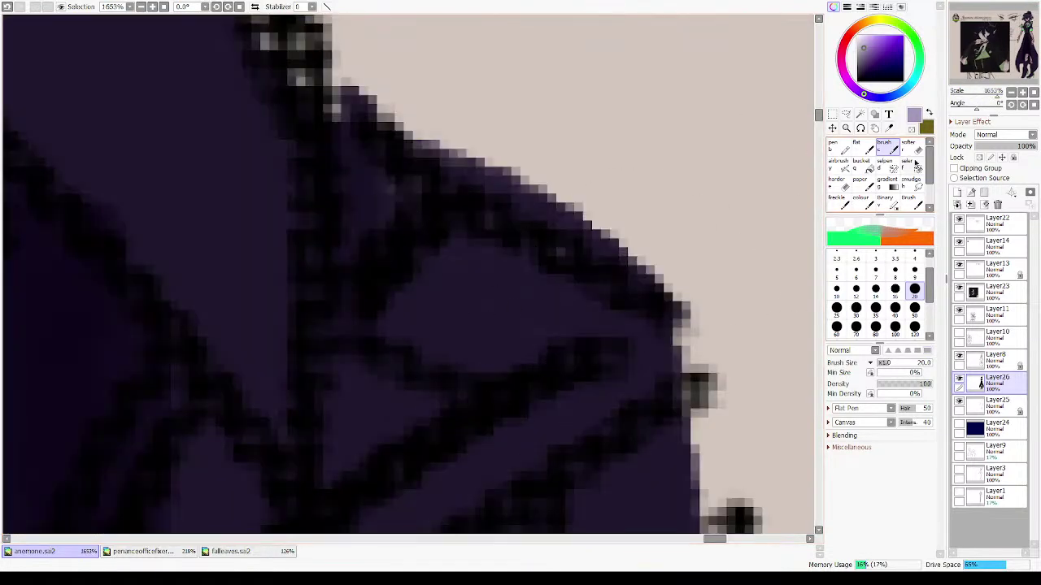
scroll(335, 247, "up", 5)
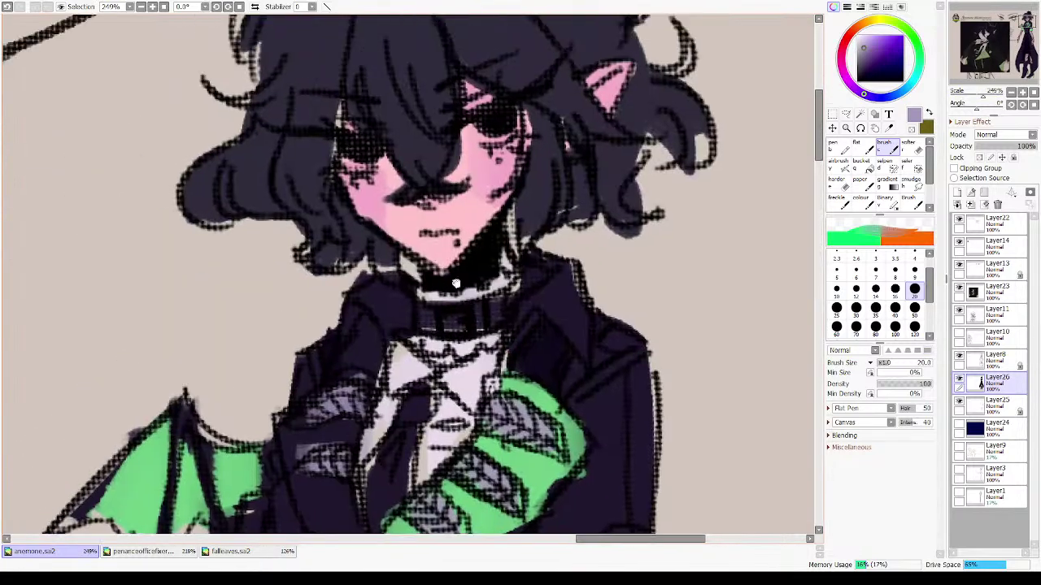
mouse_move(489, 338)
left_mouse_down()
mouse_move(488, 363)
mouse_move(456, 363)
mouse_move(508, 355)
left_mouse_up()
key("ctrl+z")
key("ctrl+z")
- Paint the belt buckle and belt loop at the figure's waist muted grey-purple
scroll(488, 349, "down", 6)
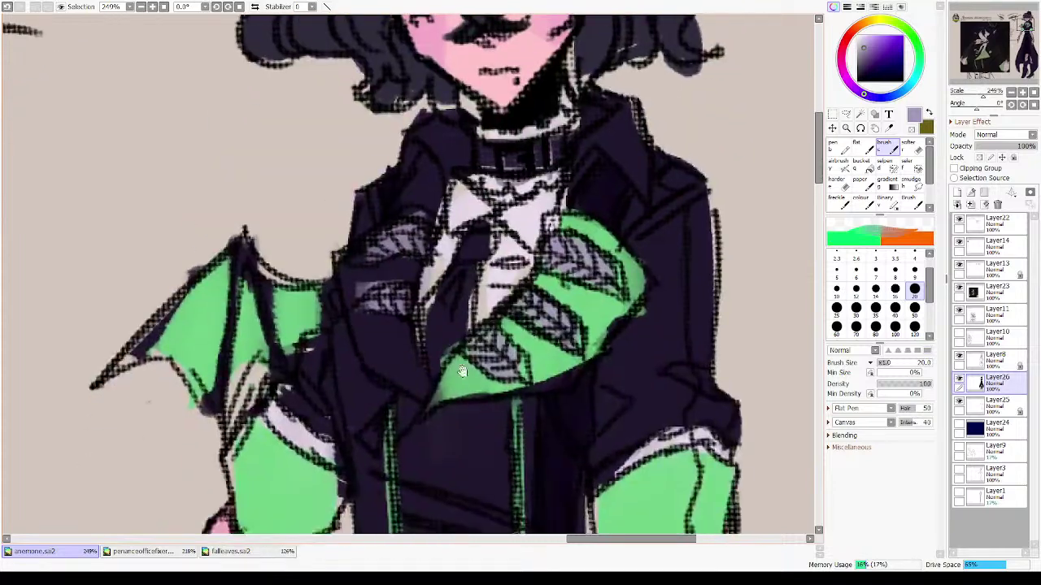
scroll(375, 156, "down", 4)
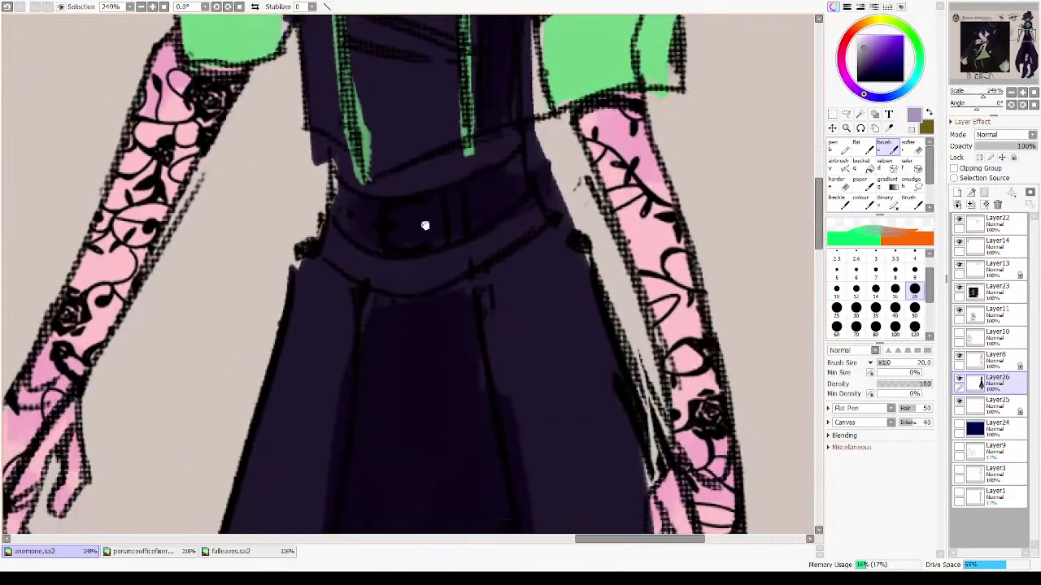
mouse_move(395, 229)
left_mouse_down()
mouse_move(427, 241)
mouse_move(425, 208)
mouse_move(461, 203)
left_mouse_up()
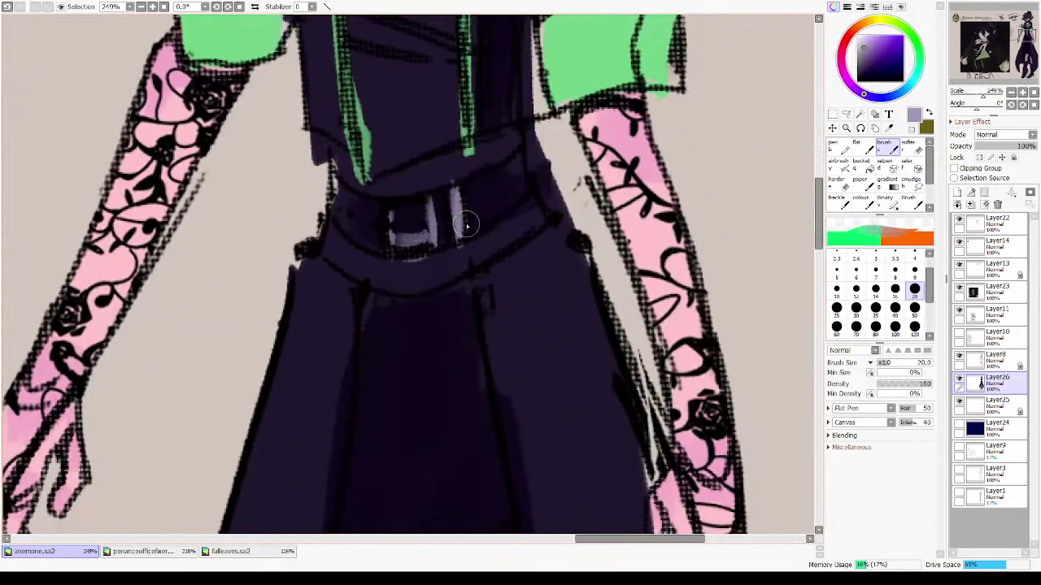
scroll(518, 263, "down", 5)
scroll(452, 409, "down", 10)
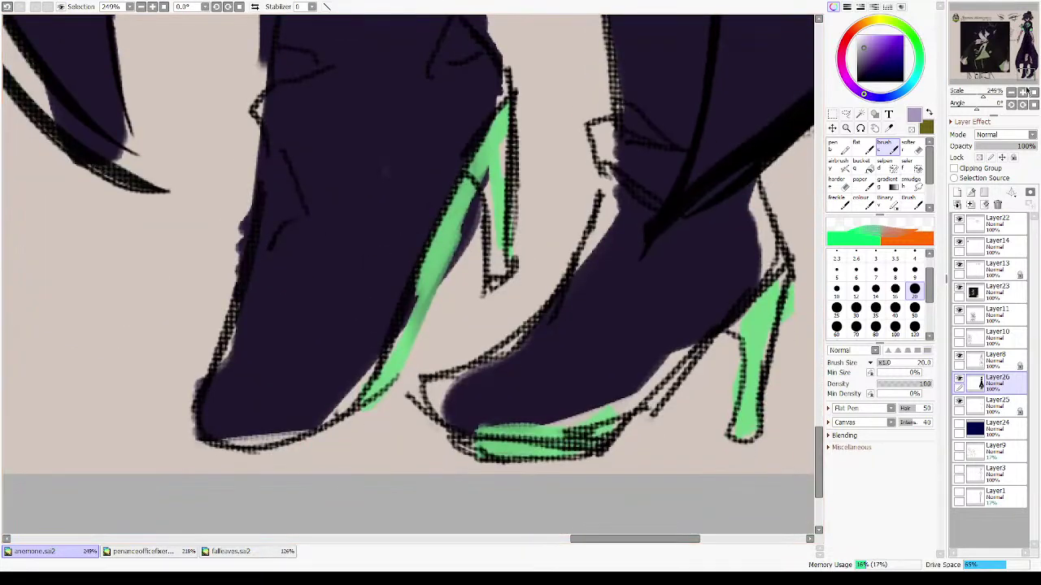
key("Home")
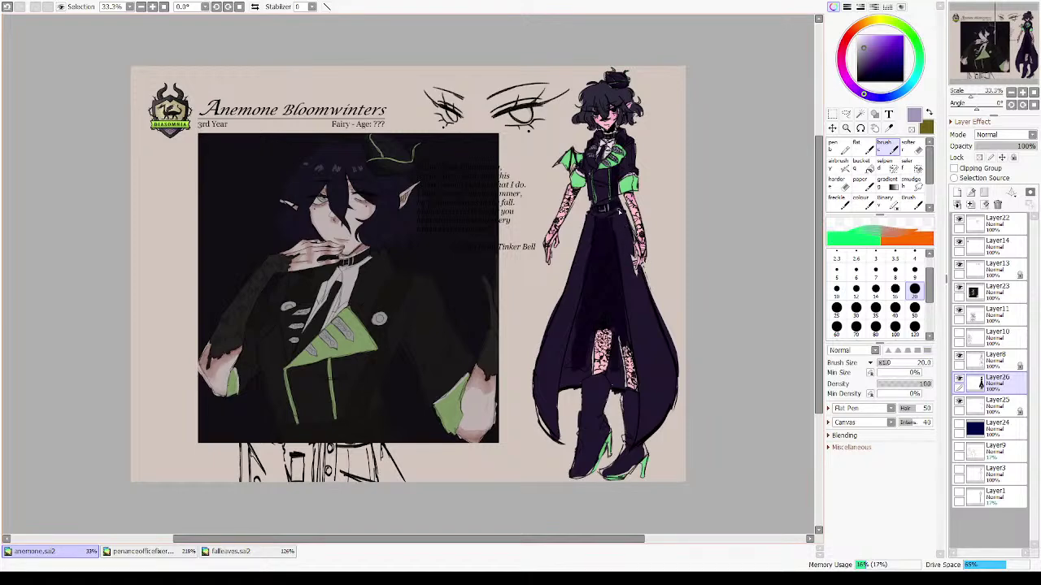
- Sample the skirt's dark purple, add a new layer and paint over the figure's left lace forearm with the brush at size 50
left_click_drag(539, 98, 642, 307)
left_click_drag(316, 126, 652, 441)
left_click_drag(599, 315, 614, 277)
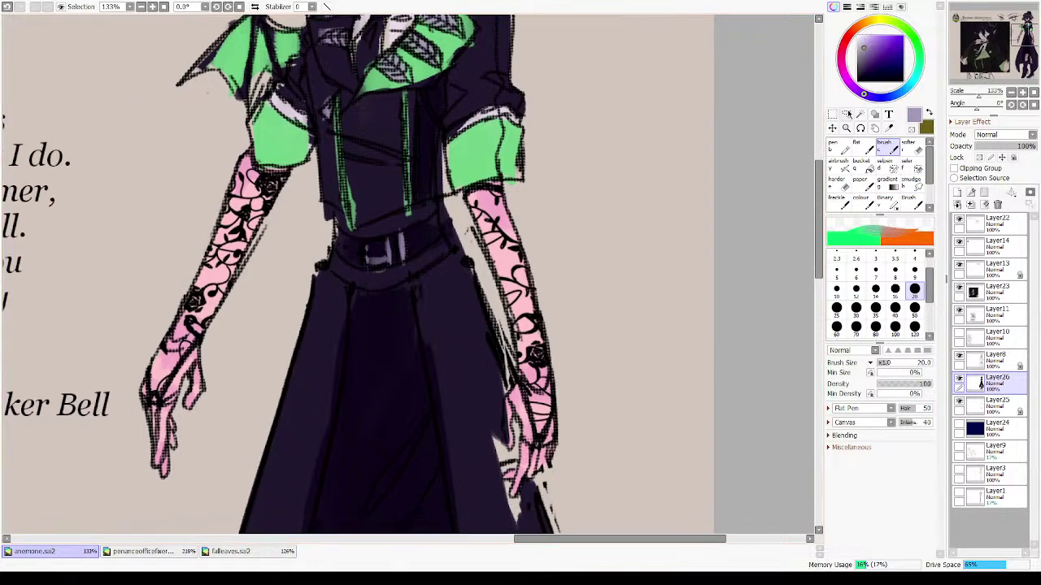
right_click(450, 336)
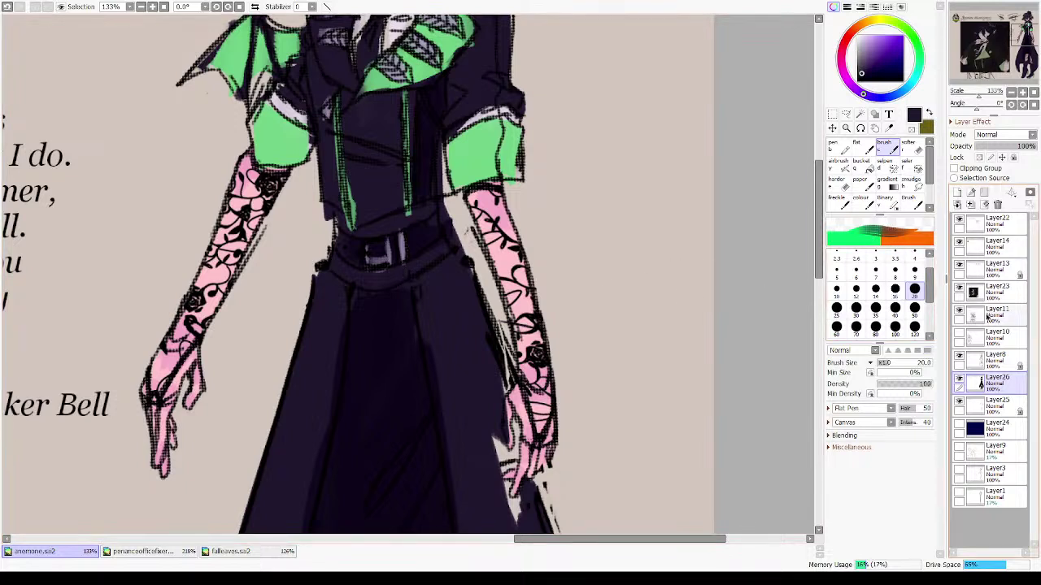
left_click(957, 192)
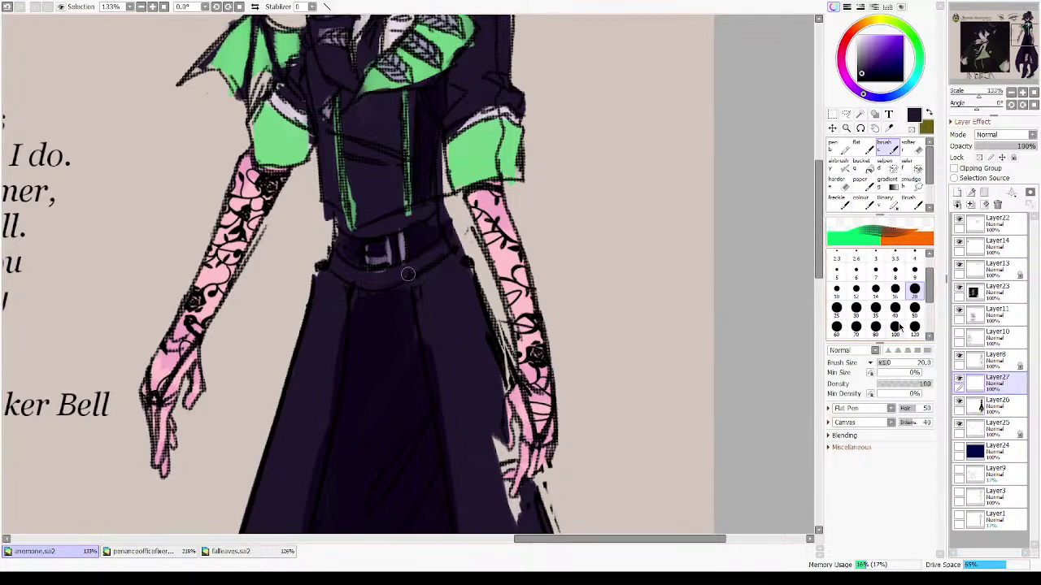
left_click(914, 308)
mouse_move(482, 212)
left_mouse_down()
mouse_move(500, 243)
mouse_move(472, 207)
mouse_move(498, 206)
mouse_move(516, 295)
mouse_move(493, 233)
mouse_move(539, 411)
mouse_move(528, 277)
mouse_move(543, 379)
mouse_move(523, 286)
mouse_move(538, 264)
mouse_move(568, 428)
left_mouse_up()
key("minus")
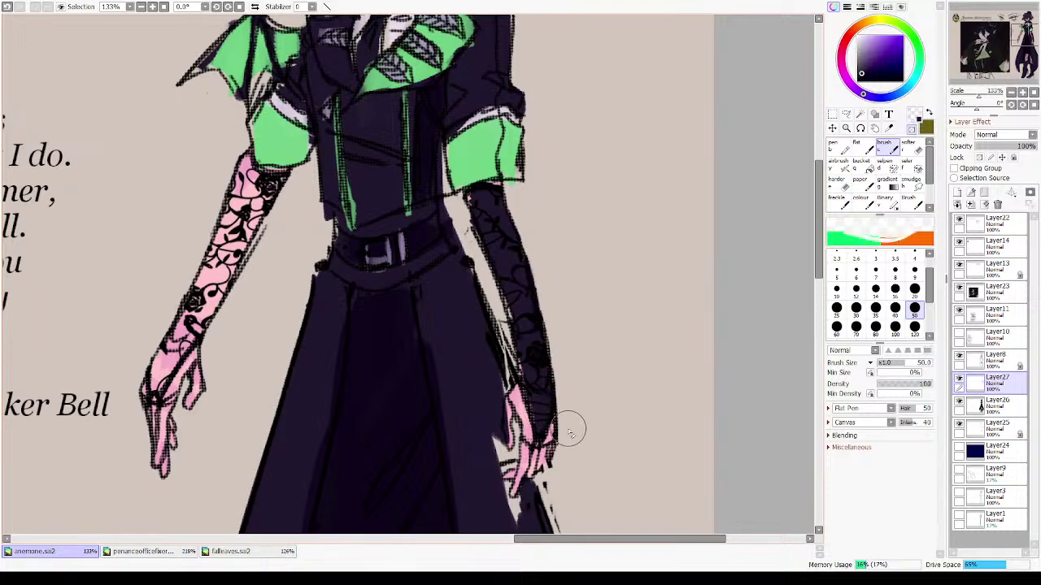
- Paint the lace sleeve on the figure's right forearm dark purple down to the wrist and back of the hand
left_click_drag(334, 263, 560, 271)
key("minus")
mouse_move(469, 176)
left_mouse_down()
mouse_move(476, 199)
mouse_move(463, 224)
mouse_move(497, 194)
mouse_move(477, 215)
mouse_move(521, 200)
mouse_move(466, 184)
mouse_move(461, 245)
left_mouse_up()
key("ctrl+z")
key("ctrl+z")
key("minus")
mouse_move(525, 184)
left_mouse_down()
mouse_move(490, 255)
mouse_move(491, 200)
mouse_move(433, 285)
left_mouse_up()
key("minus")
key("ctrl+z")
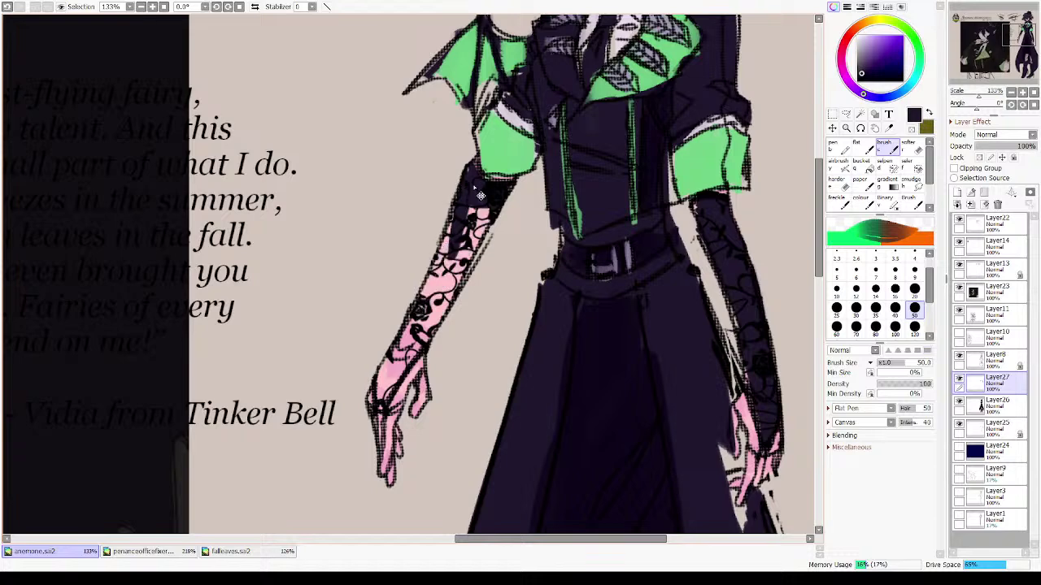
left_click_drag(472, 169, 430, 292)
left_click_drag(458, 236, 419, 315)
key("ctrl+z")
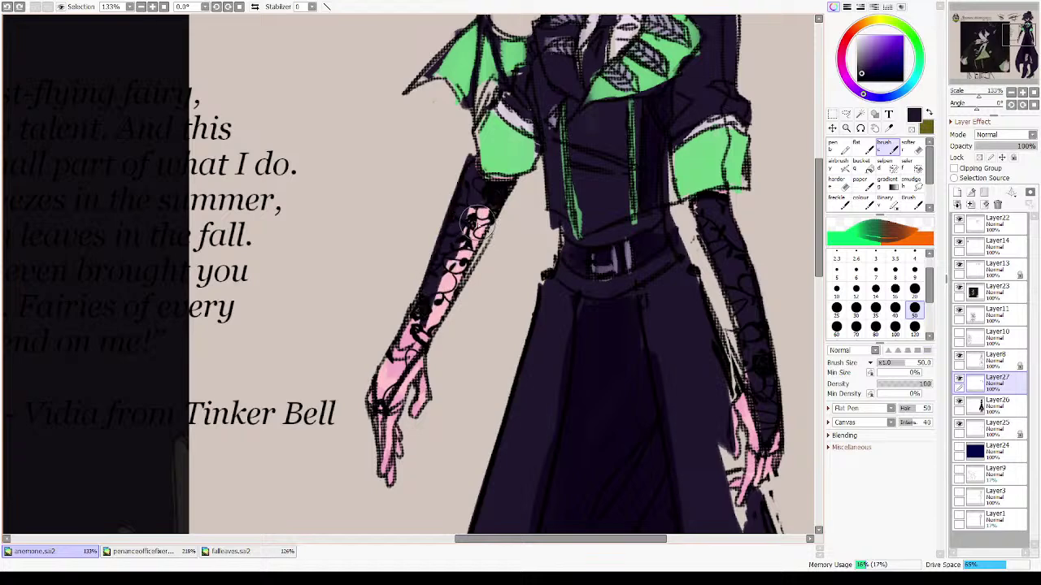
mouse_move(460, 235)
left_mouse_down()
mouse_move(487, 211)
mouse_move(382, 388)
left_mouse_up()
mouse_move(409, 339)
left_mouse_down()
mouse_move(382, 387)
mouse_move(383, 375)
left_mouse_up()
- Paint over the lace-patterned legs between the skirt and the boots with the same dark purple
key("h")
key("h")
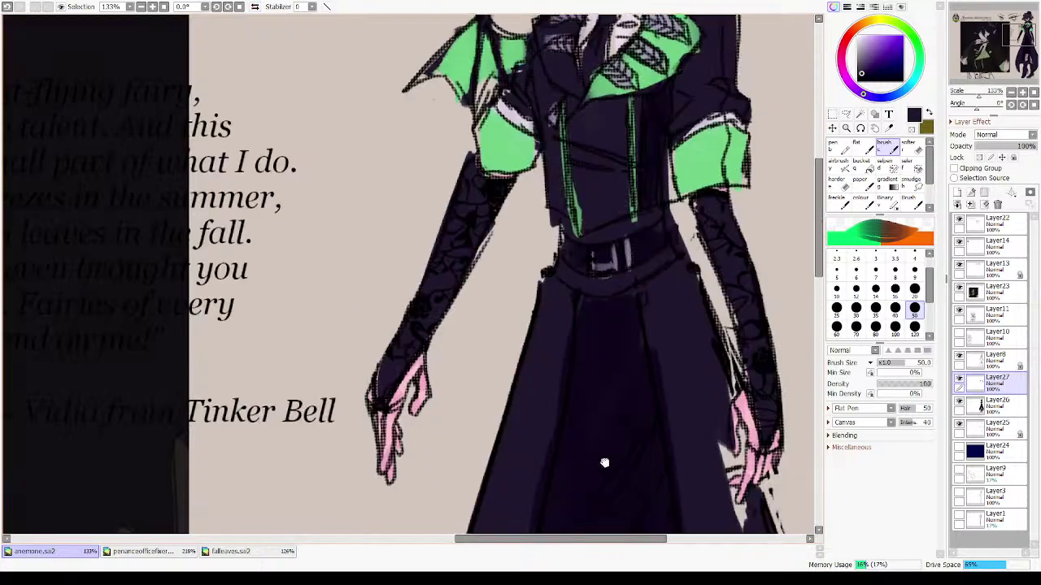
scroll(604, 462, "down", 5)
mouse_move(411, 219)
left_mouse_down()
mouse_move(413, 180)
mouse_move(409, 268)
mouse_move(415, 187)
mouse_move(462, 177)
mouse_move(433, 274)
mouse_move(407, 317)
mouse_move(426, 328)
mouse_move(419, 336)
mouse_move(433, 293)
mouse_move(442, 319)
mouse_move(464, 219)
mouse_move(464, 257)
mouse_move(535, 289)
mouse_move(518, 240)
mouse_move(543, 398)
mouse_move(550, 269)
mouse_move(530, 233)
mouse_move(575, 406)
mouse_move(558, 335)
mouse_move(546, 350)
mouse_move(558, 403)
left_mouse_up()
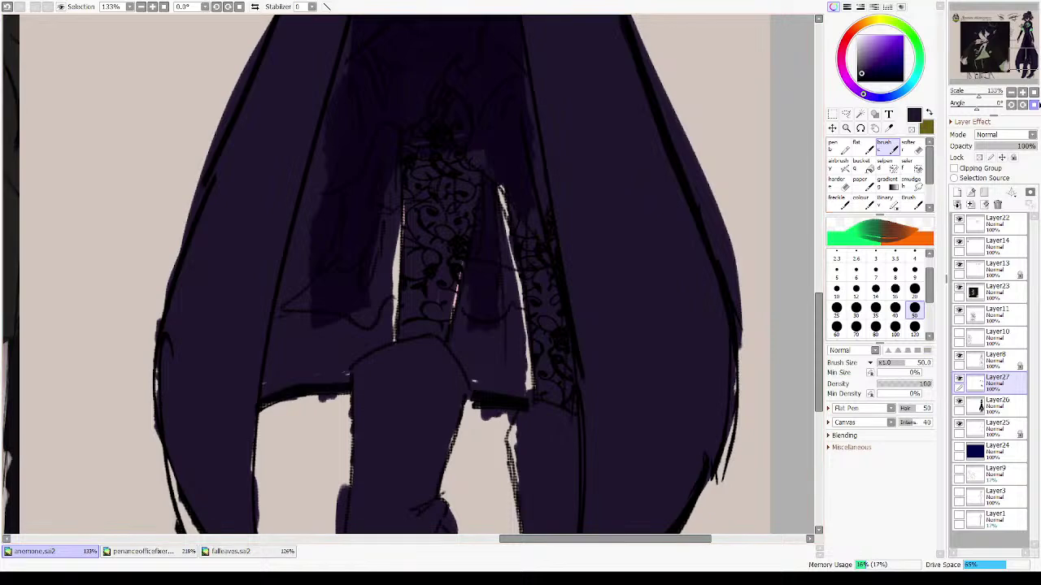
- Make the lace colour layer semi-transparent at 70% opacity and set its blending mode to Multiply
left_click(1034, 94)
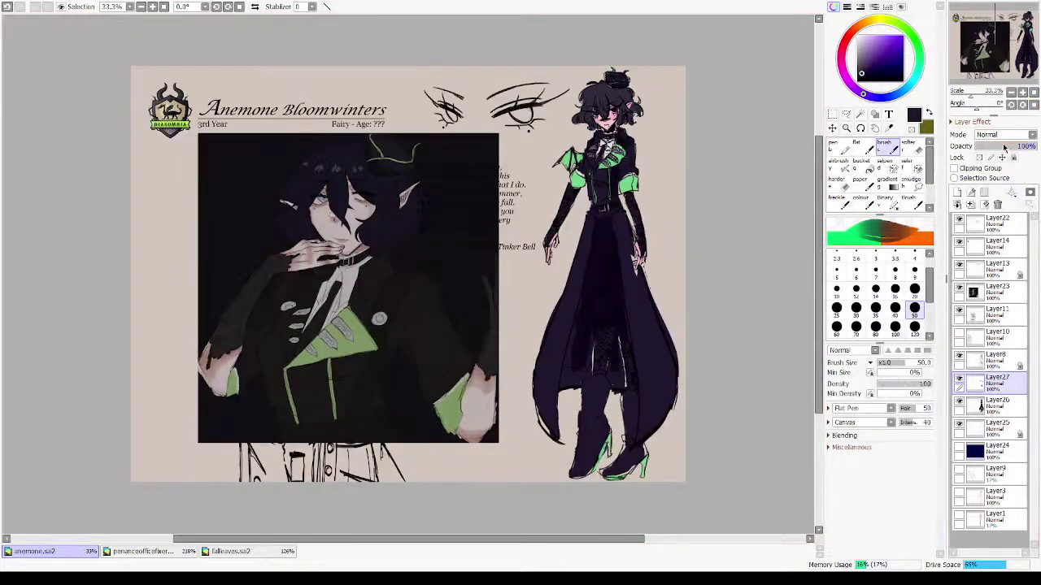
left_click_drag(1005, 150, 1021, 148)
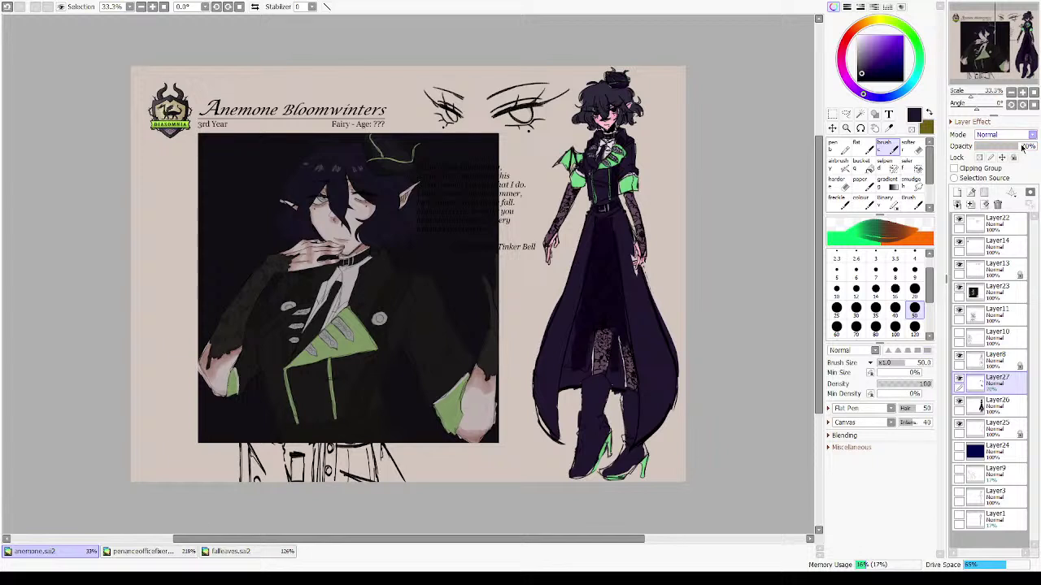
left_click(1014, 159)
left_click_drag(504, 151, 716, 417)
left_click_drag(447, 379, 464, 399)
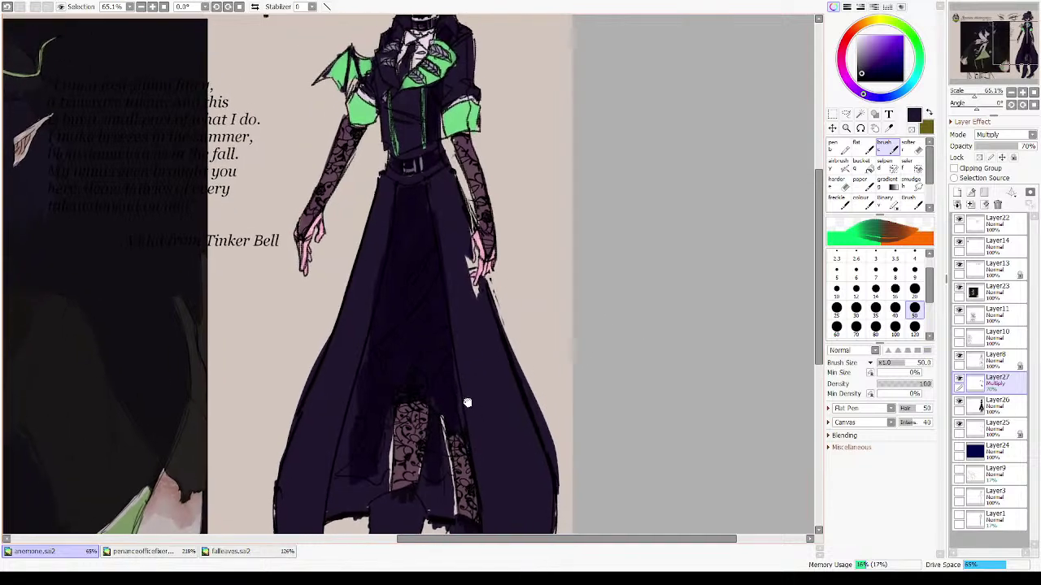
- Switch the brush to transparent and clean up the excess lace colour around the legs below the skirt
left_click_drag(489, 334, 532, 116)
key("minus")
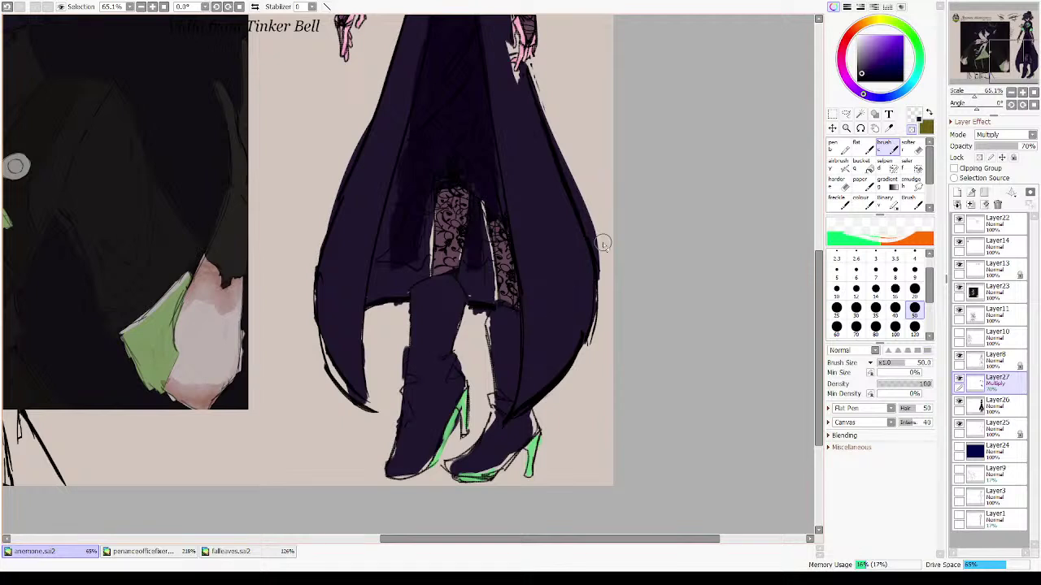
left_click_drag(478, 334, 493, 305)
left_click_drag(364, 229, 569, 363)
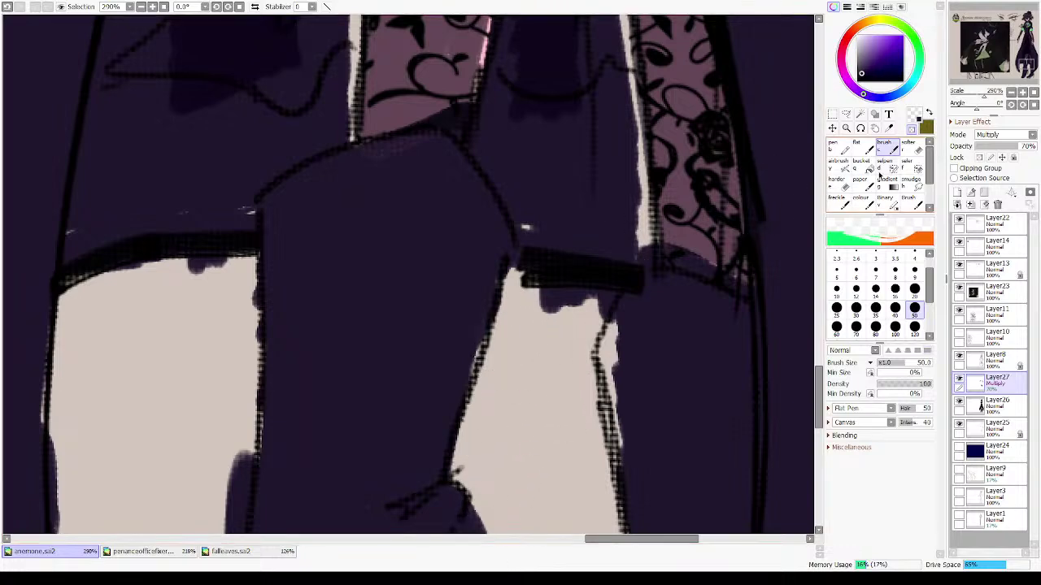
left_click(1034, 93)
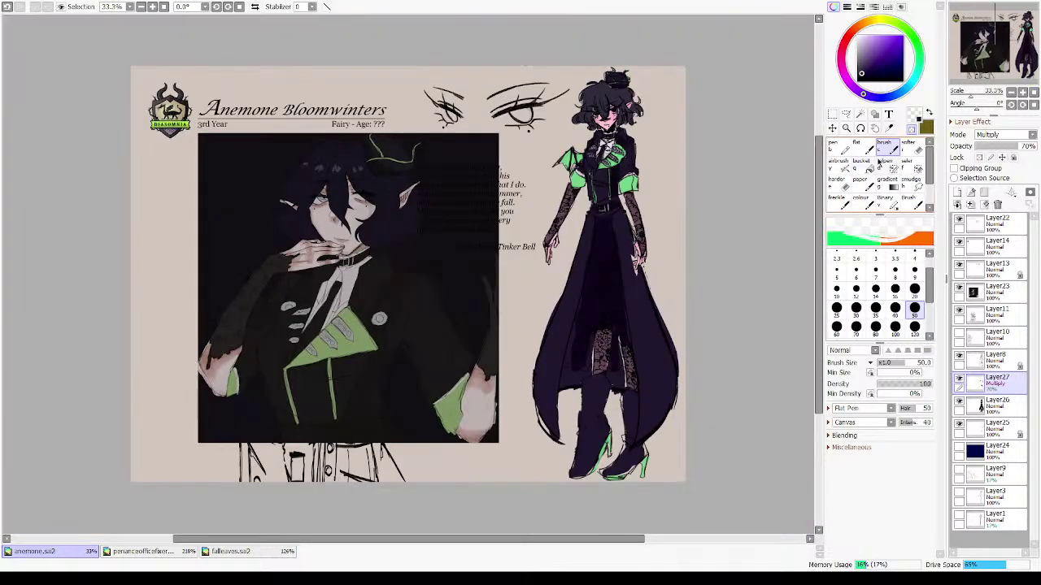
- Compare the full-body figure's colours with the portrait, from the hat and sleeves down to the lace legs and boots
scroll(699, 256, "up", 4)
left_click_drag(700, 256, 564, 397)
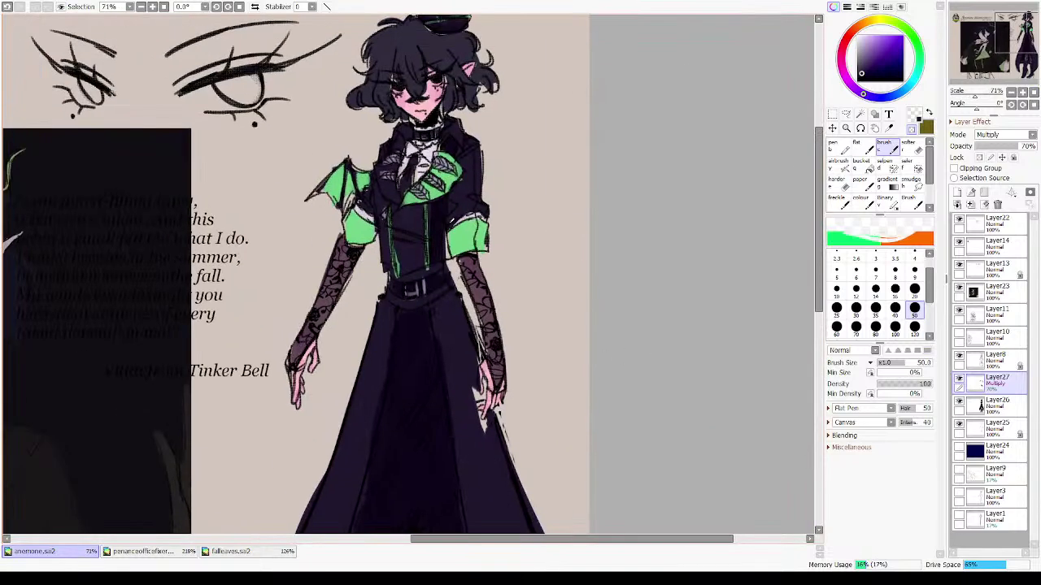
right_click(460, 236)
left_click_drag(408, 411, 453, 124)
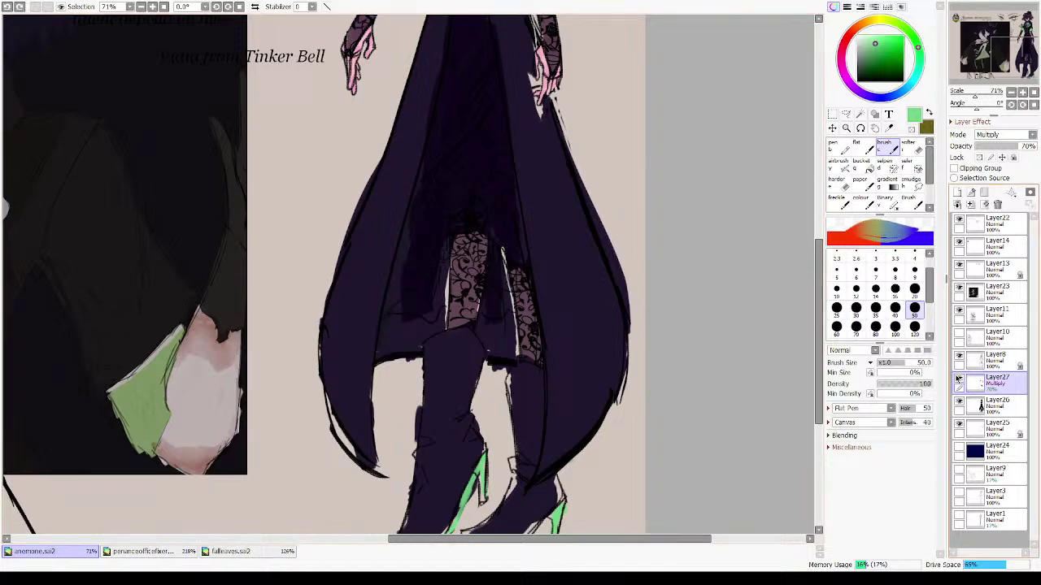
left_click(996, 403)
left_click_drag(486, 410, 434, 532)
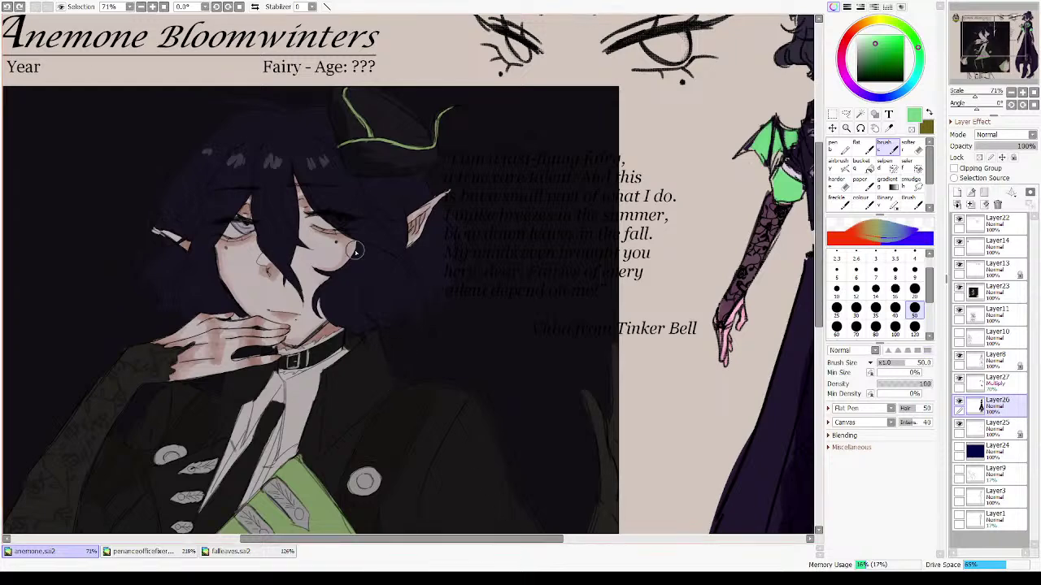
left_click_drag(741, 148, 421, 296)
left_click_drag(553, 287, 553, 238)
scroll(543, 286, "down", 8)
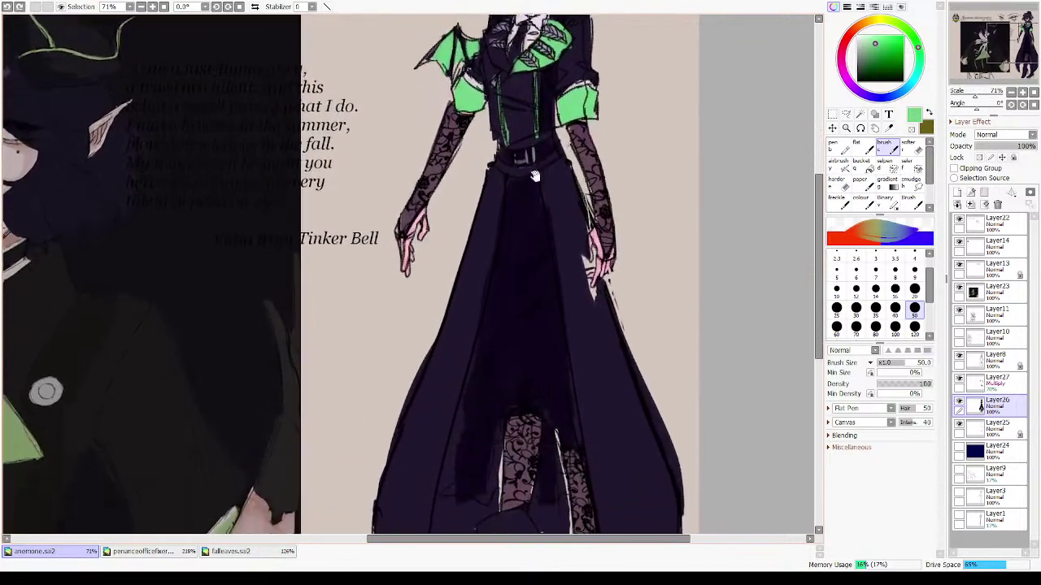
scroll(542, 294, "down", 2)
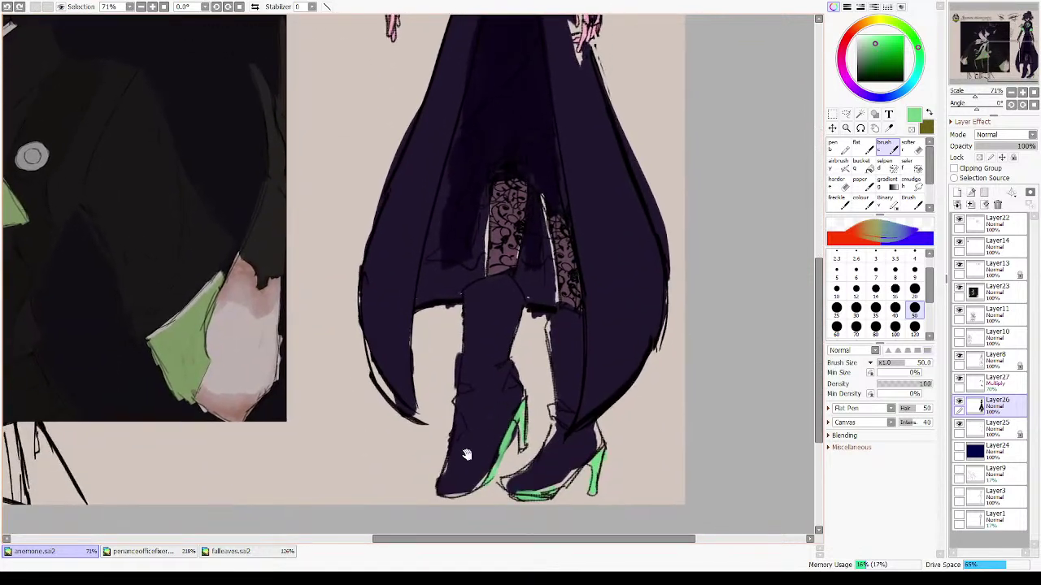
left_click_drag(453, 486, 453, 530)
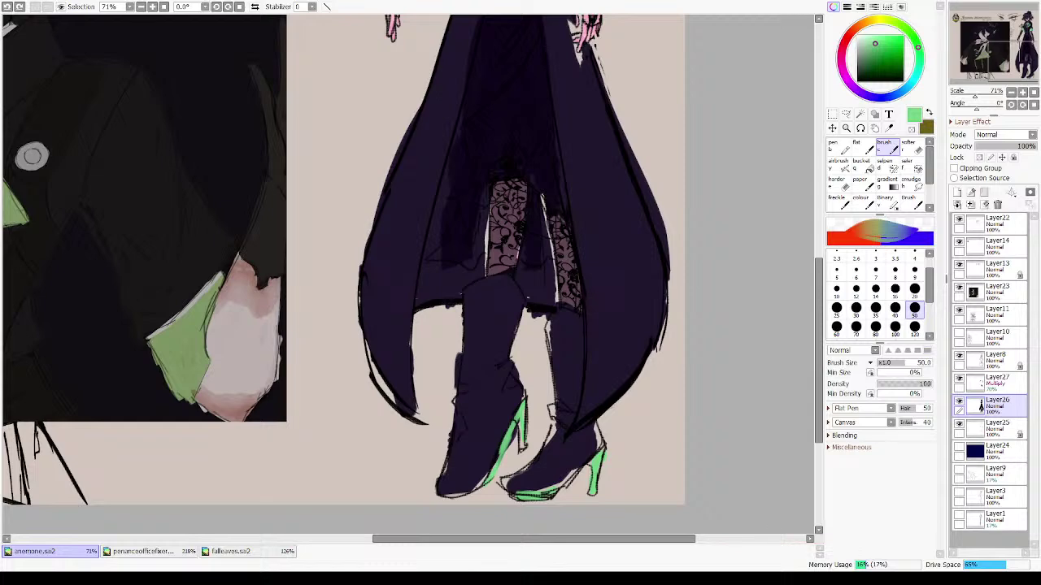
left_click_drag(463, 277, 546, 417)
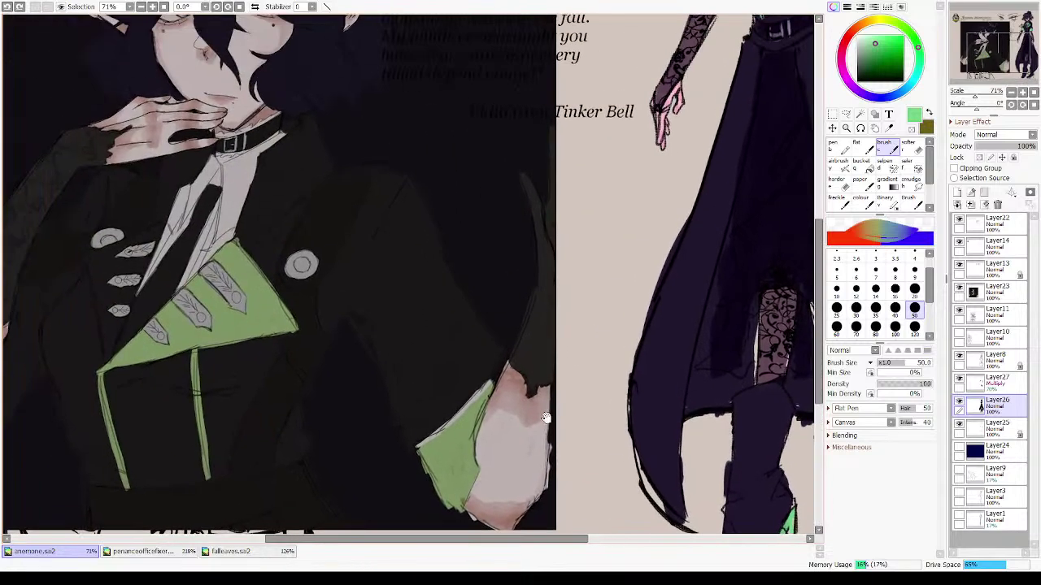
left_click_drag(635, 388, 534, 368)
left_click_drag(703, 198, 653, 342)
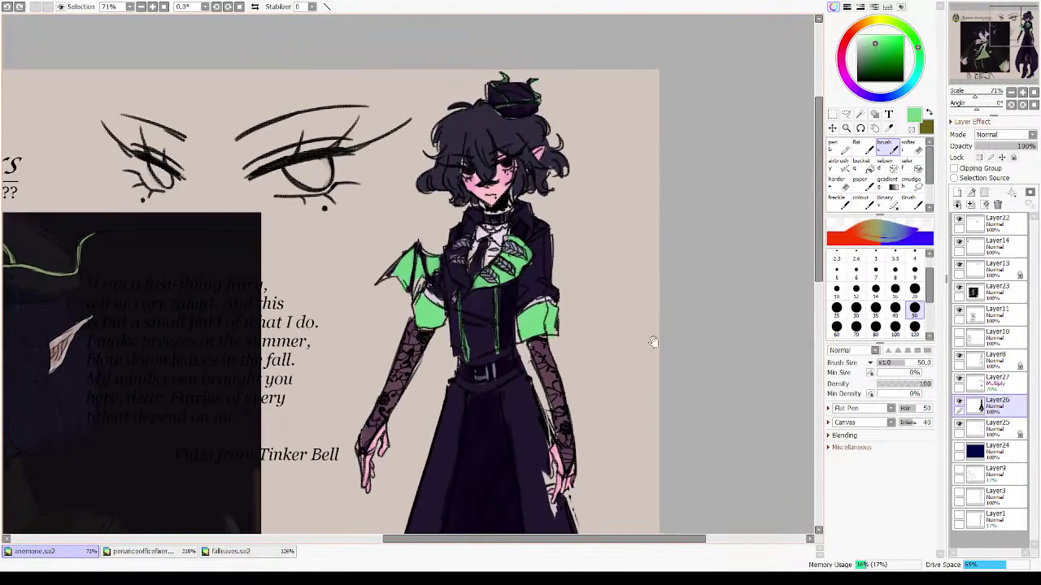
key("h")
key("h")
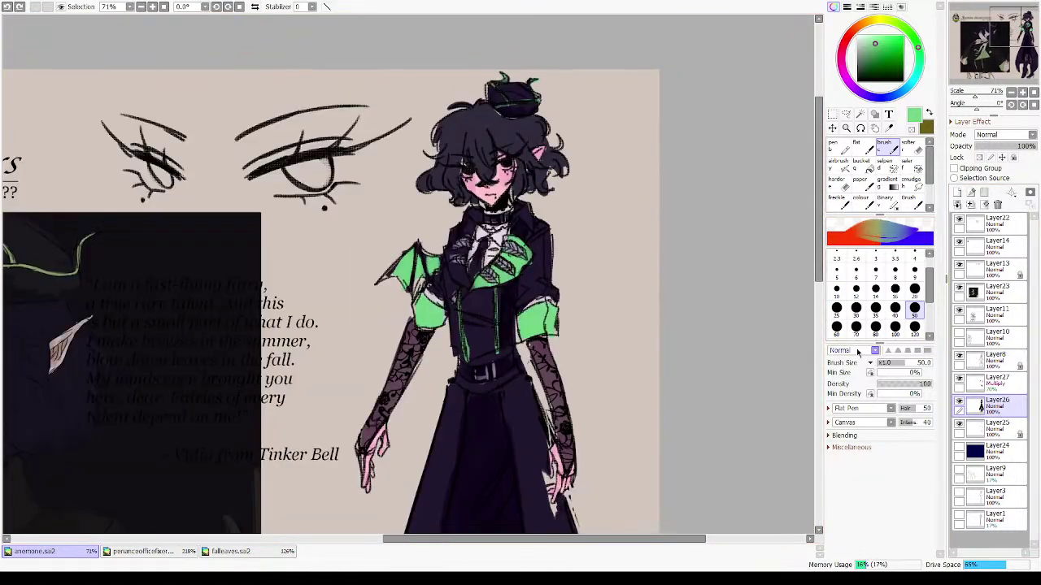
left_click(992, 391)
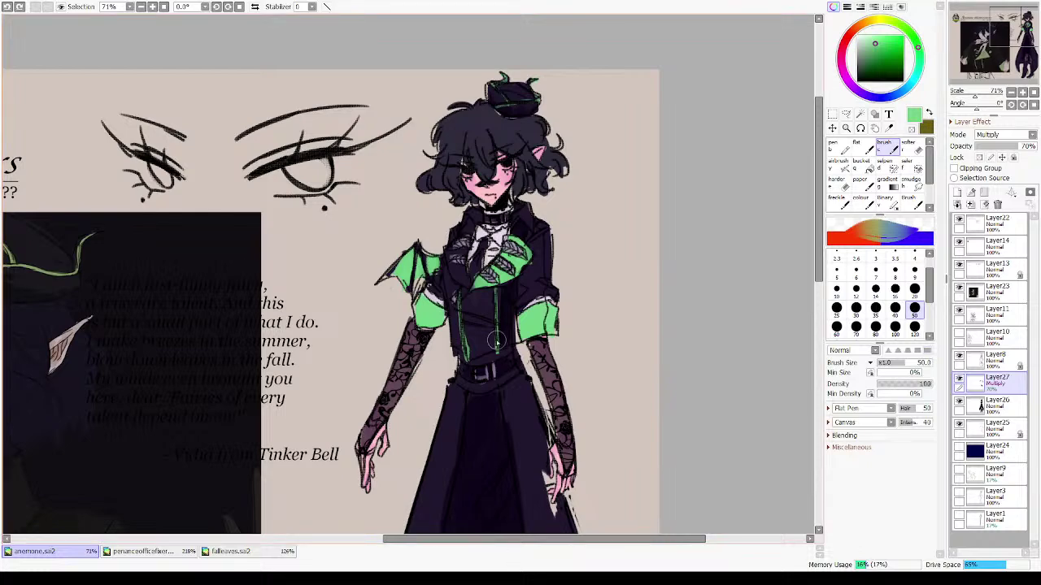
left_click_drag(400, 238, 581, 153)
mouse_move(471, 359)
left_mouse_down()
mouse_move(538, 288)
mouse_move(559, 456)
mouse_move(411, 419)
left_mouse_up()
left_click_drag(668, 386, 618, 120)
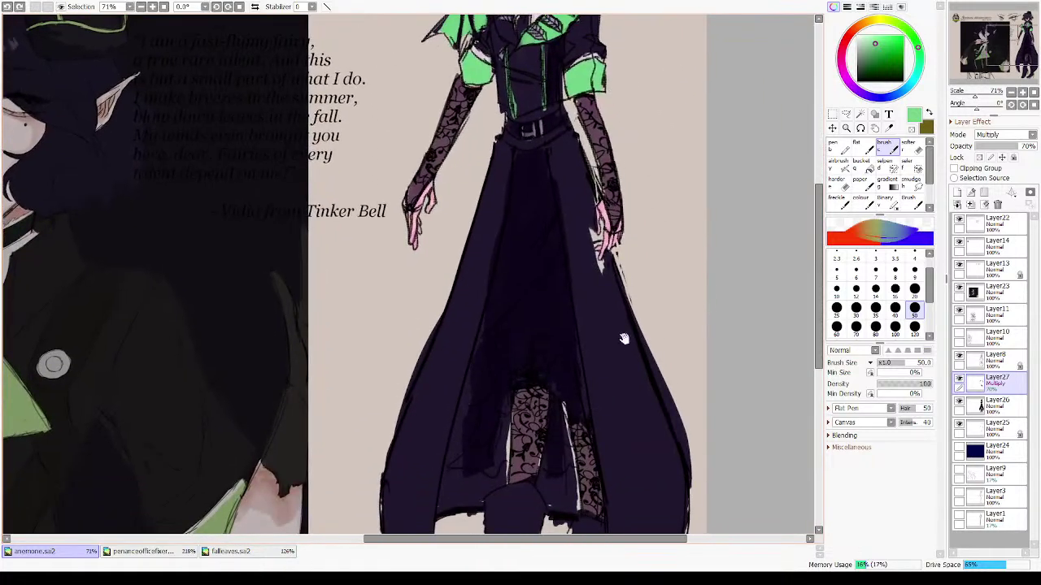
left_click_drag(623, 339, 594, 93)
left_click_drag(512, 292, 781, 294)
left_click_drag(549, 306, 697, 320)
left_click_drag(719, 207, 616, 446)
left_click_drag(770, 231, 511, 358)
left_click_drag(582, 322, 534, 169)
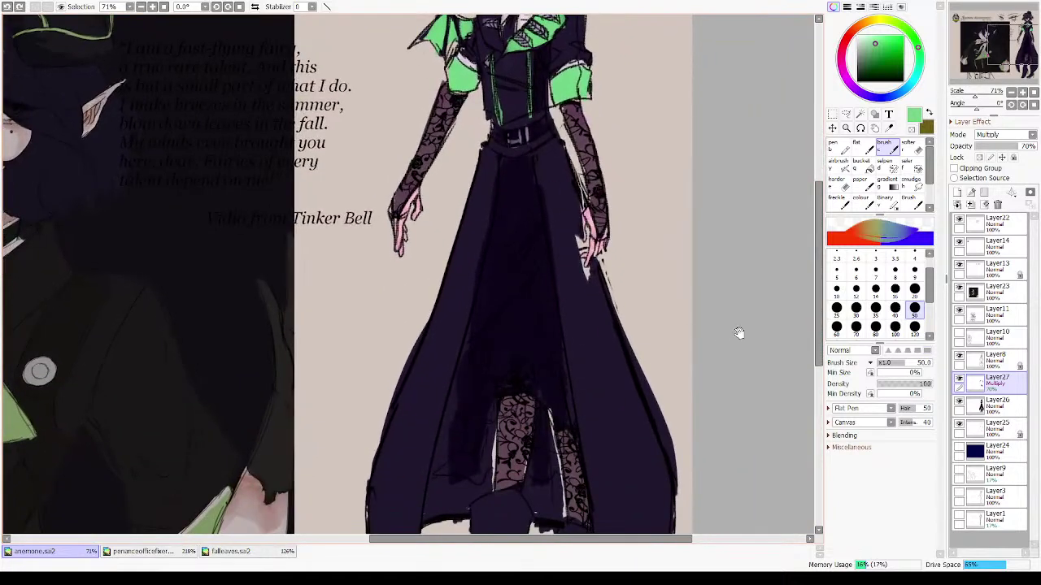
scroll(739, 332, "up", 3)
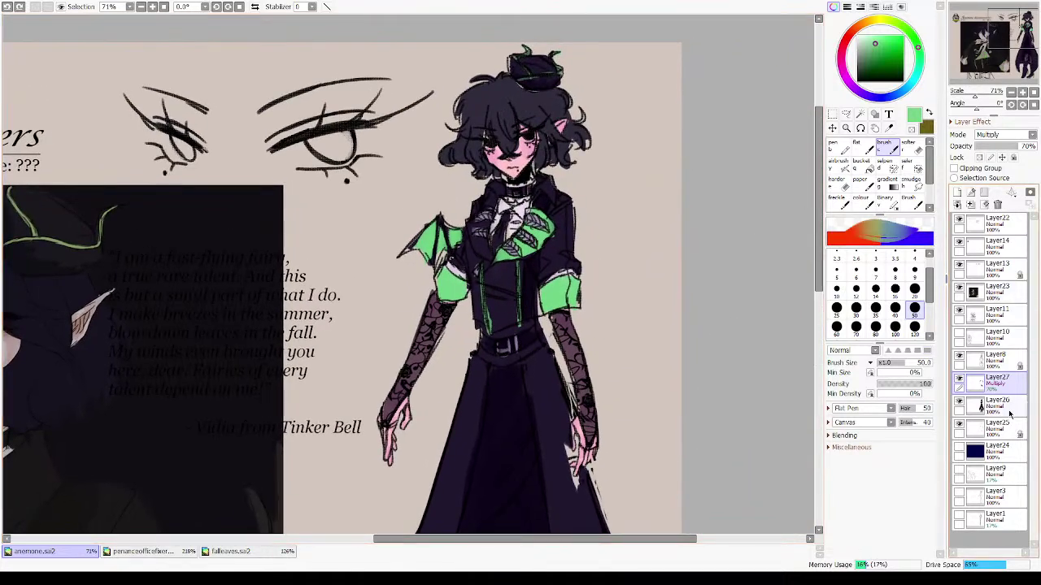
- Select the skin layer, Layer25, and try a pale pink on the figure's skin with the brush at size 120
left_click(1004, 431)
left_click(1002, 408)
left_click(1002, 429)
left_click(1000, 450)
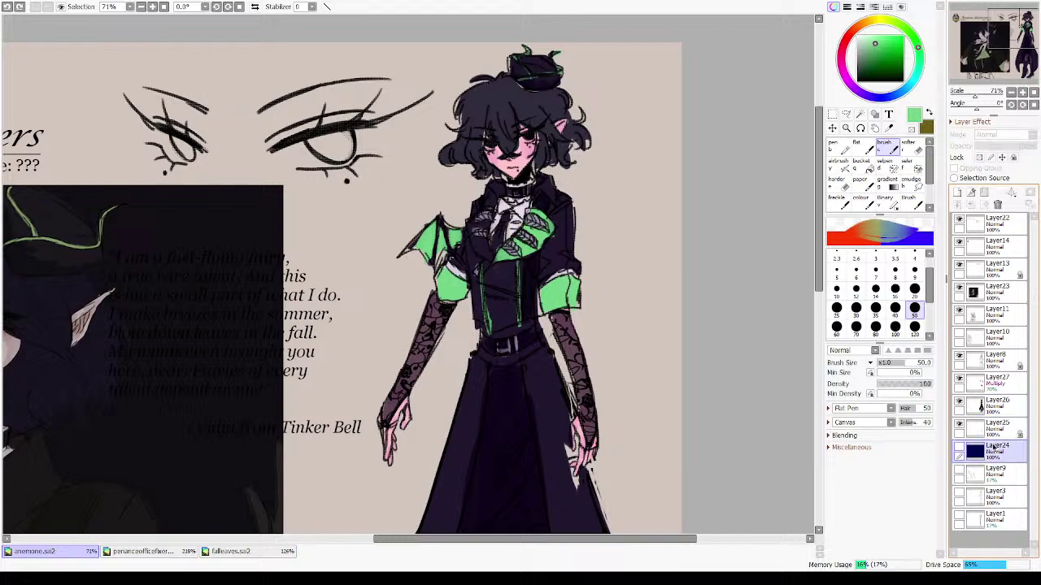
left_click(1010, 387)
left_click(1003, 428)
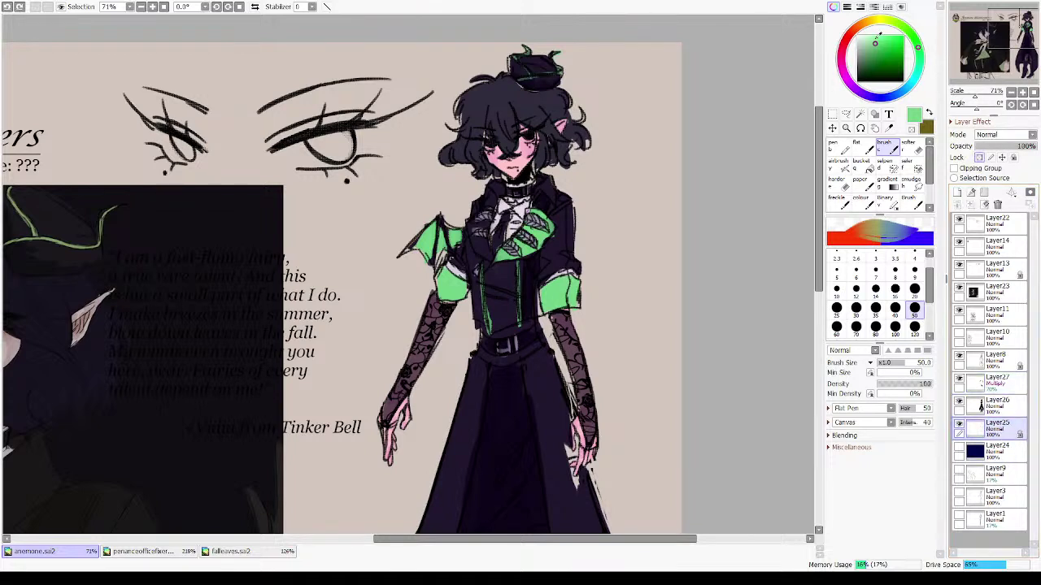
left_click(844, 46)
left_click(864, 36)
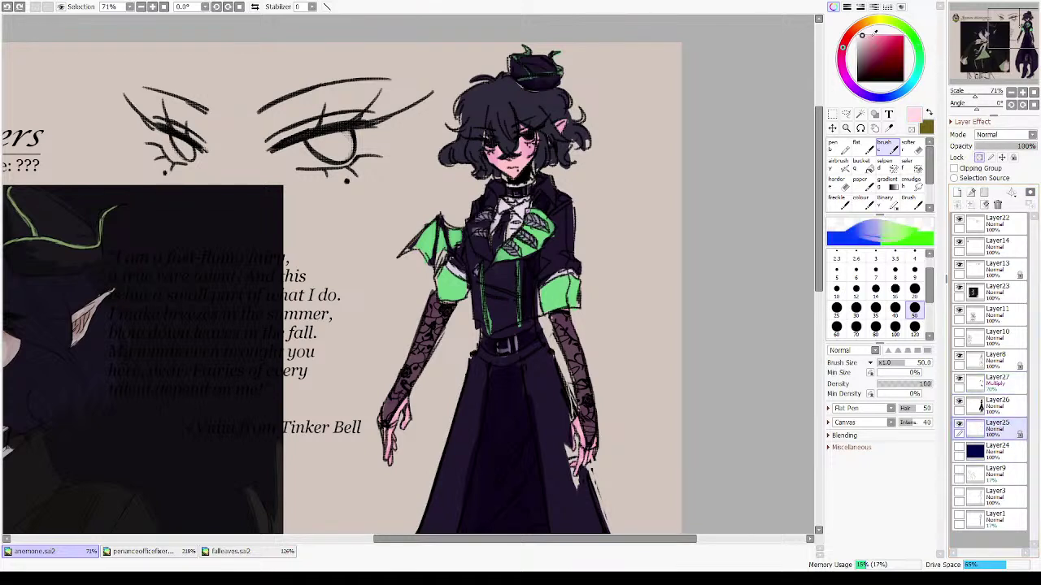
left_click(914, 327)
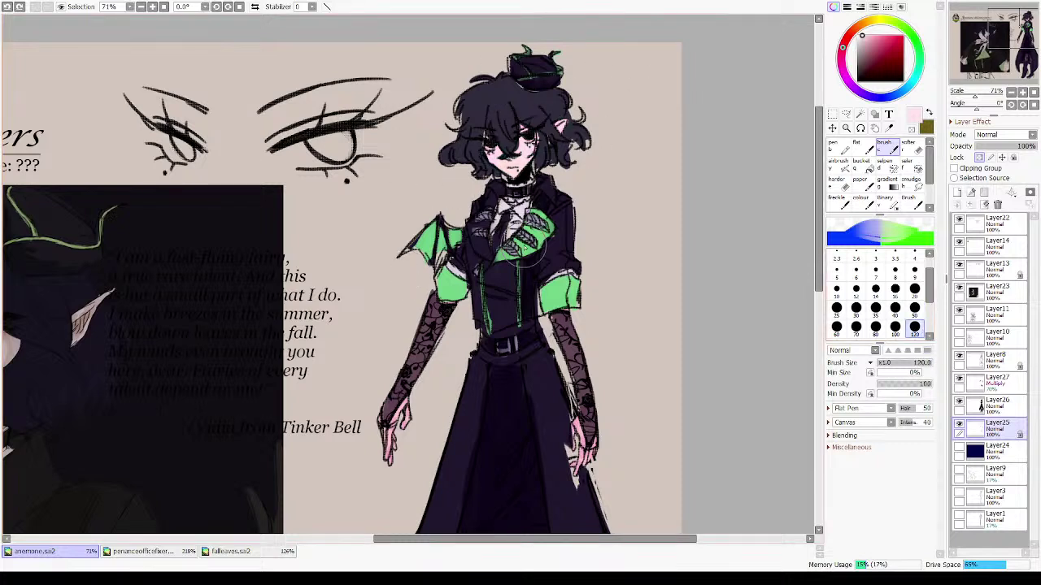
key("ctrl+z")
- Try a slightly paler pink over the figure's face, ear and upper body, and undo the strokes
left_click(859, 35)
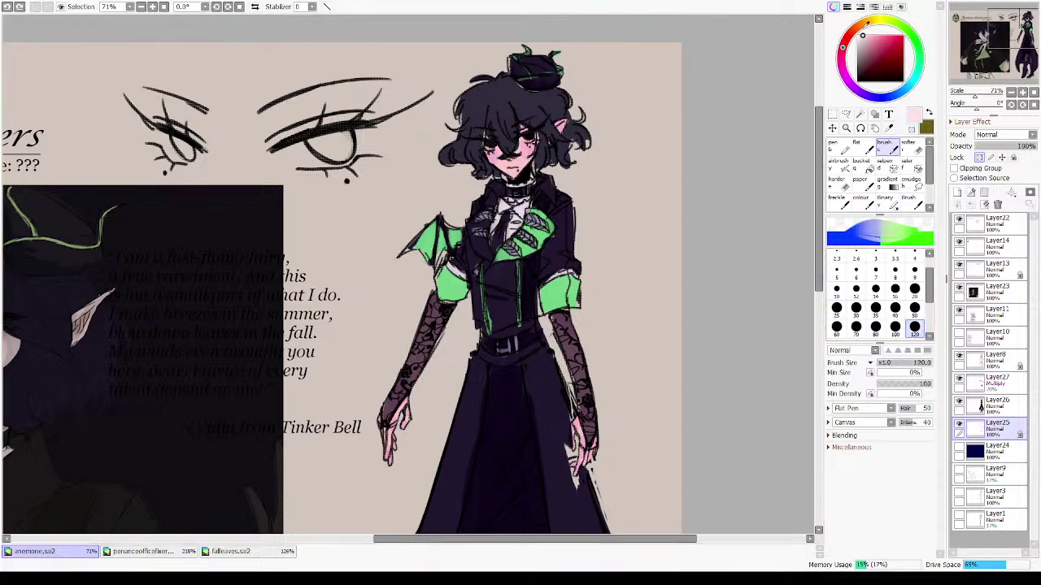
left_click(860, 35)
mouse_move(508, 152)
left_mouse_down()
mouse_move(489, 190)
mouse_move(569, 130)
left_mouse_up()
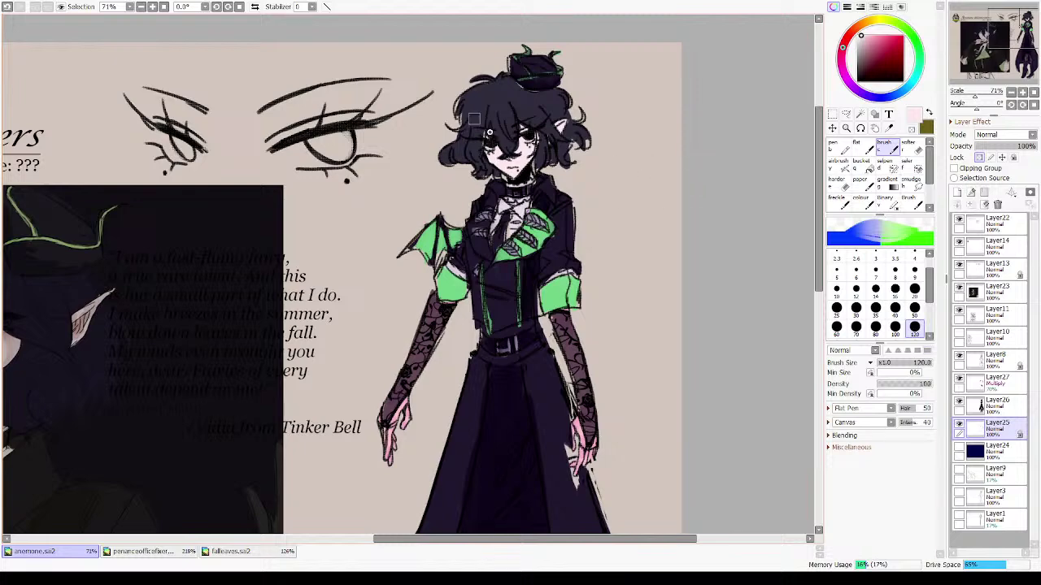
left_click_drag(489, 132, 593, 220)
left_click_drag(571, 216, 606, 249)
key("ctrl+z")
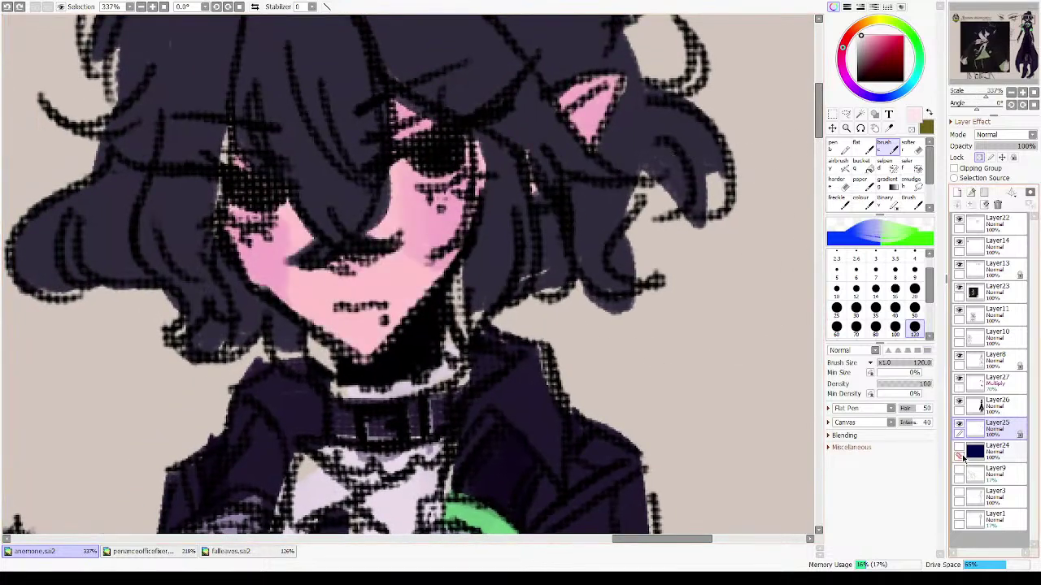
- Show the navy background layer, Layer24, and repaint the figure's face and ear a soft pale pink on Layer25
left_click(959, 449)
scroll(757, 112, "down", 6)
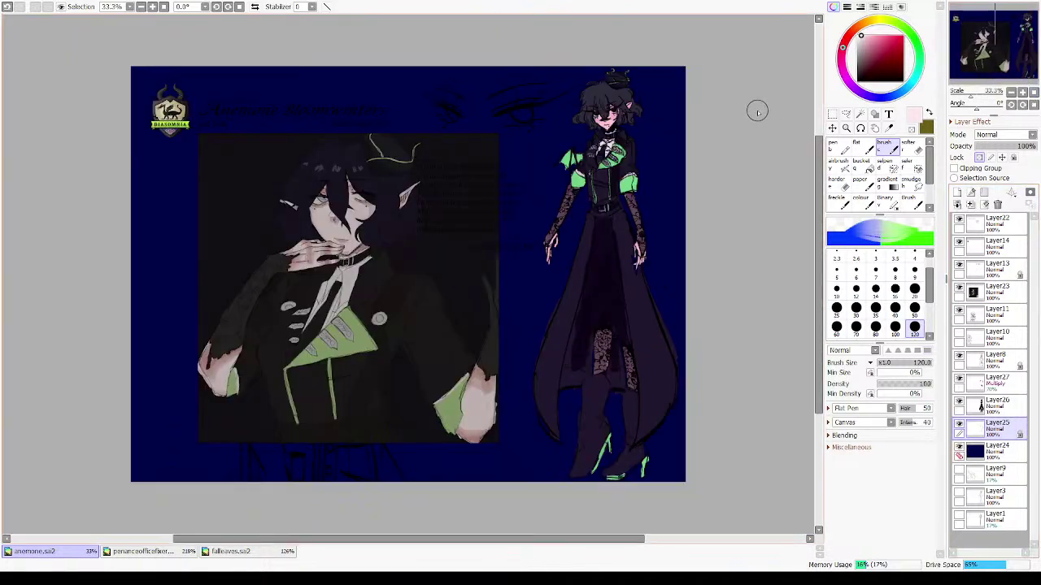
left_click_drag(870, 38, 867, 25)
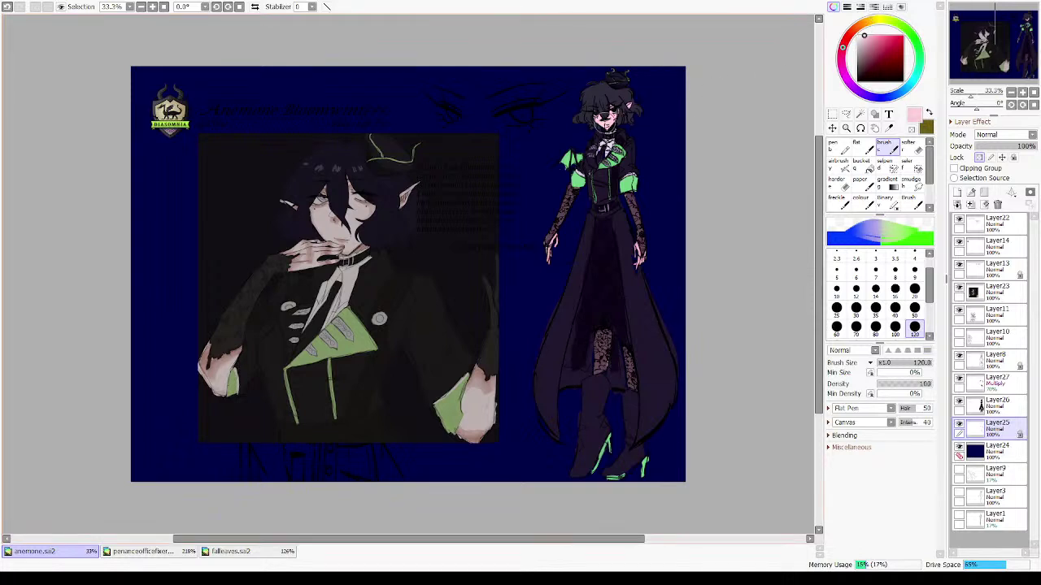
left_click_drag(551, 77, 642, 274)
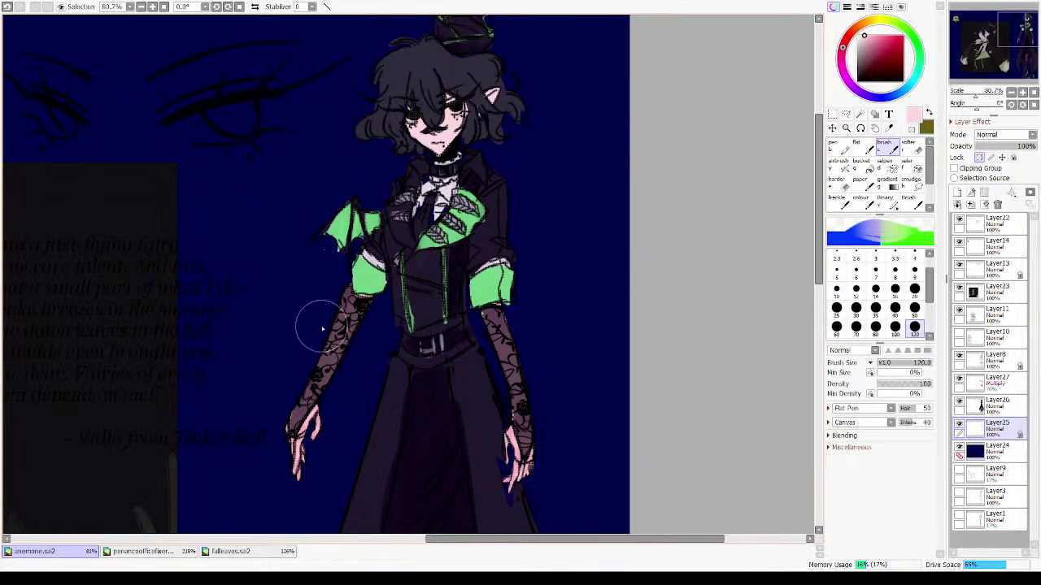
- Carry the pale pink skin colour over the figure's lace forearms and hands and down to the legs
left_click_drag(415, 276, 578, 101)
mouse_move(469, 257)
left_mouse_down()
mouse_move(471, 242)
mouse_move(463, 309)
left_mouse_up()
left_click_drag(681, 288, 684, 307)
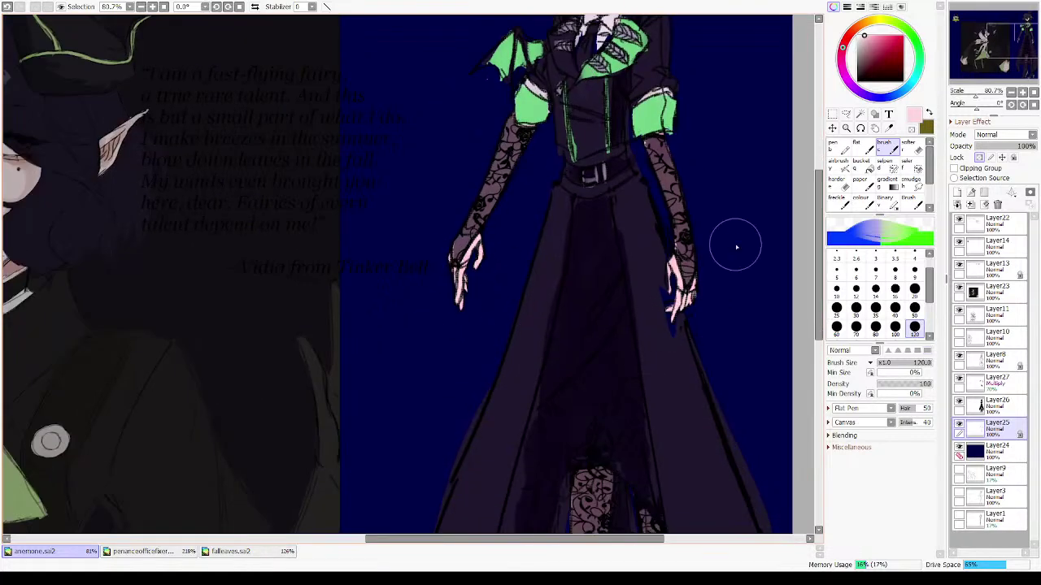
left_click_drag(657, 161, 669, 149)
scroll(623, 167, "down", 5)
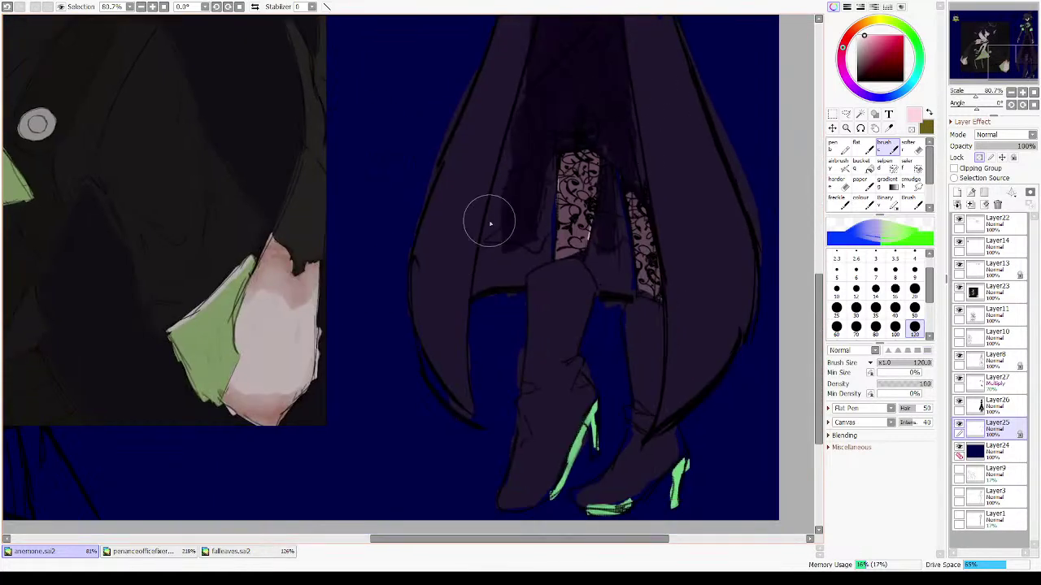
scroll(609, 151, "up", 8)
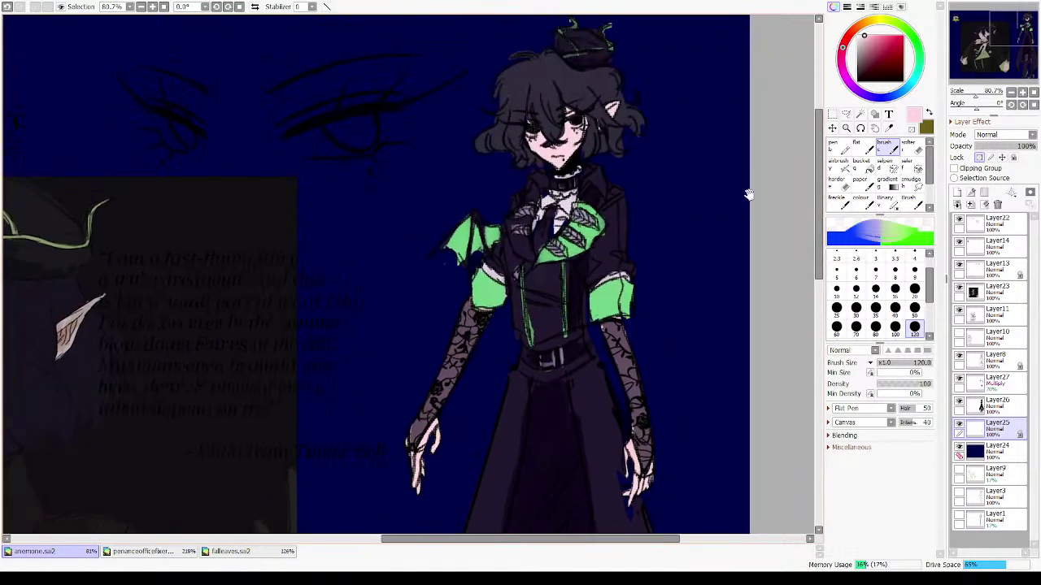
- Adjust the pale pink slightly and repaint the skin under the lace on the figure's arms, hands and legs
left_click_drag(866, 35, 869, 25)
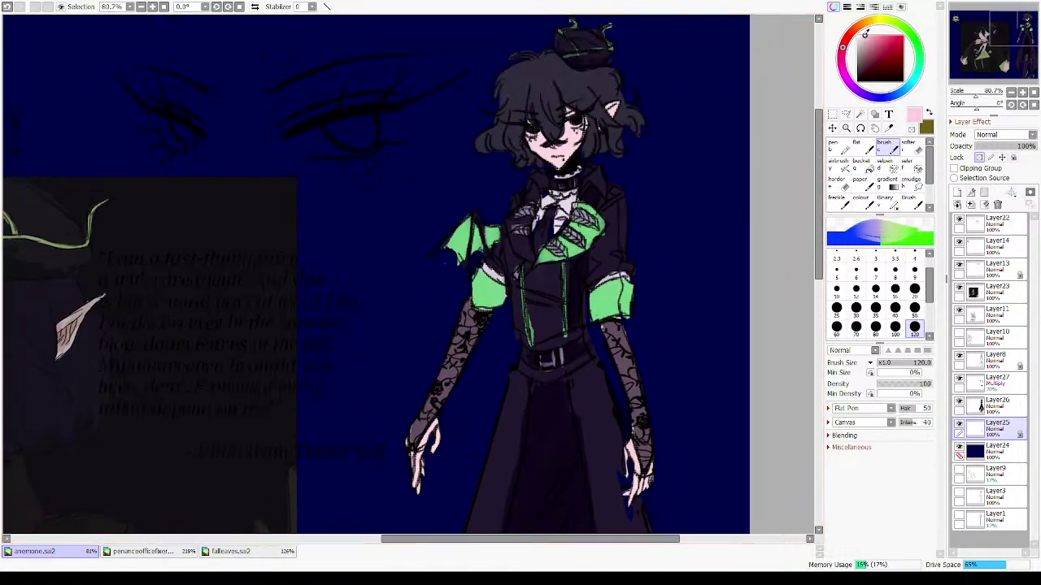
left_click(864, 35)
left_click_drag(517, 319, 613, 117)
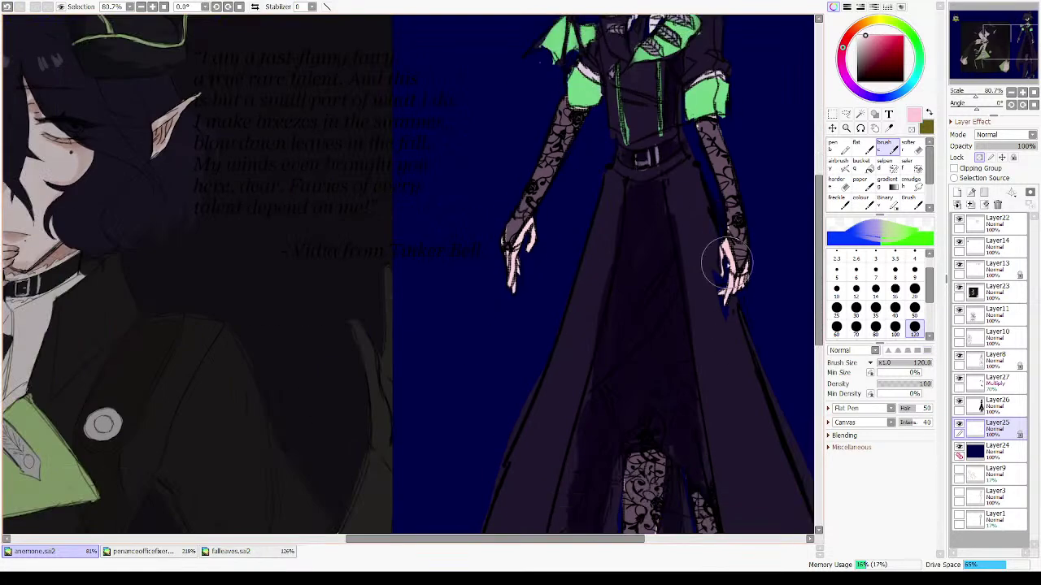
scroll(672, 55, "down", 5)
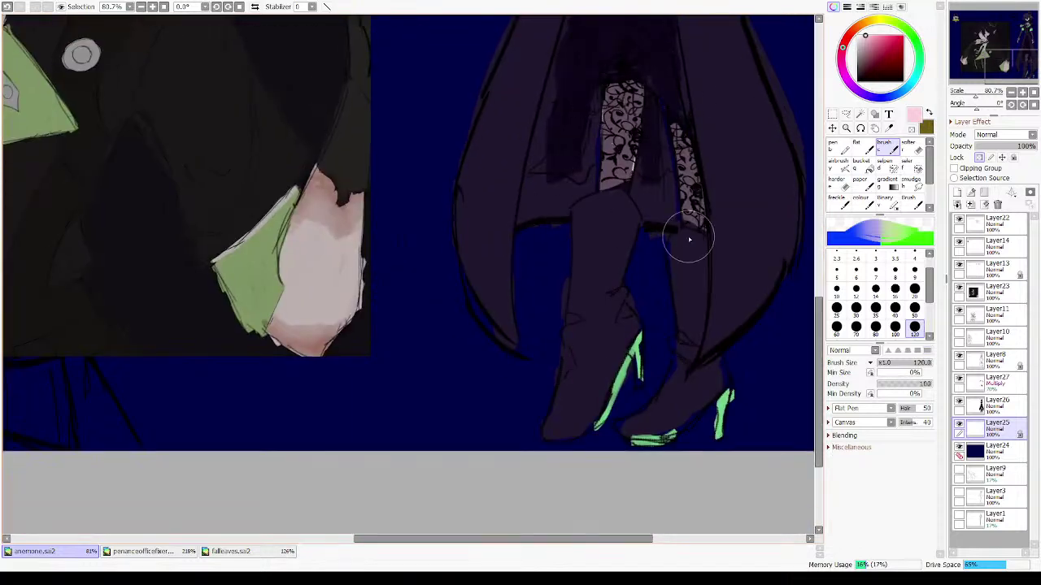
scroll(687, 235, "up", 10)
left_click_drag(701, 172, 686, 211)
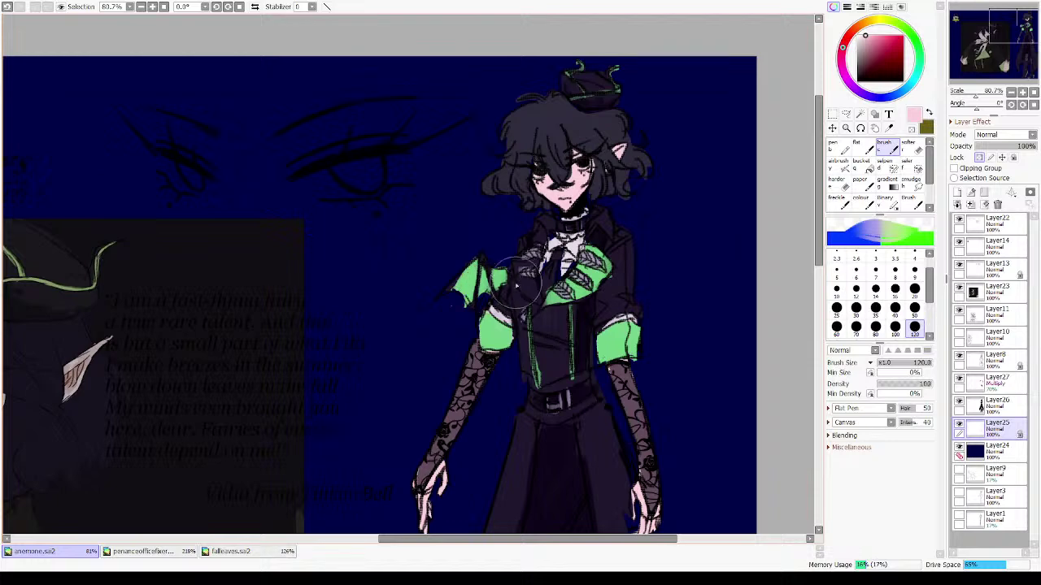
- Merge the figure's colour layers Layer27 and Layer26 down into Layer25
scroll(577, 232, "down", 1)
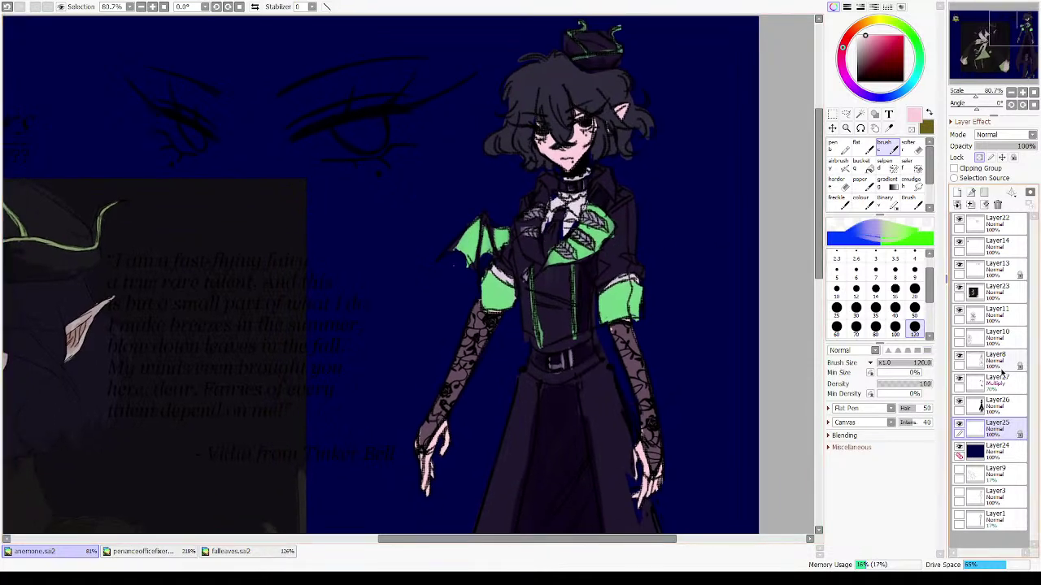
left_click(992, 452)
left_click(986, 433)
left_click(1002, 368)
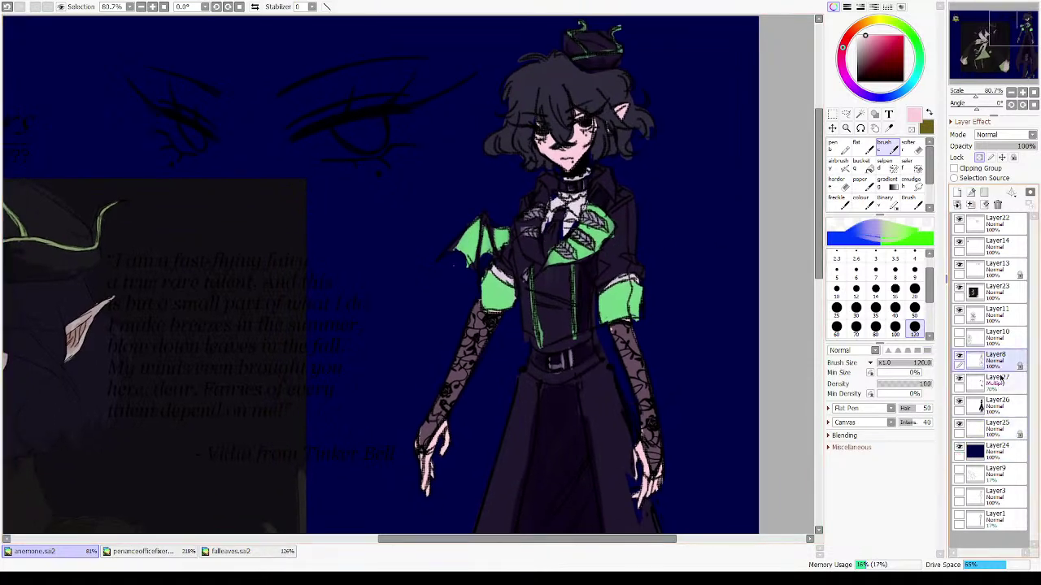
left_click(1007, 390)
key("ctrl+e")
key("ctrl+e")
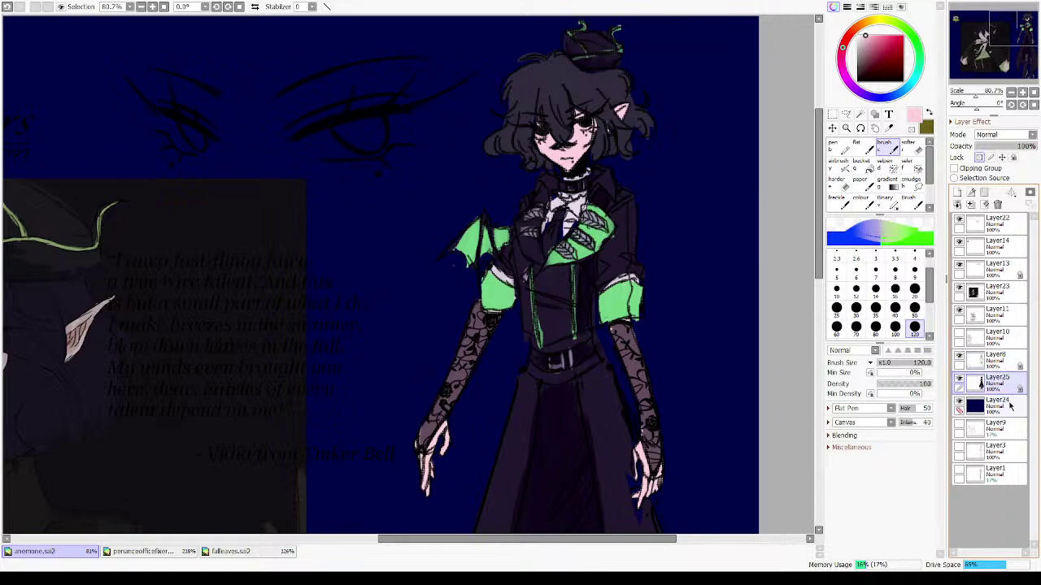
- Hide the navy background layer, Layer24, and delete Layer23 with the old dark portrait painting
left_click(959, 404)
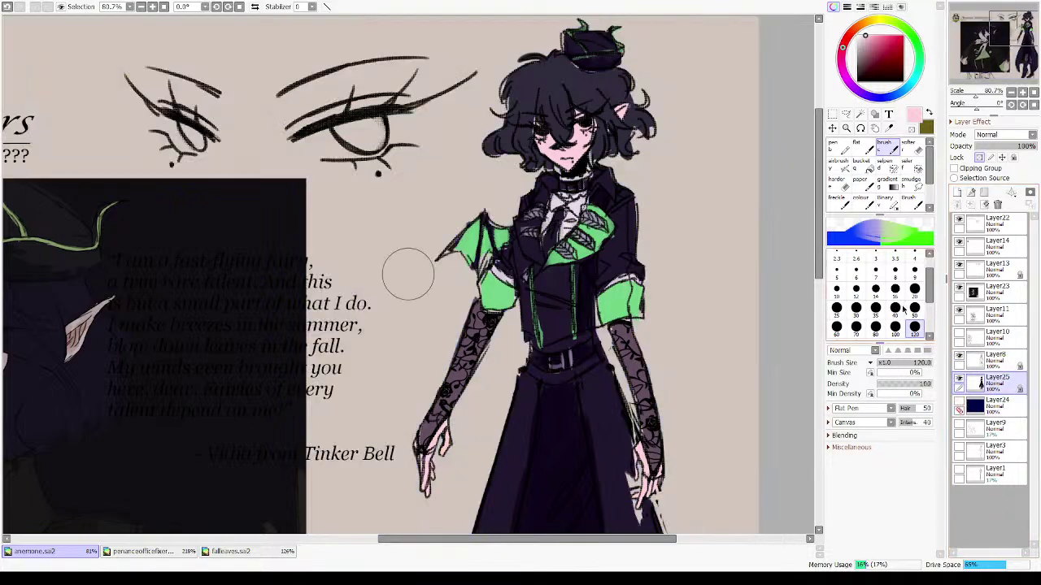
left_click(960, 293)
left_click(998, 297)
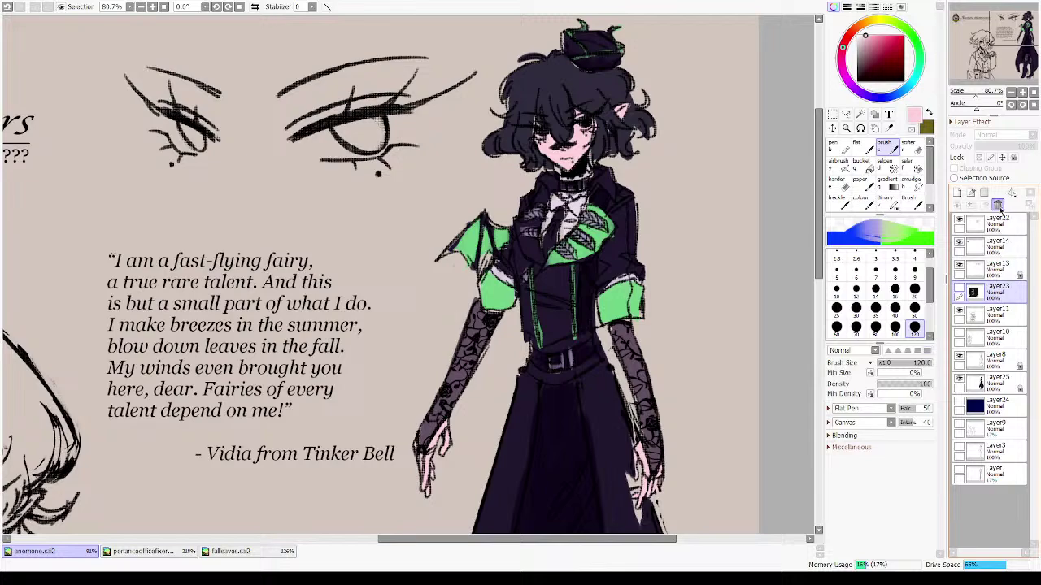
left_click(997, 205)
left_click(990, 367)
- Turn off Layer25's opacity lock and paint the portrait's face, ear, neck and raised hand pale pink
left_click_drag(603, 149, 675, 229)
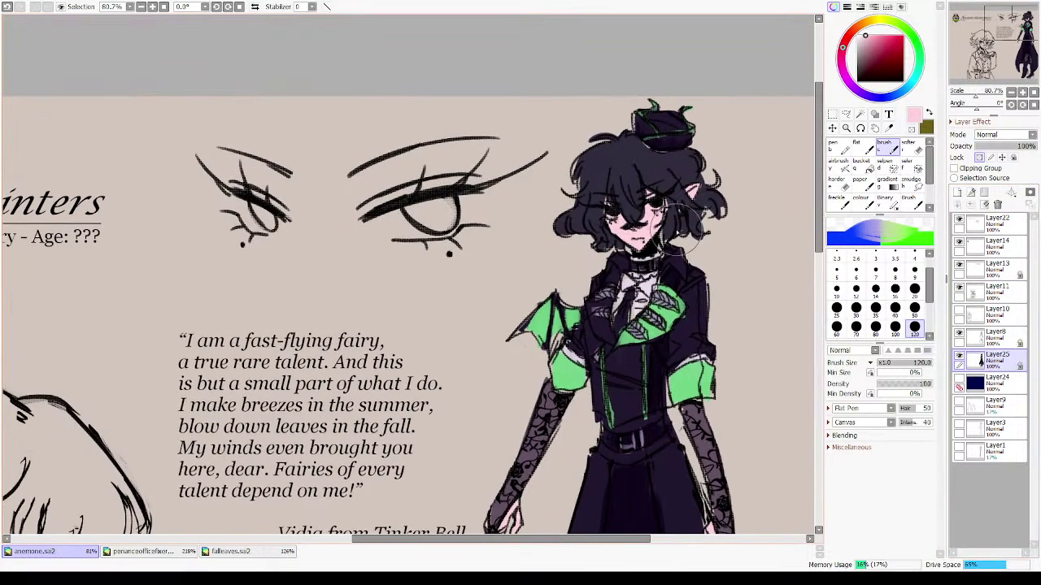
left_click_drag(424, 315, 798, 112)
left_click_drag(570, 325, 707, 174)
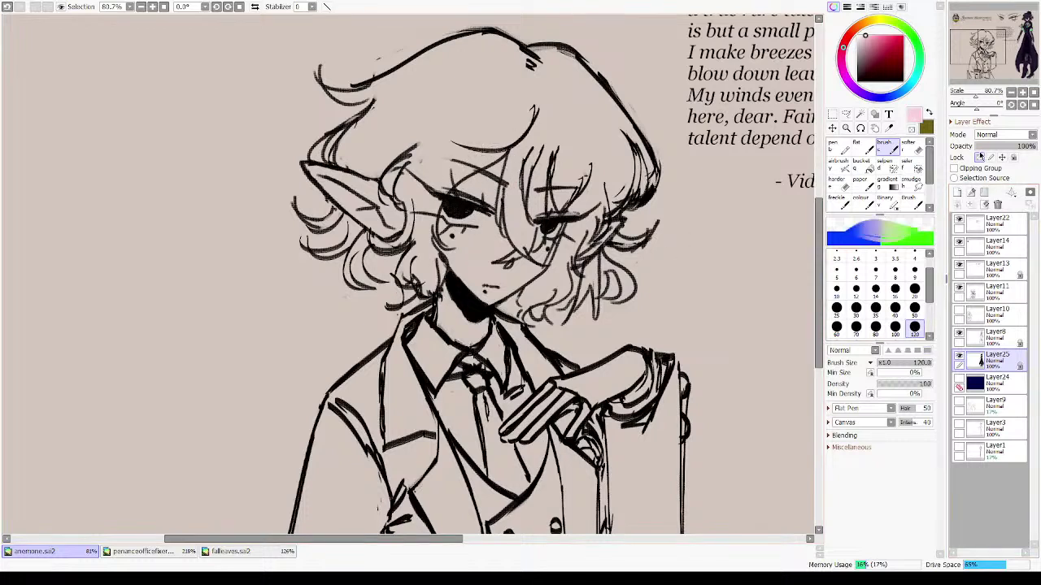
left_click(963, 393)
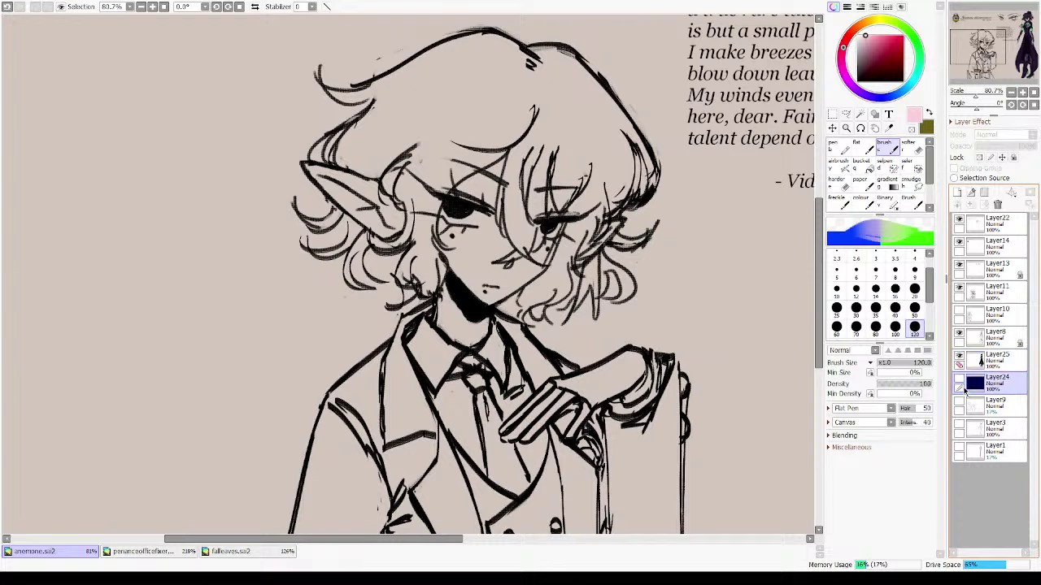
left_click(979, 360)
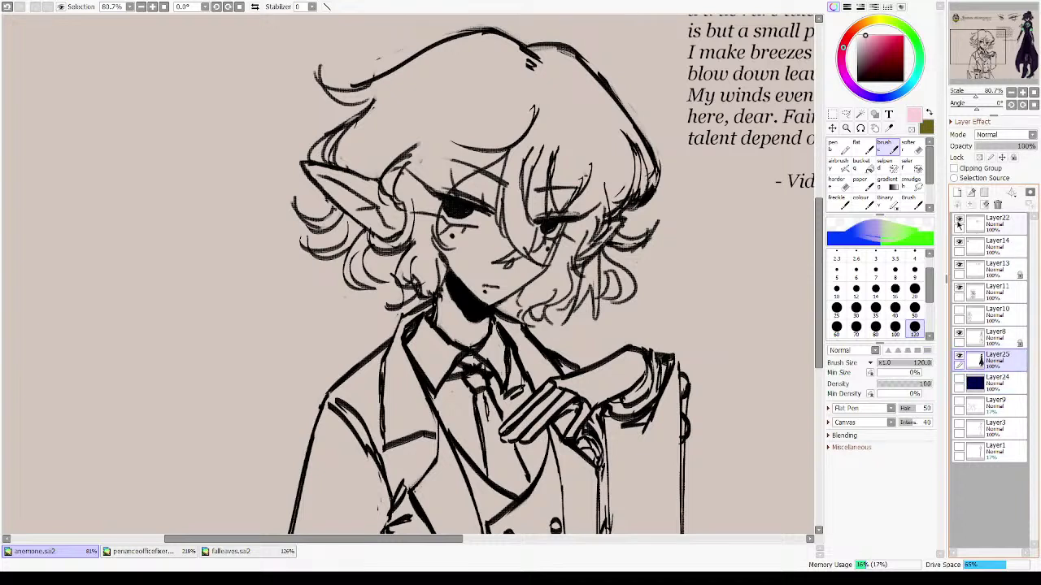
mouse_move(504, 151)
left_mouse_down()
mouse_move(456, 223)
mouse_move(478, 270)
mouse_move(462, 229)
mouse_move(476, 274)
mouse_move(453, 280)
mouse_move(471, 341)
mouse_move(480, 330)
mouse_move(462, 303)
mouse_move(521, 244)
mouse_move(497, 268)
mouse_move(467, 252)
mouse_move(488, 193)
mouse_move(339, 192)
mouse_move(318, 171)
mouse_move(346, 202)
left_mouse_up()
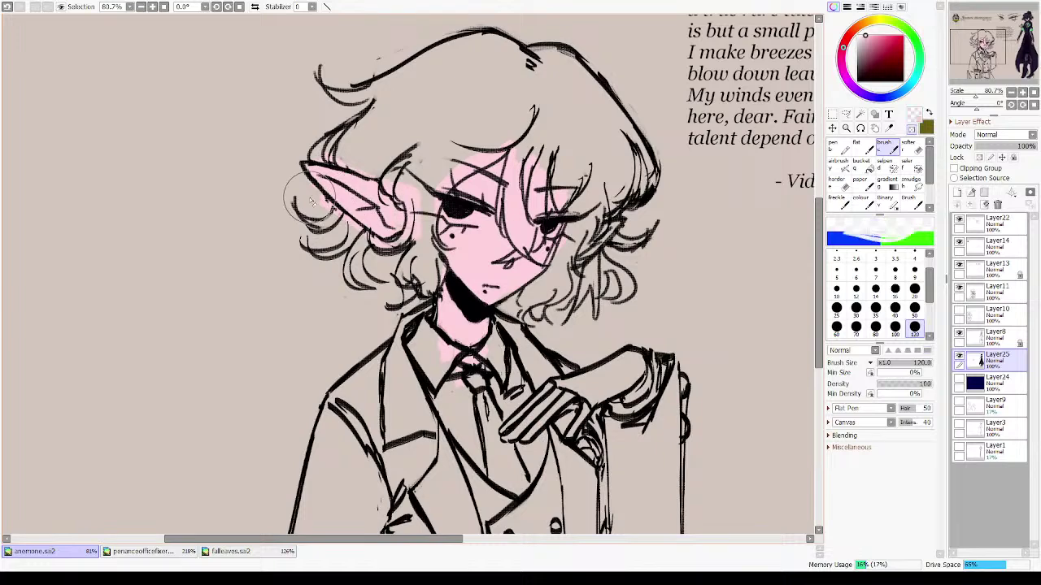
mouse_move(587, 229)
left_mouse_down()
mouse_move(551, 156)
mouse_move(536, 175)
mouse_move(600, 148)
left_mouse_up()
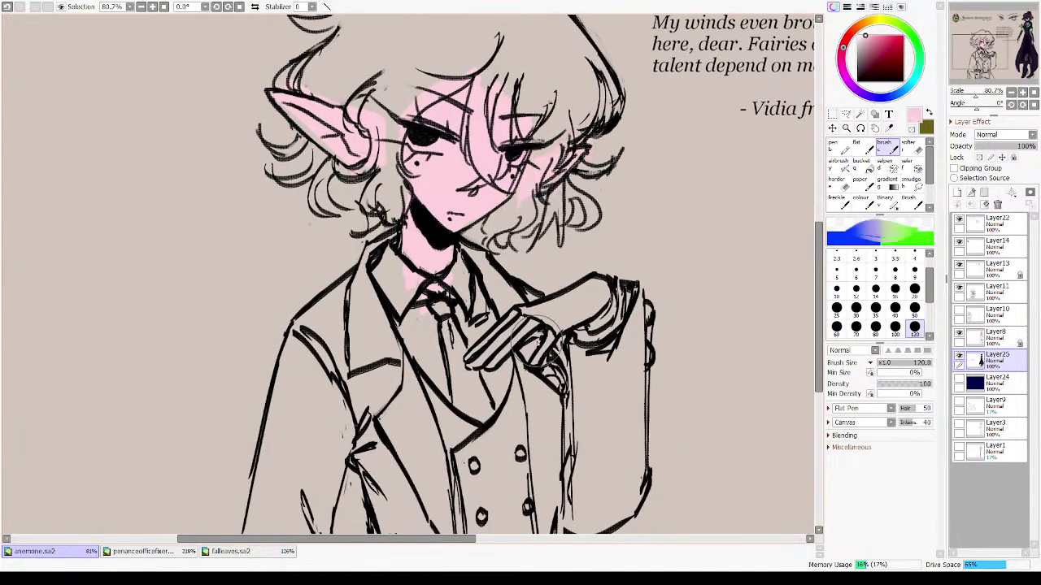
mouse_move(480, 370)
left_mouse_down()
mouse_move(554, 328)
mouse_move(512, 361)
mouse_move(593, 308)
mouse_move(608, 333)
left_mouse_up()
mouse_move(526, 418)
left_mouse_down()
mouse_move(605, 144)
mouse_move(567, 271)
mouse_move(382, 398)
left_mouse_up()
- Sample the dark blue-grey hair colour from the full-body figure and return to the portrait
left_click_drag(675, 211, 393, 409)
left_click_drag(680, 94, 539, 233)
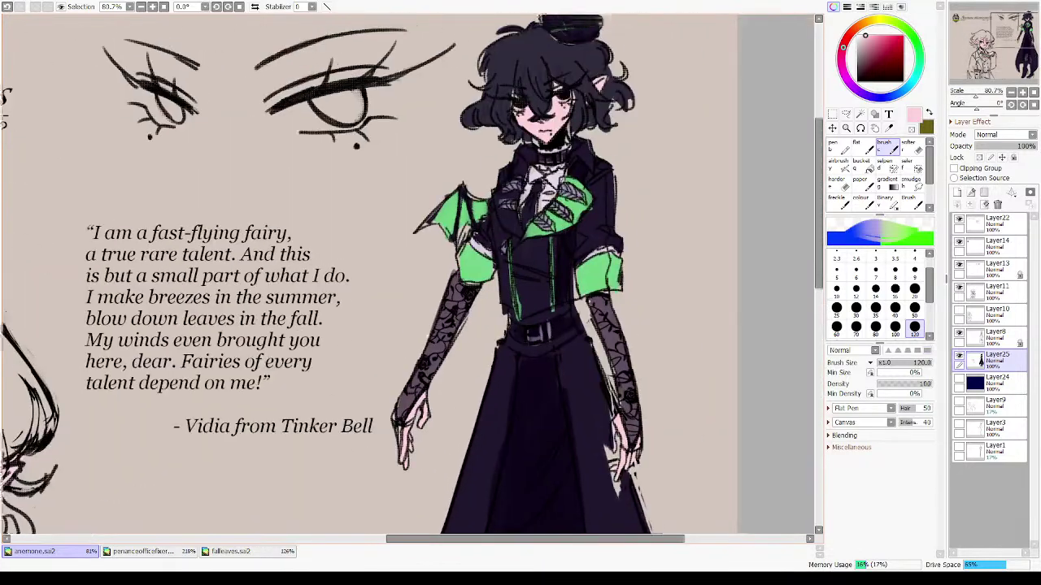
left_click(577, 72, "alt")
mouse_move(272, 319)
left_mouse_down()
mouse_move(306, 296)
mouse_move(841, 103)
left_mouse_up()
left_click_drag(305, 176, 402, 163)
key("ctrl+z")
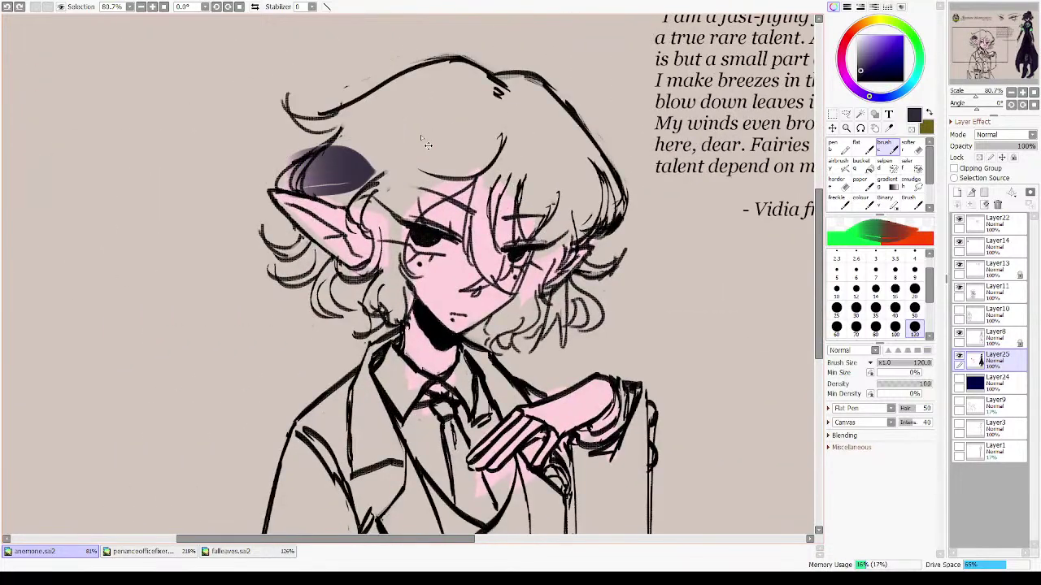
key("ctrl+z")
- Fill the portrait's hair, including the fringe and side curls, with the dark blue-grey at brush size 50
left_click(914, 307)
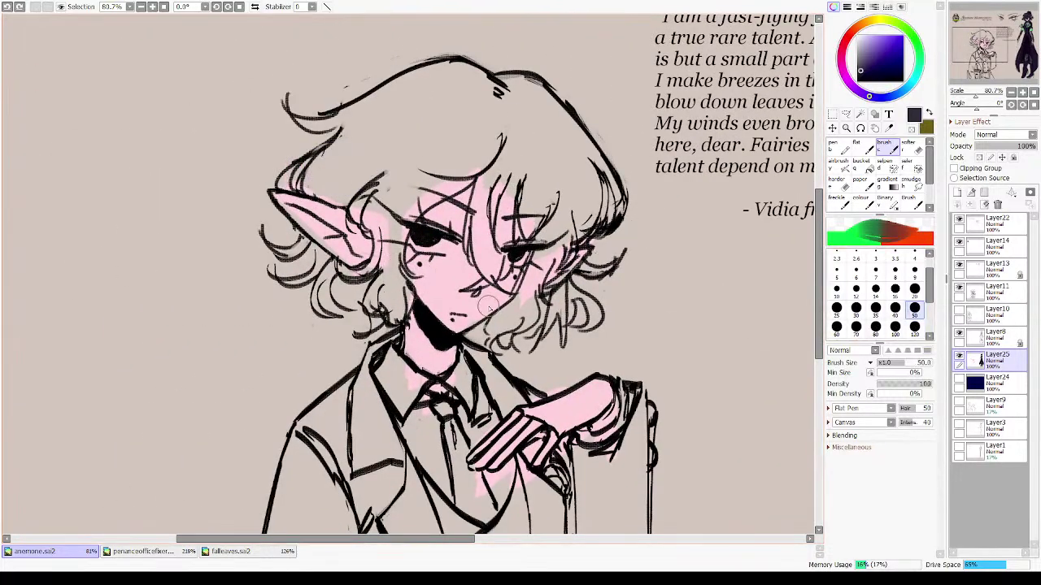
scroll(420, 322, "up", 3)
scroll(424, 338, "right", 2)
scroll(352, 366, "up", 2)
scroll(353, 366, "left", 2)
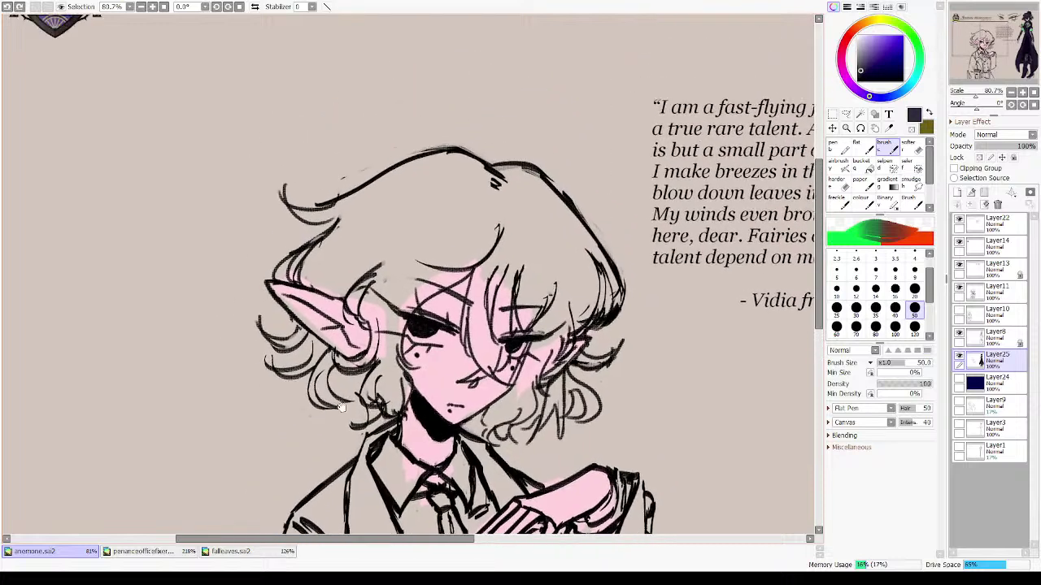
mouse_move(376, 261)
left_mouse_down()
mouse_move(303, 281)
mouse_move(298, 294)
mouse_move(395, 312)
mouse_move(376, 302)
mouse_move(321, 294)
mouse_move(390, 322)
mouse_move(325, 286)
mouse_move(415, 195)
mouse_move(310, 214)
mouse_move(404, 210)
mouse_move(385, 217)
mouse_move(515, 236)
mouse_move(520, 216)
mouse_move(541, 215)
mouse_move(536, 197)
mouse_move(616, 273)
mouse_move(619, 333)
mouse_move(608, 323)
mouse_move(574, 358)
mouse_move(533, 418)
mouse_move(561, 341)
mouse_move(555, 389)
mouse_move(496, 451)
mouse_move(561, 423)
mouse_move(589, 394)
mouse_move(588, 420)
mouse_move(606, 431)
mouse_move(610, 407)
mouse_move(650, 366)
mouse_move(590, 322)
mouse_move(569, 342)
mouse_move(554, 325)
mouse_move(537, 342)
mouse_move(569, 277)
mouse_move(524, 357)
mouse_move(508, 309)
mouse_move(501, 368)
mouse_move(496, 268)
mouse_move(504, 358)
mouse_move(510, 293)
mouse_move(504, 378)
left_mouse_up()
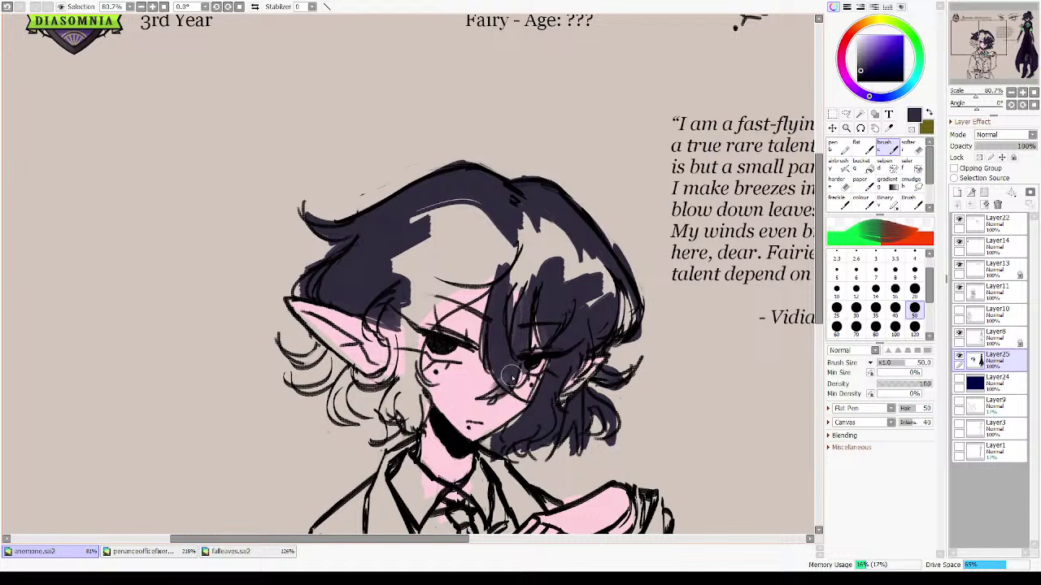
mouse_move(525, 281)
left_mouse_down()
mouse_move(561, 244)
mouse_move(456, 270)
mouse_move(395, 227)
mouse_move(400, 276)
mouse_move(385, 321)
mouse_move(392, 258)
mouse_move(455, 272)
mouse_move(402, 325)
mouse_move(488, 276)
mouse_move(398, 372)
mouse_move(376, 319)
mouse_move(440, 287)
mouse_move(400, 370)
mouse_move(421, 410)
mouse_move(431, 317)
mouse_move(443, 305)
left_mouse_up()
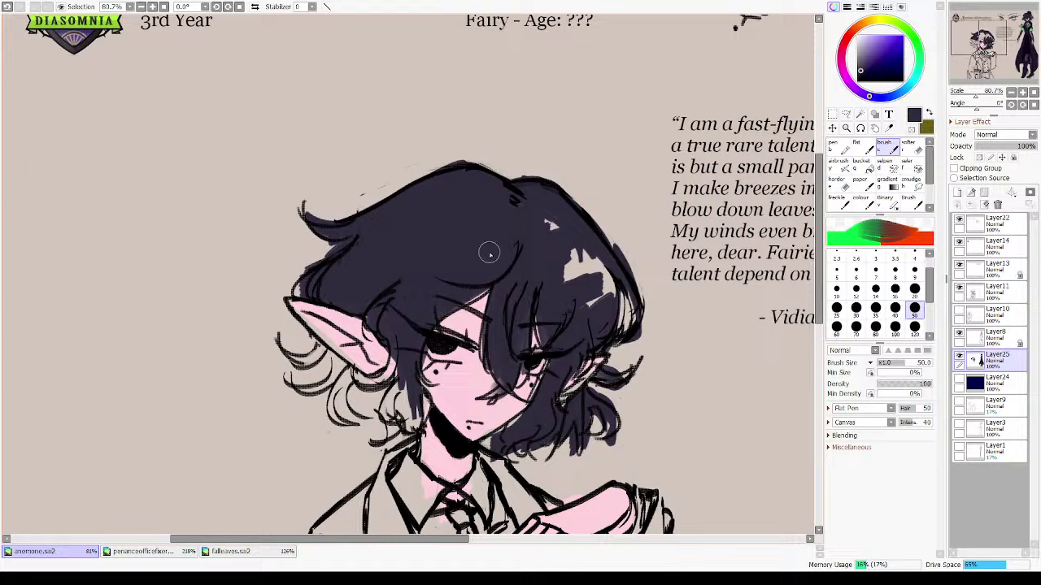
mouse_move(489, 254)
left_mouse_down()
mouse_move(558, 224)
mouse_move(574, 239)
mouse_move(552, 259)
mouse_move(597, 259)
mouse_move(582, 310)
mouse_move(615, 314)
left_mouse_up()
mouse_move(397, 382)
left_mouse_down()
mouse_move(364, 401)
mouse_move(389, 414)
mouse_move(338, 398)
mouse_move(324, 407)
mouse_move(346, 383)
mouse_move(315, 351)
mouse_move(303, 370)
mouse_move(316, 391)
mouse_move(407, 395)
mouse_move(424, 417)
left_mouse_up()
- Sample the pale lavender of the full-body figure's shirt for use on the portrait
left_click_drag(576, 333, 322, 227)
mouse_move(526, 340)
left_mouse_down()
mouse_move(549, 258)
mouse_move(523, 335)
mouse_move(609, 195)
left_mouse_up()
left_click_drag(400, 185, 370, 243)
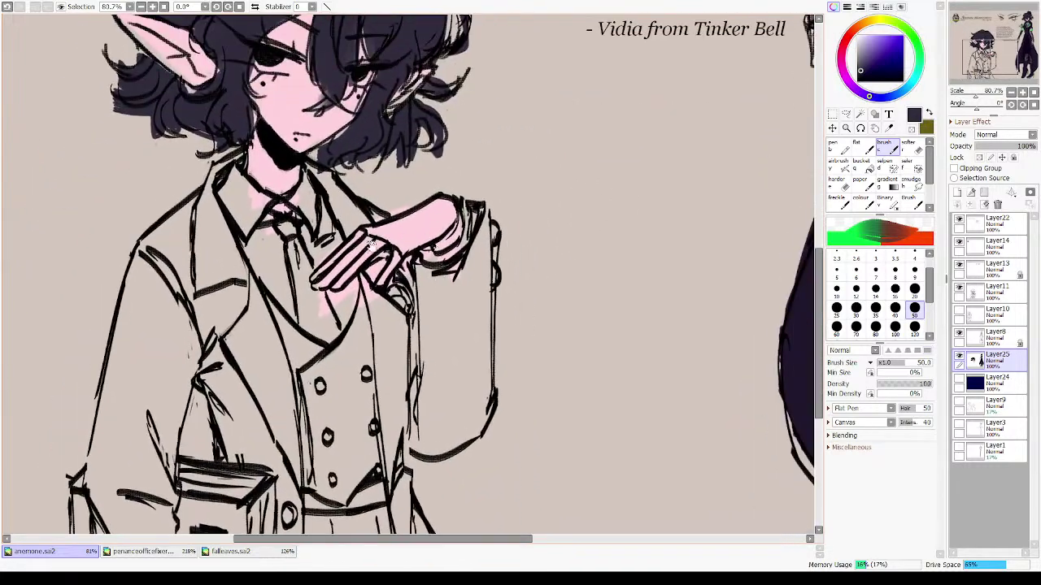
left_click_drag(523, 187, 349, 382)
left_click_drag(530, 202, 271, 437)
left_click_drag(579, 179, 505, 256)
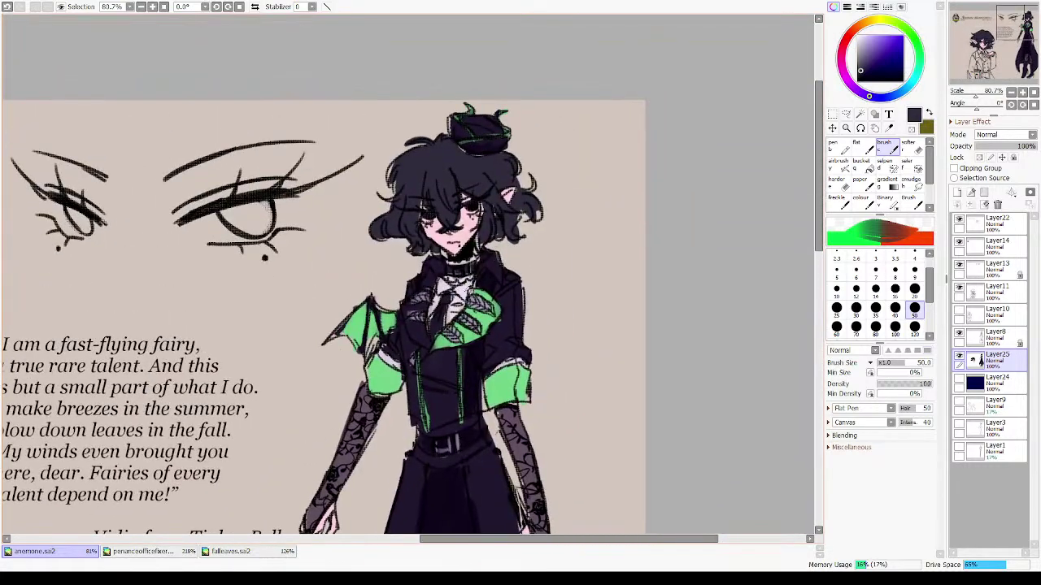
right_click(458, 294)
- Paint the portrait's shirt collar, shirt front and raised cuff pale lavender
left_click_drag(295, 418, 520, 208)
left_click_drag(258, 445, 464, 239)
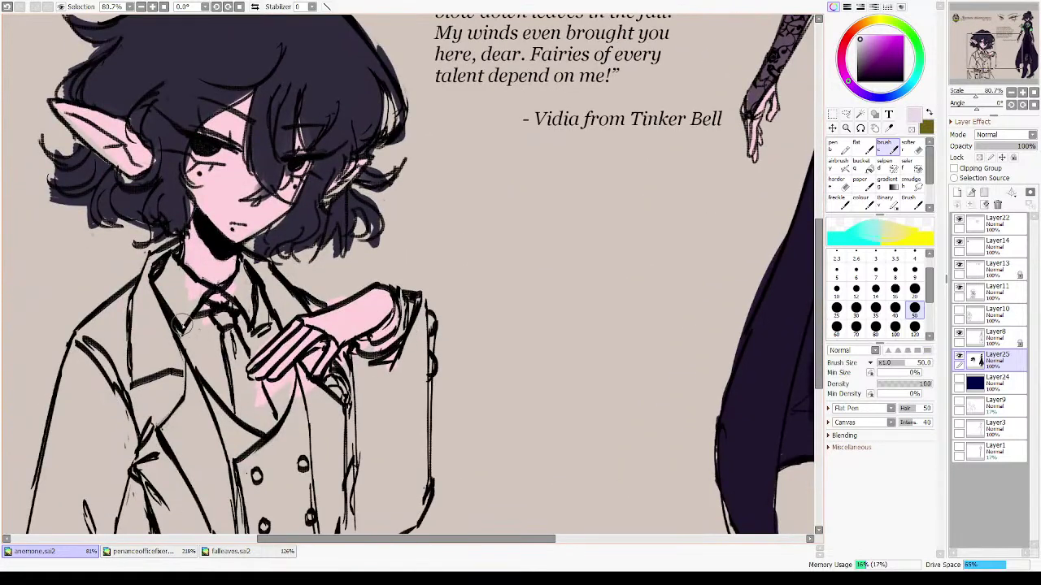
mouse_move(182, 322)
left_mouse_down()
mouse_move(149, 298)
mouse_move(155, 287)
mouse_move(200, 298)
mouse_move(160, 293)
mouse_move(242, 424)
mouse_move(227, 368)
mouse_move(189, 321)
left_mouse_up()
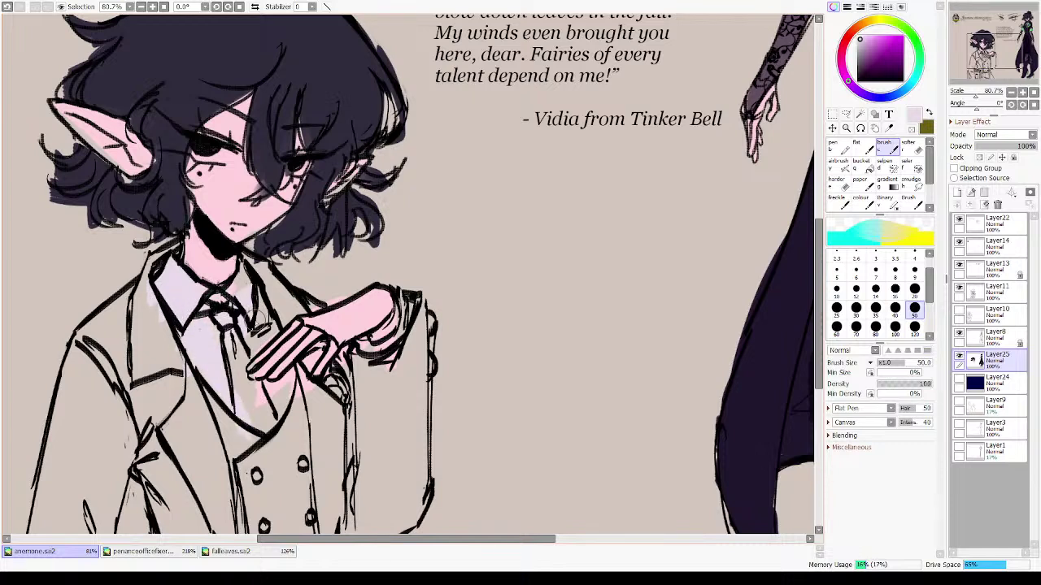
mouse_move(256, 320)
left_mouse_down()
mouse_move(219, 366)
mouse_move(244, 383)
mouse_move(244, 395)
mouse_move(283, 392)
mouse_move(253, 433)
mouse_move(248, 401)
mouse_move(259, 395)
mouse_move(271, 309)
mouse_move(284, 333)
left_mouse_up()
left_click_drag(407, 387, 380, 360)
left_click_drag(382, 320, 382, 297)
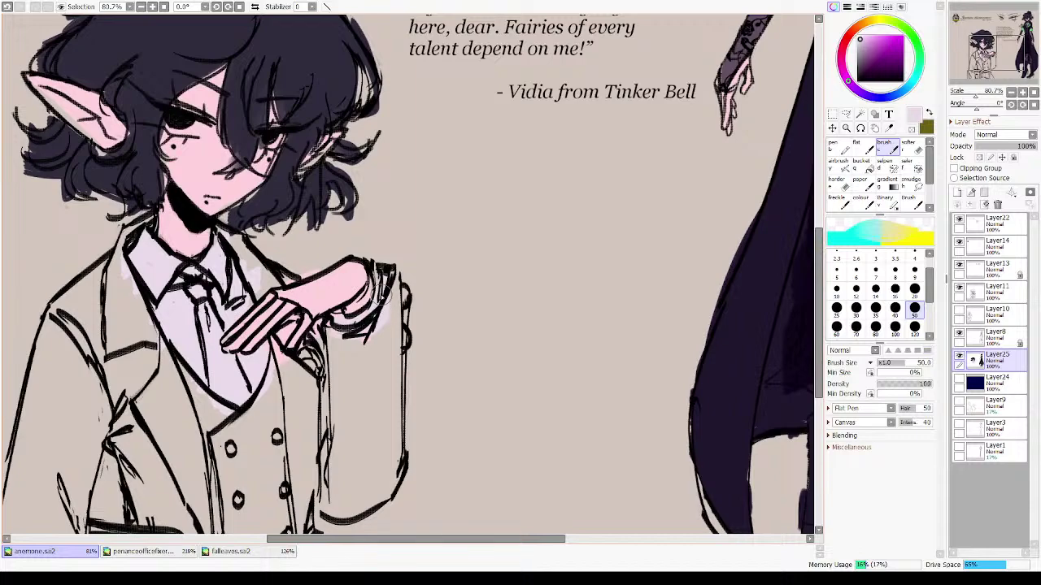
left_click_drag(311, 444, 372, 288)
key("ctrl+z")
- Sample the near-black navy from the full-body figure's outfit and paint the portrait's tie knot and diagonal stripes at brush size 35
left_click_drag(238, 451, 446, 184)
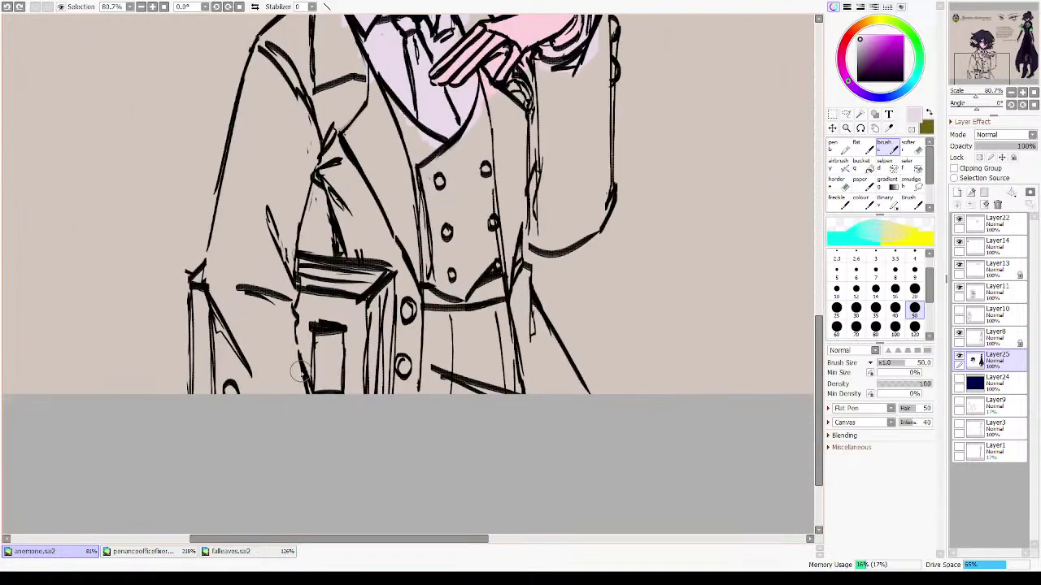
left_click_drag(496, 251, 407, 279)
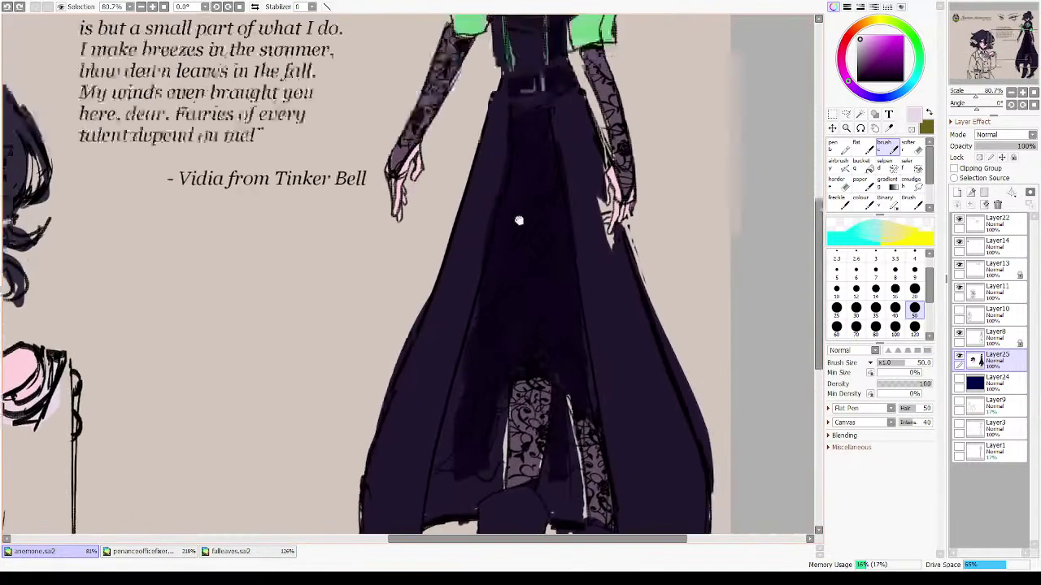
mouse_move(517, 219)
left_mouse_down()
mouse_move(517, 332)
mouse_move(485, 326)
mouse_move(425, 204)
left_mouse_up()
mouse_move(333, 287)
left_mouse_down()
mouse_move(623, 105)
mouse_move(472, 82)
left_mouse_up()
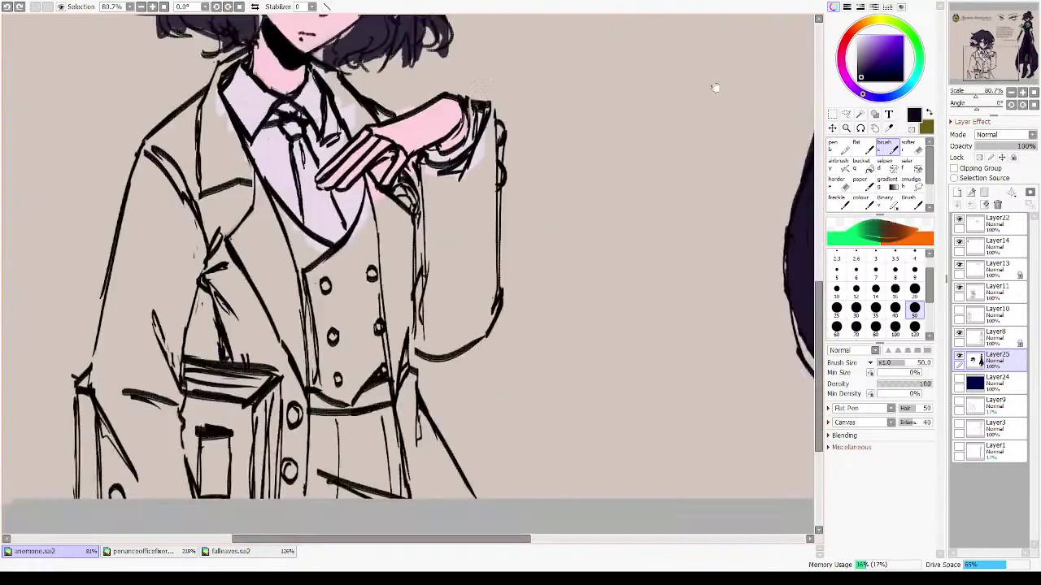
mouse_move(713, 88)
left_mouse_down()
mouse_move(678, 76)
mouse_move(460, 199)
left_mouse_up()
left_click(875, 307)
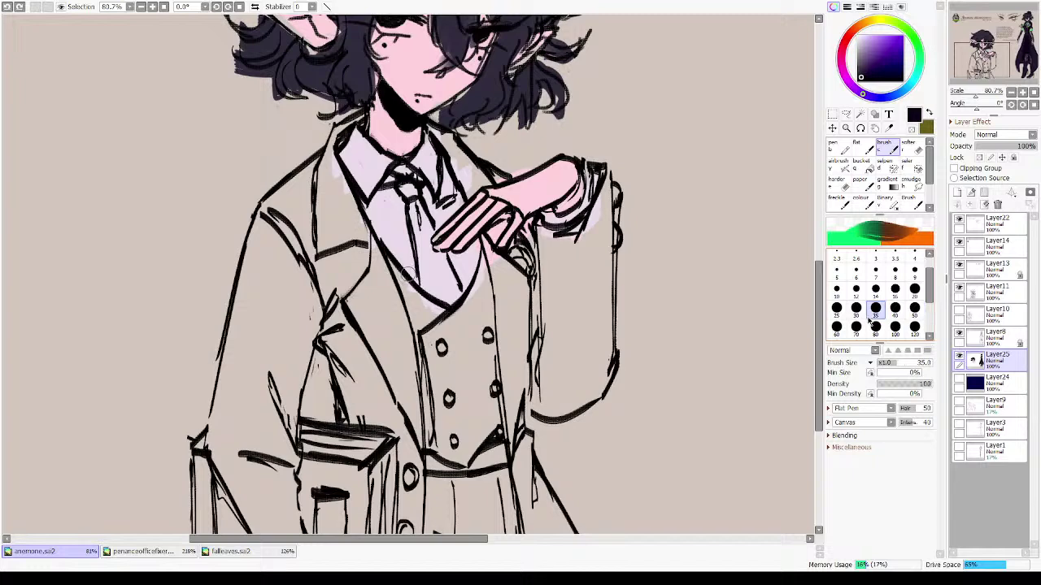
key("h")
mouse_move(398, 218)
left_mouse_down()
mouse_move(390, 224)
mouse_move(401, 214)
left_mouse_up()
mouse_move(379, 269)
left_mouse_down()
mouse_move(398, 254)
mouse_move(365, 299)
left_mouse_up()
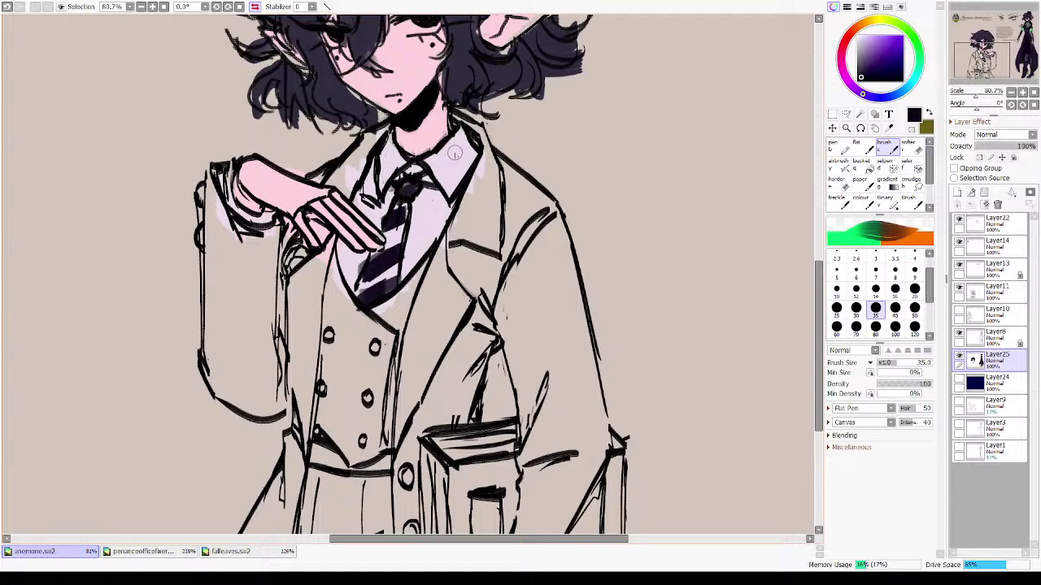
key("h")
- Block in near-black navy along the portrait coat's shoulder, hanging sleeve and lower front edges at brush size 50
left_click_drag(580, 303, 493, 288)
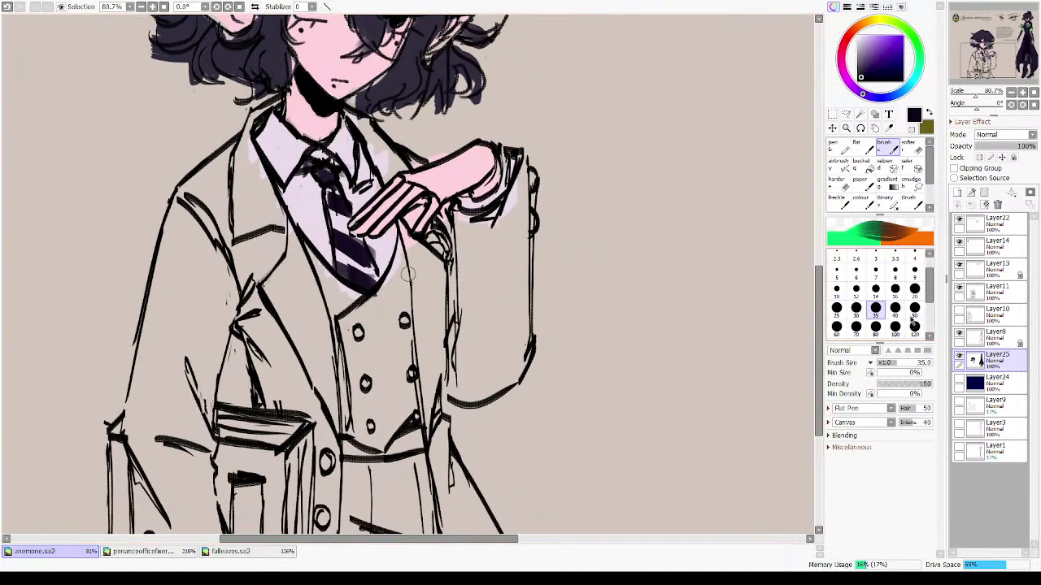
left_click(917, 311)
mouse_move(274, 102)
left_mouse_down()
mouse_move(244, 137)
mouse_move(252, 236)
mouse_move(265, 200)
mouse_move(249, 144)
mouse_move(174, 200)
mouse_move(163, 428)
left_mouse_up()
mouse_move(164, 218)
left_mouse_down()
mouse_move(145, 379)
mouse_move(137, 413)
mouse_move(125, 417)
left_mouse_up()
left_click_drag(149, 478, 143, 347)
mouse_move(123, 320)
left_mouse_down()
mouse_move(121, 309)
mouse_move(135, 427)
mouse_move(134, 384)
left_mouse_up()
mouse_move(221, 443)
left_mouse_down()
mouse_move(203, 325)
mouse_move(216, 203)
mouse_move(252, 235)
mouse_move(258, 275)
mouse_move(325, 281)
mouse_move(316, 415)
mouse_move(325, 421)
left_mouse_up()
left_click_drag(323, 377, 308, 324)
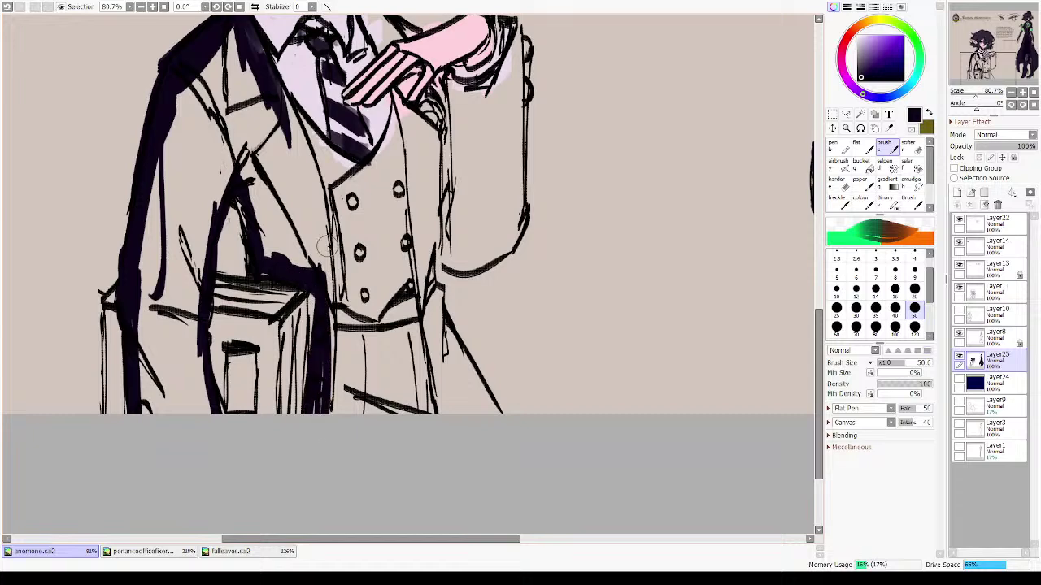
- Fill the coat's far lapel, the raised arm's sleeve and the coat side beneath it with near-black navy
left_click_drag(423, 148, 381, 230)
mouse_move(328, 148)
left_mouse_down()
mouse_move(359, 191)
mouse_move(372, 199)
mouse_move(351, 177)
mouse_move(372, 191)
left_mouse_up()
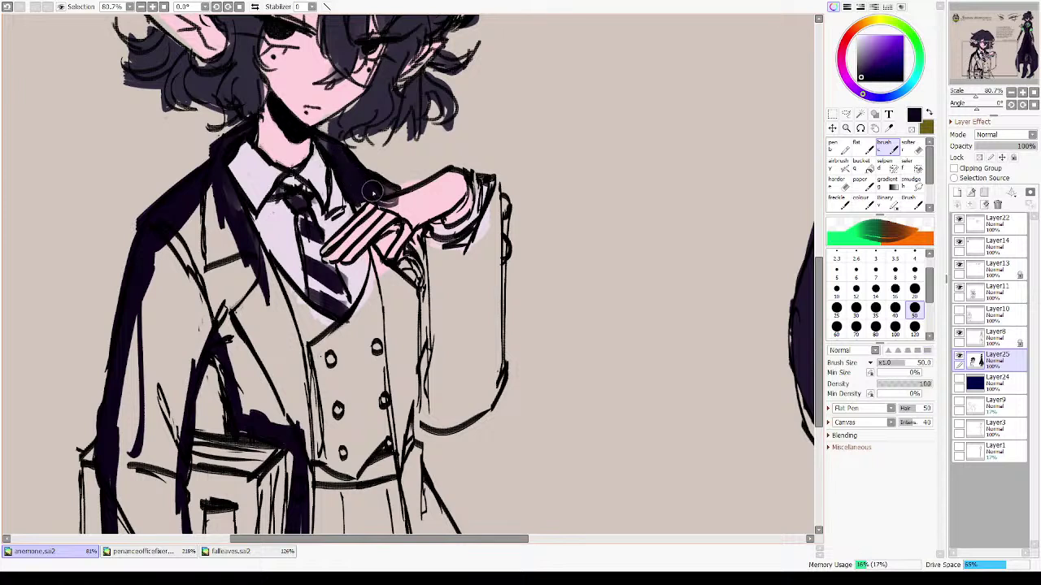
mouse_move(460, 231)
left_mouse_down()
mouse_move(487, 203)
mouse_move(471, 256)
mouse_move(415, 244)
mouse_move(391, 276)
mouse_move(379, 252)
mouse_move(394, 235)
left_mouse_up()
mouse_move(407, 308)
left_mouse_down()
mouse_move(431, 289)
mouse_move(419, 269)
mouse_move(383, 284)
mouse_move(406, 290)
mouse_move(387, 270)
mouse_move(389, 459)
mouse_move(397, 449)
mouse_move(394, 379)
mouse_move(382, 348)
mouse_move(412, 304)
mouse_move(429, 307)
mouse_move(479, 263)
mouse_move(499, 217)
mouse_move(490, 396)
mouse_move(410, 436)
mouse_move(395, 422)
mouse_move(474, 327)
mouse_move(395, 419)
mouse_move(483, 368)
mouse_move(407, 372)
mouse_move(461, 301)
mouse_move(486, 296)
mouse_move(489, 257)
mouse_move(496, 265)
mouse_move(481, 260)
mouse_move(495, 295)
left_mouse_up()
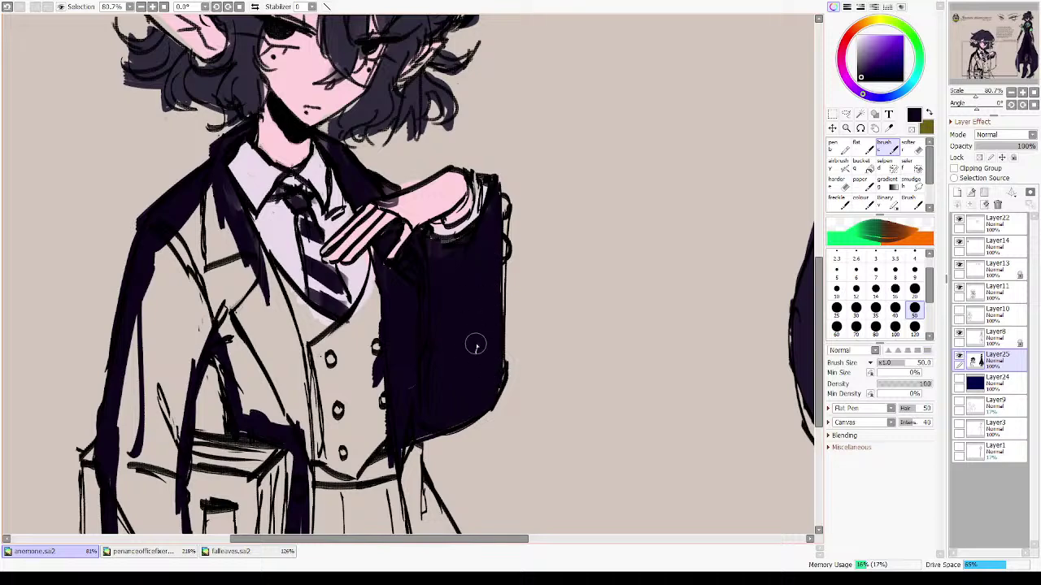
left_click_drag(434, 460, 396, 300)
mouse_move(375, 314)
left_mouse_down()
mouse_move(381, 406)
mouse_move(391, 379)
mouse_move(426, 429)
mouse_move(452, 434)
left_mouse_up()
mouse_move(370, 332)
left_mouse_down()
mouse_move(385, 420)
mouse_move(382, 374)
left_mouse_up()
- Paint the portrait coat's near lapel and front edge down to the hem with near-black navy at brush size 50
mouse_move(201, 209)
left_mouse_down()
mouse_move(274, 288)
mouse_move(274, 321)
left_mouse_up()
left_click_drag(267, 174, 321, 306)
left_click_drag(308, 224, 335, 325)
left_click_drag(309, 253, 342, 397)
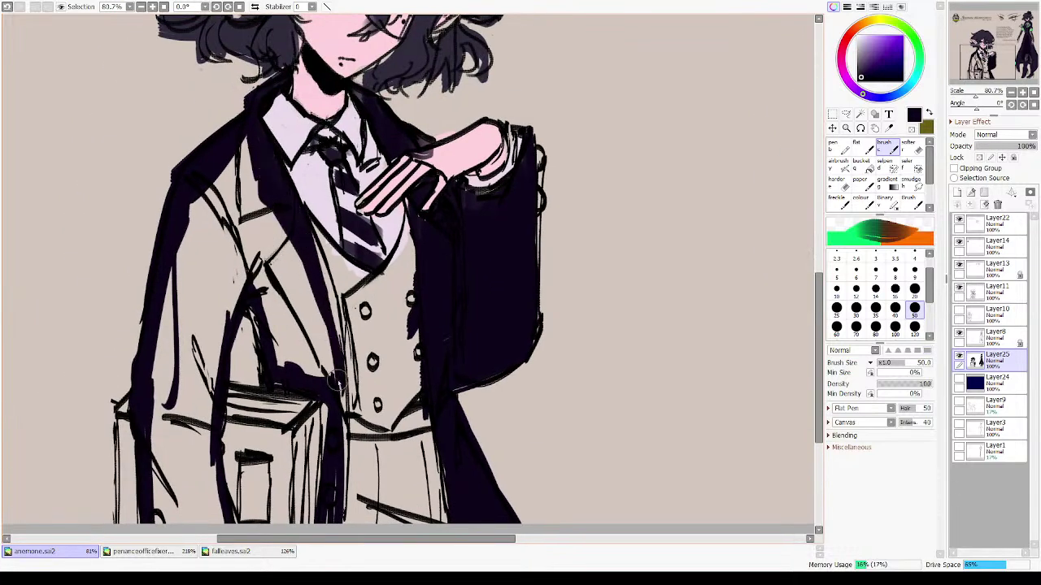
left_click_drag(299, 216, 342, 355)
left_click_drag(314, 311, 334, 382)
mouse_move(304, 261)
left_mouse_down()
mouse_move(327, 312)
mouse_move(350, 461)
left_mouse_up()
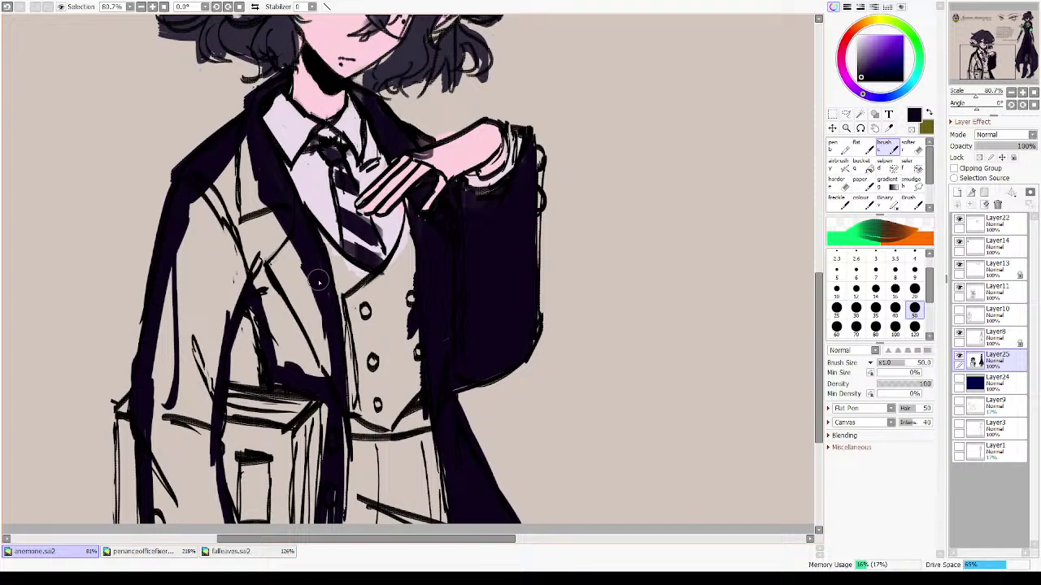
left_click_drag(318, 280, 345, 490)
left_click_drag(341, 453, 339, 340)
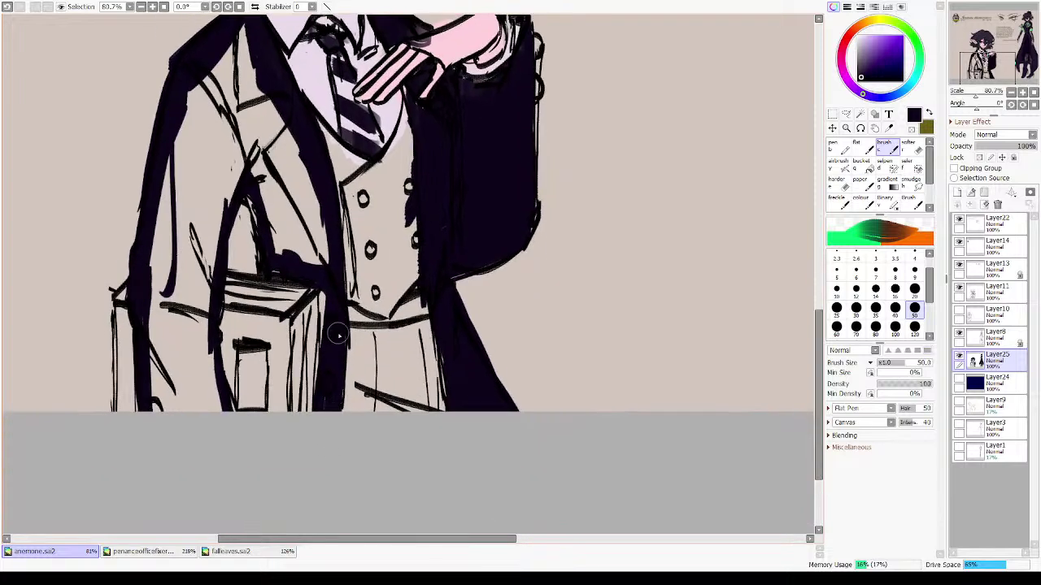
- Bucket-fill the remaining enclosed areas of the coat's body, lapel and hanging sleeve with near-black navy
key("a")
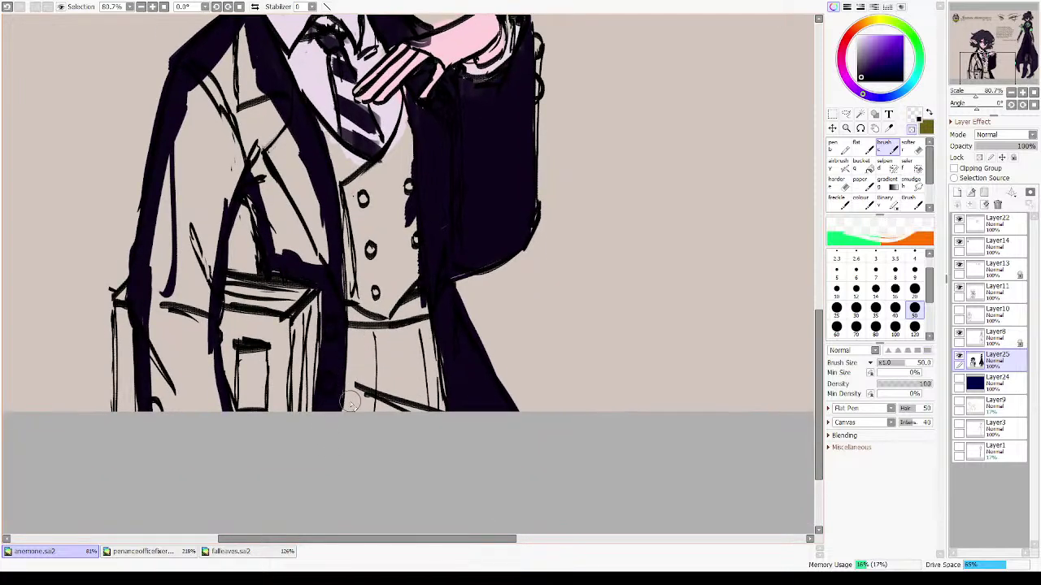
key("g")
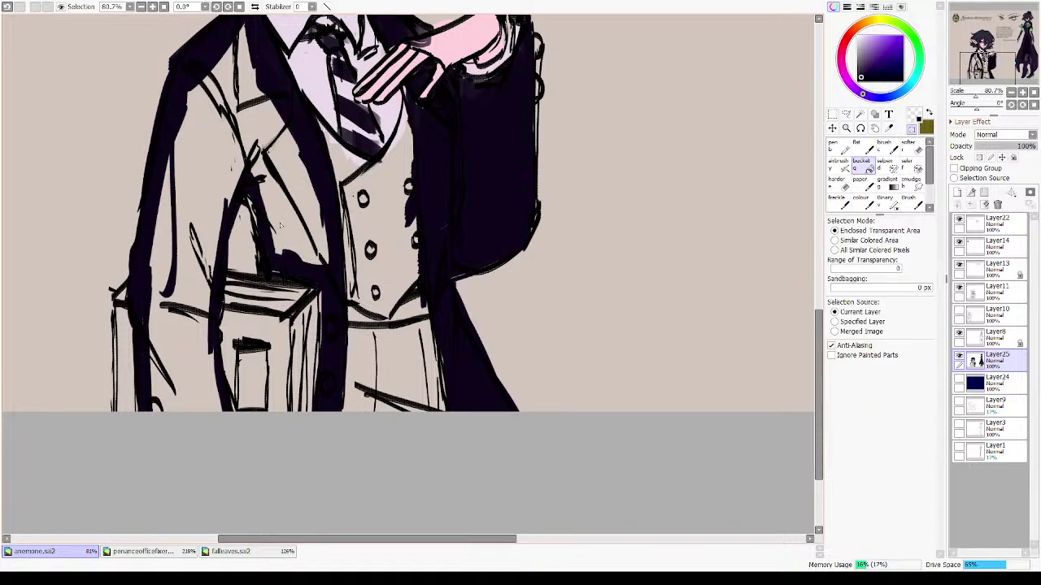
key("h")
key("h")
key("minus")
left_click(301, 204)
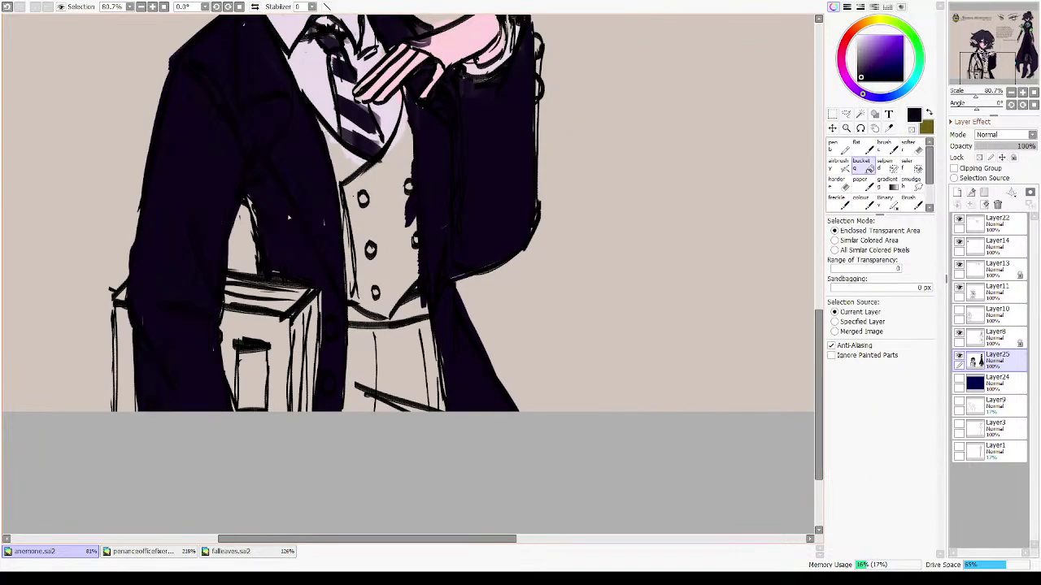
- Touch up the coat's shoulder, far lapel and raised sleeve with the size 50 brush, covering leftover gaps in near-black navy
key("c")
key("b")
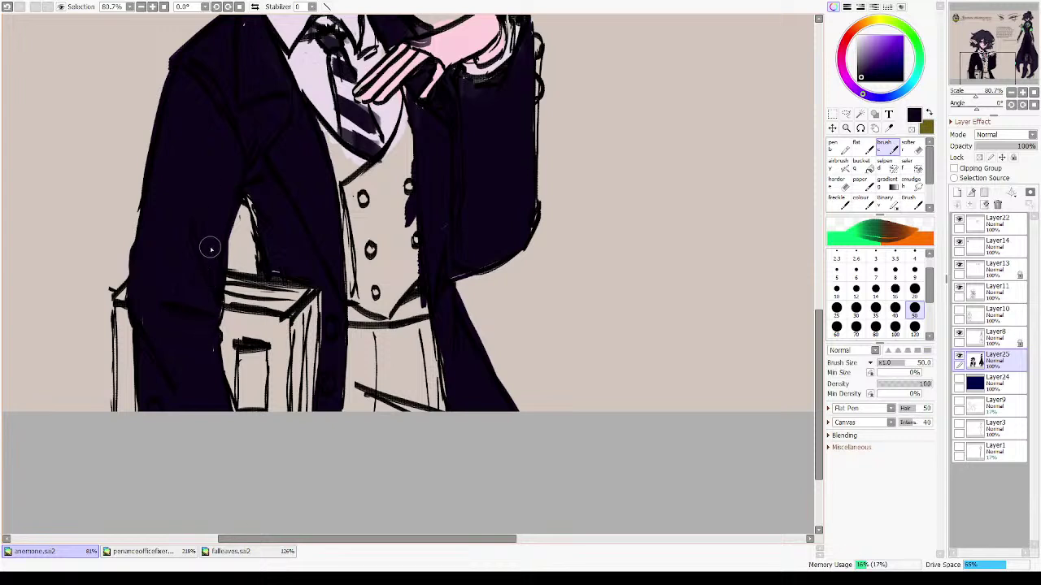
left_click_drag(224, 124, 213, 219)
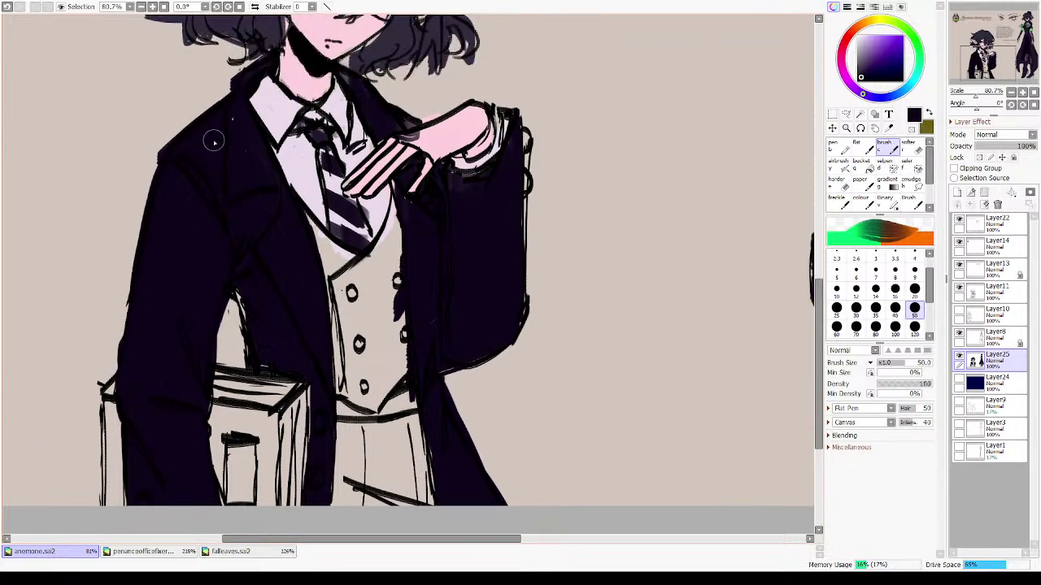
mouse_move(368, 102)
left_mouse_down()
mouse_move(353, 80)
mouse_move(372, 95)
left_mouse_up()
key("e")
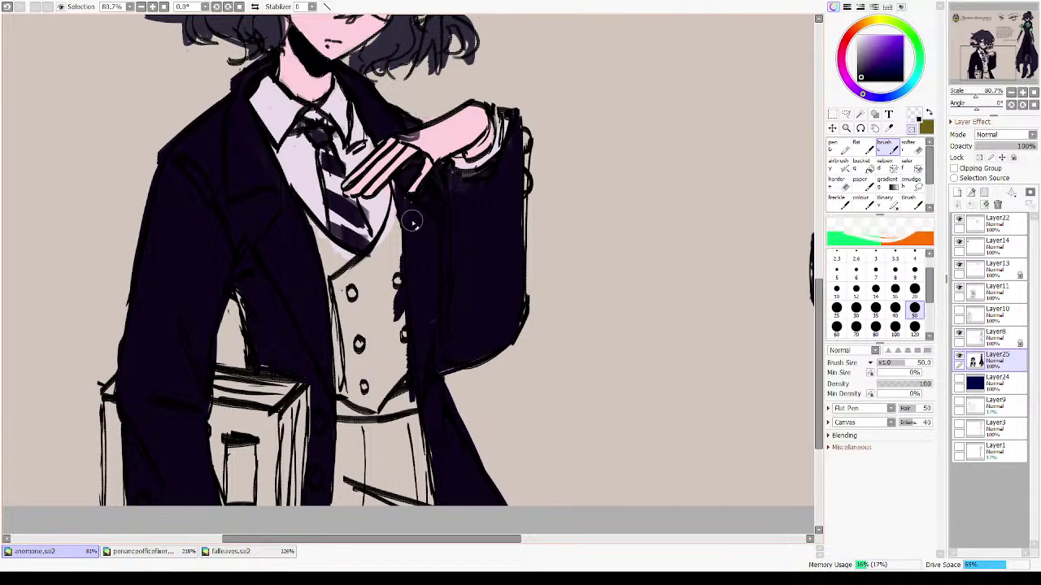
left_click_drag(445, 275, 427, 305)
key("e")
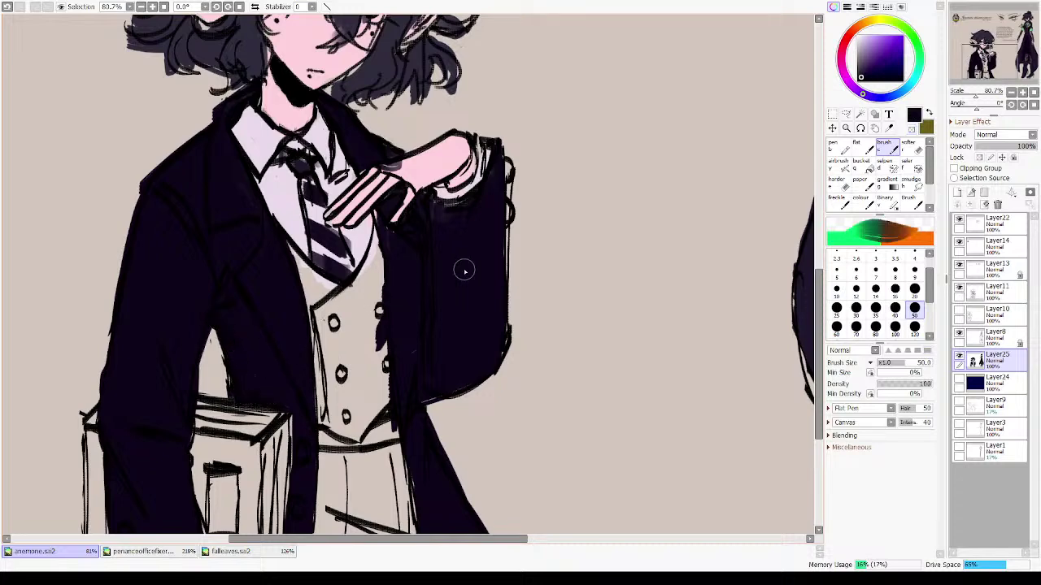
left_click_drag(429, 272, 426, 359)
left_click_drag(504, 222, 490, 341)
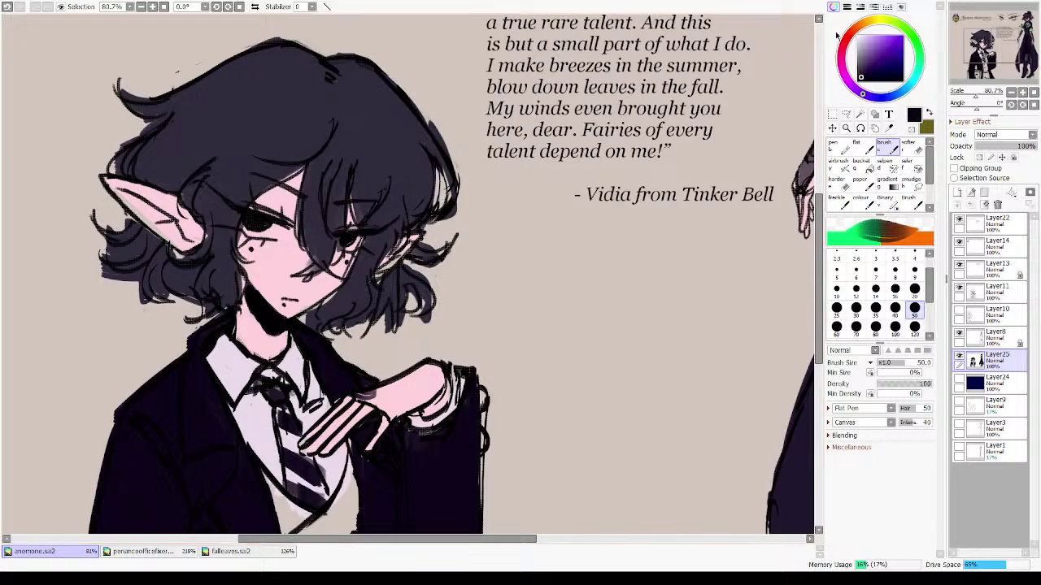
- Sample the dark navy from the full-body figure's skirt and paint the portrait's waistband and lower garment beneath the vest
left_click_drag(709, 237, 773, 100)
left_click_drag(653, 190, 590, 190)
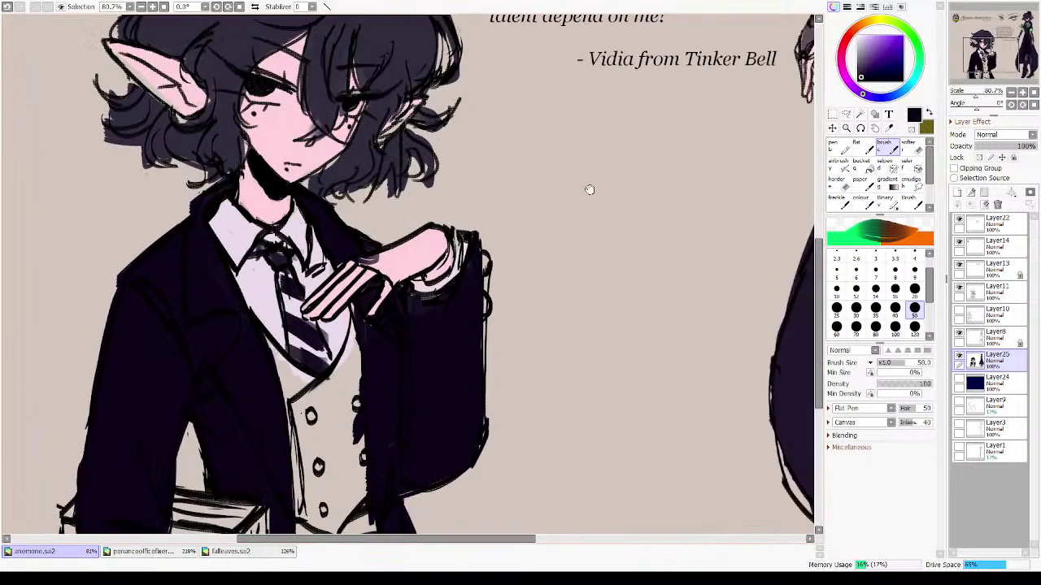
left_click_drag(495, 464, 548, 223)
left_click_drag(627, 173, 403, 263)
left_click_drag(666, 200, 452, 310)
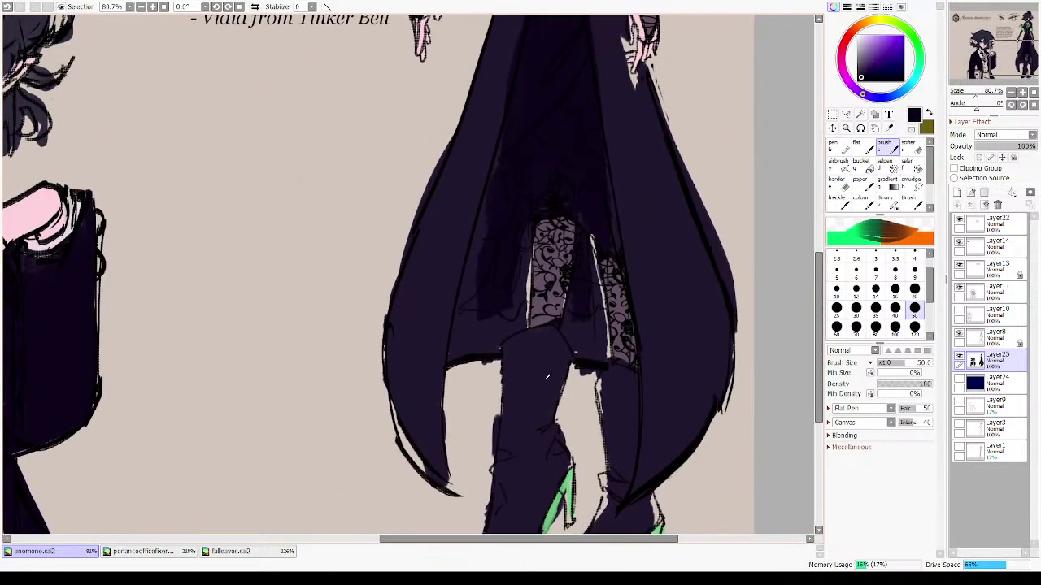
left_click_drag(360, 390, 650, 244)
left_click_drag(330, 467, 584, 299)
mouse_move(449, 185)
left_mouse_down()
mouse_move(448, 258)
mouse_move(489, 185)
mouse_move(462, 214)
mouse_move(468, 183)
mouse_move(520, 166)
mouse_move(542, 255)
mouse_move(488, 208)
mouse_move(460, 233)
mouse_move(448, 267)
mouse_move(468, 280)
mouse_move(523, 241)
mouse_move(535, 252)
mouse_move(529, 263)
left_mouse_up()
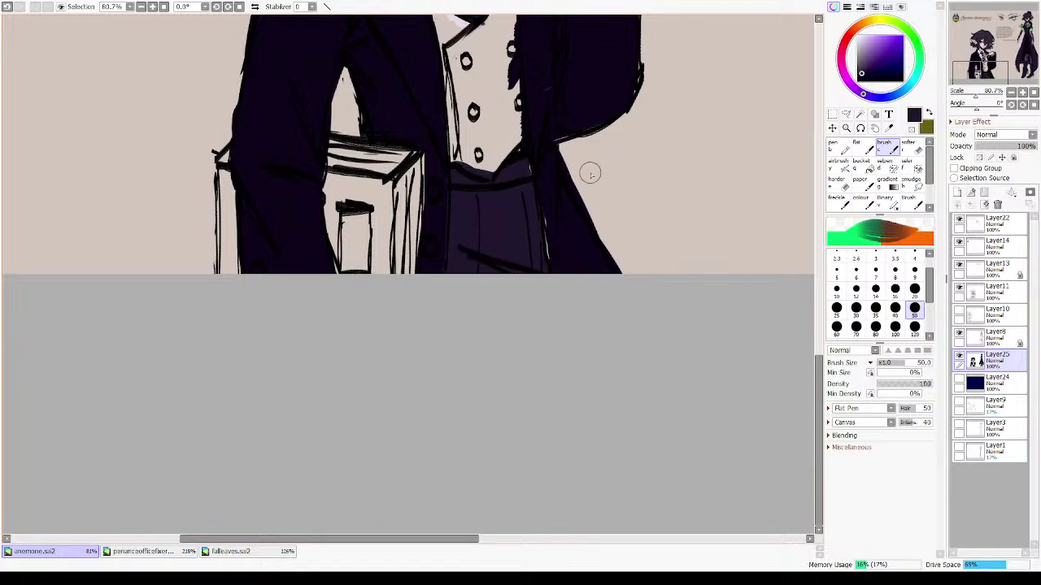
- Sample the bright green from the full-body figure's outfit and paint the upper edge of the portrait's vest
left_click_drag(662, 124, 544, 285)
left_click_drag(685, 77, 574, 223)
left_click_drag(714, 88, 525, 265)
left_click_drag(649, 132, 485, 289)
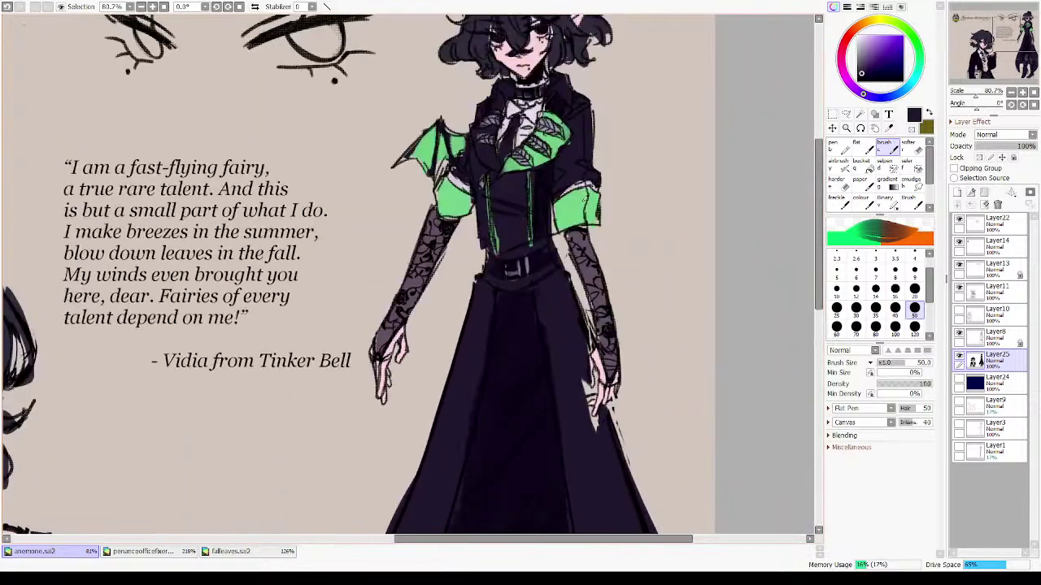
right_click(584, 200)
left_click_drag(244, 423, 631, 181)
left_click_drag(274, 456, 471, 271)
mouse_move(442, 228)
left_mouse_down()
mouse_move(481, 265)
mouse_move(475, 273)
left_mouse_up()
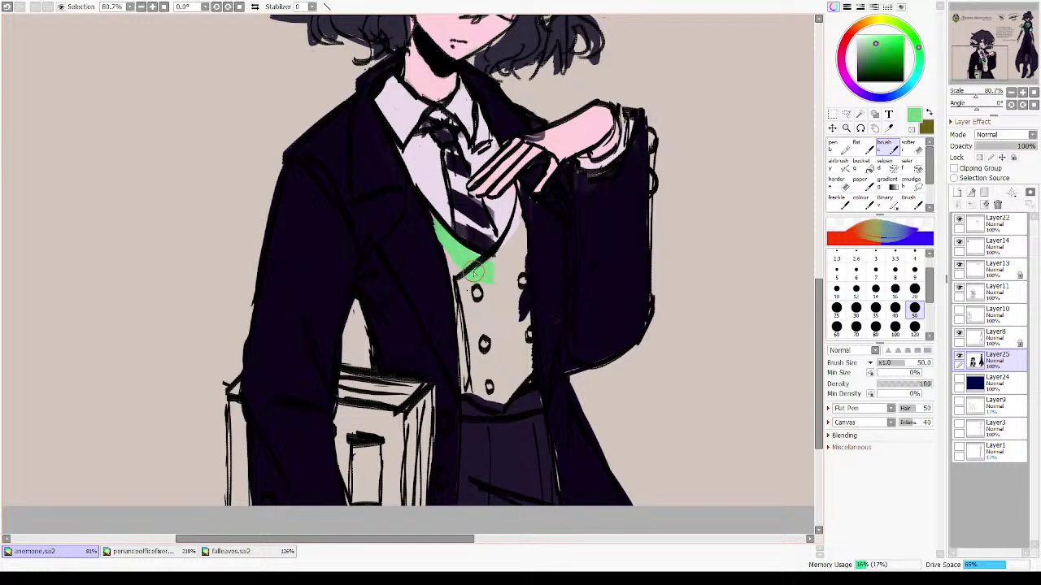
- Fill the rest of the portrait's vest with bright green, from the neckline down to the pointed hem
mouse_move(520, 218)
left_mouse_down()
mouse_move(512, 260)
mouse_move(483, 289)
mouse_move(457, 276)
mouse_move(454, 292)
mouse_move(444, 249)
mouse_move(478, 358)
mouse_move(454, 302)
mouse_move(465, 369)
mouse_move(479, 387)
mouse_move(501, 392)
mouse_move(514, 378)
mouse_move(519, 301)
mouse_move(530, 317)
mouse_move(523, 341)
mouse_move(520, 324)
left_mouse_up()
key("ctrl+z")
key("ctrl+z")
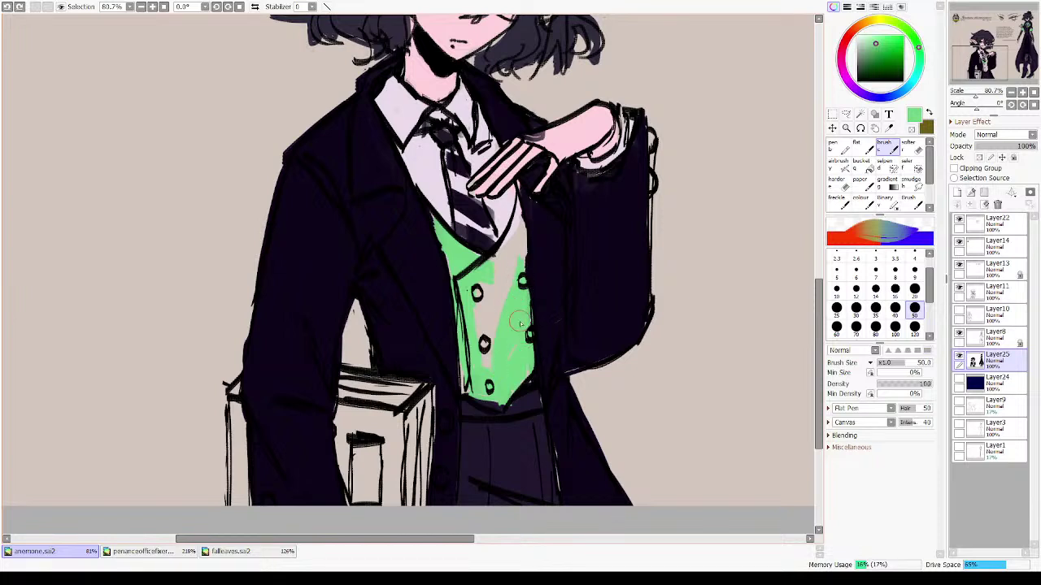
mouse_move(509, 361)
left_mouse_down()
mouse_move(481, 293)
mouse_move(475, 309)
mouse_move(493, 277)
left_mouse_up()
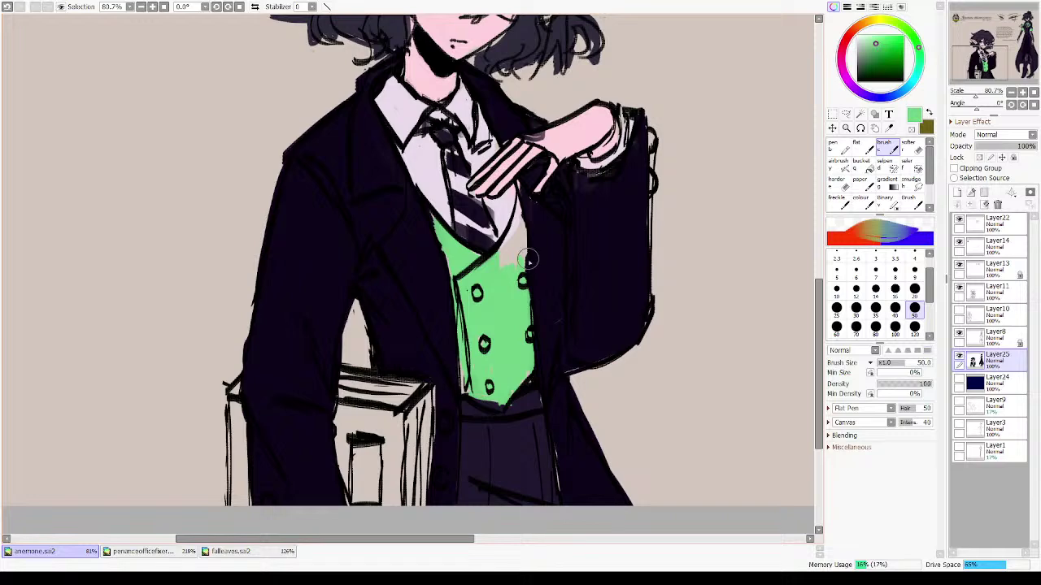
mouse_move(516, 213)
left_mouse_down()
mouse_move(513, 254)
mouse_move(511, 213)
mouse_move(523, 249)
mouse_move(505, 280)
left_mouse_up()
scroll(572, 307, "down", 5)
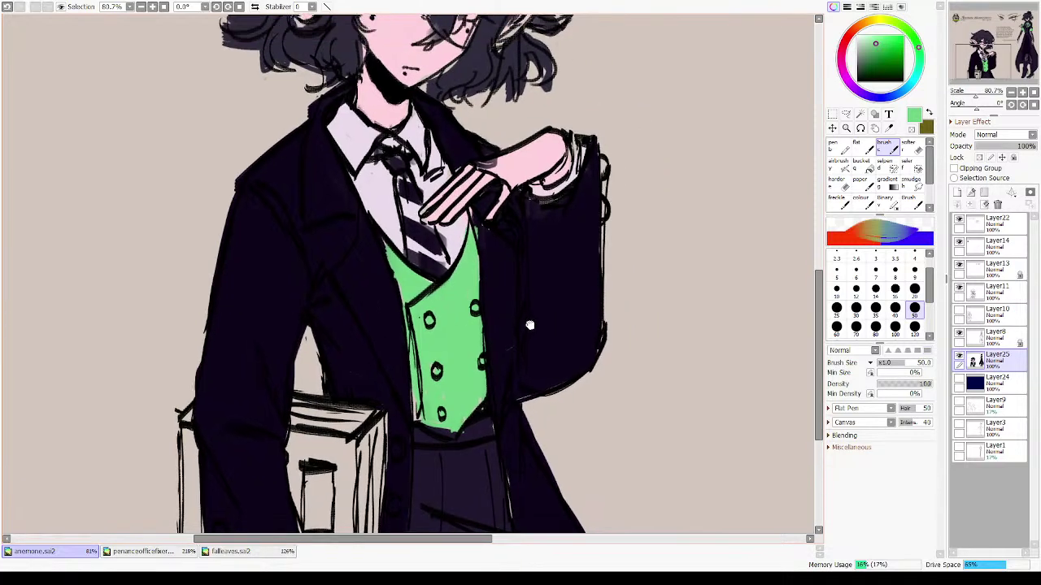
left_click_drag(542, 318, 543, 325)
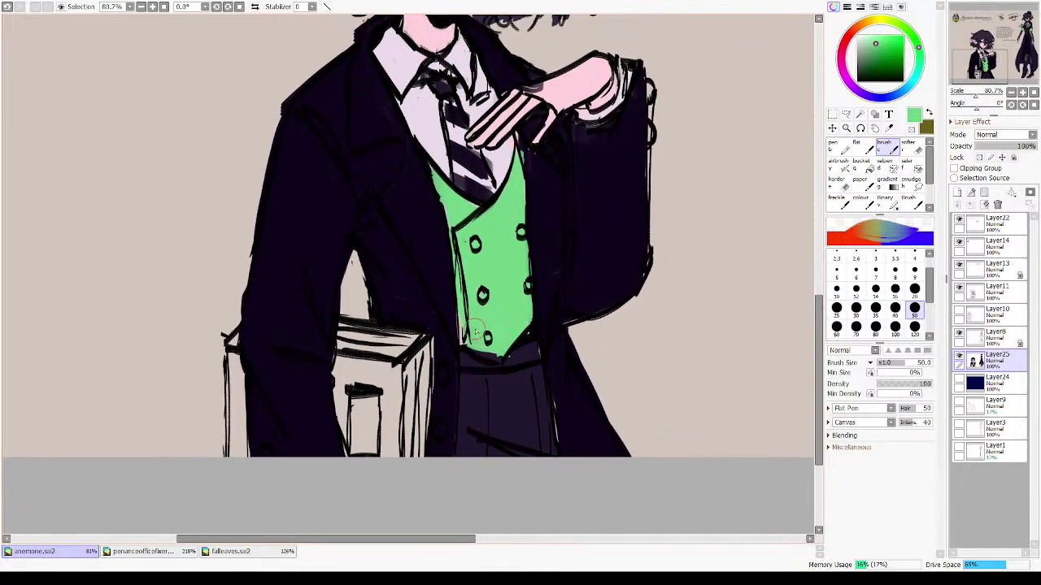
mouse_move(489, 339)
left_mouse_down()
mouse_move(500, 352)
mouse_move(474, 342)
left_mouse_up()
- Choose a light orange and trace trim along the vest's neckline and front overlap at brush size 20
left_click_drag(597, 169, 555, 285)
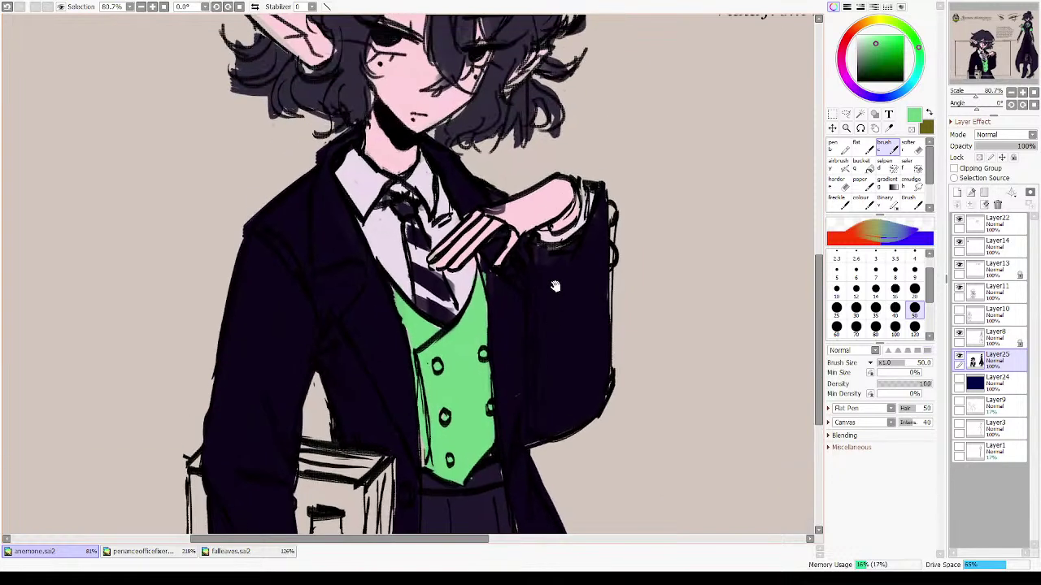
left_click_drag(621, 157, 606, 293)
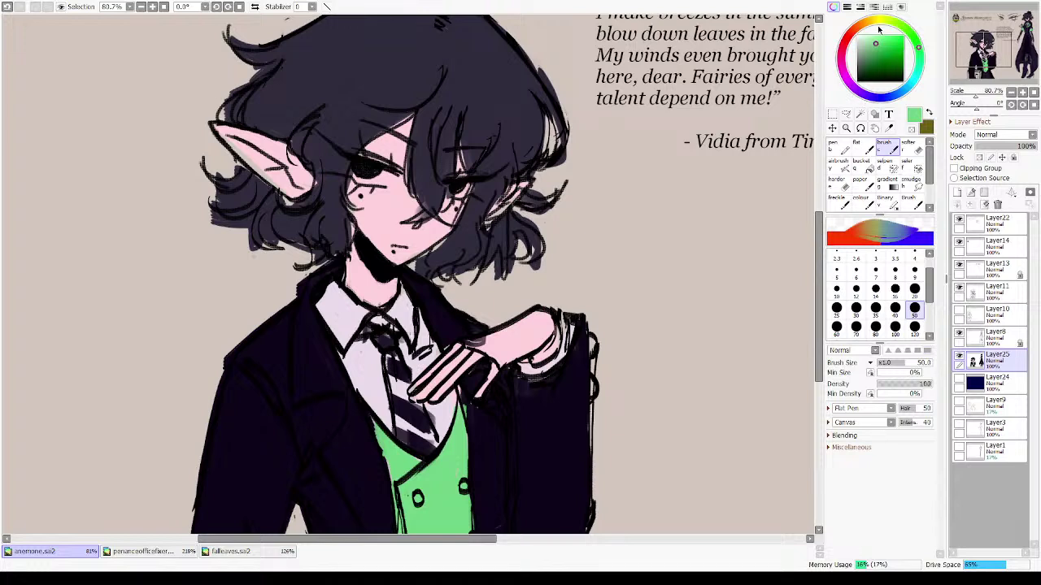
mouse_move(867, 20)
left_mouse_down()
mouse_move(865, 33)
mouse_move(860, 25)
left_mouse_up()
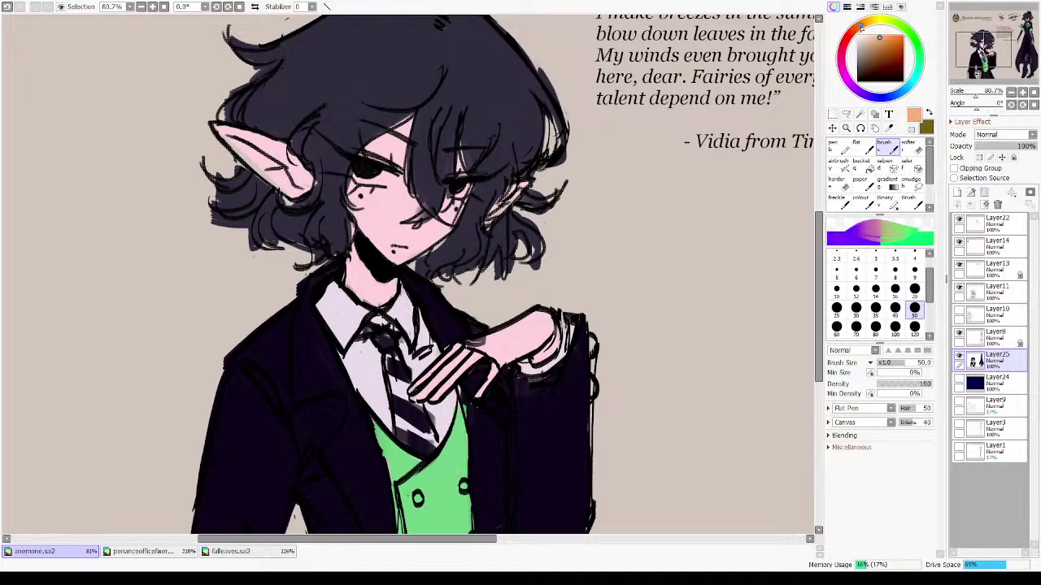
left_click_drag(481, 390, 634, 183)
left_click(914, 288)
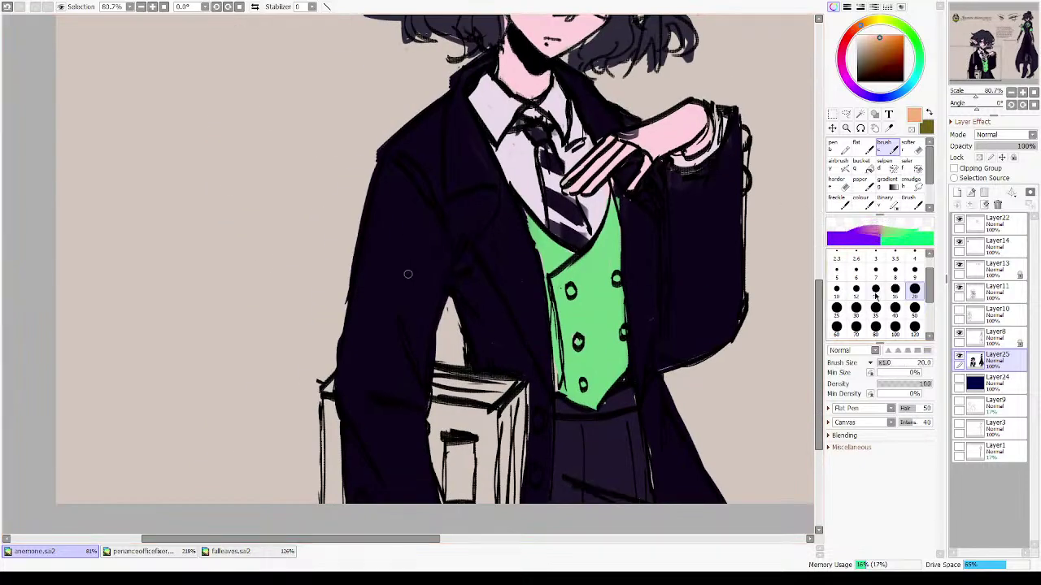
mouse_move(583, 249)
left_mouse_down()
mouse_move(606, 207)
mouse_move(564, 269)
mouse_move(612, 216)
mouse_move(593, 245)
mouse_move(555, 283)
mouse_move(569, 383)
left_mouse_up()
key("ctrl+z")
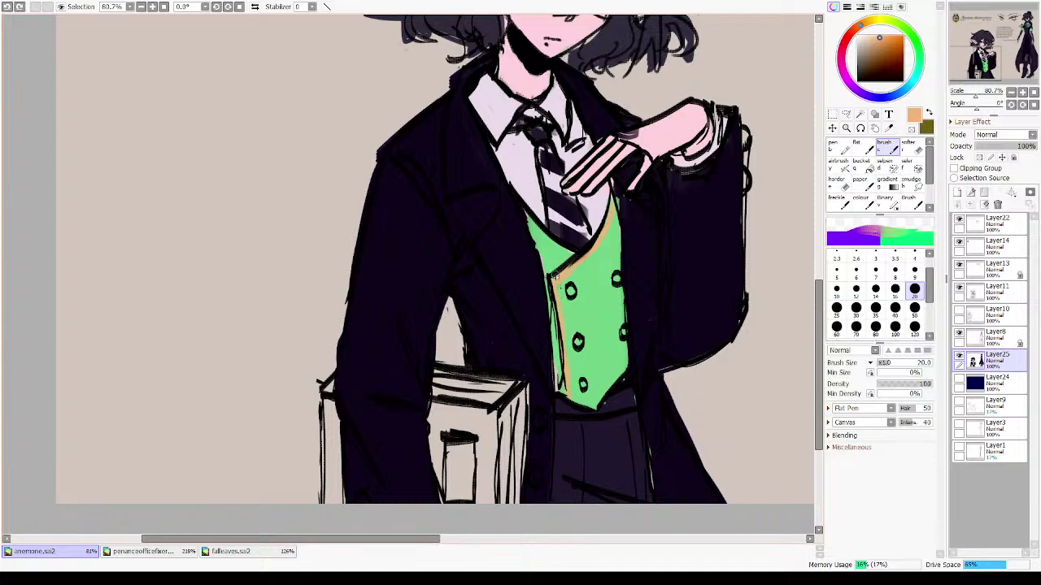
left_click_drag(526, 218, 575, 258)
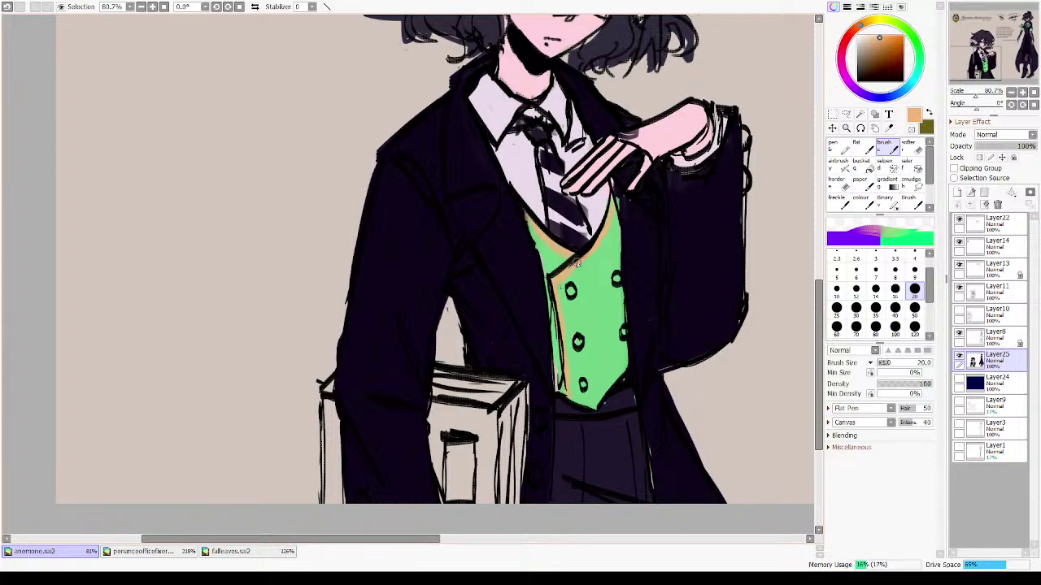
key("ctrl+z")
- Colour the vest buttons and the coat's sleeve buttons light orange
left_click(571, 291)
left_click(617, 279)
left_click_drag(420, 459, 466, 348)
left_click_drag(415, 378, 413, 399)
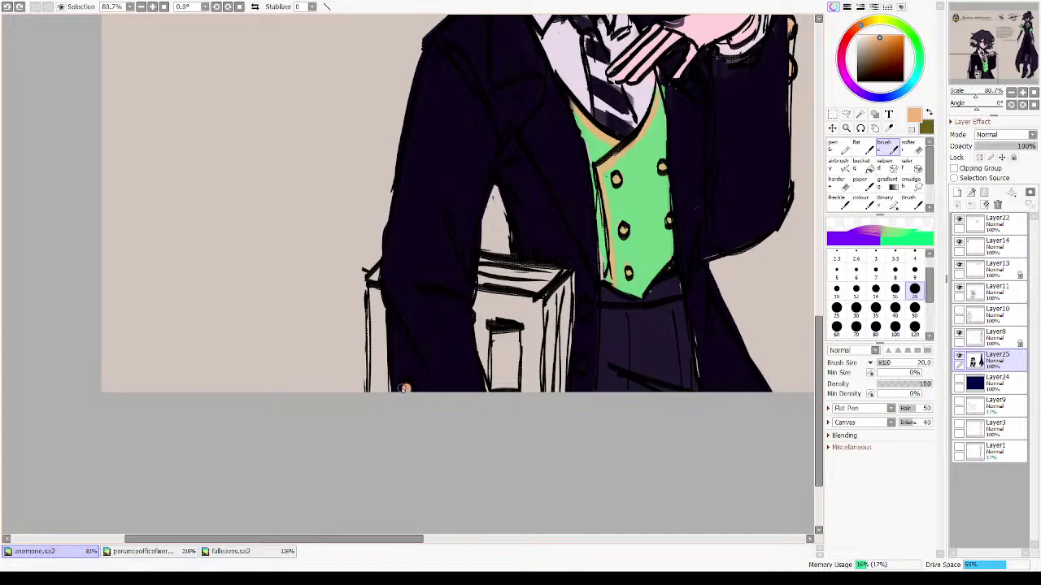
scroll(405, 388, "up", 3)
scroll(587, 238, "up", 3)
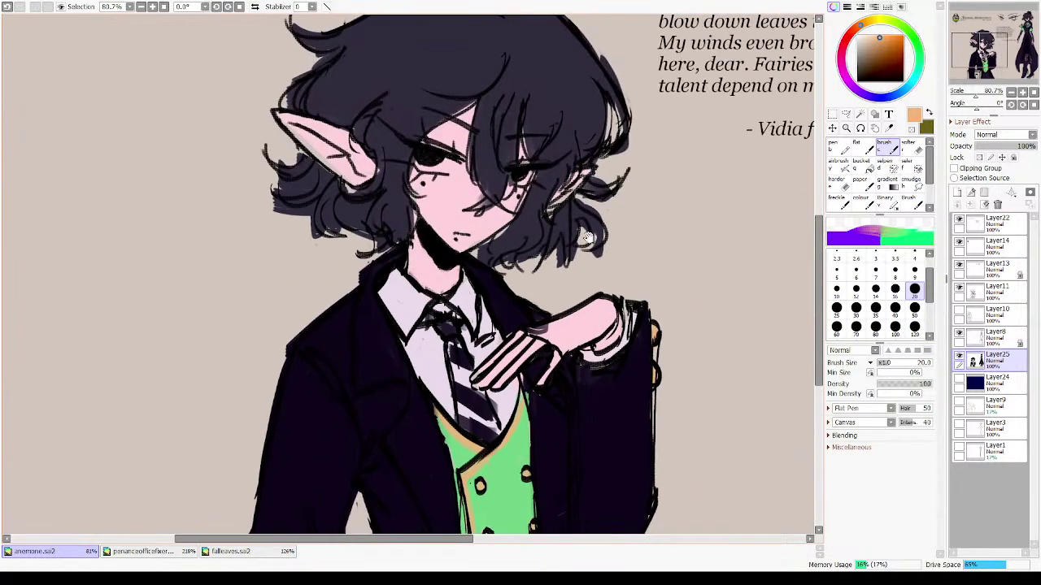
scroll(587, 237, "down", 3)
mouse_move(911, 76)
left_mouse_down()
mouse_move(921, 55)
mouse_move(911, 31)
mouse_move(910, 47)
mouse_move(898, 43)
mouse_move(919, 56)
left_mouse_up()
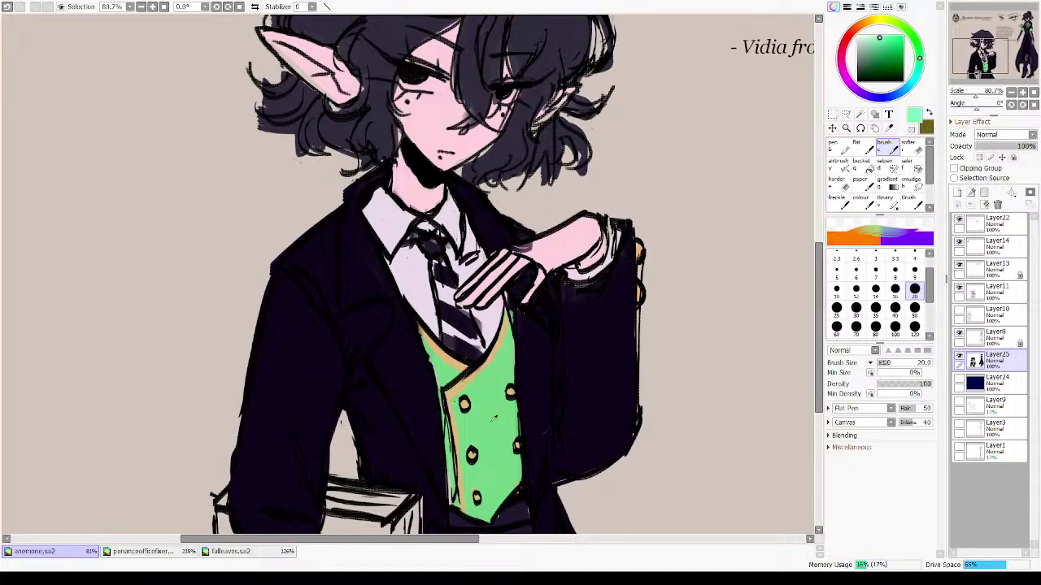
left_click(876, 43)
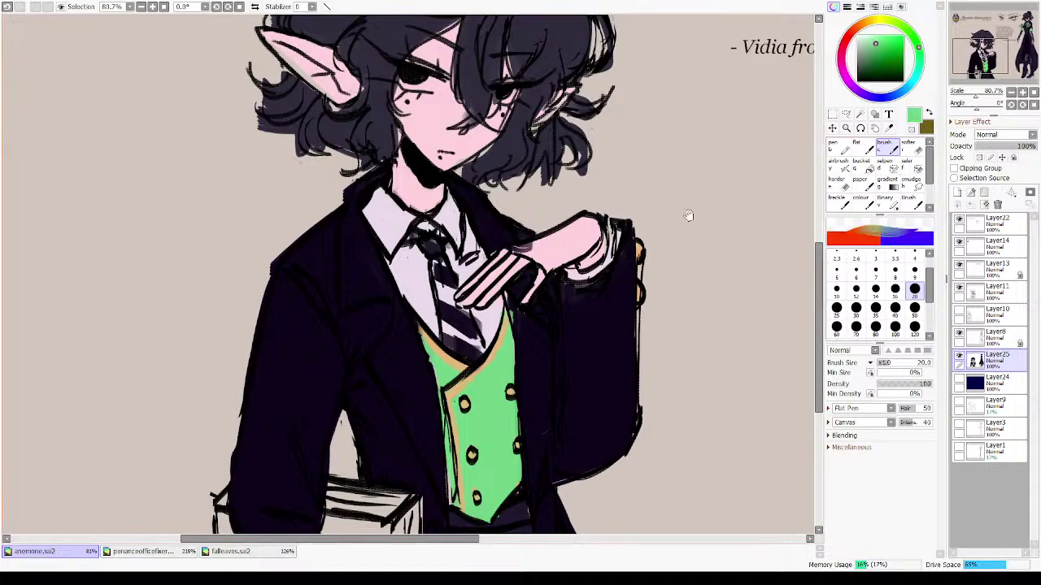
left_click_drag(689, 217, 782, 29)
left_click(897, 46)
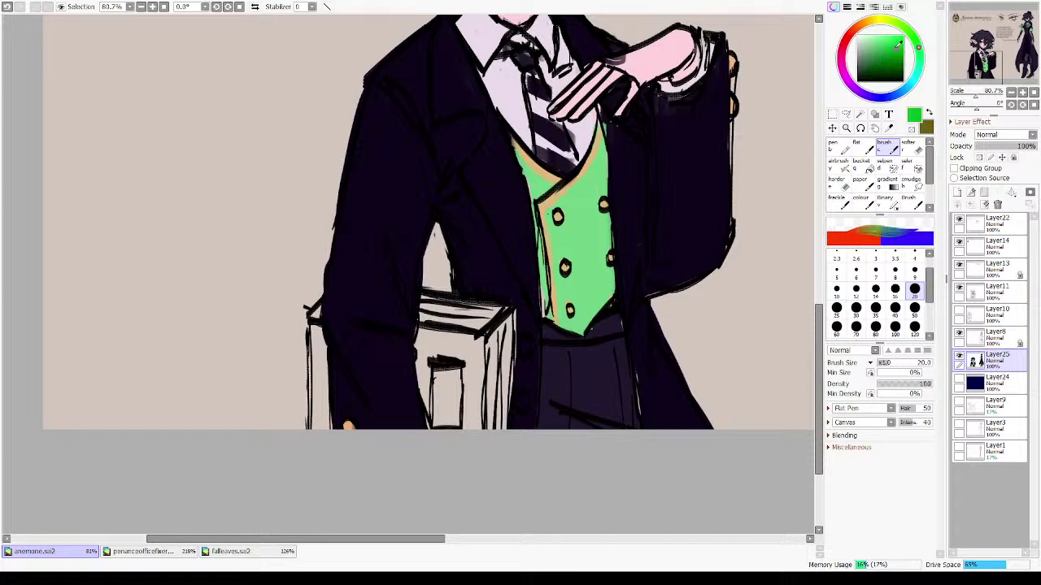
left_click(914, 308)
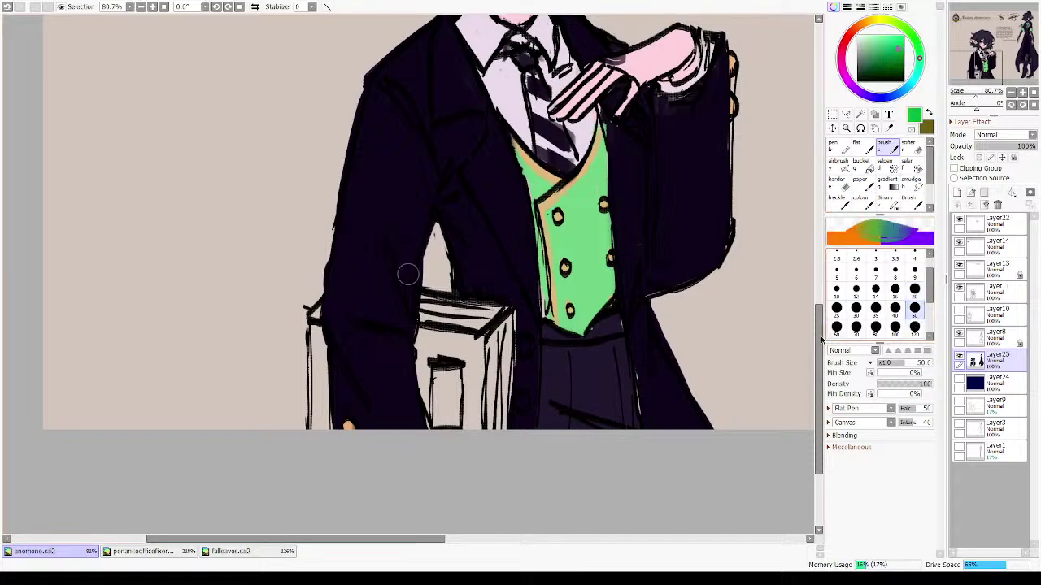
mouse_move(493, 356)
left_mouse_down()
mouse_move(431, 358)
mouse_move(418, 382)
mouse_move(471, 326)
mouse_move(497, 325)
mouse_move(431, 358)
mouse_move(455, 333)
mouse_move(479, 350)
mouse_move(425, 388)
mouse_move(436, 378)
mouse_move(467, 432)
mouse_move(489, 355)
mouse_move(453, 382)
left_mouse_up()
key("ctrl+z")
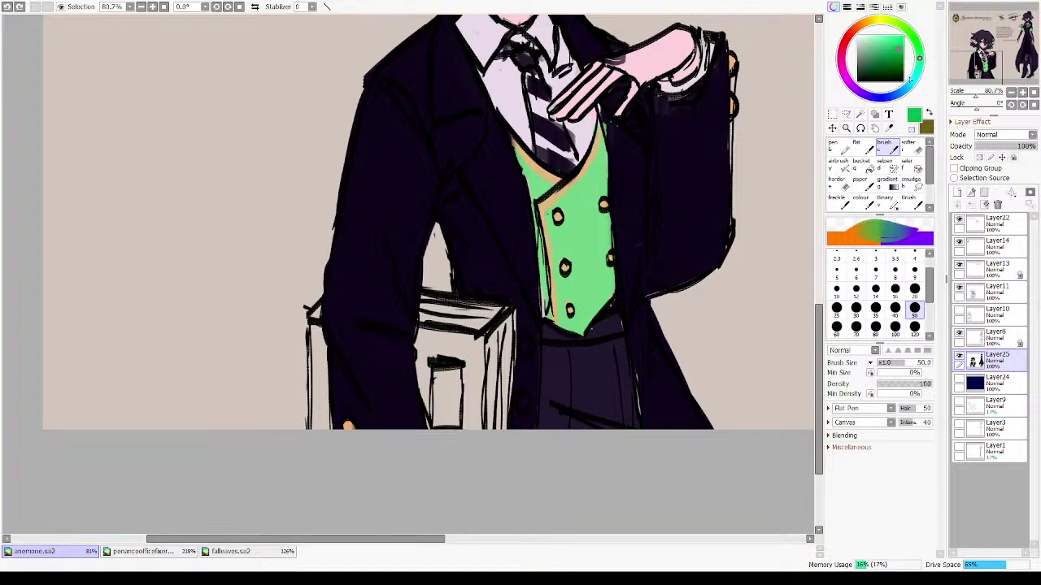
- Paint the book under the portrait's arm teal at brush size 120, and colour its page edges with the shirt's pale lavender
left_click_drag(910, 80, 900, 55)
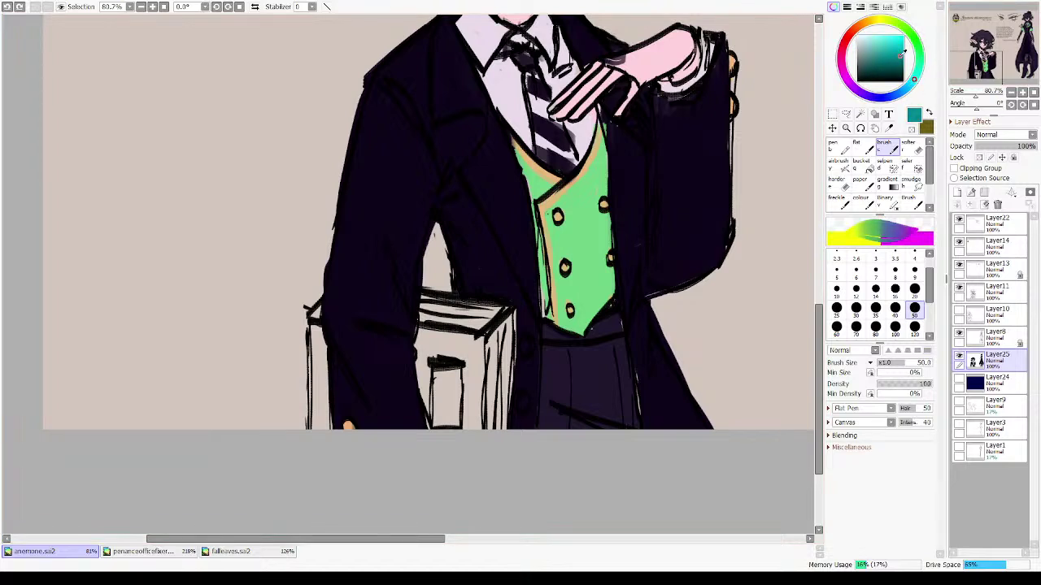
left_click(914, 326)
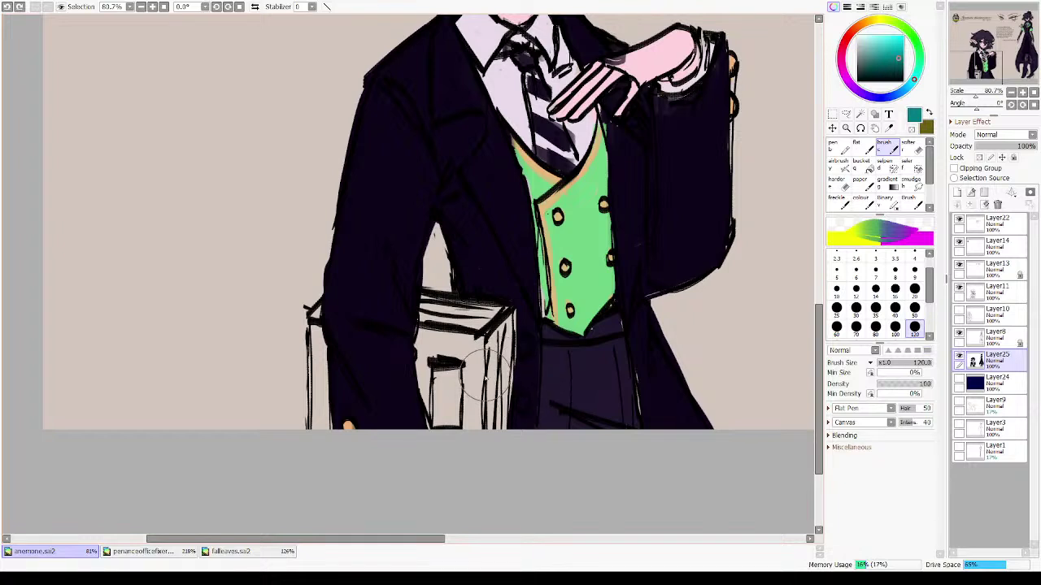
mouse_move(431, 317)
left_mouse_down()
mouse_move(431, 370)
mouse_move(427, 358)
mouse_move(464, 437)
mouse_move(472, 350)
mouse_move(431, 366)
mouse_move(424, 324)
left_mouse_up()
mouse_move(314, 333)
left_mouse_down()
mouse_move(312, 426)
mouse_move(313, 351)
mouse_move(321, 418)
left_mouse_up()
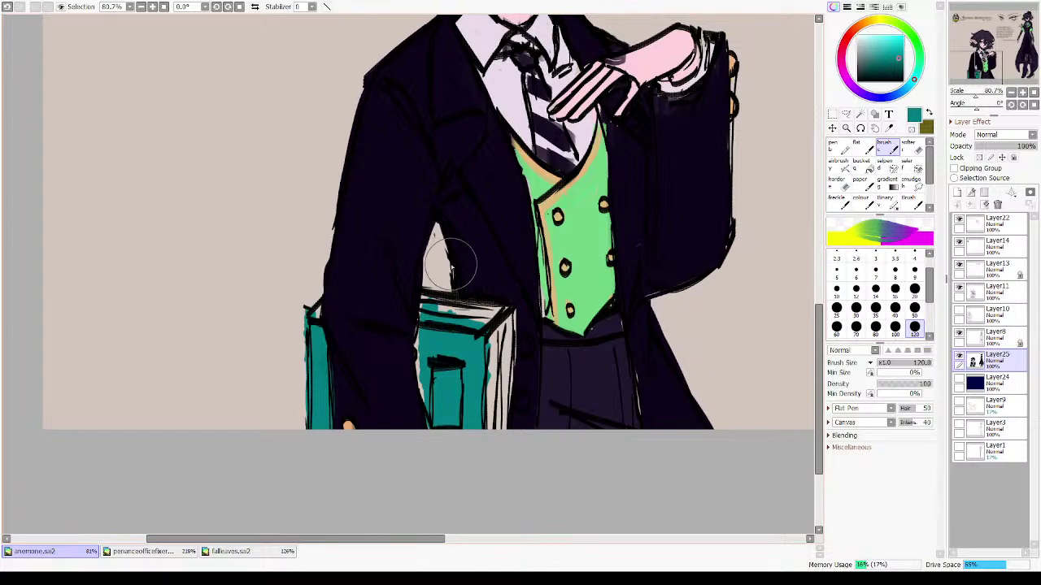
mouse_move(440, 315)
left_mouse_down()
mouse_move(483, 331)
mouse_move(473, 335)
mouse_move(492, 331)
left_mouse_up()
key("ctrl+z")
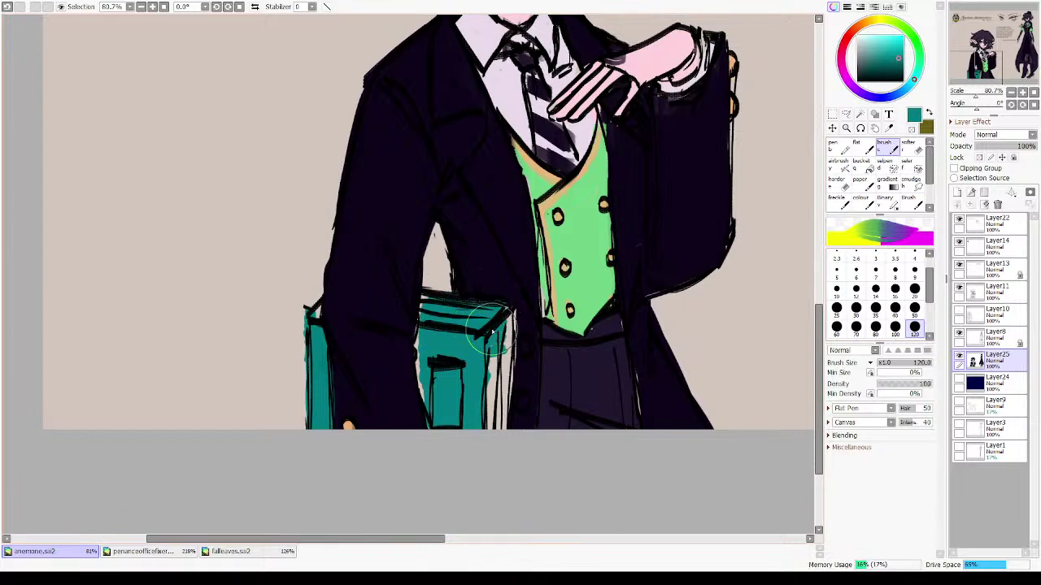
left_click(512, 112, "alt")
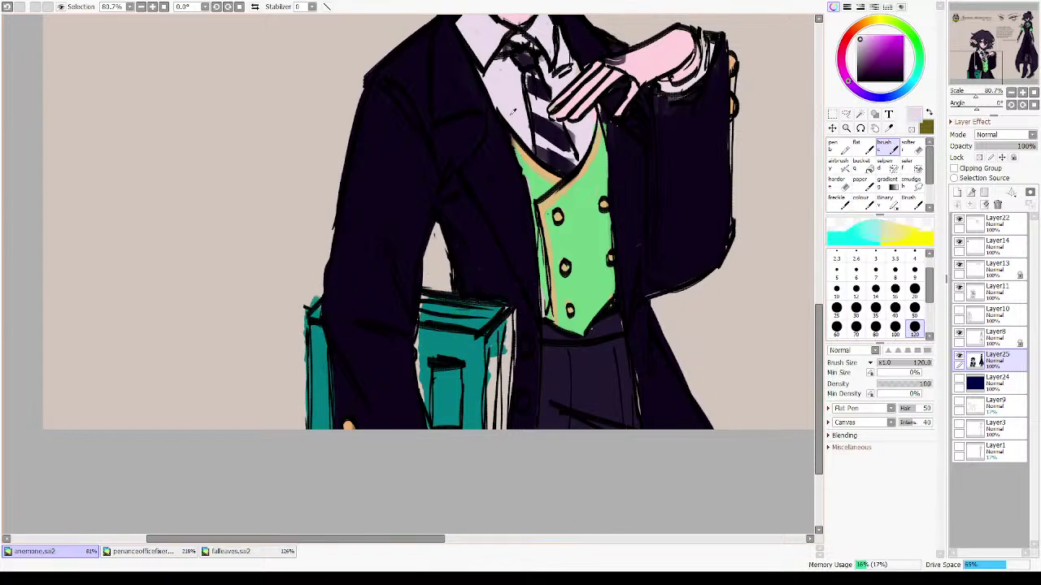
mouse_move(497, 333)
left_mouse_down()
mouse_move(488, 418)
mouse_move(506, 342)
mouse_move(517, 340)
left_mouse_up()
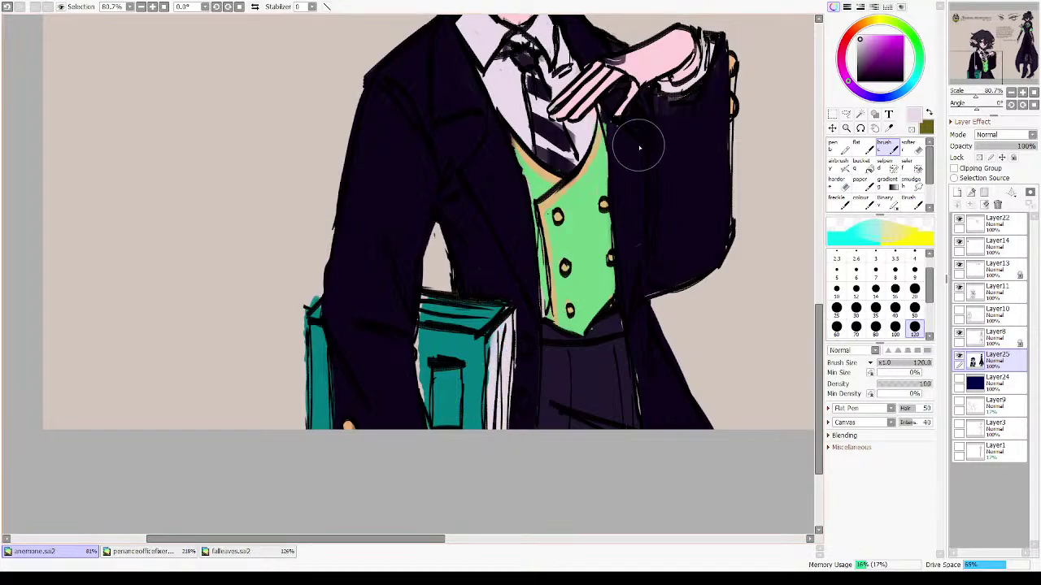
- Show the dark blue Layer24 behind the eye close-ups and choose a light purple for the irises
left_click_drag(638, 147, 509, 501)
left_click_drag(664, 249, 283, 469)
left_click_drag(625, 201, 577, 283)
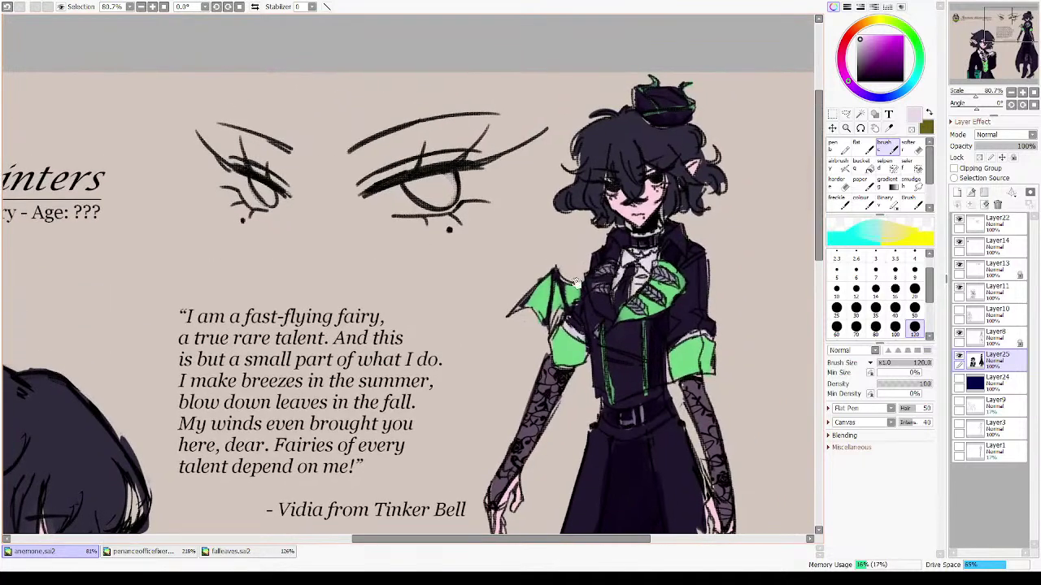
scroll(575, 280, "down", 1)
scroll(575, 280, "left", 3)
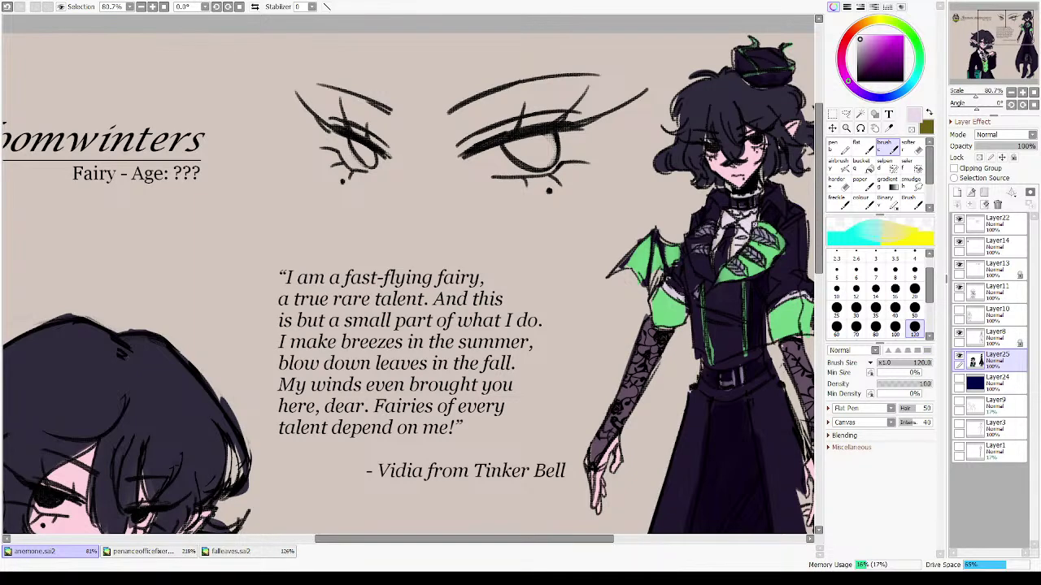
left_click(961, 381)
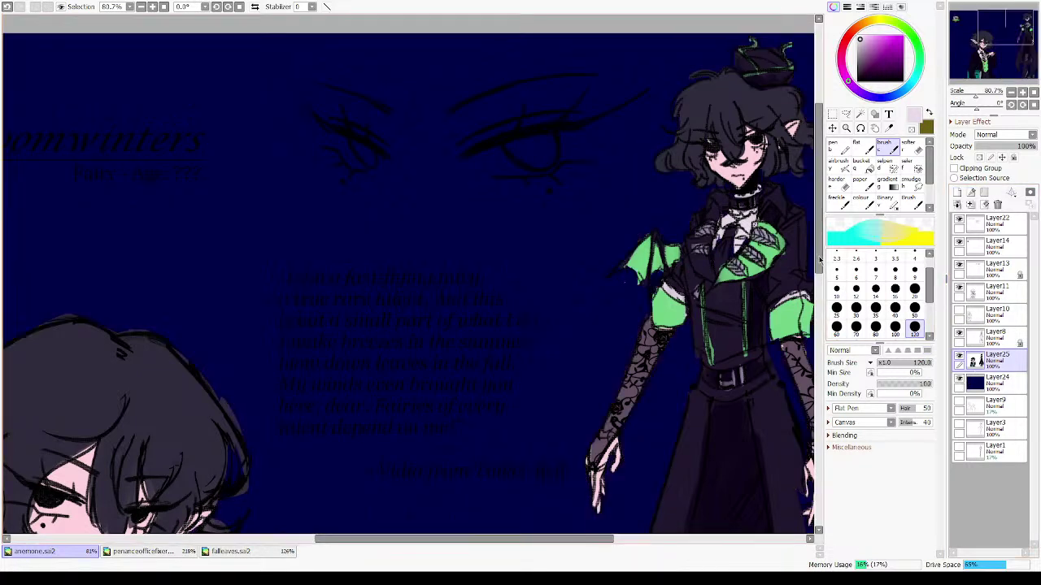
left_click_drag(568, 177, 594, 226)
left_click(869, 38)
left_click_drag(870, 39, 865, 39)
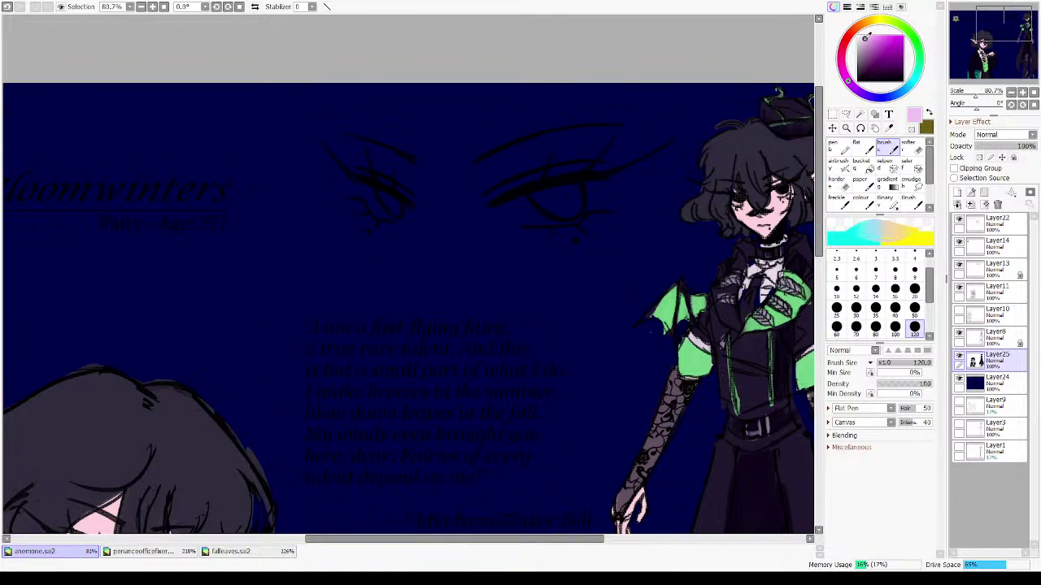
left_click(867, 74)
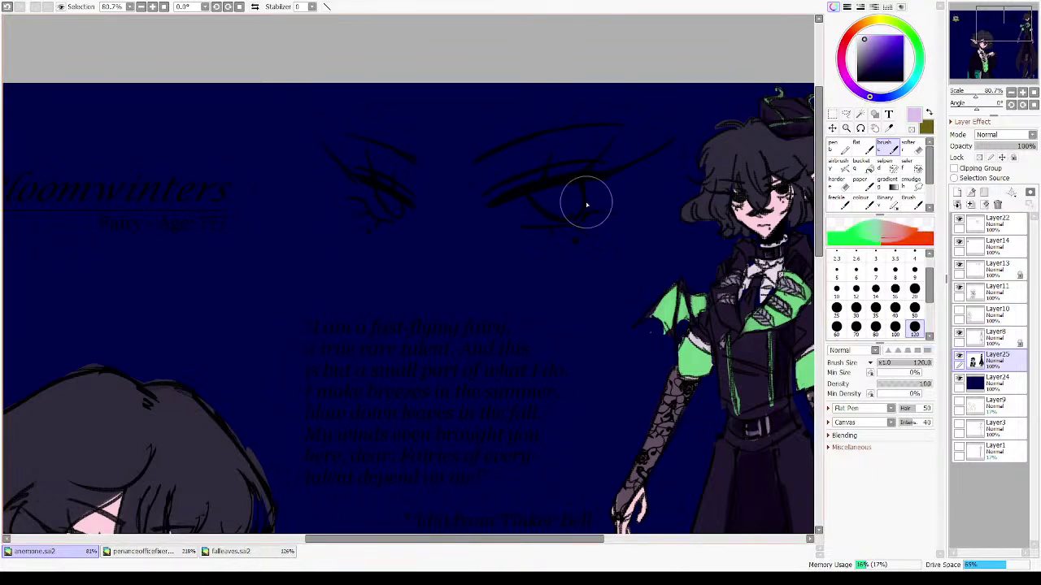
- Adjust the light purple, reduce the brush size to 50 and start painting the larger close-up eye's iris
mouse_move(573, 203)
left_mouse_down()
mouse_move(541, 183)
mouse_move(557, 199)
left_mouse_up()
key("ctrl+z")
left_click_drag(510, 79, 735, 265)
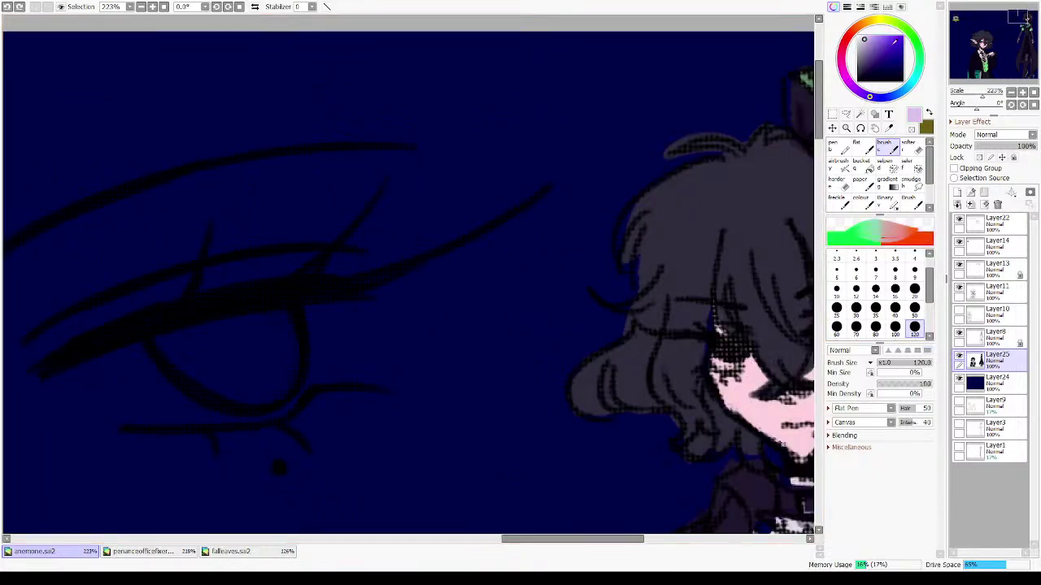
left_click(868, 41)
key("bracketleft")
key("bracketleft")
key("bracketleft")
key("bracketleft")
key("bracketleft")
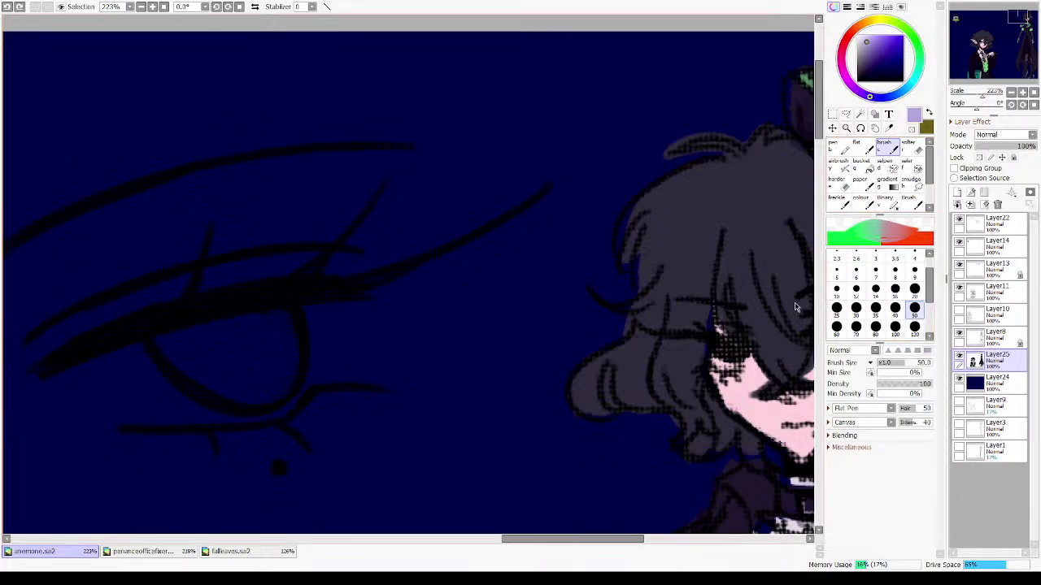
mouse_move(184, 365)
left_mouse_down()
mouse_move(574, 260)
mouse_move(648, 269)
left_mouse_up()
key("ctrl+z")
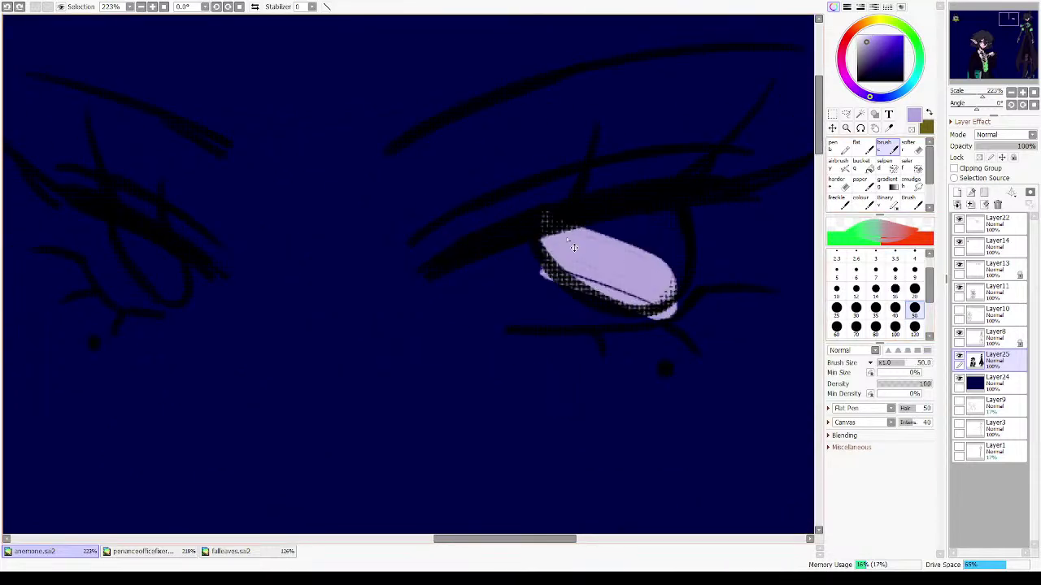
- Fill the rest of the larger eye's iris with light purple and trim the spill outside its outline with the transparent colour
mouse_move(569, 236)
left_mouse_down()
mouse_move(607, 267)
mouse_move(557, 238)
mouse_move(666, 241)
mouse_move(582, 262)
mouse_move(664, 236)
left_mouse_up()
key("minus")
left_click_drag(537, 195, 697, 158)
left_click_drag(515, 262, 579, 312)
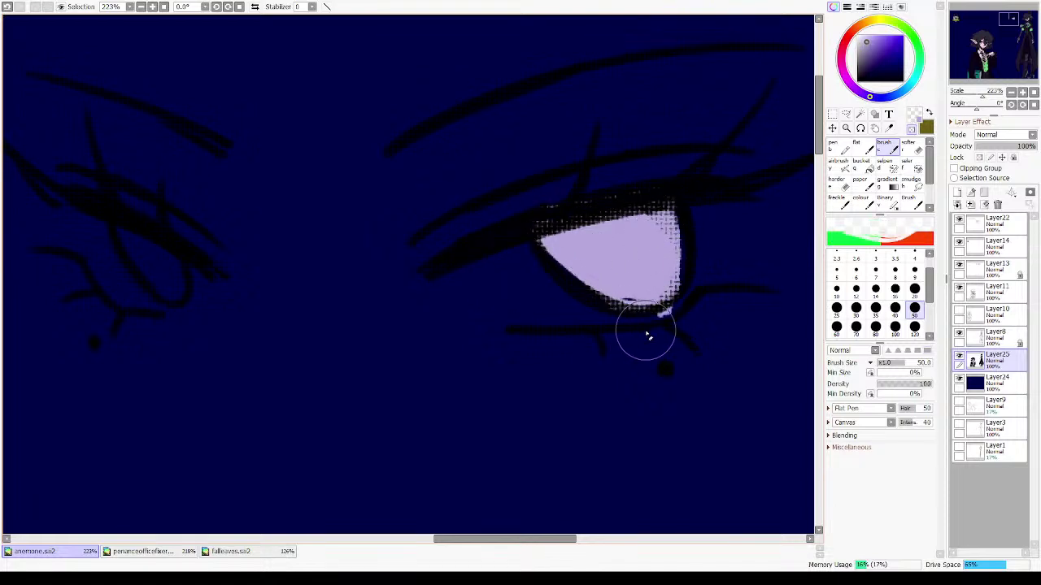
left_click_drag(645, 330, 732, 291)
left_click_drag(467, 323, 464, 323)
left_click_drag(564, 247, 499, 239)
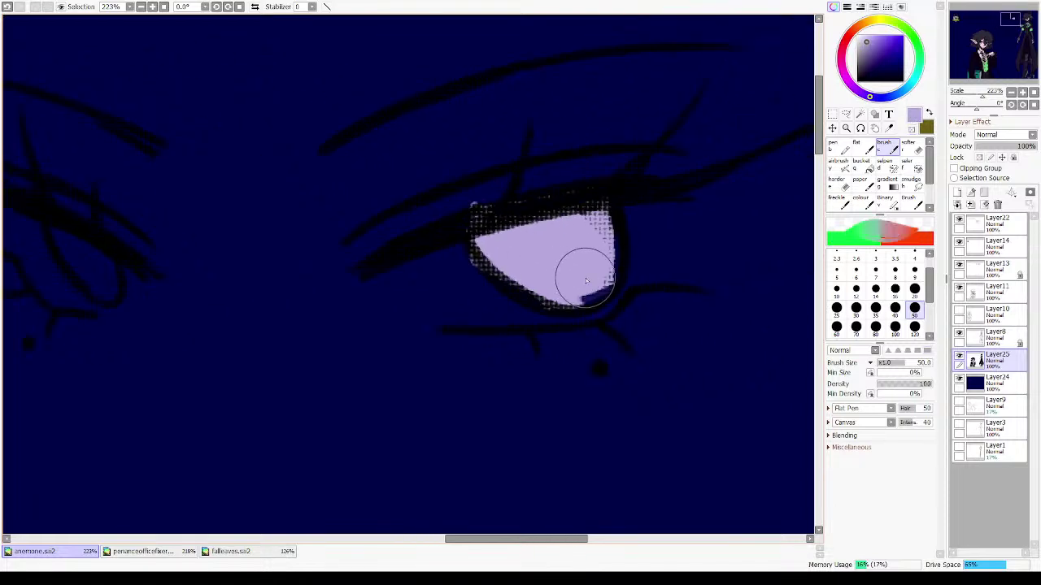
- Fill the smaller close-up eye's iris with light purple, tidy its edges with the transparent colour, and hide Layer24
left_click_drag(296, 299, 666, 219)
mouse_move(448, 169)
left_mouse_down()
mouse_move(501, 215)
mouse_move(441, 171)
mouse_move(517, 206)
mouse_move(513, 232)
mouse_move(468, 246)
mouse_move(518, 204)
mouse_move(511, 257)
mouse_move(491, 245)
mouse_move(512, 225)
left_mouse_up()
key("minus")
key("ctrl+z")
key("ctrl+z")
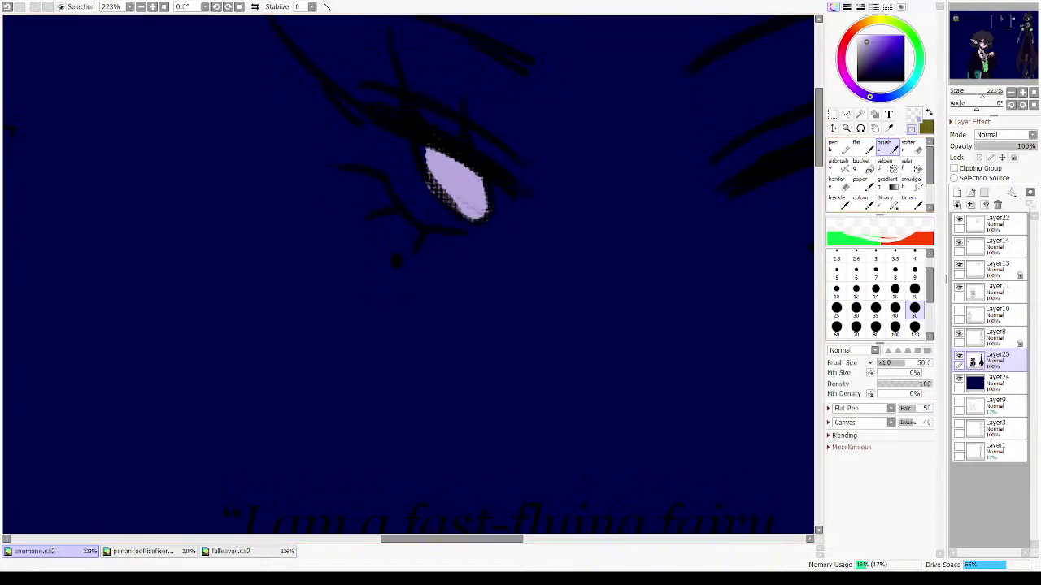
left_click(1032, 94)
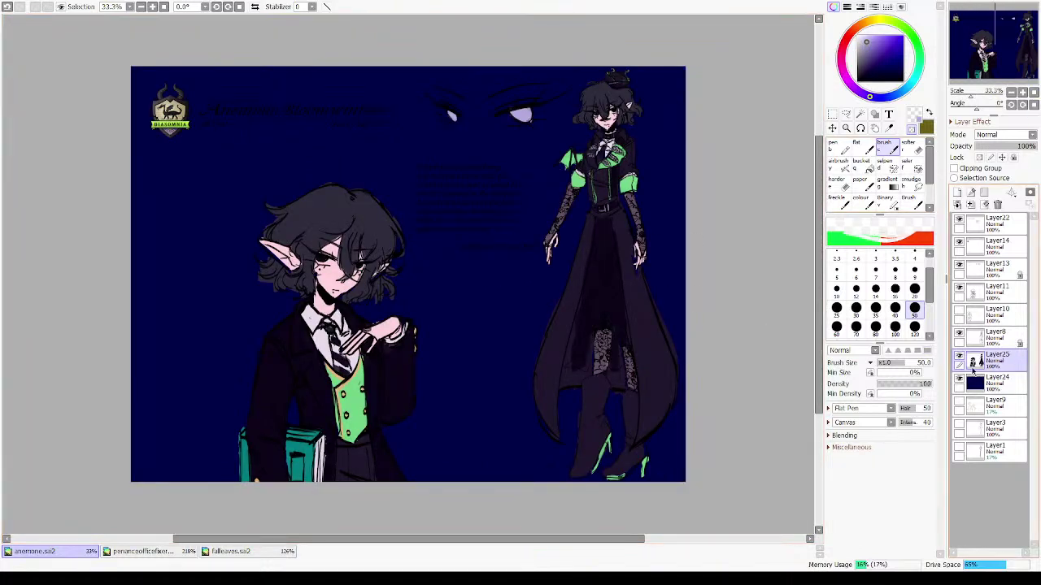
left_click(960, 381)
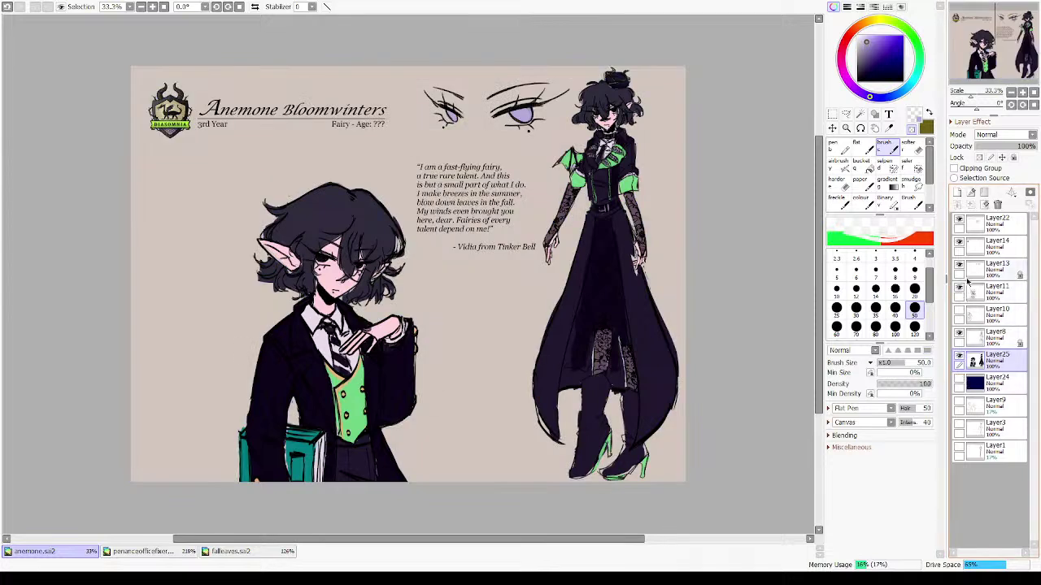
- Show Layer10 with the hooded sketch, hide Layer25, Layer8 and Layer11, and make Layer13 active
left_click(959, 244)
left_click(960, 244)
left_click(959, 311)
left_click(976, 317)
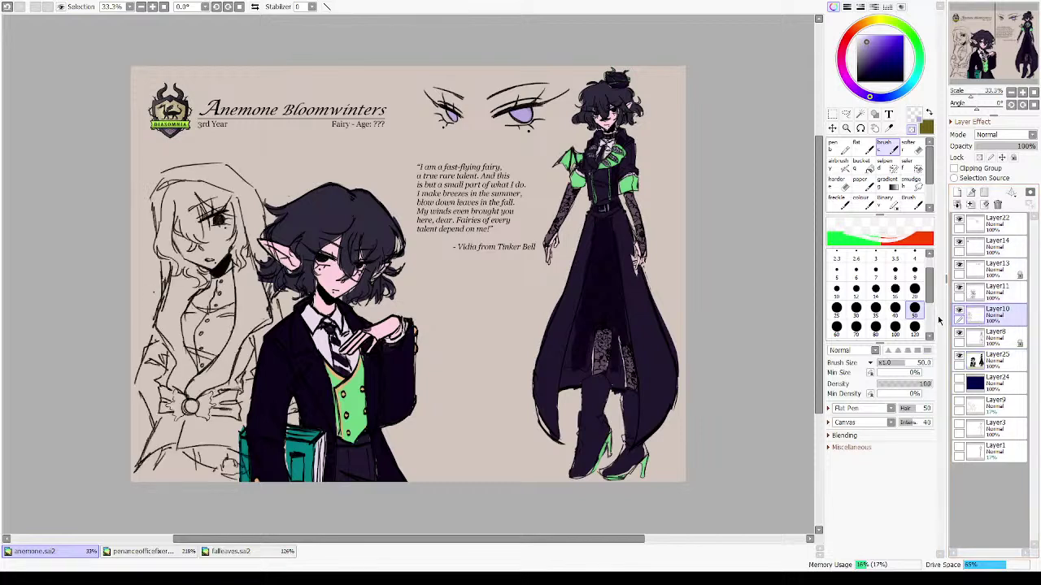
left_click(960, 358)
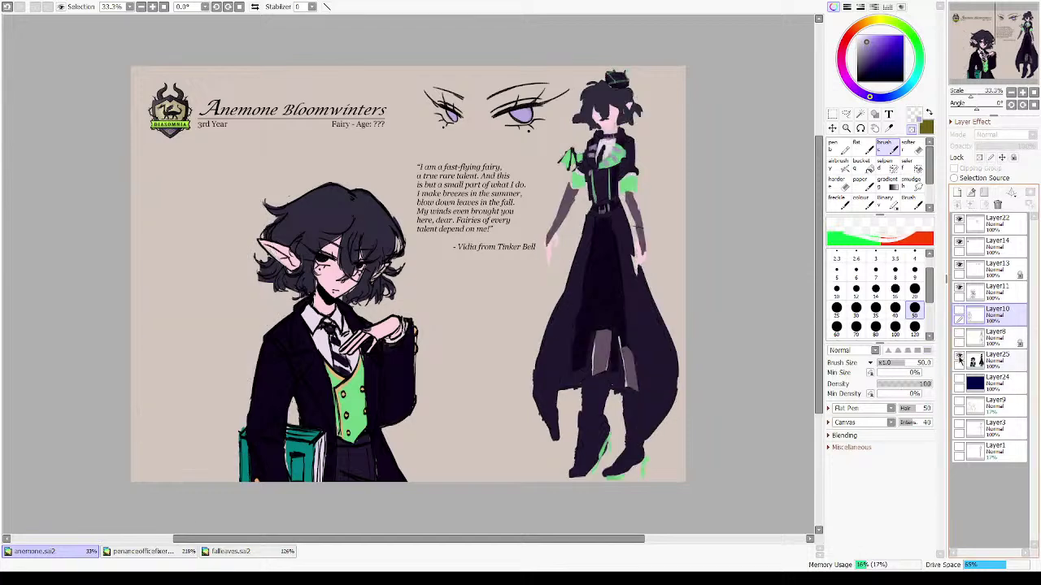
left_click(959, 358)
left_click(960, 340)
left_click(961, 338)
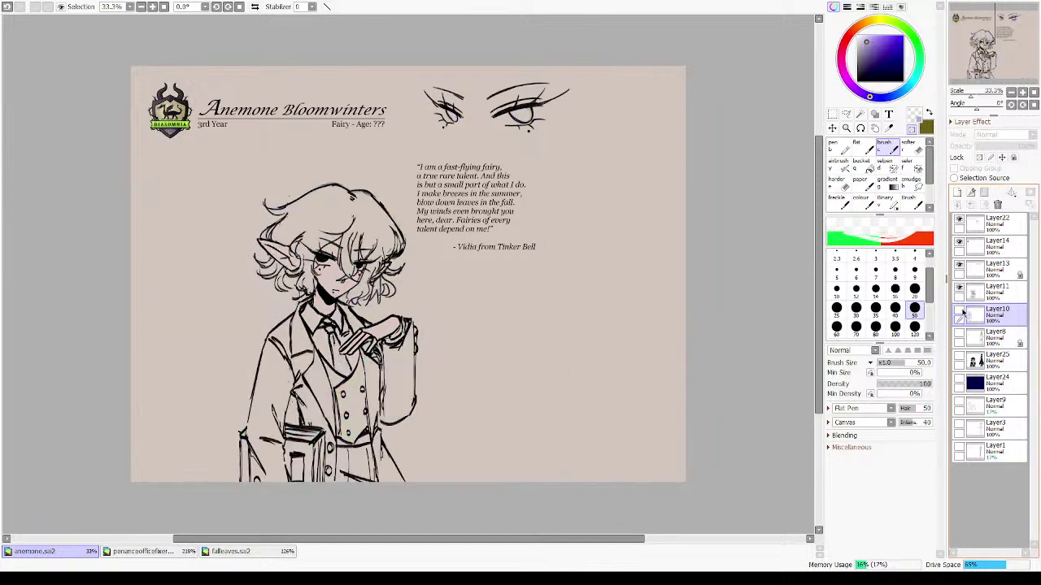
left_click(959, 311)
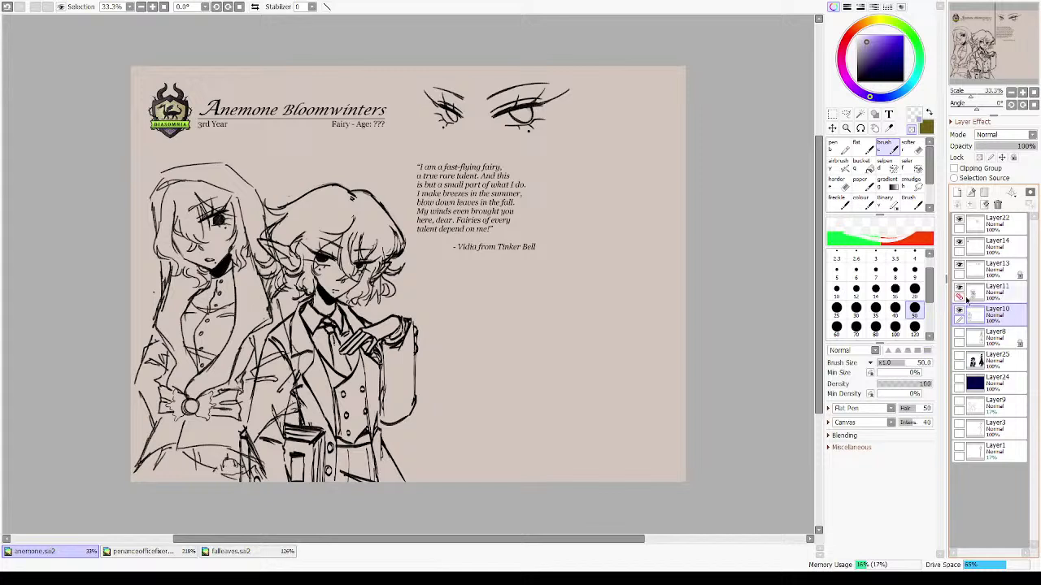
left_click(960, 278)
left_click(960, 291)
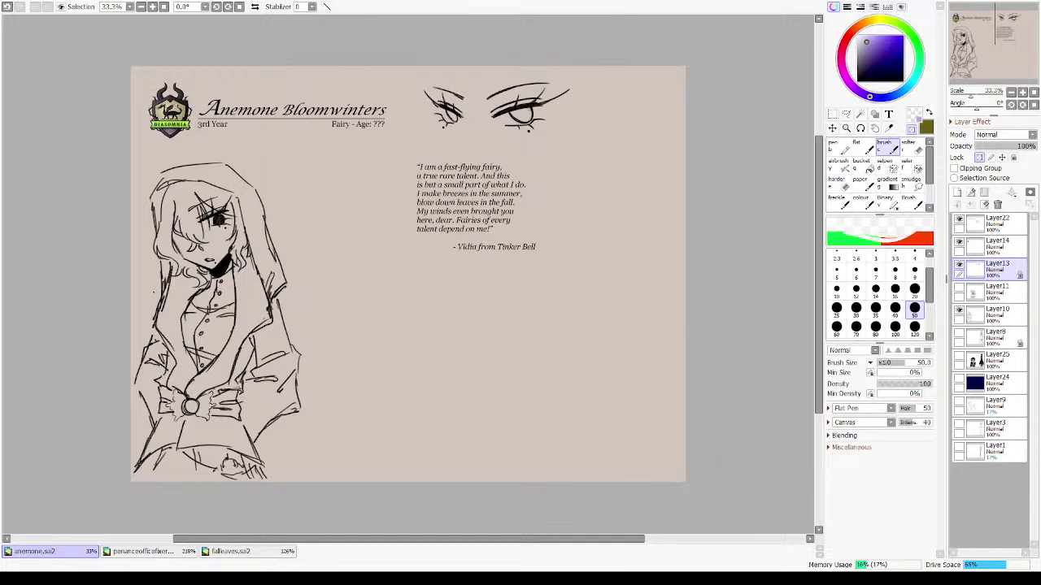
- Paste the black and purple robe reference image onto the sheet, scale it down and place it beside the hooded sketch
key("ctrl+v")
key("ctrl+t")
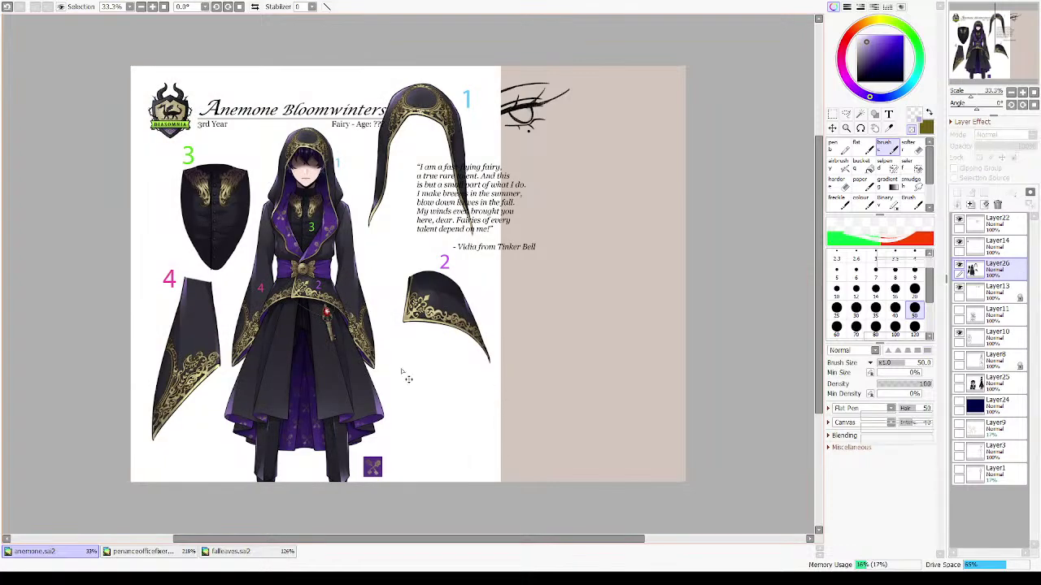
left_click_drag(131, 68, 300, 284)
left_click_drag(407, 387, 394, 202)
left_click_drag(291, 106, 351, 189)
left_click_drag(409, 253, 361, 222)
key("Return")
left_click_drag(270, 143, 478, 361)
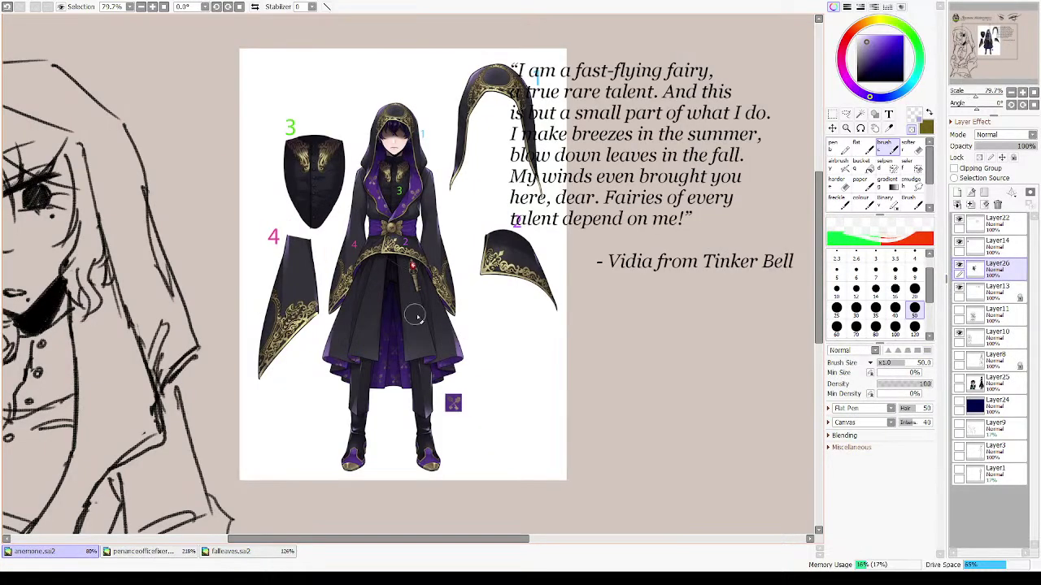
mouse_move(277, 301)
left_mouse_down()
mouse_move(483, 297)
mouse_move(335, 301)
mouse_move(244, 273)
left_mouse_up()
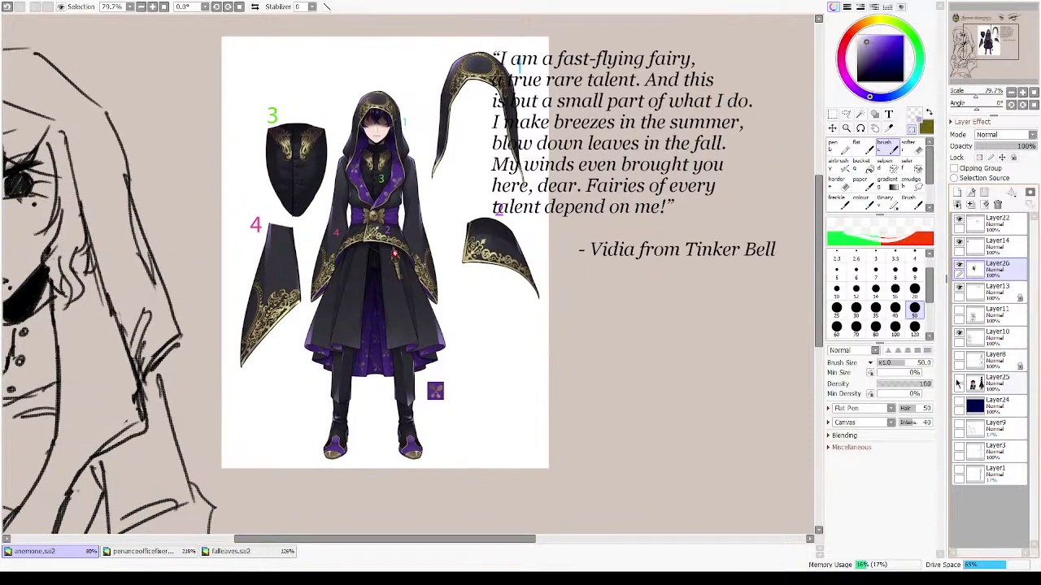
- Show Layer25 again and sample the pale pink skin colour from the full-body figure's face
left_click(958, 384)
left_click_drag(704, 333, 379, 373)
left_click_drag(641, 175, 585, 292)
left_click_drag(593, 86, 582, 177)
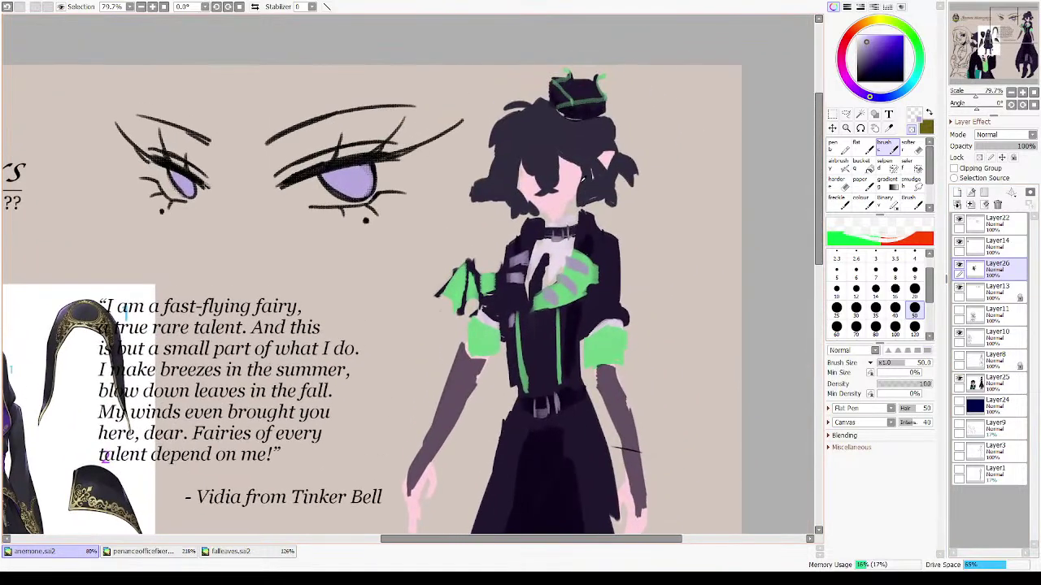
left_click(572, 174, "alt")
left_click_drag(290, 334, 695, 225)
mouse_move(292, 404)
left_mouse_down()
mouse_move(625, 339)
mouse_move(621, 318)
left_mouse_up()
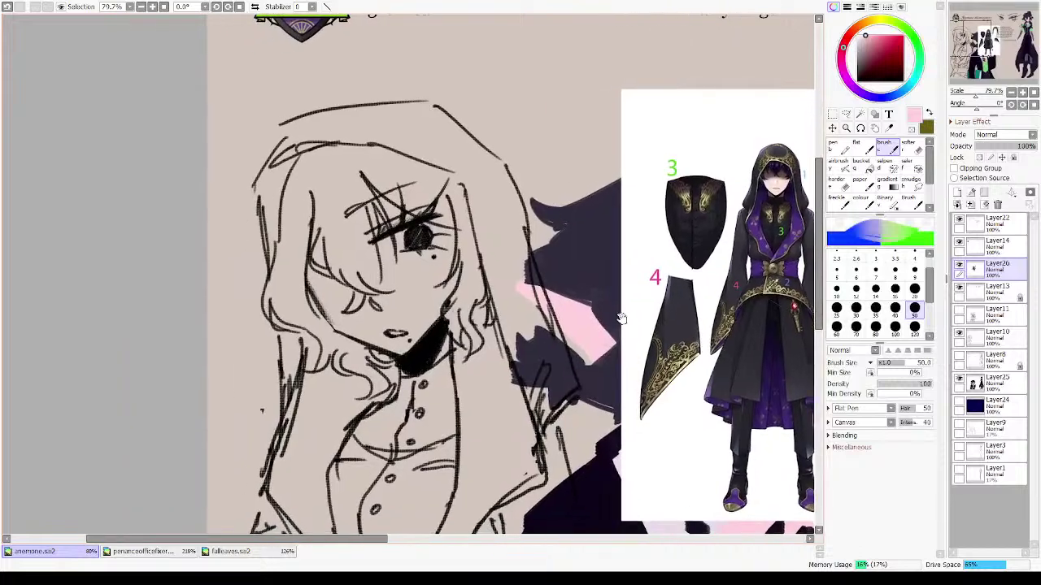
- Fill the hooded sketch's face with pale pink on Layer25
mouse_move(317, 268)
left_mouse_down()
mouse_move(331, 326)
mouse_move(313, 292)
left_mouse_up()
key("ctrl+z")
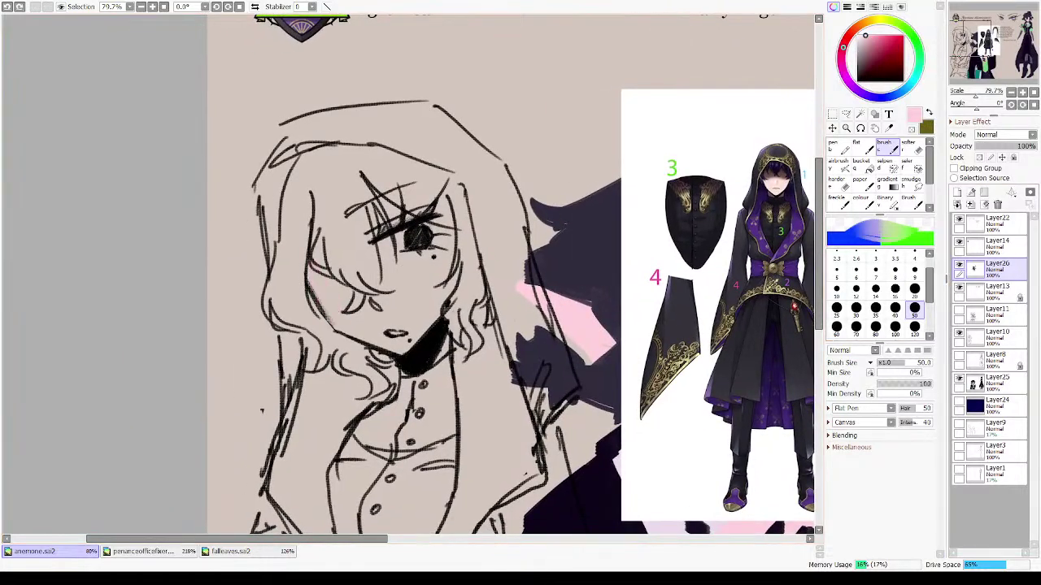
left_click(996, 380)
mouse_move(302, 256)
left_mouse_down()
mouse_move(336, 323)
mouse_move(313, 252)
mouse_move(366, 329)
mouse_move(411, 345)
mouse_move(351, 268)
mouse_move(370, 244)
mouse_move(366, 205)
mouse_move(461, 273)
mouse_move(435, 355)
mouse_move(474, 373)
mouse_move(456, 155)
left_mouse_up()
left_click_drag(475, 380, 456, 159)
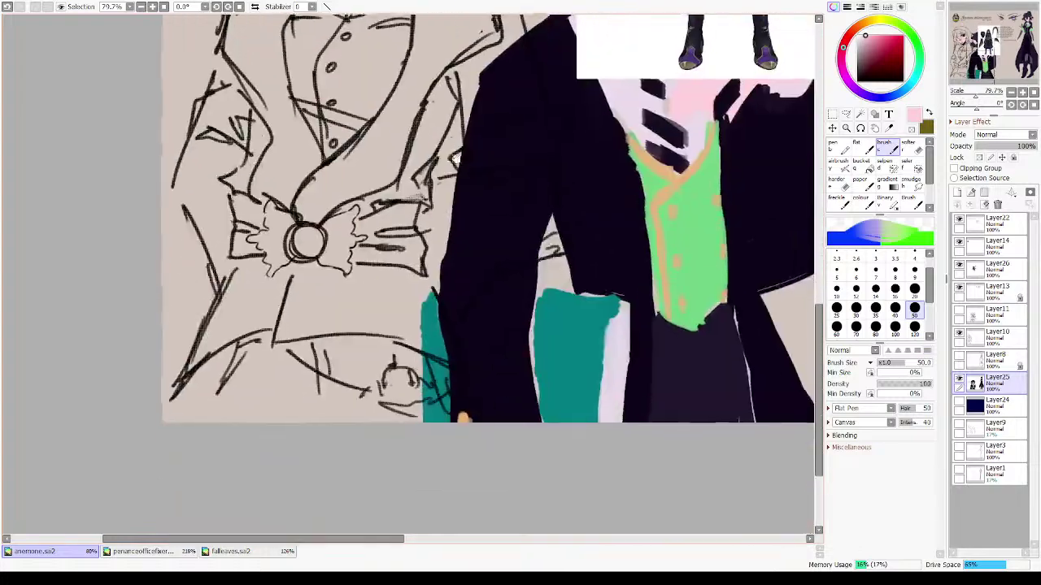
- Sample the dark slate hair colour from the full-body figure and paint the hooded sketch's fringe and crown
mouse_move(466, 20)
left_mouse_down()
mouse_move(425, 269)
mouse_move(362, 485)
left_mouse_up()
left_click_drag(648, 333, 34, 358)
left_click_drag(553, 89, 470, 306)
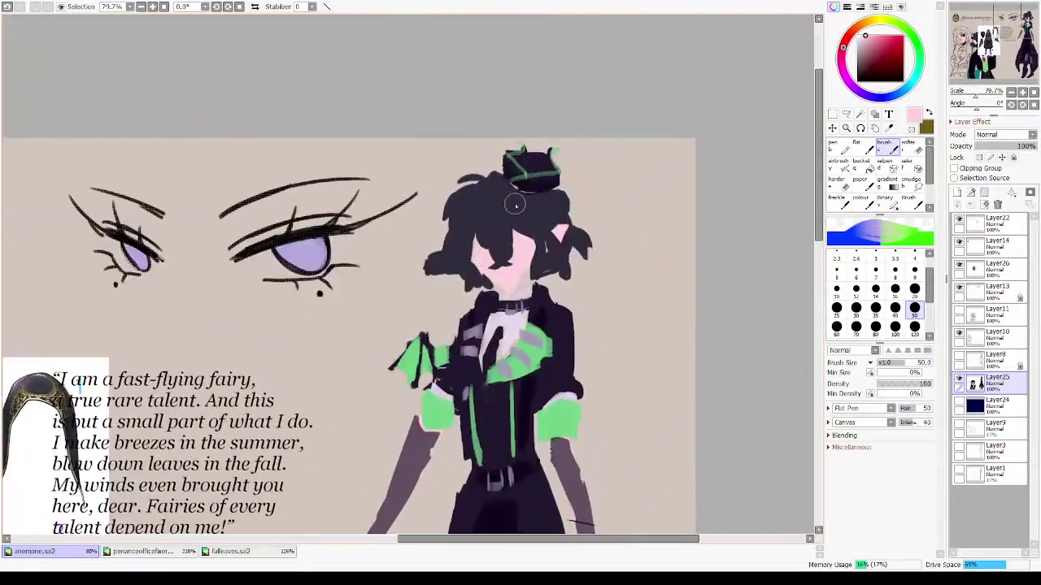
left_click(516, 205, "alt")
scroll(406, 244, "left", 10)
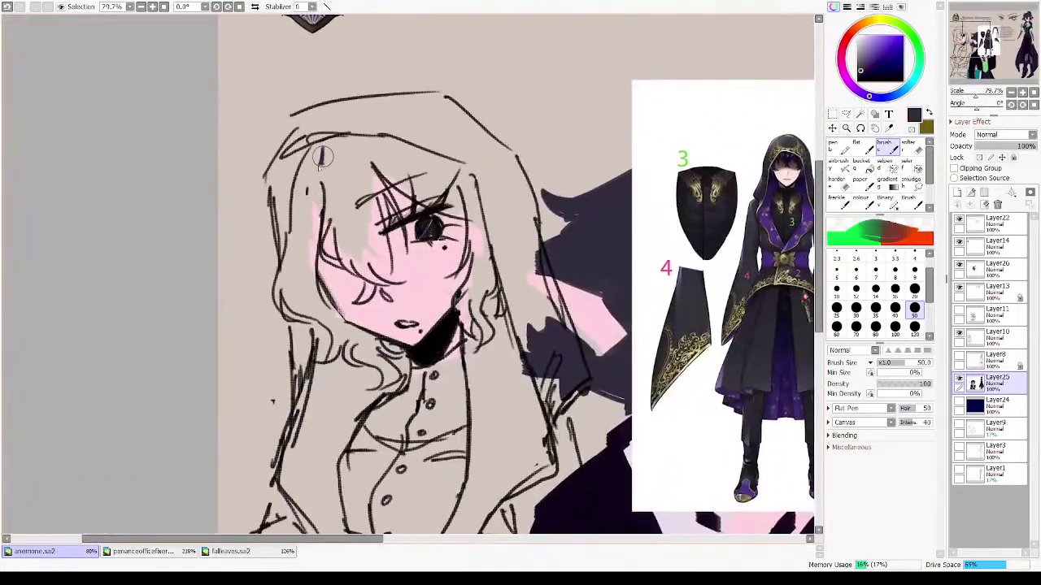
mouse_move(321, 156)
left_mouse_down()
mouse_move(330, 230)
mouse_move(324, 215)
mouse_move(353, 248)
mouse_move(327, 172)
mouse_move(366, 264)
mouse_move(345, 255)
mouse_move(382, 275)
mouse_move(360, 246)
mouse_move(373, 262)
mouse_move(380, 170)
left_mouse_up()
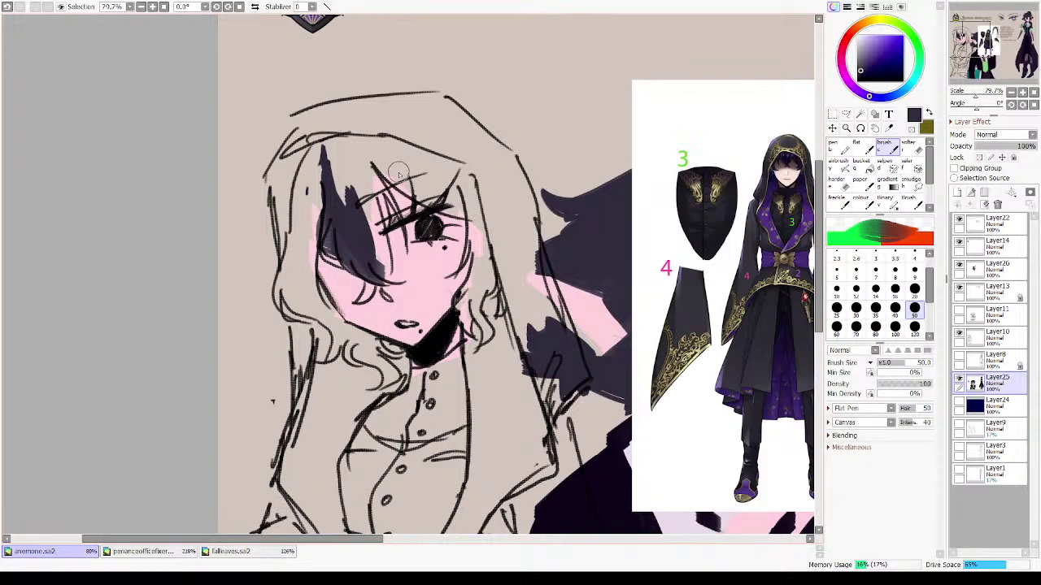
mouse_move(327, 174)
left_mouse_down()
mouse_move(296, 196)
mouse_move(296, 175)
mouse_move(371, 155)
mouse_move(321, 153)
mouse_move(454, 173)
mouse_move(343, 143)
mouse_move(429, 170)
mouse_move(464, 199)
mouse_move(380, 161)
mouse_move(425, 192)
mouse_move(454, 205)
mouse_move(351, 148)
mouse_move(390, 195)
mouse_move(368, 181)
mouse_move(377, 234)
mouse_move(363, 176)
mouse_move(380, 273)
mouse_move(342, 174)
mouse_move(320, 197)
mouse_move(351, 211)
mouse_move(326, 240)
mouse_move(377, 267)
mouse_move(363, 266)
mouse_move(370, 287)
mouse_move(375, 260)
left_mouse_up()
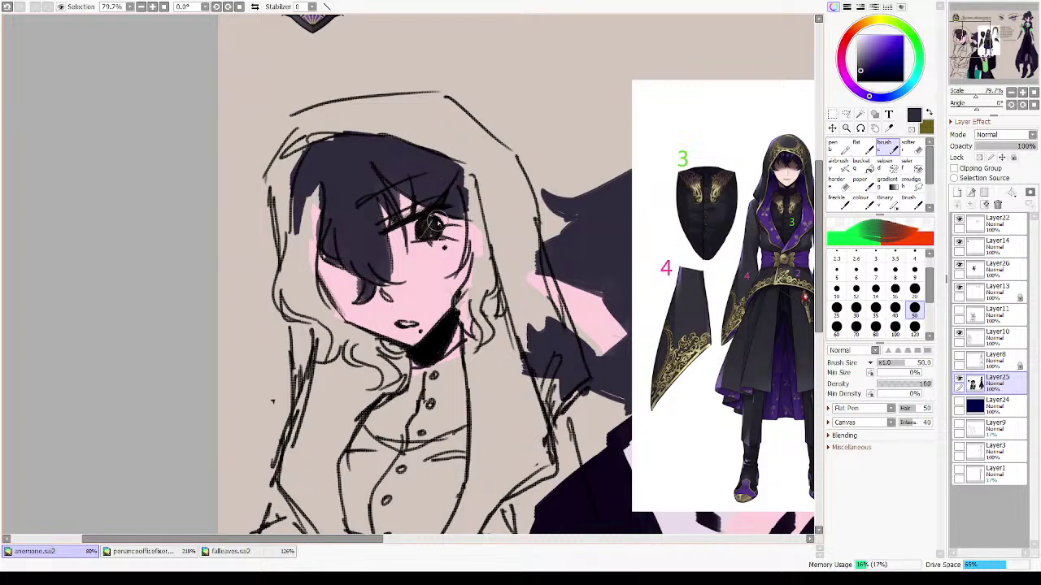
- Paint the hooded sketch's remaining side locks, and sample the purple-black colour beneath the bust portrait's green vest
mouse_move(436, 222)
left_mouse_down()
mouse_move(473, 198)
mouse_move(463, 186)
mouse_move(462, 204)
mouse_move(482, 205)
mouse_move(479, 223)
mouse_move(466, 187)
mouse_move(481, 192)
mouse_move(493, 264)
mouse_move(471, 252)
mouse_move(458, 301)
mouse_move(477, 294)
mouse_move(487, 325)
mouse_move(474, 265)
mouse_move(490, 301)
mouse_move(500, 296)
mouse_move(498, 315)
mouse_move(302, 262)
mouse_move(308, 294)
mouse_move(315, 216)
mouse_move(301, 246)
mouse_move(281, 252)
mouse_move(293, 262)
mouse_move(281, 278)
mouse_move(329, 317)
mouse_move(295, 296)
mouse_move(306, 271)
mouse_move(297, 264)
mouse_move(342, 337)
mouse_move(328, 352)
mouse_move(339, 335)
mouse_move(381, 348)
mouse_move(355, 348)
mouse_move(402, 360)
left_mouse_up()
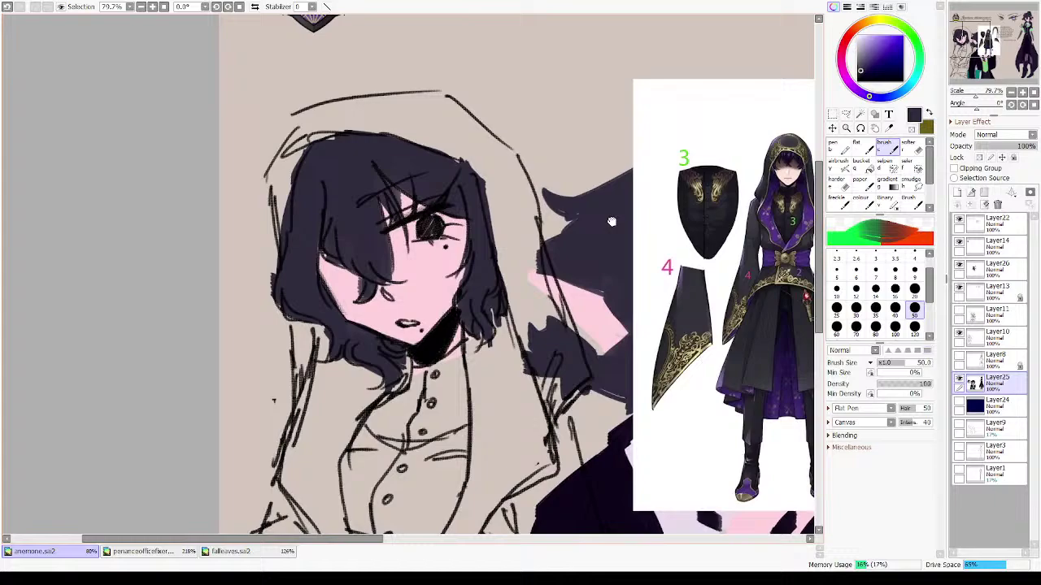
left_click_drag(569, 235, 386, 205)
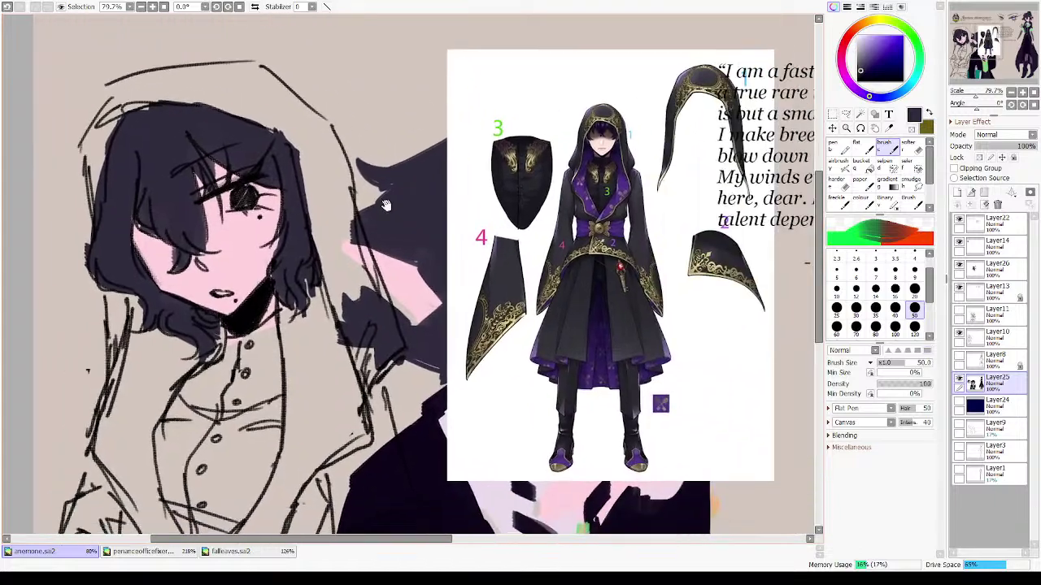
left_click_drag(555, 208, 507, 99)
left_click_drag(459, 357, 379, 103)
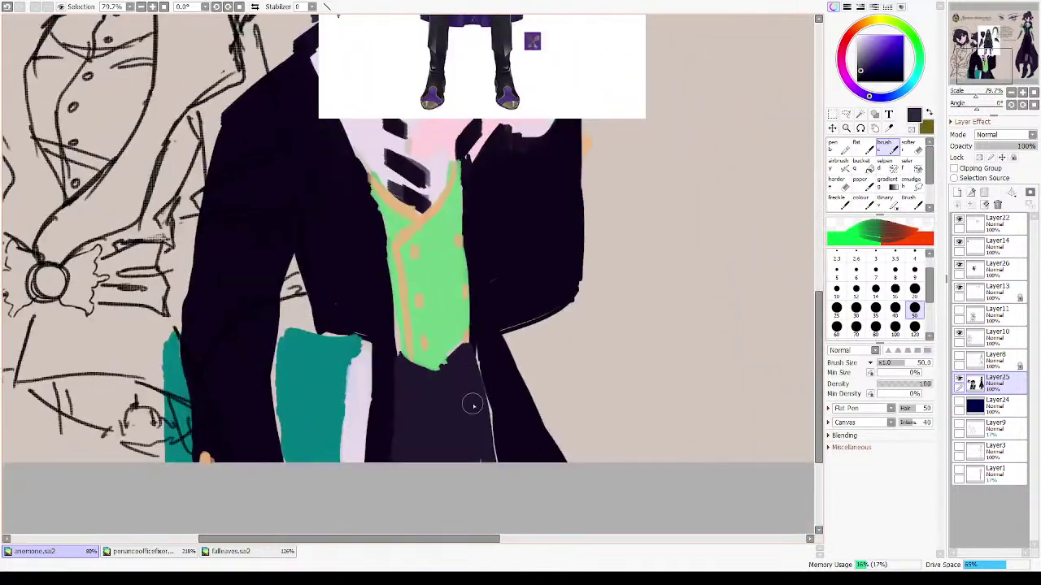
right_click(470, 402)
mouse_move(394, 323)
left_mouse_down()
mouse_move(485, 348)
mouse_move(565, 528)
left_mouse_up()
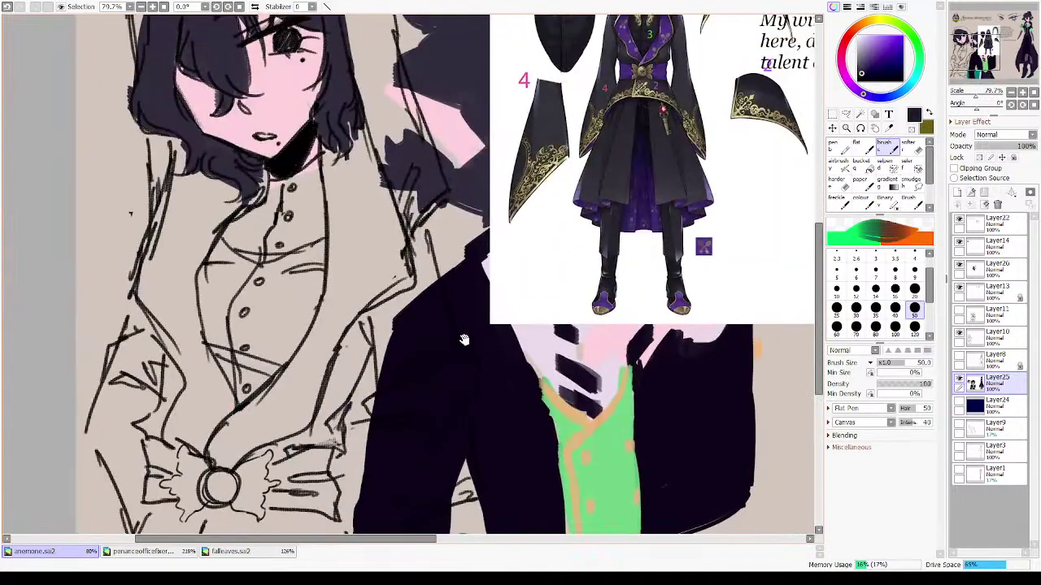
- Paint the crown of the hooded sketch's hood purple-black on Layer25, up to its outline
left_click_drag(346, 217, 390, 349)
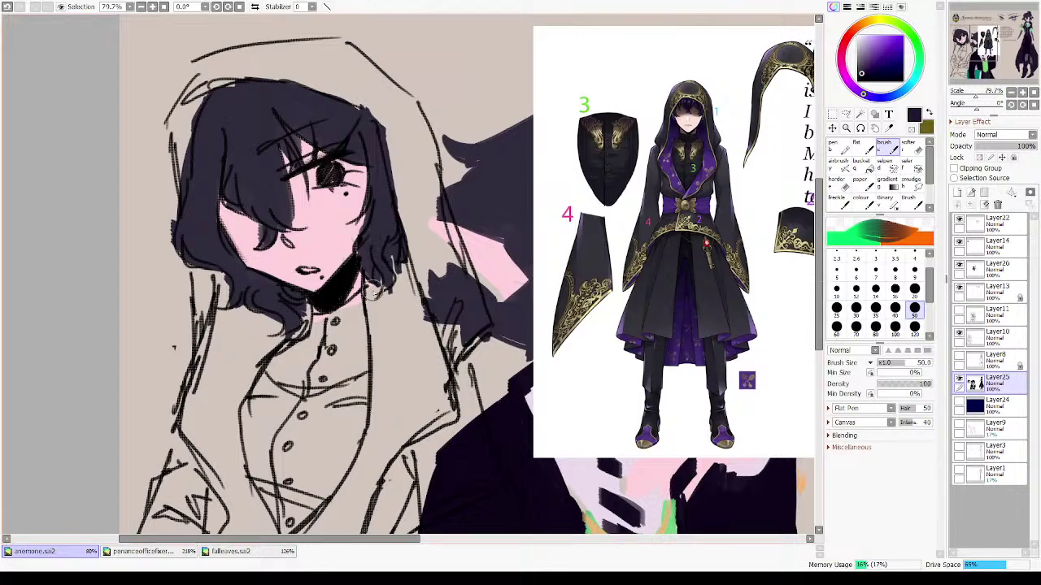
left_click_drag(232, 176, 306, 312)
mouse_move(273, 226)
left_mouse_down()
mouse_move(250, 269)
mouse_move(258, 328)
mouse_move(270, 230)
mouse_move(295, 198)
mouse_move(380, 202)
left_mouse_up()
mouse_move(408, 199)
left_mouse_down()
mouse_move(332, 201)
mouse_move(444, 238)
mouse_move(421, 217)
mouse_move(321, 197)
mouse_move(430, 201)
mouse_move(343, 201)
mouse_move(433, 184)
mouse_move(488, 228)
left_mouse_up()
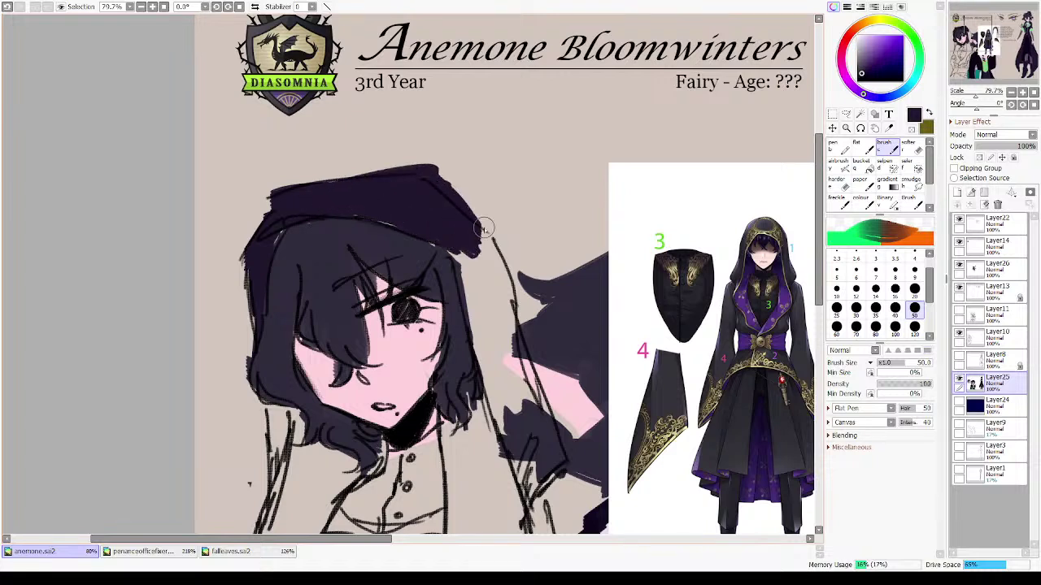
key("minus")
mouse_move(418, 141)
left_mouse_down()
mouse_move(490, 215)
mouse_move(452, 177)
mouse_move(324, 159)
mouse_move(488, 168)
left_mouse_up()
key("slash")
mouse_move(427, 213)
left_mouse_down()
mouse_move(344, 194)
mouse_move(395, 192)
mouse_move(351, 209)
mouse_move(483, 248)
mouse_move(401, 183)
left_mouse_up()
left_click_drag(479, 254, 459, 293)
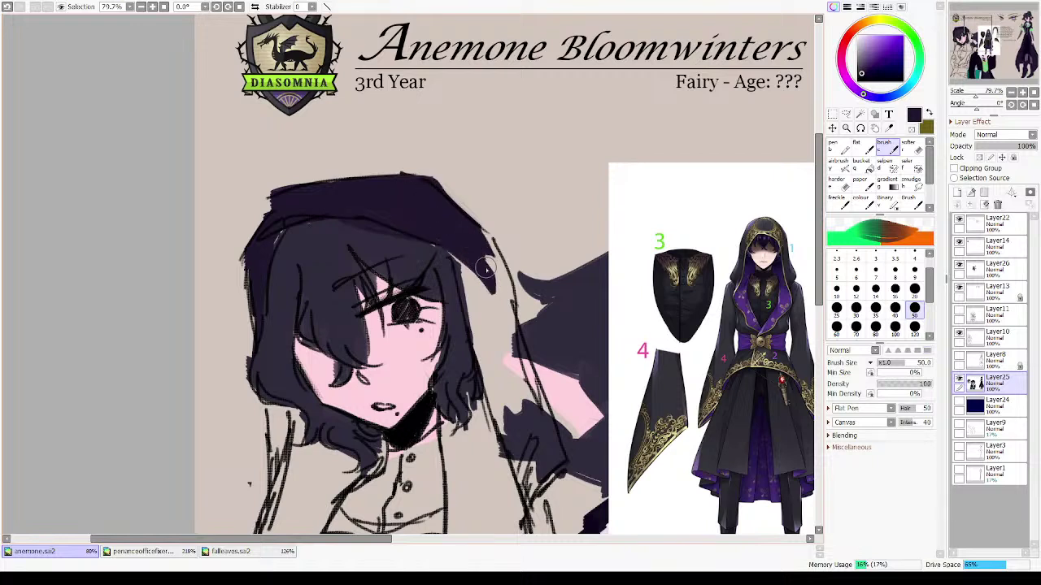
- Extend the purple-black fill down the hood's draped side beside the hair to its pointed end
left_click_drag(447, 229, 488, 350)
mouse_move(470, 267)
left_mouse_down()
mouse_move(502, 397)
mouse_move(475, 349)
mouse_move(464, 280)
mouse_move(519, 416)
mouse_move(496, 395)
mouse_move(516, 463)
mouse_move(526, 460)
mouse_move(516, 465)
mouse_move(521, 454)
mouse_move(529, 486)
mouse_move(552, 490)
mouse_move(535, 486)
mouse_move(541, 469)
mouse_move(505, 365)
mouse_move(557, 458)
mouse_move(535, 440)
mouse_move(517, 334)
left_mouse_up()
left_click_drag(554, 472, 482, 291)
key("minus")
key("minus")
- Fill the robe's shoulders, sleeves, waist and overskirt with purple-black using a size 120 brush, leaving the lapels and chest unpainted
mouse_move(452, 325)
left_mouse_down()
mouse_move(501, 450)
mouse_move(437, 288)
mouse_move(496, 193)
left_mouse_up()
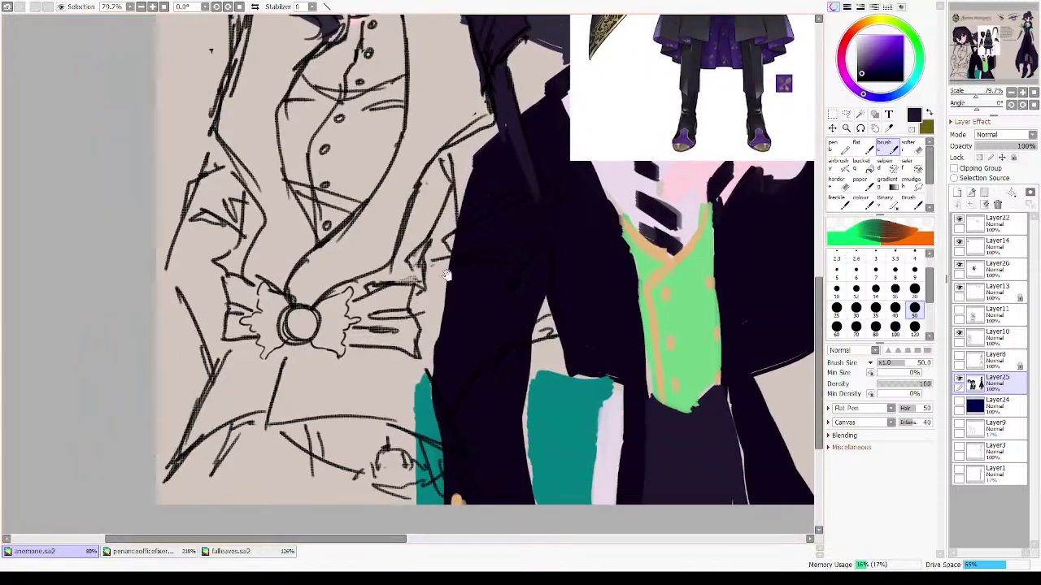
left_click_drag(593, 309, 571, 339)
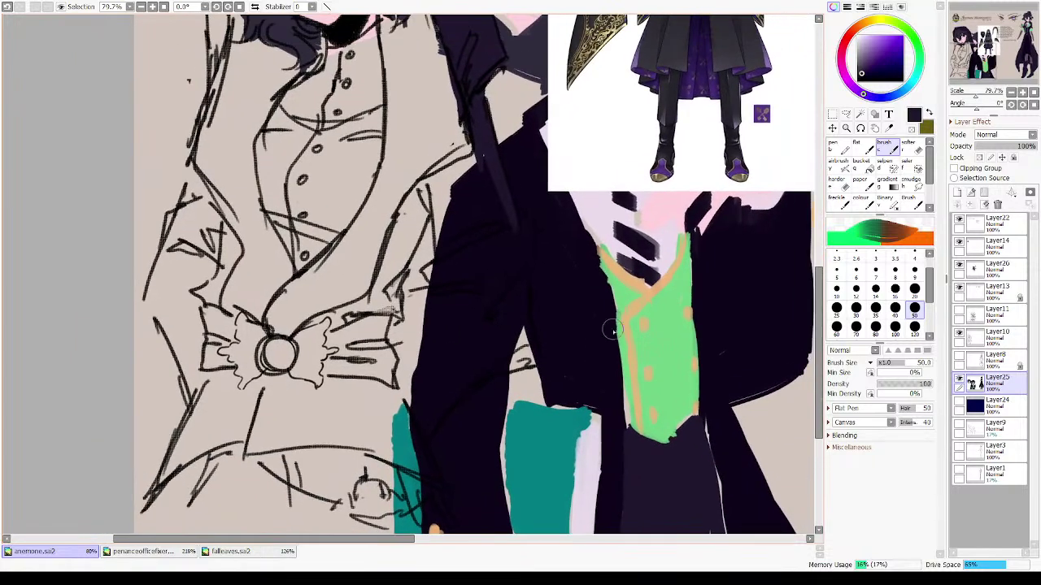
left_click(915, 326)
mouse_move(413, 333)
left_mouse_down()
mouse_move(364, 352)
mouse_move(387, 336)
mouse_move(358, 333)
mouse_move(469, 309)
mouse_move(448, 287)
mouse_move(451, 234)
mouse_move(462, 243)
mouse_move(461, 299)
mouse_move(462, 270)
mouse_move(482, 304)
mouse_move(511, 301)
mouse_move(481, 185)
mouse_move(524, 285)
mouse_move(518, 276)
mouse_move(505, 338)
mouse_move(396, 431)
mouse_move(428, 318)
mouse_move(423, 242)
mouse_move(491, 310)
mouse_move(437, 372)
mouse_move(524, 347)
mouse_move(431, 216)
mouse_move(431, 172)
mouse_move(390, 246)
mouse_move(382, 289)
mouse_move(372, 281)
mouse_move(325, 370)
mouse_move(372, 393)
mouse_move(387, 433)
mouse_move(403, 394)
mouse_move(394, 398)
mouse_move(392, 375)
mouse_move(356, 423)
left_mouse_up()
left_click_drag(355, 428, 447, 251)
left_click_drag(470, 243, 254, 401)
mouse_move(399, 207)
left_mouse_down()
mouse_move(304, 441)
mouse_move(528, 114)
mouse_move(591, 65)
left_mouse_up()
mouse_move(404, 248)
left_mouse_down()
mouse_move(423, 293)
mouse_move(369, 260)
mouse_move(478, 320)
mouse_move(447, 259)
mouse_move(496, 333)
left_mouse_up()
mouse_move(419, 242)
left_mouse_down()
mouse_move(287, 253)
mouse_move(300, 218)
mouse_move(310, 225)
mouse_move(291, 267)
mouse_move(329, 203)
left_mouse_up()
mouse_move(329, 203)
left_mouse_down()
mouse_move(348, 317)
mouse_move(341, 365)
left_mouse_up()
mouse_move(301, 122)
left_mouse_down()
mouse_move(273, 260)
mouse_move(254, 300)
mouse_move(255, 262)
mouse_move(244, 292)
mouse_move(260, 357)
mouse_move(298, 363)
mouse_move(314, 214)
mouse_move(307, 365)
mouse_move(448, 325)
mouse_move(421, 306)
left_mouse_up()
left_click_drag(482, 235, 404, 463)
mouse_move(244, 273)
left_mouse_down()
mouse_move(216, 281)
mouse_move(233, 252)
mouse_move(221, 345)
left_mouse_up()
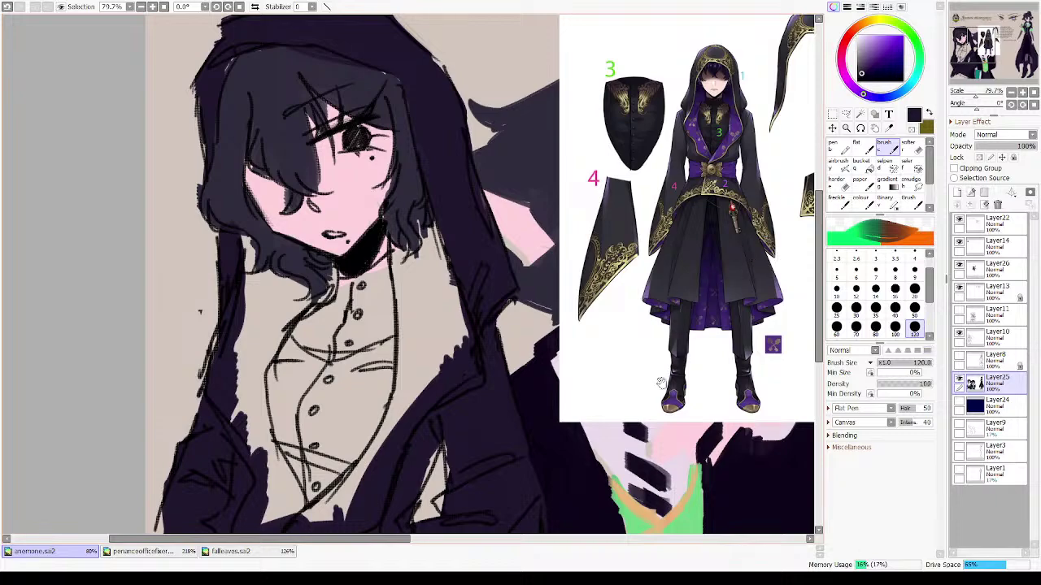
- Sample a darker black from the existing artwork and fill the lower skirt beneath the hooded sketch's overskirt
left_click_drag(563, 457, 584, 244)
left_click(602, 280, "alt")
left_click_drag(386, 516, 518, 252)
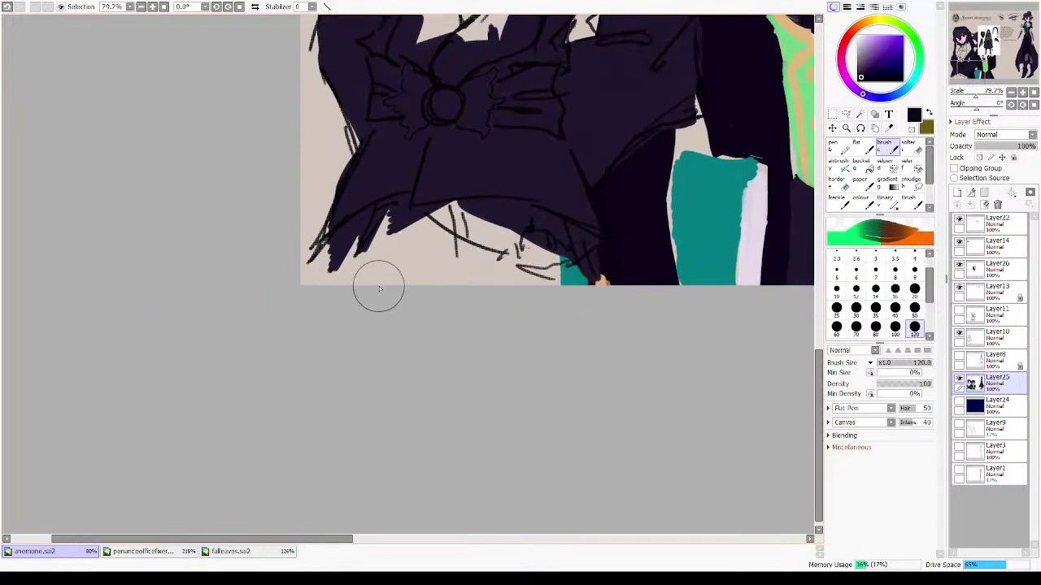
mouse_move(350, 274)
left_mouse_down()
mouse_move(357, 251)
mouse_move(338, 277)
mouse_move(387, 231)
mouse_move(320, 299)
mouse_move(399, 226)
mouse_move(369, 262)
mouse_move(407, 242)
mouse_move(543, 231)
mouse_move(435, 257)
mouse_move(551, 224)
mouse_move(459, 247)
mouse_move(526, 234)
mouse_move(542, 253)
mouse_move(410, 258)
mouse_move(568, 254)
mouse_move(565, 291)
mouse_move(616, 288)
mouse_move(474, 306)
mouse_move(435, 227)
mouse_move(601, 260)
mouse_move(523, 182)
left_mouse_up()
left_click_drag(456, 184, 564, 186)
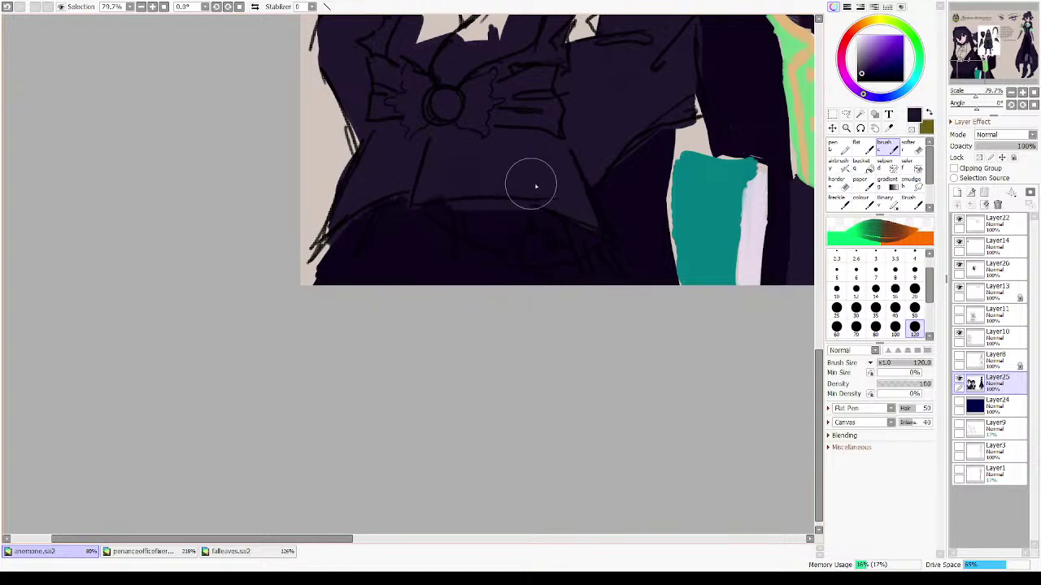
- Check the robe reference and paint the hooded sketch's buttoned undershirt purple-black between the lapels
mouse_move(702, 216)
left_mouse_down()
mouse_move(604, 443)
mouse_move(522, 395)
mouse_move(478, 468)
left_mouse_up()
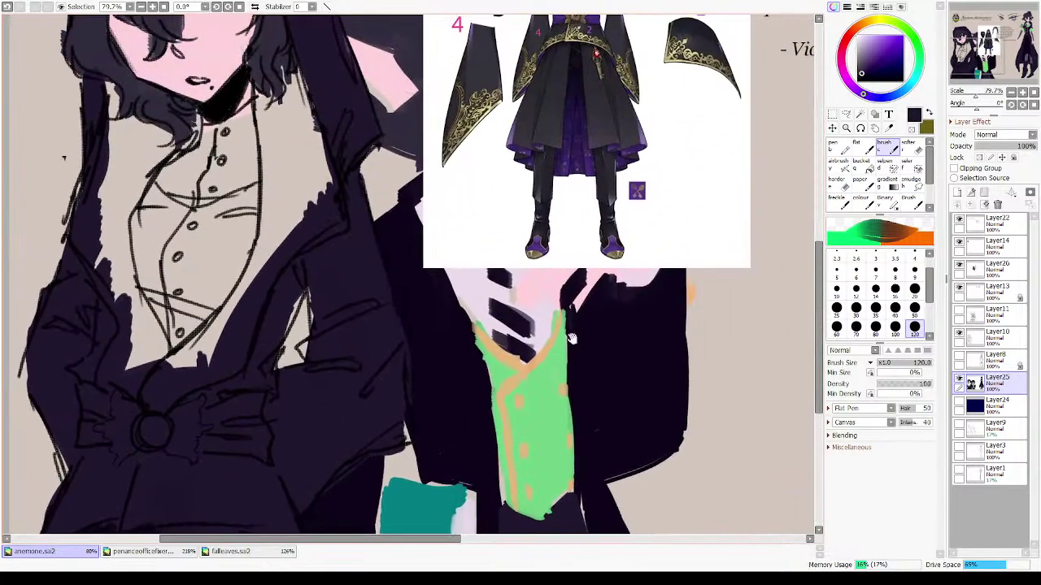
left_click_drag(572, 339, 576, 465)
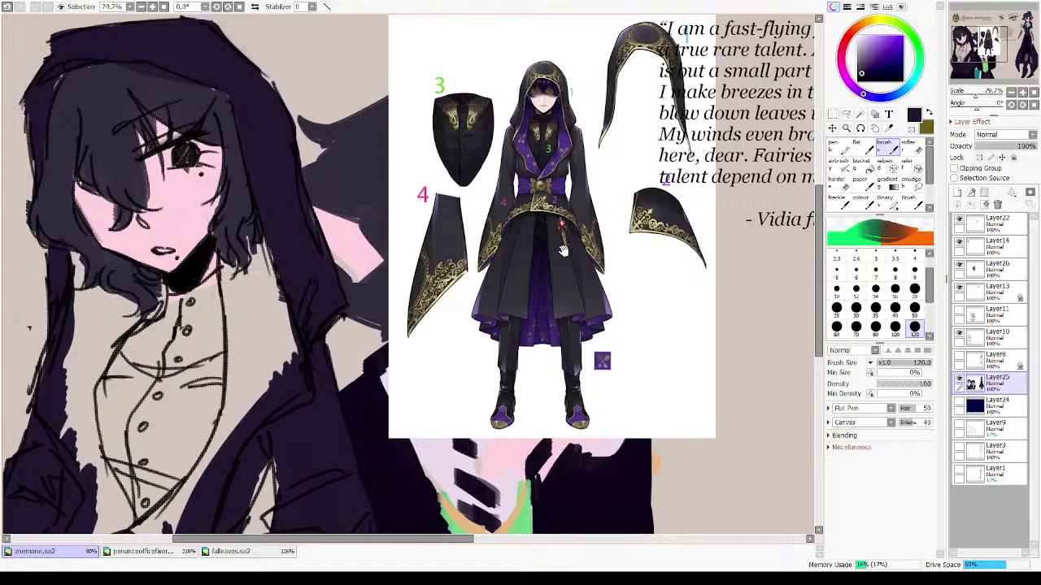
left_click_drag(426, 395, 563, 260)
mouse_move(303, 203)
left_mouse_down()
mouse_move(278, 241)
mouse_move(249, 249)
left_mouse_up()
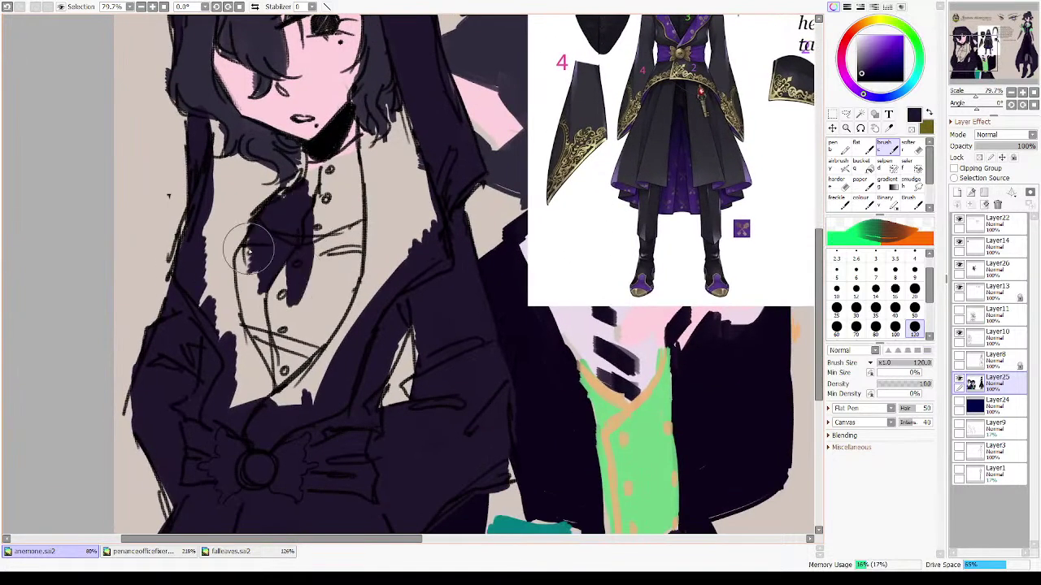
mouse_move(309, 175)
left_mouse_down()
mouse_move(355, 174)
mouse_move(333, 185)
mouse_move(358, 206)
mouse_move(346, 236)
mouse_move(276, 288)
mouse_move(245, 263)
mouse_move(254, 312)
mouse_move(331, 250)
mouse_move(336, 284)
mouse_move(356, 279)
mouse_move(348, 250)
mouse_move(339, 280)
mouse_move(318, 290)
mouse_move(336, 278)
mouse_move(375, 305)
mouse_move(440, 316)
left_mouse_up()
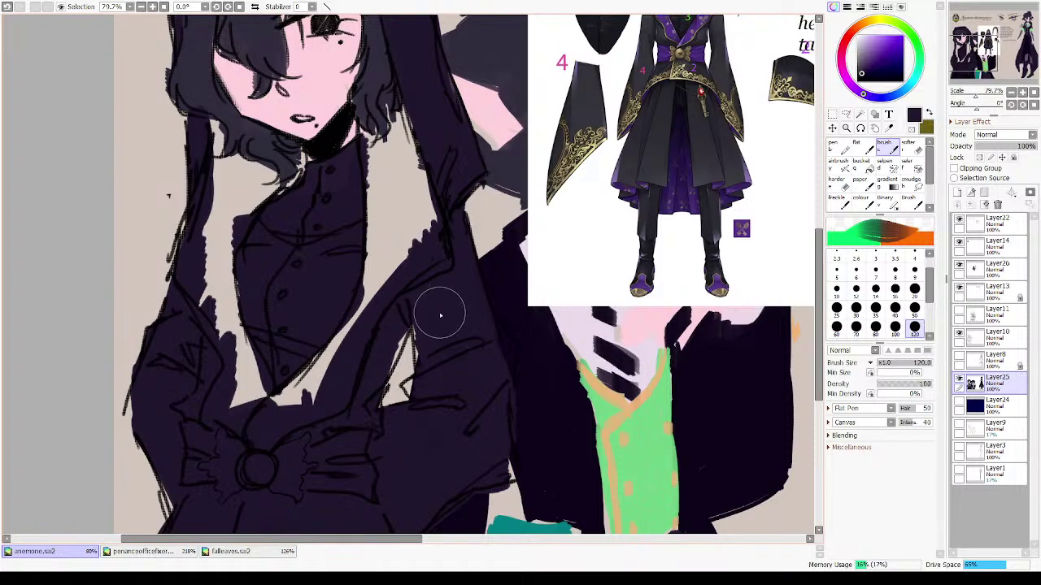
- Mix a deep saturated violet to match the purple lining of the robe reference
left_click_drag(480, 191, 408, 375)
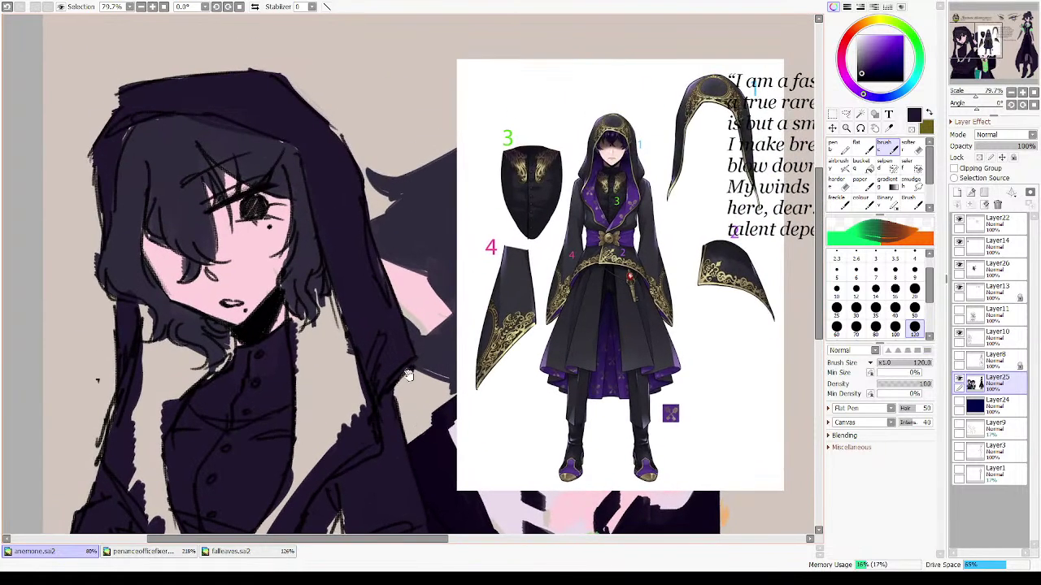
left_click_drag(483, 360, 495, 268)
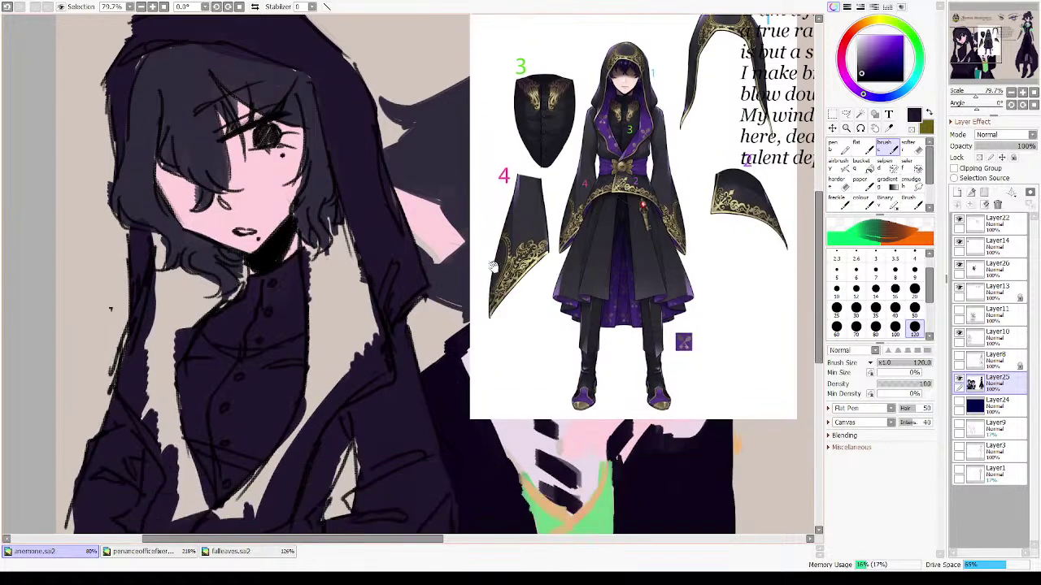
left_click_drag(864, 92, 856, 90)
left_click_drag(889, 51, 893, 44)
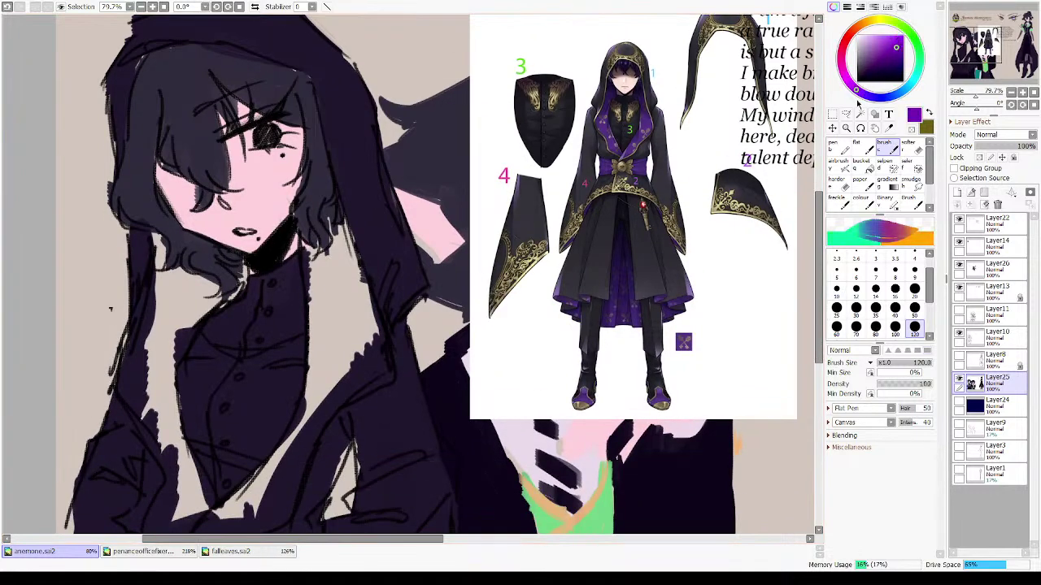
left_click(860, 96)
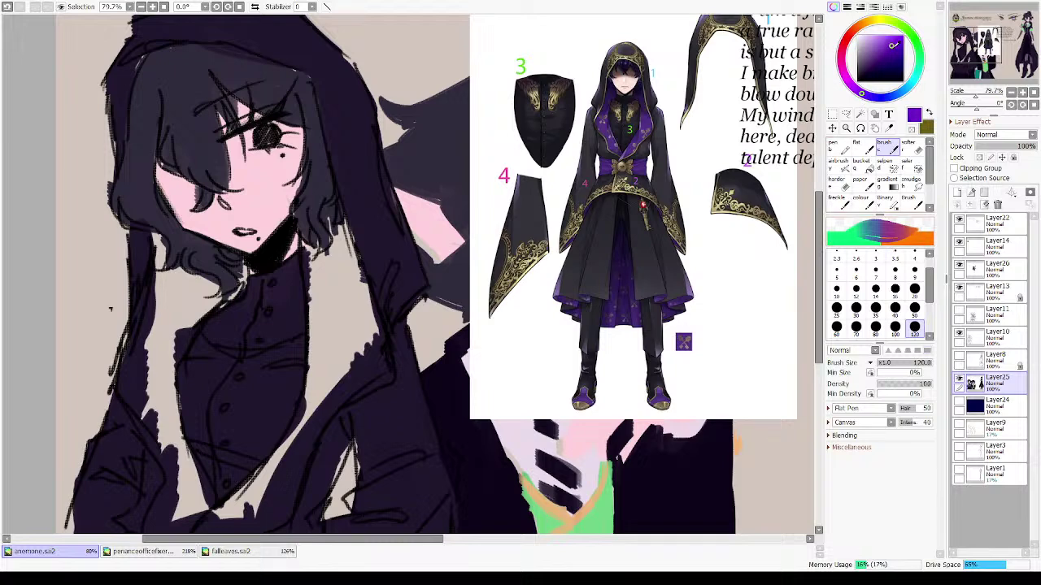
left_click_drag(860, 95, 859, 92)
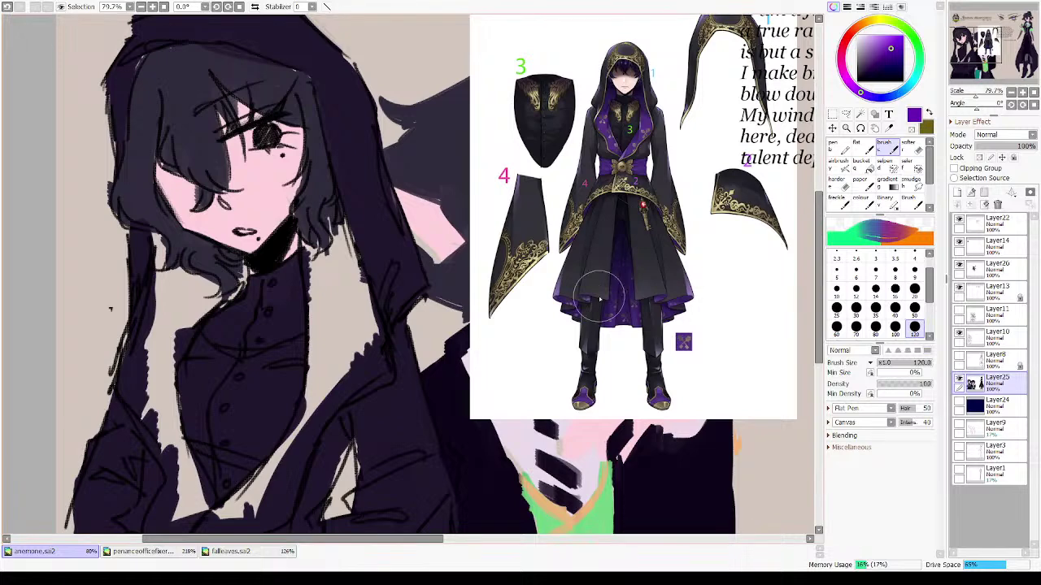
- Fill both lapels of the hooded sketch's robe with violet using a size 100 brush
left_click_drag(534, 334, 633, 268)
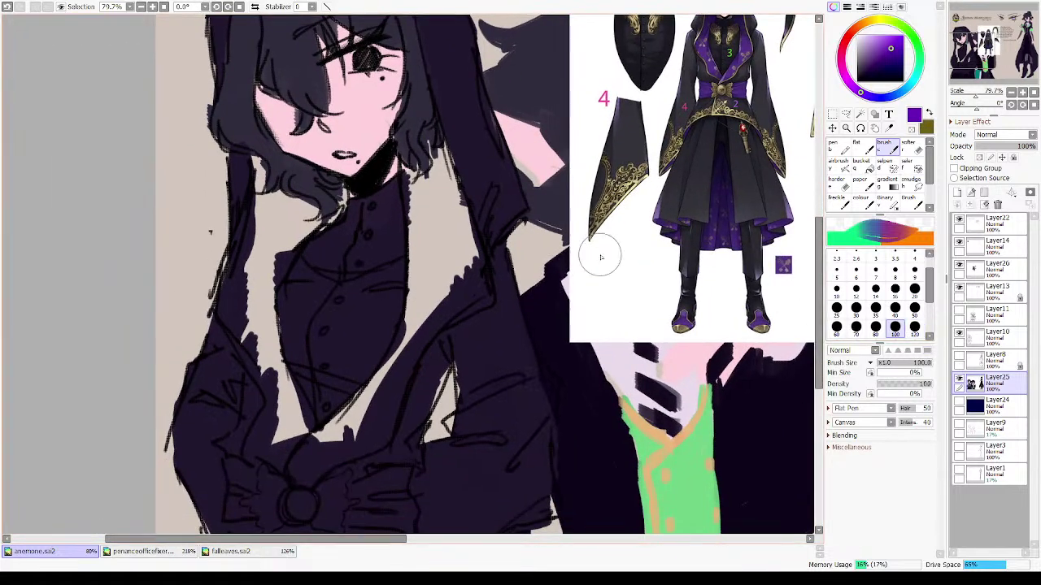
mouse_move(416, 166)
left_mouse_down()
mouse_move(415, 239)
mouse_move(443, 147)
mouse_move(476, 272)
mouse_move(435, 325)
mouse_move(431, 284)
mouse_move(398, 370)
mouse_move(308, 443)
mouse_move(294, 476)
mouse_move(402, 362)
mouse_move(363, 422)
mouse_move(302, 459)
mouse_move(274, 439)
mouse_move(285, 410)
mouse_move(268, 349)
mouse_move(231, 300)
mouse_move(254, 174)
mouse_move(244, 236)
mouse_move(274, 216)
mouse_move(291, 224)
mouse_move(279, 225)
mouse_move(249, 295)
mouse_move(273, 368)
left_mouse_up()
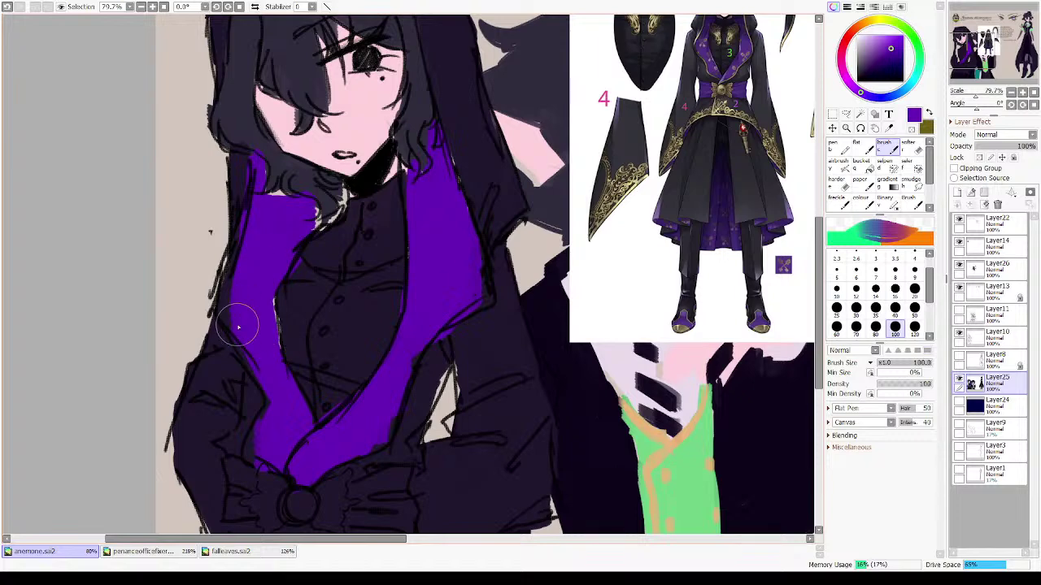
mouse_move(257, 261)
left_mouse_down()
mouse_move(295, 272)
mouse_move(322, 259)
left_mouse_up()
left_click_drag(392, 226, 413, 323)
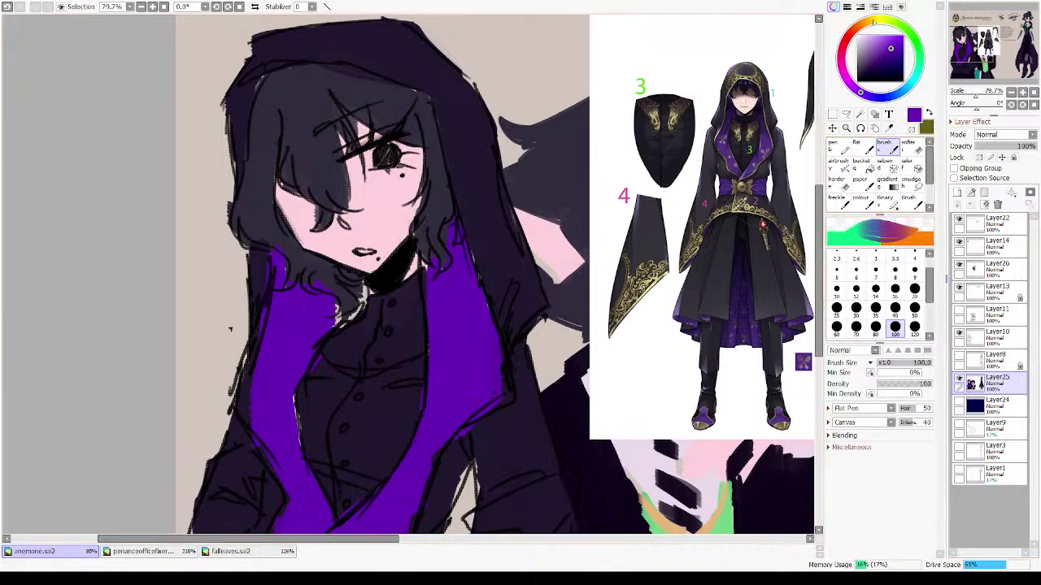
- Sample the tan-gold trim colour from the bust portrait's green vest and fill the hooded sketch's waist bow centre with it
left_click_drag(874, 22, 855, 30)
left_click(874, 49)
left_click_drag(774, 444, 676, 169)
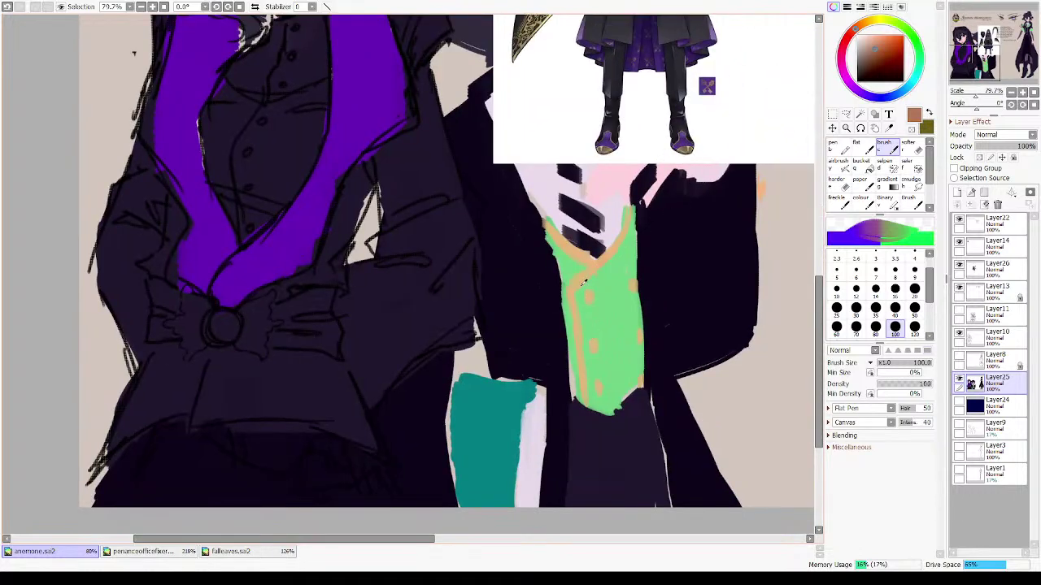
left_click(580, 252, "alt")
mouse_move(435, 122)
left_mouse_down()
mouse_move(561, 252)
mouse_move(566, 244)
mouse_move(443, 355)
mouse_move(584, 211)
left_mouse_up()
mouse_move(374, 383)
left_mouse_down()
mouse_move(356, 391)
mouse_move(395, 399)
mouse_move(416, 418)
mouse_move(357, 384)
mouse_move(382, 405)
mouse_move(431, 402)
mouse_move(390, 398)
left_mouse_up()
key("ctrl+z")
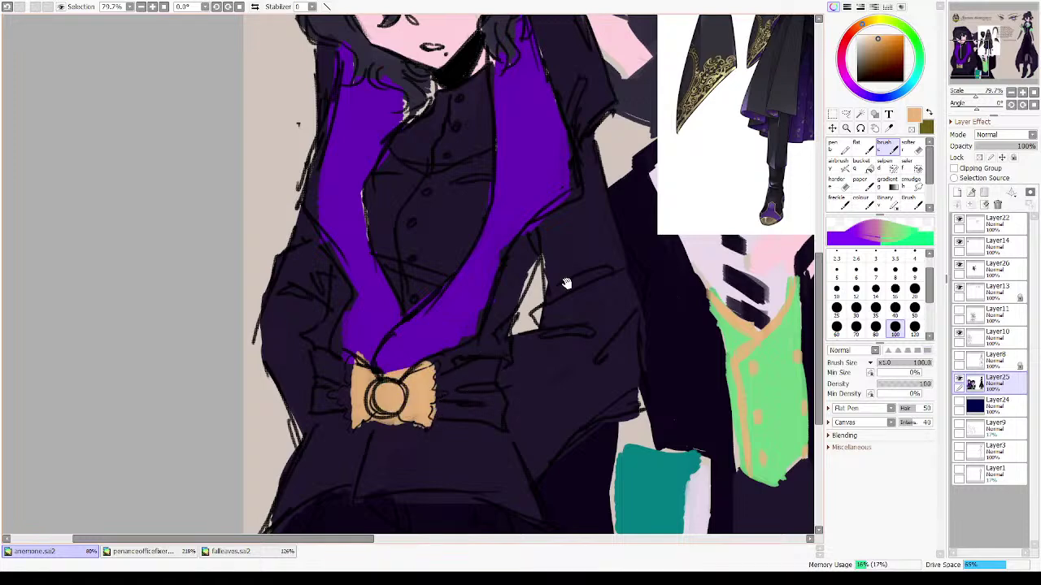
left_click_drag(567, 283, 476, 252)
left_click_drag(533, 271, 392, 427)
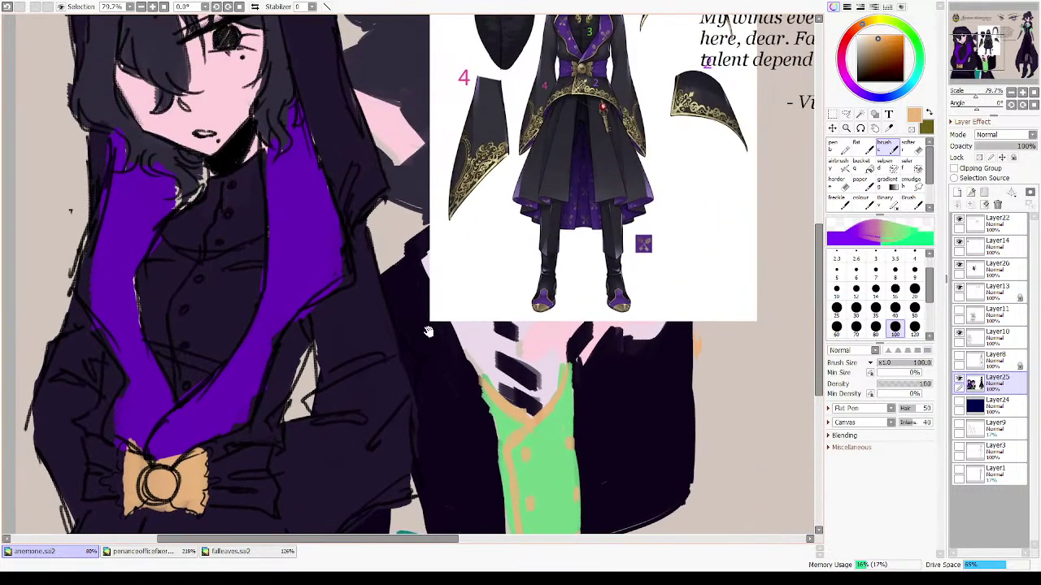
- Sample the lapels' violet and paint the sash on both sides of the gold bow centre
left_click_drag(423, 329, 508, 285)
left_click(399, 192, "alt")
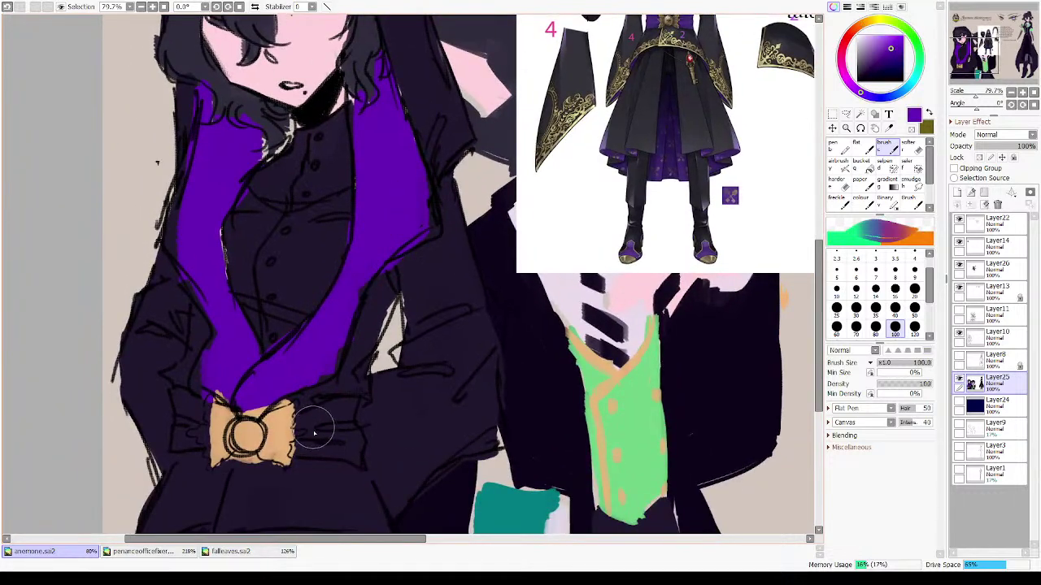
mouse_move(314, 434)
left_mouse_down()
mouse_move(335, 428)
mouse_move(353, 449)
left_mouse_up()
left_click_drag(279, 428, 419, 375)
left_click_drag(325, 351, 325, 395)
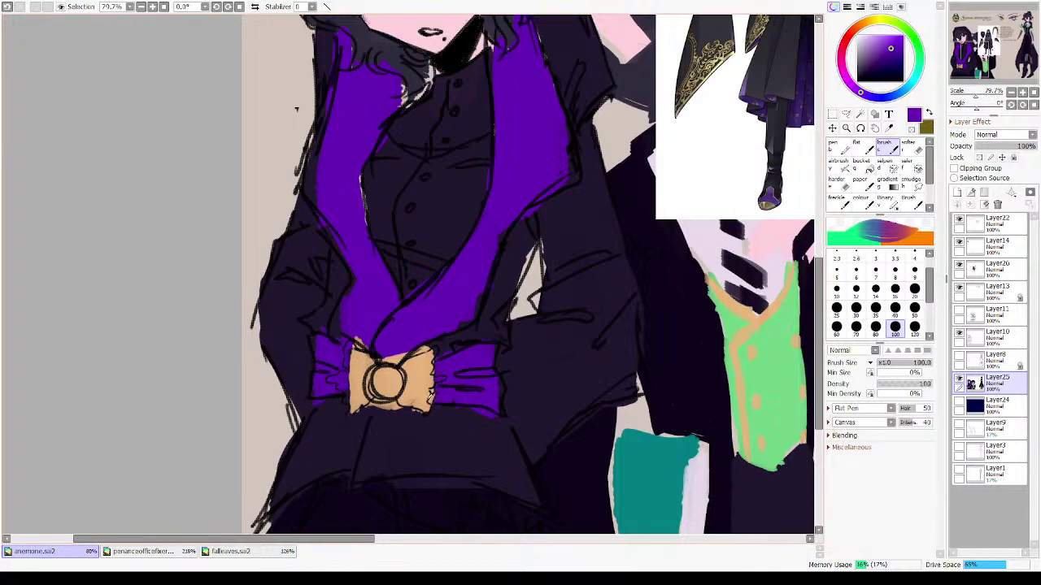
- Sample the bow's tan-gold and paint a trim line along the overskirt panel's front and lower edges with a size 20 brush
left_click(431, 395, "alt")
left_click_drag(560, 208, 352, 430)
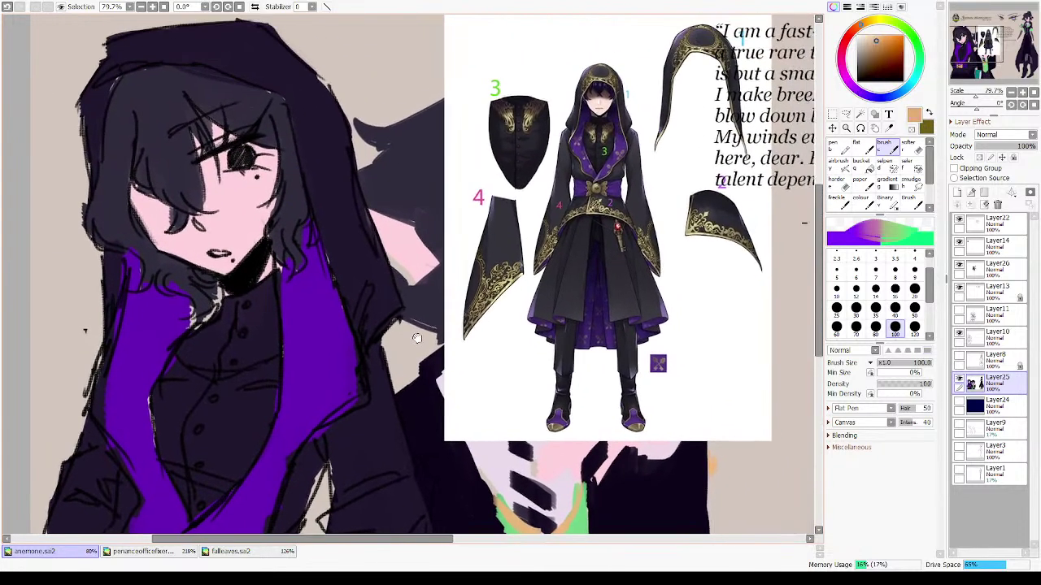
left_click_drag(382, 288, 495, 113)
left_click_drag(412, 370, 441, 158)
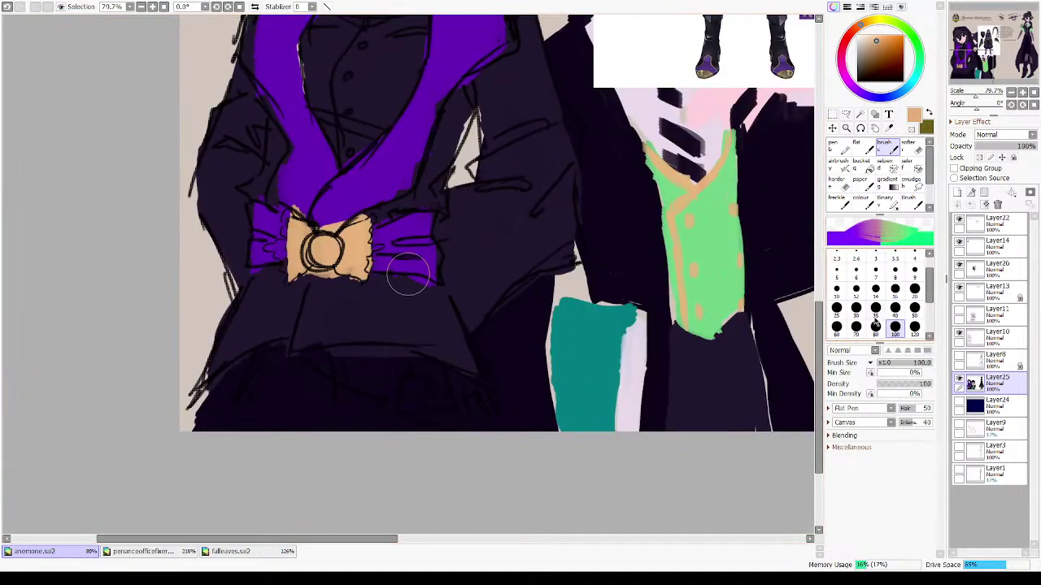
key("bracketleft")
key("bracketleft")
key("bracketleft")
key("bracketleft")
key("bracketleft")
key("bracketleft")
key("bracketleft")
key("bracketleft")
key("bracketleft")
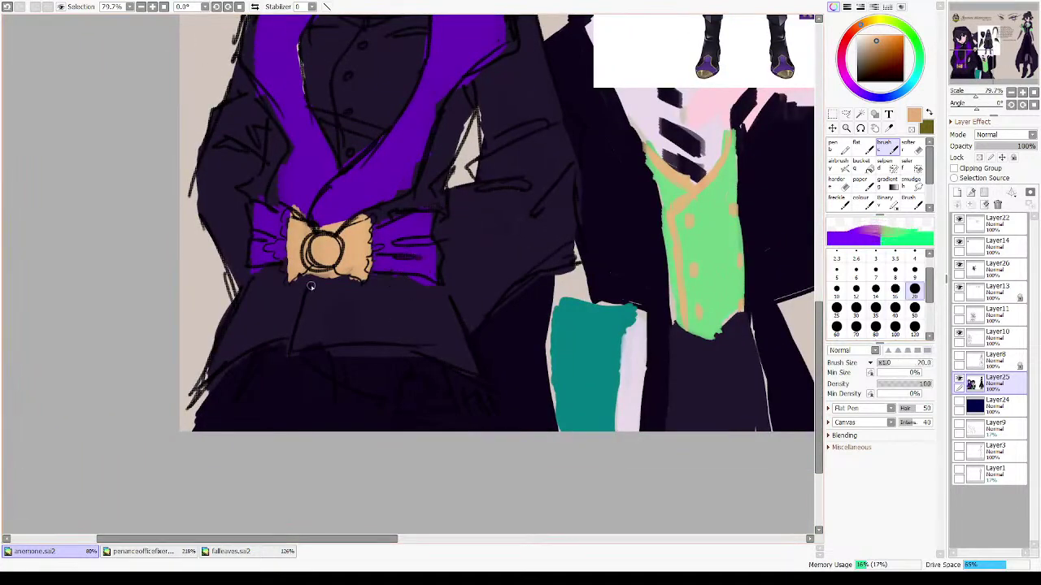
left_click_drag(296, 331, 442, 342)
left_click_drag(455, 355, 441, 345)
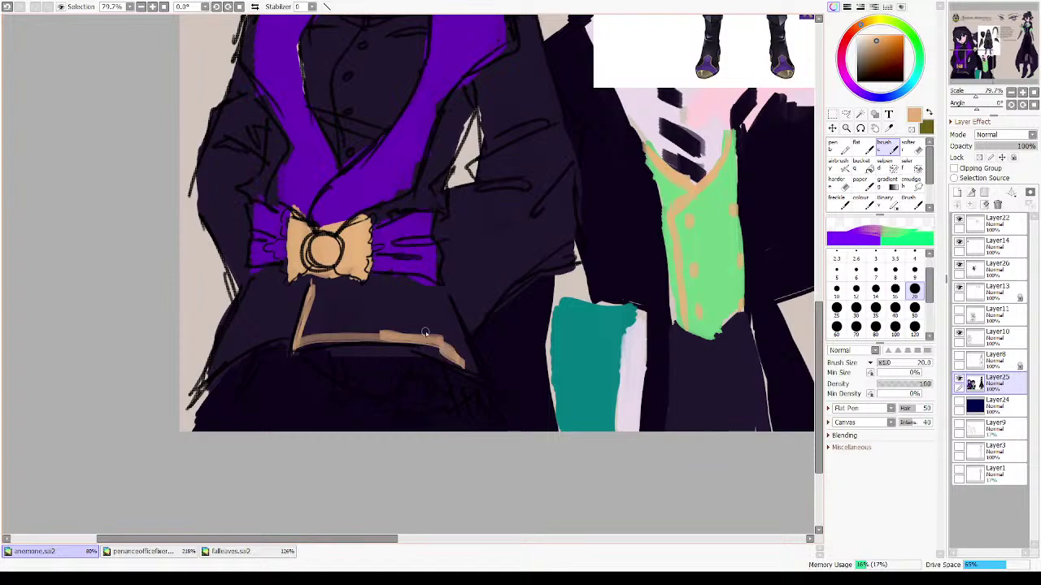
- Paint tan-gold scrollwork above the overskirt panel's trim, following the robe reference's filigree
mouse_move(498, 300)
left_mouse_down()
mouse_move(392, 452)
mouse_move(370, 540)
left_mouse_up()
left_click_drag(339, 491, 510, 300)
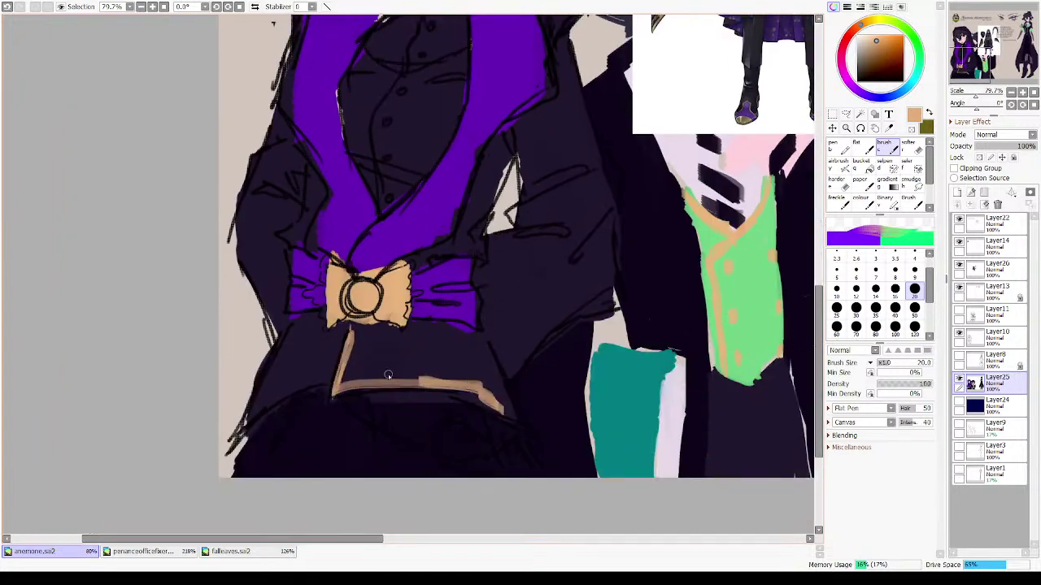
mouse_move(334, 396)
left_mouse_down()
mouse_move(396, 332)
mouse_move(388, 355)
mouse_move(402, 373)
mouse_move(428, 368)
mouse_move(362, 370)
mouse_move(348, 341)
mouse_move(349, 360)
mouse_move(457, 366)
mouse_move(488, 392)
mouse_move(500, 368)
left_mouse_up()
left_click_drag(360, 374, 412, 404)
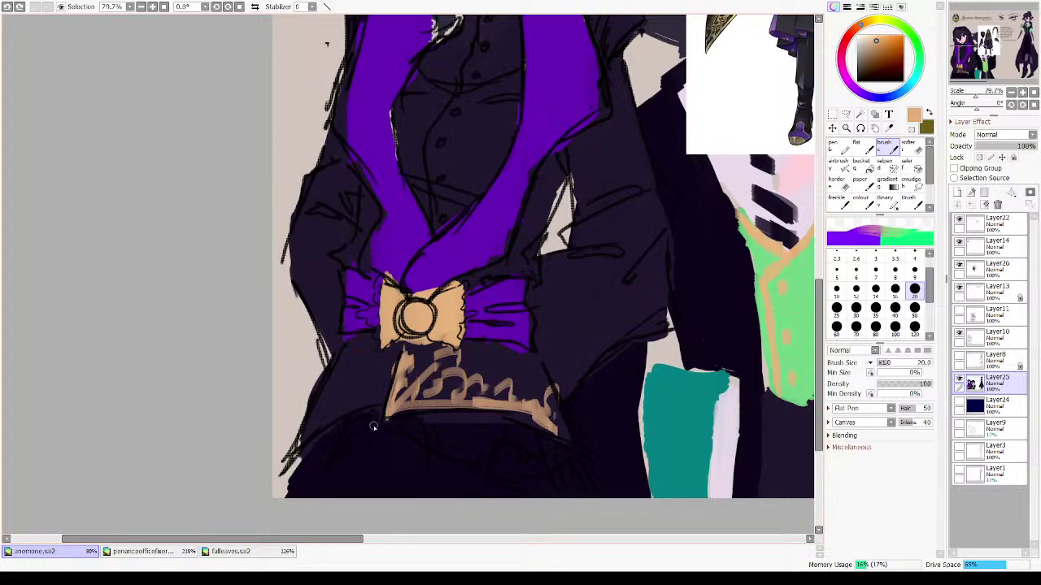
- Paint tan-gold trim and scrollwork on the remaining overskirt panel, matching the finished panel beside it
mouse_move(301, 444)
left_mouse_down()
mouse_move(385, 399)
mouse_move(381, 354)
mouse_move(370, 367)
mouse_move(383, 372)
mouse_move(363, 342)
mouse_move(345, 373)
mouse_move(354, 373)
mouse_move(351, 394)
mouse_move(378, 360)
mouse_move(404, 374)
mouse_move(369, 373)
mouse_move(379, 375)
mouse_move(363, 359)
mouse_move(384, 369)
mouse_move(371, 382)
mouse_move(355, 366)
mouse_move(387, 390)
mouse_move(381, 379)
mouse_move(297, 427)
left_mouse_up()
key("ctrl+z")
key("ctrl+z")
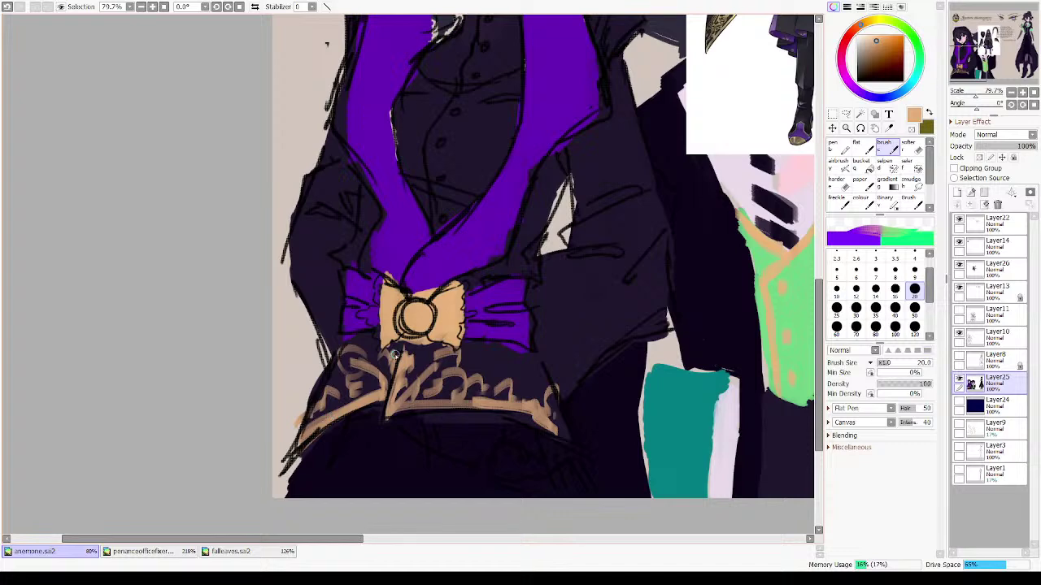
left_click_drag(535, 292, 495, 291)
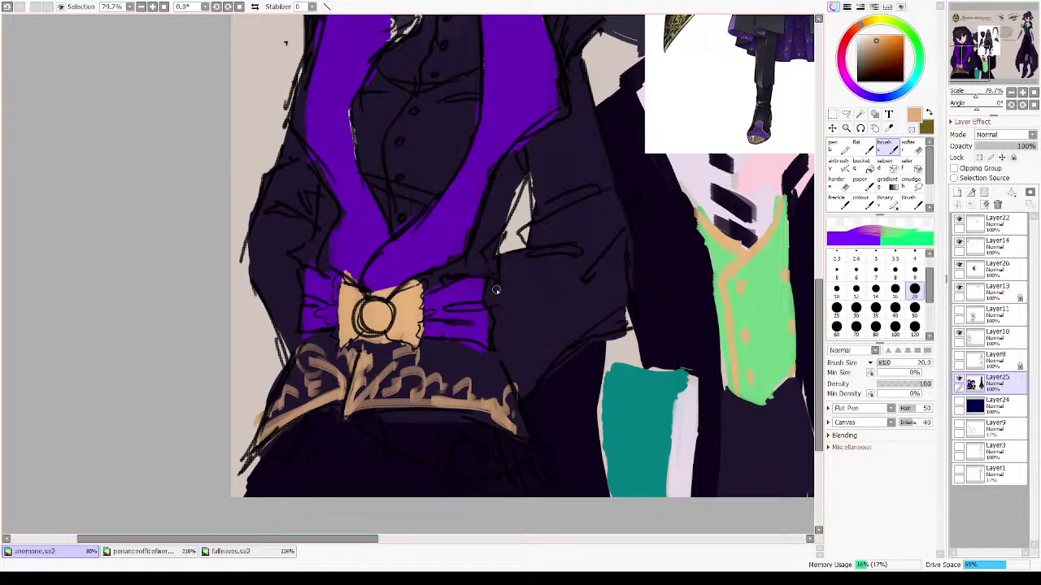
- Paint tan-gold filigree patches on both sides of the hooded figure's shirt buttons, following the robe reference's chest piece
left_click_drag(467, 168, 400, 388)
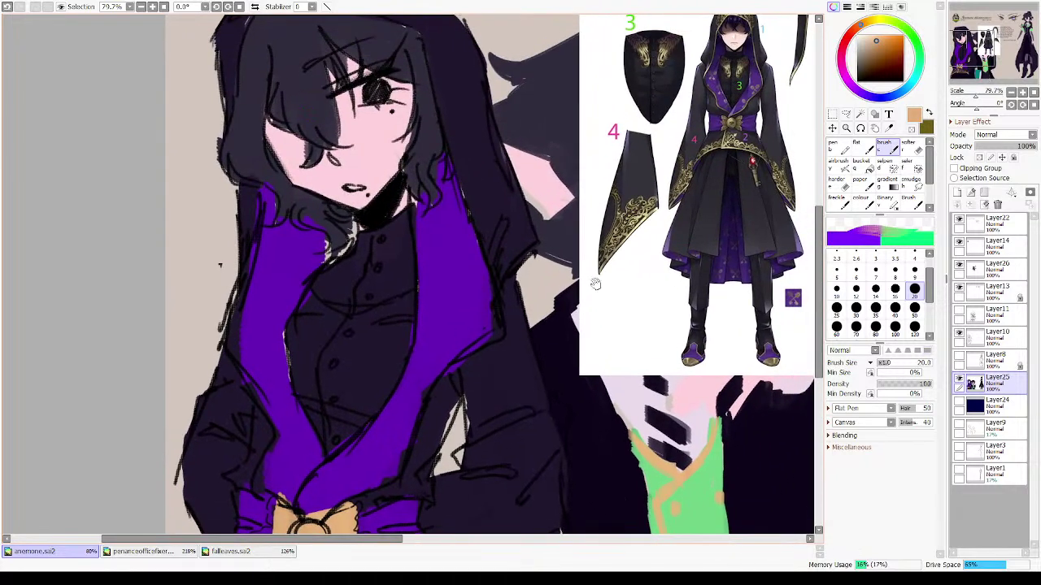
left_click_drag(657, 256, 571, 335)
mouse_move(438, 367)
left_mouse_down()
mouse_move(494, 342)
mouse_move(427, 278)
mouse_move(439, 262)
mouse_move(393, 306)
mouse_move(398, 366)
mouse_move(423, 309)
mouse_move(444, 294)
mouse_move(437, 262)
mouse_move(443, 285)
mouse_move(447, 268)
mouse_move(448, 324)
mouse_move(402, 272)
mouse_move(370, 286)
mouse_move(364, 323)
mouse_move(376, 299)
left_mouse_up()
key("ctrl+z")
key("ctrl+z")
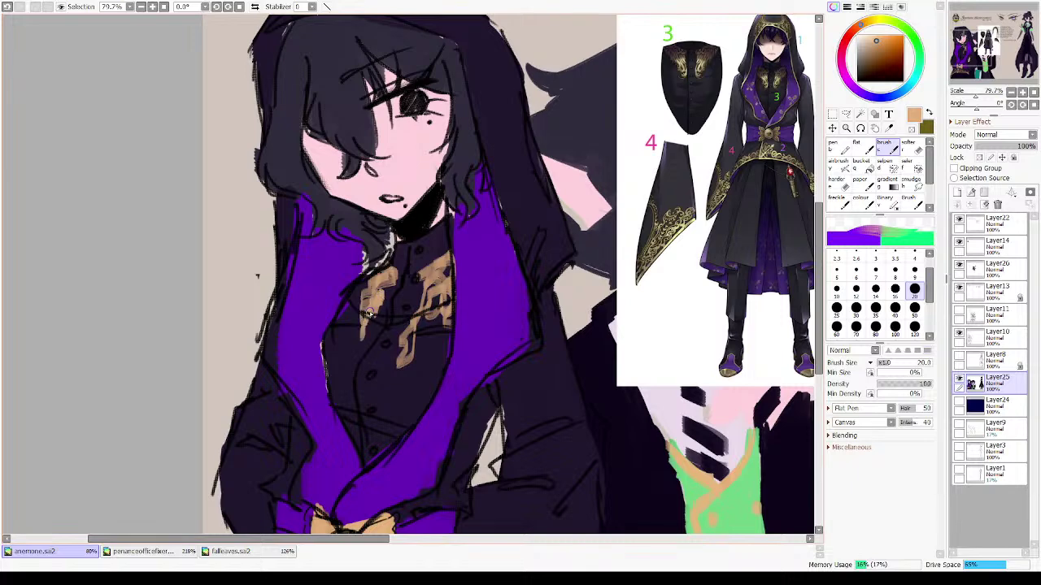
mouse_move(368, 313)
left_mouse_down()
mouse_move(391, 290)
mouse_move(349, 350)
mouse_move(385, 330)
mouse_move(432, 338)
mouse_move(382, 332)
mouse_move(383, 347)
mouse_move(374, 334)
mouse_move(356, 359)
left_mouse_up()
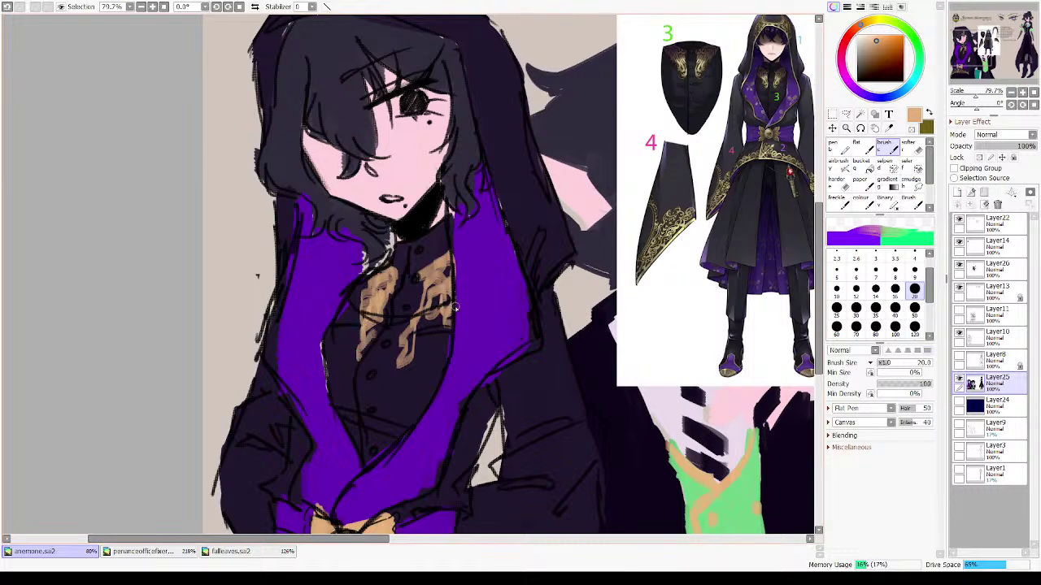
mouse_move(453, 306)
left_mouse_down()
mouse_move(430, 313)
mouse_move(423, 328)
mouse_move(430, 288)
mouse_move(448, 307)
mouse_move(427, 317)
mouse_move(446, 301)
left_mouse_up()
key("h")
- Paint tan-gold trim along the hood's opening and down the outer edges of both violet lapels
mouse_move(491, 260)
left_mouse_down()
mouse_move(426, 360)
mouse_move(435, 350)
left_mouse_up()
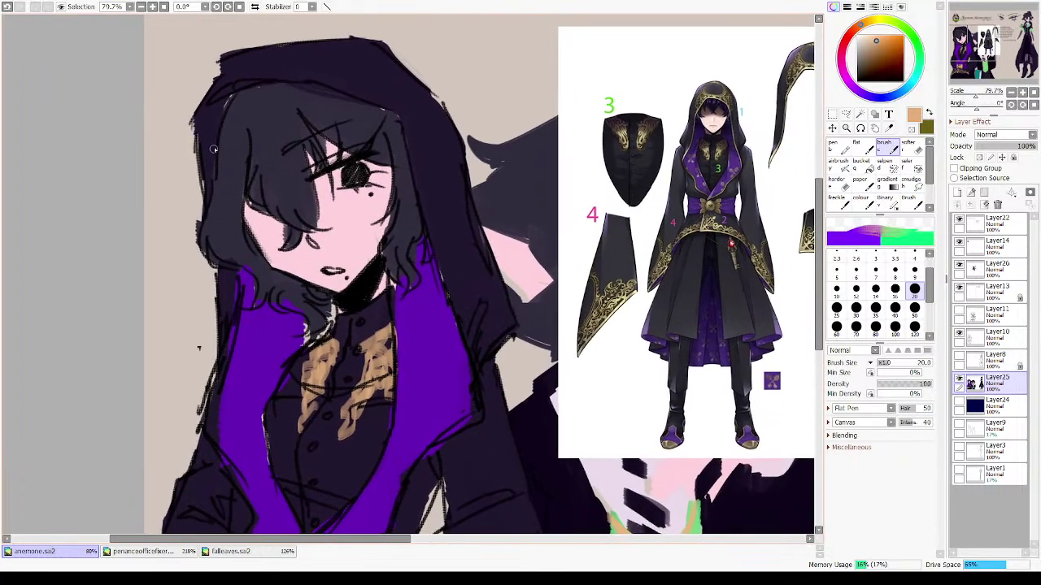
mouse_move(212, 149)
left_mouse_down()
mouse_move(231, 98)
mouse_move(283, 73)
mouse_move(372, 103)
mouse_move(409, 131)
mouse_move(457, 358)
mouse_move(451, 302)
mouse_move(460, 407)
left_mouse_up()
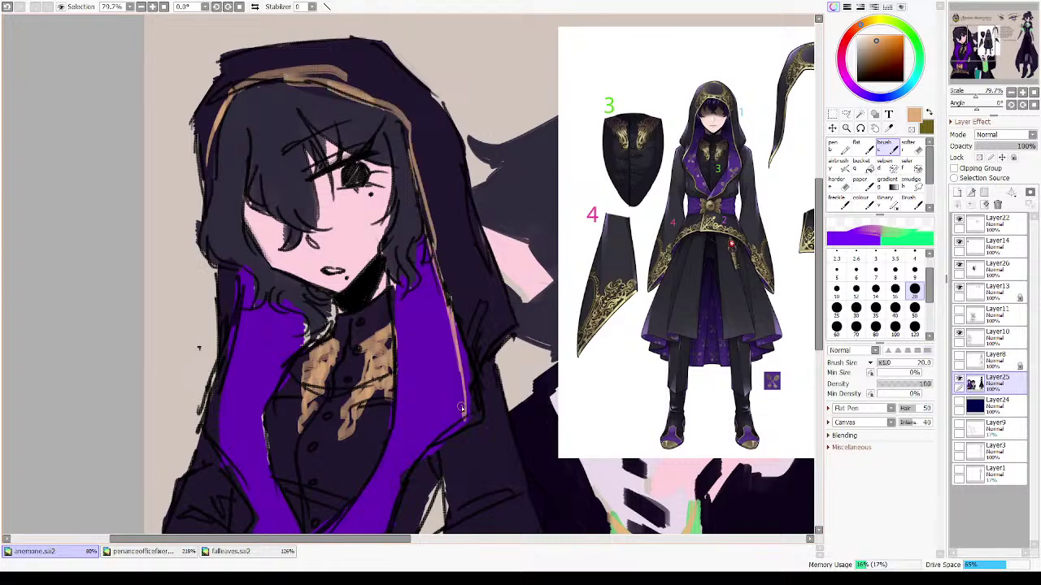
mouse_move(461, 325)
left_mouse_down()
mouse_move(474, 419)
mouse_move(508, 270)
mouse_move(435, 337)
mouse_move(422, 410)
mouse_move(358, 447)
mouse_move(299, 431)
mouse_move(281, 410)
mouse_move(291, 362)
mouse_move(259, 308)
mouse_move(294, 172)
left_mouse_up()
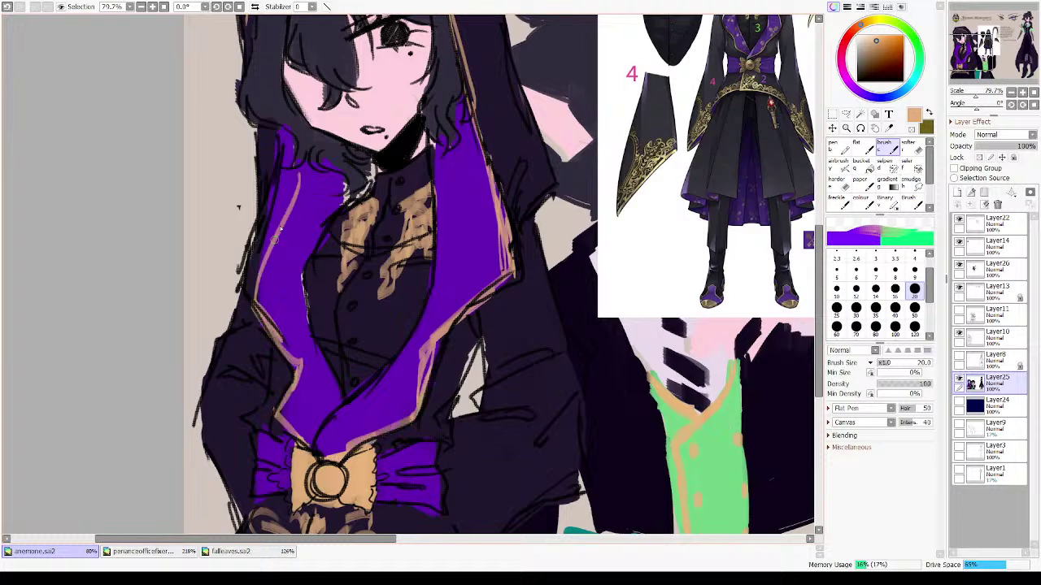
mouse_move(277, 237)
left_mouse_down()
mouse_move(284, 138)
mouse_move(275, 210)
left_mouse_up()
- Paint tan-gold looped floral ornaments on the wide part of the lapel nearer the bust portrait, undoing the stray strokes
left_click_drag(388, 207, 348, 242)
mouse_move(409, 283)
left_mouse_down()
mouse_move(419, 305)
mouse_move(398, 286)
left_mouse_up()
key("ctrl+z")
mouse_move(398, 286)
left_mouse_down()
mouse_move(404, 265)
mouse_move(401, 281)
mouse_move(438, 319)
left_mouse_up()
key("ctrl+z")
key("ctrl+z")
mouse_move(418, 301)
left_mouse_down()
mouse_move(405, 284)
mouse_move(416, 291)
left_mouse_up()
left_click_drag(431, 304, 412, 339)
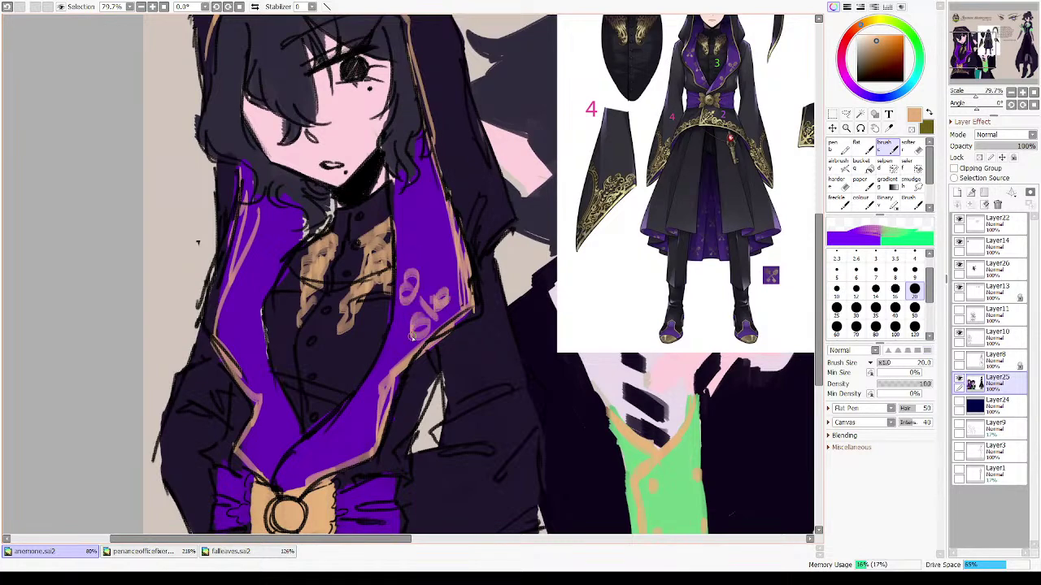
key("ctrl+z")
key("ctrl+z")
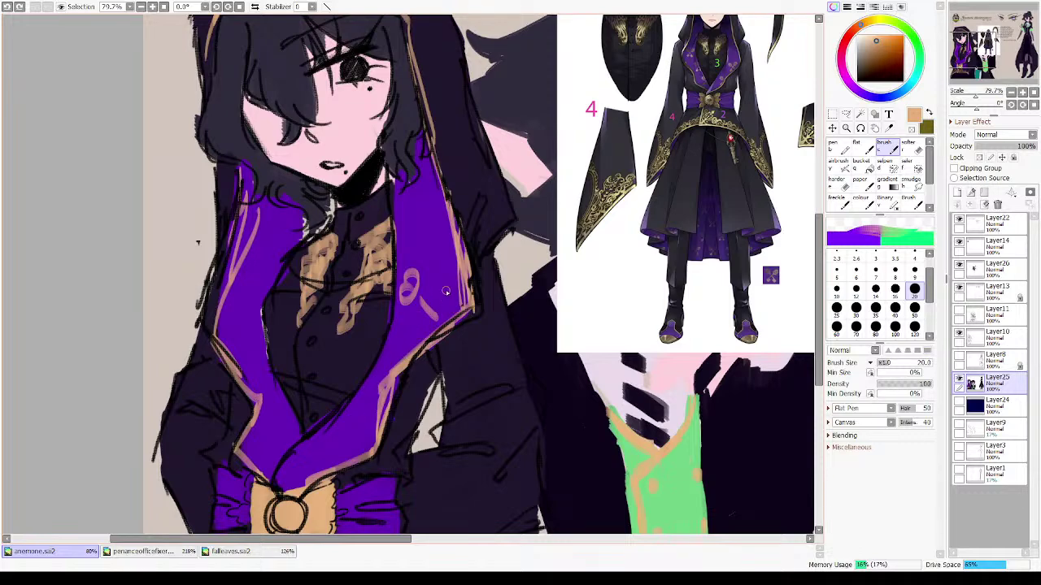
mouse_move(438, 298)
left_mouse_down()
mouse_move(408, 329)
mouse_move(404, 350)
mouse_move(428, 314)
mouse_move(429, 330)
mouse_move(415, 319)
mouse_move(402, 329)
mouse_move(438, 303)
mouse_move(434, 311)
mouse_move(461, 304)
mouse_move(422, 304)
left_mouse_up()
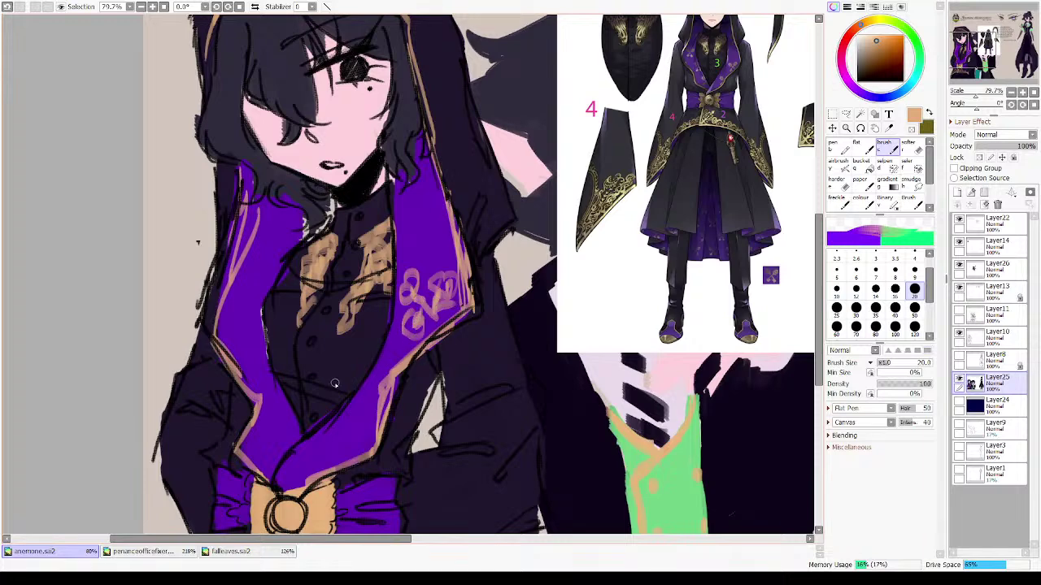
- Add tan-gold swirls above the waist bow and matching looped ornaments down the opposite violet lapel
mouse_move(344, 446)
left_mouse_down()
mouse_move(350, 463)
mouse_move(366, 443)
mouse_move(361, 457)
left_mouse_up()
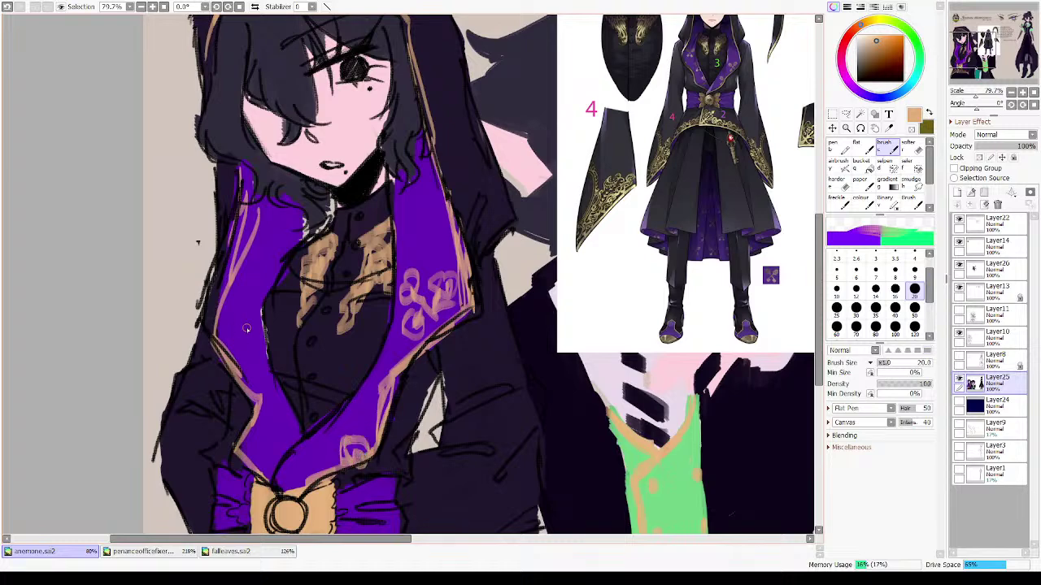
mouse_move(253, 286)
left_mouse_down()
mouse_move(224, 314)
mouse_move(230, 306)
mouse_move(251, 321)
mouse_move(254, 262)
mouse_move(264, 281)
left_mouse_up()
mouse_move(215, 324)
left_mouse_down()
mouse_move(206, 329)
mouse_move(242, 351)
mouse_move(245, 325)
mouse_move(235, 352)
left_mouse_up()
mouse_move(247, 314)
left_mouse_down()
mouse_move(268, 344)
mouse_move(265, 333)
left_mouse_up()
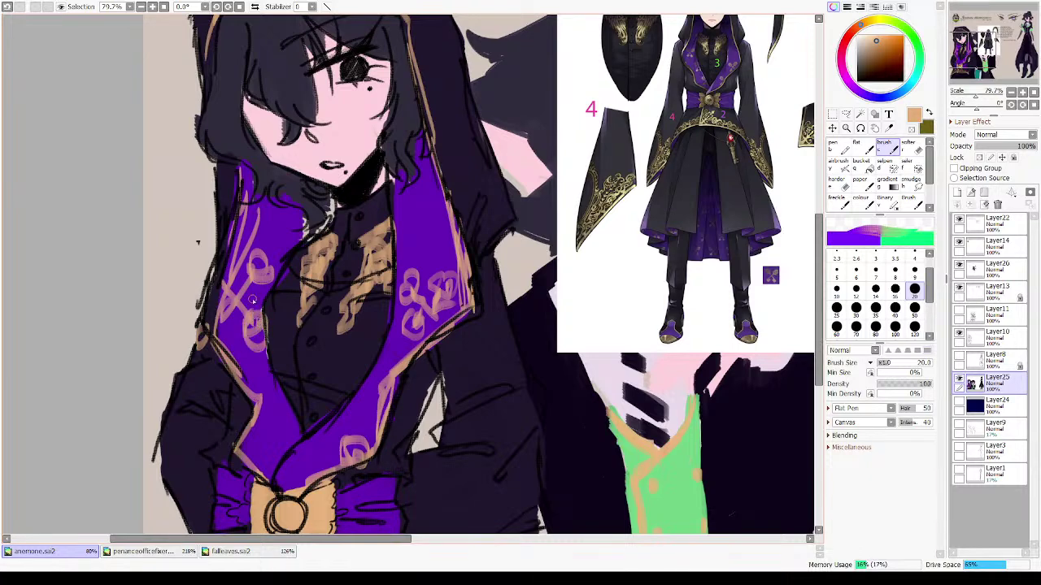
left_click_drag(236, 287, 232, 272)
mouse_move(287, 429)
left_mouse_down()
mouse_move(282, 408)
mouse_move(268, 421)
mouse_move(284, 411)
mouse_move(272, 378)
left_mouse_up()
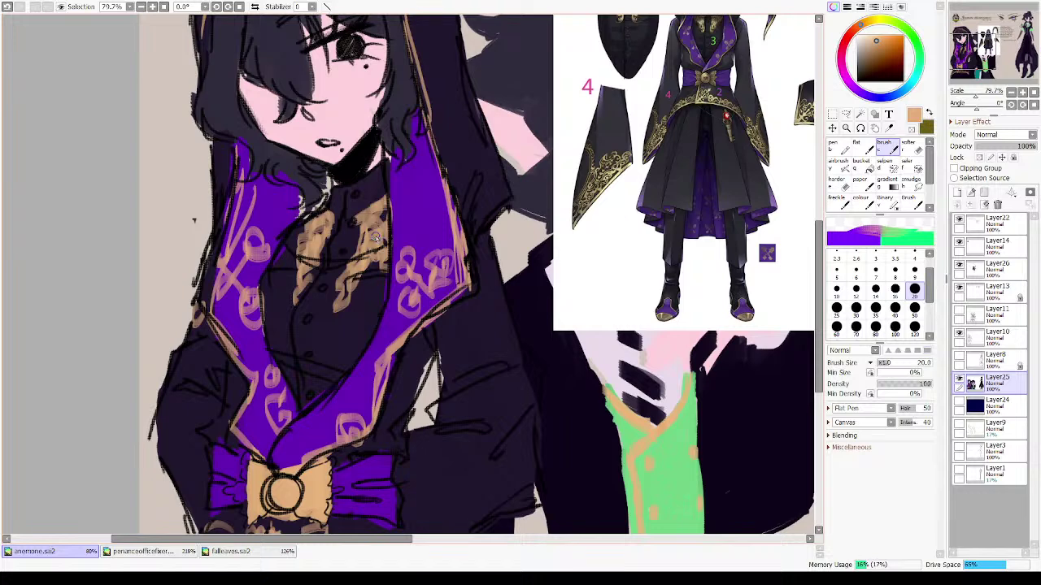
- Paint tan-gold ovals and scrollwork across the top and sides of the hood, following the robe reference
scroll(375, 236, "up", 4)
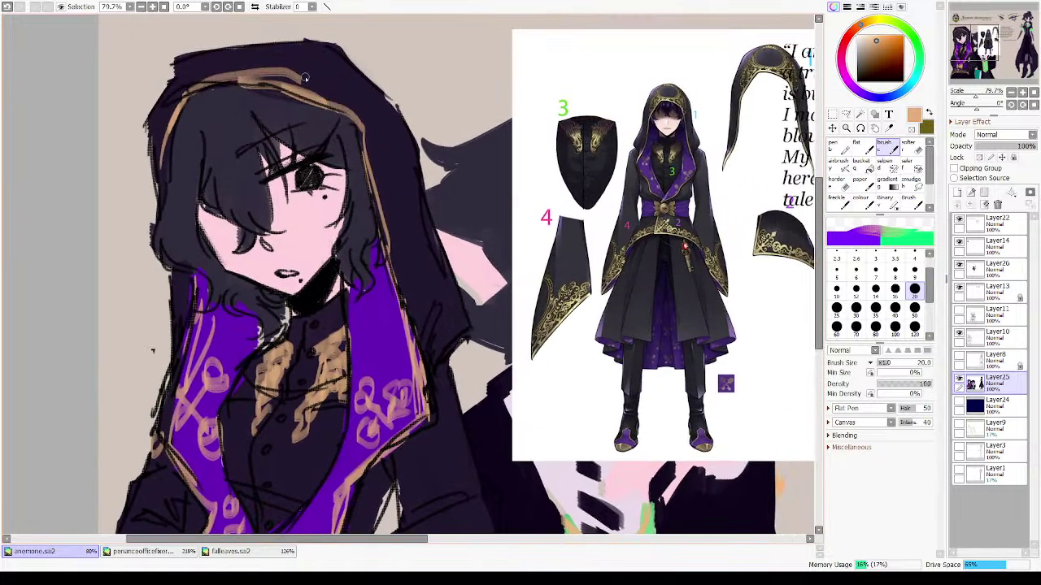
mouse_move(219, 74)
left_mouse_down()
mouse_move(300, 56)
mouse_move(282, 50)
mouse_move(295, 84)
mouse_move(303, 65)
mouse_move(268, 50)
left_mouse_up()
mouse_move(330, 58)
left_mouse_down()
mouse_move(350, 85)
mouse_move(323, 76)
mouse_move(379, 111)
mouse_move(383, 143)
left_mouse_up()
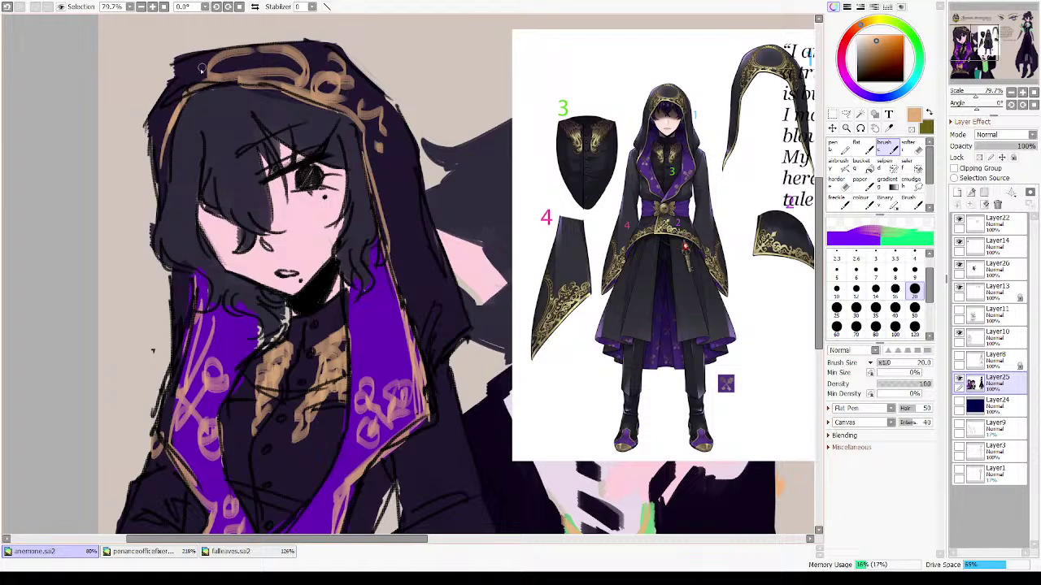
mouse_move(201, 68)
left_mouse_down()
mouse_move(177, 85)
mouse_move(205, 78)
mouse_move(166, 135)
left_mouse_up()
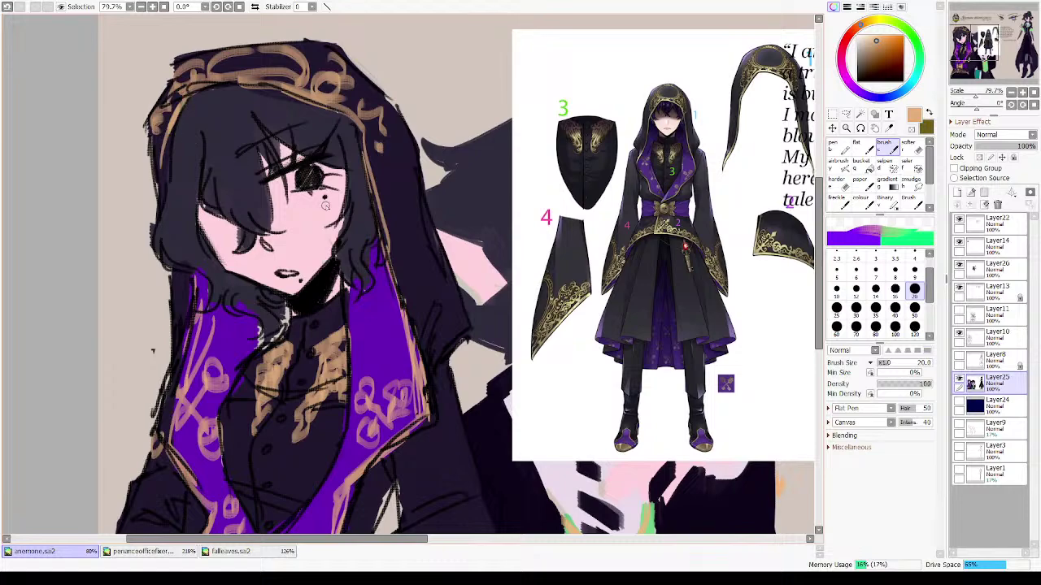
- Choose a dark red and paint a round gem on the skirt just below the overskirt trim
left_click_drag(296, 241, 196, 201)
left_click_drag(310, 485, 274, 298)
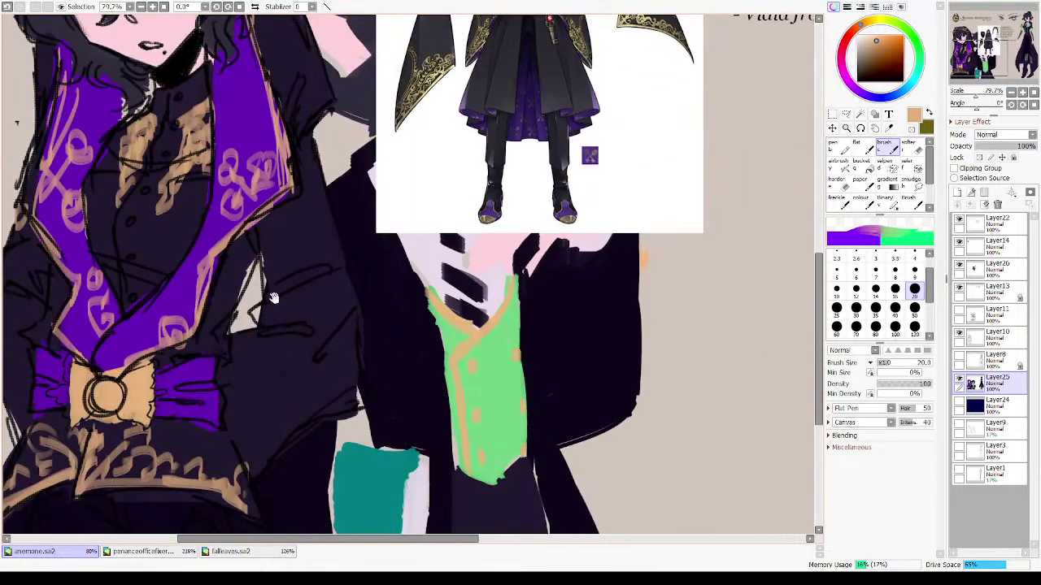
scroll(274, 297, "down", 3)
left_click_drag(758, 174, 634, 411)
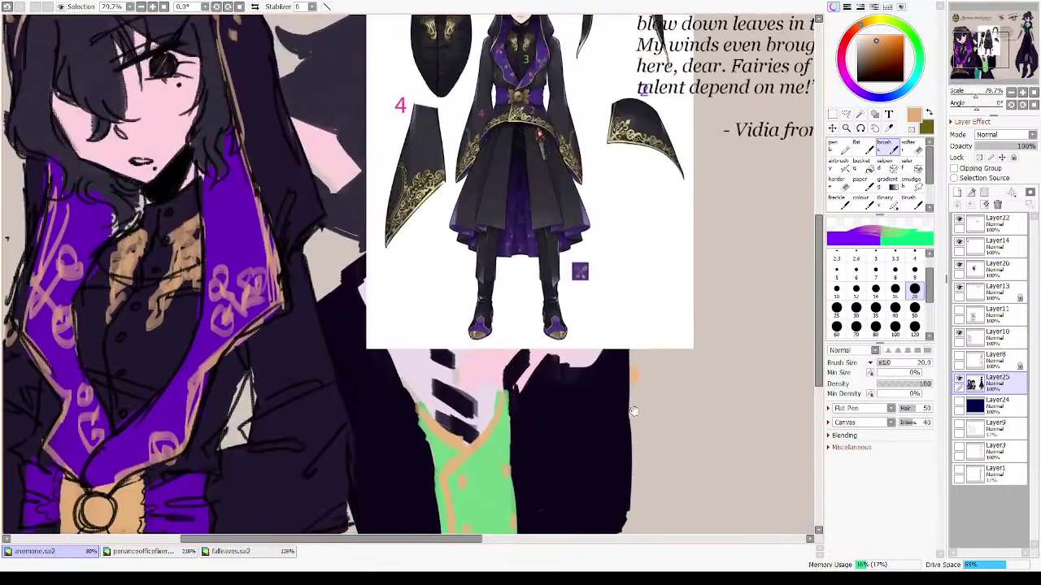
scroll(627, 316, "down", 5)
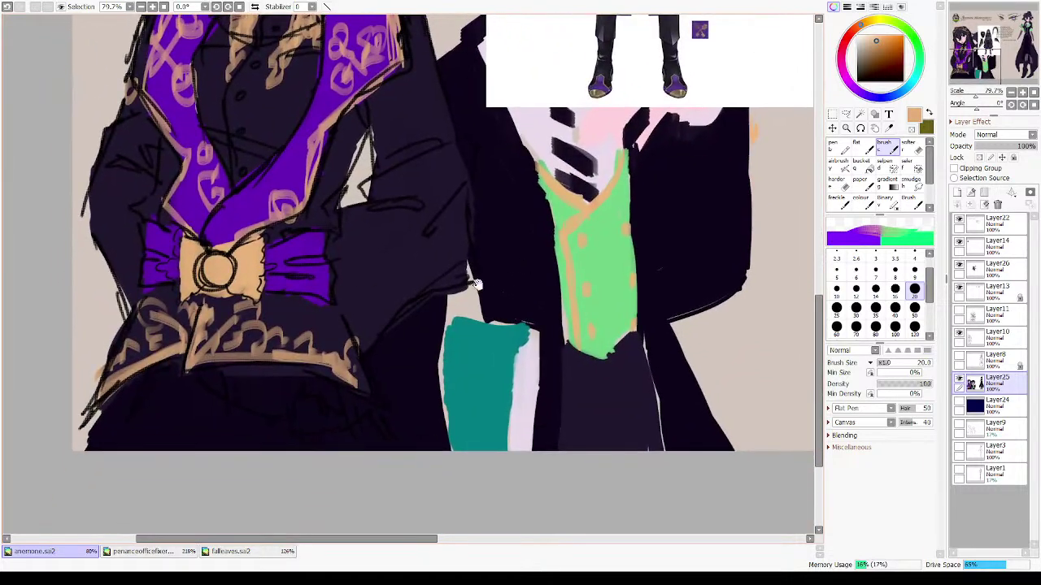
left_click_drag(477, 283, 352, 433)
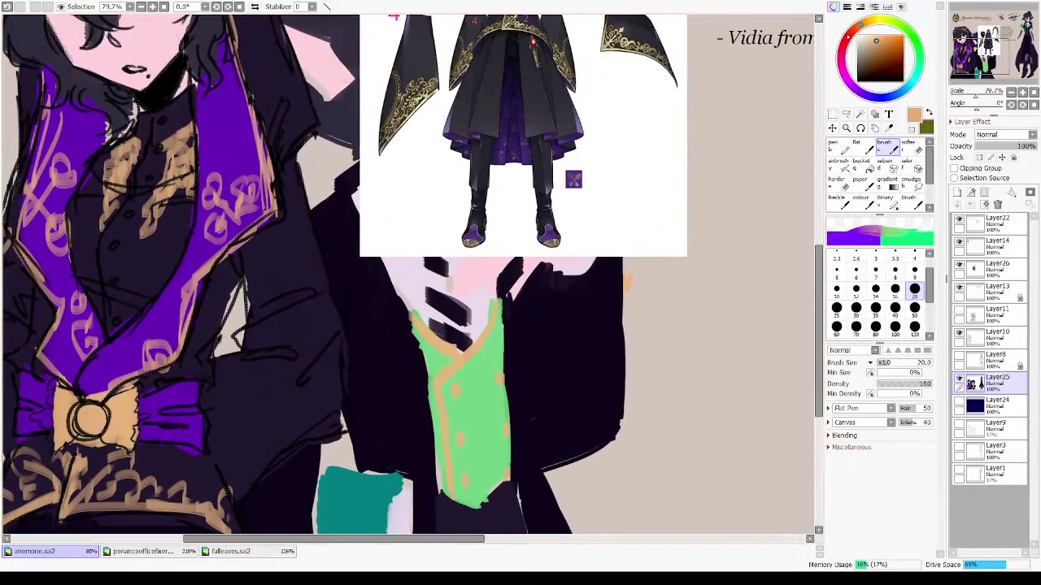
left_click(844, 44)
left_click(899, 56)
left_click_drag(513, 460, 792, 252)
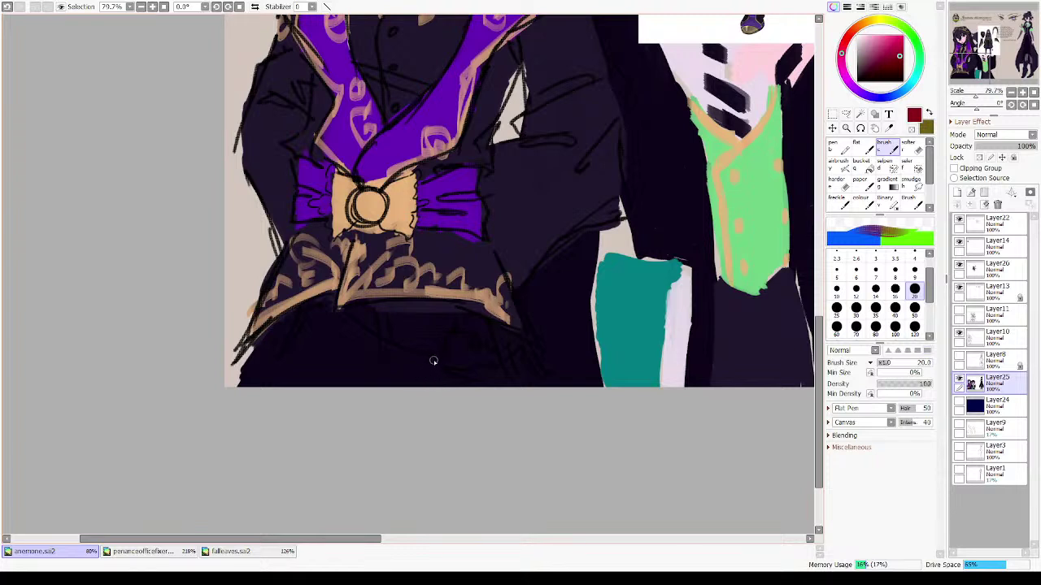
mouse_move(452, 351)
left_mouse_down()
mouse_move(474, 345)
mouse_move(460, 358)
mouse_move(455, 350)
left_mouse_up()
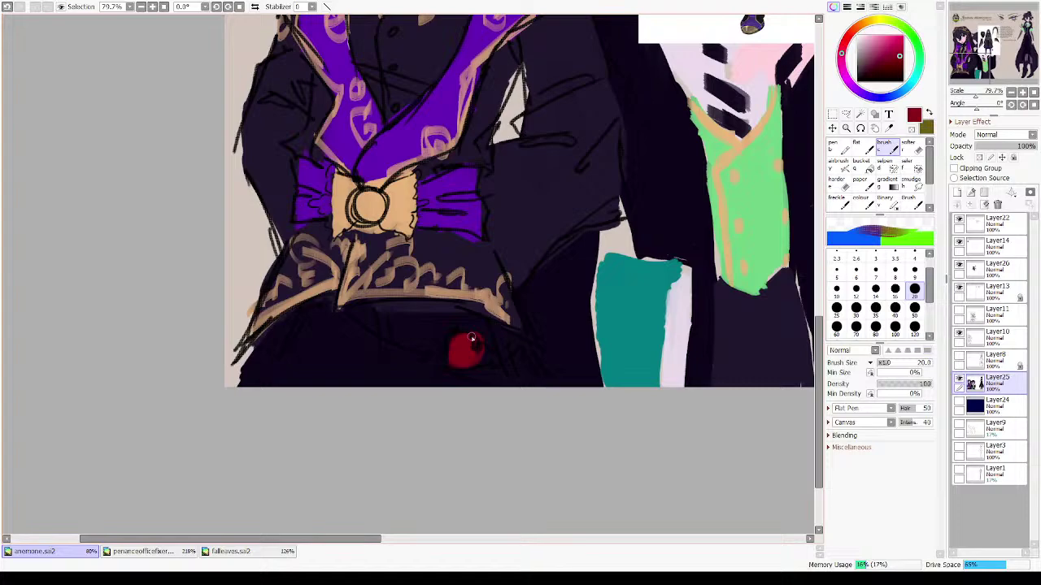
- Sample the tan-gold and paint a chain and ornamental setting around the red gem, following the robe reference
left_click_drag(756, 66, 395, 440)
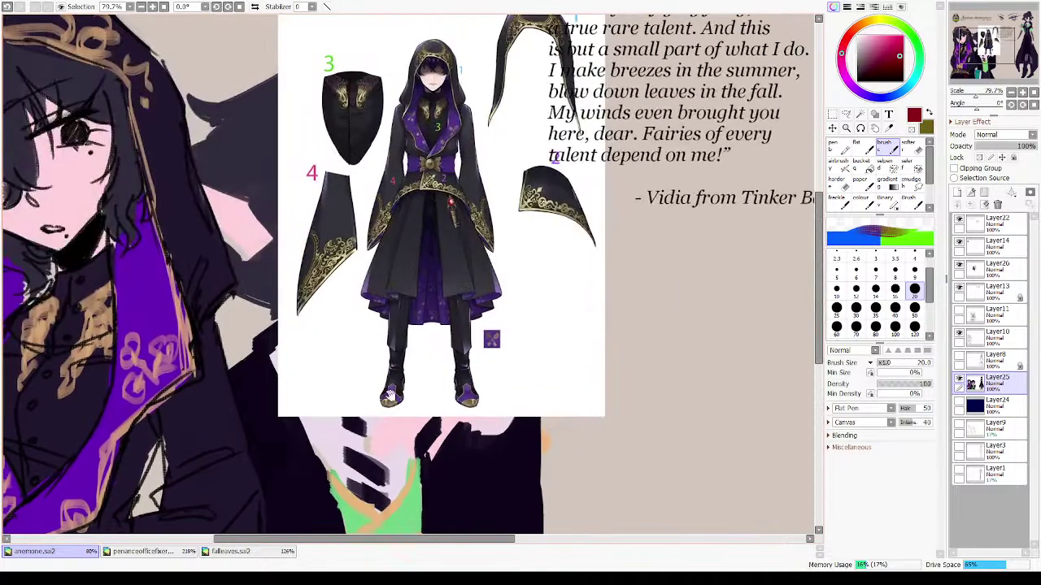
left_click_drag(170, 504, 456, 236)
left_click(325, 318, "alt")
scroll(349, 358, "down", 1)
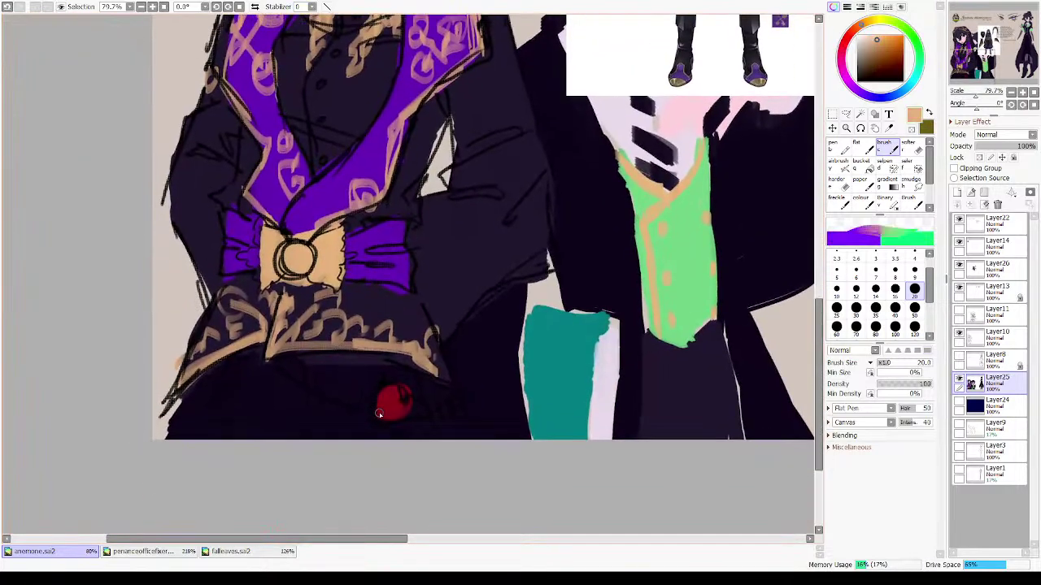
mouse_move(363, 409)
left_mouse_down()
mouse_move(368, 388)
mouse_move(424, 398)
mouse_move(394, 381)
mouse_move(433, 409)
mouse_move(403, 431)
mouse_move(350, 415)
mouse_move(350, 375)
mouse_move(275, 359)
mouse_move(335, 399)
left_mouse_up()
left_click_drag(421, 400, 438, 390)
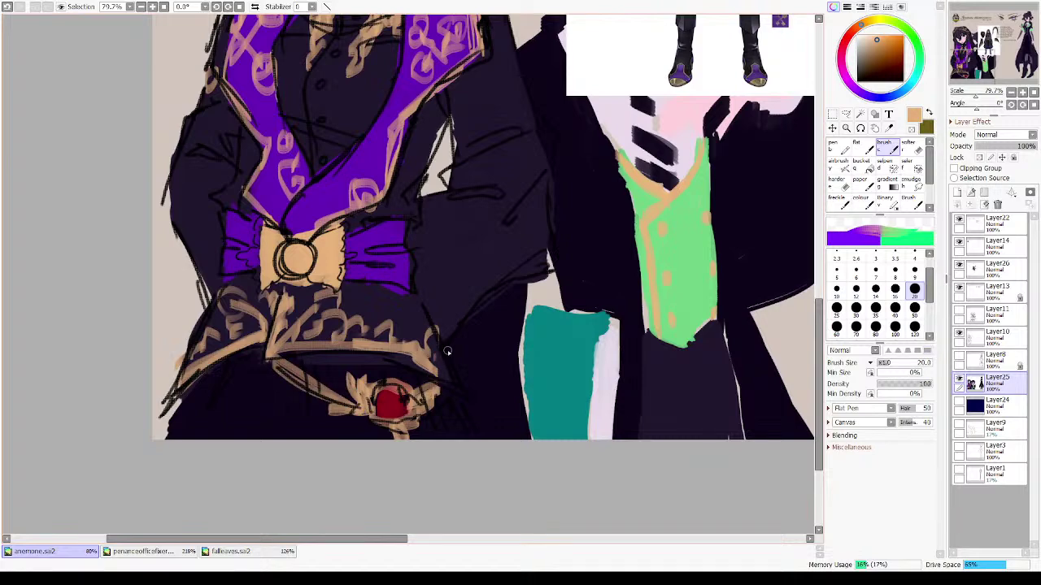
- Fit the whole sheet in view, delete the robe reference layer and show the bust portrait's line art layer
left_click(1033, 93)
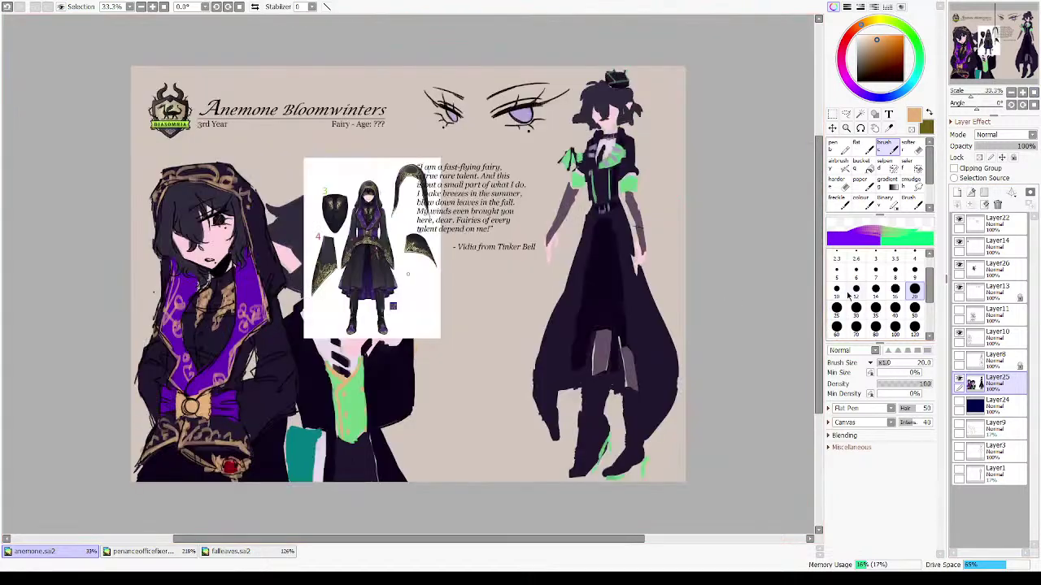
left_click(995, 269)
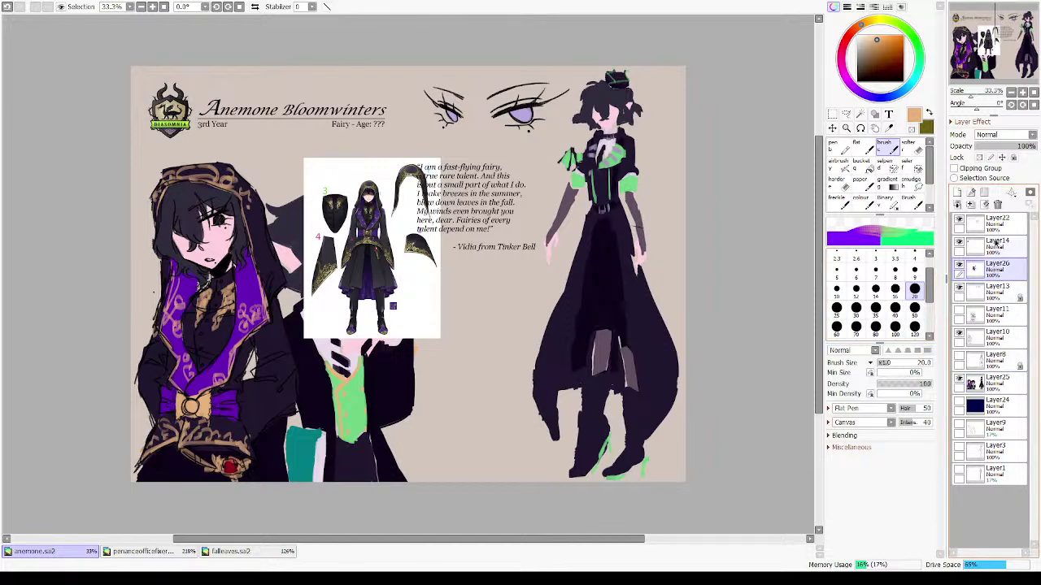
left_click(998, 204)
left_click(959, 287)
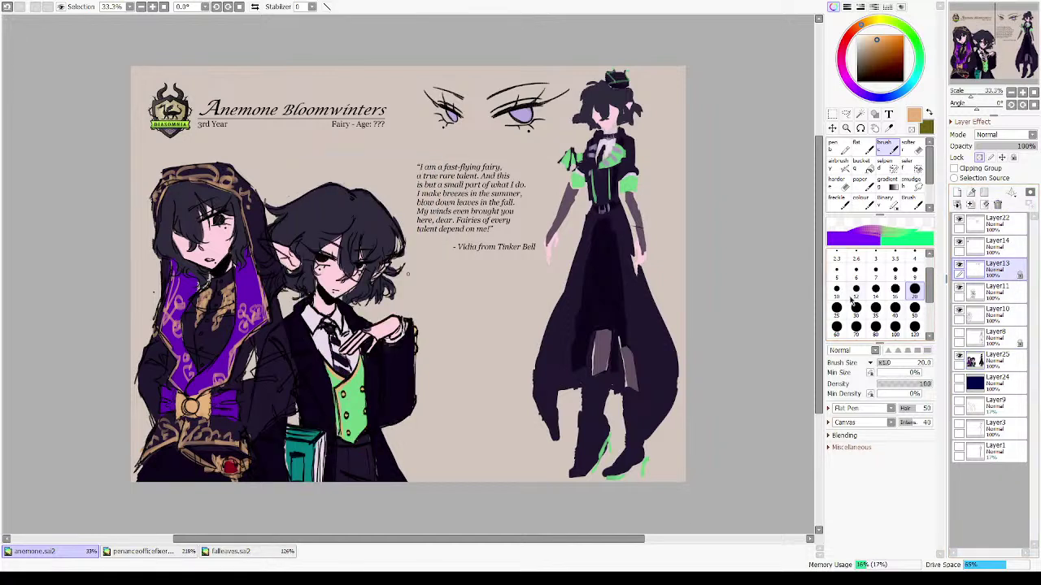
- Make Layer11 the active layer and switch to the harder eraser at size 700
left_click(1005, 296)
left_click(1002, 272)
left_click(959, 287)
left_click(959, 288)
left_click(997, 291)
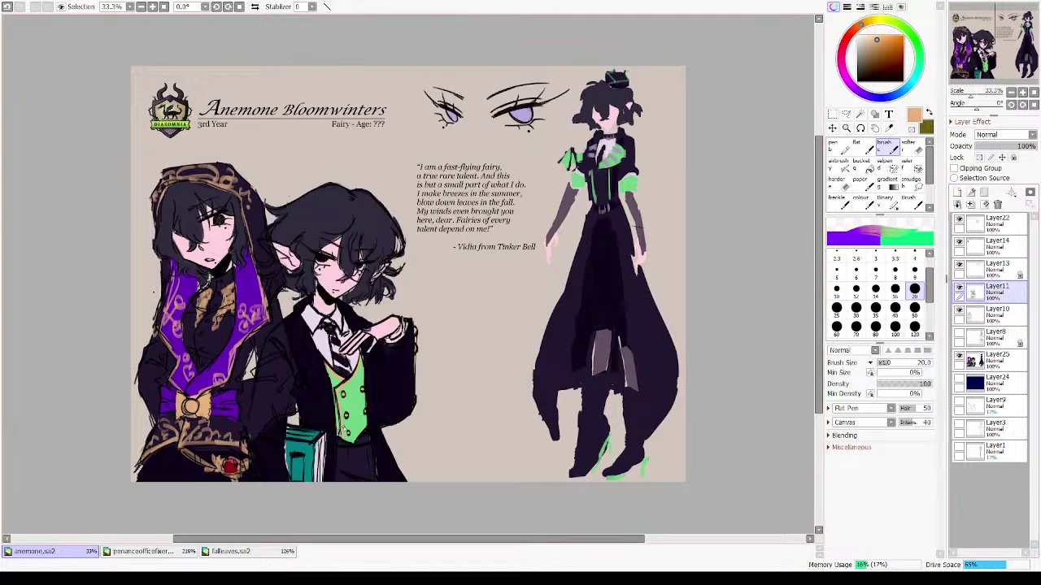
left_click(836, 183)
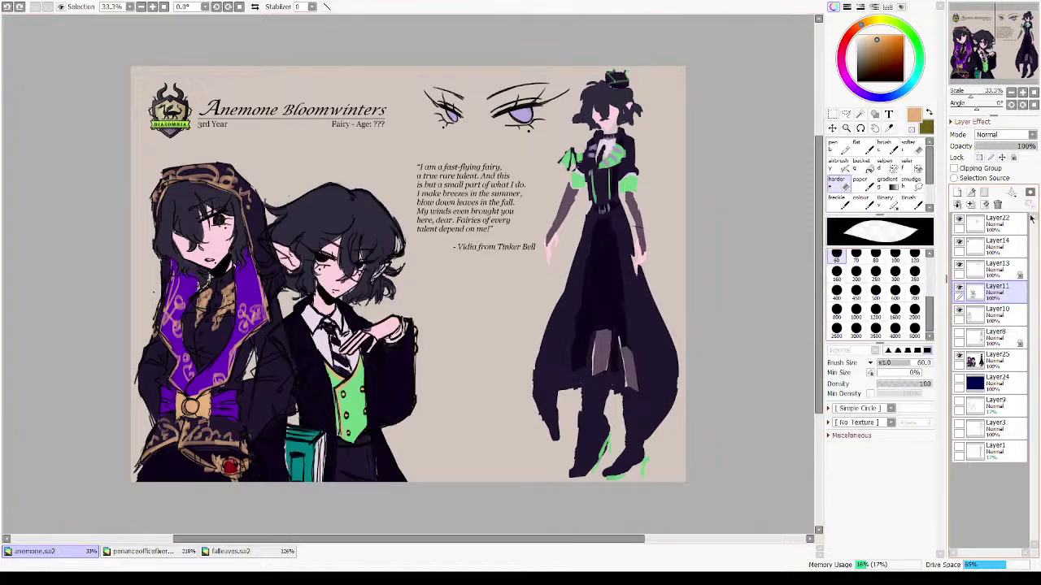
left_click(915, 291)
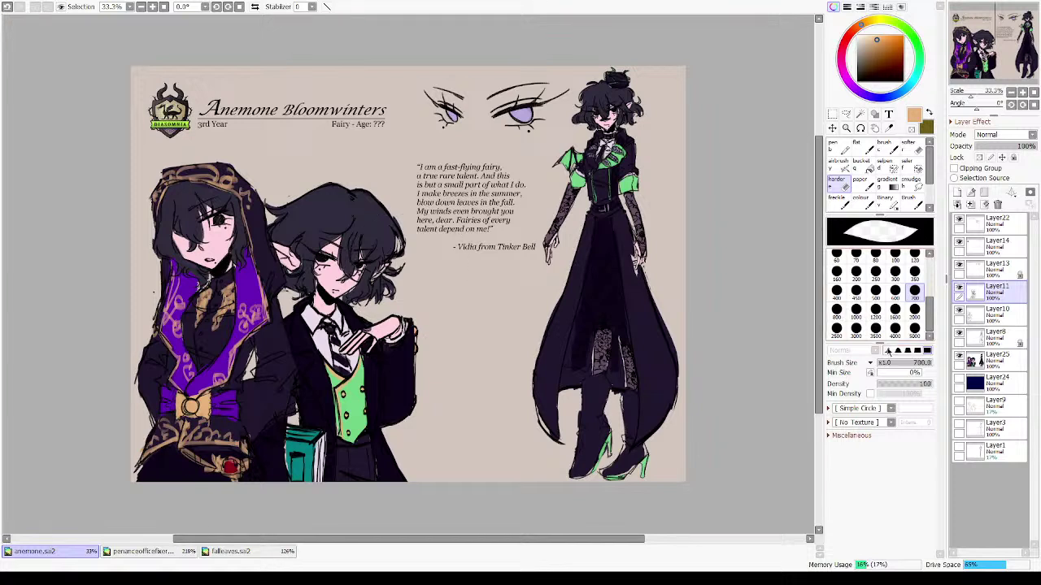
- Step back through the edits to before the gem's gold setting and restore them
key("ctrl+v")
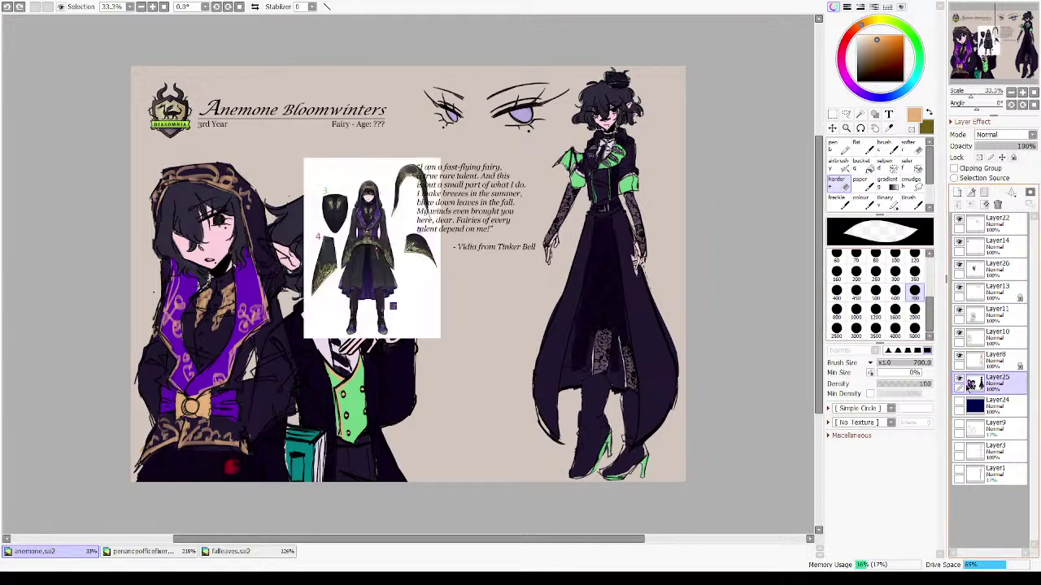
left_click(961, 382)
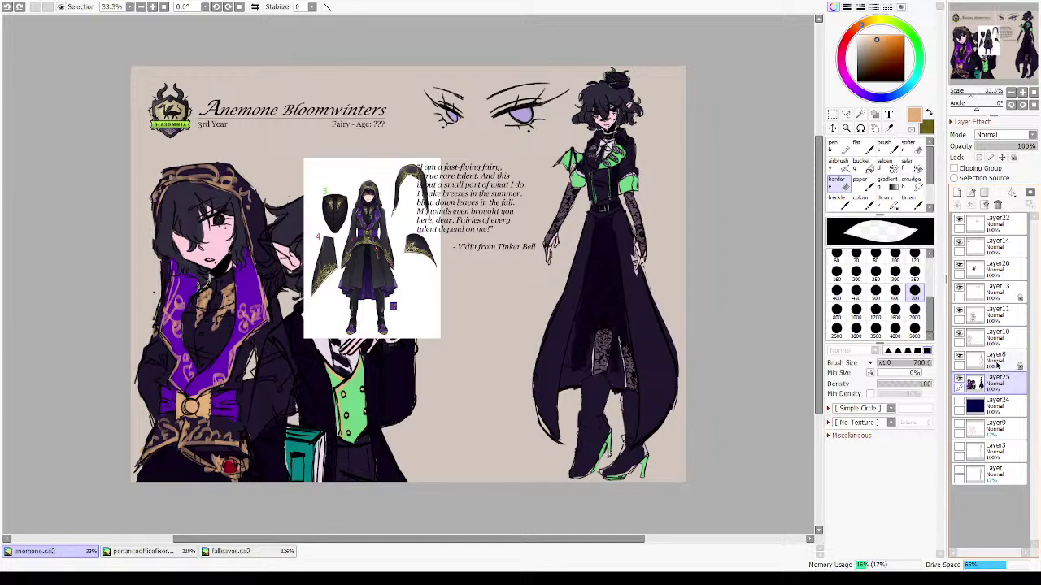
key("ctrl+z")
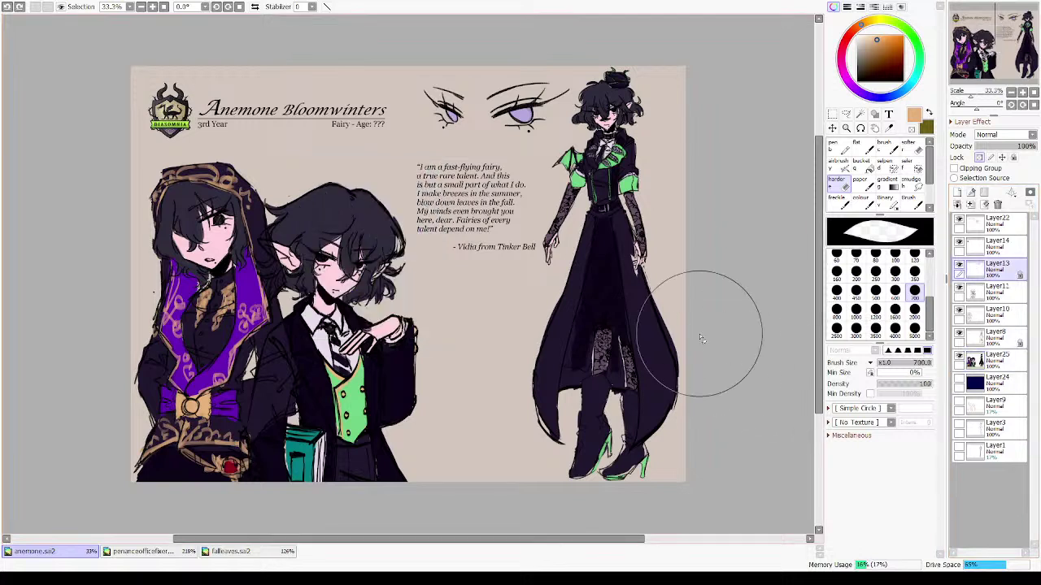
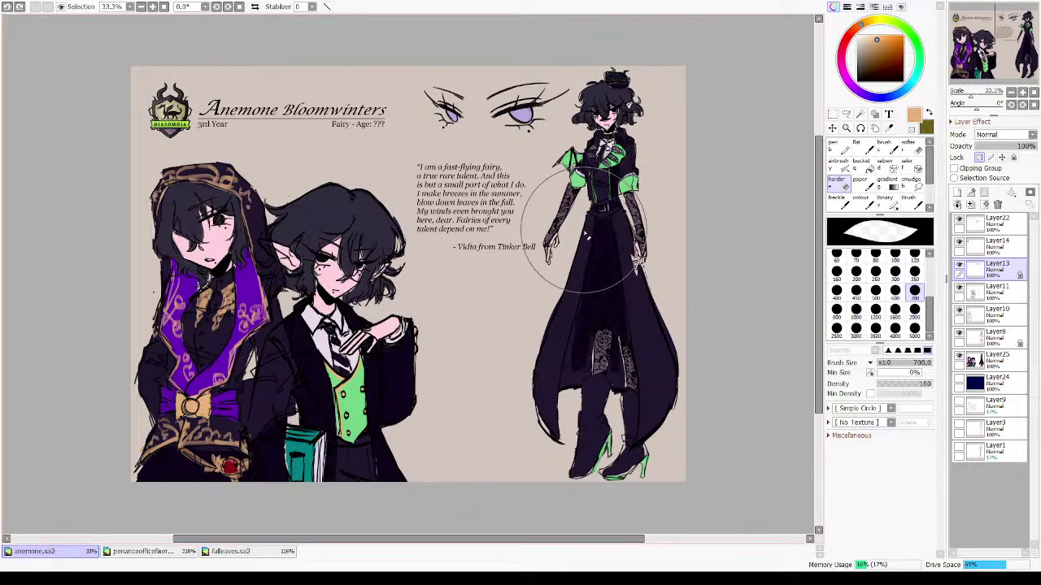
scroll(727, 216, "up", 2)
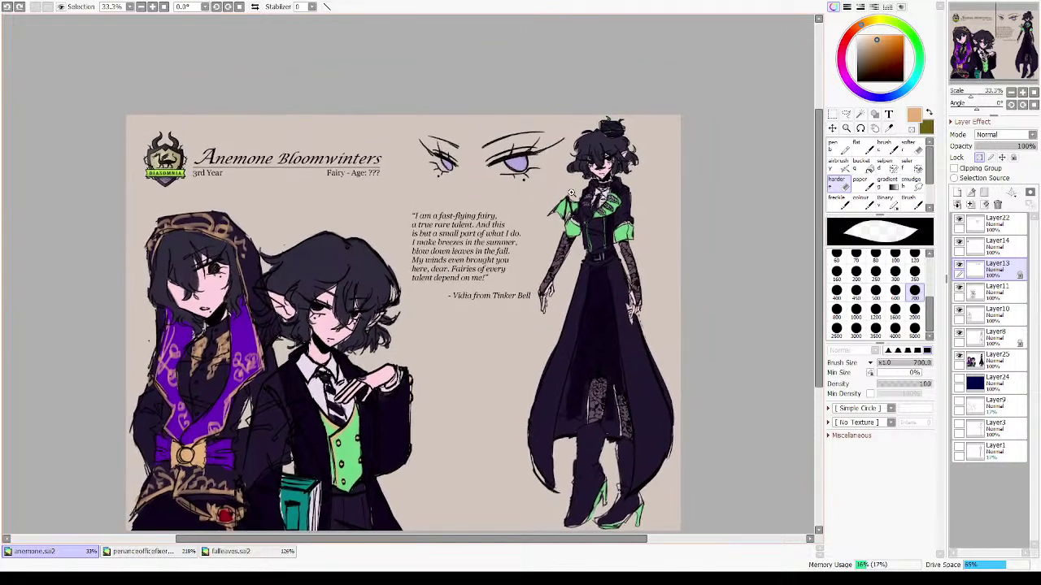
left_click_drag(521, 72, 683, 273)
left_click_drag(460, 508, 637, 348)
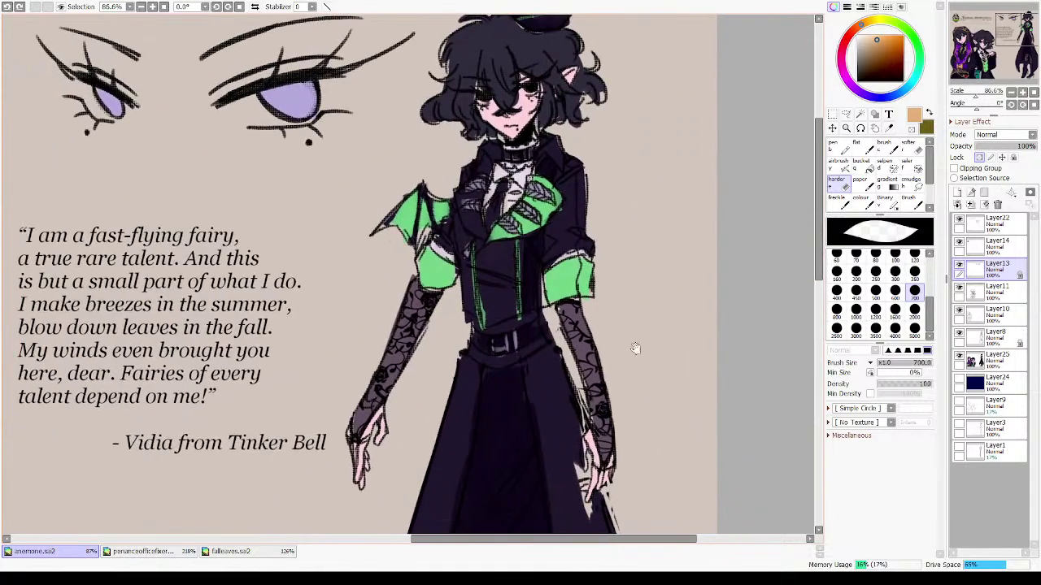
mouse_move(701, 363)
left_mouse_down()
mouse_move(661, 368)
mouse_move(668, 382)
left_mouse_up()
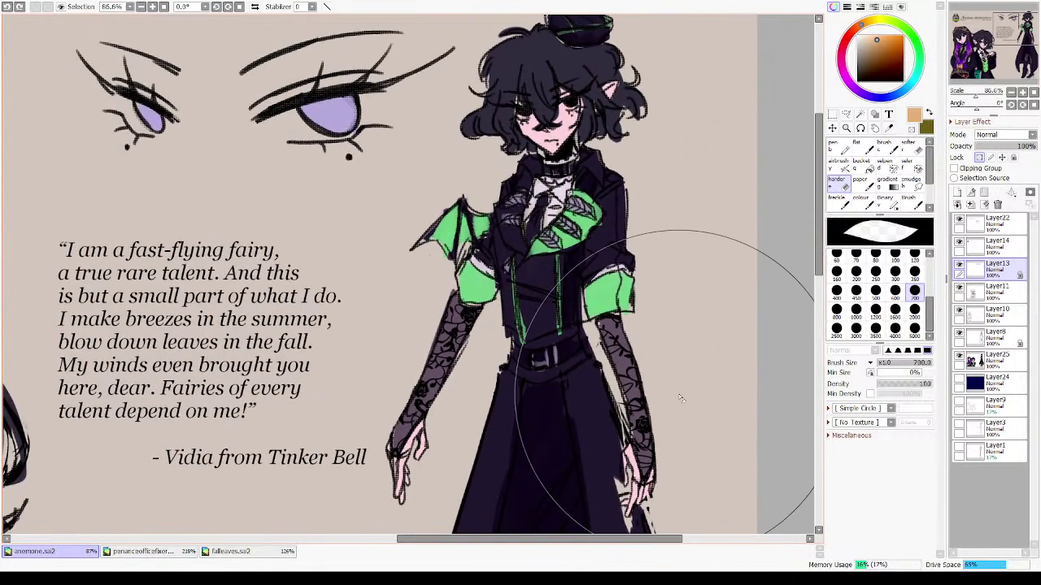
- Switch to the penanceofficefixer drawing, sample a pink from the face and select the brush at size 20
left_click(179, 552)
left_click_drag(600, 327, 644, 364)
key("h")
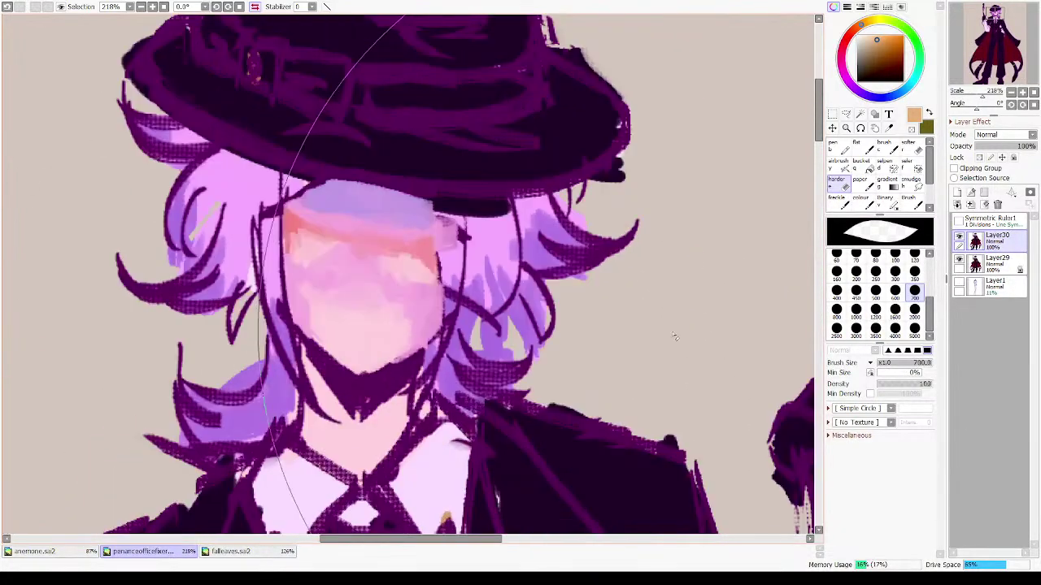
key("h")
left_click_drag(526, 266, 490, 205)
left_click(500, 210, "alt")
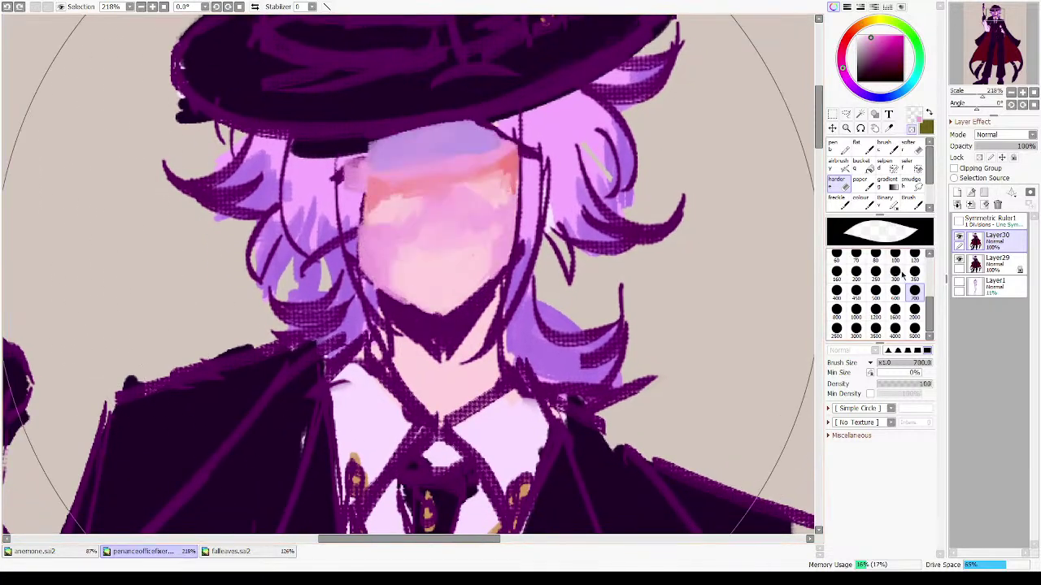
key("b")
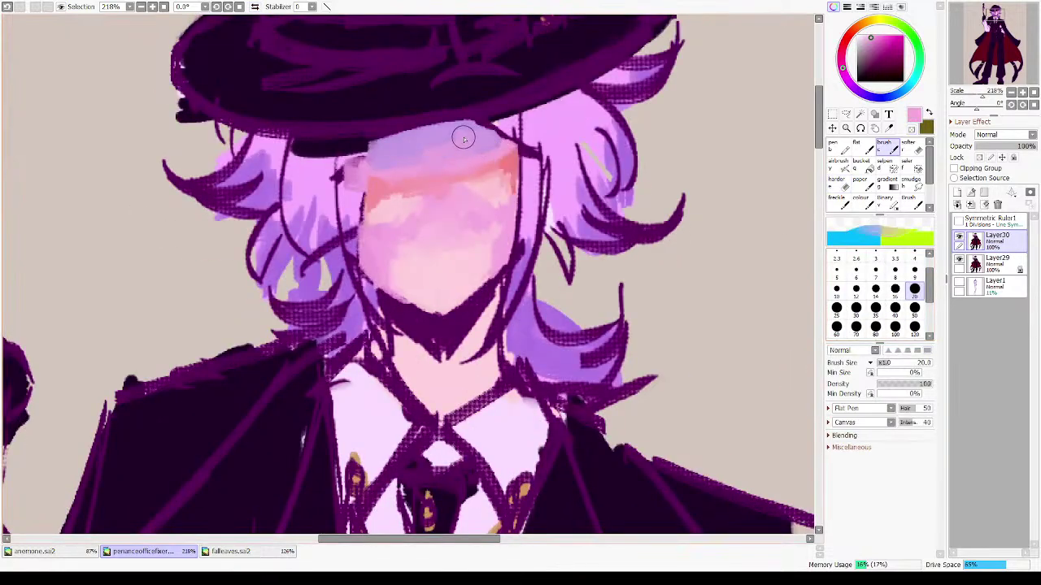
- Sample lavender and pink tones from the face and blend the forehead shadow under the hat brim
left_click(400, 143, "alt")
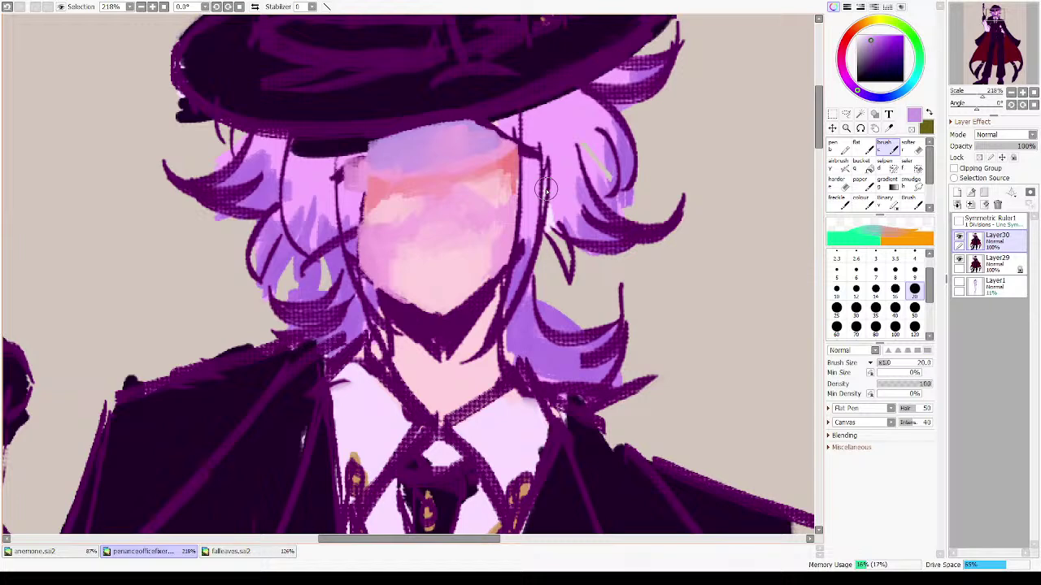
left_click(502, 161, "alt")
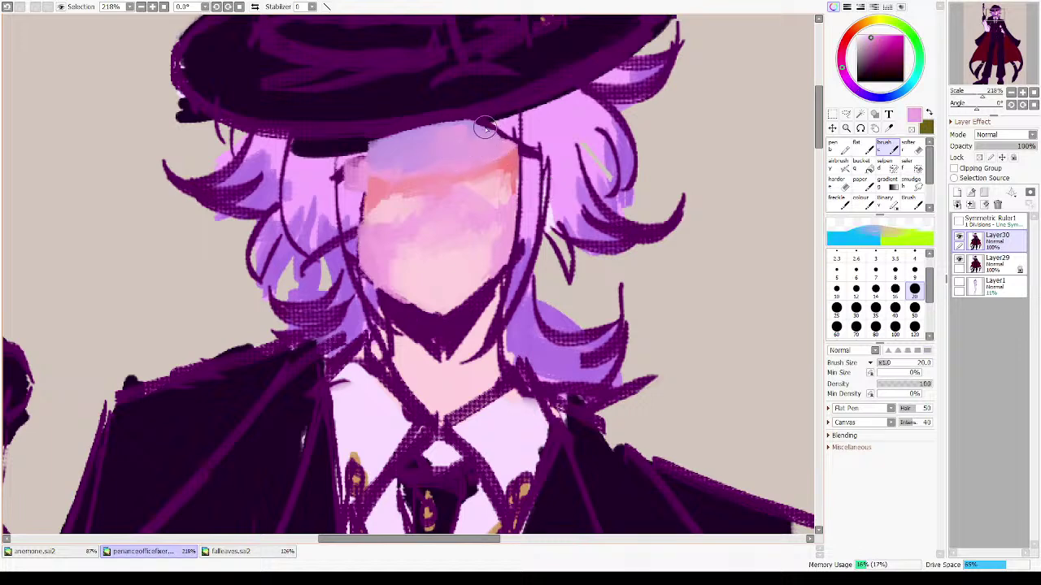
left_click(435, 130, "alt")
scroll(465, 198, "down", 3)
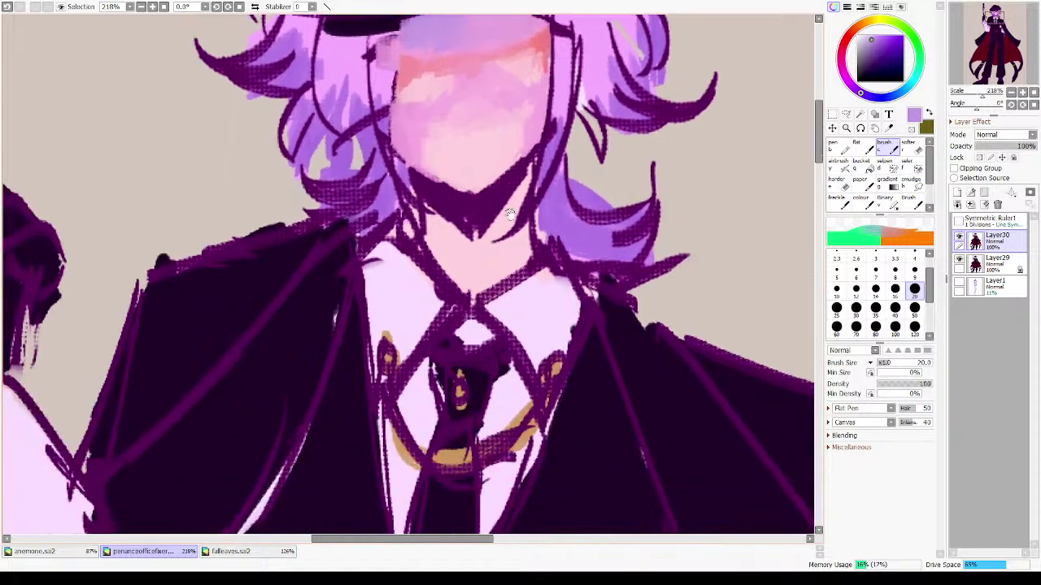
scroll(466, 234, "up", 2)
- Sample pink from the face and paint it over the neck, trimming the dark shape under the chin
left_click(521, 175, "alt")
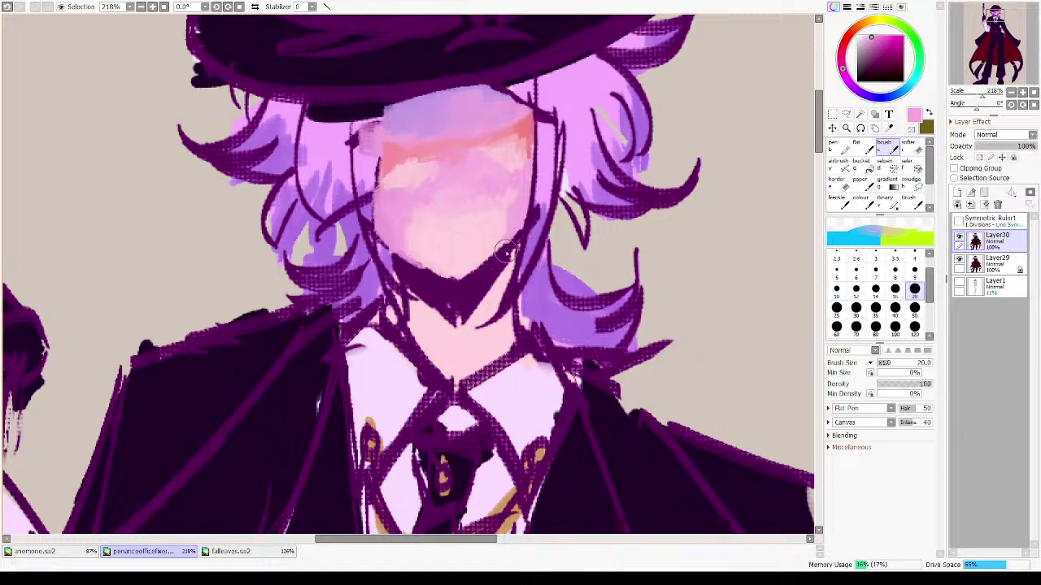
mouse_move(418, 291)
left_mouse_down()
mouse_move(411, 316)
mouse_move(417, 299)
mouse_move(404, 285)
mouse_move(412, 327)
mouse_move(456, 376)
mouse_move(412, 333)
mouse_move(422, 336)
mouse_move(431, 316)
mouse_move(455, 323)
mouse_move(445, 331)
mouse_move(471, 314)
mouse_move(511, 262)
mouse_move(460, 348)
mouse_move(494, 339)
mouse_move(505, 319)
mouse_move(512, 346)
mouse_move(462, 365)
mouse_move(490, 323)
mouse_move(470, 301)
left_mouse_up()
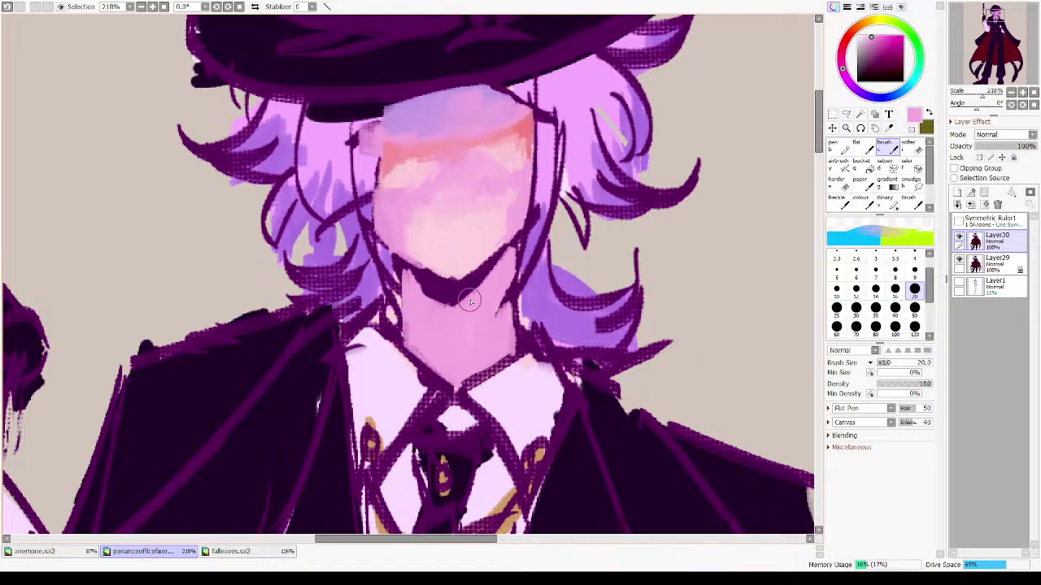
left_click_drag(520, 296, 509, 335)
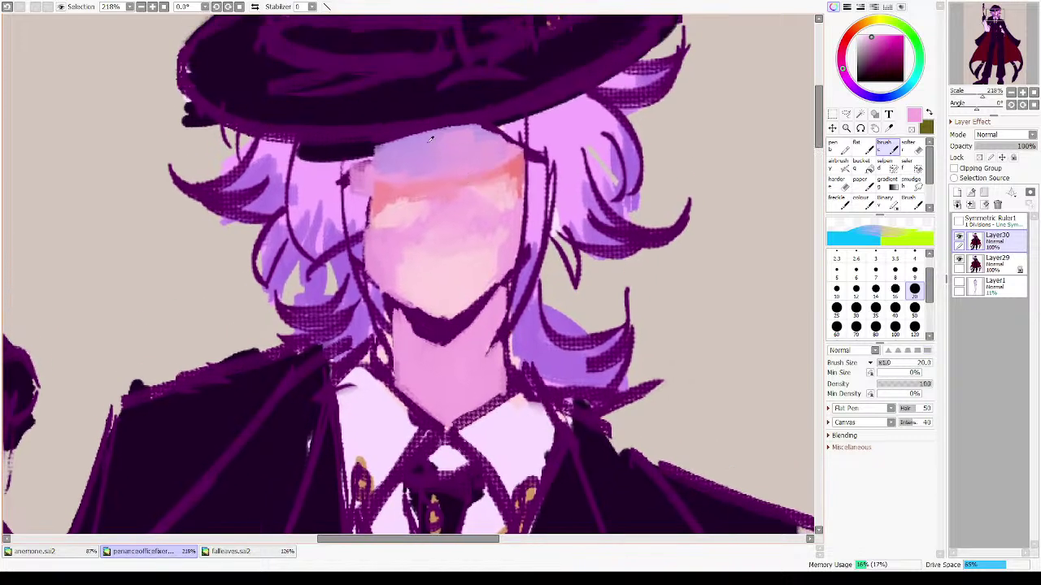
- Paint a V-shaped shadow under the jaw in the forehead's lavender, and erase the spill beside the neck with Layer29 hidden
left_click(481, 139, "alt")
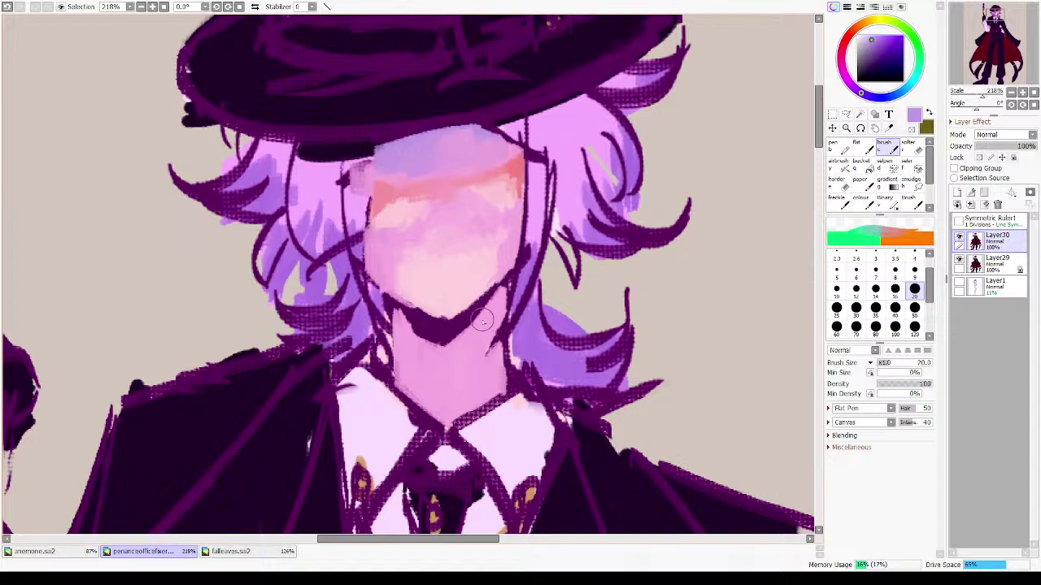
mouse_move(482, 322)
left_mouse_down()
mouse_move(447, 352)
mouse_move(413, 339)
mouse_move(431, 347)
mouse_move(396, 316)
mouse_move(416, 333)
mouse_move(436, 336)
mouse_move(408, 324)
mouse_move(453, 341)
mouse_move(428, 352)
mouse_move(405, 340)
left_mouse_up()
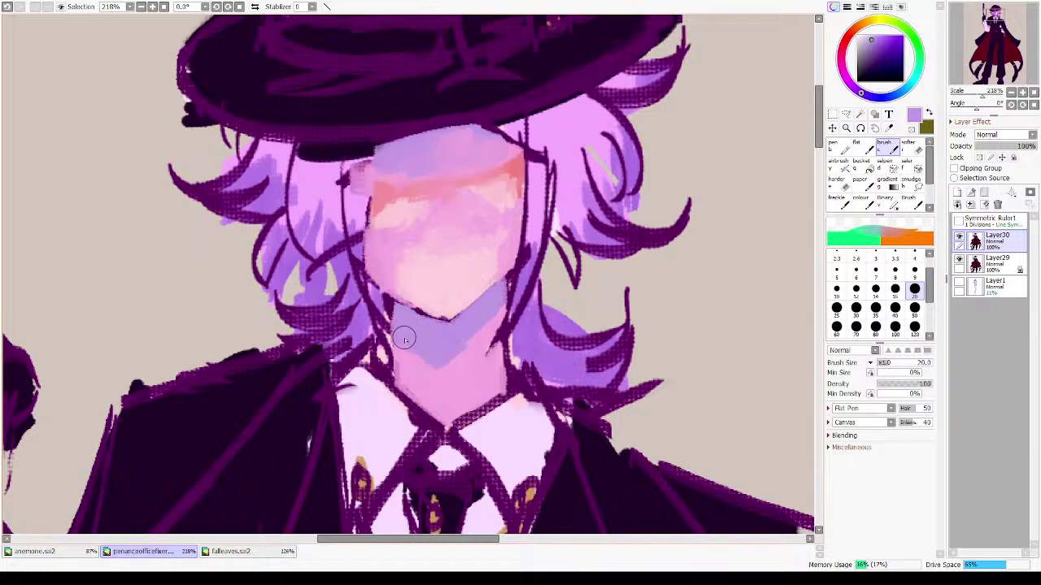
key("e")
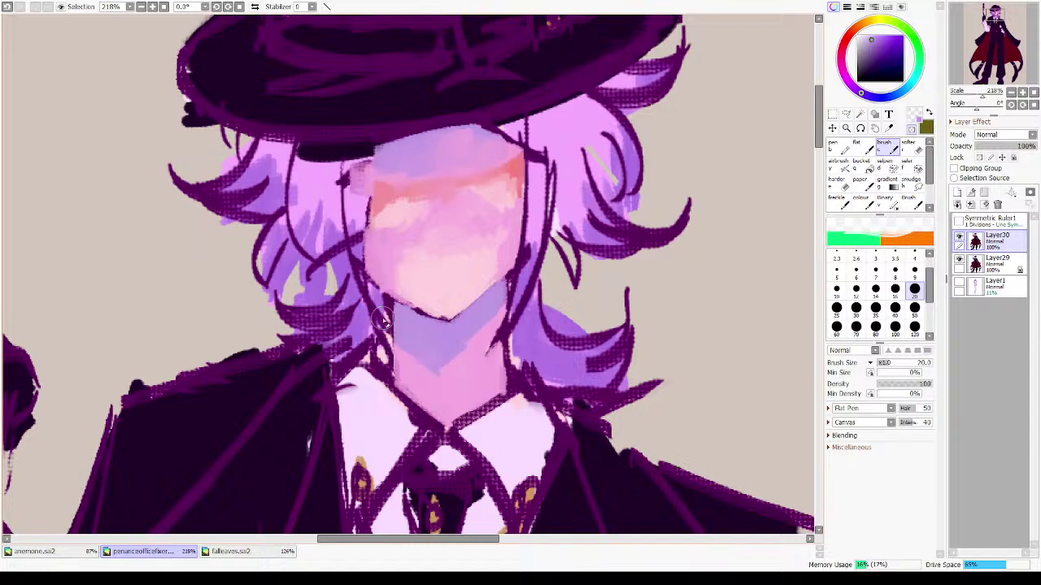
key("minus")
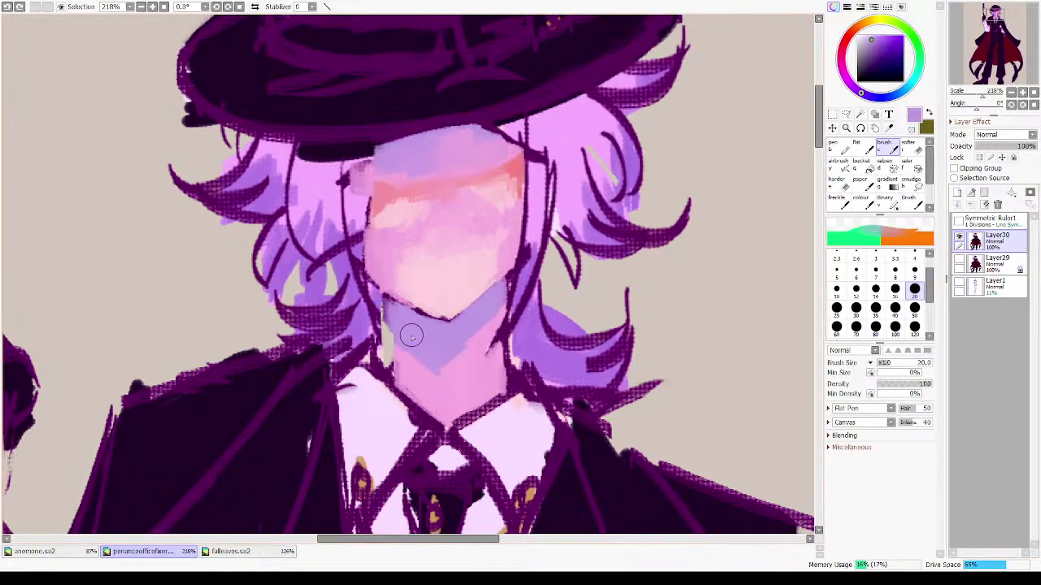
key("ctrl+z")
mouse_move(414, 343)
left_mouse_down()
mouse_move(432, 356)
mouse_move(491, 315)
left_mouse_up()
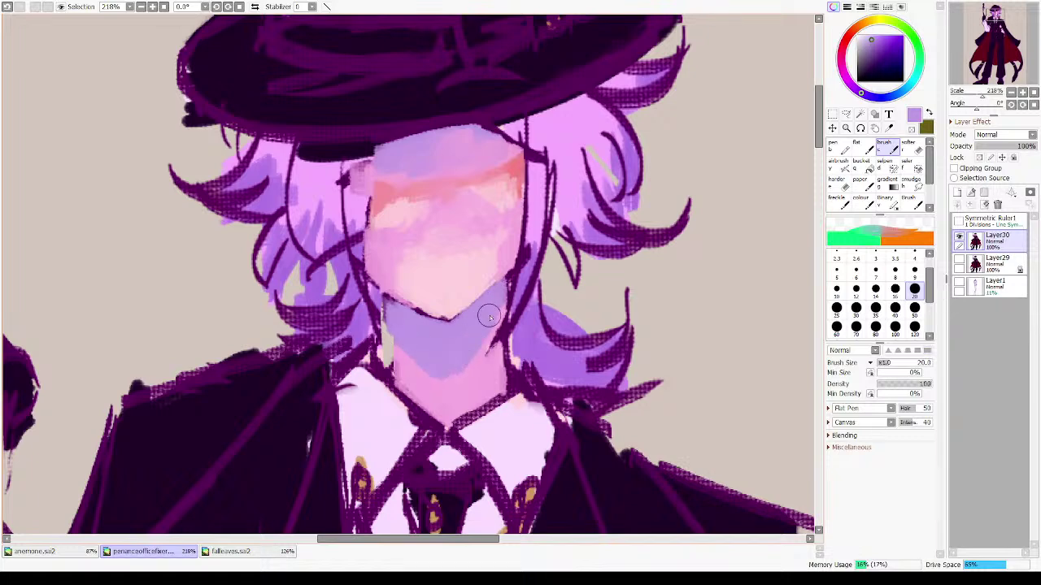
- Blend the lower edge of the lavender neck shadow with sampled in-between tones and check the result mirrored
left_click(492, 299, "alt")
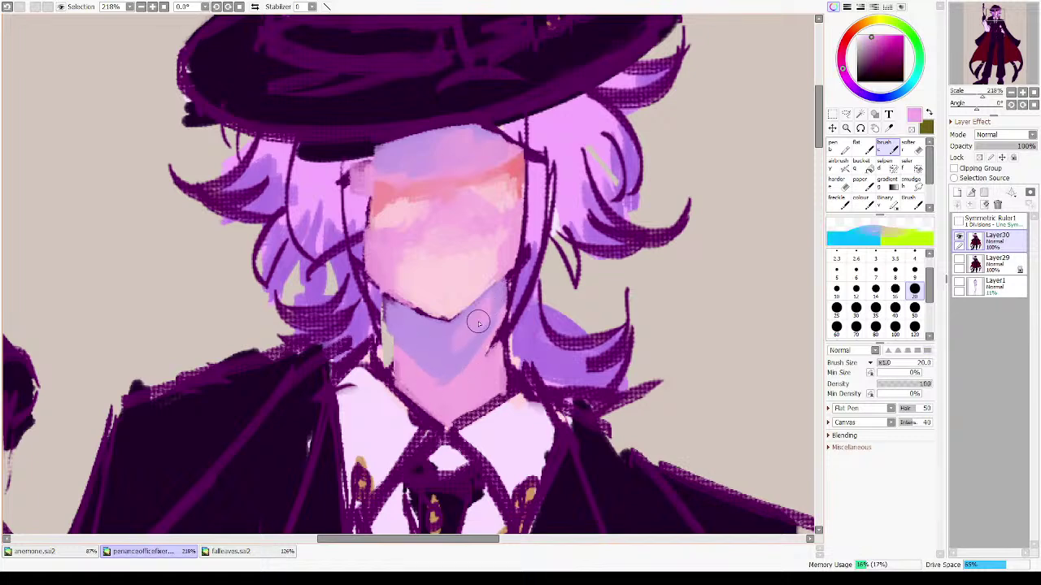
left_click(476, 334, "alt")
left_click(473, 337, "alt")
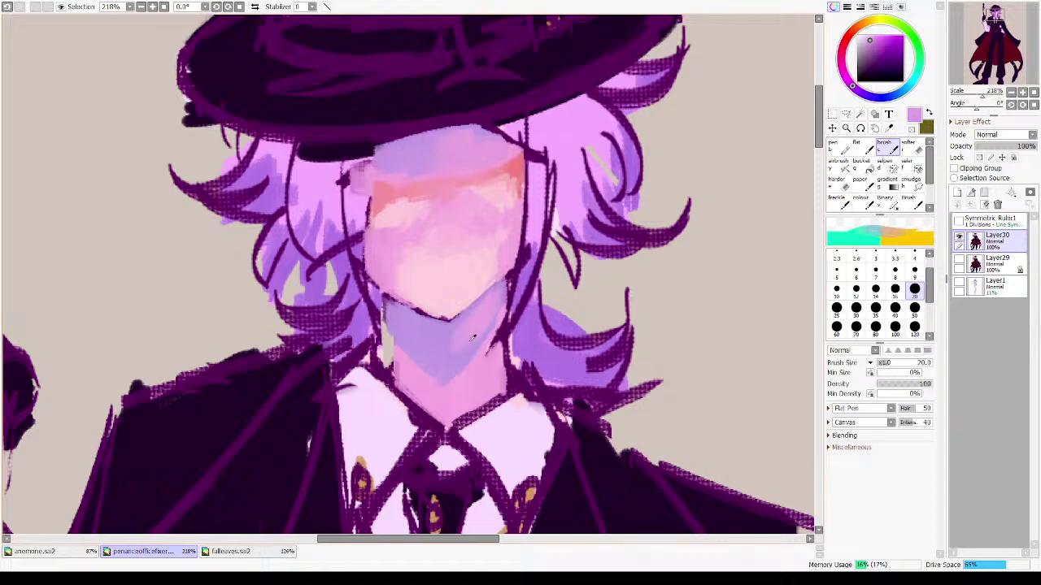
mouse_move(469, 338)
left_mouse_down()
mouse_move(467, 323)
mouse_move(430, 348)
mouse_move(487, 338)
left_mouse_up()
left_click(435, 360, "alt")
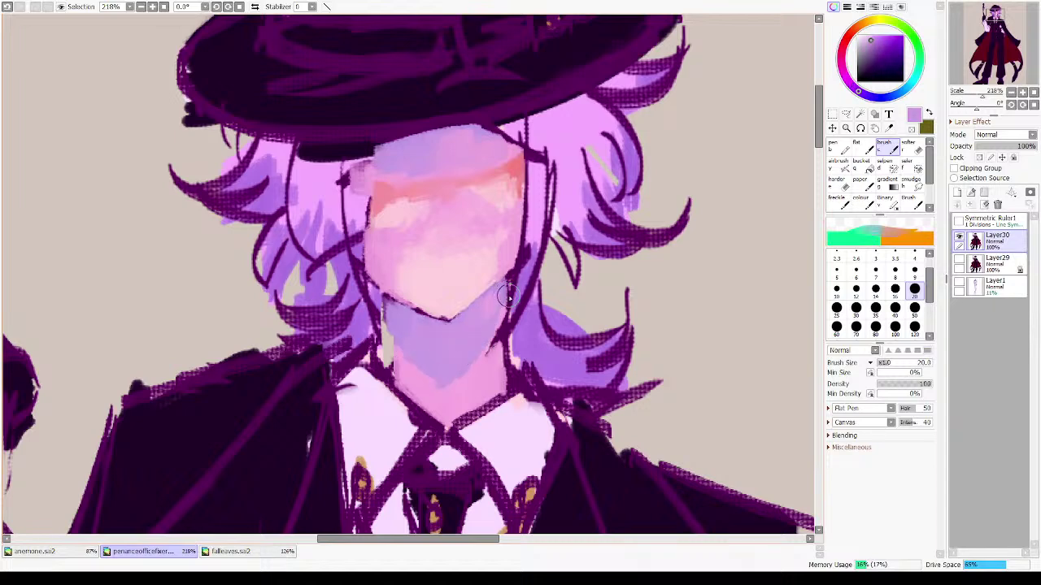
key("h")
key("h")
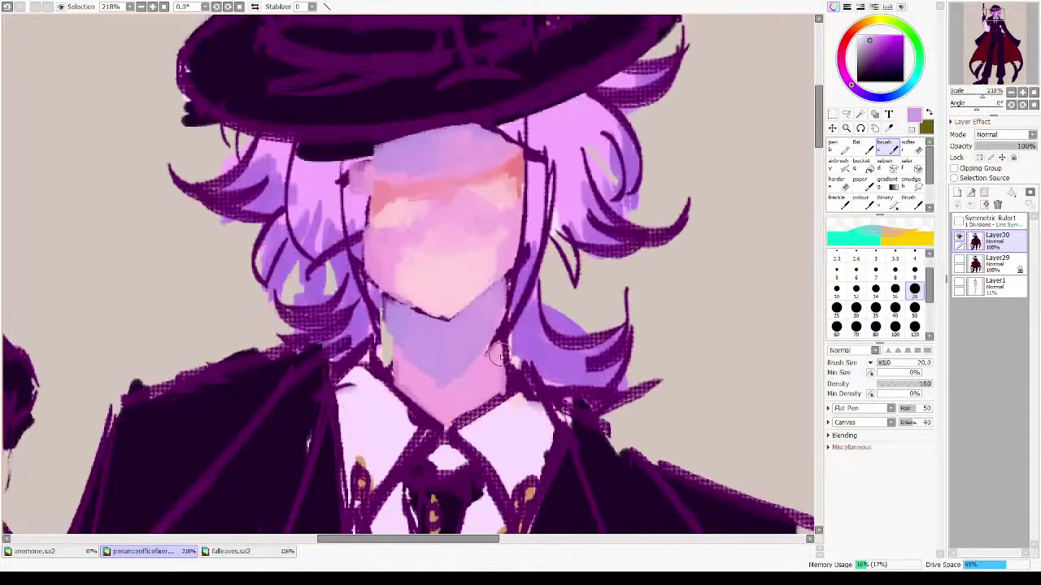
- Sample the forehead's coral, set the brush size to 12 and outline the lower edge of the neck shadow
left_click(468, 382, "alt")
left_click(505, 152, "alt")
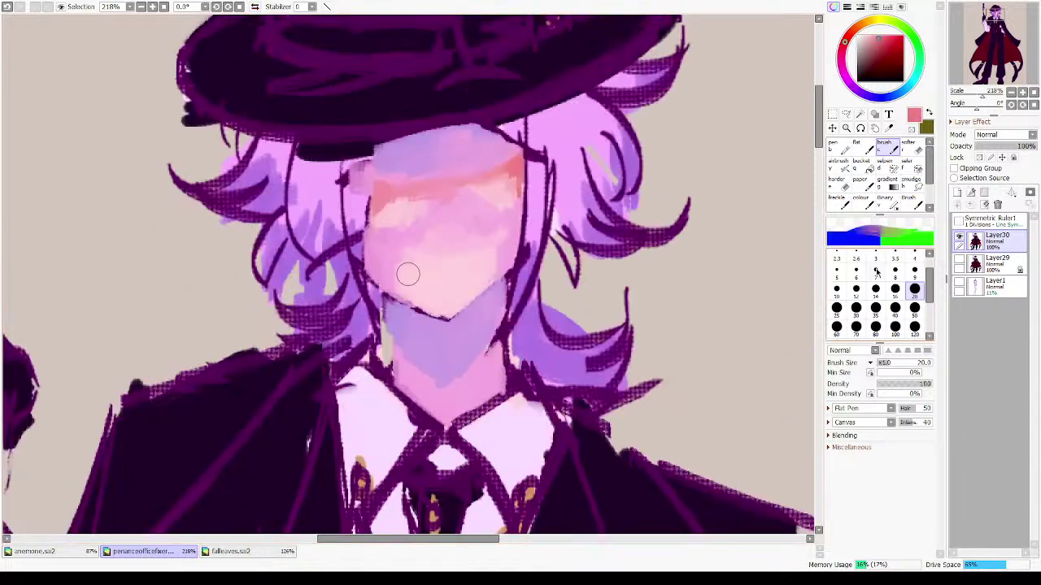
left_click(856, 288)
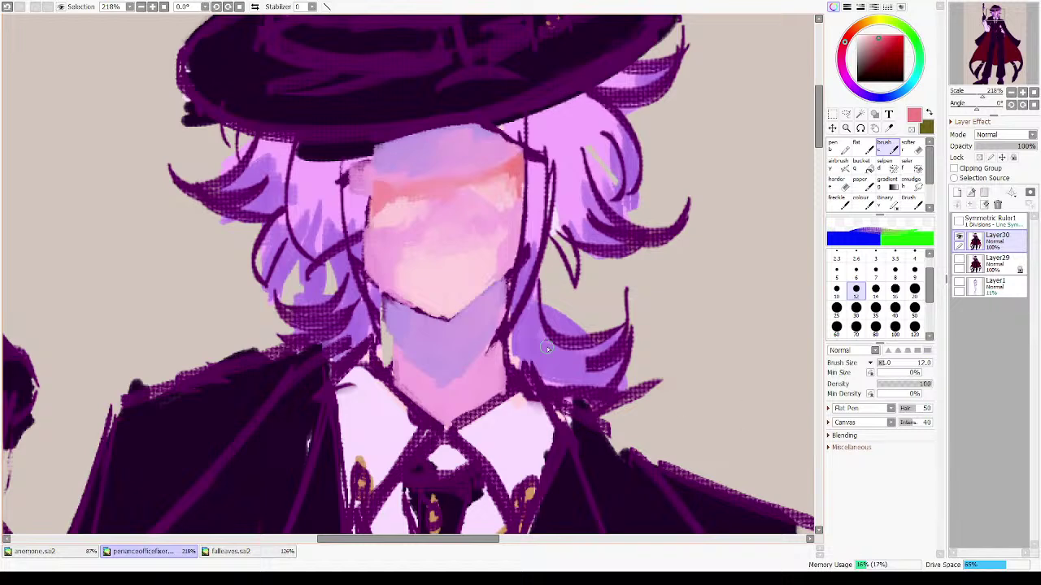
mouse_move(501, 308)
left_mouse_down()
mouse_move(488, 350)
mouse_move(462, 374)
left_mouse_up()
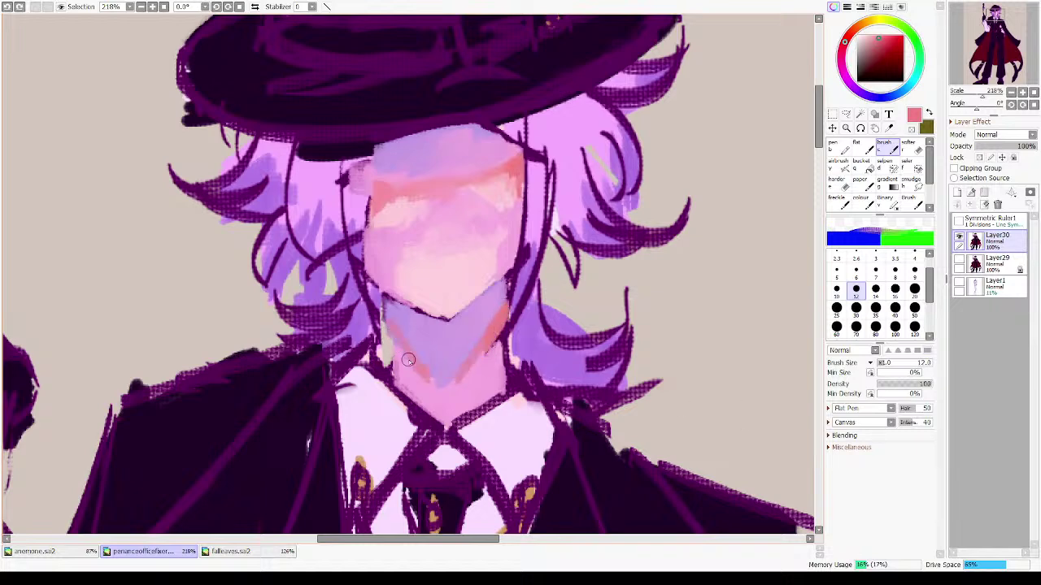
left_click_drag(382, 321, 425, 373)
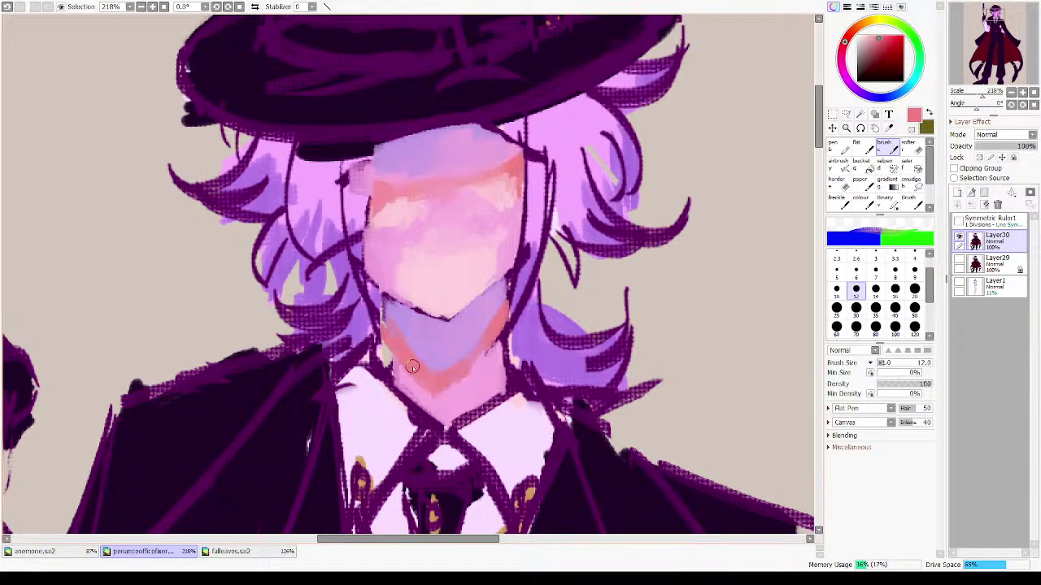
- Soften the coral band on the neck using sampled lavender, mauve and pink tones, thinning it toward the collar
left_click(389, 316, "alt")
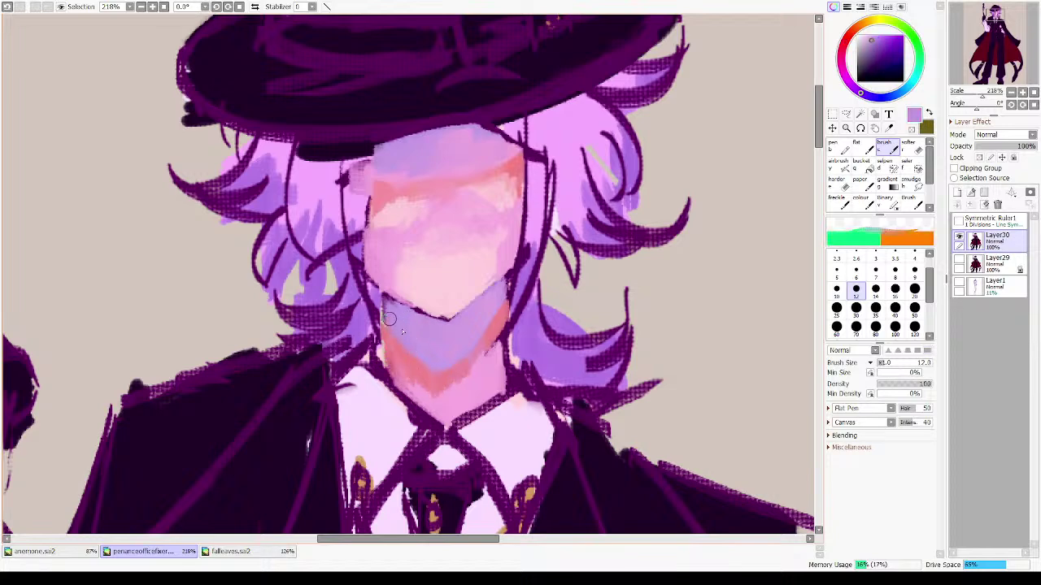
left_click(428, 366, "alt")
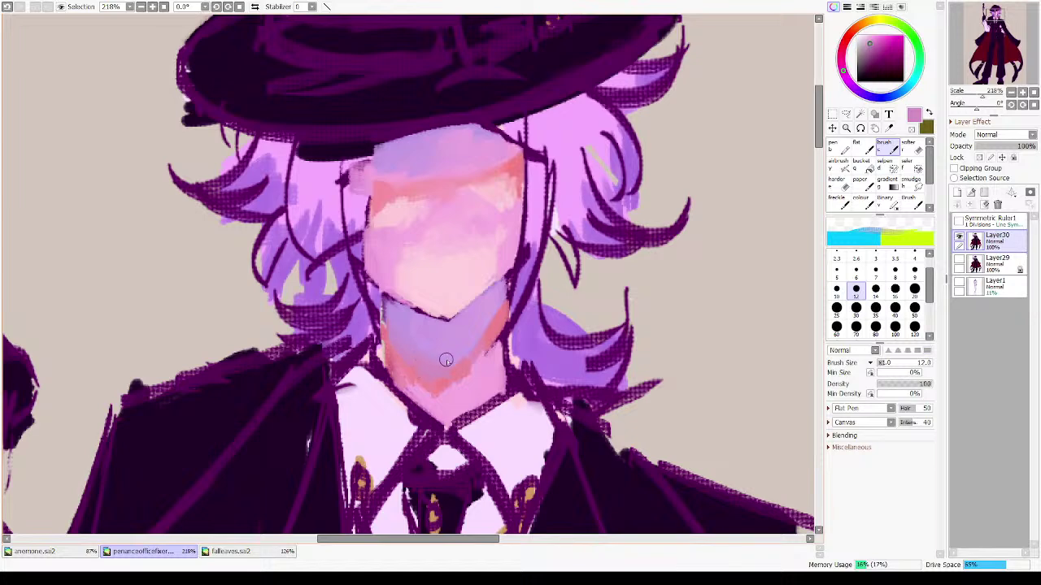
left_click(464, 393, "alt")
mouse_move(428, 397)
left_mouse_down()
mouse_move(463, 384)
mouse_move(484, 348)
left_mouse_up()
left_click(494, 329, "alt")
left_click(496, 310, "alt")
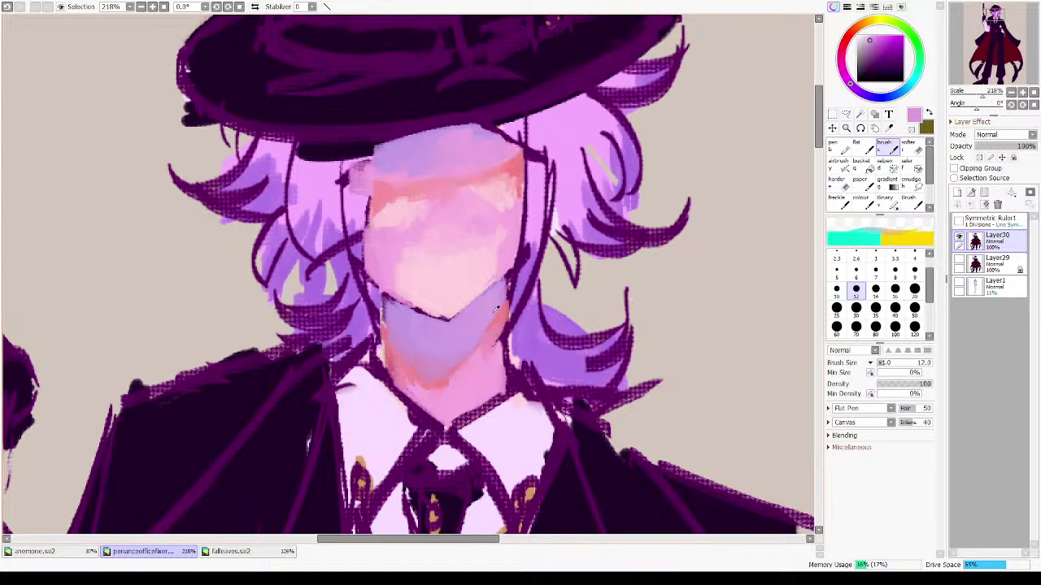
left_click(497, 312, "alt")
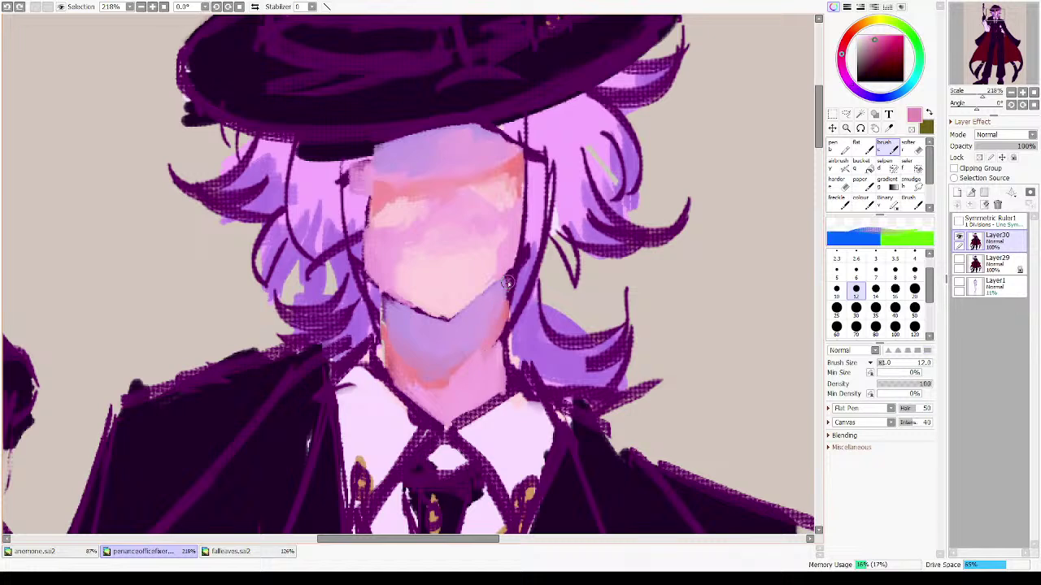
- Smooth the neck shading on both sides with sampled pink, lavender and coral tones, checking it mirrored
left_click(474, 370, "alt")
left_click(472, 324, "alt")
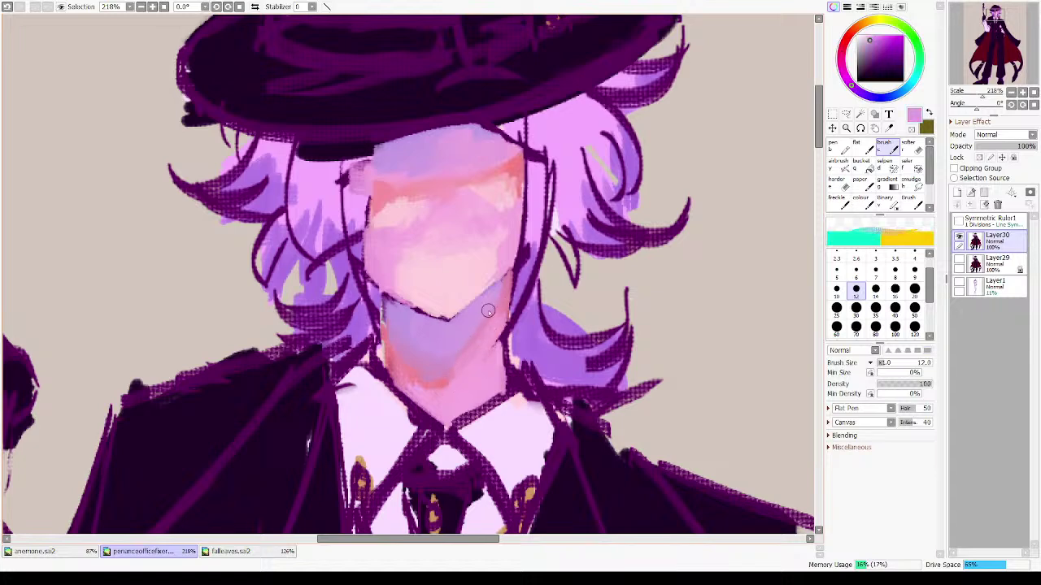
key("h")
key("h")
left_click(433, 380, "alt")
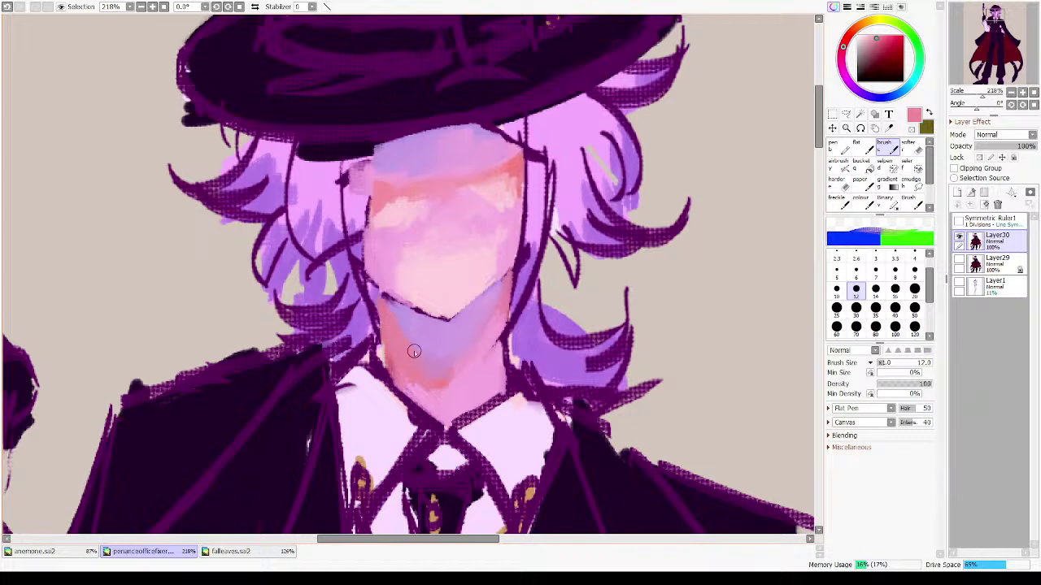
left_click(419, 346, "alt")
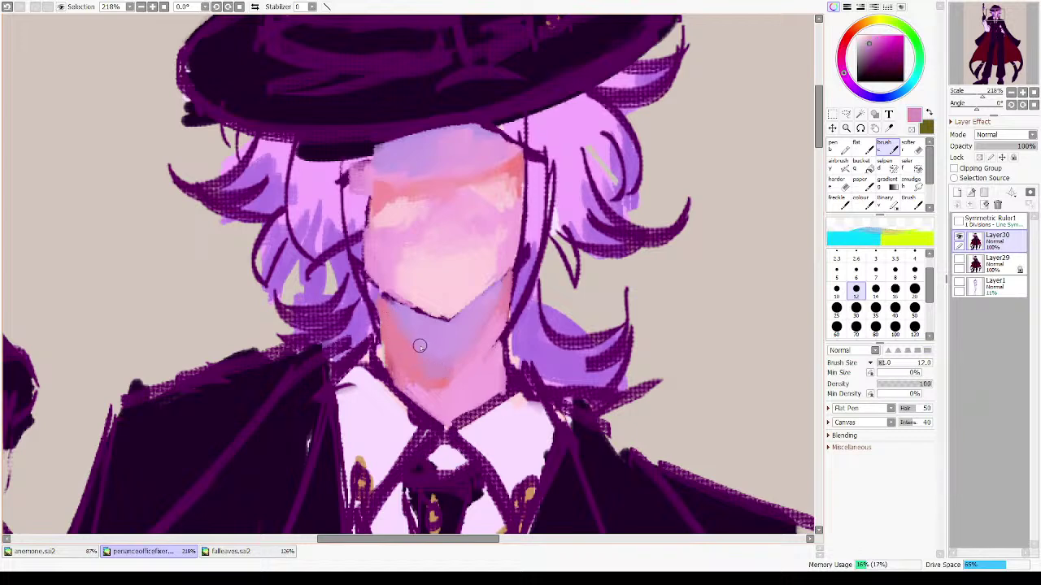
- Blend the coral edge of the forehead shadow near the side hair with sampled coral and pink, checking it mirrored
left_click(515, 173, "alt")
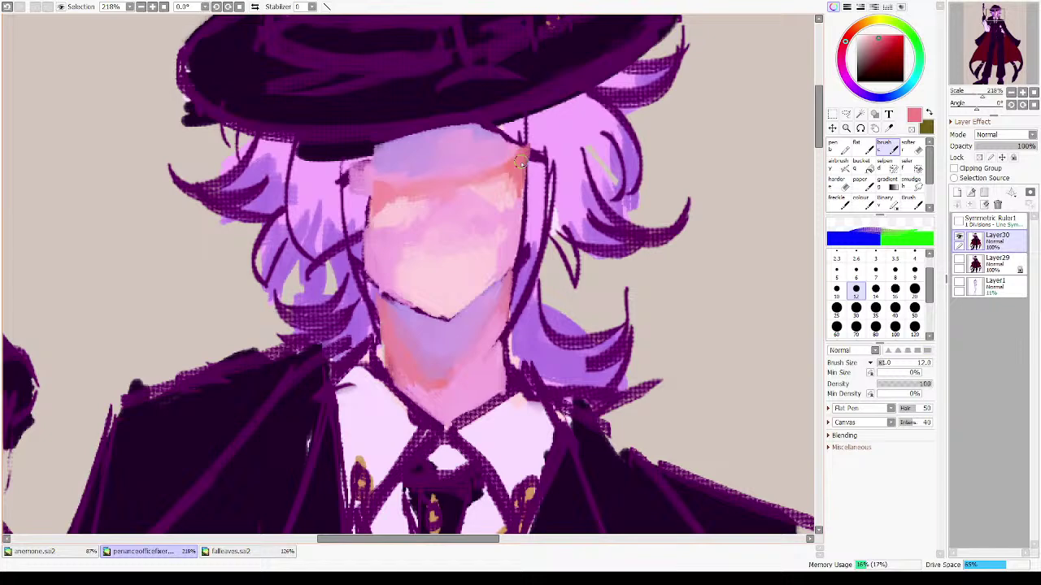
left_click(466, 170, "alt")
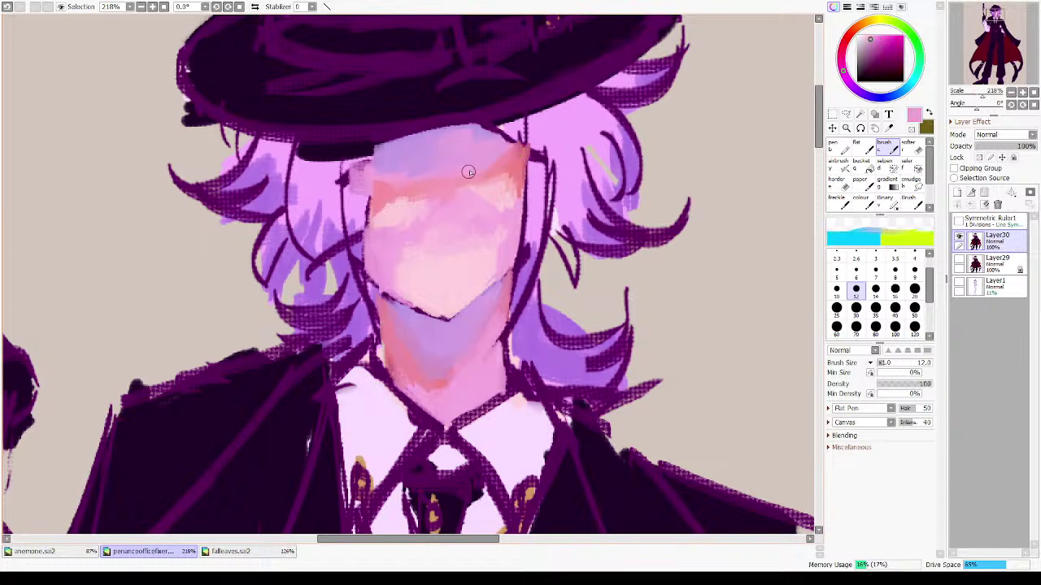
left_click(515, 159, "alt")
key("h")
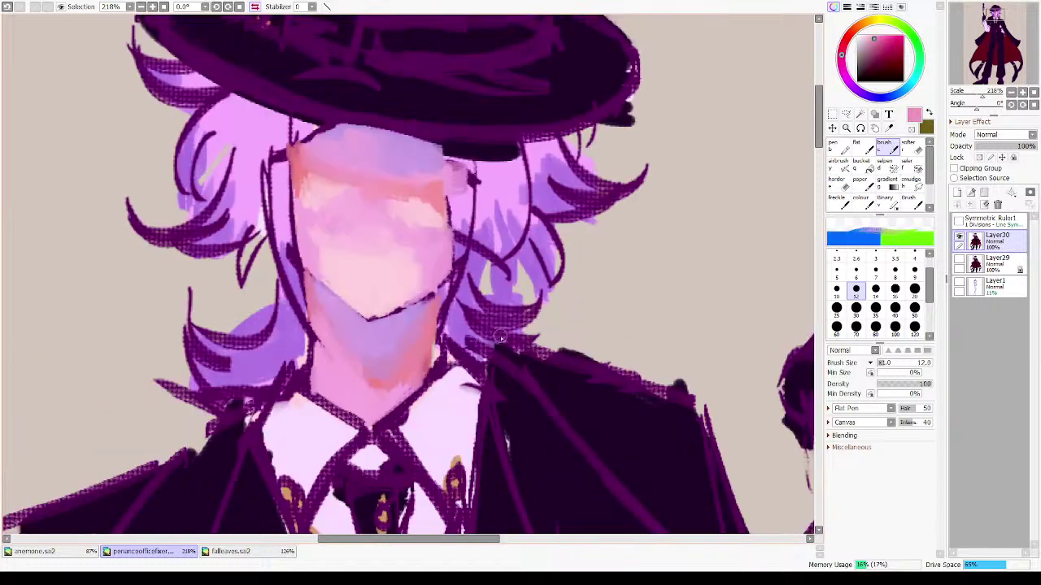
key("h")
- Smooth the coral band on the neck down to the collar with sampled coral and pink tones, checking it mirrored
left_click(444, 382, "alt")
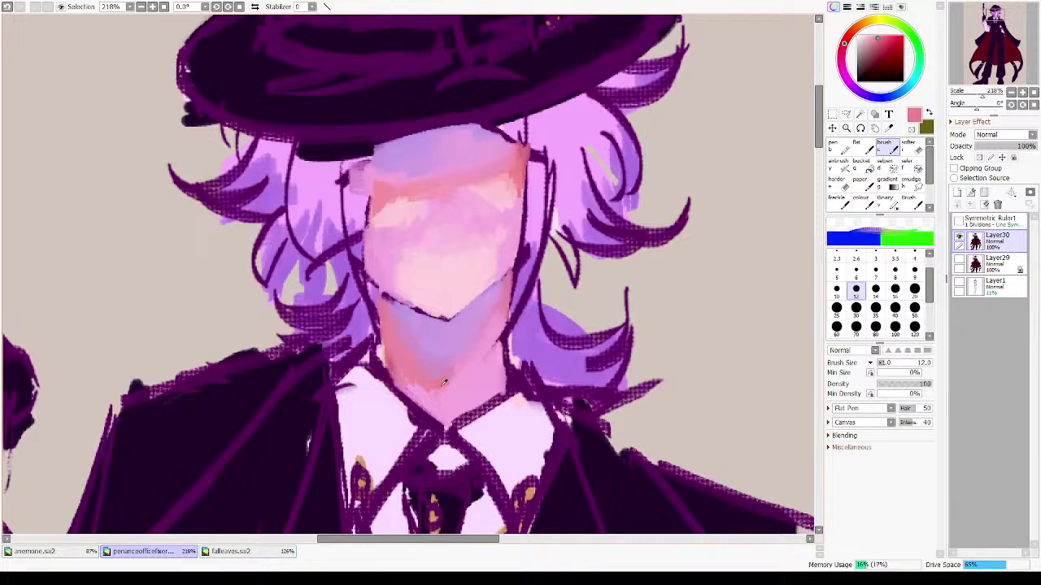
left_click(446, 401, "alt")
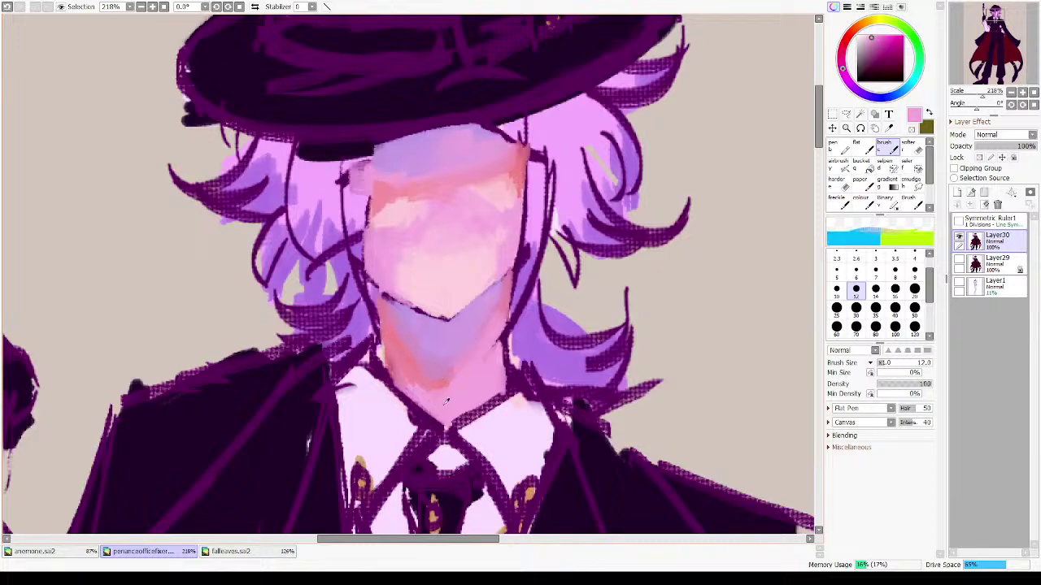
mouse_move(386, 362)
left_mouse_down()
mouse_move(381, 331)
mouse_move(419, 370)
mouse_move(376, 342)
left_mouse_up()
left_click(399, 345, "alt")
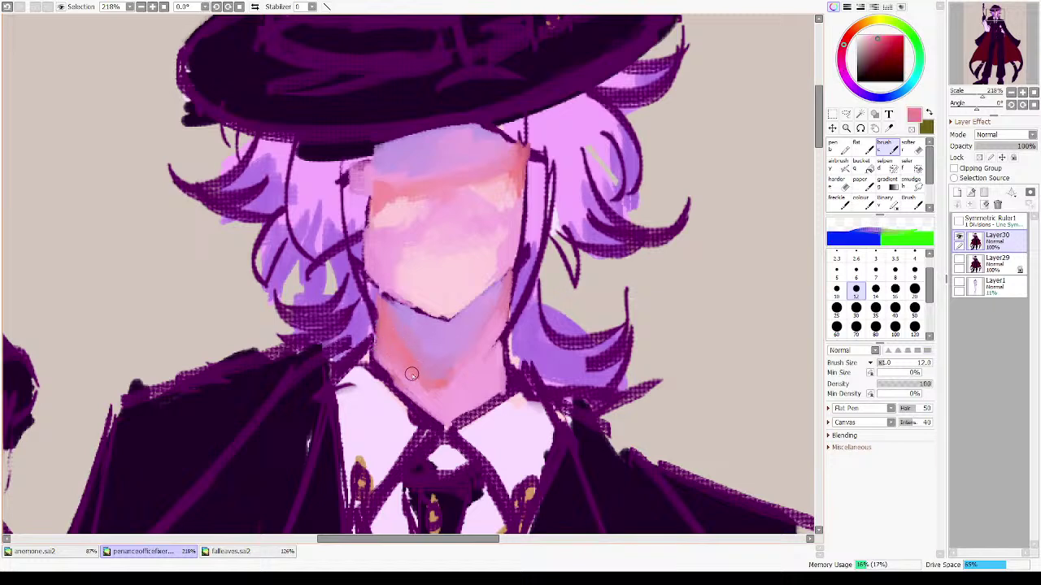
left_click(398, 365, "alt")
left_click(460, 393, "alt")
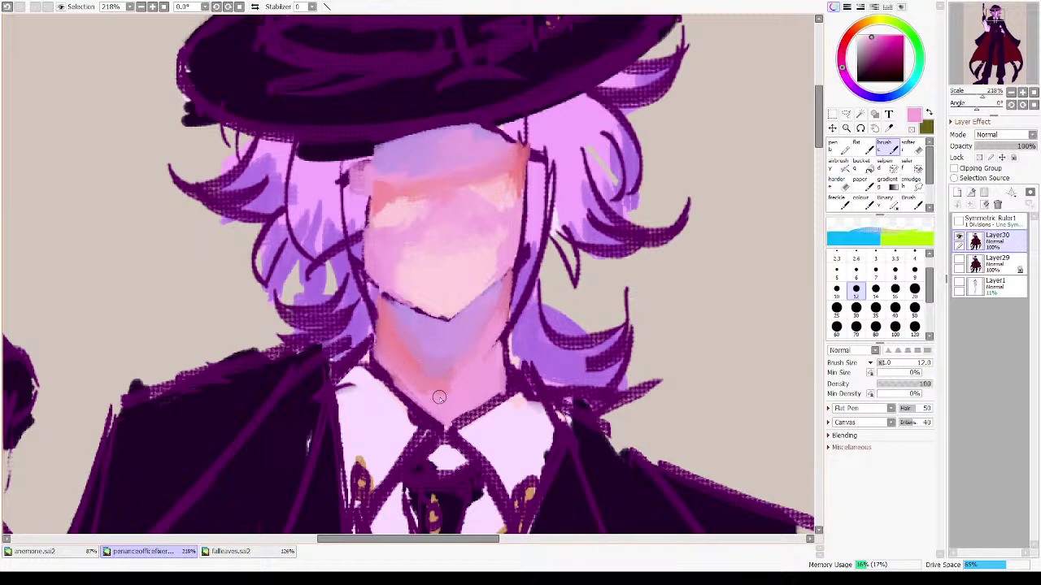
mouse_move(426, 392)
left_mouse_down()
mouse_move(453, 388)
mouse_move(441, 405)
mouse_move(444, 390)
mouse_move(490, 369)
left_mouse_up()
key("h")
key("h")
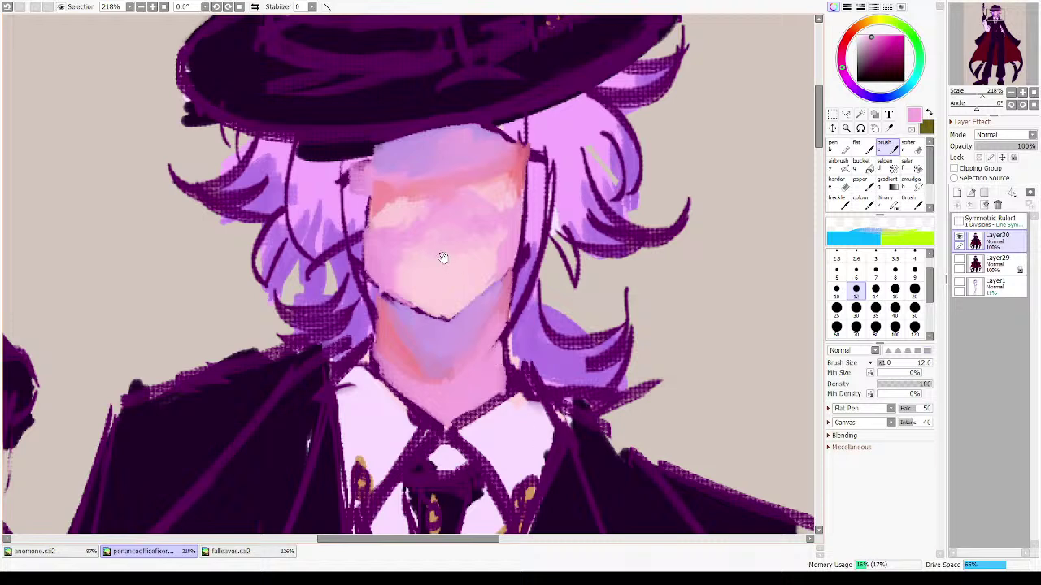
mouse_move(446, 251)
left_mouse_down()
mouse_move(488, 279)
mouse_move(463, 273)
left_mouse_up()
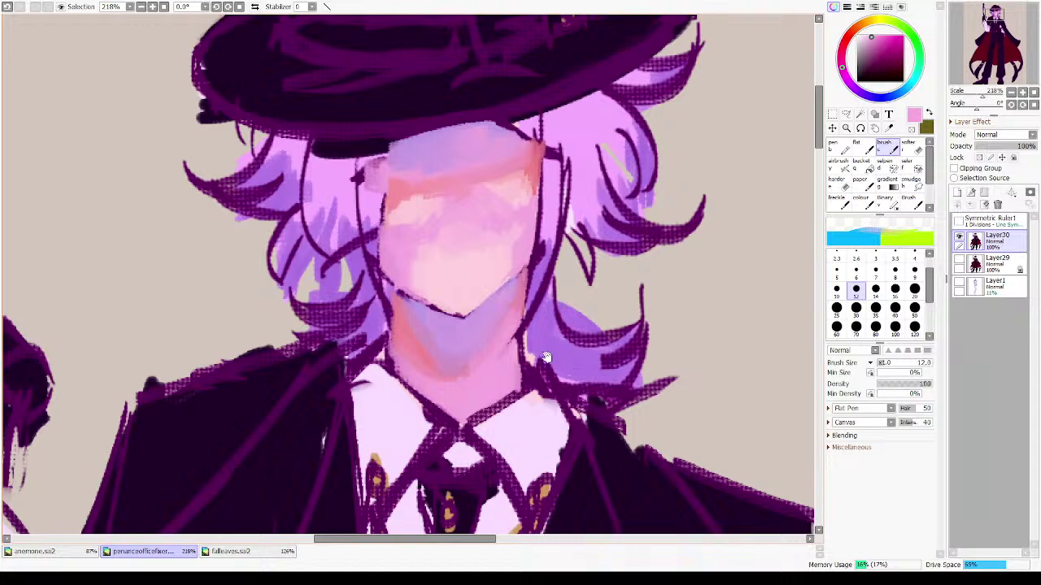
scroll(552, 316, "up", 1)
mouse_move(564, 173)
left_mouse_down()
mouse_move(521, 173)
mouse_move(552, 175)
mouse_move(561, 161)
mouse_move(551, 158)
mouse_move(521, 168)
mouse_move(632, 119)
mouse_move(536, 164)
mouse_move(549, 183)
mouse_move(558, 163)
mouse_move(575, 176)
mouse_move(576, 159)
mouse_move(569, 163)
mouse_move(582, 164)
mouse_move(549, 182)
mouse_move(533, 172)
mouse_move(553, 197)
left_mouse_up()
key("ctrl+z")
key("ctrl+z")
key("ctrl+z")
key("ctrl+z")
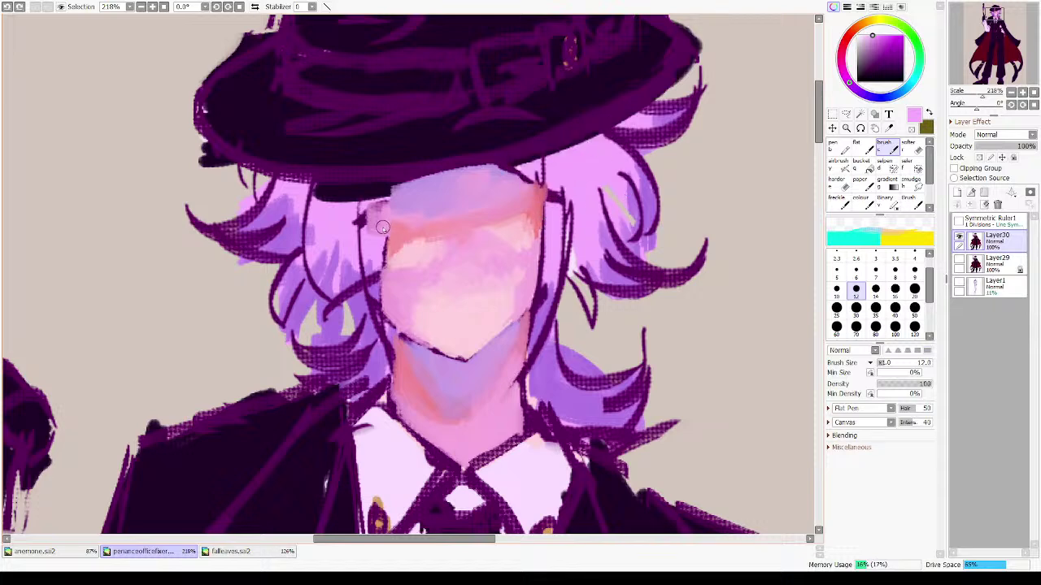
- Paint pink hair over the dark patch and outlines under the hat brim on both sides of the forehead
left_click_drag(313, 195, 363, 197)
mouse_move(286, 183)
left_mouse_down()
mouse_move(346, 190)
mouse_move(363, 200)
mouse_move(388, 191)
mouse_move(380, 235)
left_mouse_up()
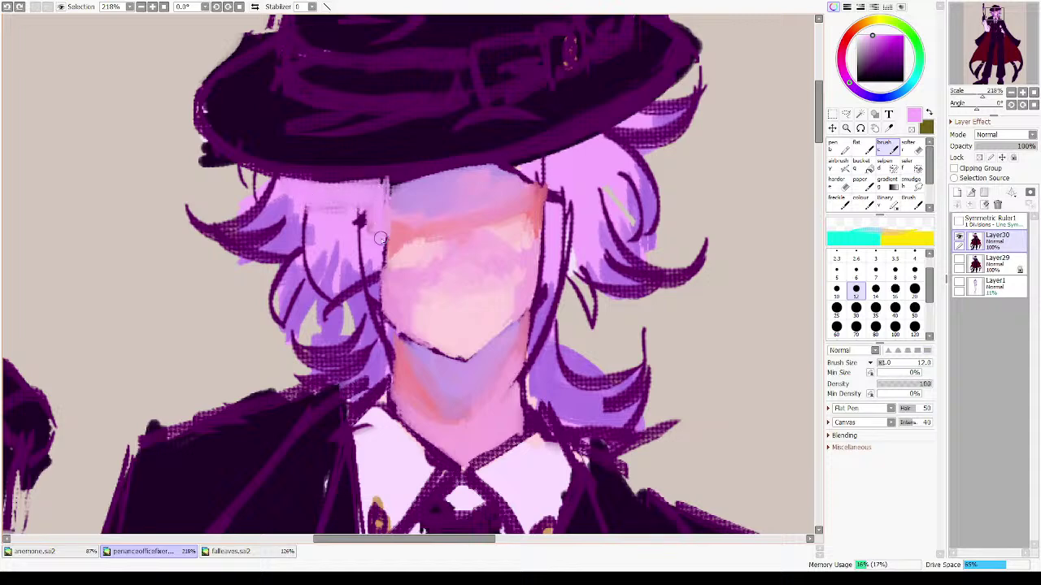
mouse_move(384, 187)
left_mouse_down()
mouse_move(385, 227)
mouse_move(373, 234)
mouse_move(359, 212)
mouse_move(364, 235)
mouse_move(368, 212)
mouse_move(356, 244)
mouse_move(328, 211)
mouse_move(367, 222)
mouse_move(339, 223)
mouse_move(352, 201)
left_mouse_up()
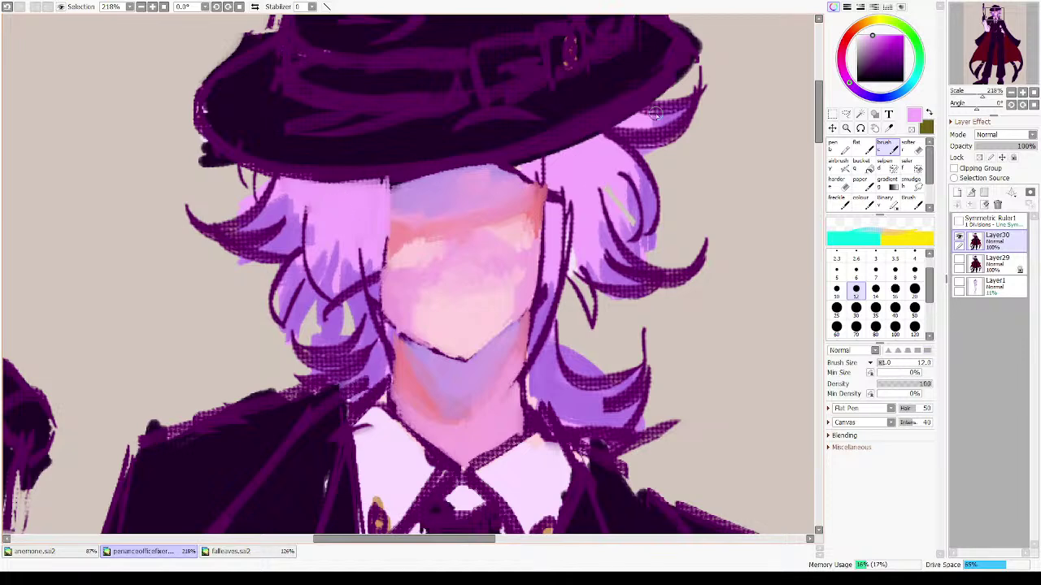
mouse_move(523, 172)
left_mouse_down()
mouse_move(561, 195)
mouse_move(498, 154)
mouse_move(537, 165)
mouse_move(506, 149)
mouse_move(566, 192)
mouse_move(490, 143)
mouse_move(569, 191)
mouse_move(563, 201)
mouse_move(543, 195)
mouse_move(490, 149)
mouse_move(555, 204)
mouse_move(500, 166)
mouse_move(569, 174)
left_mouse_up()
key("ctrl+z")
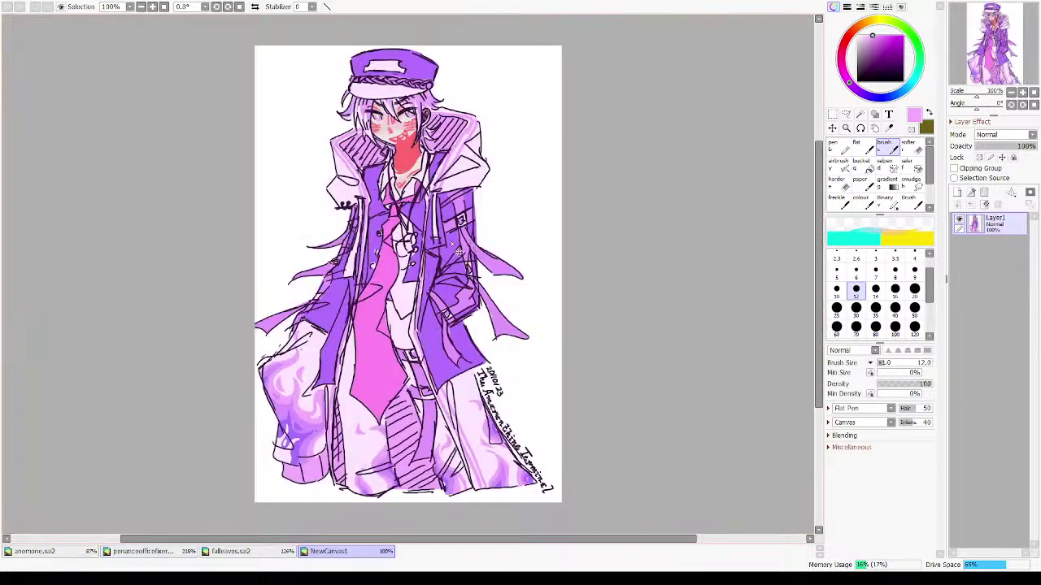
- Examine the reference character's face, hair and cap close up in NewCanvas1 and return to the penanceofficefixer drawing
scroll(302, 149, "up", 4)
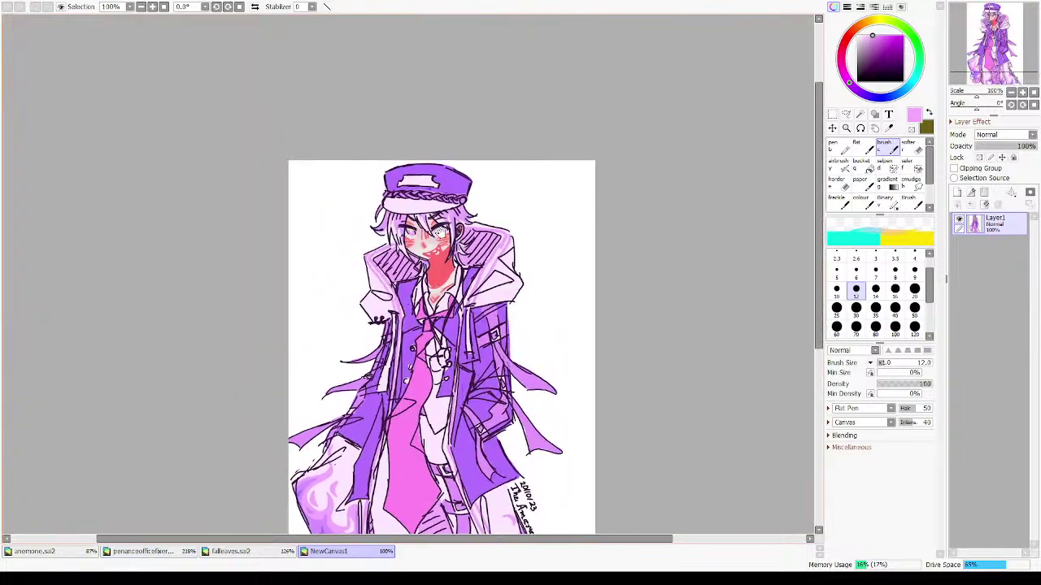
left_click_drag(247, 121, 550, 326)
left_click_drag(382, 402, 450, 445)
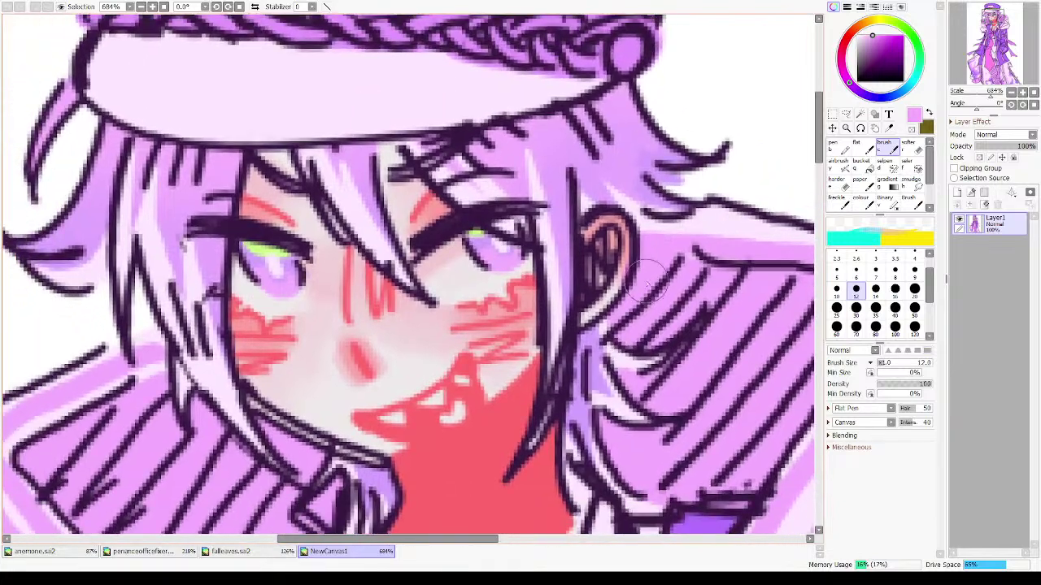
left_click_drag(977, 107, 985, 98)
left_click(1022, 104)
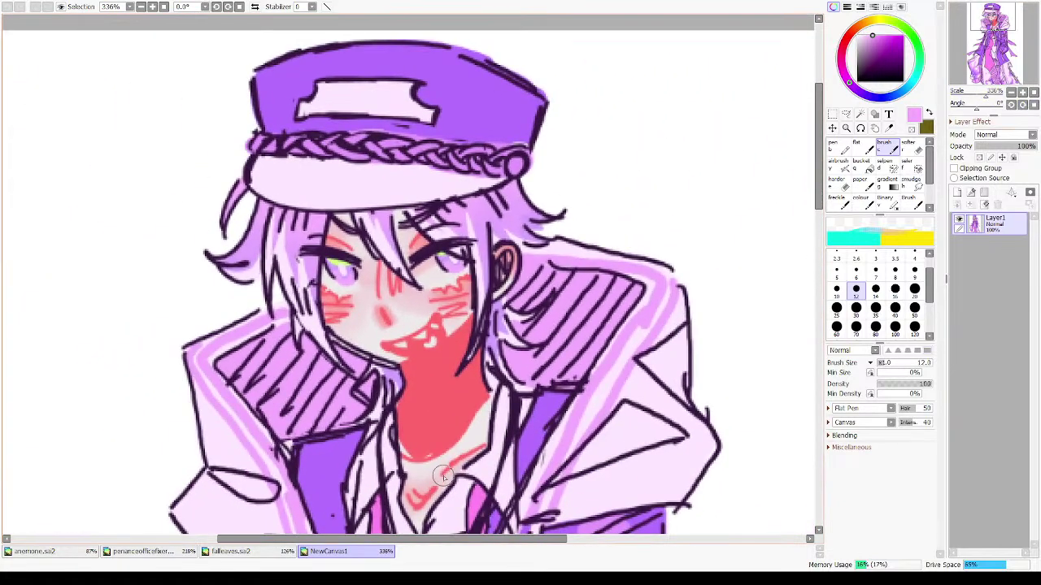
left_click(138, 551)
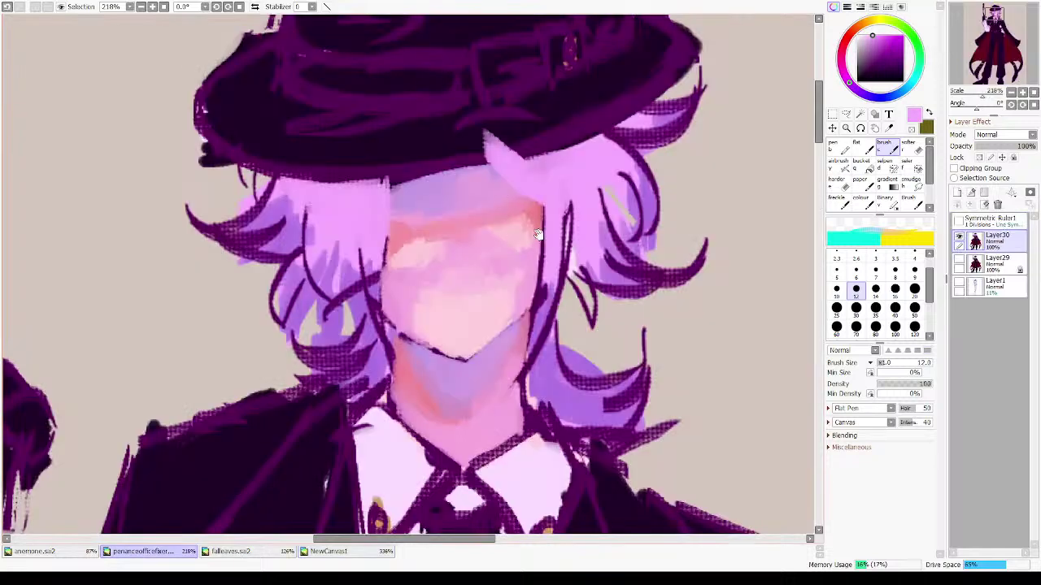
- Extend the pink hair outward along the lower edge of the hat brim and close the anemone.sa2 document
left_click_drag(537, 235, 527, 260)
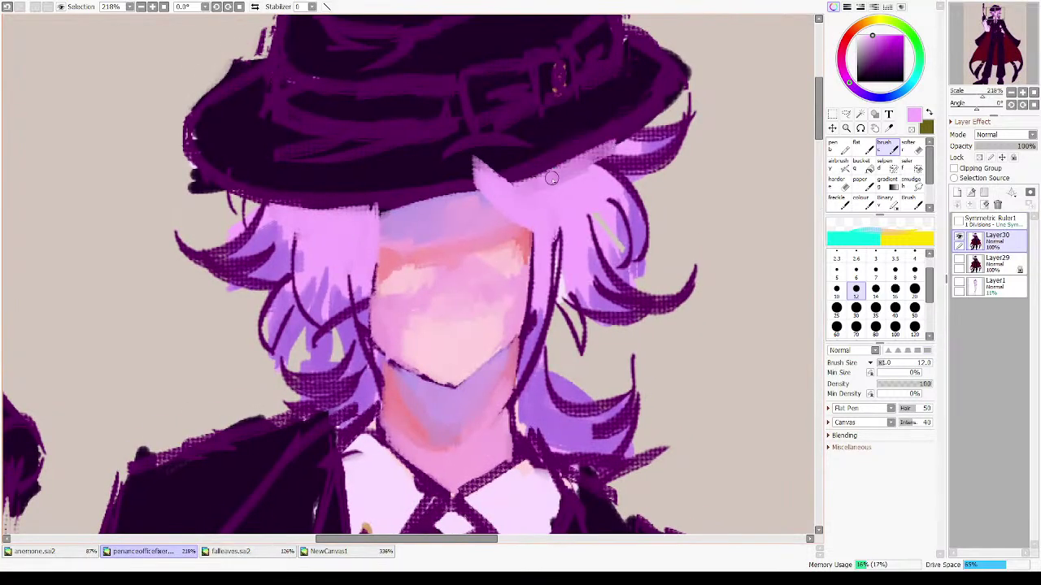
mouse_move(552, 177)
left_mouse_down()
mouse_move(611, 152)
mouse_move(543, 182)
mouse_move(617, 154)
left_mouse_up()
left_click(86, 545)
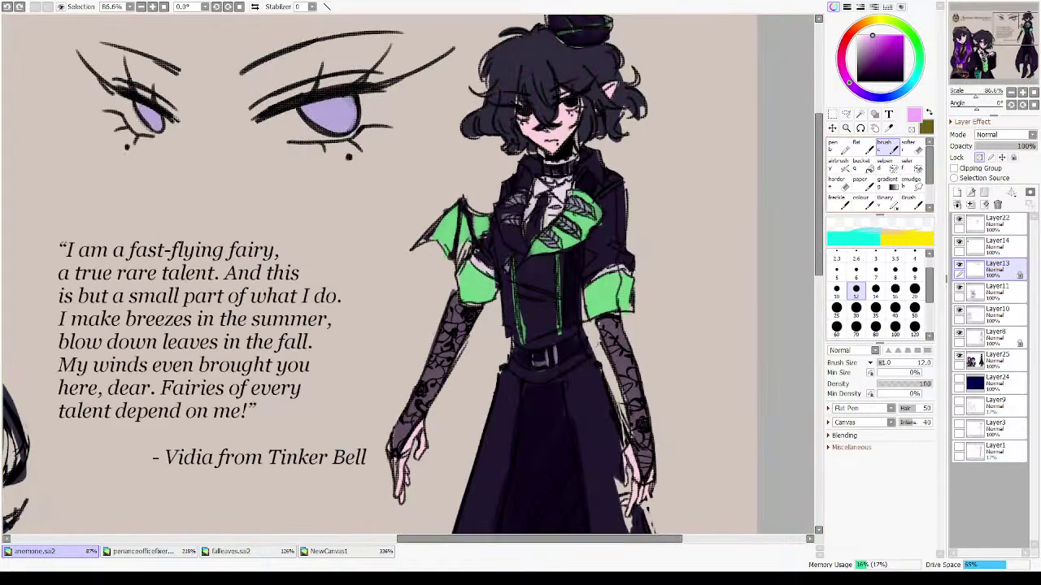
key("ctrl+w")
left_click_drag(489, 341, 497, 402)
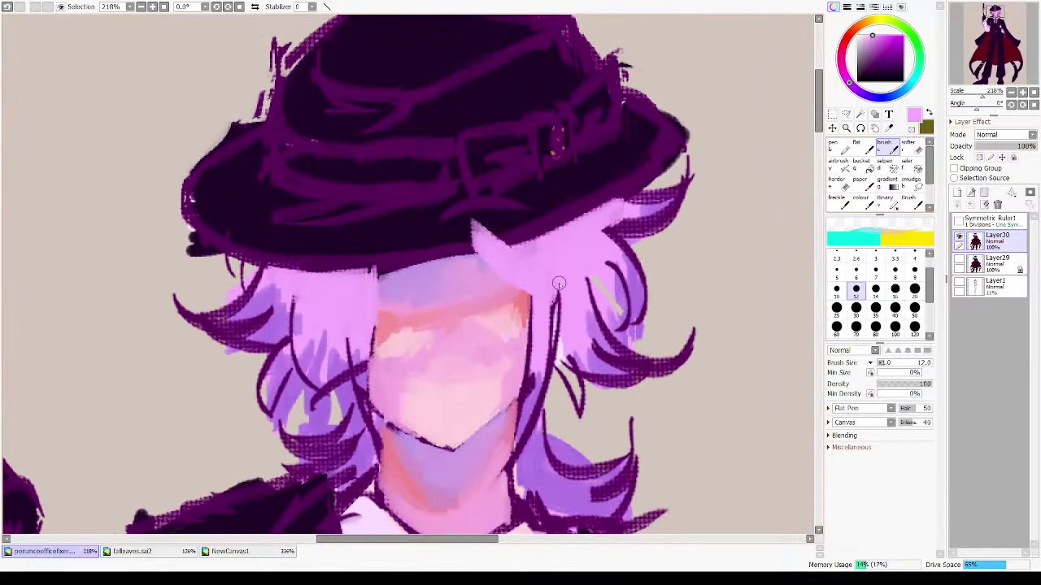
- Check the hair mirrored and try a long pink strand falling from the hat brim across the face
key("h")
key("h")
left_click_drag(437, 285, 410, 254)
mouse_move(383, 208)
left_mouse_down()
mouse_move(447, 330)
mouse_move(402, 283)
mouse_move(437, 355)
left_mouse_up()
key("ctrl+z")
key("ctrl+z")
- Paint overlapping pink bangs falling from the hat brim across the middle of the face to a tapered tip
left_click_drag(406, 234, 411, 285)
mouse_move(398, 215)
left_mouse_down()
mouse_move(414, 304)
mouse_move(403, 230)
left_mouse_up()
left_click_drag(409, 277, 459, 344)
left_click_drag(426, 224, 439, 287)
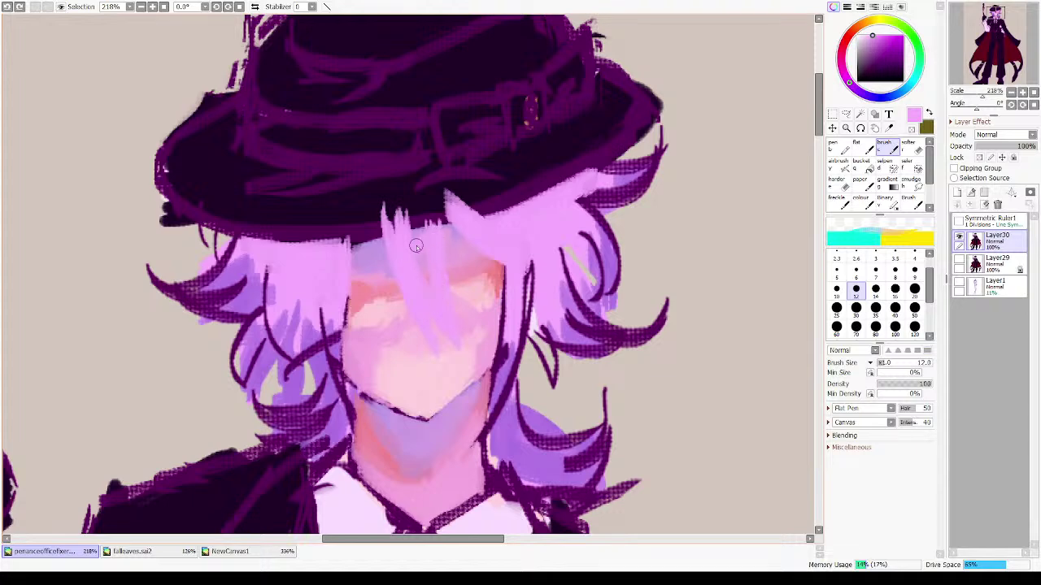
left_click_drag(414, 231, 430, 233)
left_click_drag(442, 317, 436, 301)
scroll(561, 244, "down", 2)
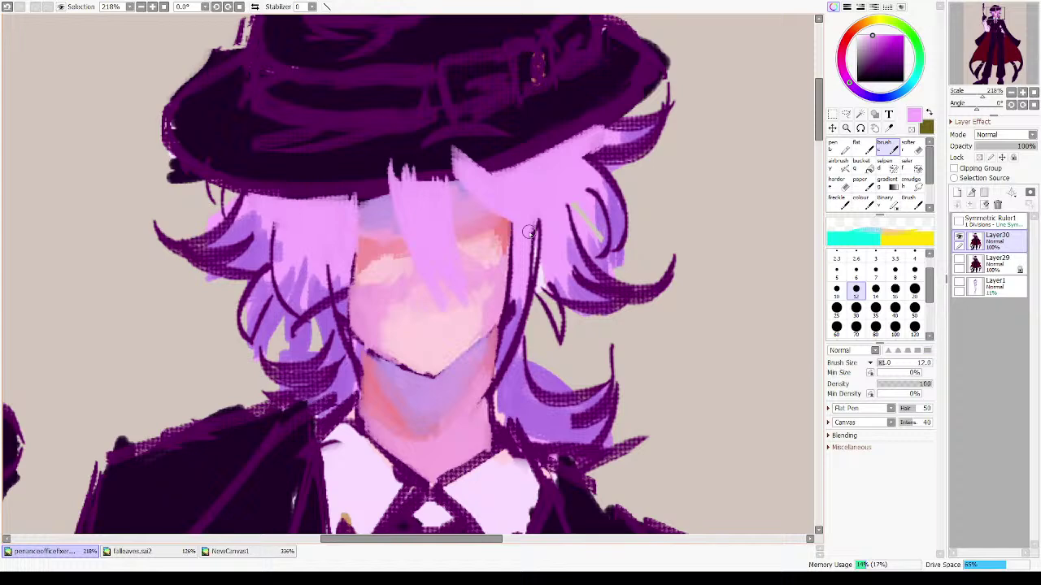
- Paint pink over the outline beside the face and extend the side hair into a long hanging lock
left_click_drag(526, 208, 522, 97)
key("ctrl+z")
left_click_drag(510, 192, 517, 213)
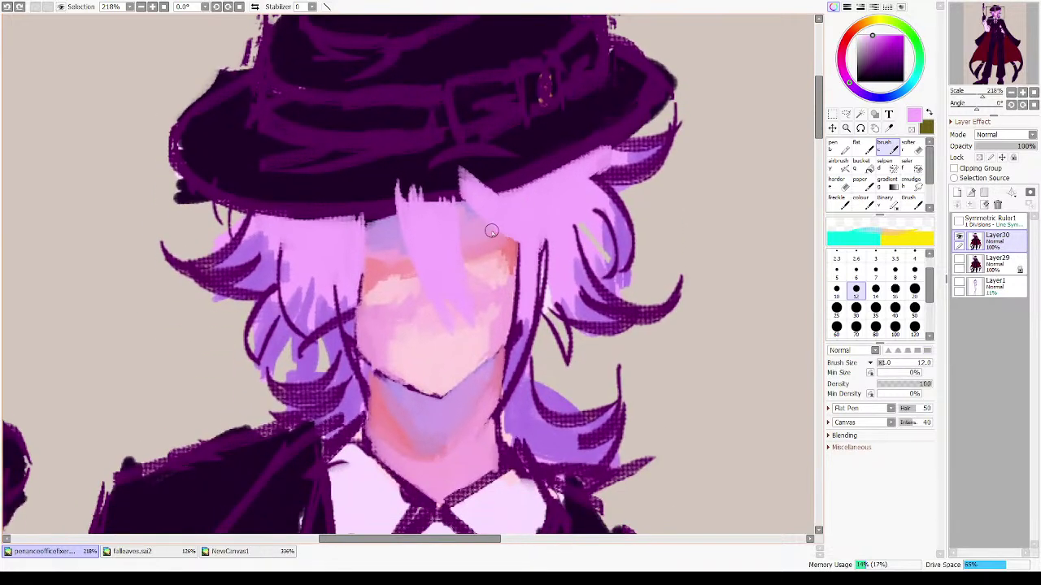
left_click_drag(603, 295, 553, 330)
mouse_move(504, 281)
left_mouse_down()
mouse_move(499, 333)
mouse_move(493, 272)
mouse_move(496, 344)
mouse_move(504, 359)
mouse_move(502, 325)
mouse_move(510, 397)
left_mouse_up()
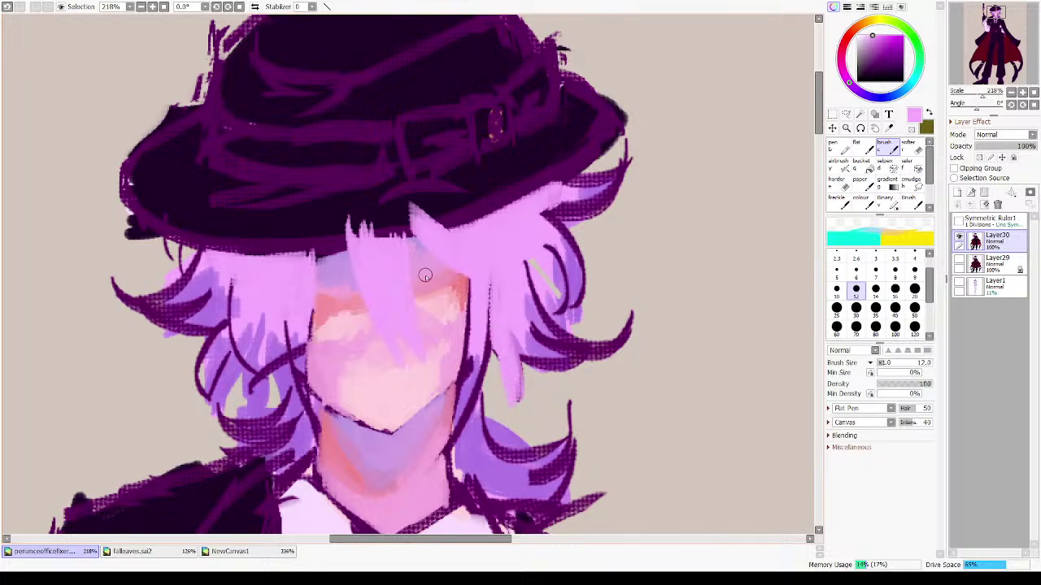
- Paint thin mauve and lavender strands along the inner edge of the central bangs using colours sampled from the forehead
right_click(420, 256)
left_click_drag(418, 263, 429, 338)
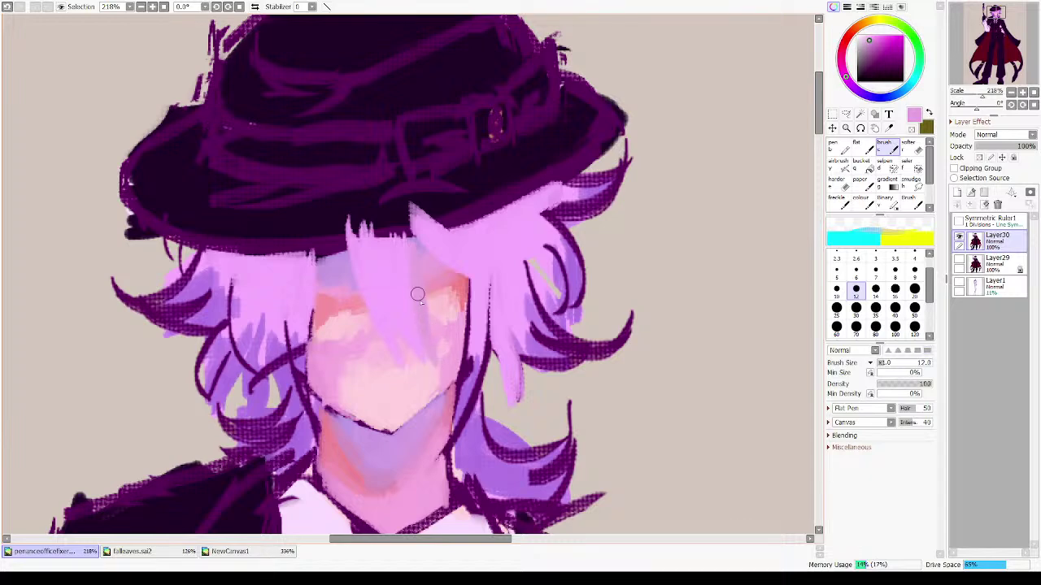
left_click_drag(403, 340, 414, 379)
left_click(421, 246, "alt")
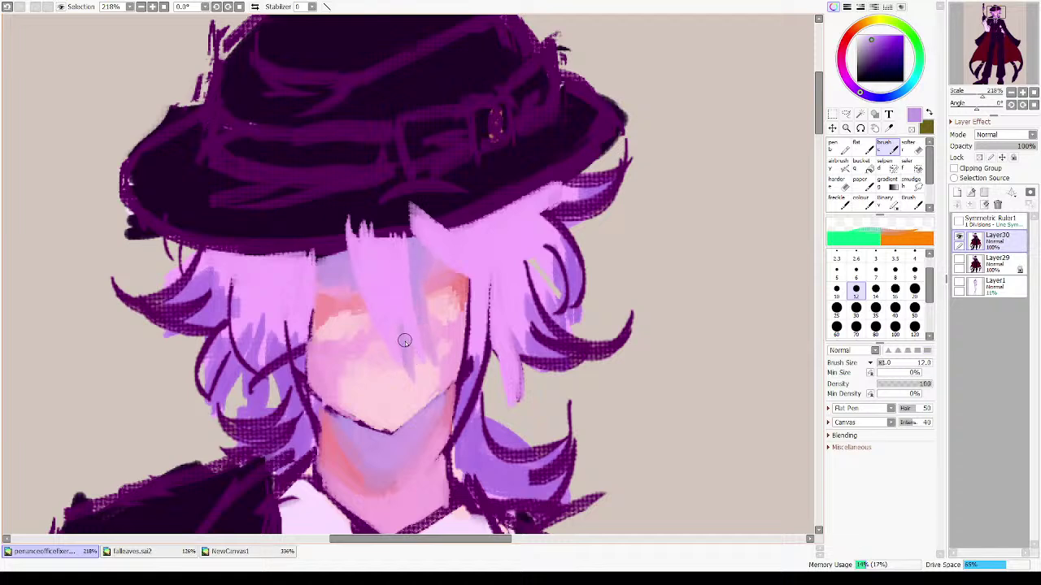
- Sample the forehead's coral and try accent strokes around the tips of the central bangs, undoing the unwanted ones
left_click(452, 282, "alt")
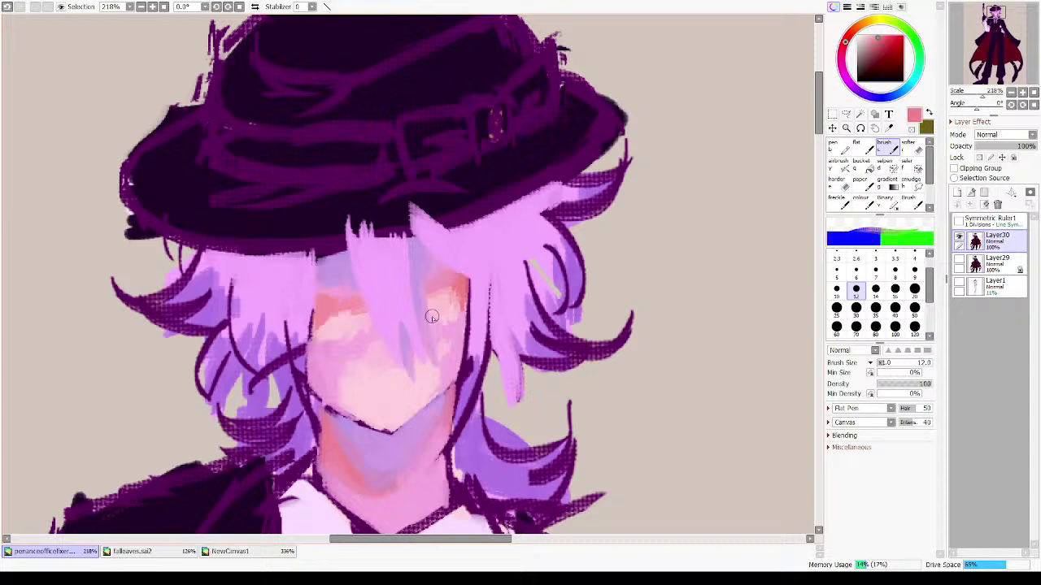
left_click_drag(427, 302, 426, 303)
left_click_drag(430, 341, 437, 365)
key("ctrl+z")
left_click_drag(431, 318, 448, 375)
key("ctrl+z")
left_click_drag(414, 344, 437, 363)
key("ctrl+z")
- Sample the hair's pink, touch up the edge of the central bangs and check the shape mirrored
key("h")
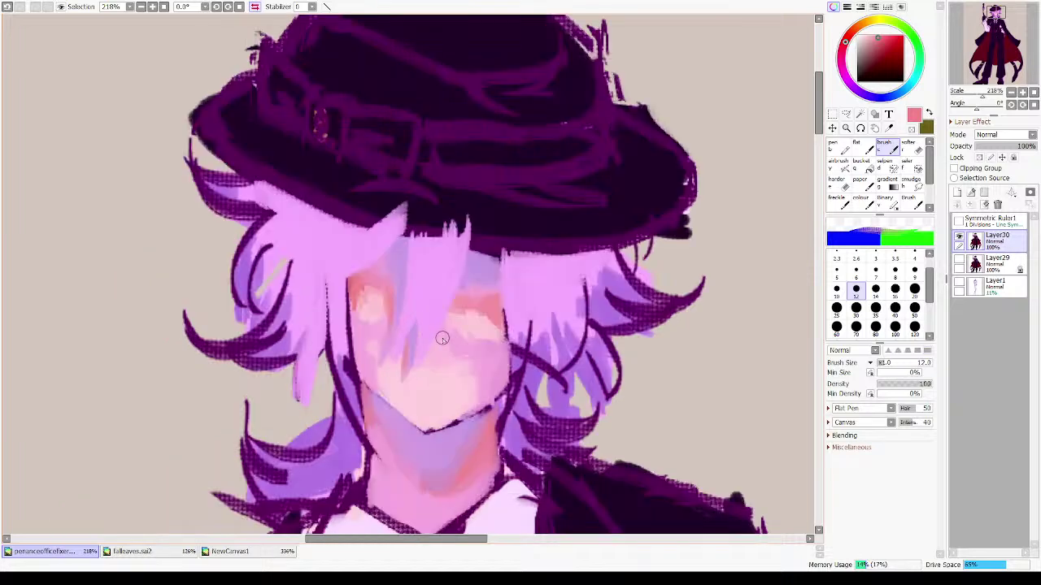
key("h")
left_click(416, 352, "alt")
key("h")
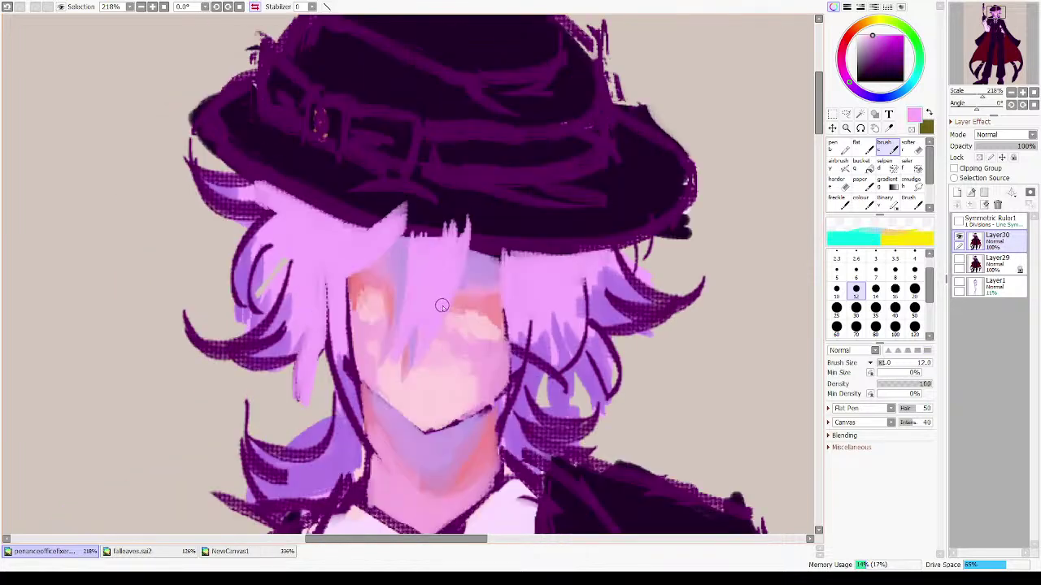
key("h")
left_click_drag(514, 274, 505, 270)
- Set the brush size to 20 and touch up the skin around the central bangs' tips with sampled face pinks, checking the face mirrored
key("bracketright")
key("bracketright")
key("bracketright")
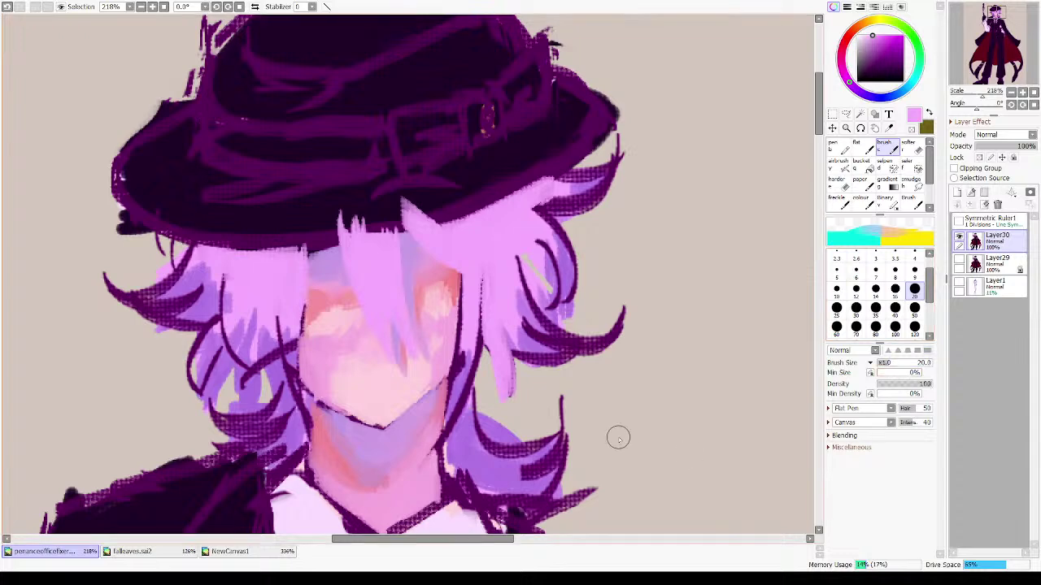
left_click(413, 390, "alt")
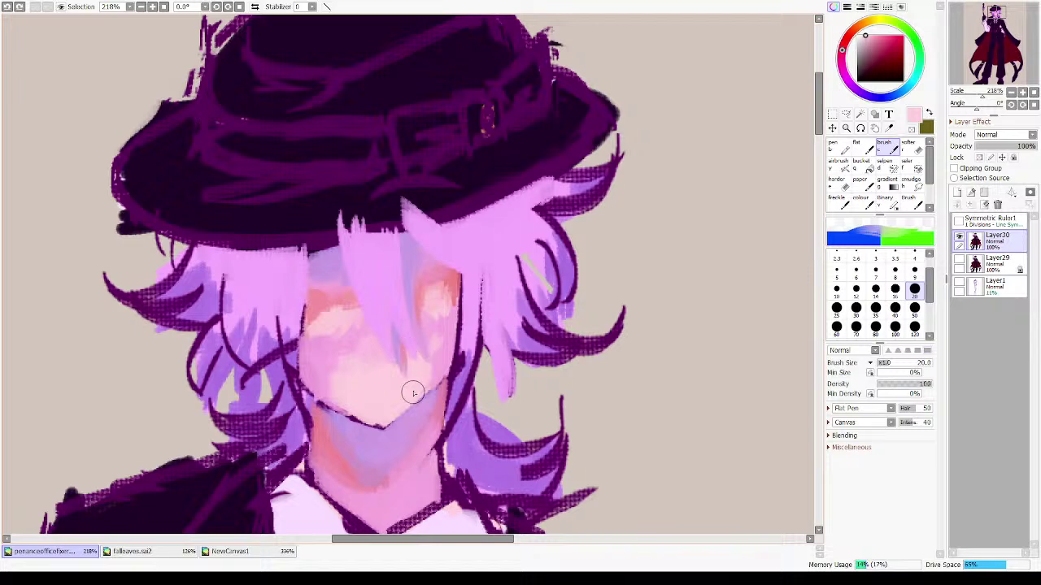
left_click(402, 351, "alt")
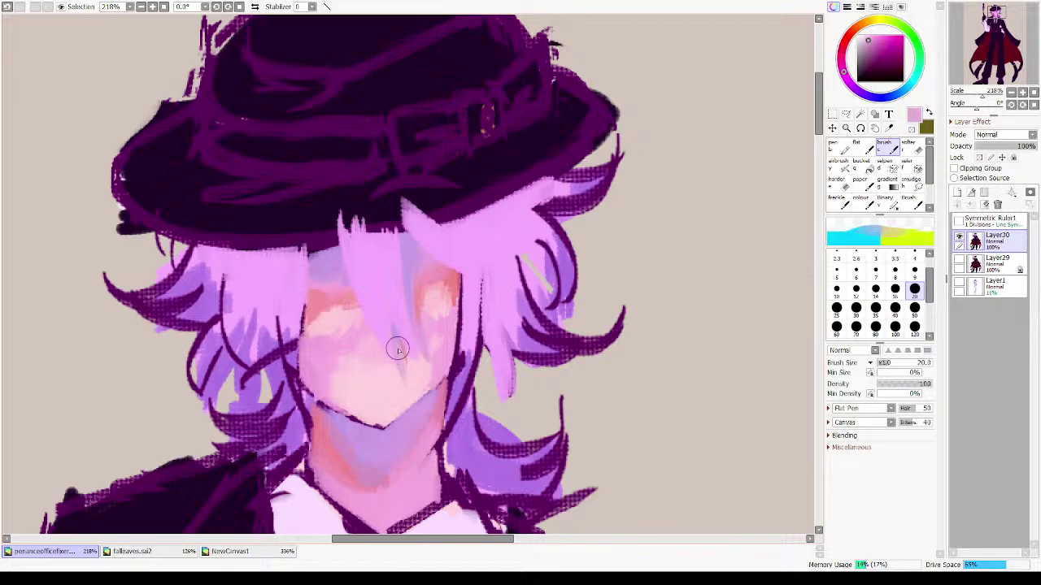
left_click(411, 382, "alt")
key("h")
key("h")
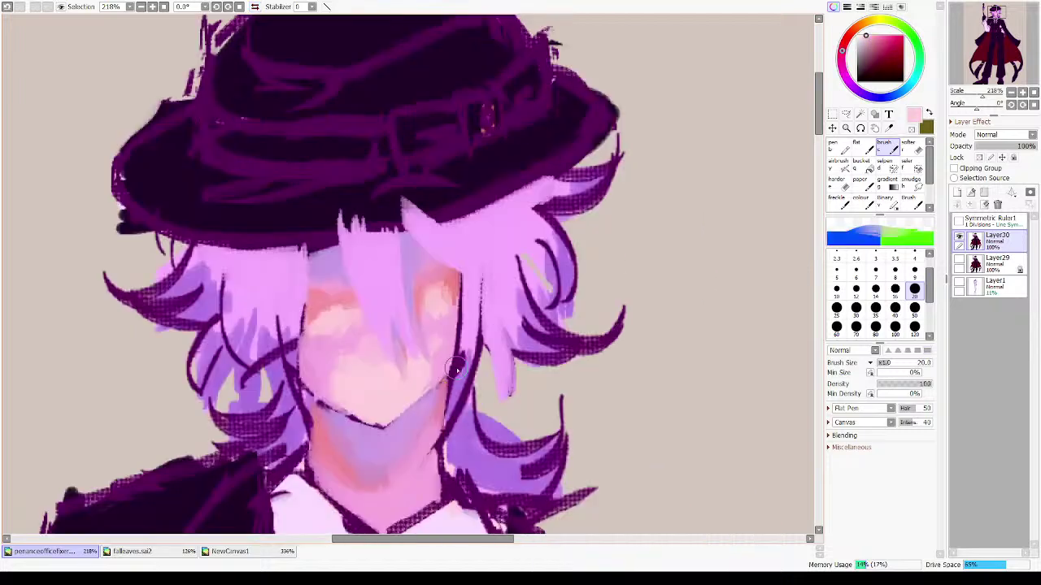
left_click(419, 325, "alt")
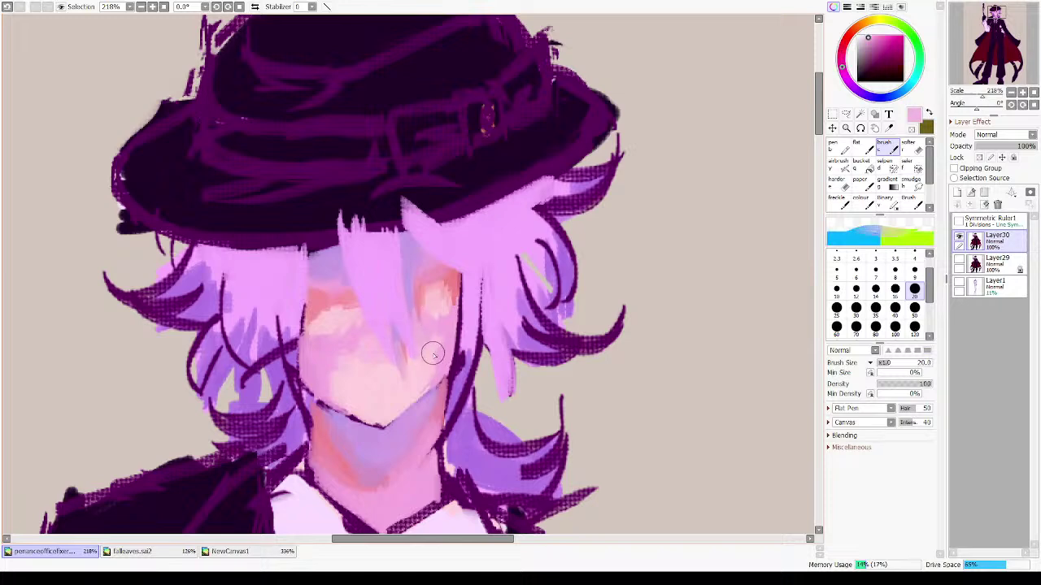
left_click(414, 317, "alt")
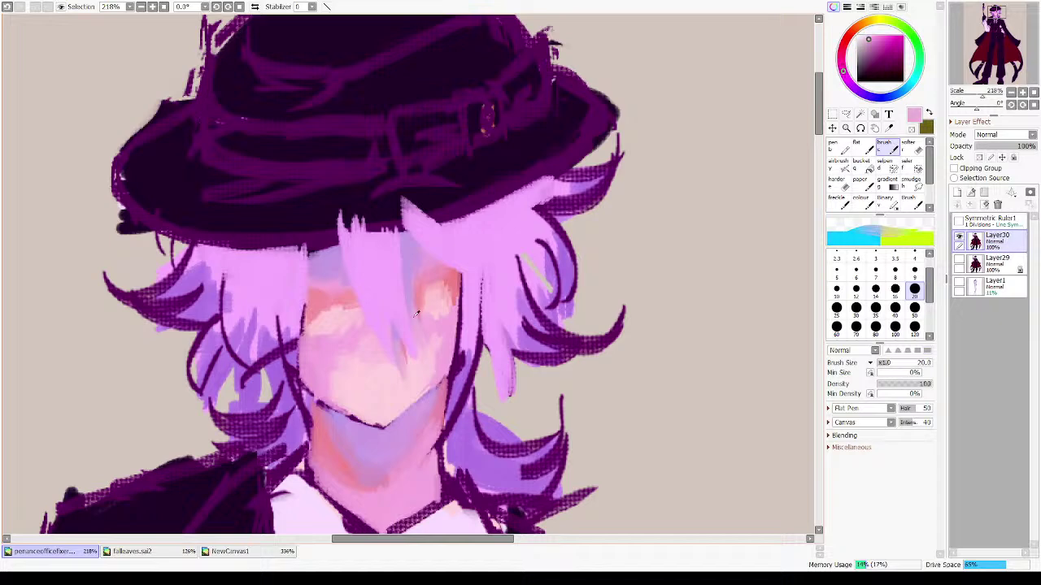
key("h")
key("h")
- Sample the hair's purple and paint a tapering lock over the outline beside the face, from under the hat down to the neck
left_click_drag(520, 253, 527, 208)
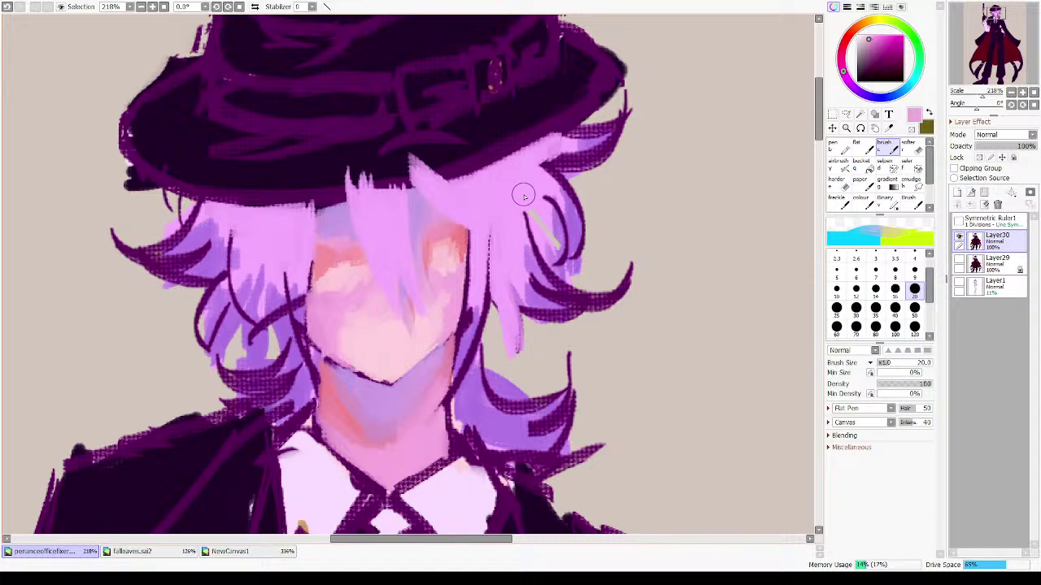
left_click_drag(475, 334, 507, 278)
right_click(498, 274)
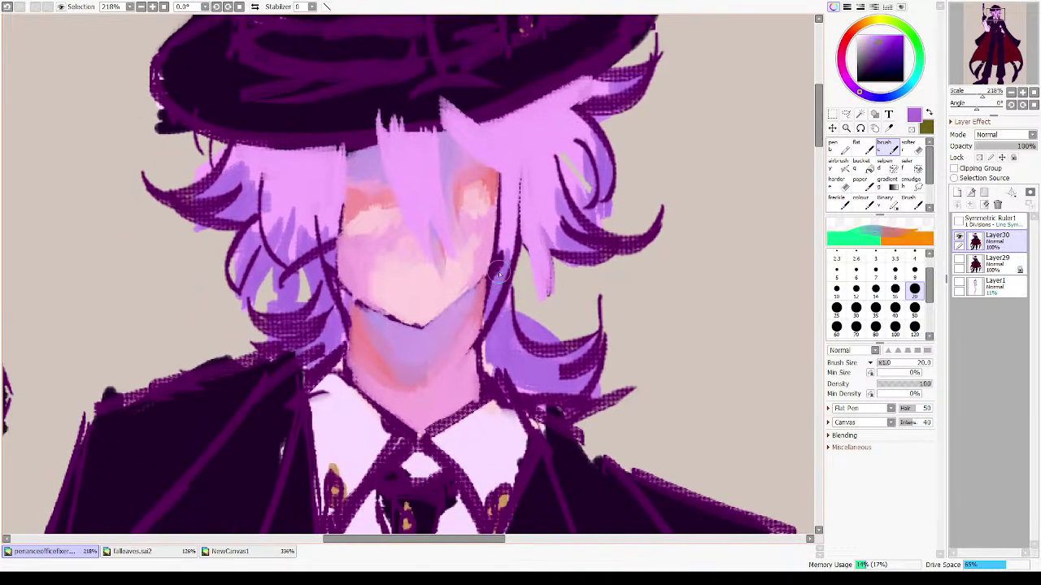
mouse_move(504, 238)
left_mouse_down()
mouse_move(472, 327)
mouse_move(499, 283)
mouse_move(459, 352)
mouse_move(515, 231)
mouse_move(494, 304)
mouse_move(512, 244)
mouse_move(468, 341)
mouse_move(504, 248)
mouse_move(497, 288)
mouse_move(512, 176)
left_mouse_up()
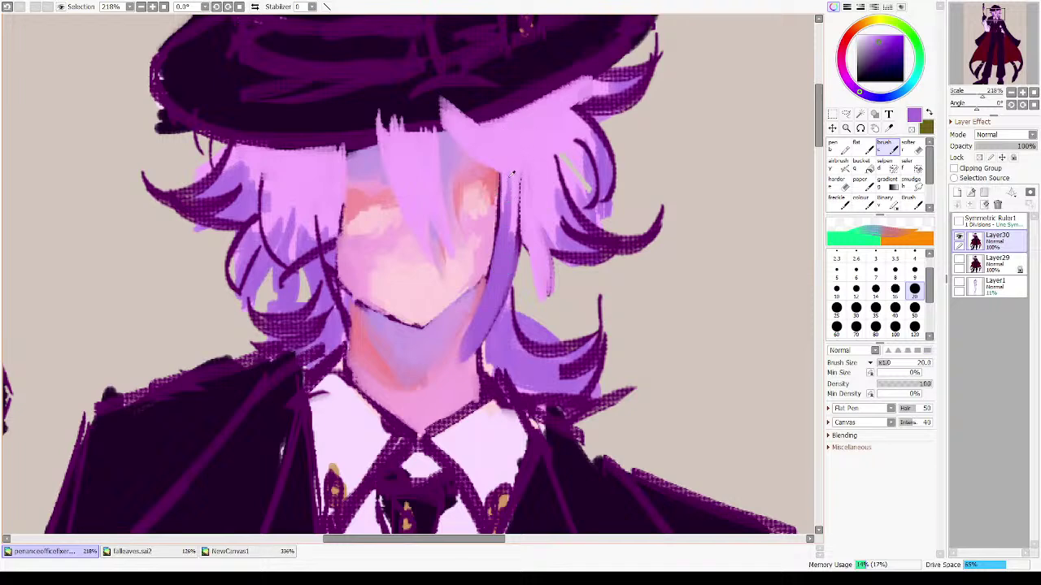
left_click(512, 175, "alt")
left_click_drag(511, 179, 503, 234)
key("ctrl+z")
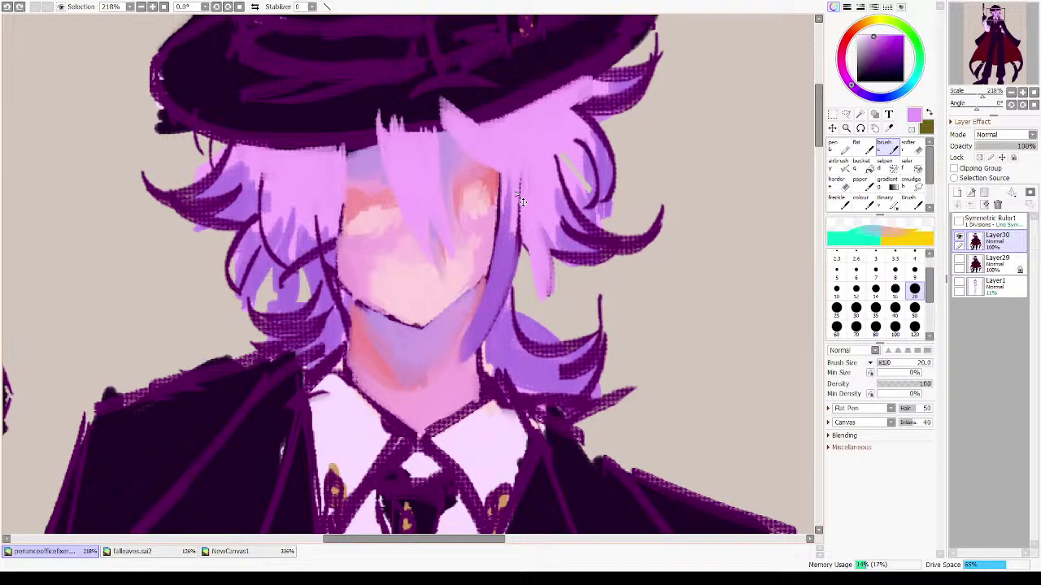
- Sample a lighter lilac from the upper lock and blend it down the strand beside the face
left_click(511, 185, "alt")
mouse_move(511, 180)
left_mouse_down()
mouse_move(510, 252)
mouse_move(517, 222)
mouse_move(517, 236)
mouse_move(502, 271)
mouse_move(517, 193)
mouse_move(498, 173)
mouse_move(497, 252)
mouse_move(503, 190)
mouse_move(499, 238)
left_mouse_up()
left_click_drag(508, 159, 494, 280)
left_click_drag(501, 233, 488, 316)
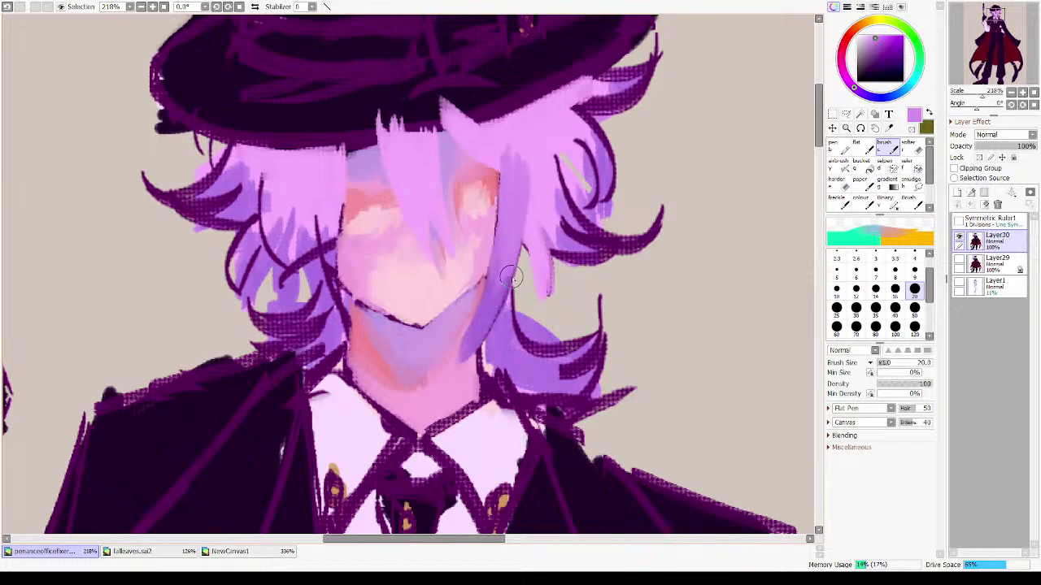
left_click_drag(500, 205, 493, 294)
mouse_move(514, 241)
left_mouse_down()
mouse_move(497, 284)
mouse_move(506, 227)
mouse_move(477, 344)
left_mouse_up()
- Sample the lock's purple, deepen its lower half and check the hair shape mirrored
right_click(500, 278)
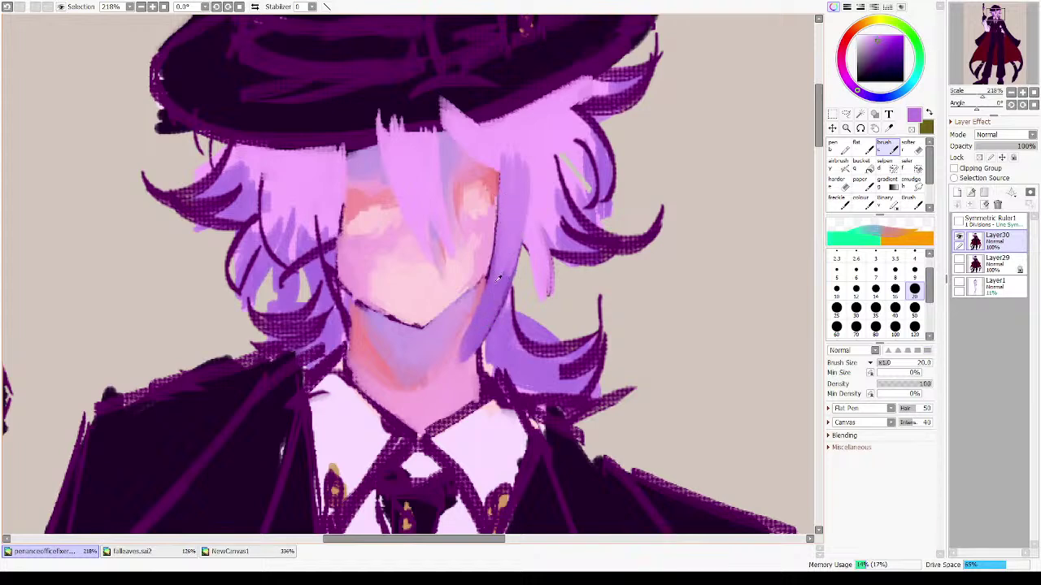
left_click_drag(504, 250, 495, 306)
key("h")
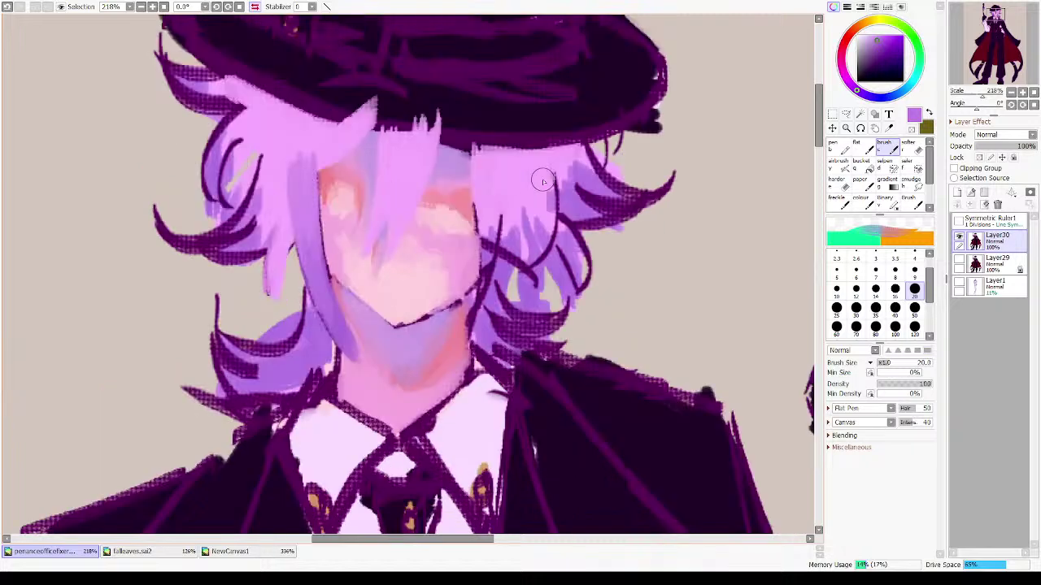
key("h")
- Sample the neck's pink and trim the tip of the lock where it overlaps the neck
left_click(451, 391, "alt")
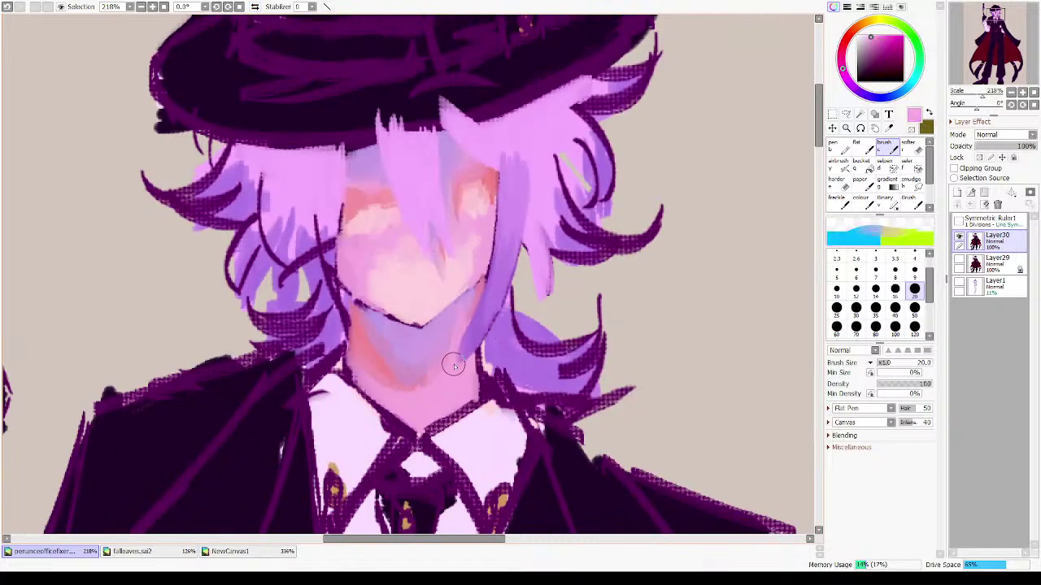
left_click_drag(476, 318, 458, 362)
key("ctrl+z")
mouse_move(476, 308)
left_mouse_down()
mouse_move(455, 375)
mouse_move(483, 272)
mouse_move(464, 340)
left_mouse_up()
- Shade the neck beside the lock with rosy pink sampled at the jaw, blend it with neck tones and check the full figure
left_click(481, 284, "alt")
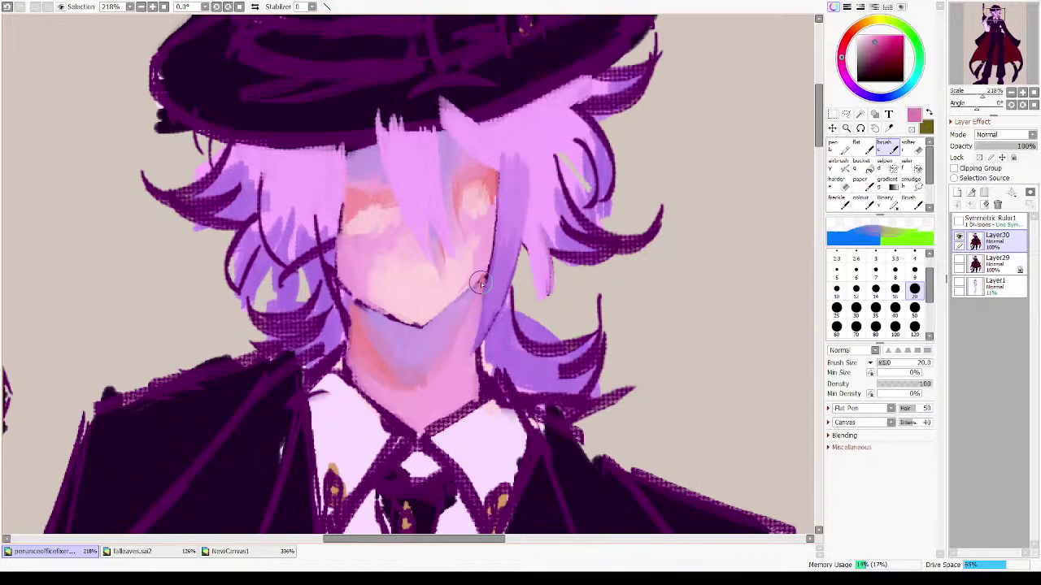
left_click_drag(479, 286, 458, 349)
key("ctrl+z")
mouse_move(482, 304)
left_mouse_down()
mouse_move(465, 297)
mouse_move(473, 305)
mouse_move(464, 346)
left_mouse_up()
left_click(453, 321, "alt")
left_click(466, 354, "alt")
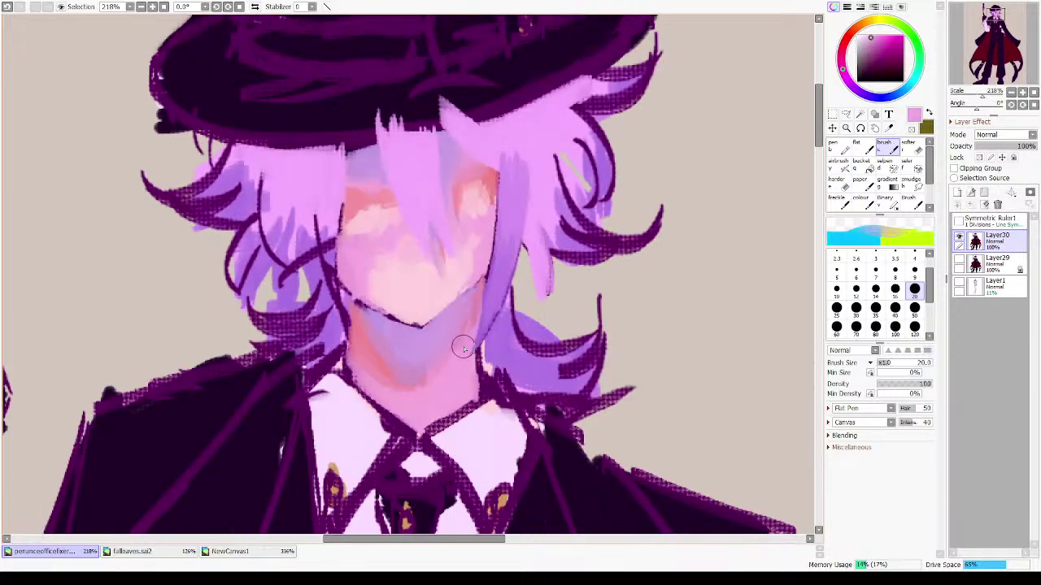
left_click(1033, 93)
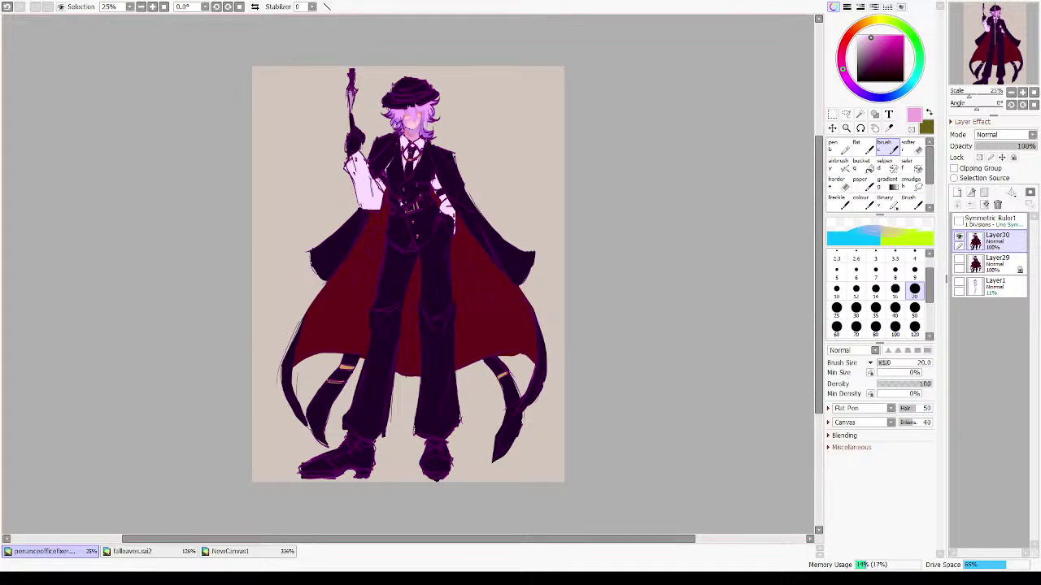
left_click_drag(478, 156, 482, 235)
left_click_drag(344, 135, 542, 261)
left_click_drag(180, 171, 566, 417)
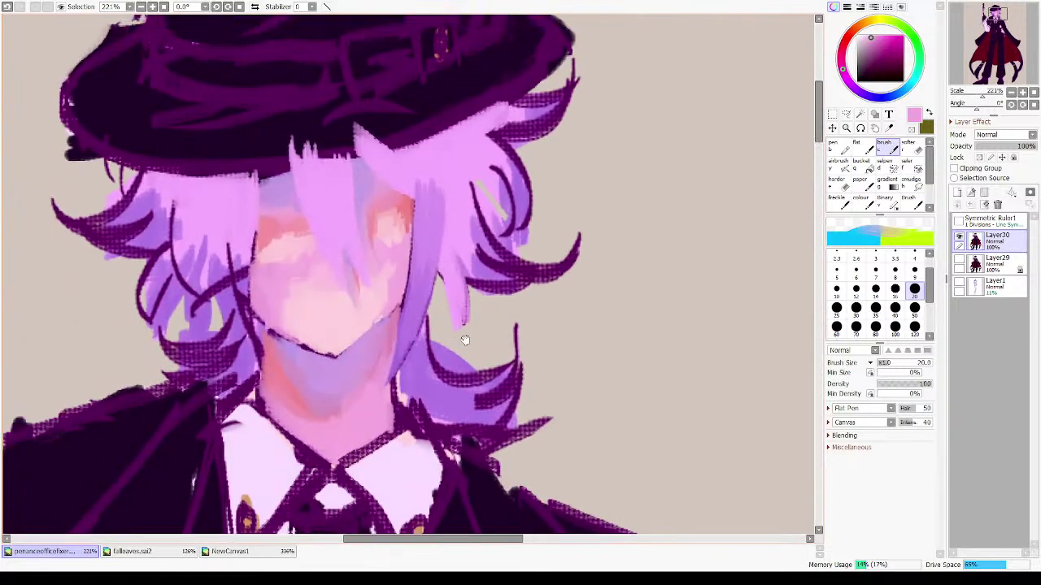